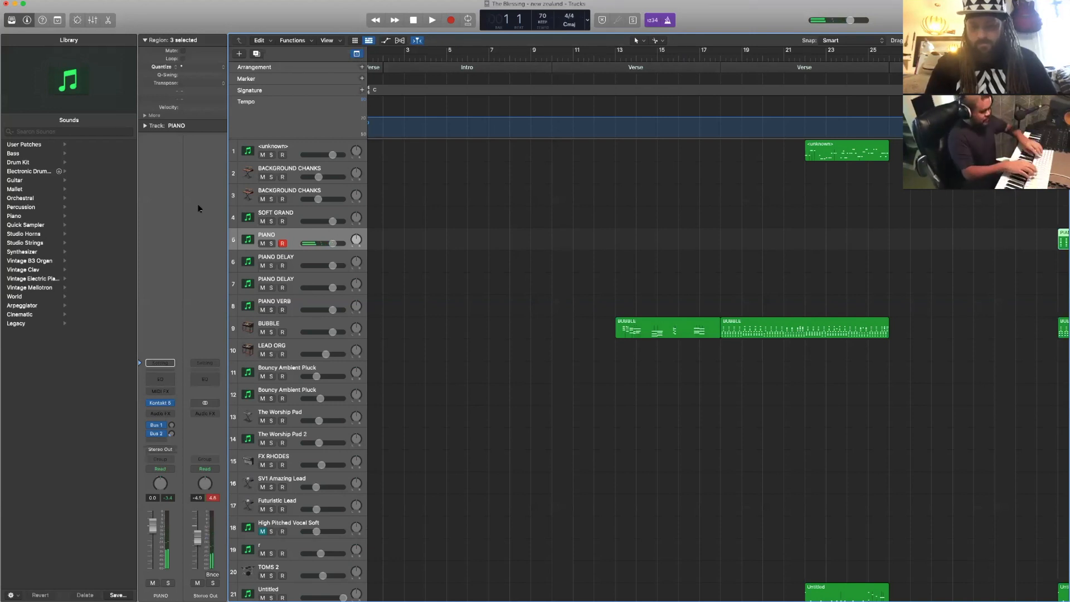
- Play the project from bar 1 to the end of the second verse, and return the playhead to the start
{"action": "key", "text": "Return"}
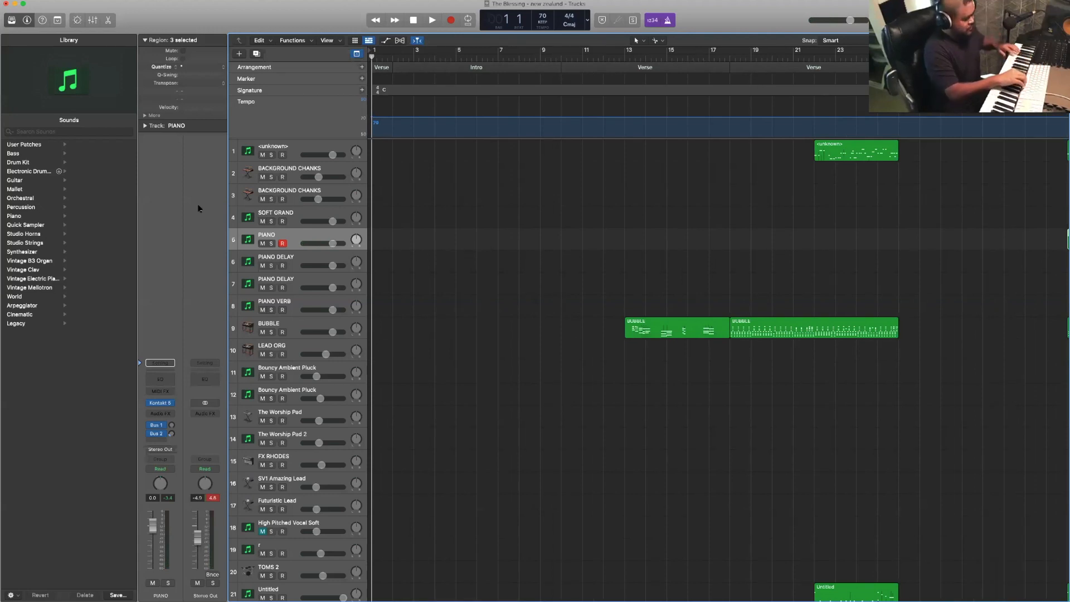
{"action": "key", "text": "space"}
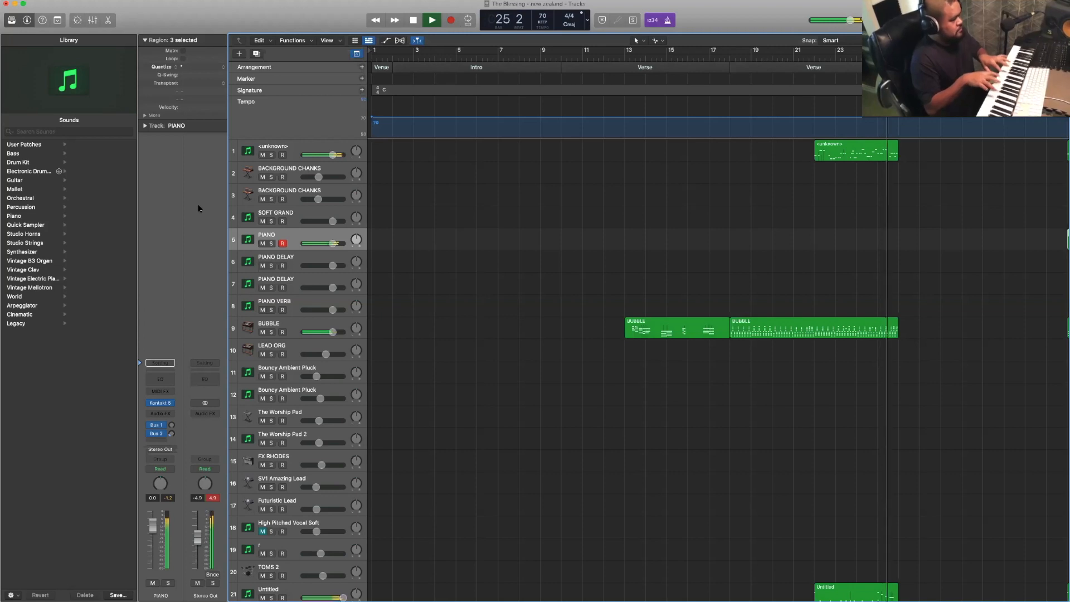
{"action": "key", "text": "space"}
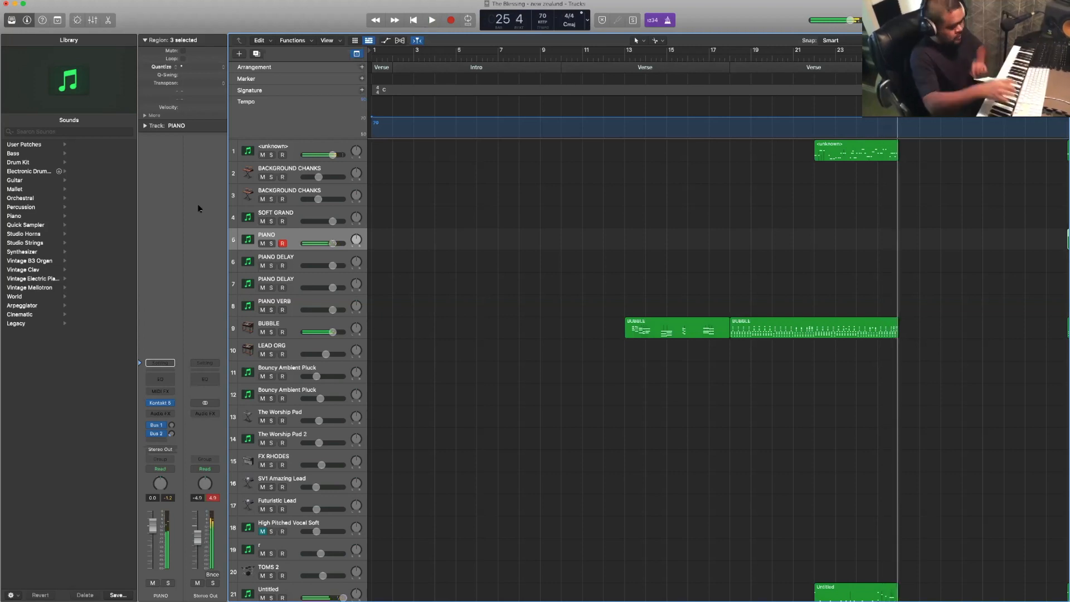
{"action": "key", "text": "Return"}
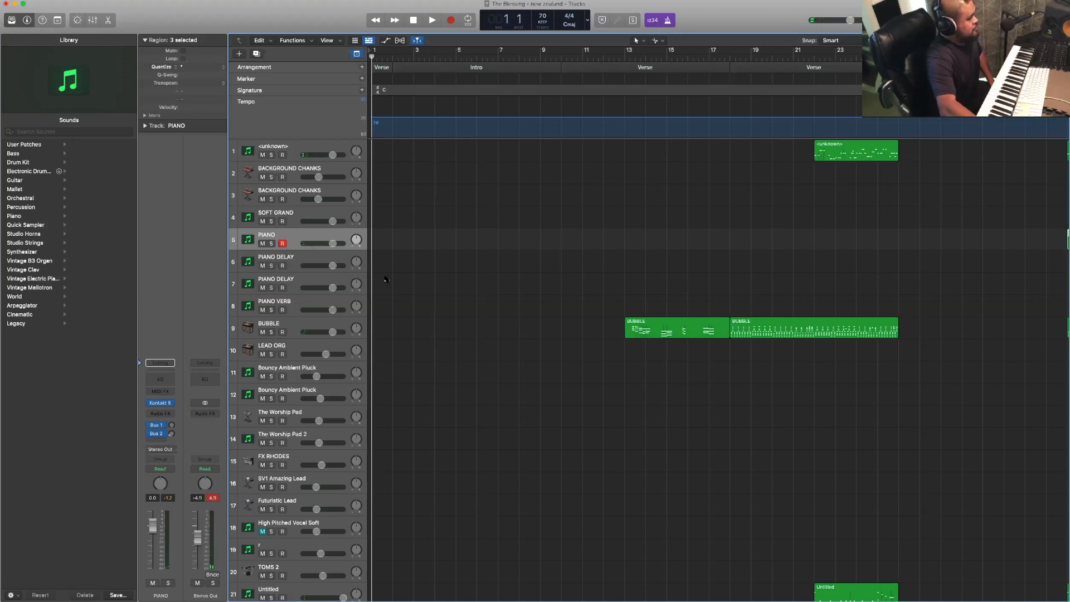
- Select the BUBBLE track and look over its regions from the first verse through the chorus
{"action": "scroll", "coordinate": [459, 313], "scroll_direction": "up", "scroll_amount": 2}
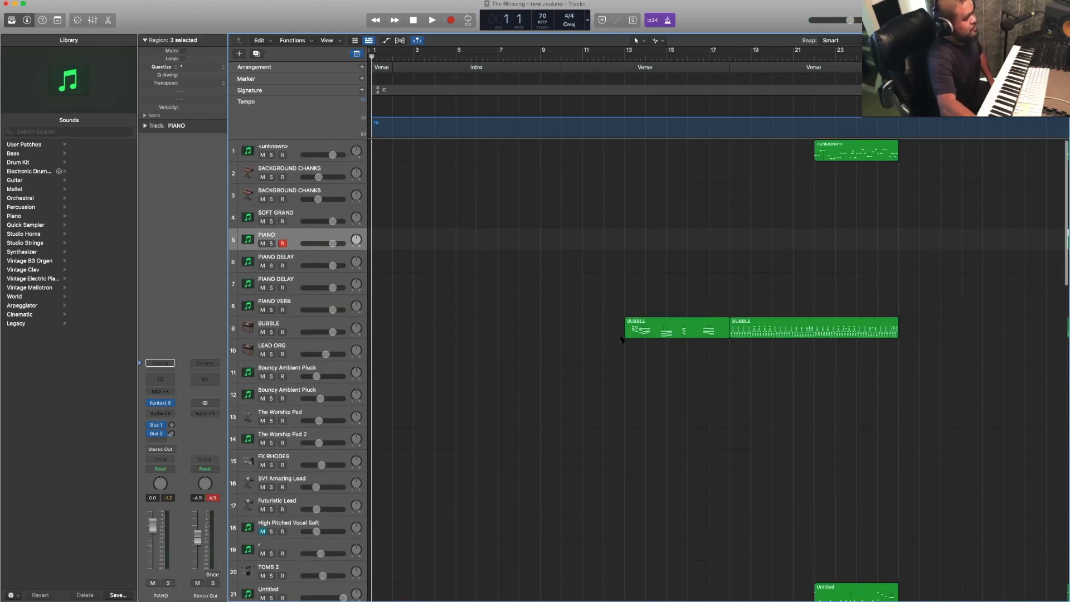
{"action": "left_click", "coordinate": [531, 329]}
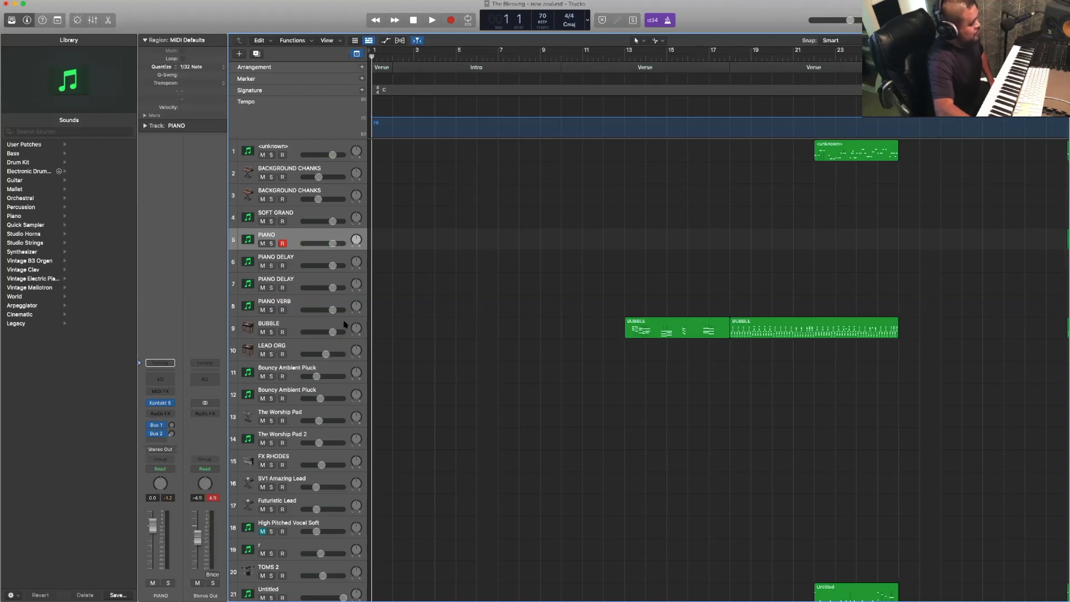
{"action": "left_click", "coordinate": [343, 324]}
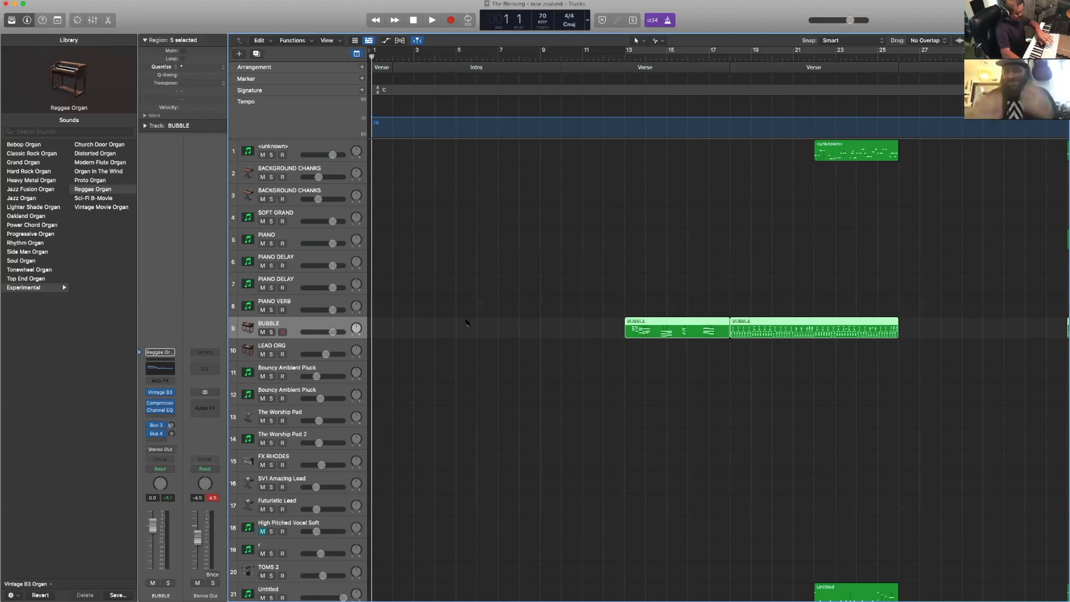
{"action": "scroll", "coordinate": [466, 322], "scroll_direction": "right", "scroll_amount": 2}
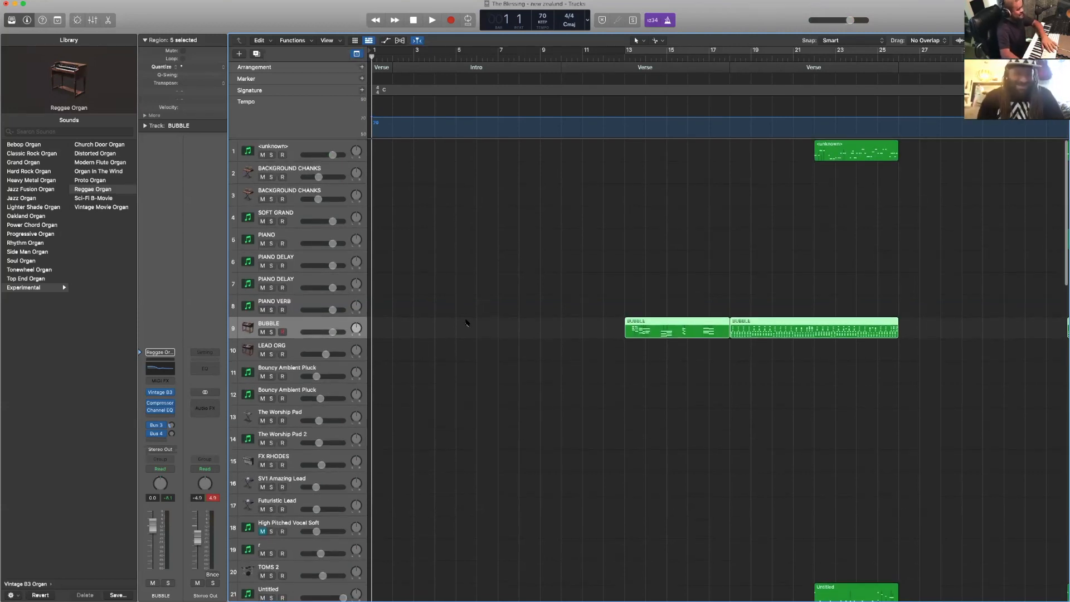
{"action": "scroll", "coordinate": [467, 322], "scroll_direction": "left", "scroll_amount": 1}
{"action": "scroll", "coordinate": [467, 322], "scroll_direction": "right", "scroll_amount": 2}
{"action": "scroll", "coordinate": [467, 322], "scroll_direction": "left", "scroll_amount": 3}
{"action": "scroll", "coordinate": [467, 323], "scroll_direction": "right", "scroll_amount": 5}
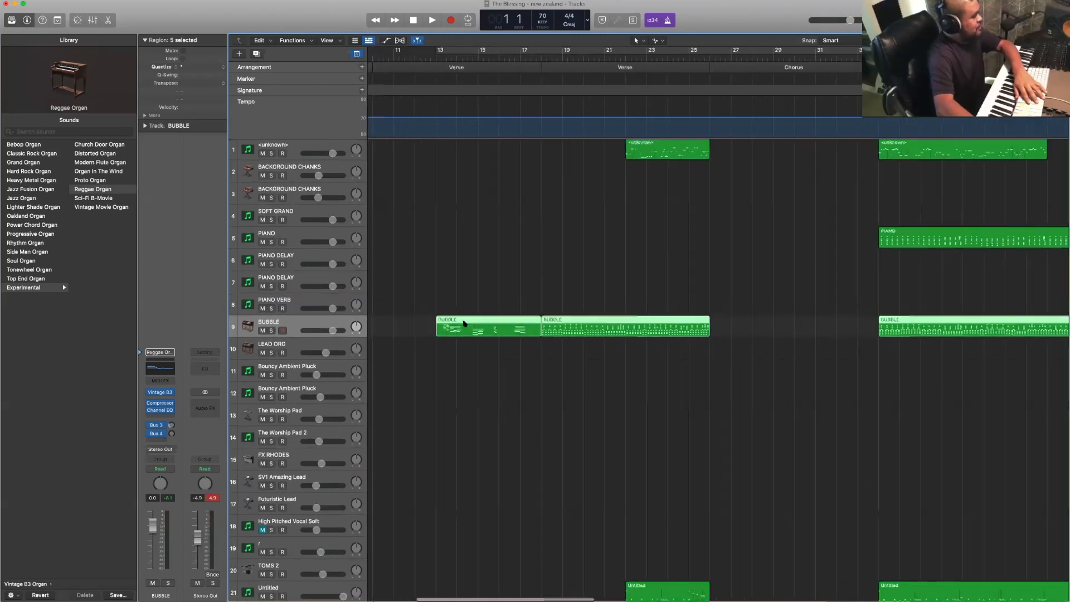
{"action": "scroll", "coordinate": [463, 327], "scroll_direction": "left", "scroll_amount": 5}
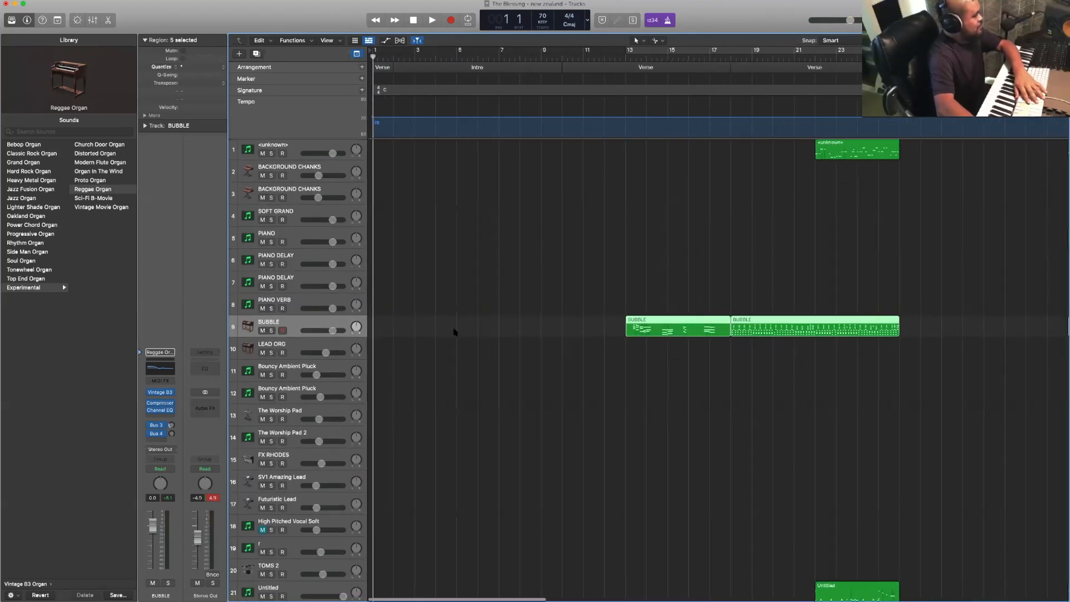
- Delete the two adjoining BUBBLE regions in the verse sections, between bars 13 and 26
{"action": "left_click", "coordinate": [485, 351]}
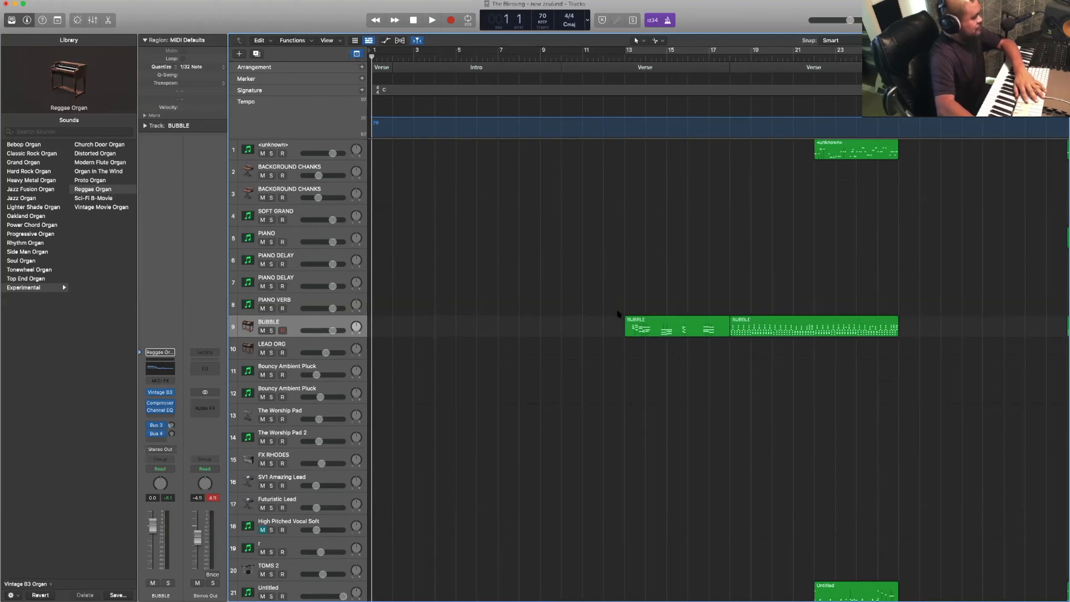
{"action": "left_click", "coordinate": [640, 332]}
{"action": "key", "text": "Delete"}
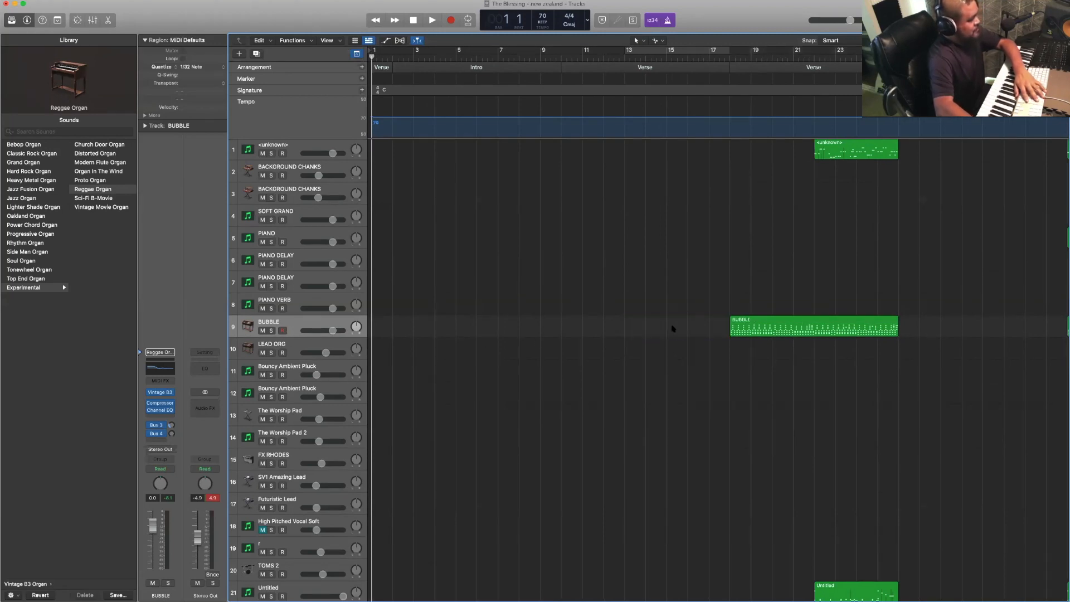
{"action": "left_click", "coordinate": [764, 319]}
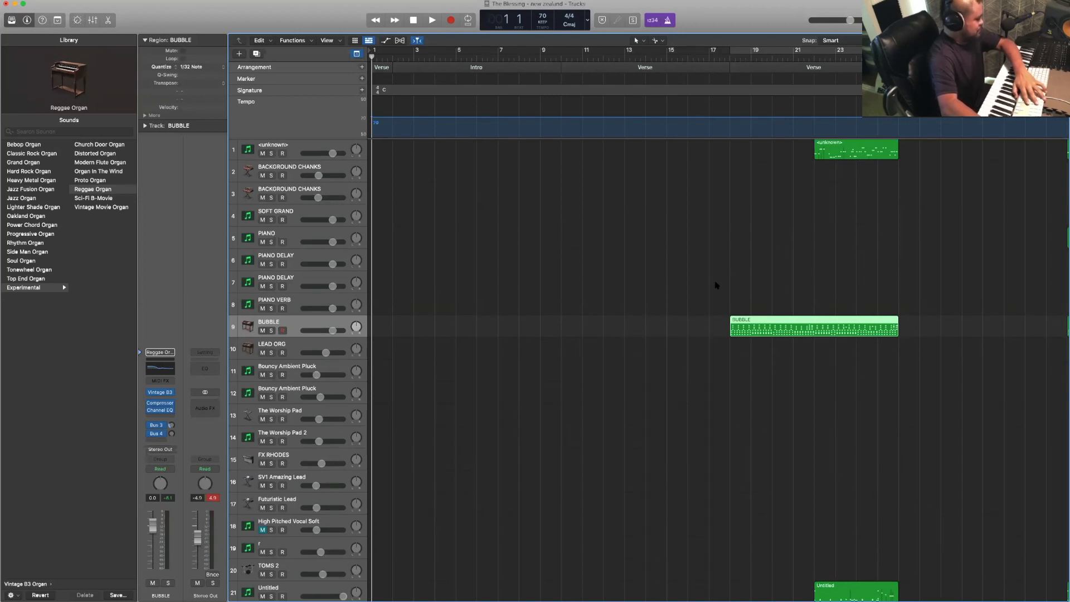
{"action": "key", "text": "Delete"}
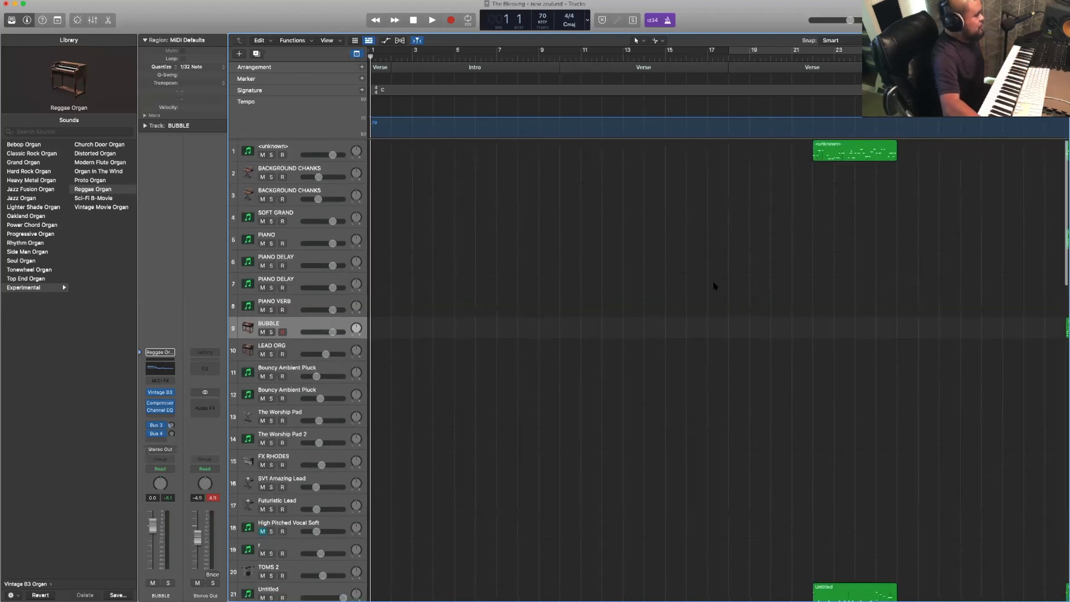
- Select the first track's region in the second verse and examine the remaining regions up to the chorus
{"action": "scroll", "coordinate": [714, 286], "scroll_direction": "right", "scroll_amount": 5}
{"action": "scroll", "coordinate": [720, 284], "scroll_direction": "left", "scroll_amount": 5}
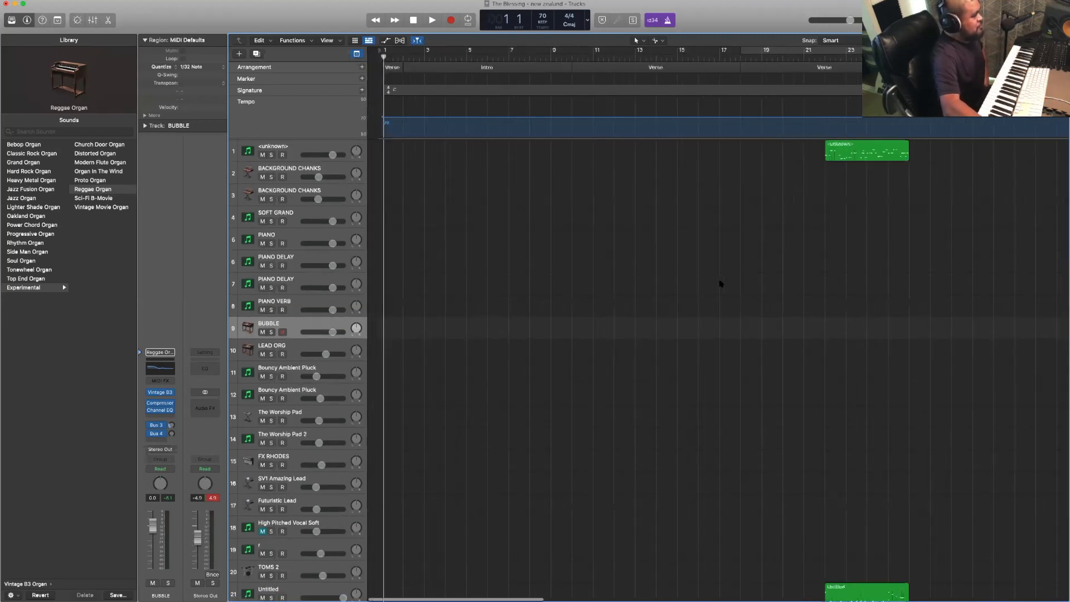
{"action": "left_click", "coordinate": [831, 152]}
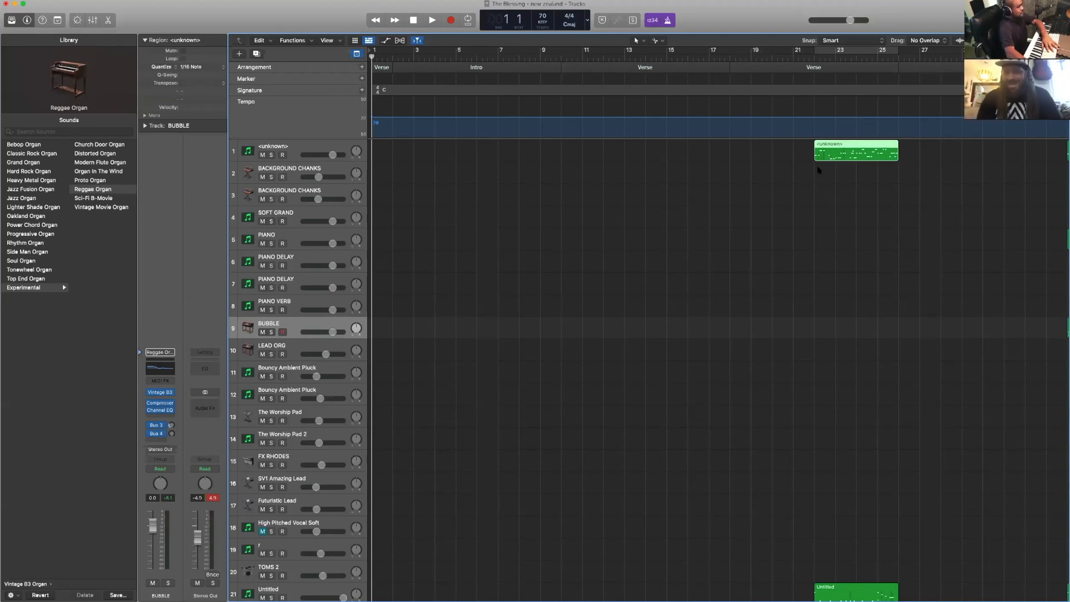
{"action": "scroll", "coordinate": [818, 170], "scroll_direction": "right", "scroll_amount": 5}
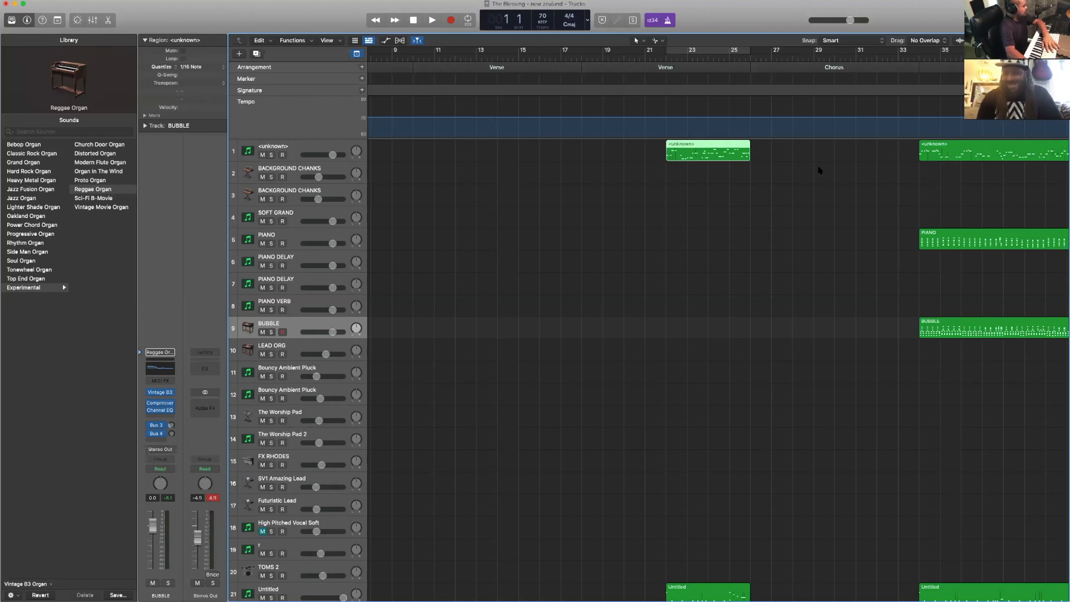
{"action": "scroll", "coordinate": [819, 170], "scroll_direction": "left", "scroll_amount": 3}
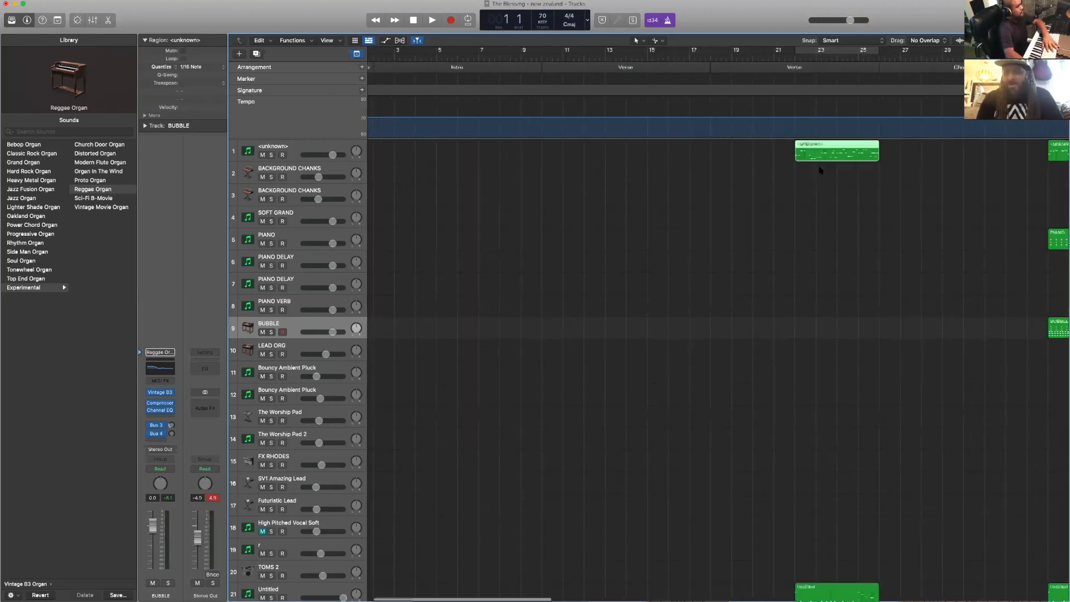
{"action": "scroll", "coordinate": [820, 170], "scroll_direction": "left", "scroll_amount": 2}
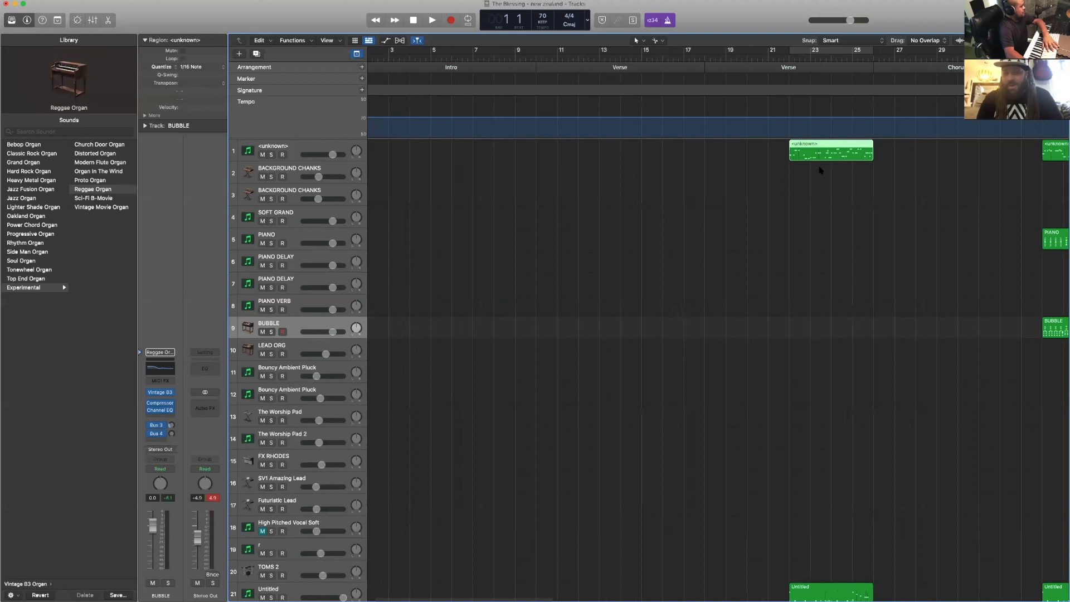
{"action": "scroll", "coordinate": [820, 170], "scroll_direction": "right", "scroll_amount": 2}
{"action": "scroll", "coordinate": [819, 170], "scroll_direction": "left", "scroll_amount": 3}
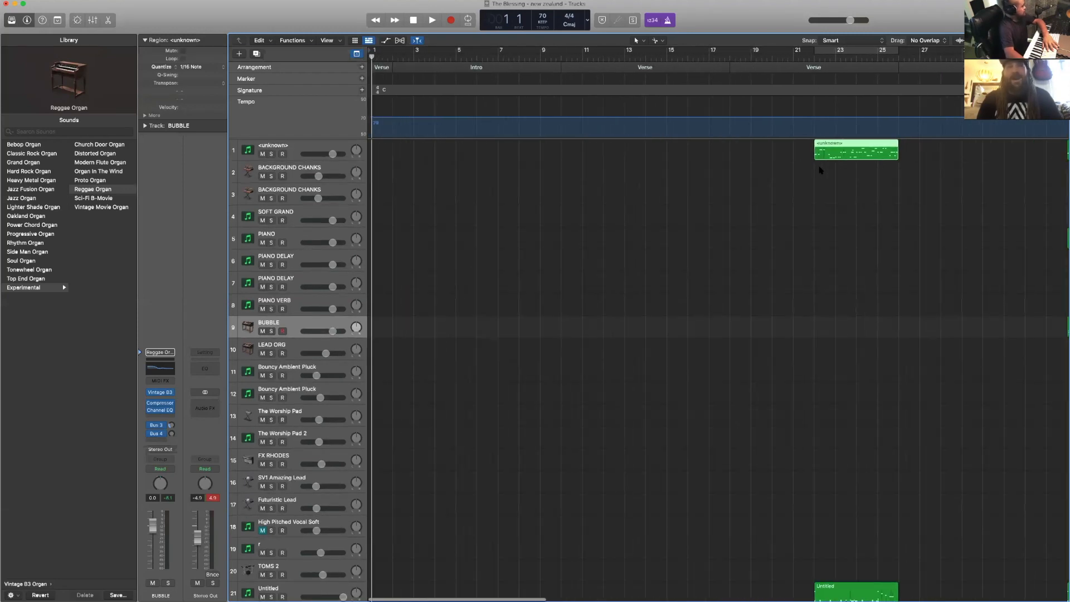
{"action": "scroll", "coordinate": [819, 170], "scroll_direction": "right", "scroll_amount": 1}
{"action": "scroll", "coordinate": [820, 170], "scroll_direction": "right", "scroll_amount": 1}
{"action": "scroll", "coordinate": [819, 170], "scroll_direction": "left", "scroll_amount": 2}
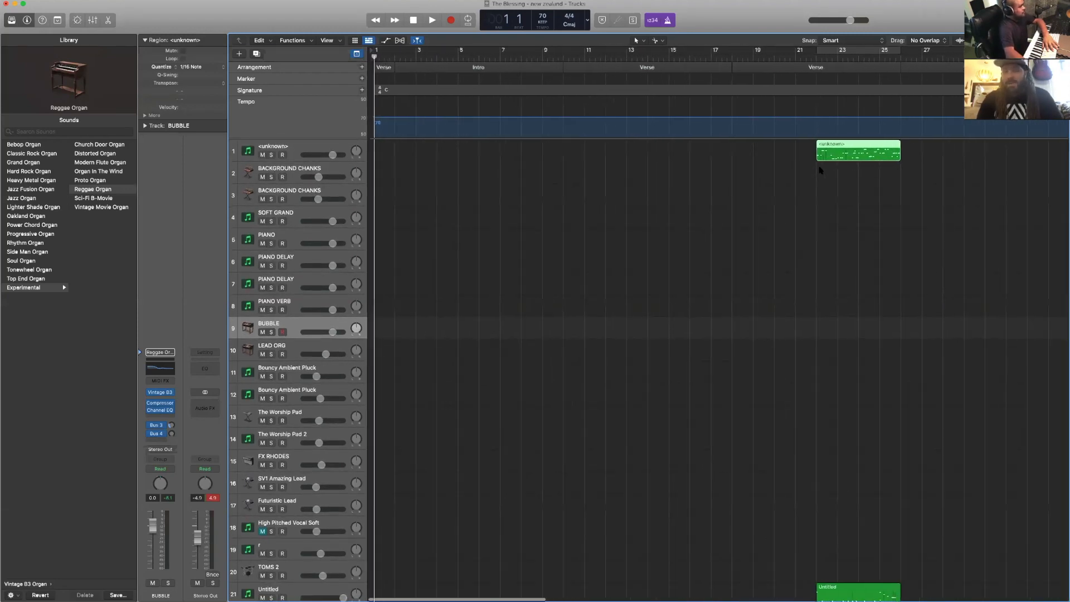
- Delete the region on the first track in the second verse, between bars 22 and 26
{"action": "left_click", "coordinate": [790, 173]}
{"action": "left_click", "coordinate": [827, 153]}
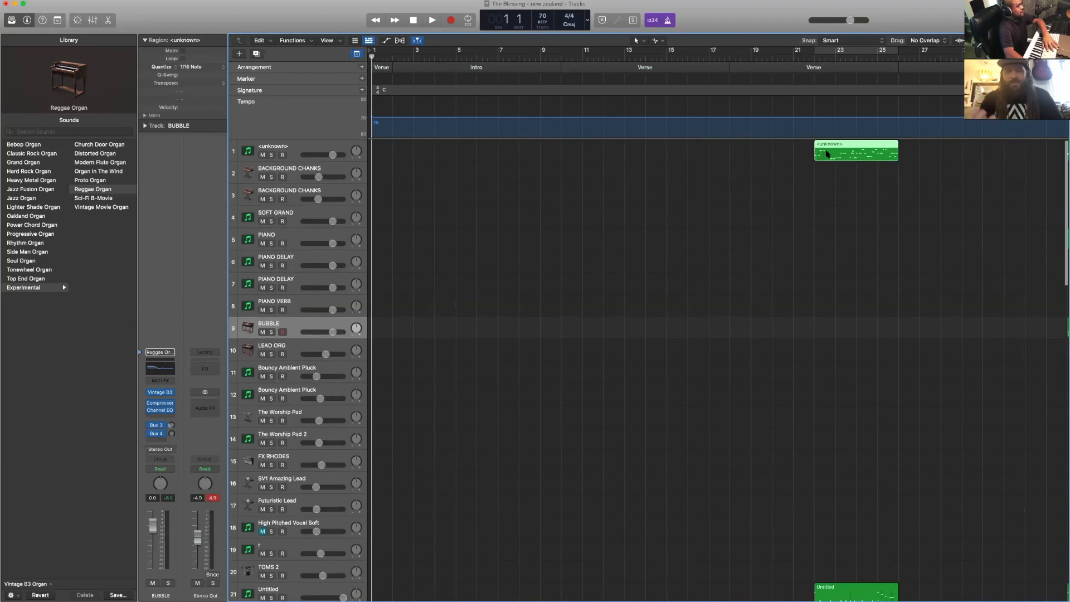
{"action": "key", "text": "Delete"}
{"action": "scroll", "coordinate": [810, 175], "scroll_direction": "right", "scroll_amount": 5}
{"action": "scroll", "coordinate": [810, 176], "scroll_direction": "left", "scroll_amount": 5}
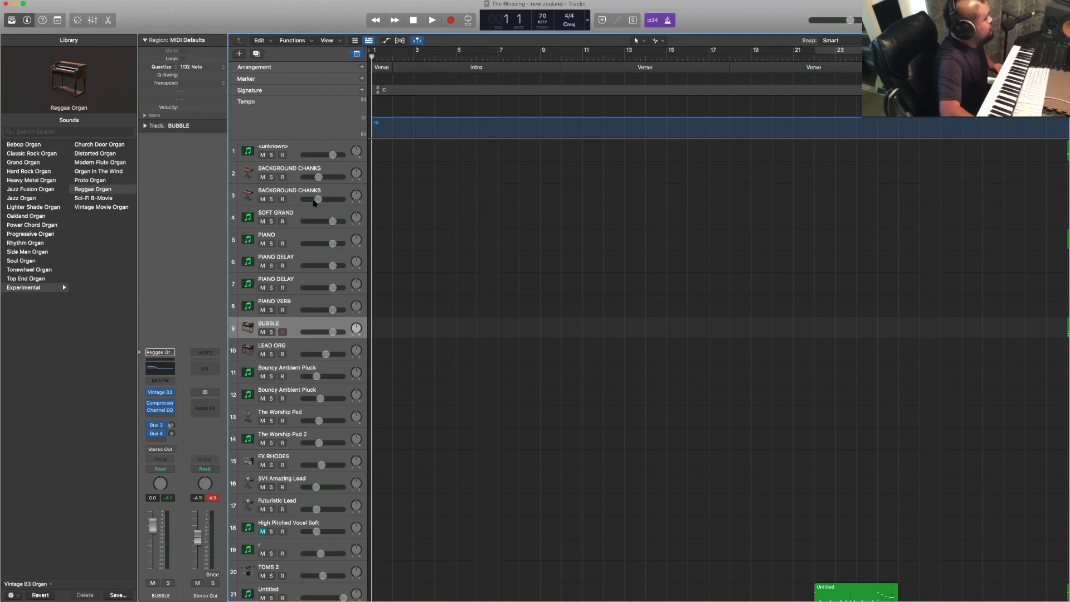
- Select the PIANO track and inspect the Kontakt 5 instrument loaded on it, closing the plug-in window when done
{"action": "left_click", "coordinate": [306, 234]}
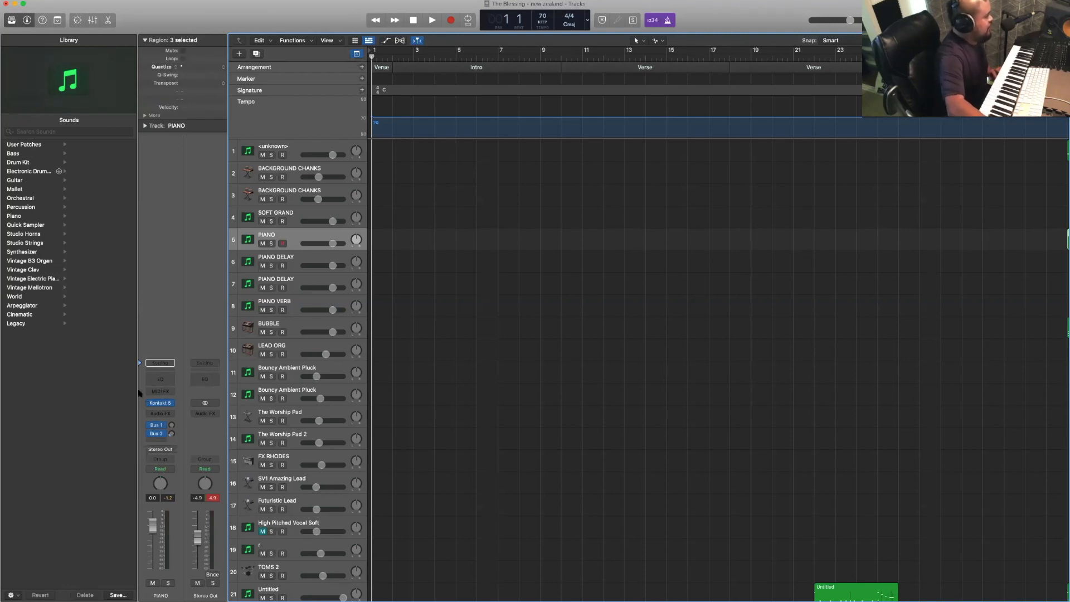
{"action": "mouse_move", "coordinate": [161, 405]}
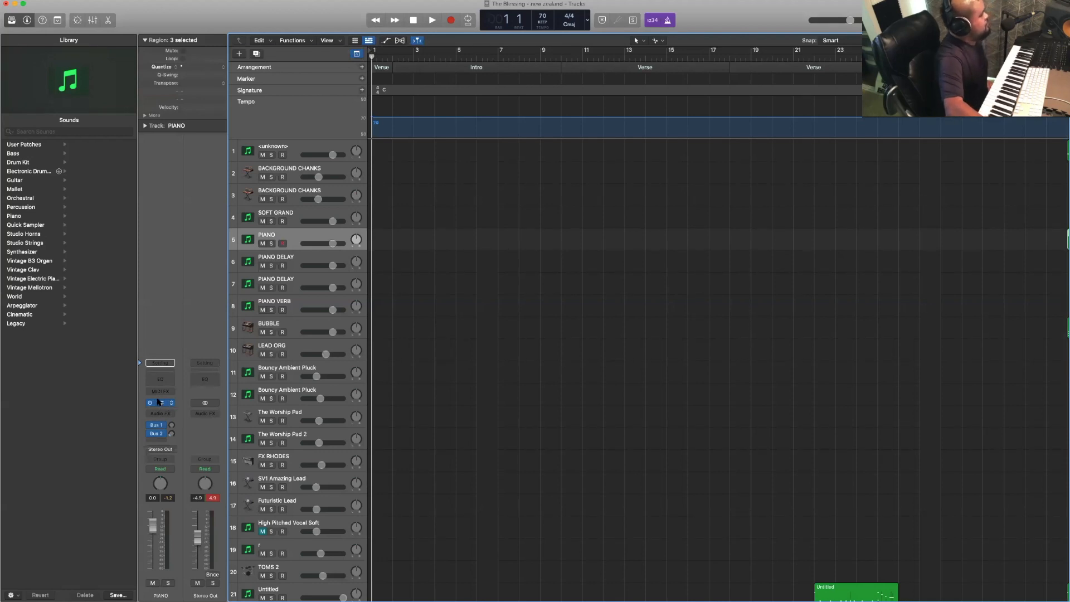
{"action": "left_click", "coordinate": [160, 402]}
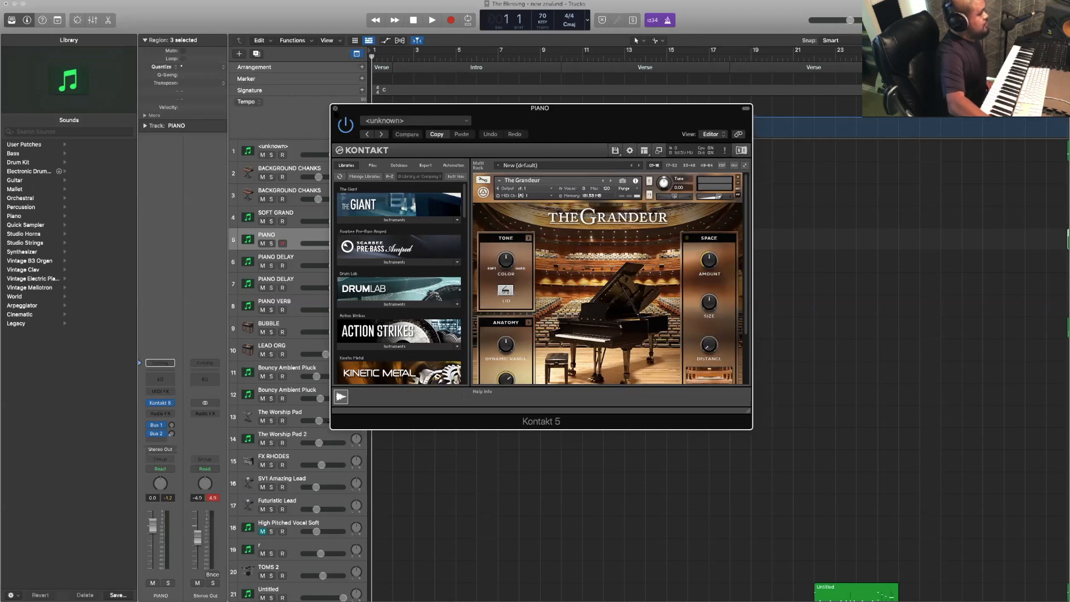
{"action": "left_click", "coordinate": [335, 108]}
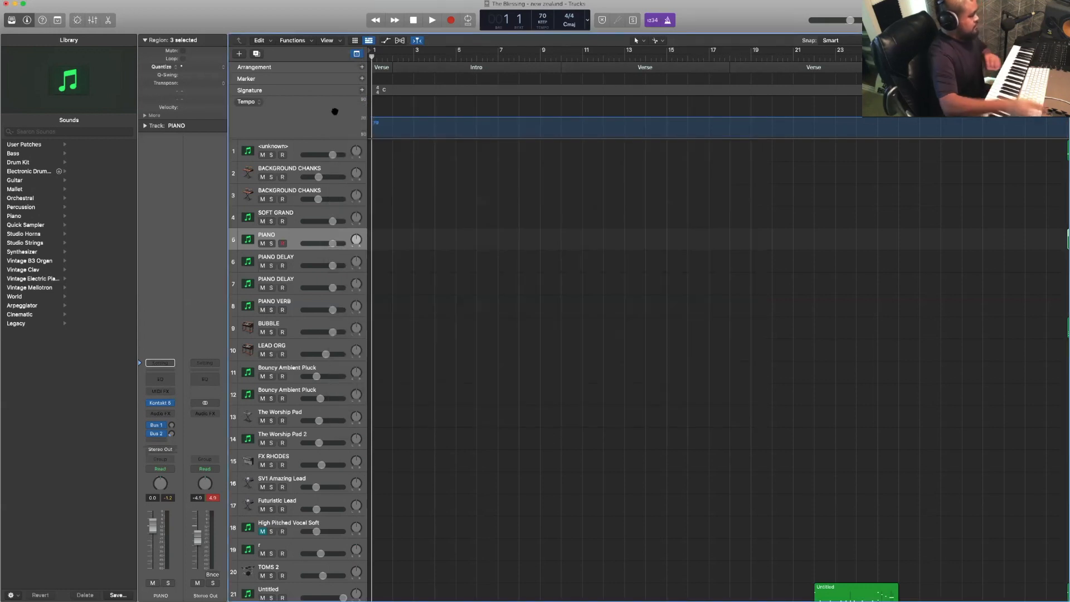
- Record a piano part on the PIANO track across the Intro section, from bar 2 to bar 10
{"action": "key", "text": "r"}
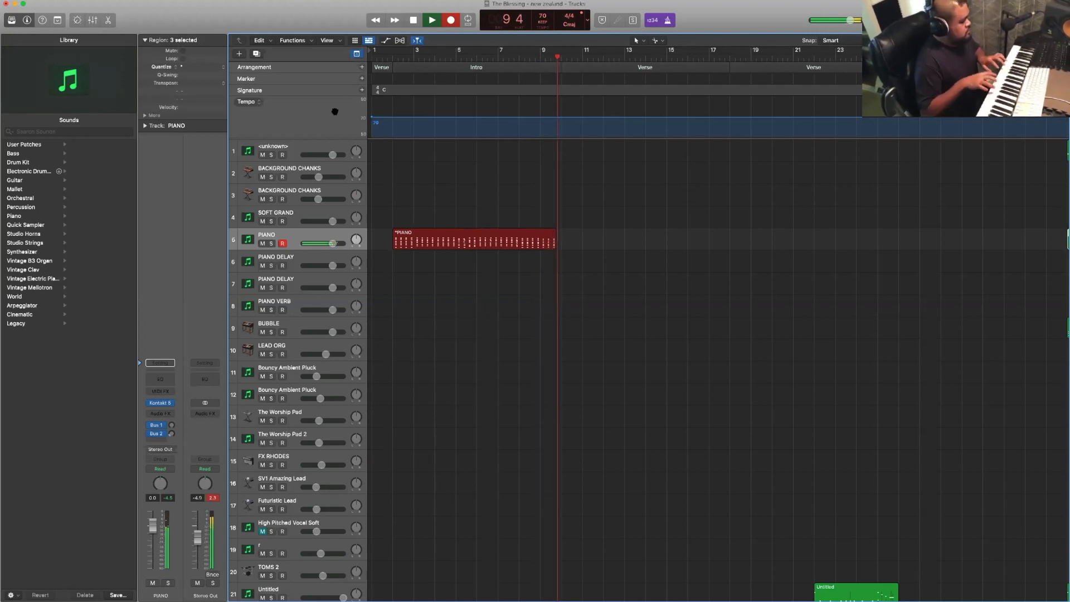
{"action": "key", "text": "space"}
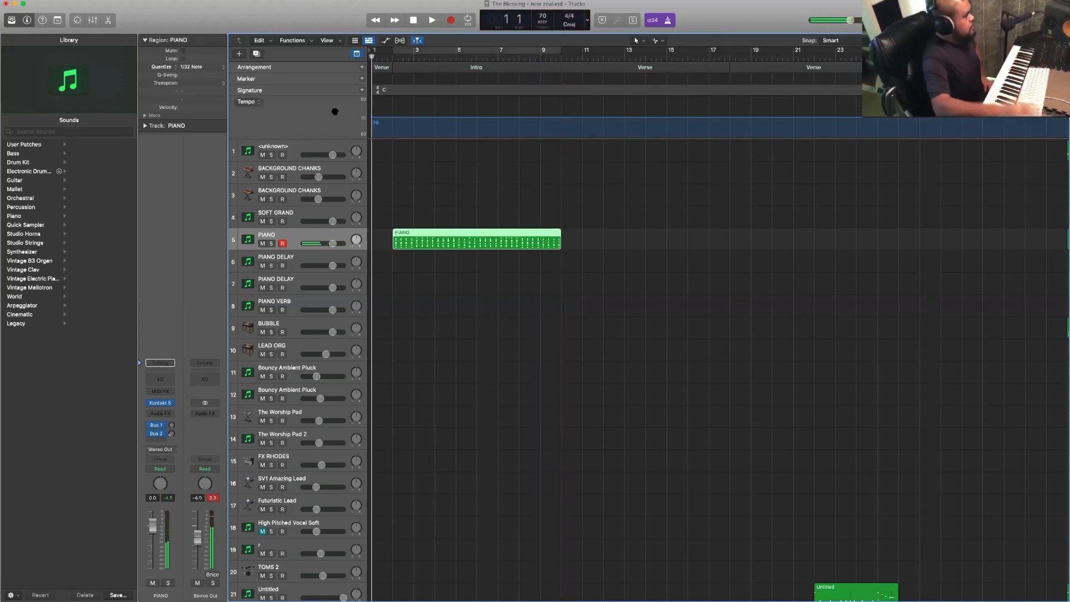
{"action": "scroll", "coordinate": [319, 107], "scroll_direction": "down", "scroll_amount": 1}
{"action": "scroll", "coordinate": [319, 107], "scroll_direction": "down", "scroll_amount": 2}
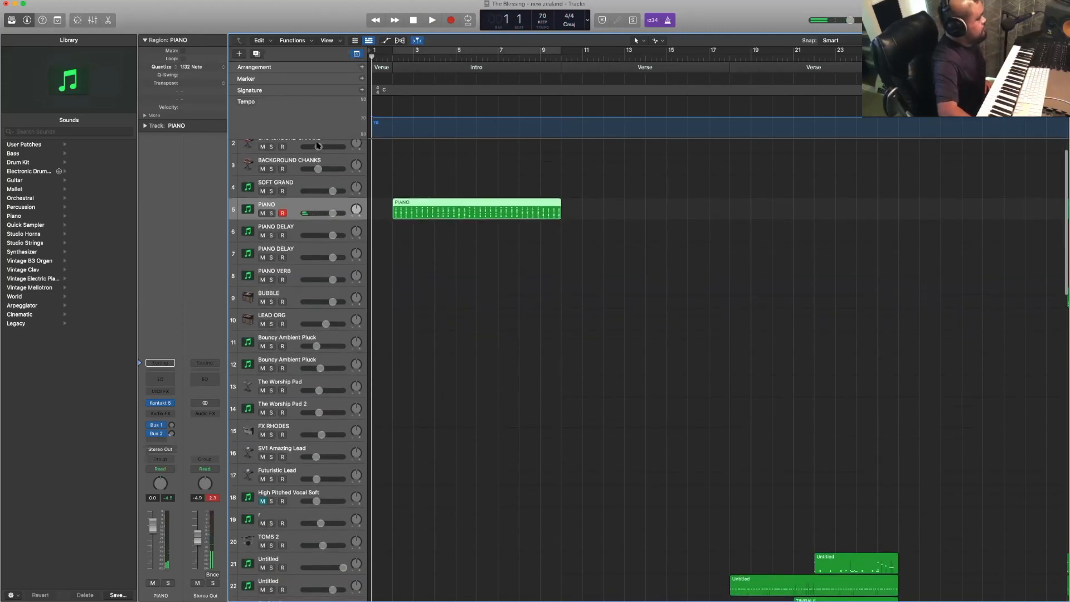
{"action": "scroll", "coordinate": [383, 165], "scroll_direction": "up", "scroll_amount": 3}
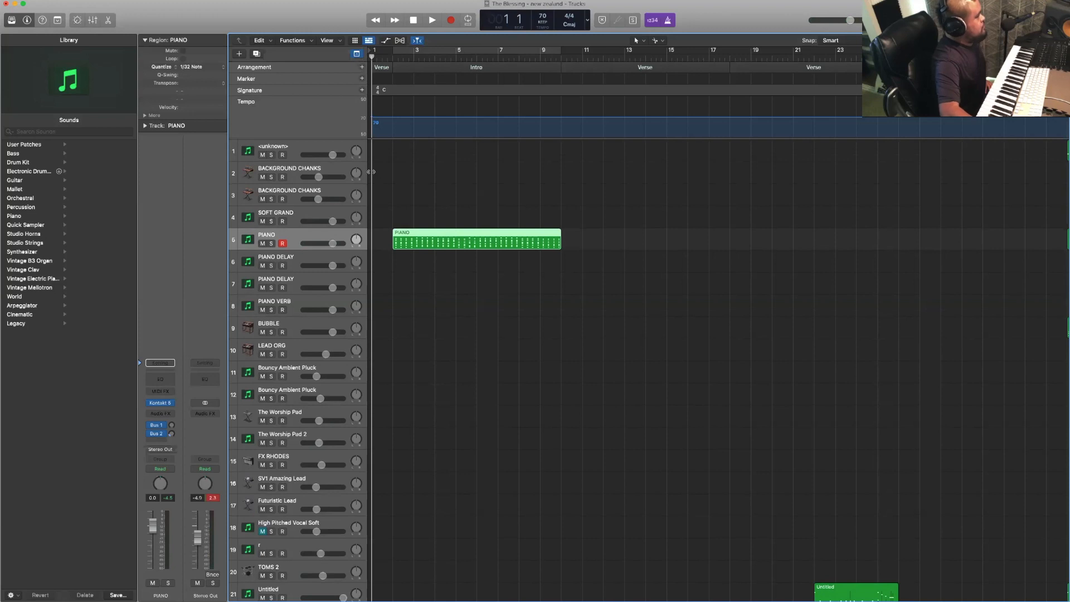
- Select the first track and inspect its Kontakt 5 bass instrument, closing the plug-in window when done
{"action": "left_click", "coordinate": [326, 147]}
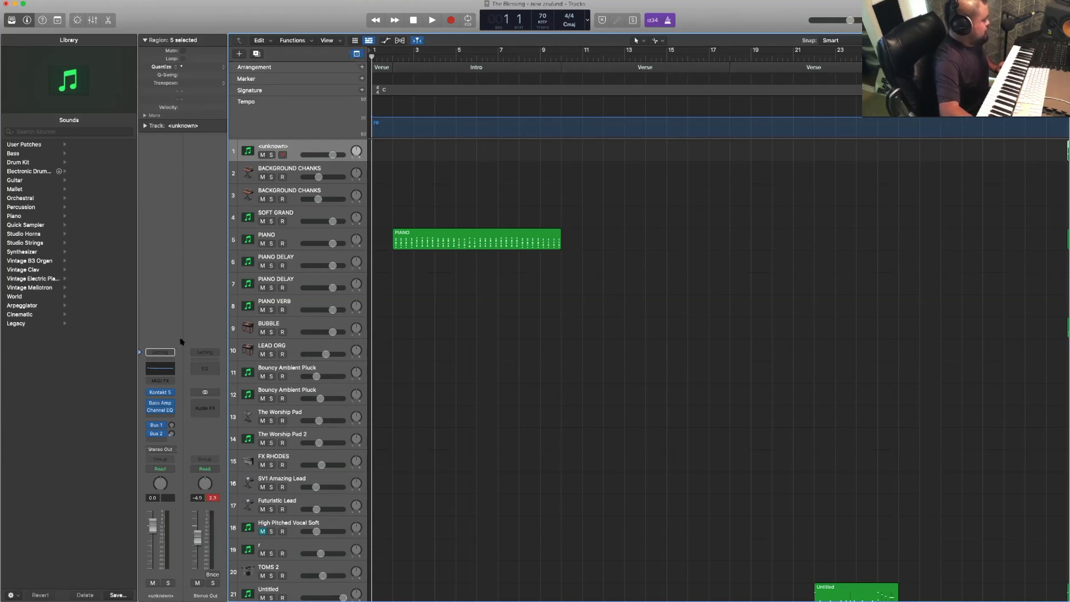
{"action": "mouse_move", "coordinate": [160, 392]}
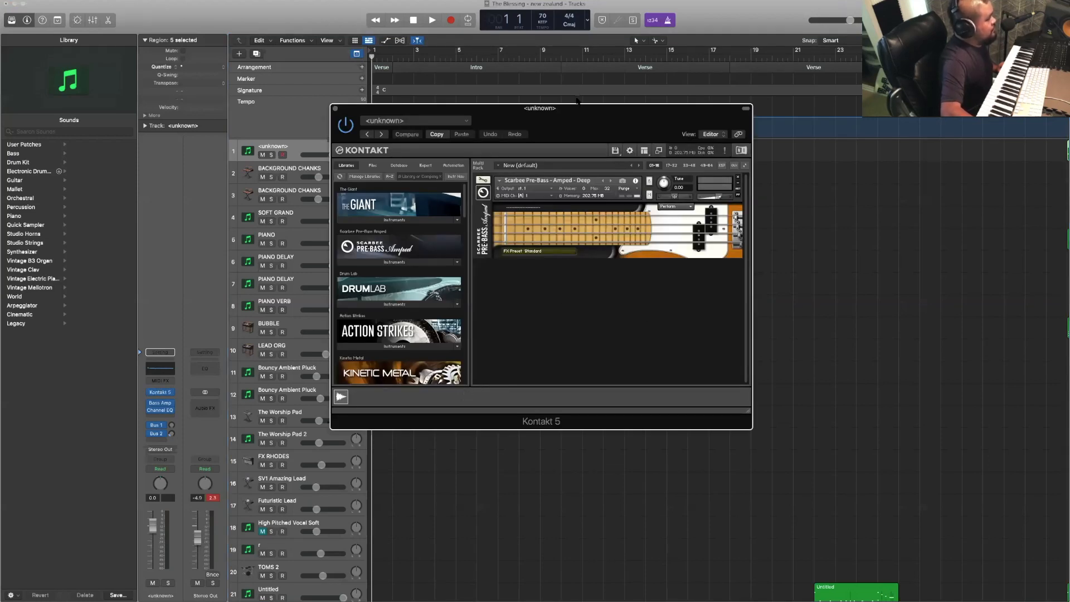
{"action": "left_click_drag", "start_coordinate": [573, 111], "coordinate": [483, 188]}
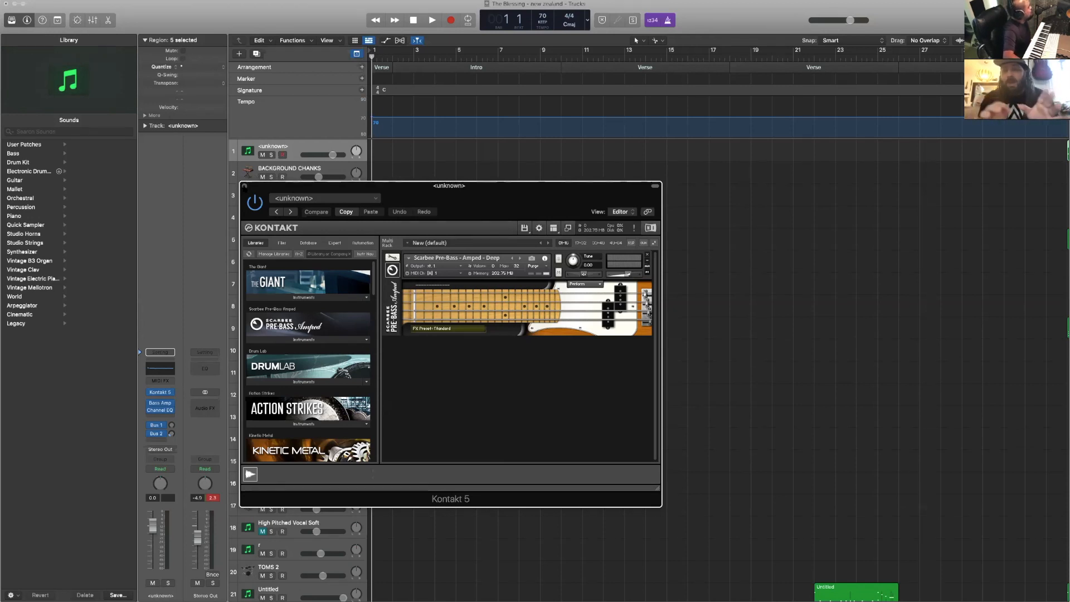
{"action": "left_click", "coordinate": [244, 185]}
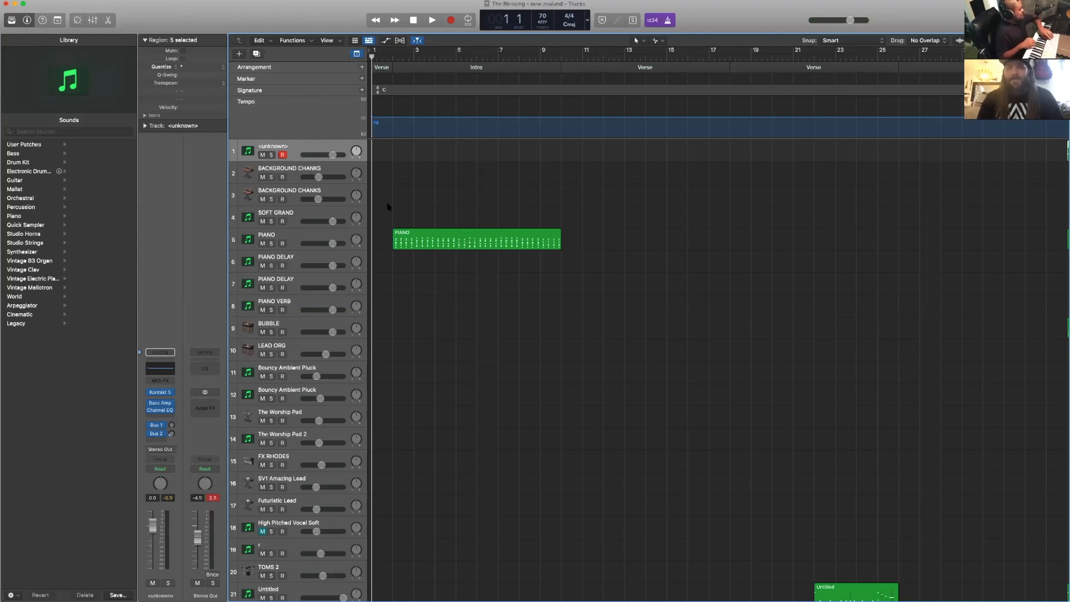
- Record a bass part on the first track across the Intro section, from bar 2 to bar 10
{"action": "key", "text": "space"}
{"action": "key", "text": "r"}
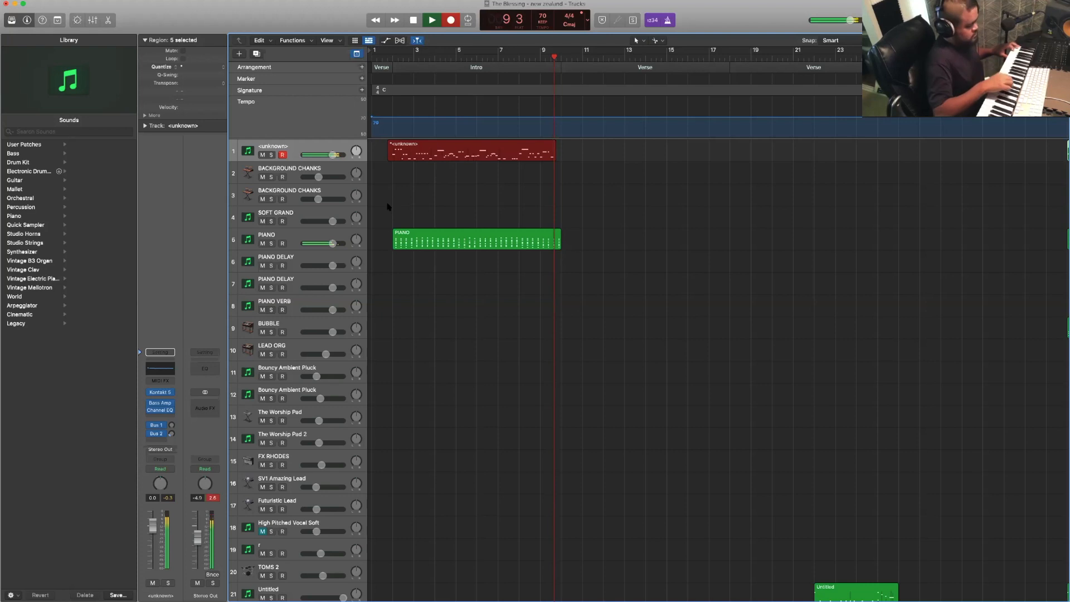
{"action": "key", "text": "space"}
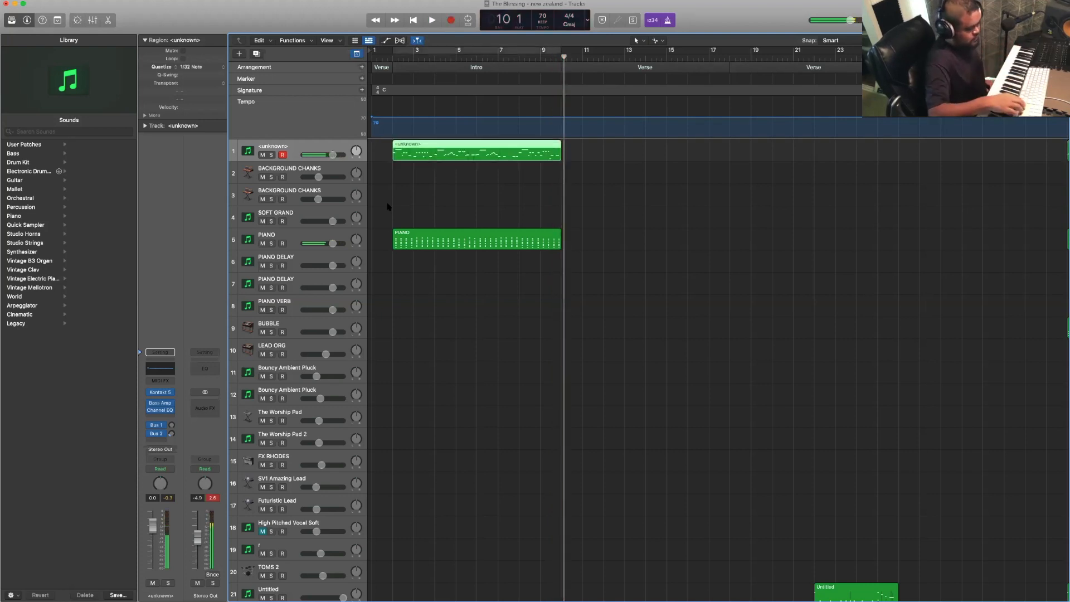
{"action": "key", "text": "Return"}
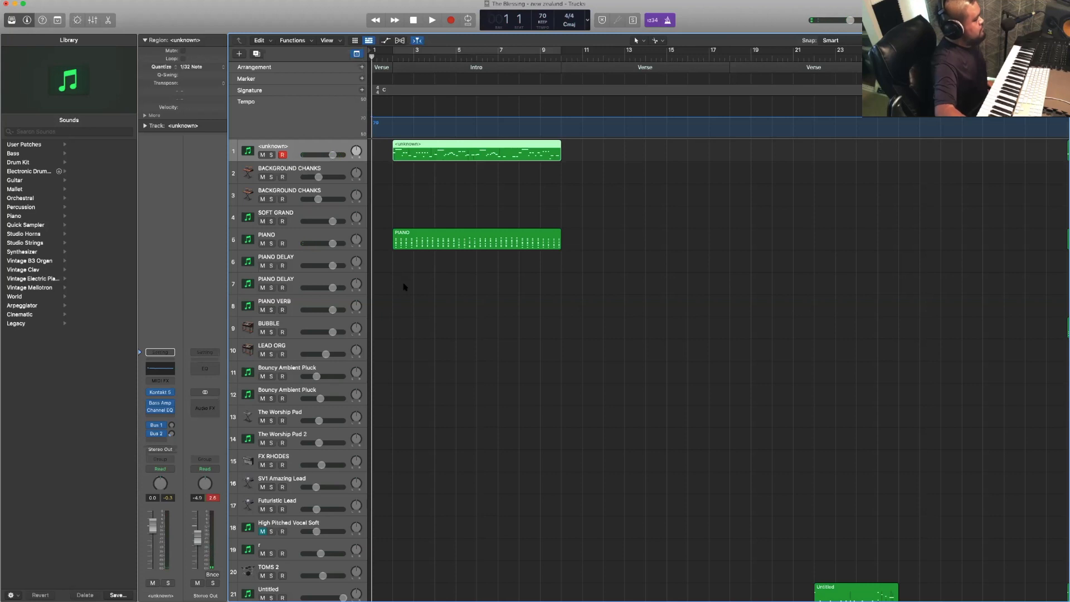
- Select track 22 and inspect its Superior Drummer kit, closing the plug-in window when done
{"action": "scroll", "coordinate": [404, 285], "scroll_direction": "down", "scroll_amount": 5}
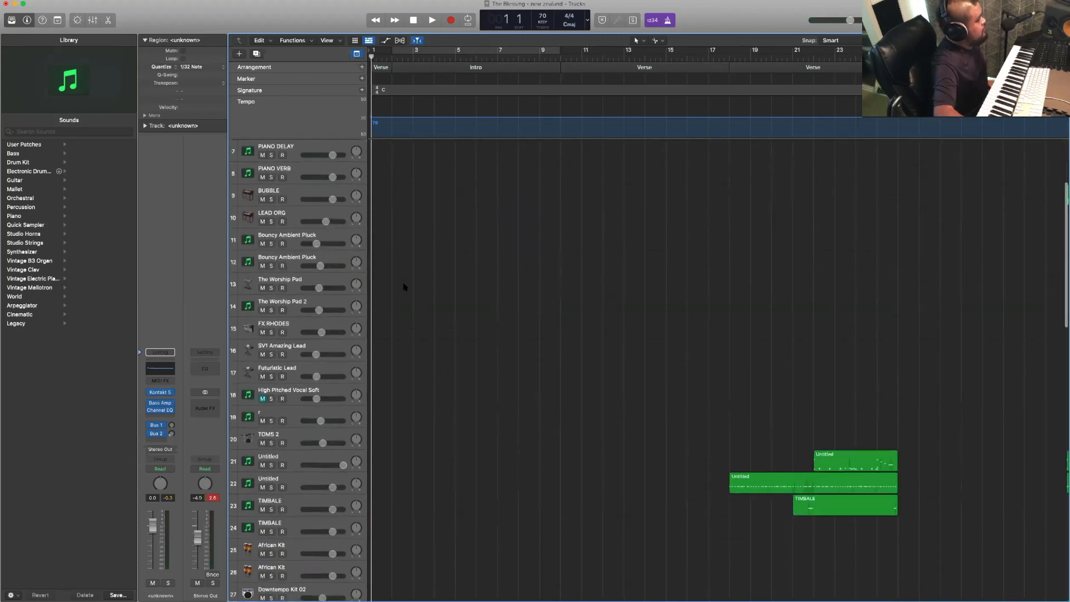
{"action": "scroll", "coordinate": [404, 287], "scroll_direction": "down", "scroll_amount": 4}
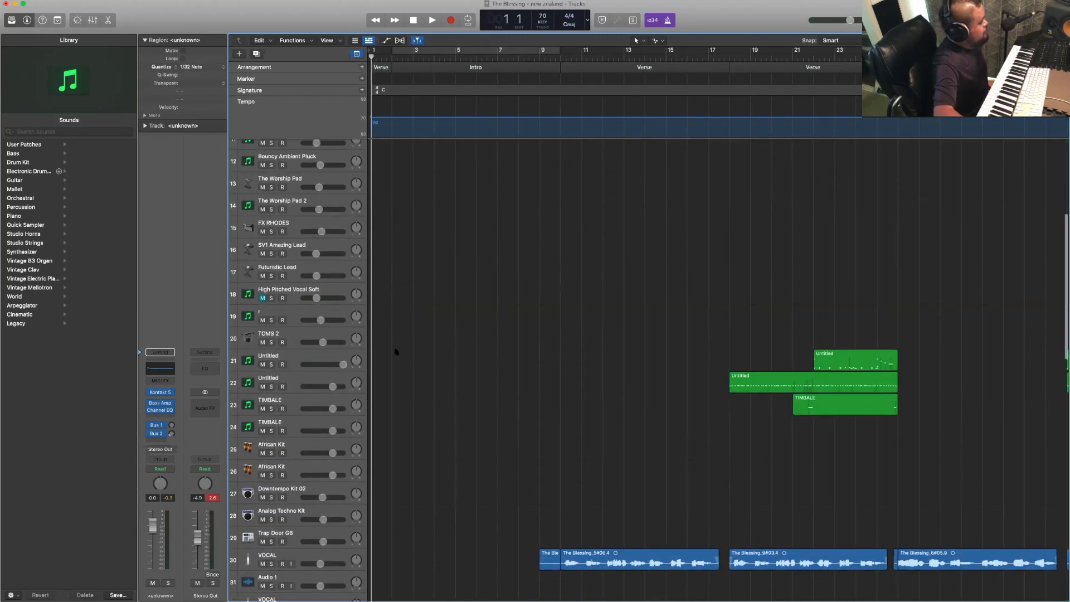
{"action": "left_click", "coordinate": [318, 380]}
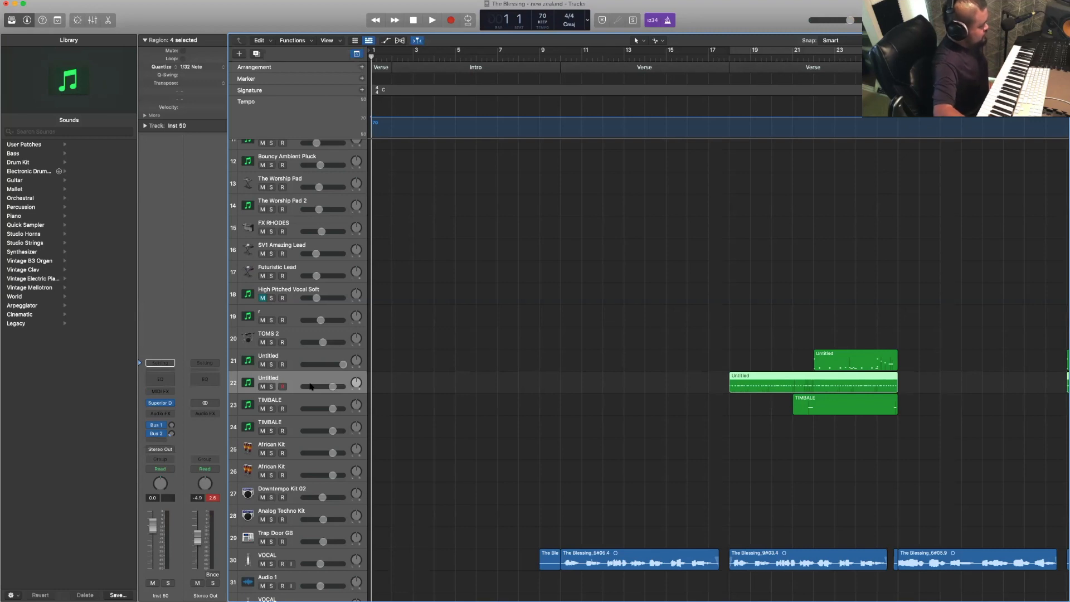
{"action": "scroll", "coordinate": [424, 372], "scroll_direction": "down", "scroll_amount": 1}
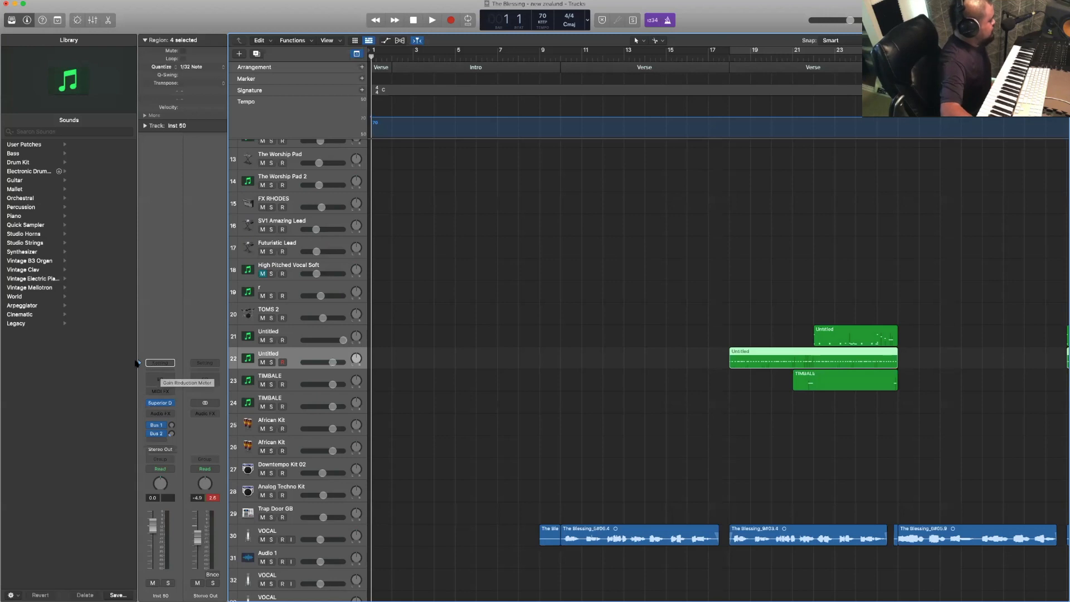
{"action": "mouse_move", "coordinate": [160, 407]}
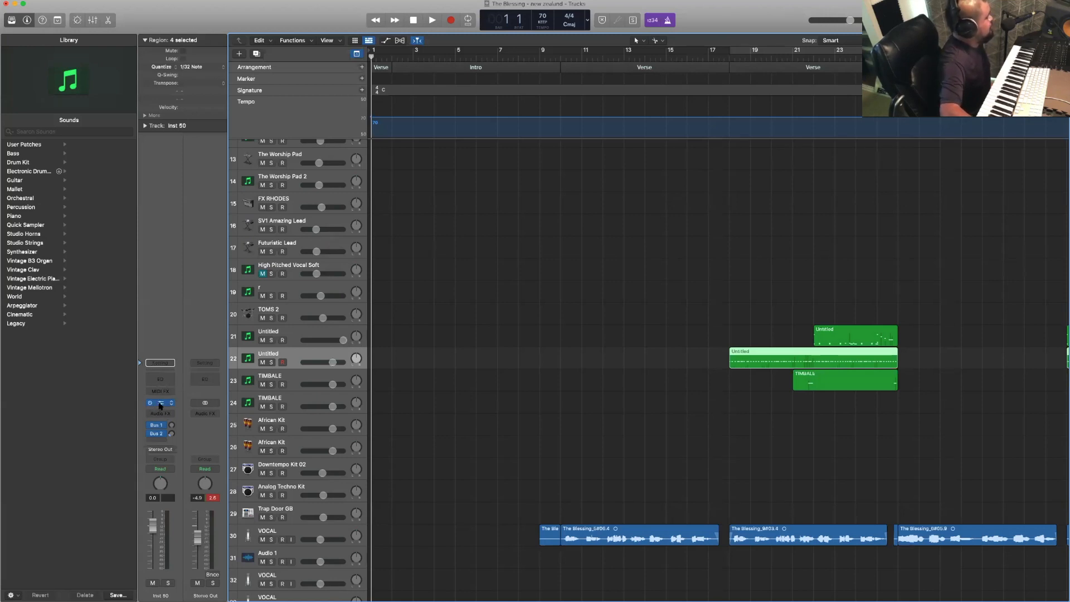
{"action": "left_click", "coordinate": [160, 405]}
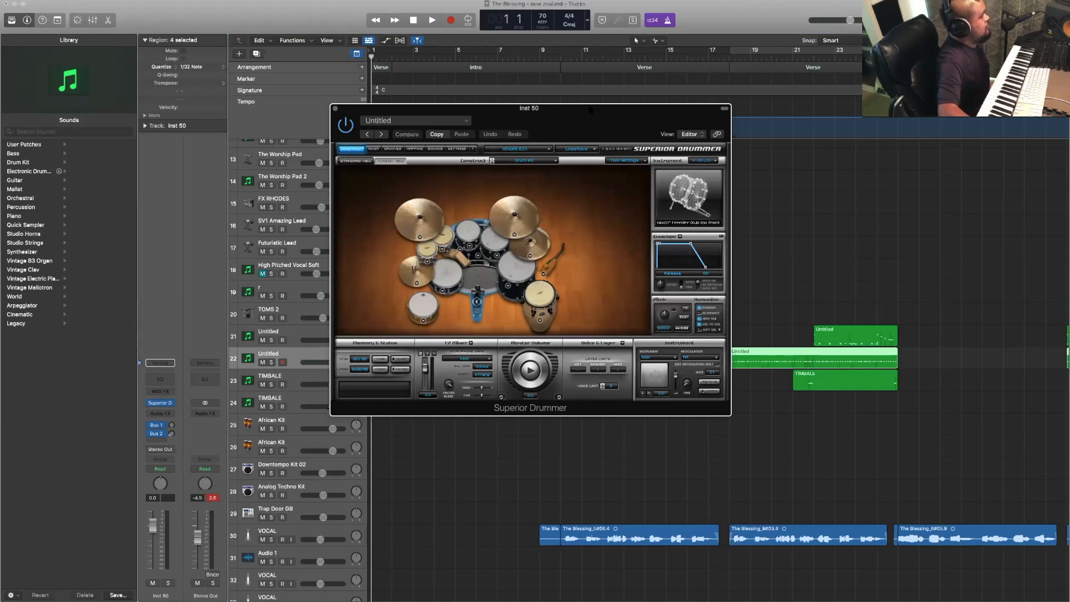
{"action": "left_click_drag", "start_coordinate": [590, 110], "coordinate": [511, 146]}
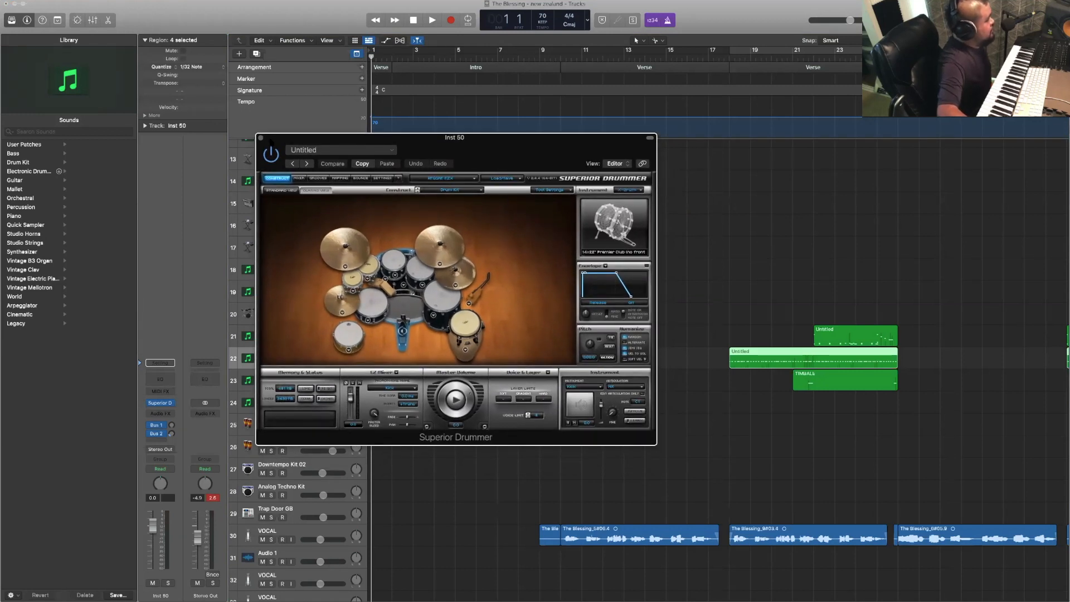
{"action": "left_click", "coordinate": [260, 138]}
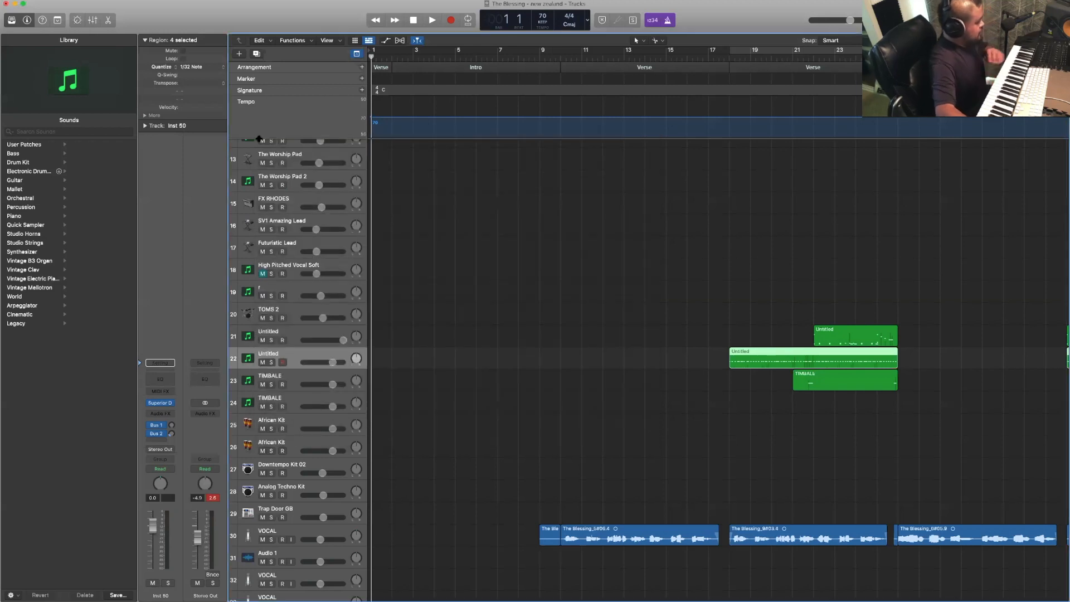
- Record a drum part on track 22 across the Intro section, from bar 2 to bar 10
{"action": "key", "text": "space"}
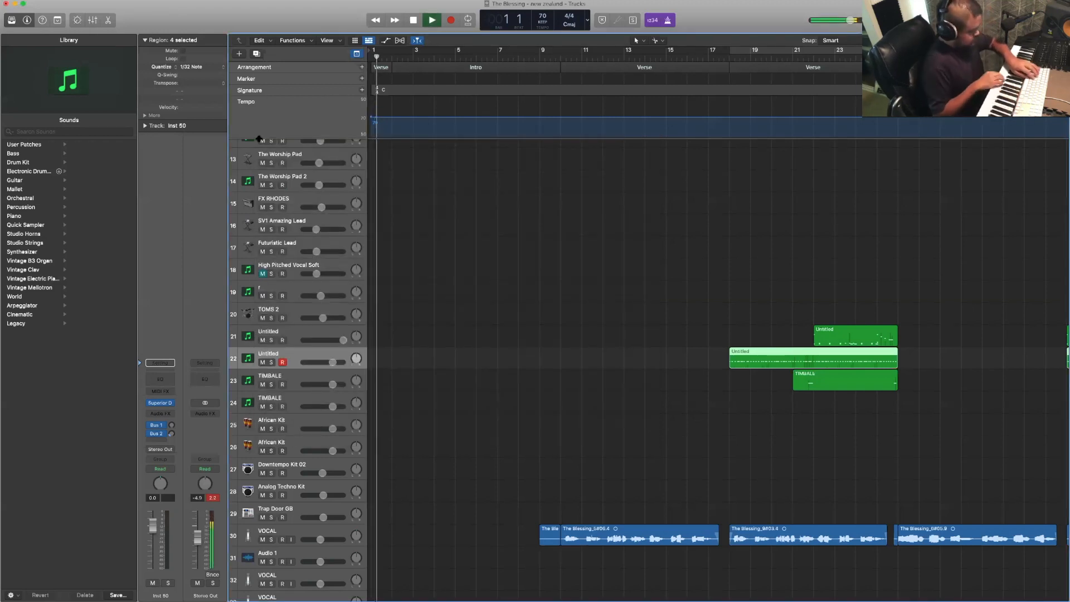
{"action": "key", "text": "r"}
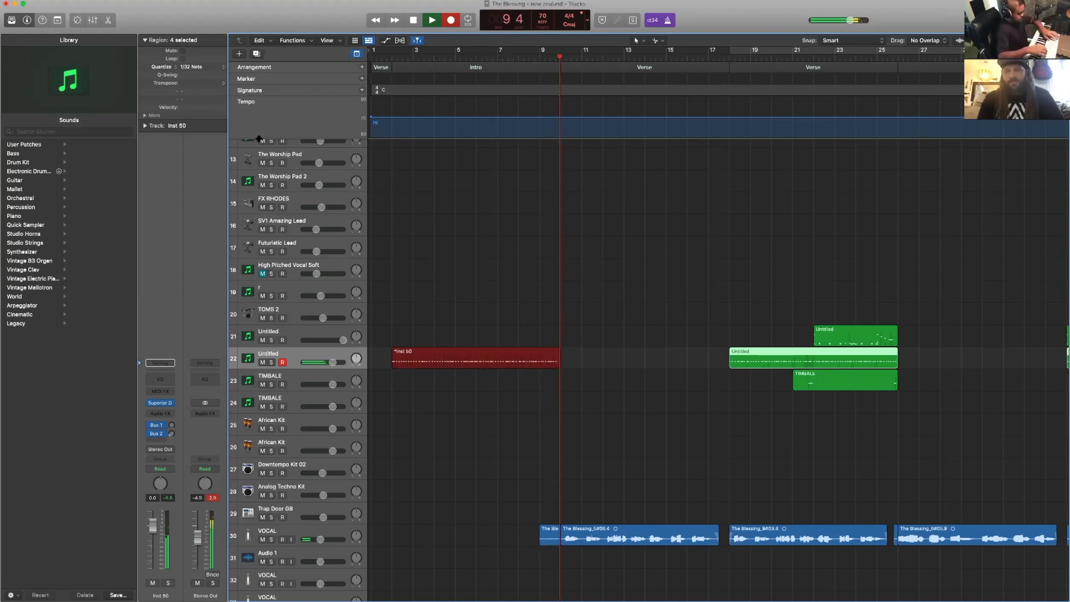
{"action": "key", "text": "space"}
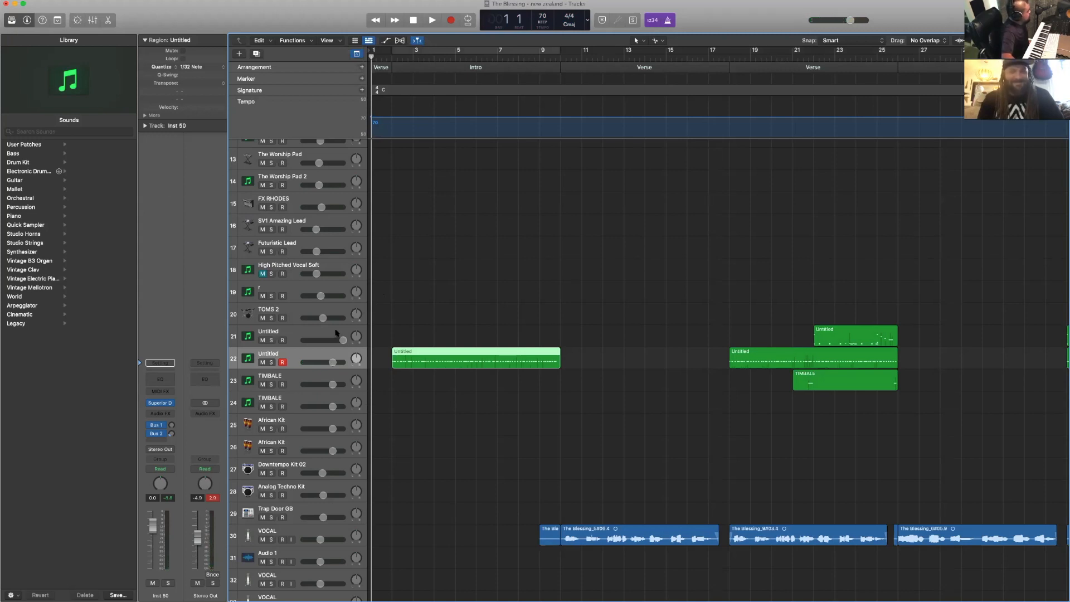
- Record a second drum part on track 21 from bar 1 through the end of the Intro at bar 10
{"action": "left_click", "coordinate": [330, 329]}
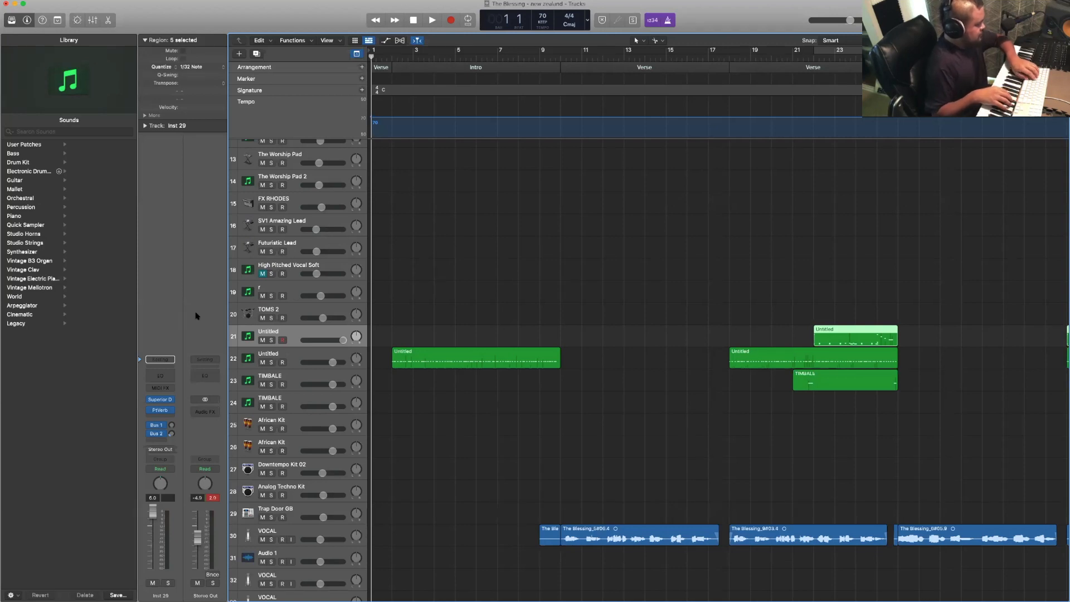
{"action": "key", "text": "r"}
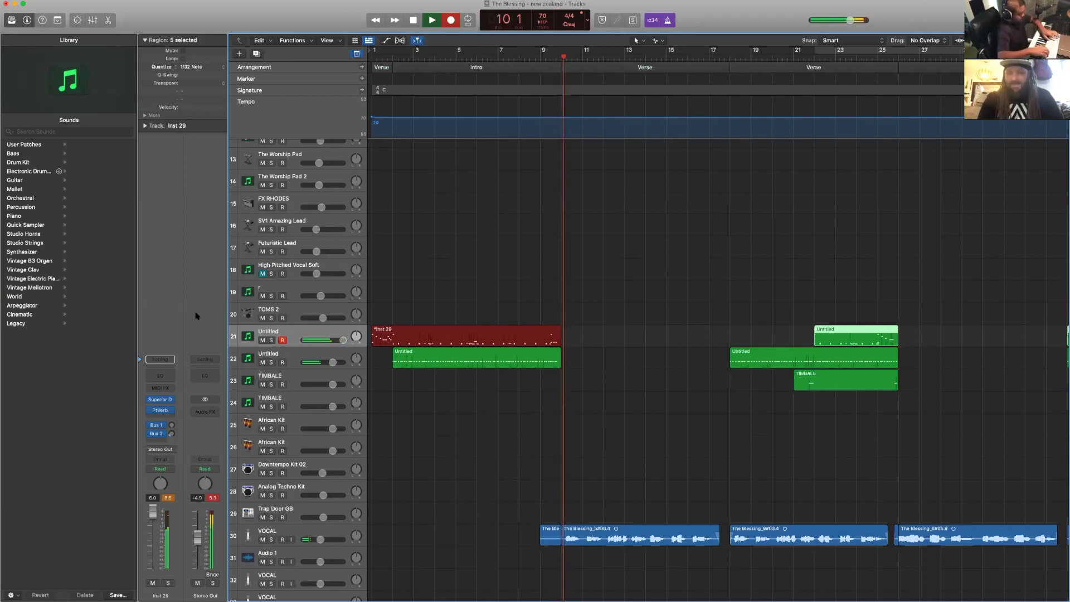
{"action": "key", "text": "space"}
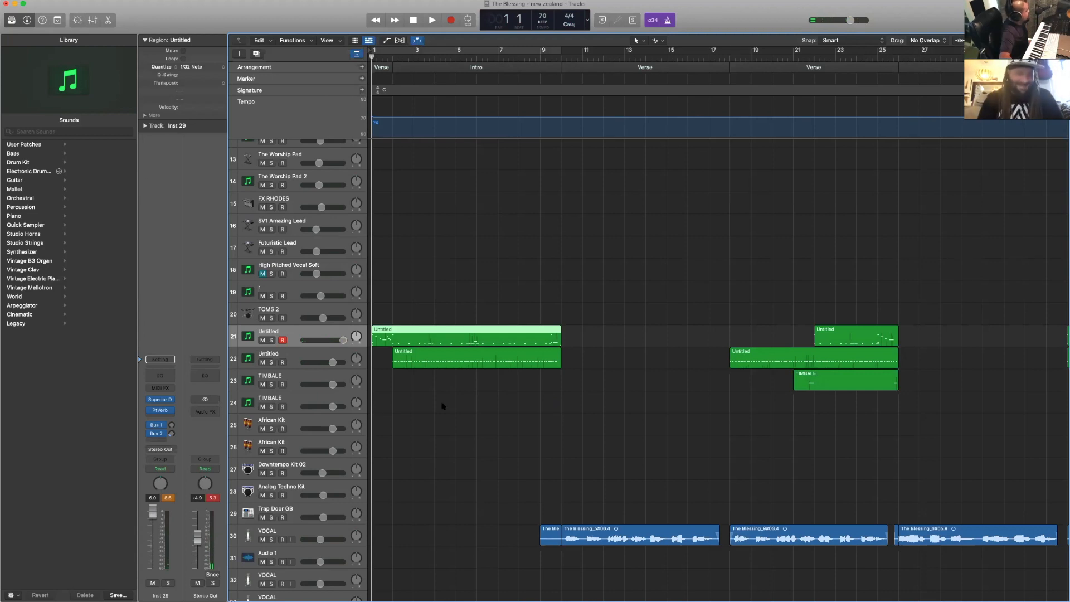
- Record a short timbale part on the upper TIMBALE track at the end of the Intro, starting playback from bar 8
{"action": "left_click", "coordinate": [327, 379]}
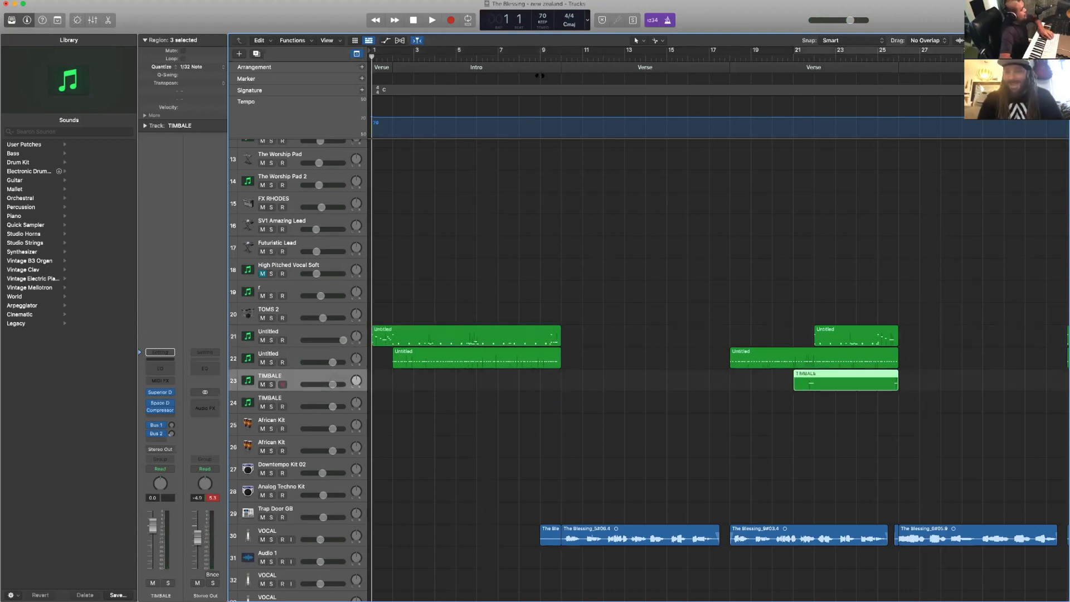
{"action": "left_click", "coordinate": [533, 58]}
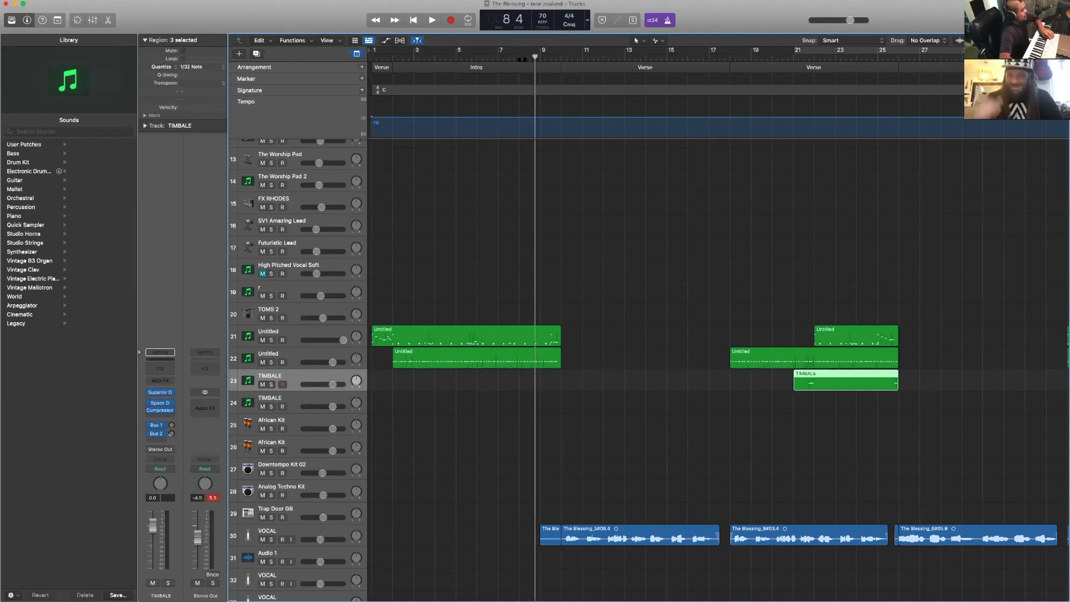
{"action": "left_click", "coordinate": [513, 59]}
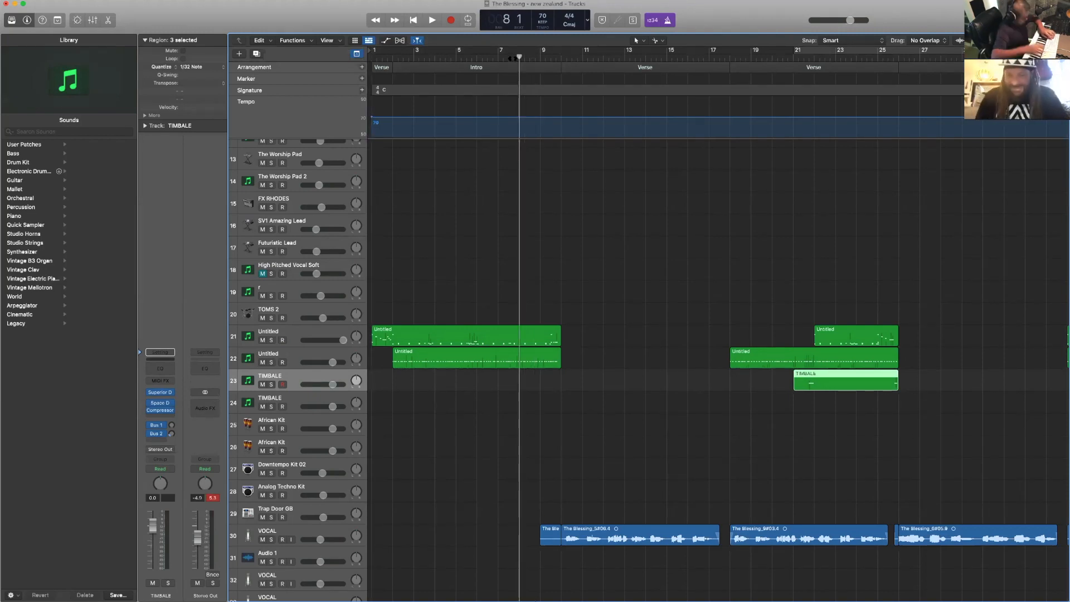
{"action": "key", "text": "space"}
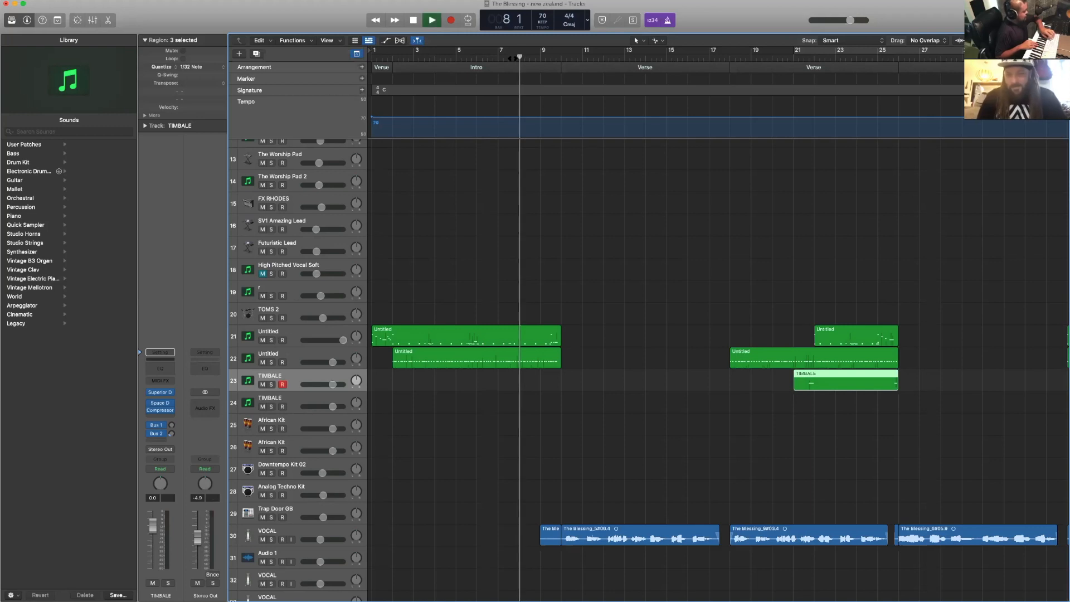
{"action": "key", "text": "r"}
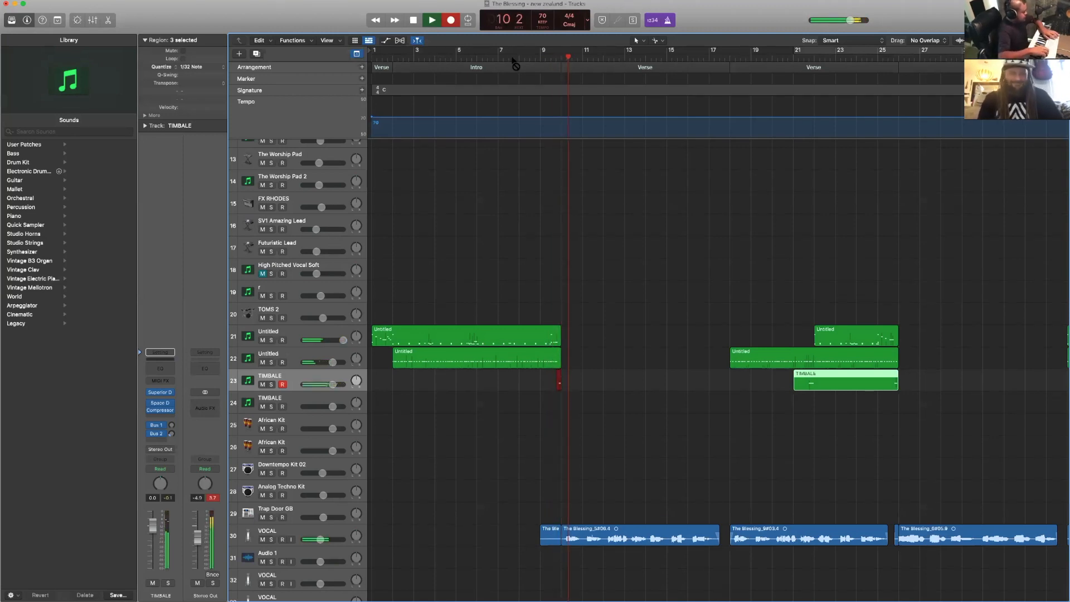
{"action": "key", "text": "space"}
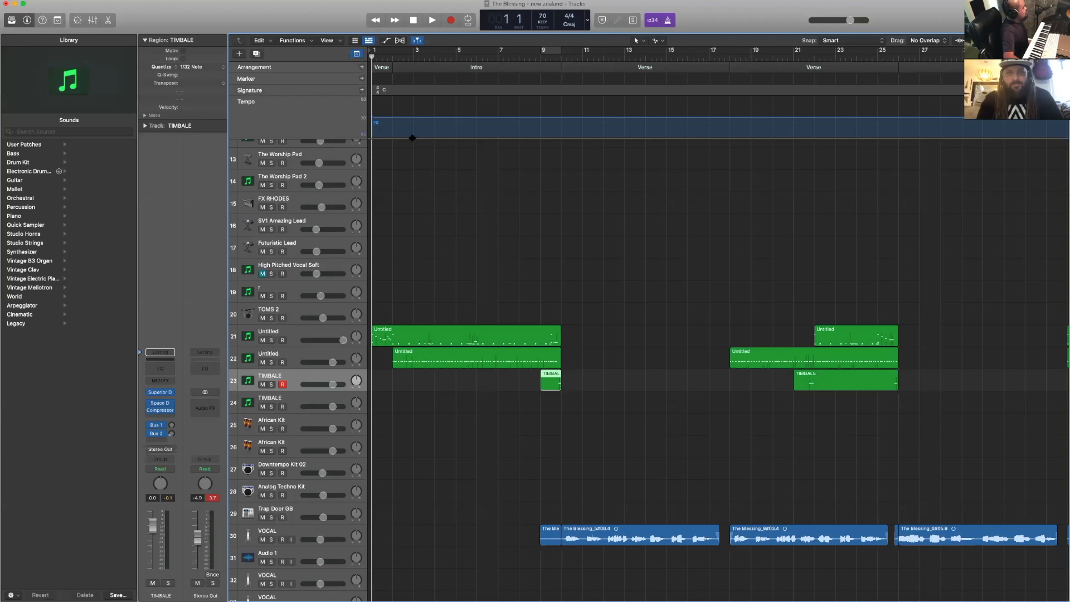
- Select the BUBBLE track and inspect its Vintage B3 organ, closing the plug-in window when done
{"action": "scroll", "coordinate": [412, 201], "scroll_direction": "up", "scroll_amount": 4}
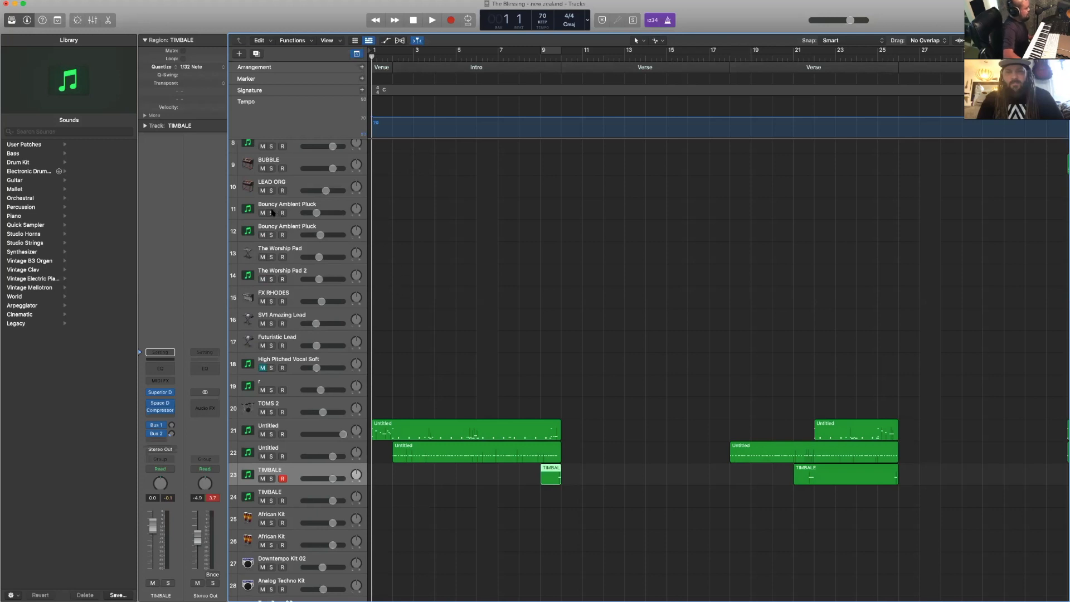
{"action": "scroll", "coordinate": [392, 311], "scroll_direction": "up", "scroll_amount": 8}
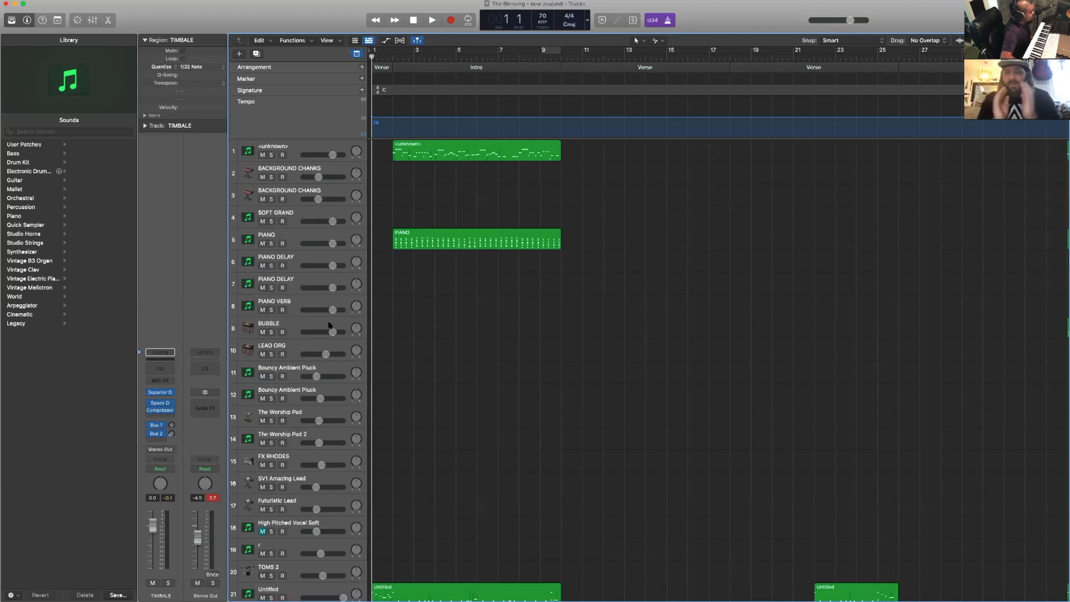
{"action": "left_click", "coordinate": [331, 322]}
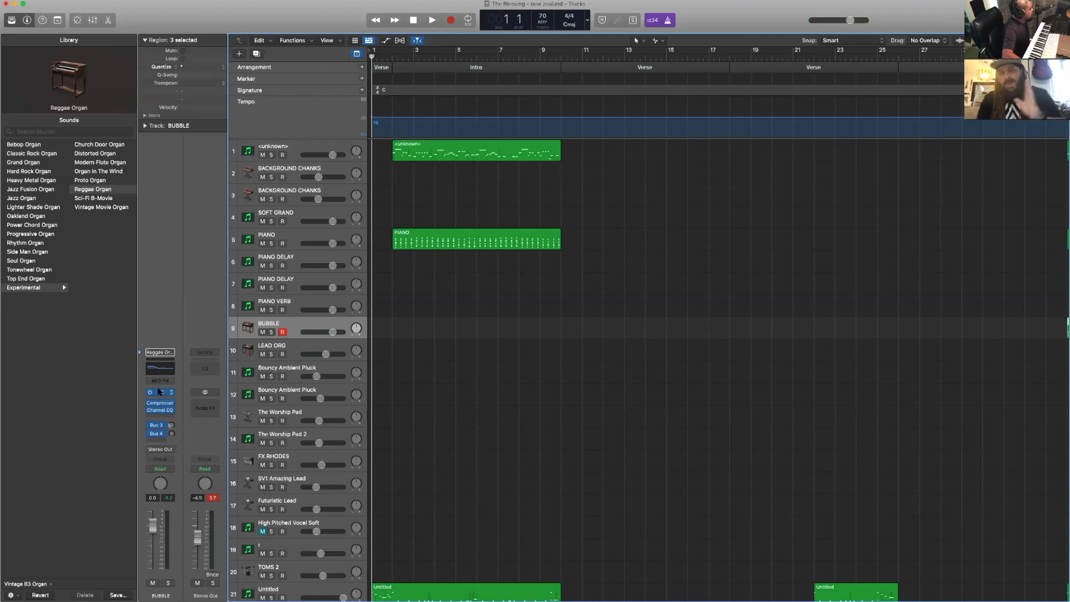
{"action": "left_click", "coordinate": [160, 392]}
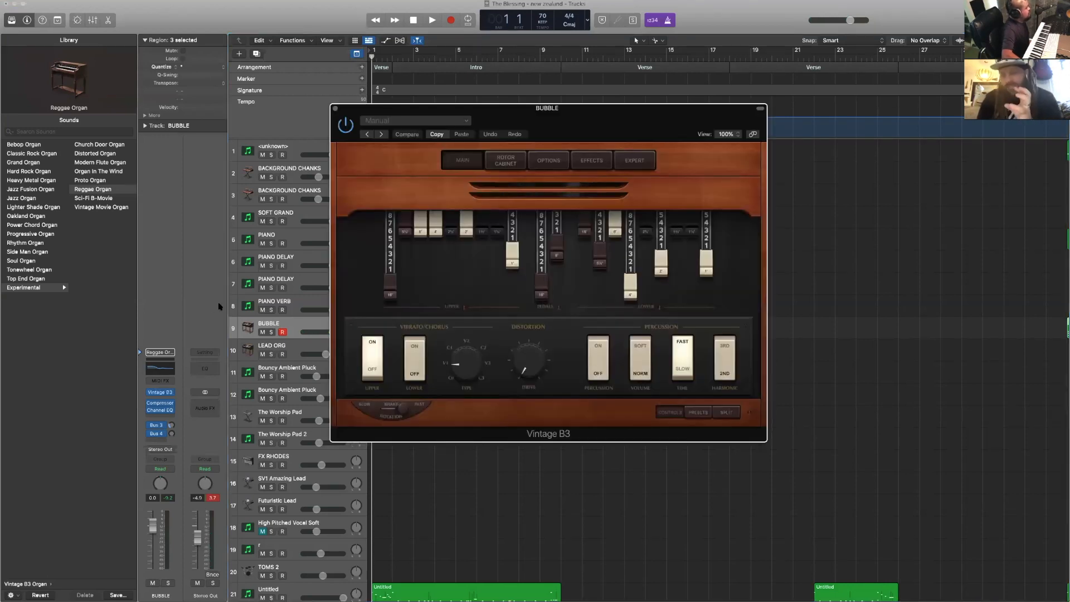
{"action": "left_click_drag", "start_coordinate": [645, 120], "coordinate": [597, 143]}
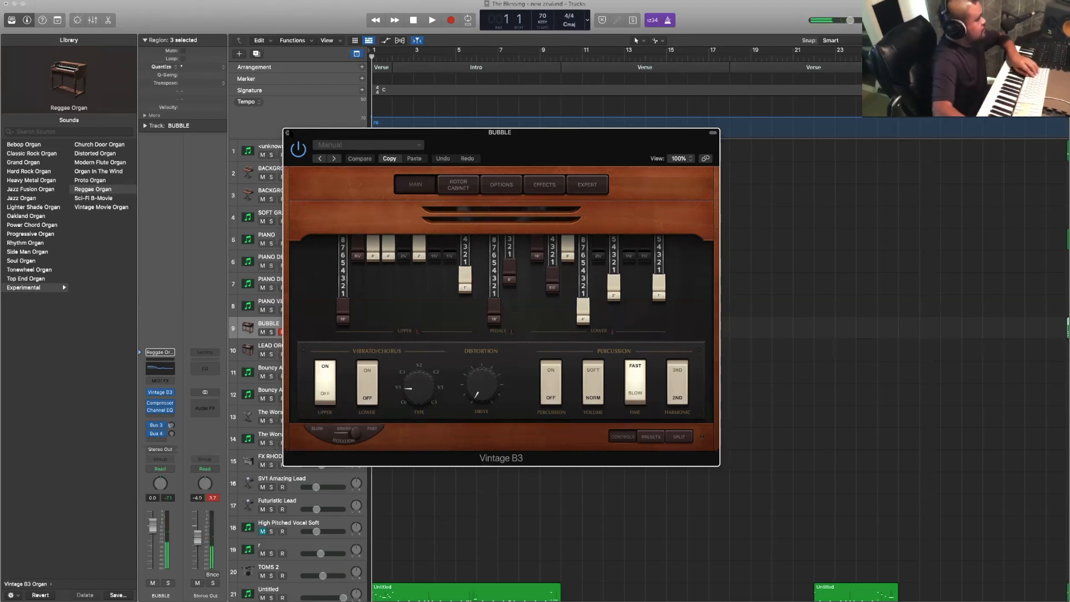
{"action": "left_click", "coordinate": [288, 133]}
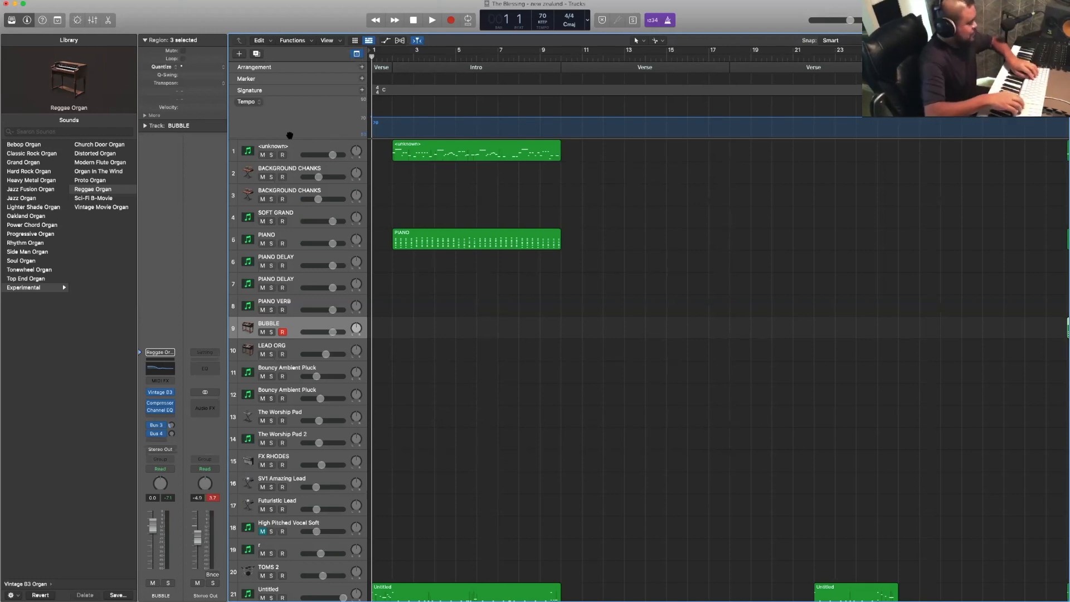
- Try to record an organ part on the BUBBLE track from bar 1
{"action": "key", "text": "r"}
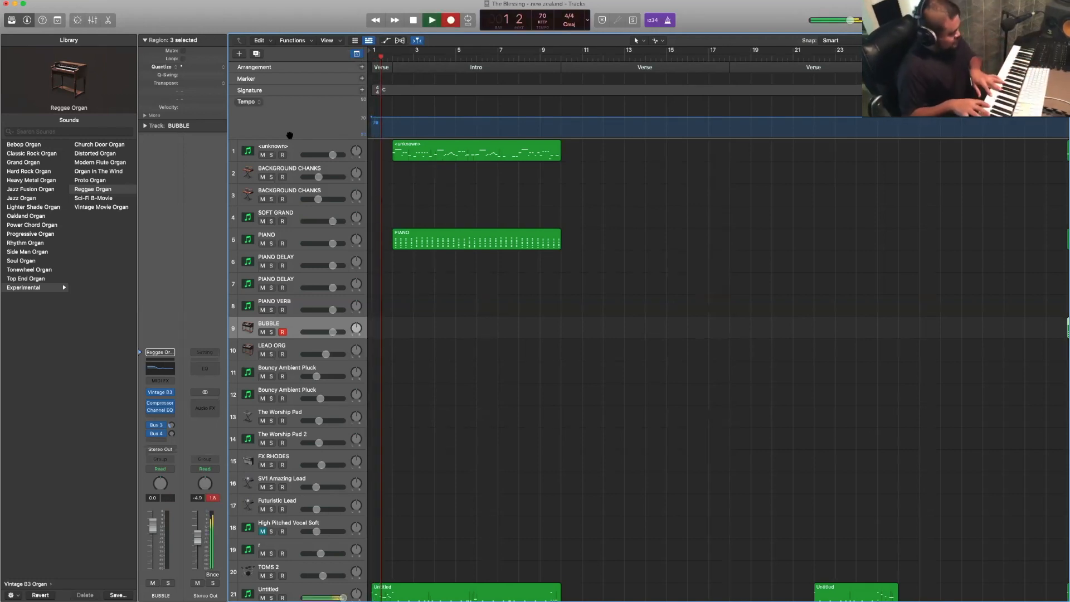
{"action": "key", "text": "space"}
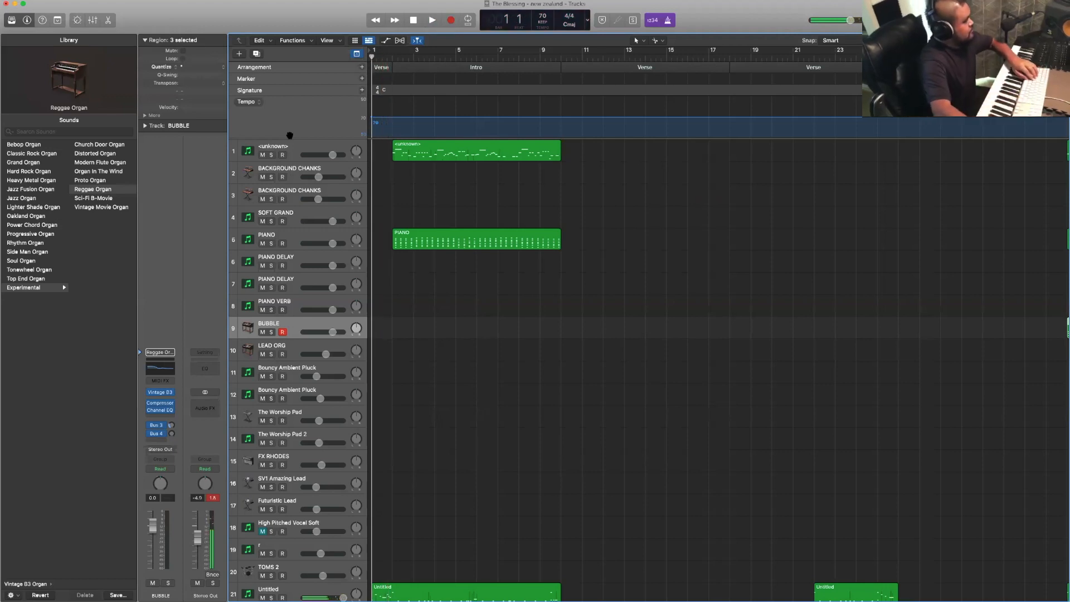
- Set the quantize value of the Intro drum region on track 21 to 1/16 Note and play it back
{"action": "scroll", "coordinate": [265, 173], "scroll_direction": "down", "scroll_amount": 10}
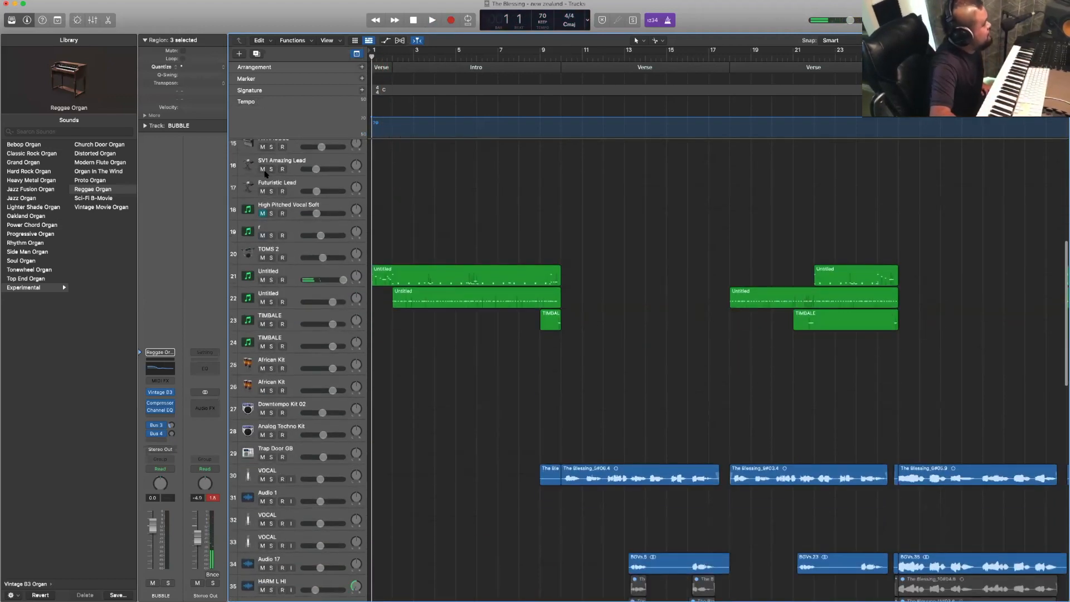
{"action": "scroll", "coordinate": [265, 173], "scroll_direction": "down", "scroll_amount": 1}
{"action": "left_click", "coordinate": [429, 259]}
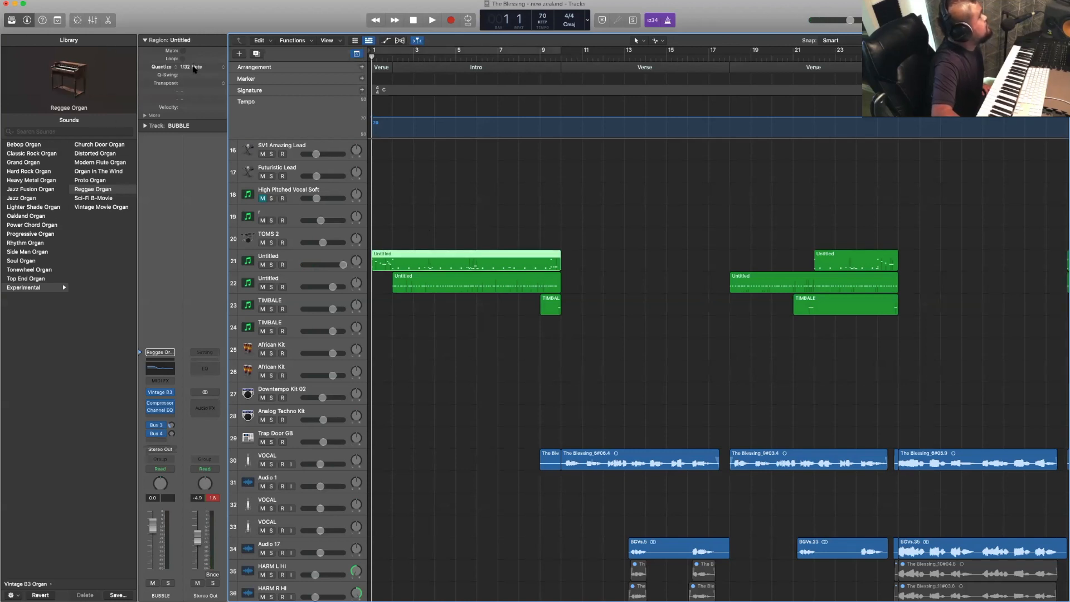
{"action": "left_click", "coordinate": [194, 67]}
{"action": "left_click", "coordinate": [199, 61]}
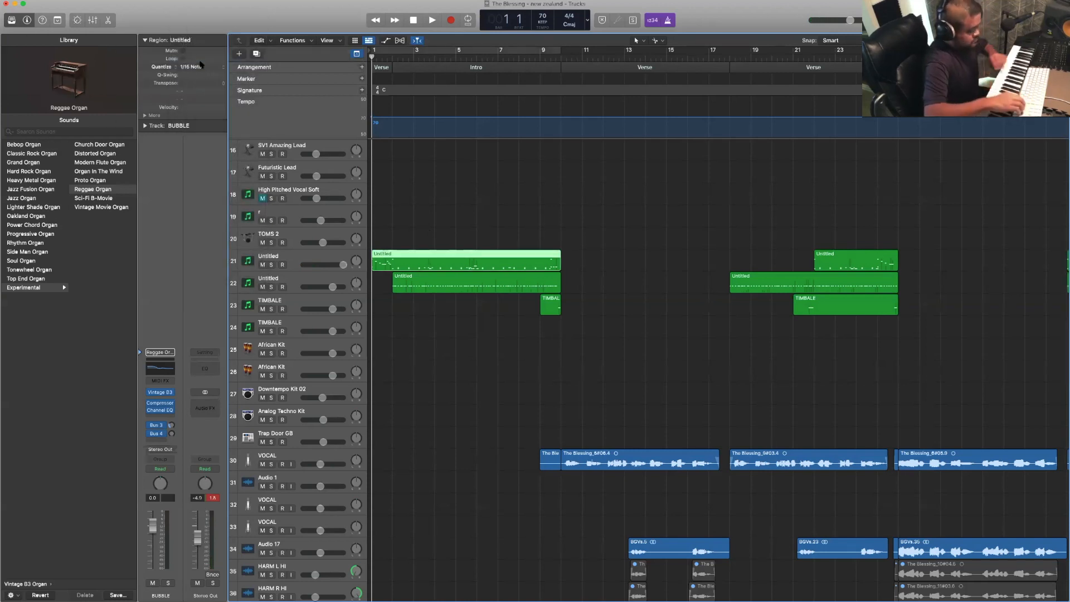
{"action": "key", "text": "space"}
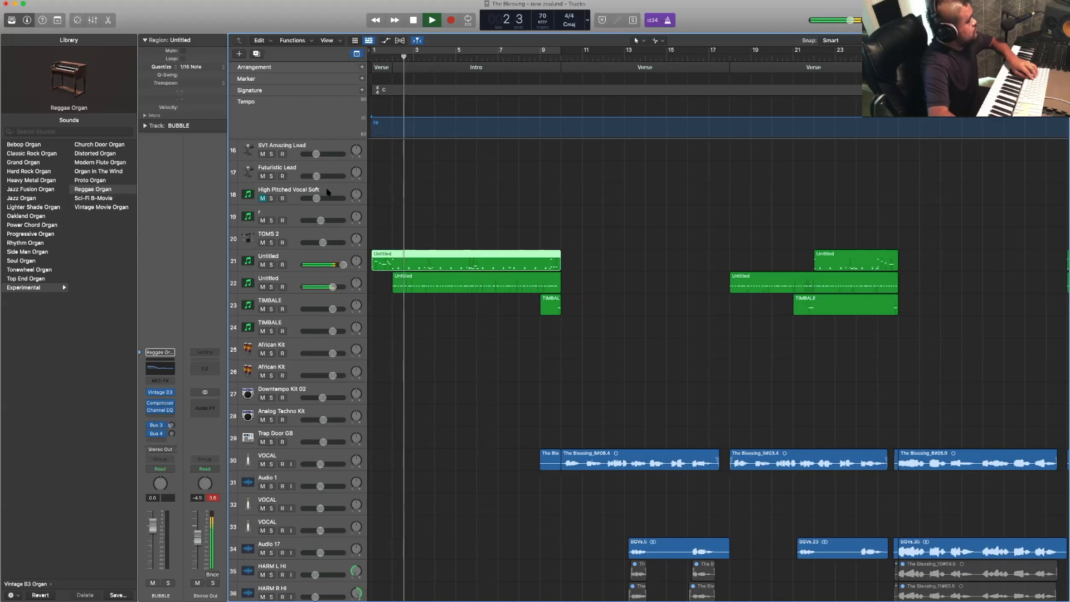
- Set the quantize value of the Intro drum region on track 21 to 1/32 Note and return the playhead to bar 1
{"action": "key", "text": "space"}
{"action": "left_click", "coordinate": [205, 66]}
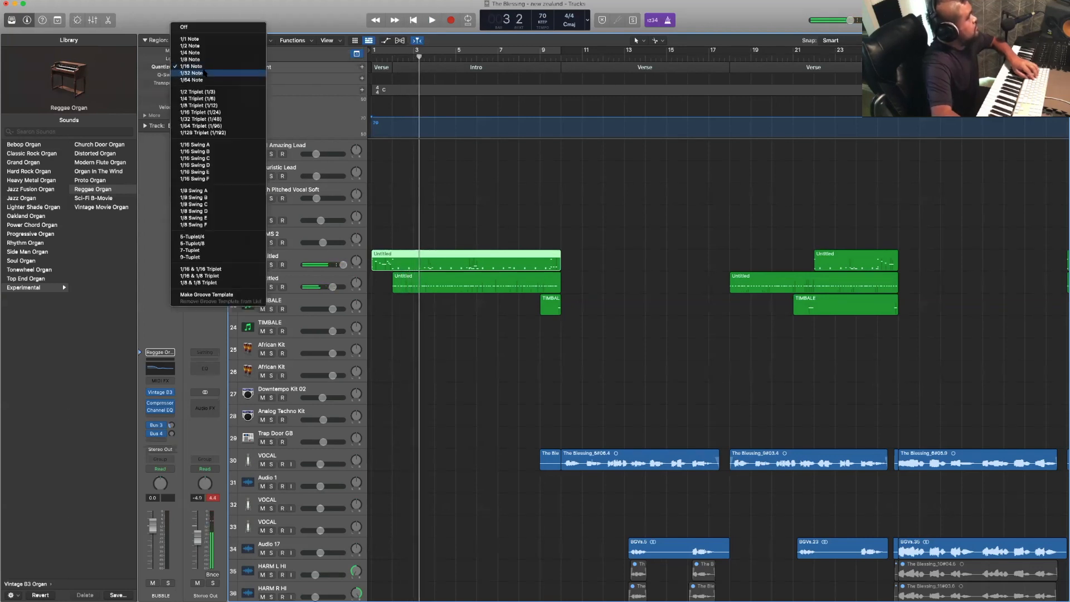
{"action": "left_click", "coordinate": [205, 73]}
{"action": "key", "text": "Return"}
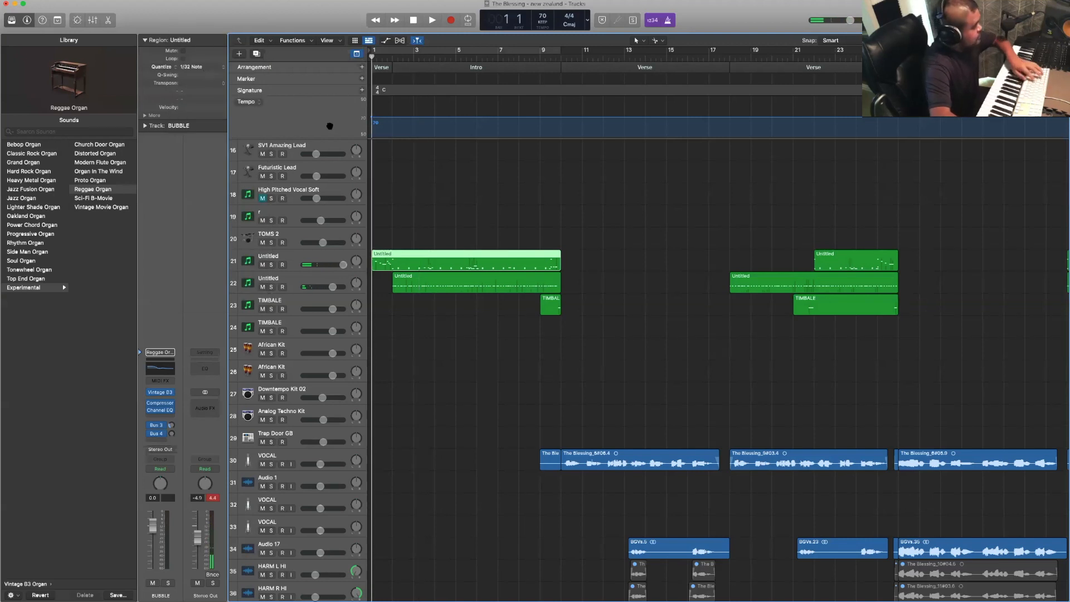
- Delete the Intro drum region on track 21 and record a new drum part from bar 1 to the end of the Intro
{"action": "left_click", "coordinate": [332, 257]}
{"action": "left_click", "coordinate": [525, 260]}
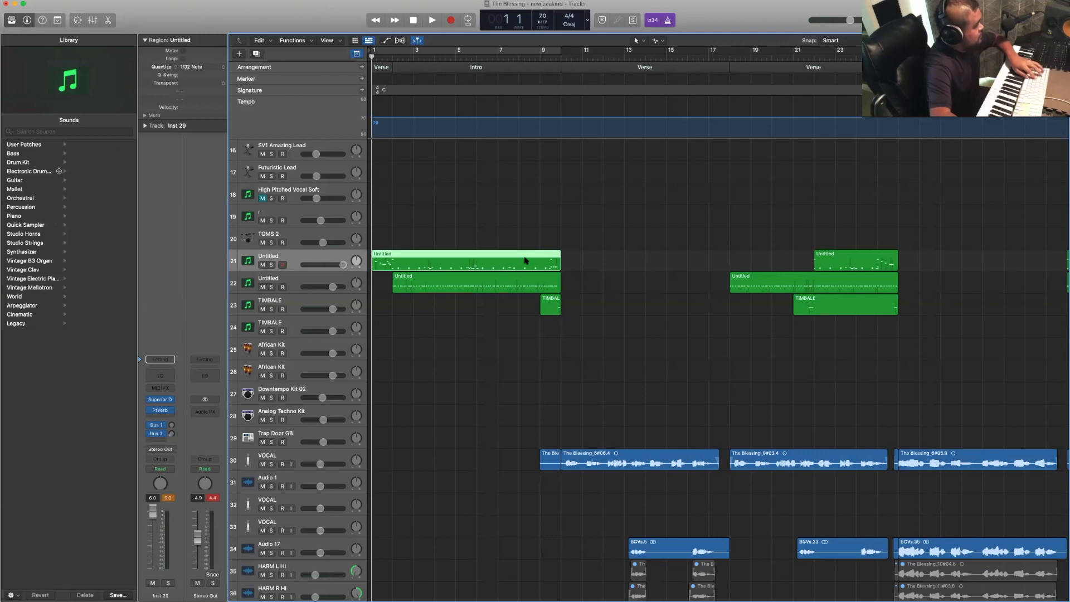
{"action": "key", "text": "Delete"}
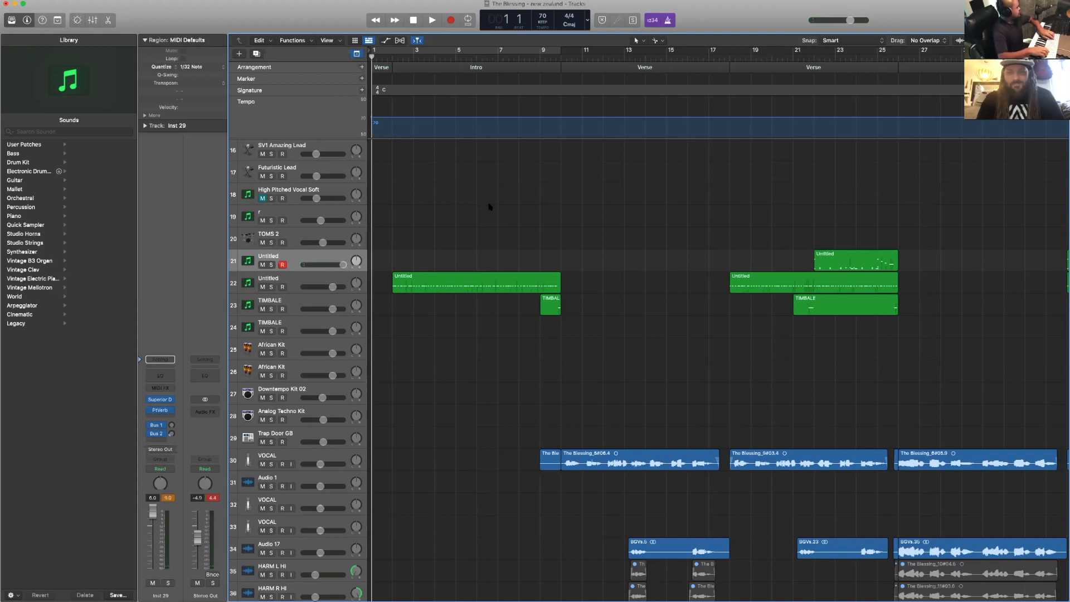
{"action": "key", "text": "r"}
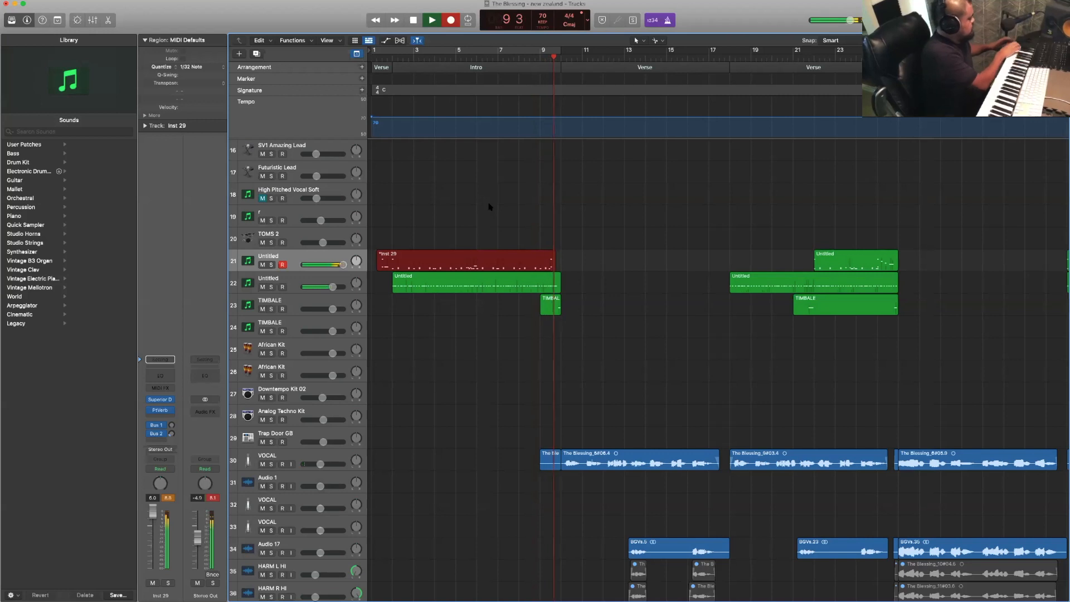
{"action": "key", "text": "space"}
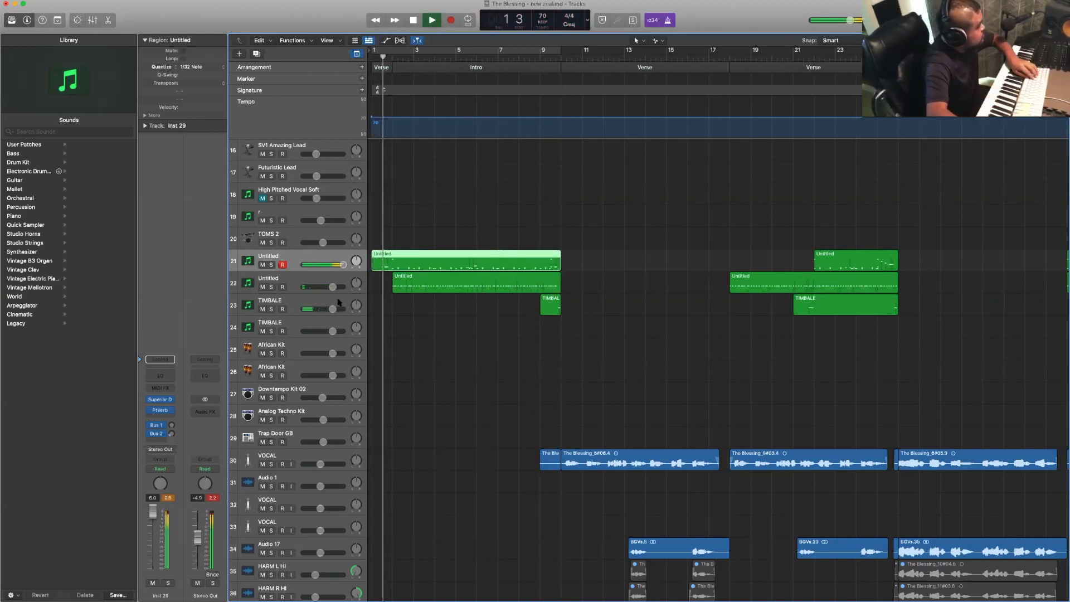
- Record a short timbale fill on the upper TIMBALE track just before the Intro, starting from bar 1
{"action": "left_click", "coordinate": [341, 302]}
{"action": "key", "text": "space"}
{"action": "key", "text": "Return"}
{"action": "key", "text": "space"}
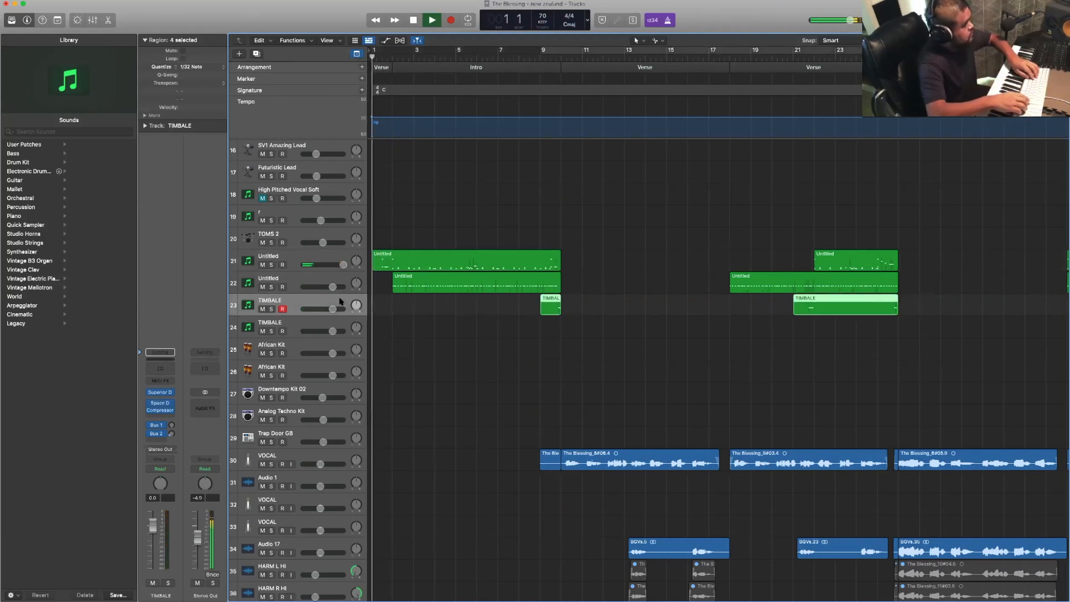
{"action": "key", "text": "r"}
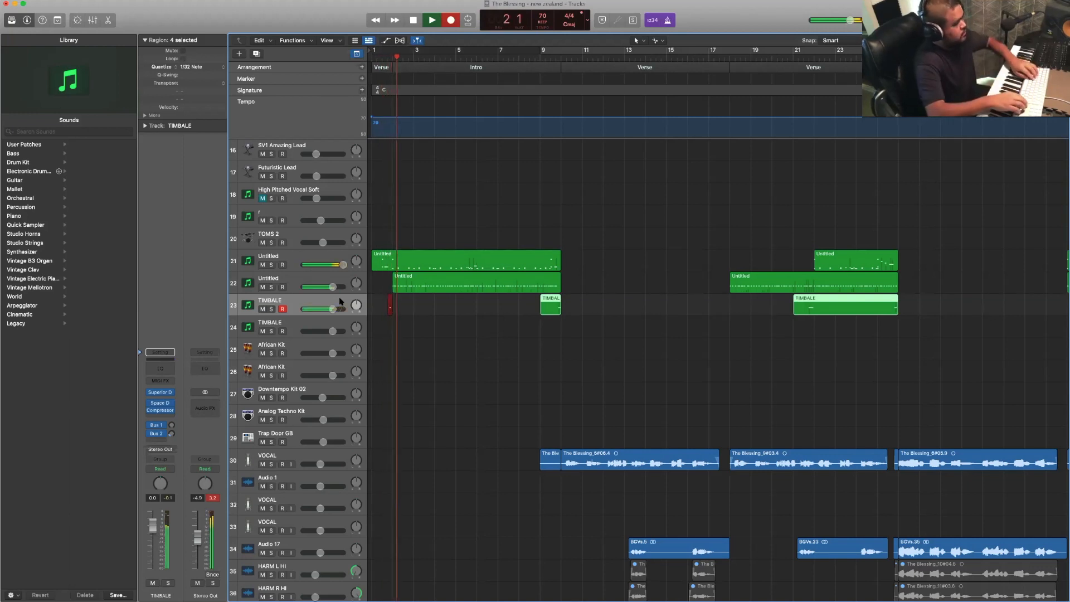
{"action": "key", "text": "space"}
- Record an organ part on the BUBBLE track across the whole Intro, starting from bar 1
{"action": "scroll", "coordinate": [494, 232], "scroll_direction": "up", "scroll_amount": 12}
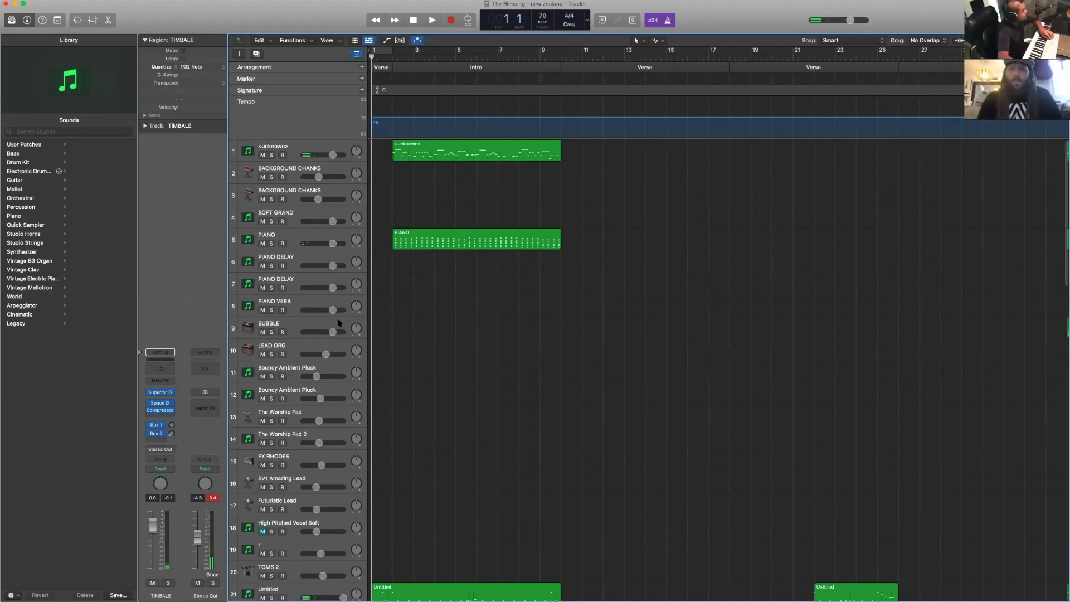
{"action": "left_click", "coordinate": [338, 322]}
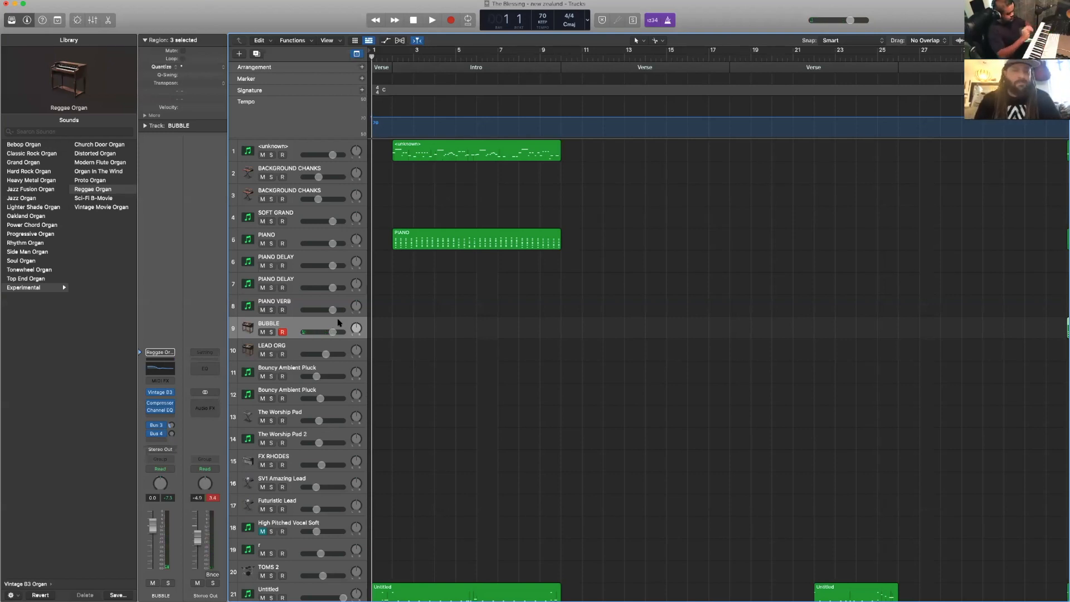
{"action": "key", "text": "space"}
{"action": "key", "text": "r"}
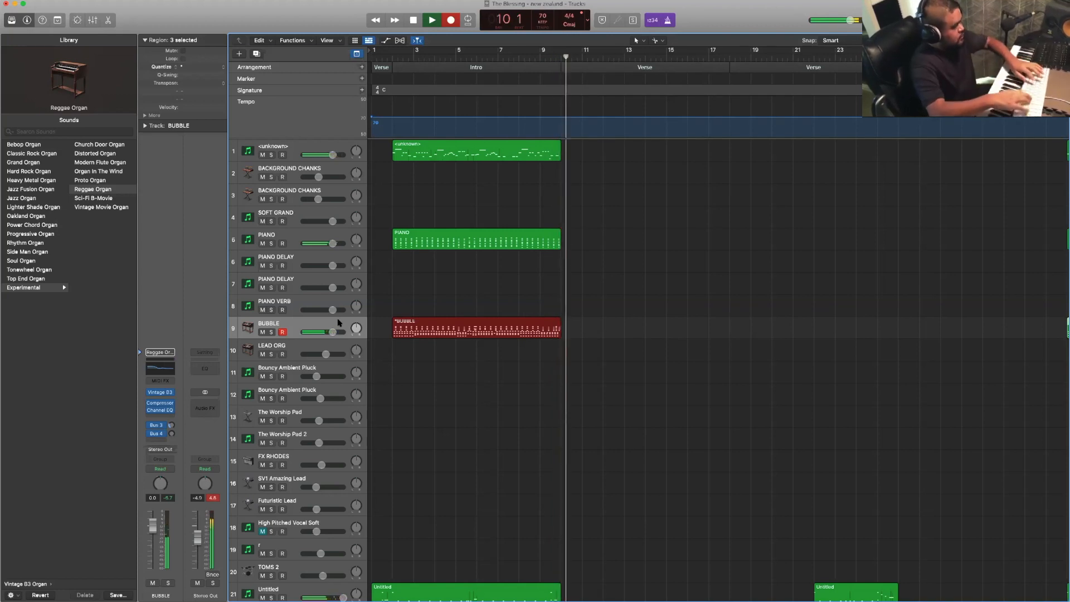
{"action": "key", "text": "space"}
- Select track 19 with the Square Lead Bright sound and audition it along with the Intro playback
{"action": "scroll", "coordinate": [498, 403], "scroll_direction": "down", "scroll_amount": 4}
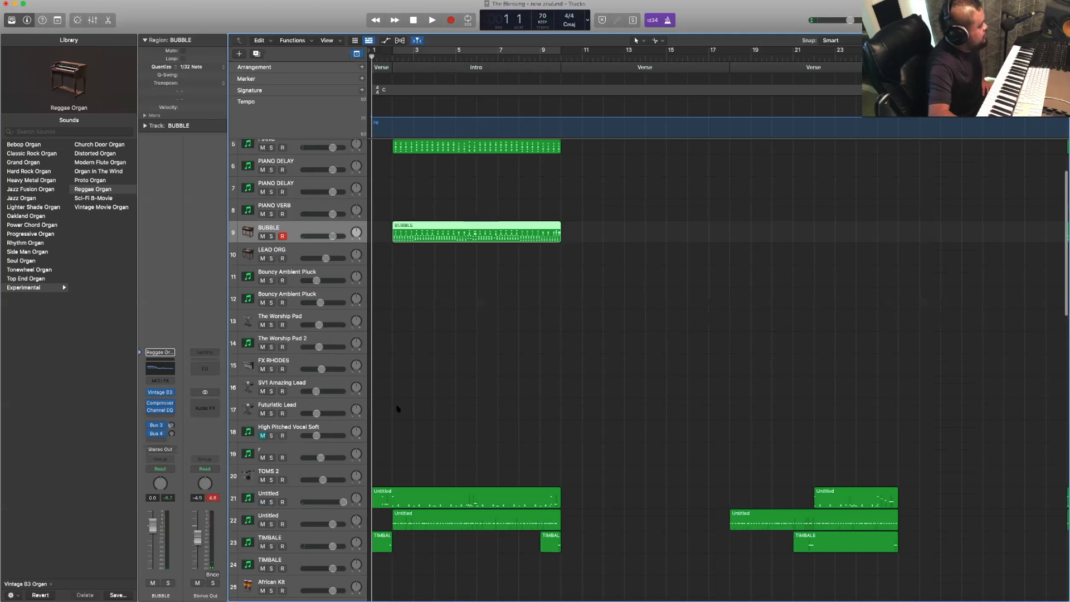
{"action": "scroll", "coordinate": [375, 391], "scroll_direction": "down", "scroll_amount": 2}
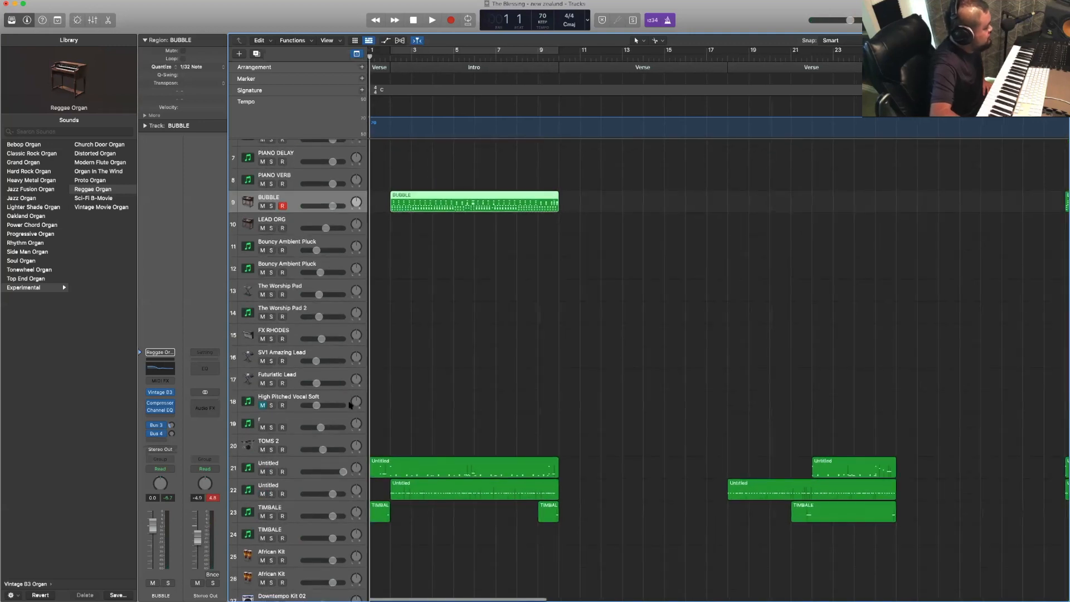
{"action": "left_click", "coordinate": [343, 419]}
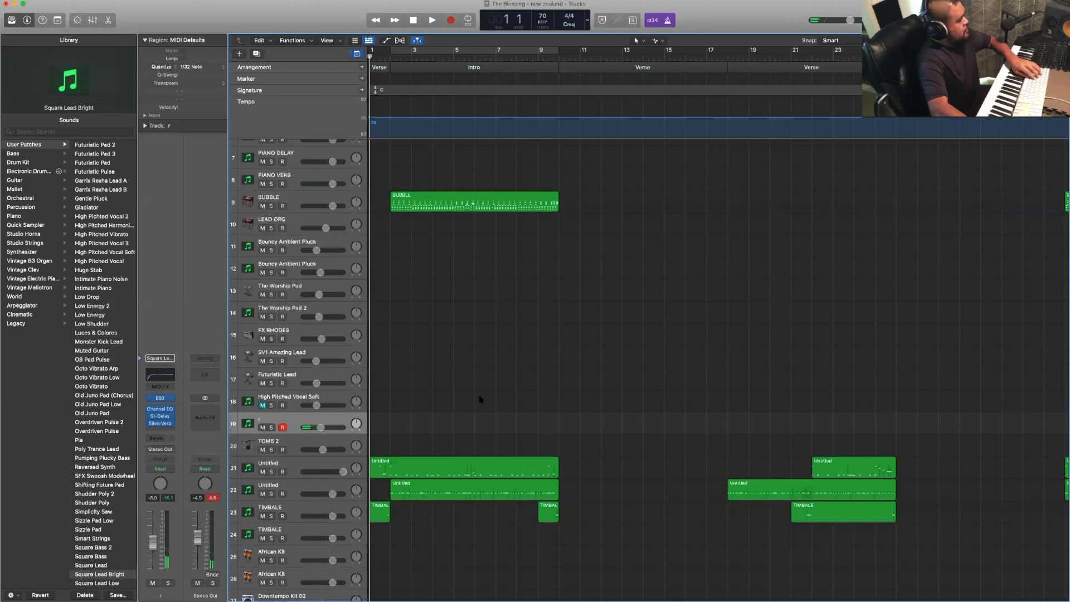
{"action": "scroll", "coordinate": [479, 400], "scroll_direction": "up", "scroll_amount": 8}
{"action": "scroll", "coordinate": [480, 399], "scroll_direction": "down", "scroll_amount": 7}
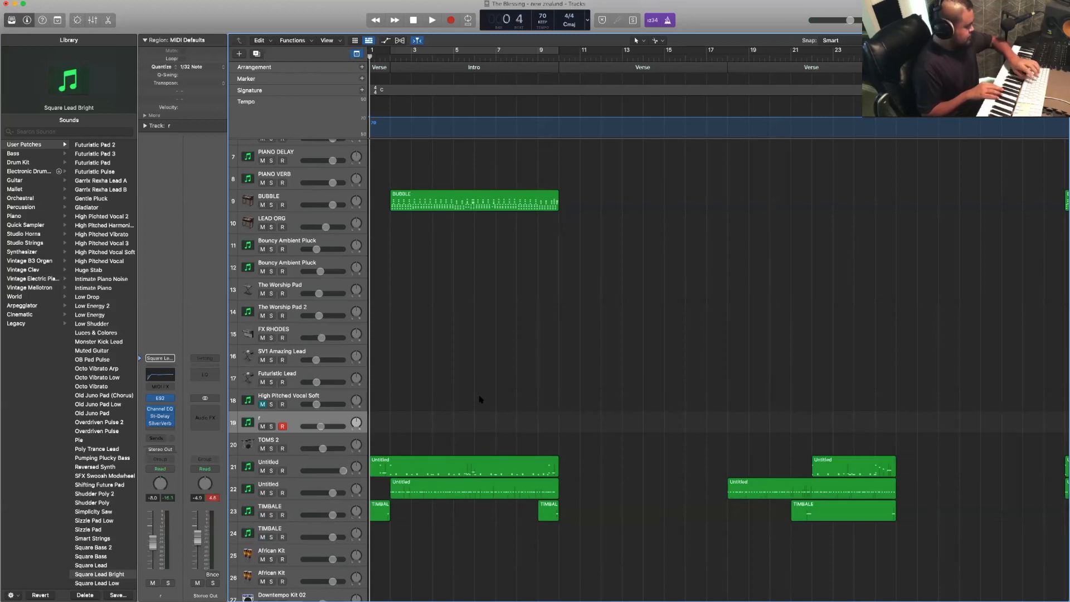
{"action": "key", "text": "space"}
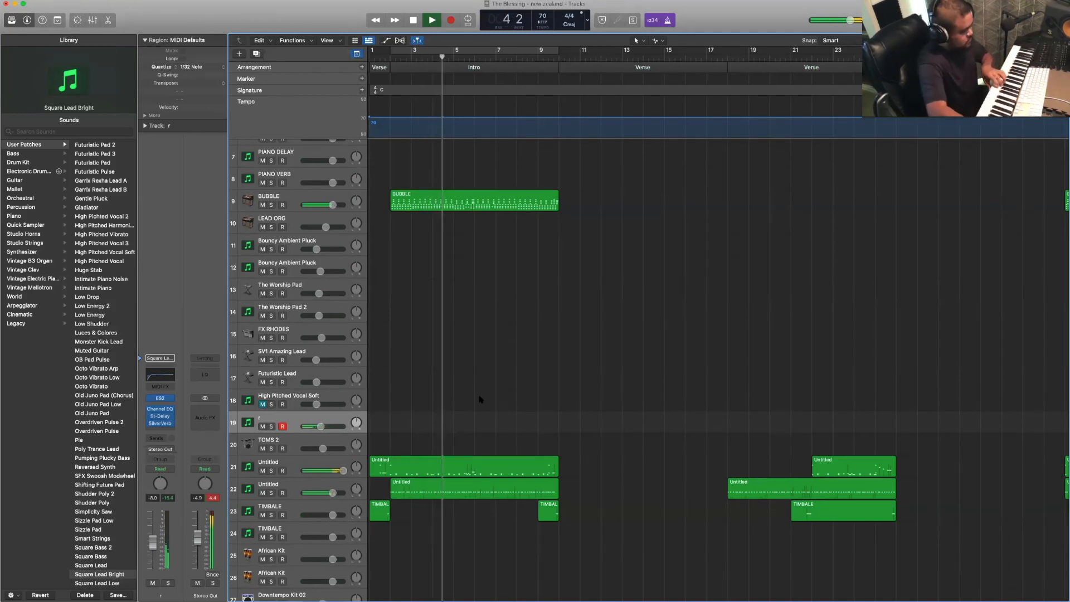
- Select the LEAD ORG track and audition its Reggae Organ sound against the Intro from bar 1
{"action": "scroll", "coordinate": [478, 378], "scroll_direction": "up", "scroll_amount": 5}
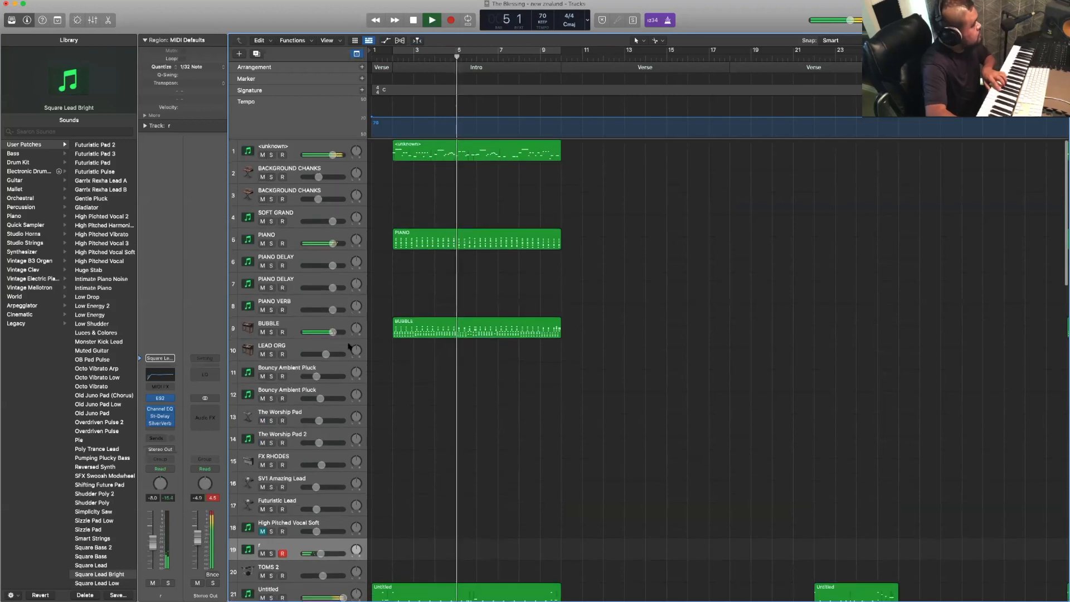
{"action": "left_click", "coordinate": [349, 347]}
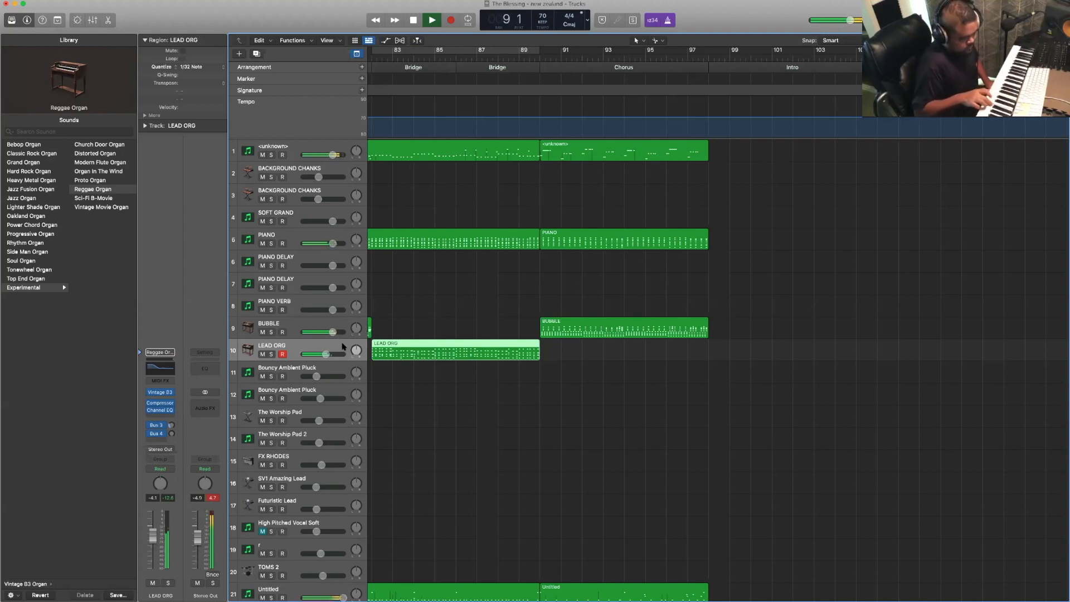
{"action": "key", "text": "Return"}
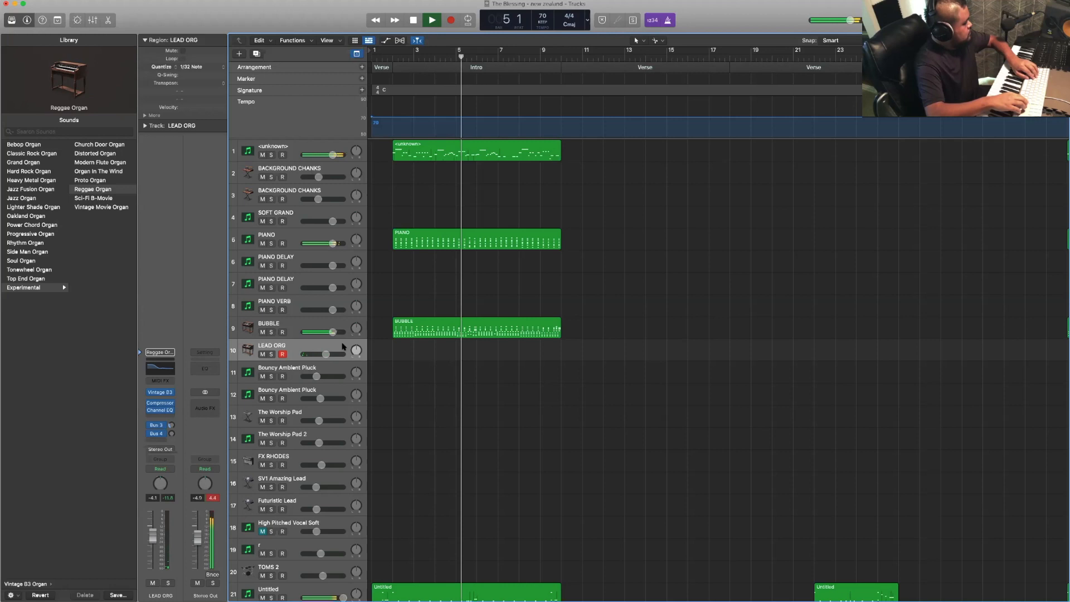
- Raise the High Pitched Vocal Soft track's volume to about -5.9 dB and unmute the track
{"action": "scroll", "coordinate": [444, 451], "scroll_direction": "right", "scroll_amount": 3}
{"action": "scroll", "coordinate": [441, 451], "scroll_direction": "down", "scroll_amount": 5}
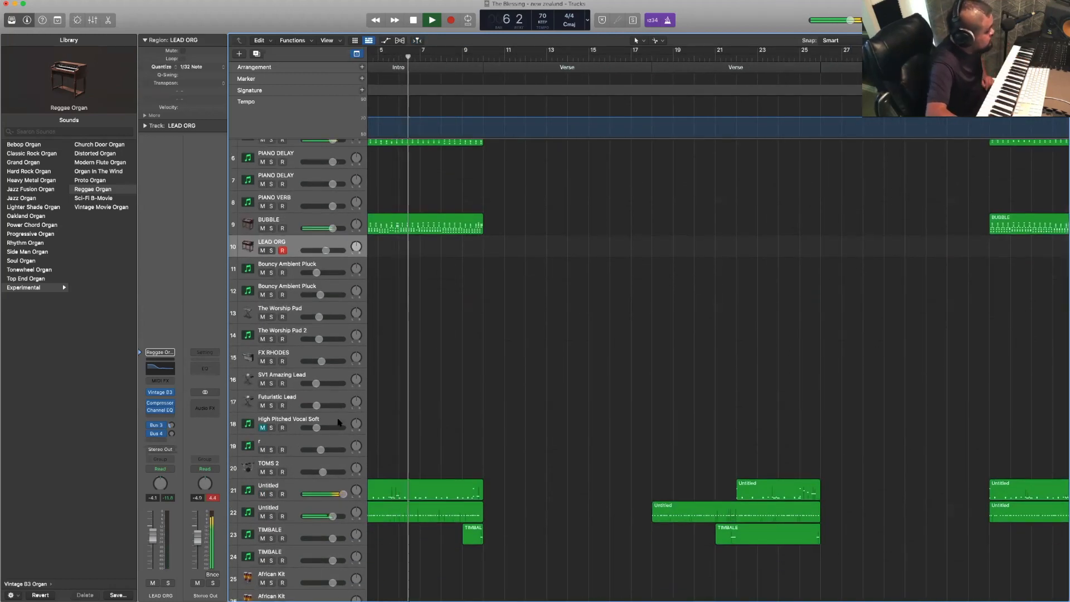
{"action": "left_click", "coordinate": [337, 423]}
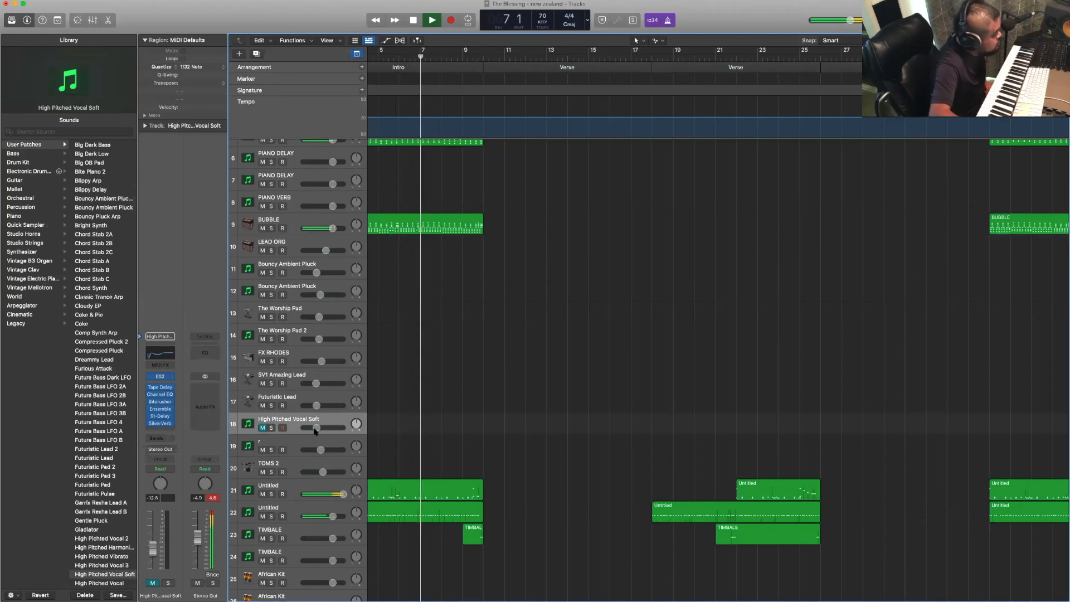
{"action": "mouse_move", "coordinate": [329, 428]}
{"action": "left_click_drag", "start_coordinate": [317, 428], "coordinate": [322, 428]}
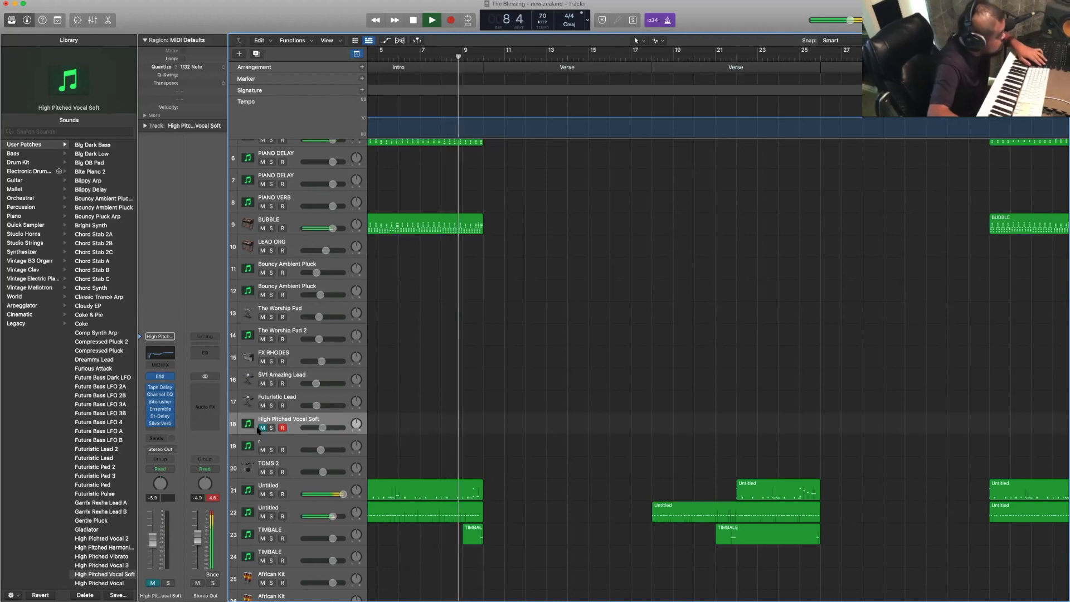
{"action": "left_click", "coordinate": [263, 428]}
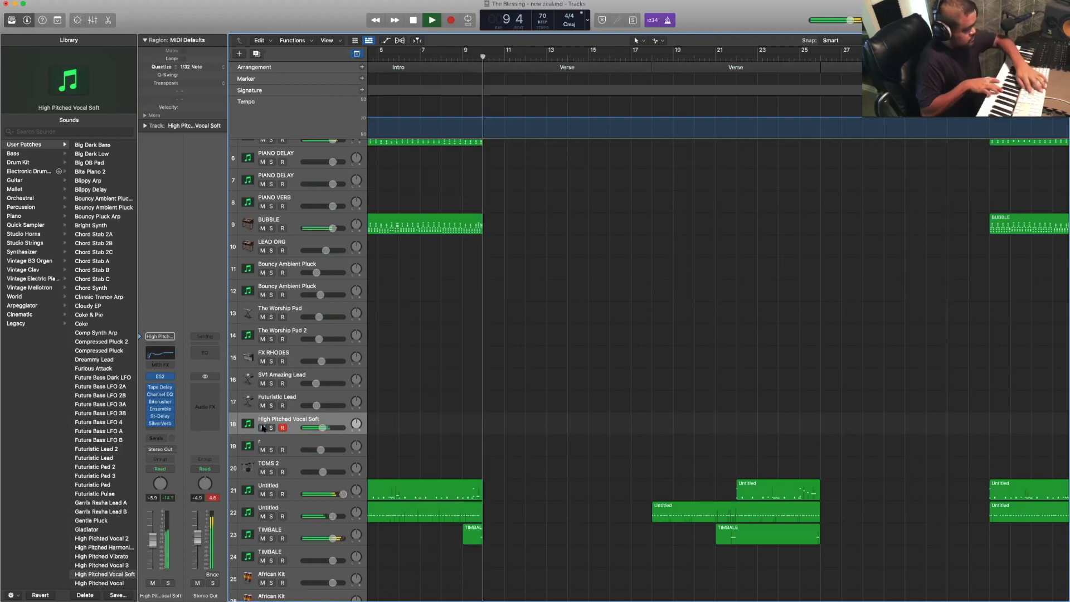
- Record a lead melody on the High Pitched Vocal Soft track across the Intro, starting playback from bar 1
{"action": "key", "text": "Return"}
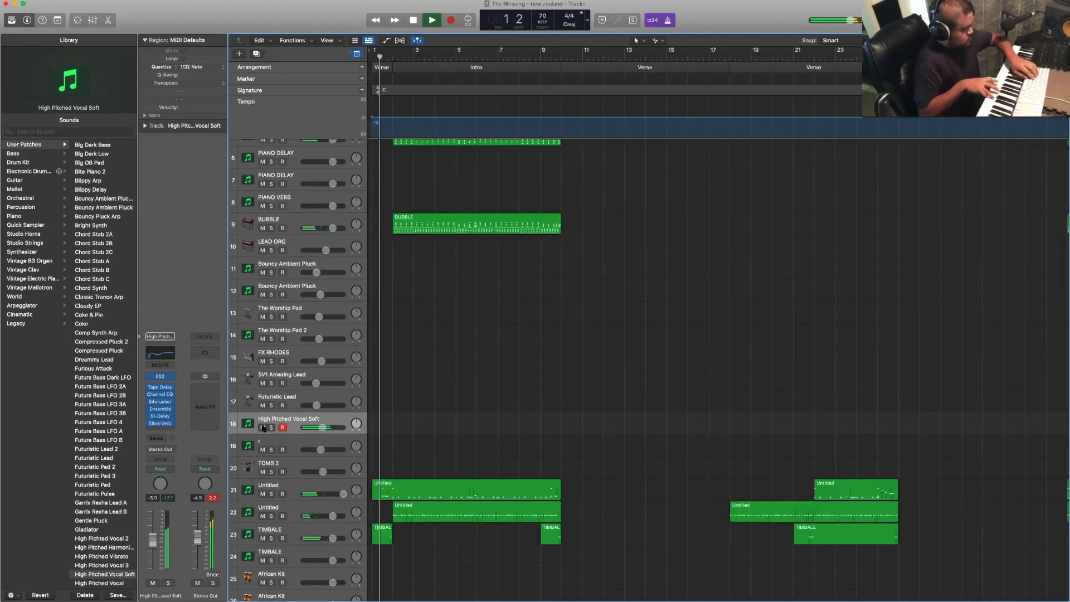
{"action": "key", "text": "r"}
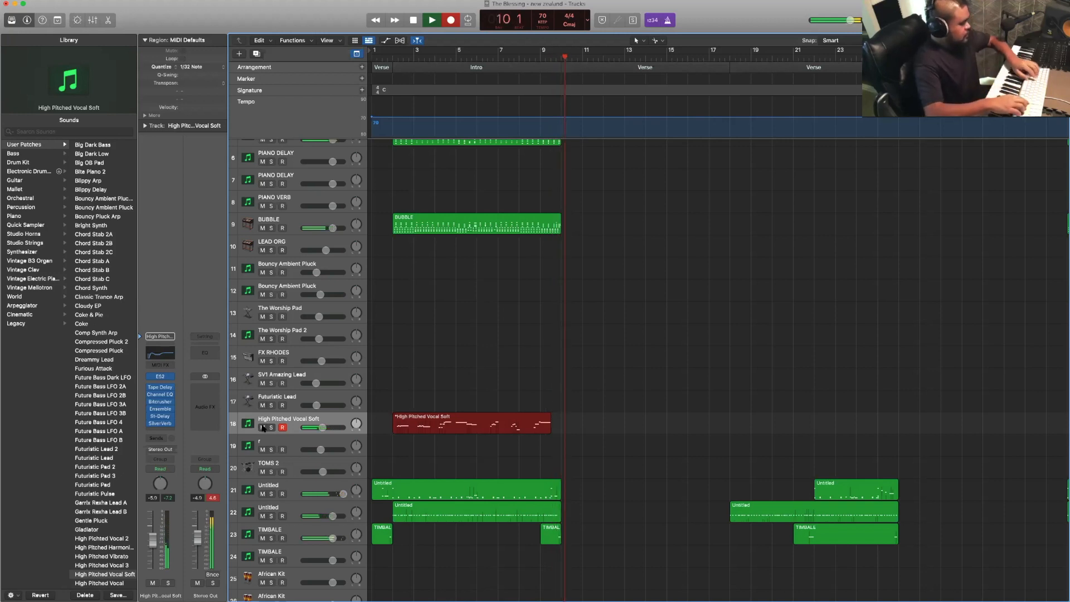
{"action": "key", "text": "space"}
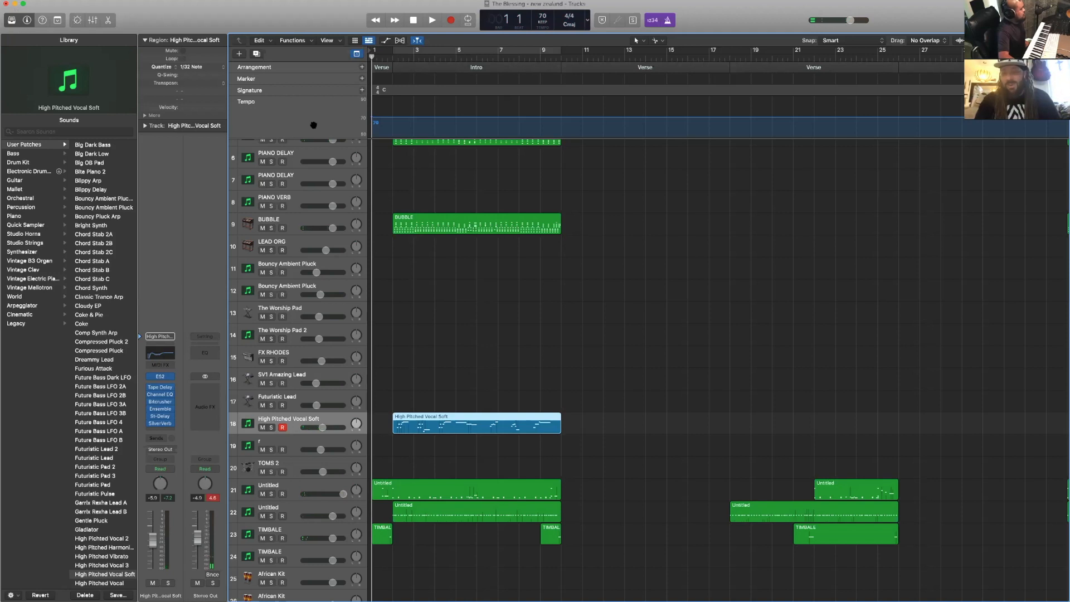
- Record a new part on the PIANO track across the two Verses, starting from beat 4 of bar 8
{"action": "scroll", "coordinate": [482, 184], "scroll_direction": "up", "scroll_amount": 5}
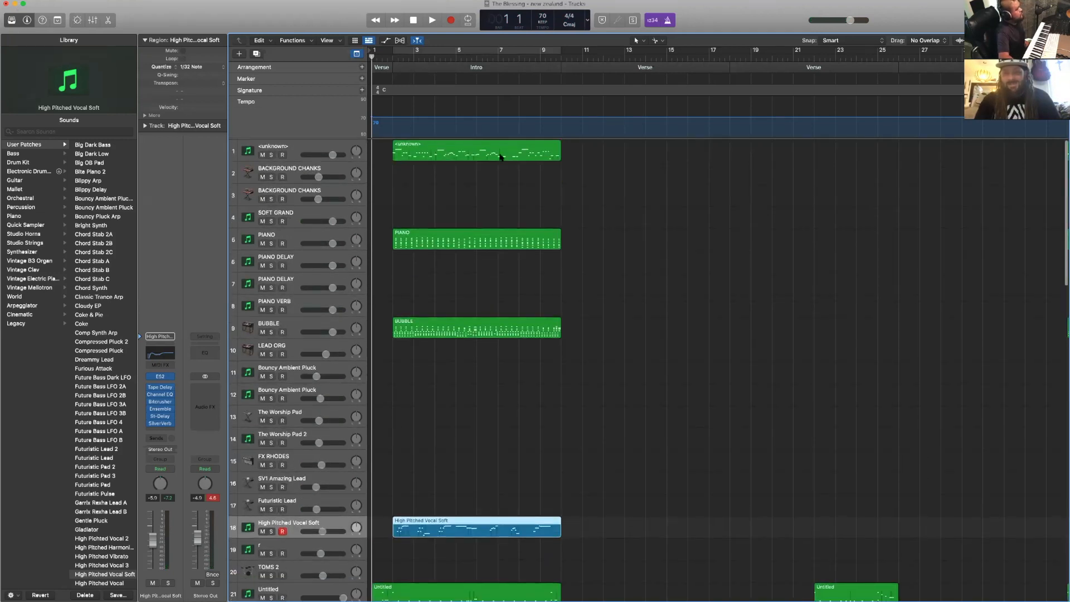
{"action": "scroll", "coordinate": [493, 152], "scroll_direction": "right", "scroll_amount": 6}
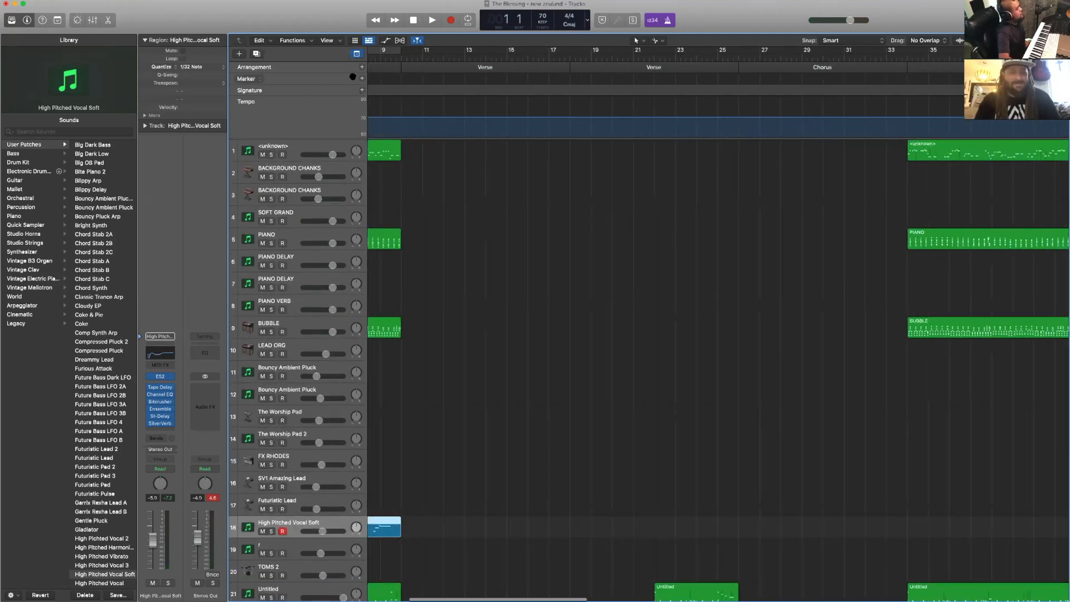
{"action": "scroll", "coordinate": [392, 79], "scroll_direction": "left", "scroll_amount": 1}
{"action": "left_click", "coordinate": [409, 59]}
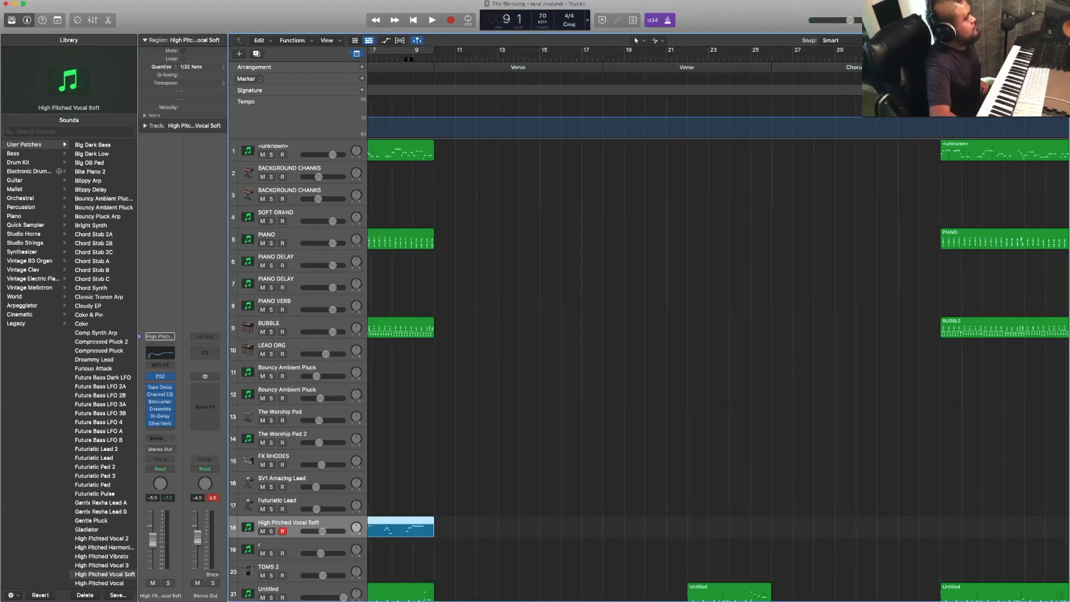
{"action": "left_click", "coordinate": [315, 234]}
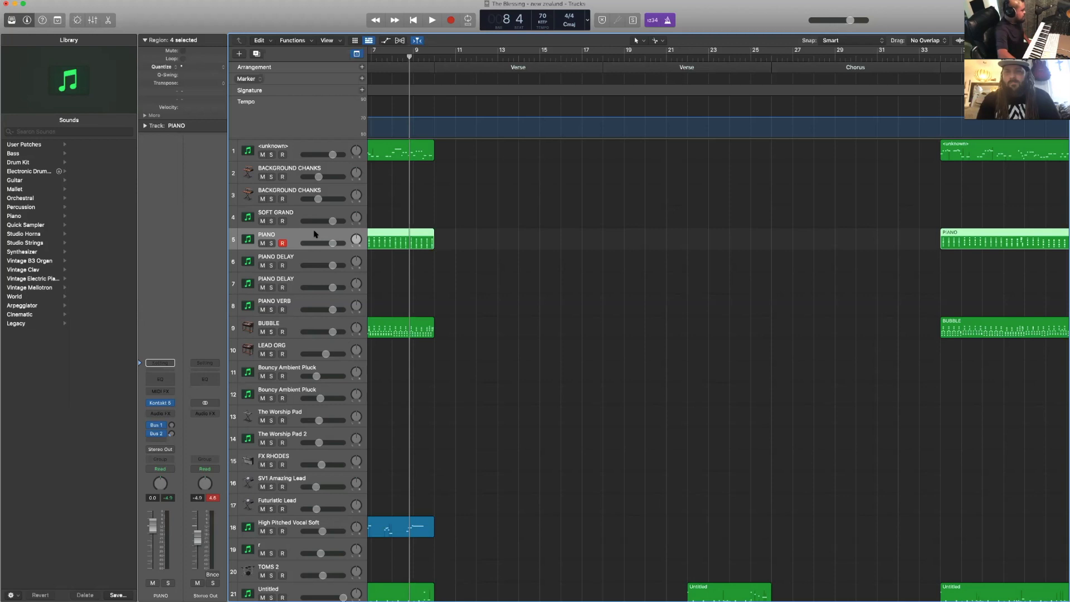
{"action": "scroll", "coordinate": [323, 245], "scroll_direction": "down", "scroll_amount": 2}
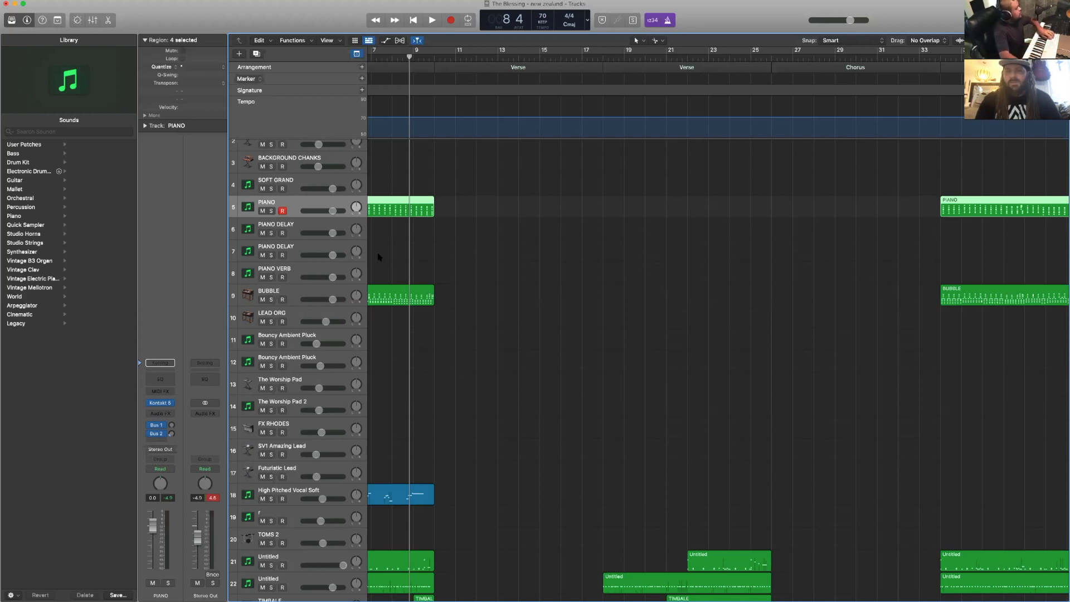
{"action": "scroll", "coordinate": [379, 257], "scroll_direction": "up", "scroll_amount": 2}
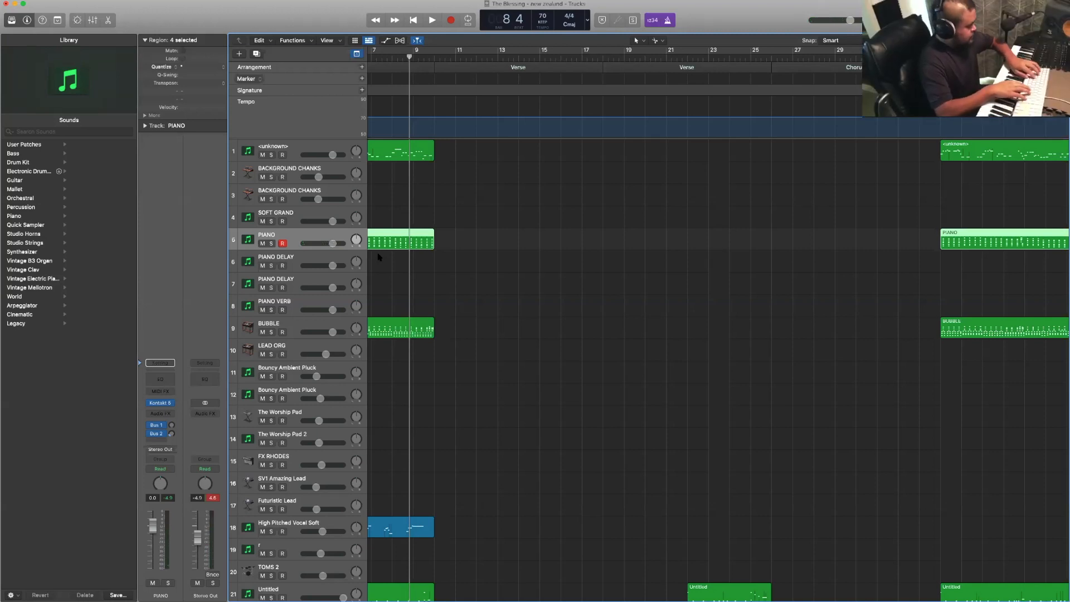
{"action": "key", "text": "space"}
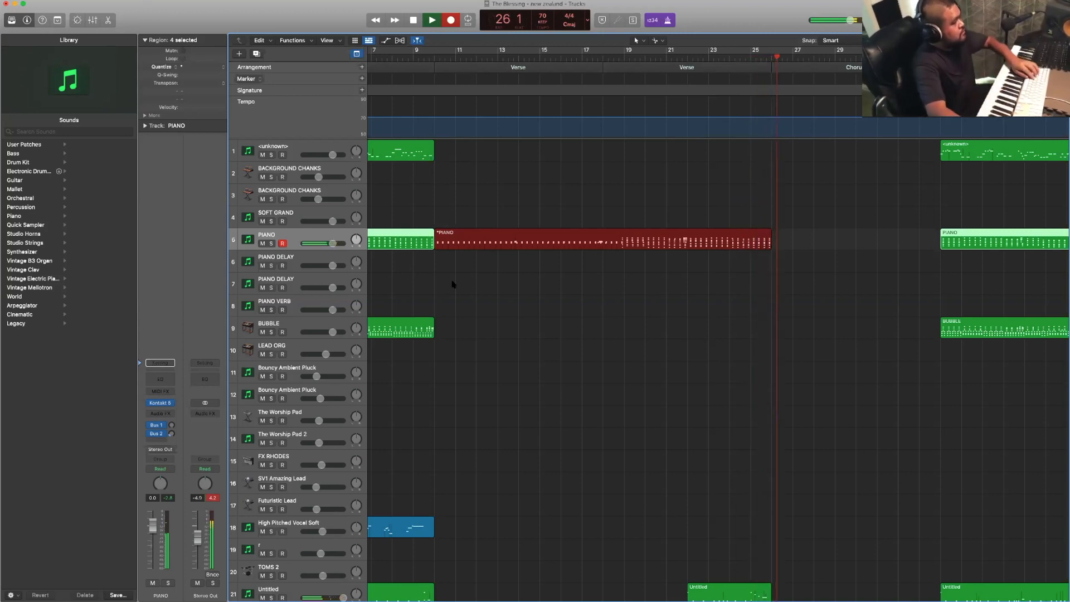
{"action": "scroll", "coordinate": [480, 299], "scroll_direction": "down", "scroll_amount": 10}
{"action": "scroll", "coordinate": [649, 332], "scroll_direction": "up", "scroll_amount": 1}
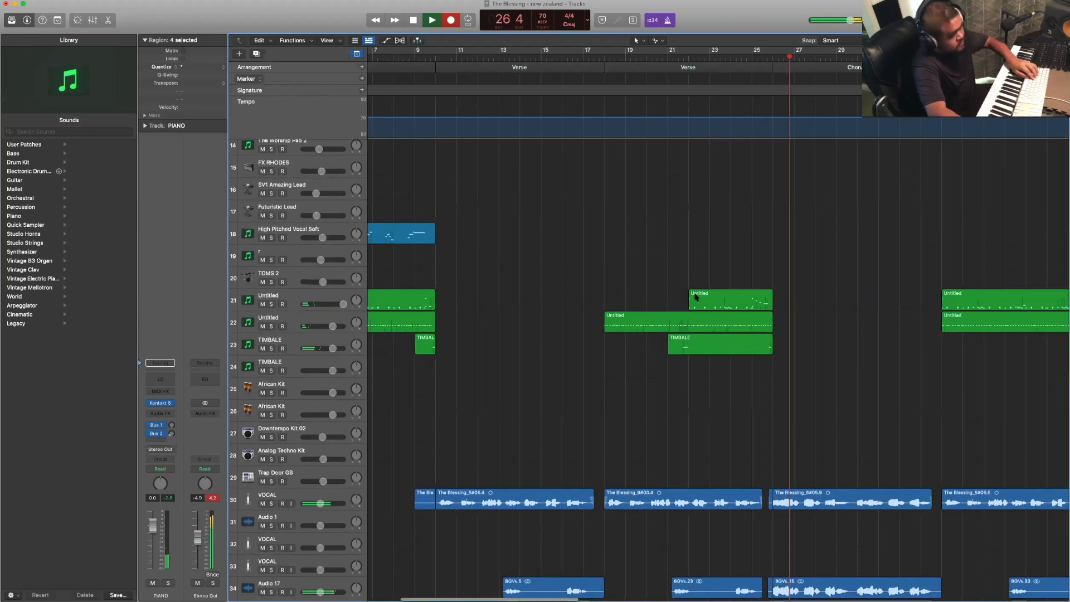
{"action": "key", "text": "space"}
- Delete the old drum and timbale regions on tracks 21 to 23 in the second Verse
{"action": "left_click_drag", "start_coordinate": [533, 282], "coordinate": [840, 379]}
{"action": "key", "text": "Delete"}
{"action": "scroll", "coordinate": [770, 368], "scroll_direction": "up", "scroll_amount": 10}
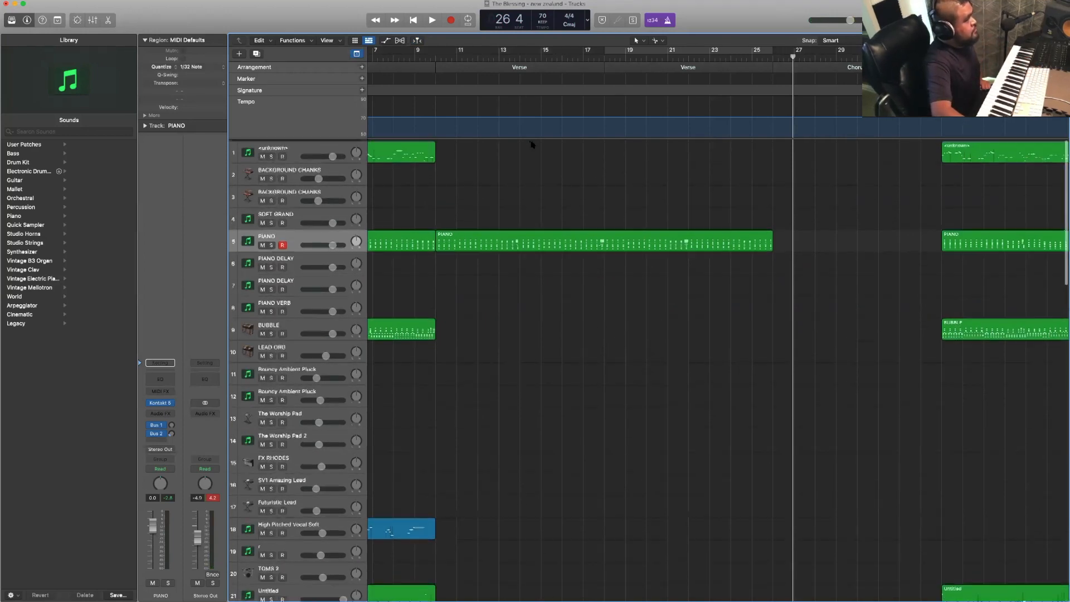
- Record a new organ part on the BUBBLE track across the two Verses, starting from bar 10
{"action": "scroll", "coordinate": [530, 143], "scroll_direction": "left", "scroll_amount": 2}
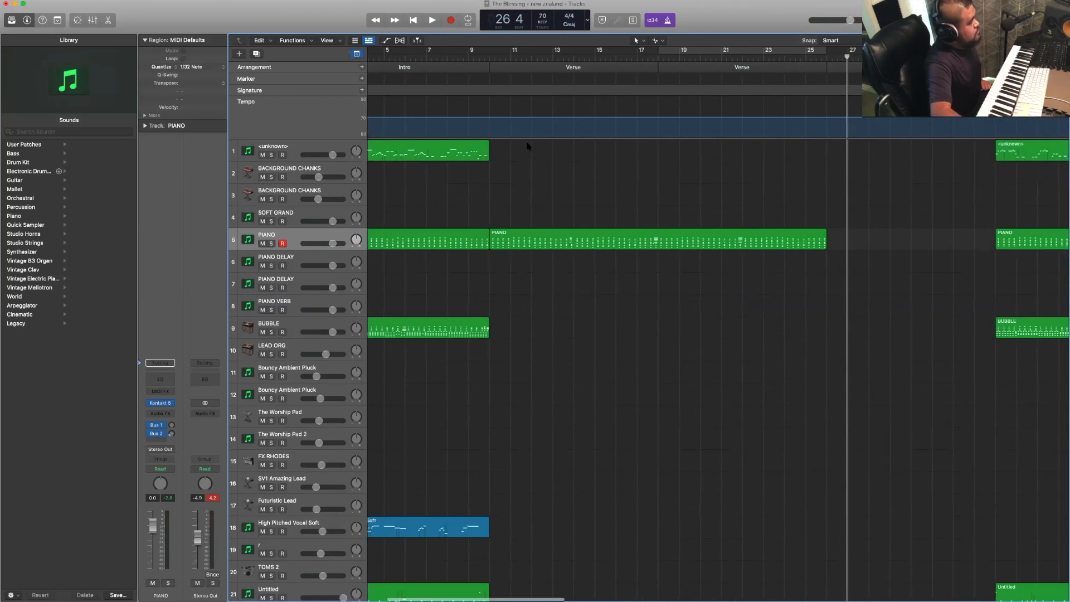
{"action": "left_click", "coordinate": [545, 242]}
{"action": "left_click", "coordinate": [430, 200]}
{"action": "left_click_drag", "start_coordinate": [431, 205], "coordinate": [476, 281]}
{"action": "left_click", "coordinate": [482, 283]}
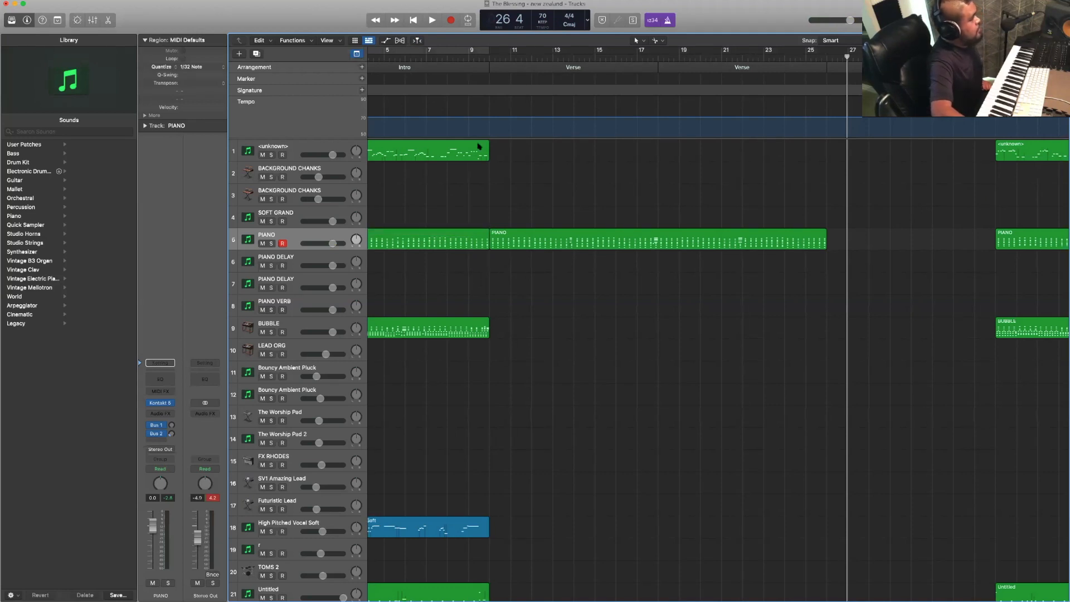
{"action": "left_click", "coordinate": [492, 57]}
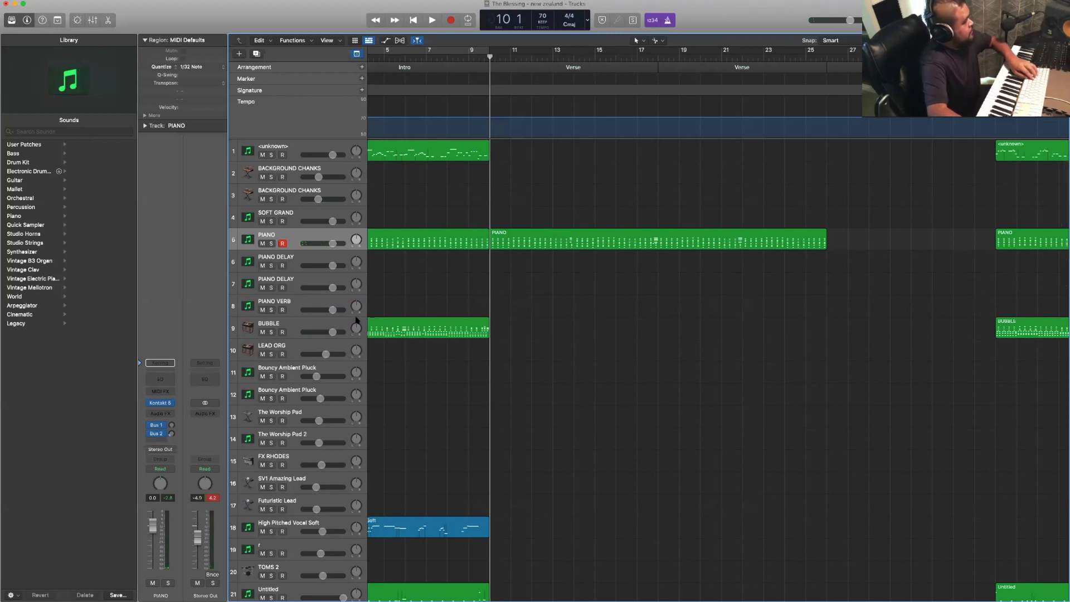
{"action": "left_click", "coordinate": [442, 324]}
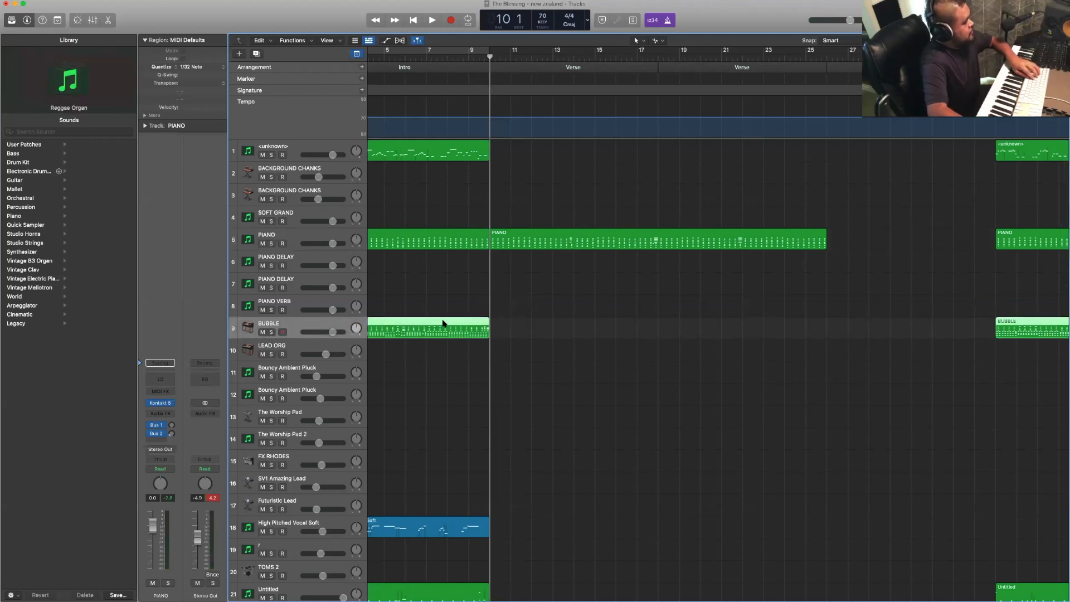
{"action": "left_click", "coordinate": [595, 330]}
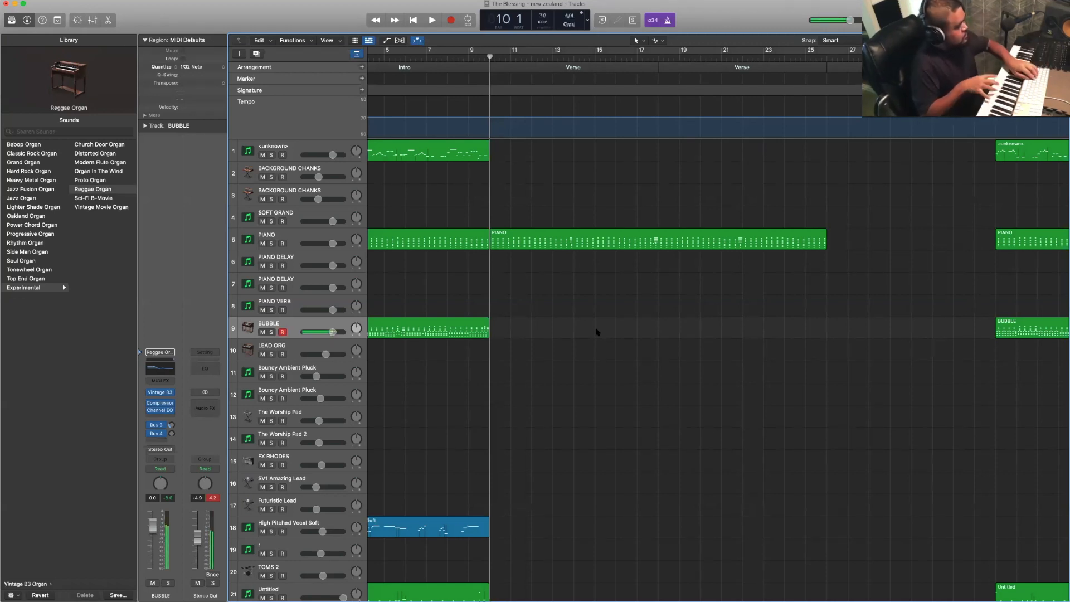
{"action": "key", "text": "r"}
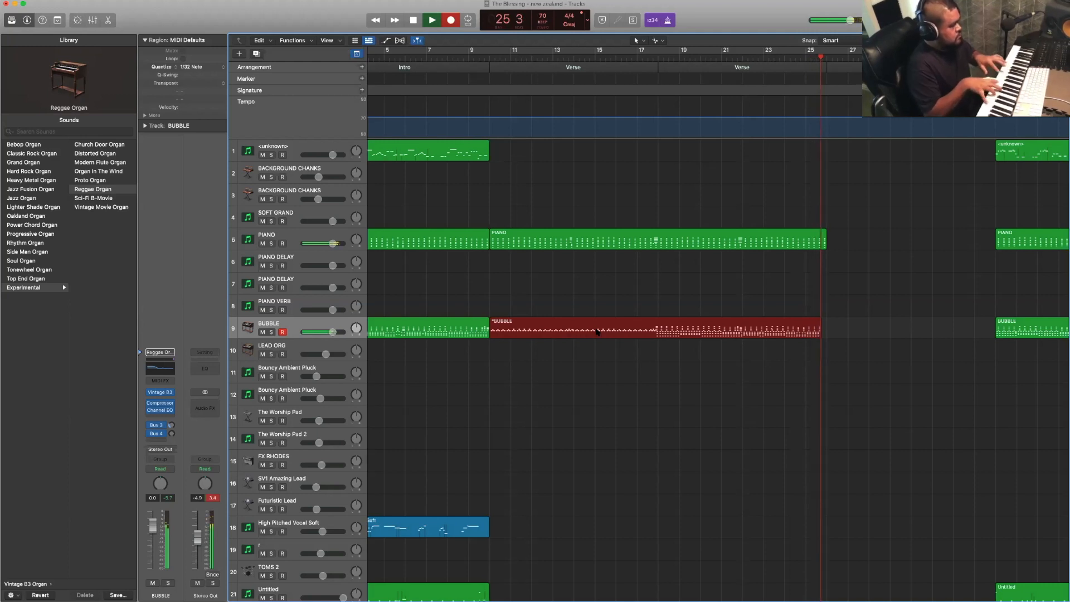
{"action": "scroll", "coordinate": [596, 333], "scroll_direction": "right", "scroll_amount": 2}
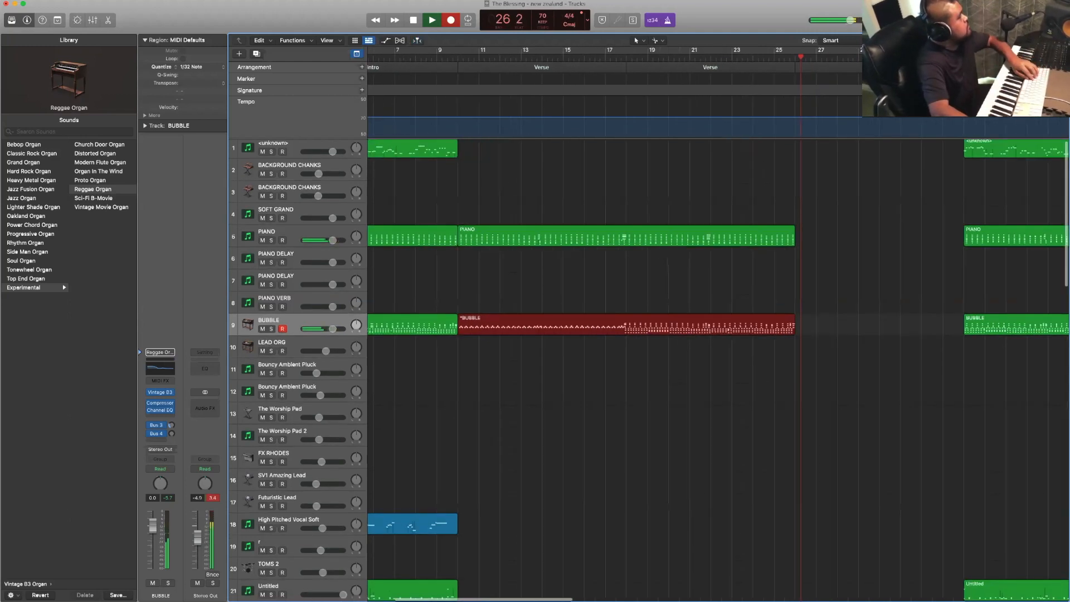
{"action": "scroll", "coordinate": [597, 333], "scroll_direction": "down", "scroll_amount": 2}
{"action": "key", "text": "space"}
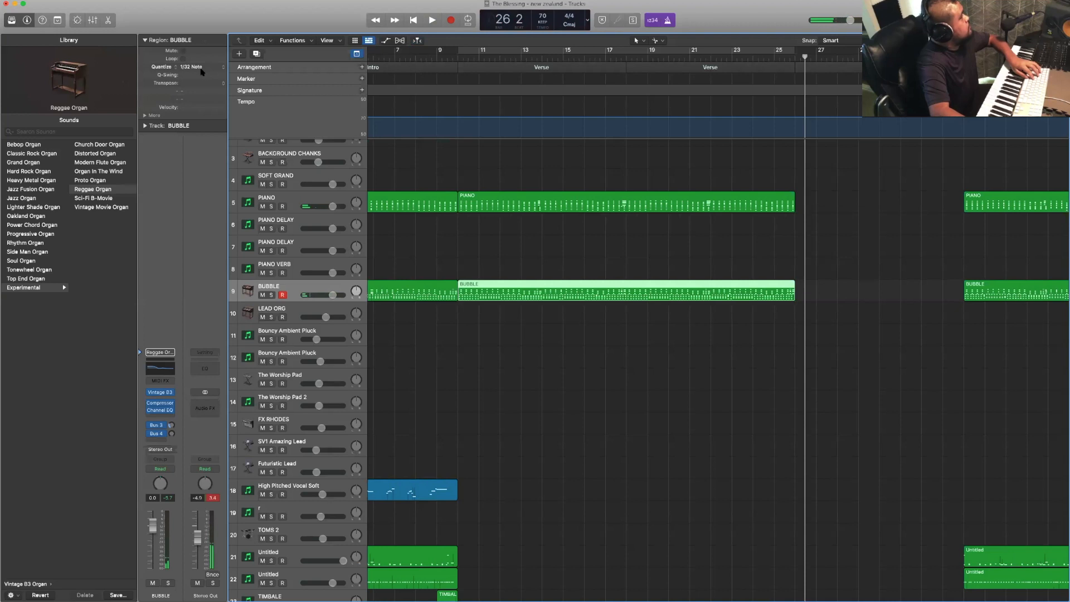
- Quantize the newly recorded BUBBLE region in the Verses to 1/16 Note
{"action": "left_click", "coordinate": [196, 66]}
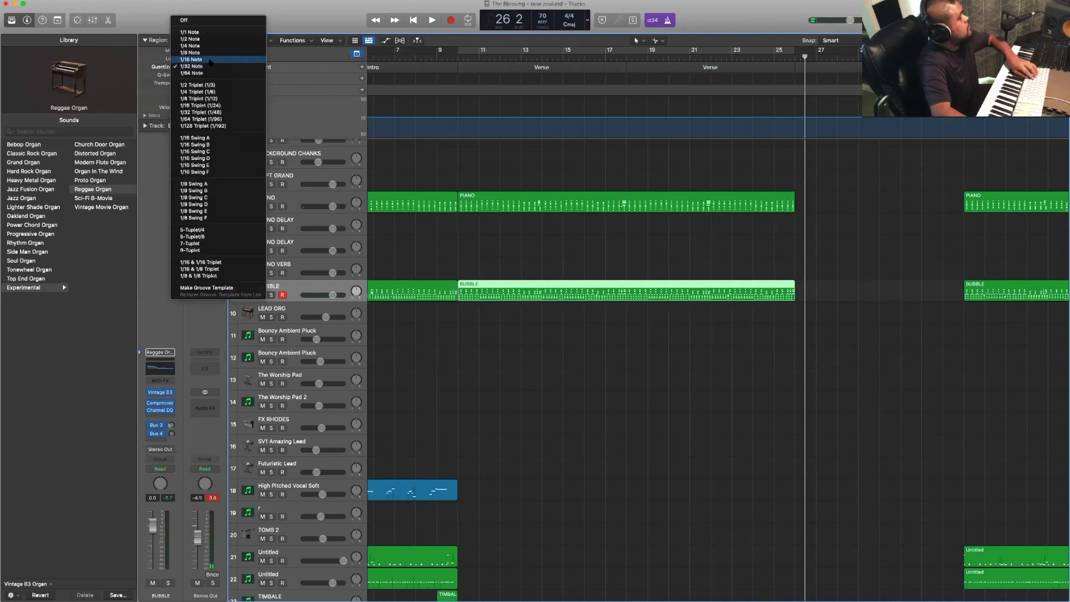
{"action": "left_click", "coordinate": [210, 60]}
{"action": "scroll", "coordinate": [478, 209], "scroll_direction": "up", "scroll_amount": 3}
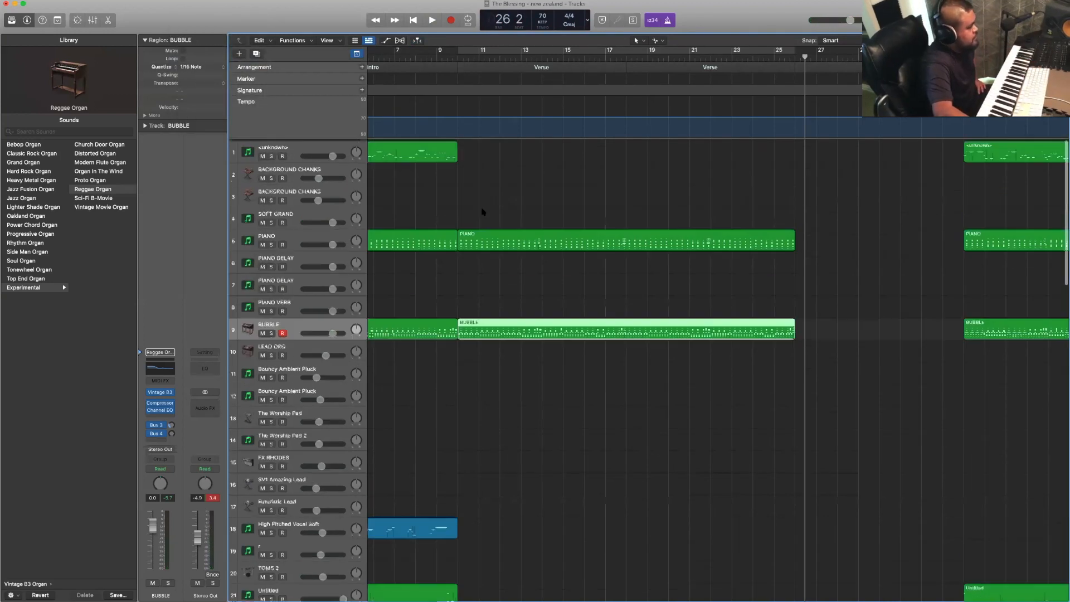
{"action": "left_click", "coordinate": [484, 184]}
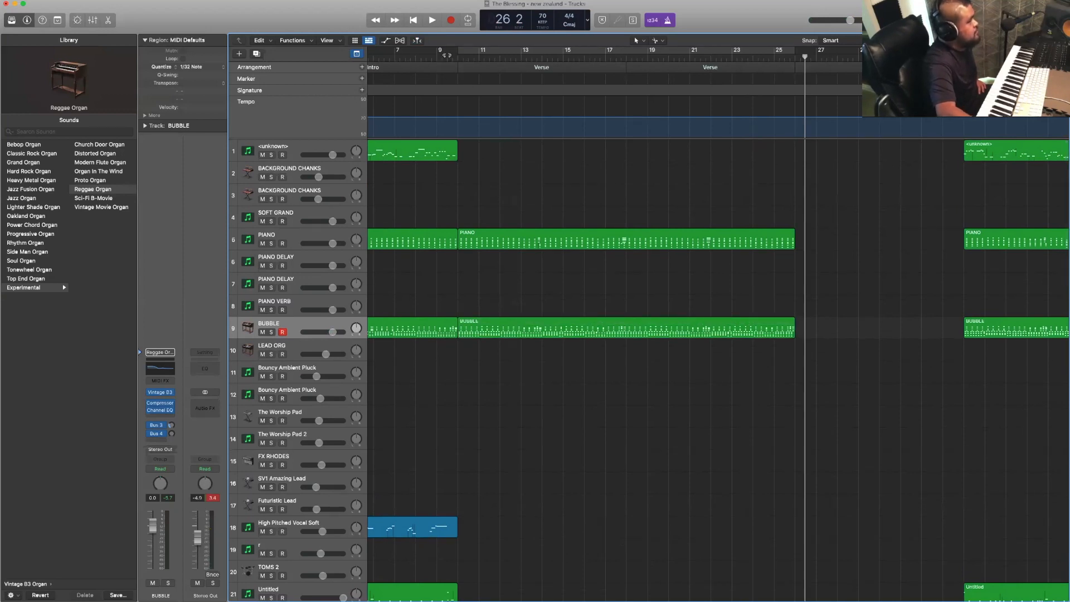
- Try to record a bass part on track 1 in the first Verse, leading in from the end of the Intro
{"action": "left_click", "coordinate": [447, 56]}
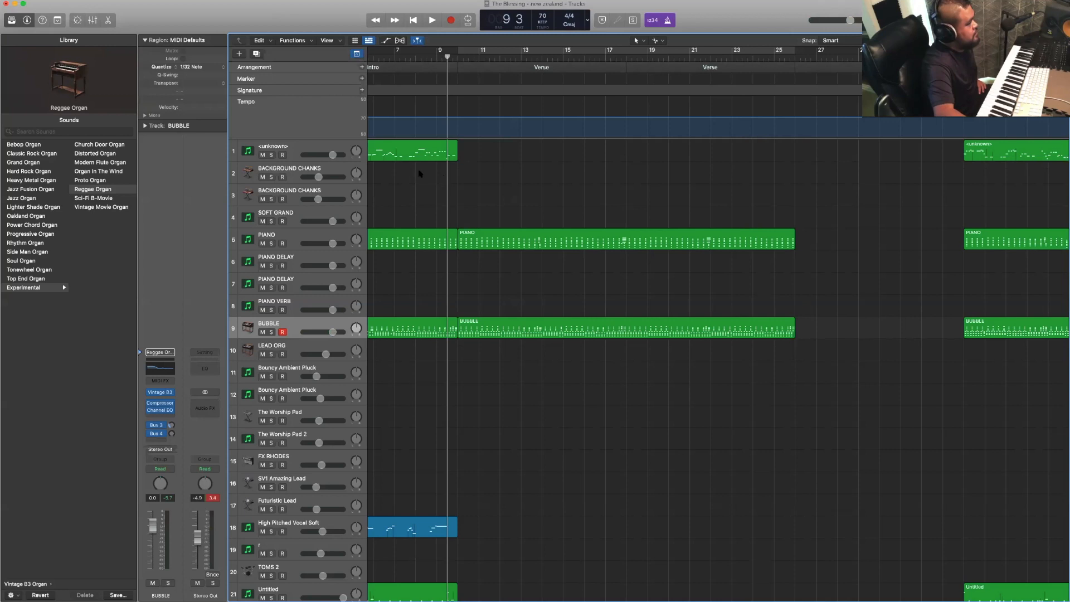
{"action": "left_click", "coordinate": [334, 146]}
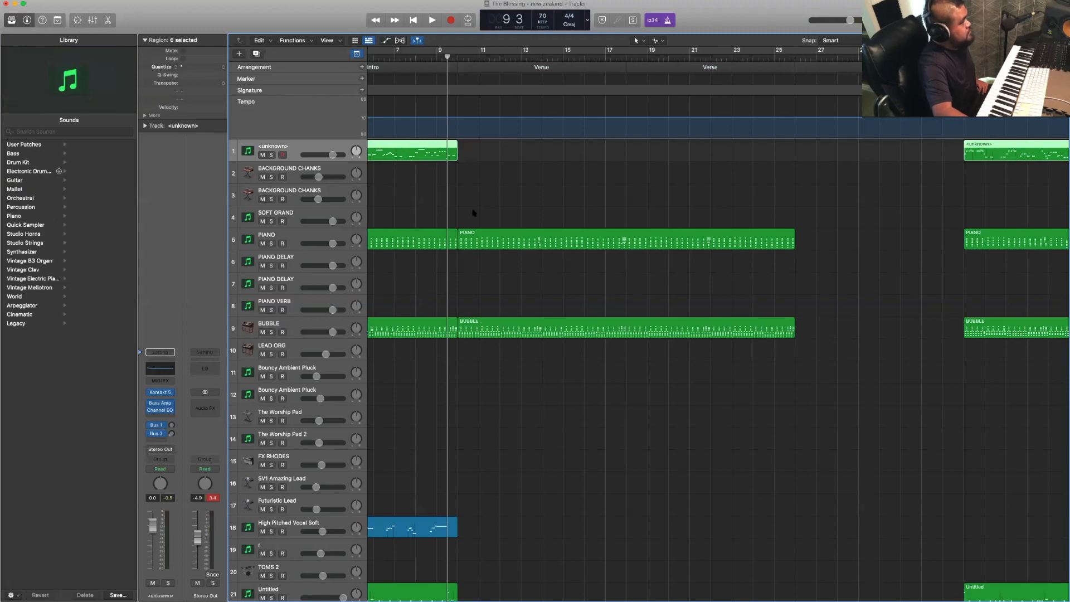
{"action": "left_click", "coordinate": [497, 203]}
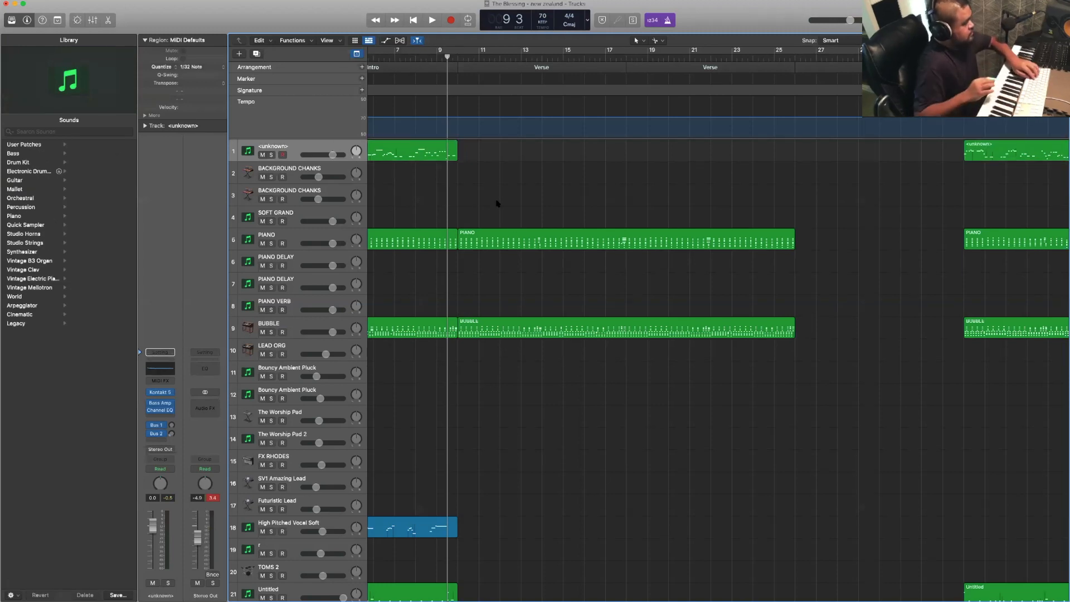
{"action": "key", "text": "space"}
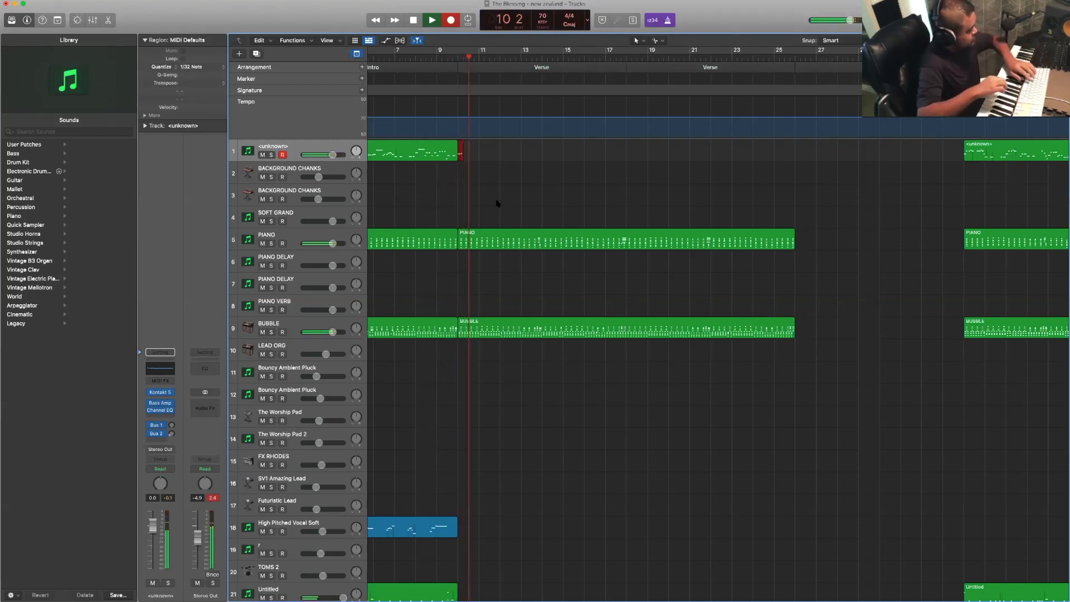
{"action": "key", "text": "space"}
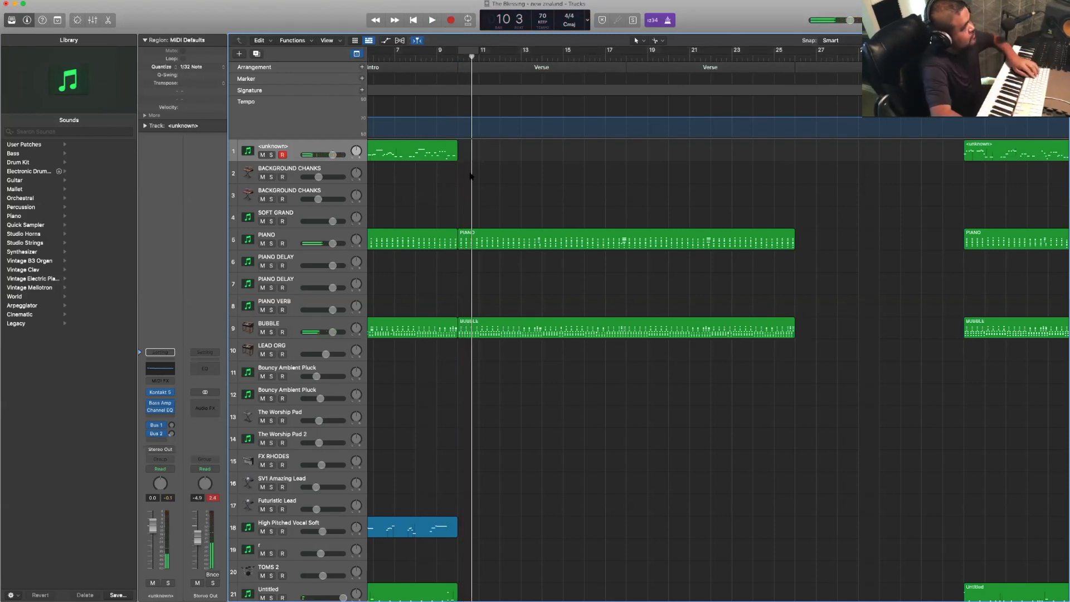
{"action": "left_click", "coordinate": [425, 58]}
{"action": "key", "text": "space"}
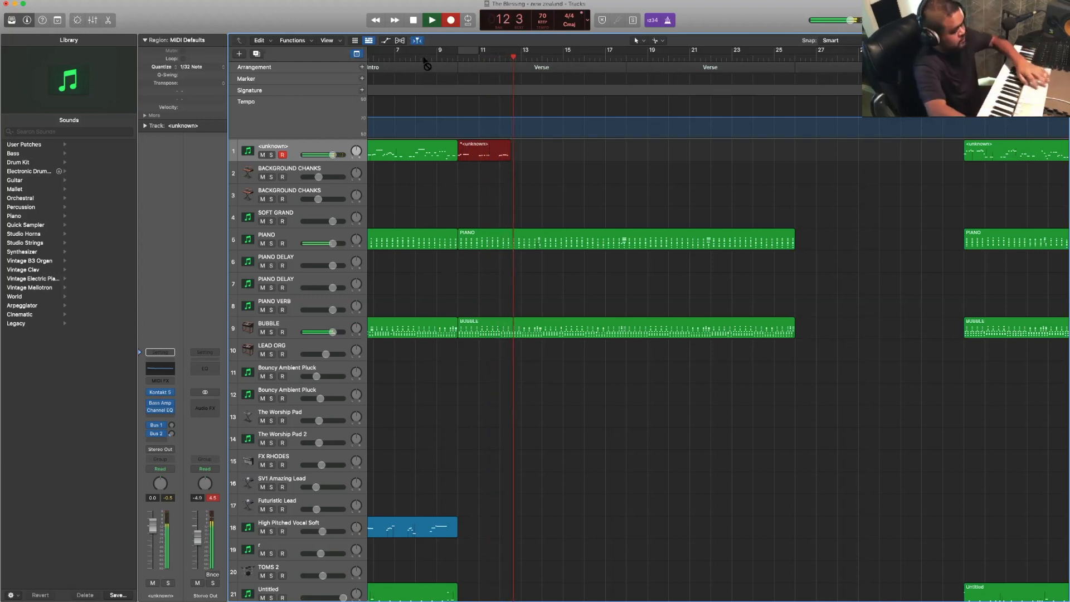
{"action": "key", "text": "space"}
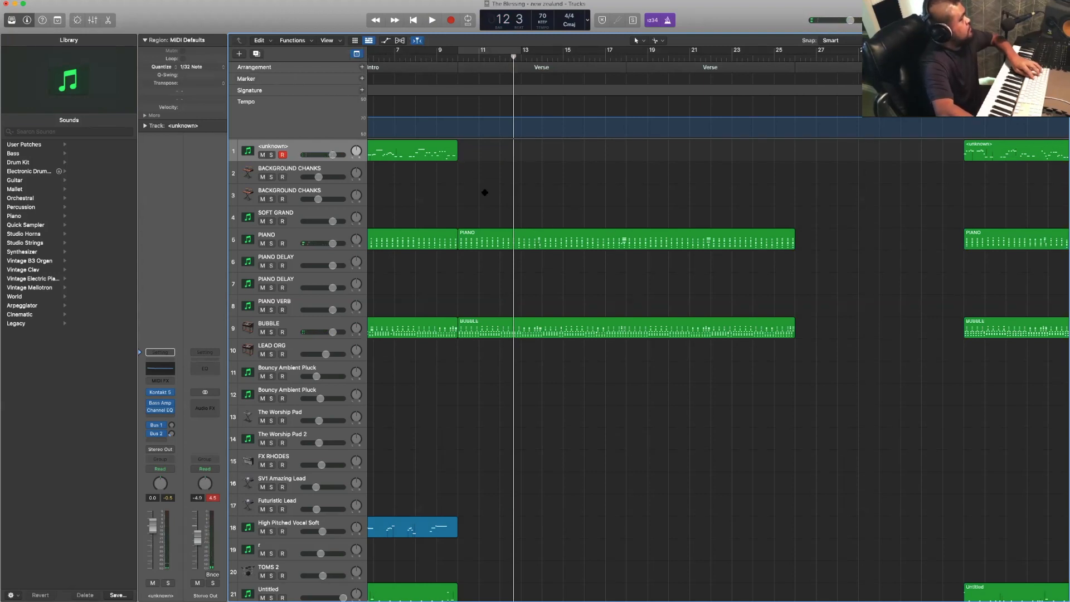
- Record a bass part on track 1 across the first Verse, starting playback from beat 3 of bar 8
{"action": "left_click", "coordinate": [425, 57]}
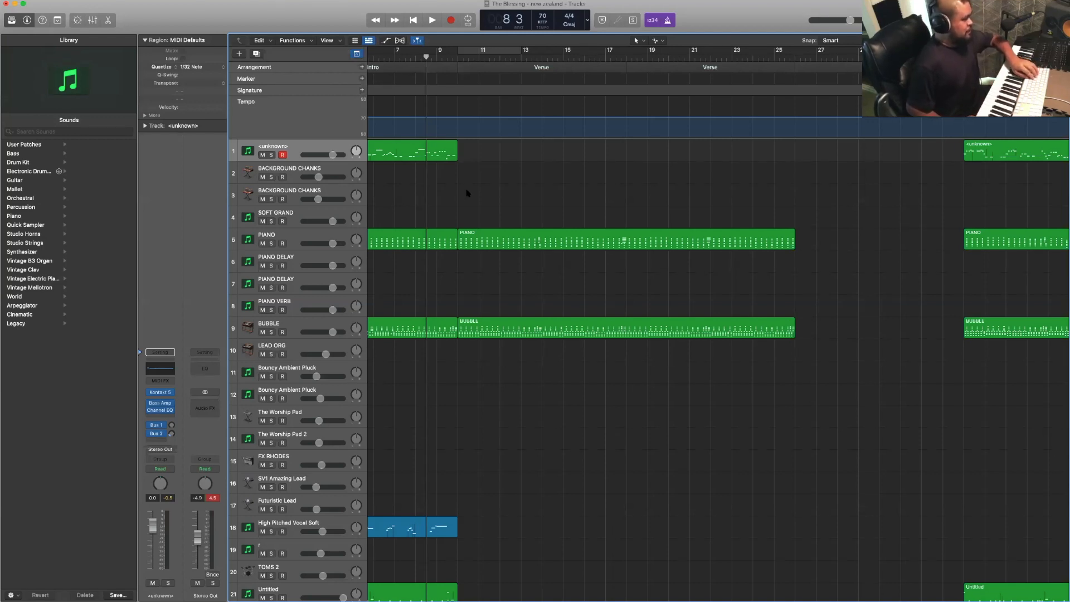
{"action": "key", "text": "space"}
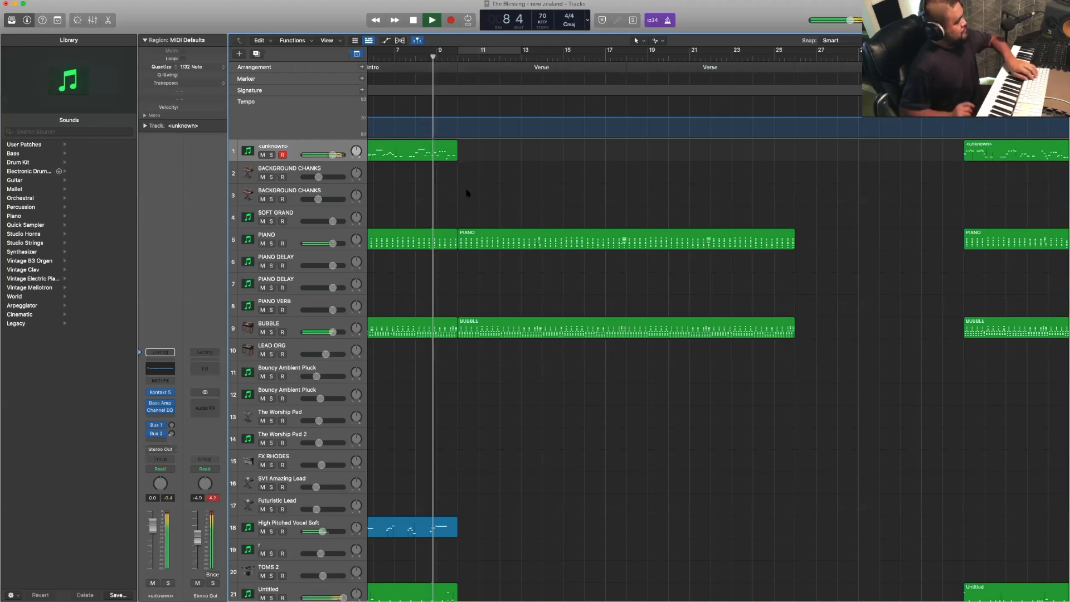
{"action": "key", "text": "r"}
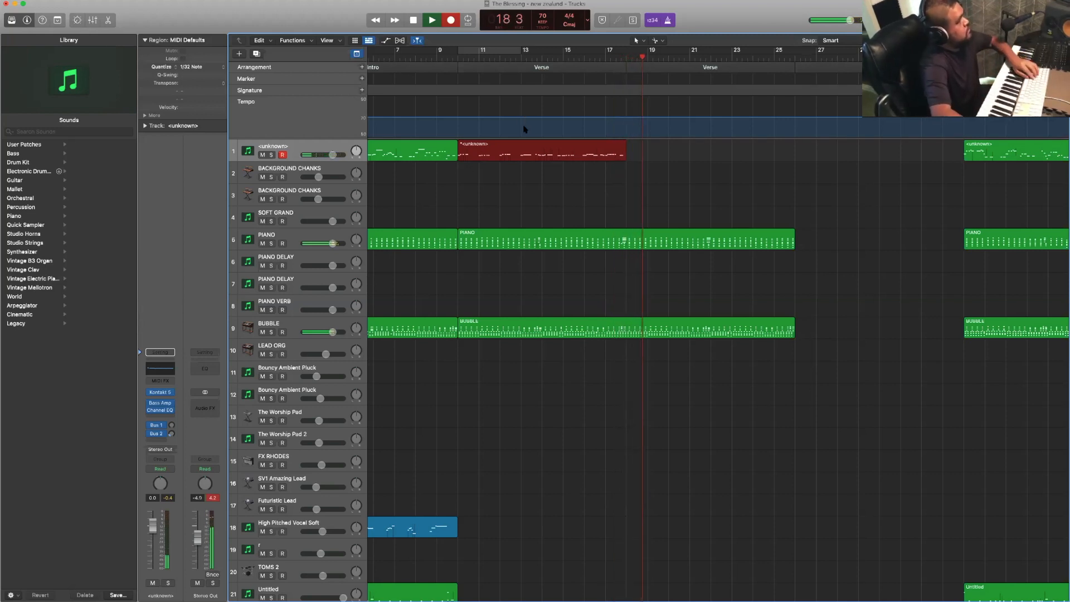
{"action": "key", "text": "space"}
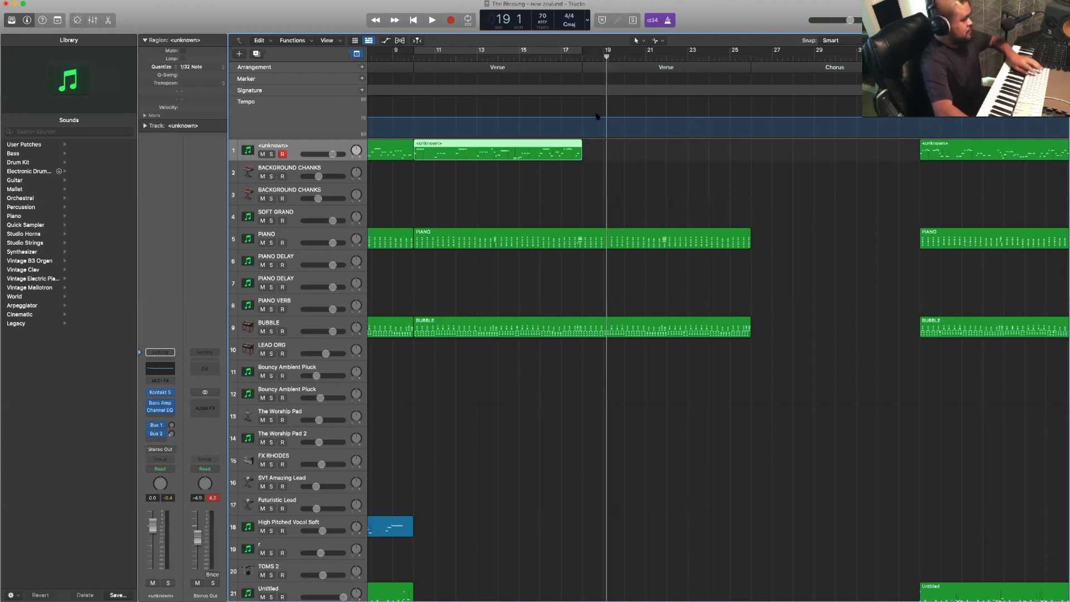
- Record a bass part on track 1 across the second Verse, starting playback from bar 16
{"action": "left_click", "coordinate": [579, 56]}
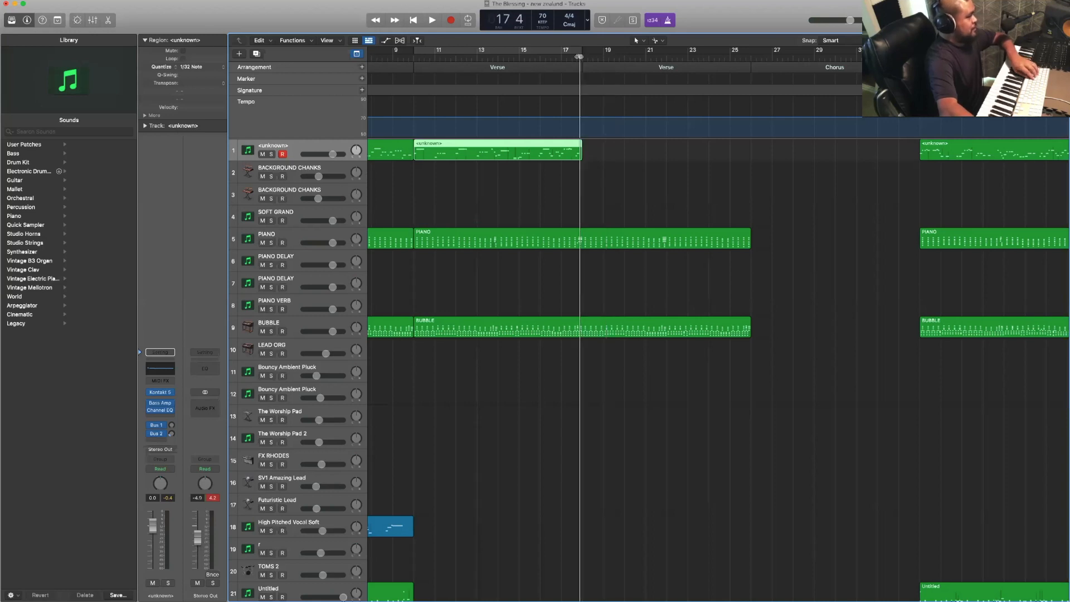
{"action": "left_click", "coordinate": [541, 56]}
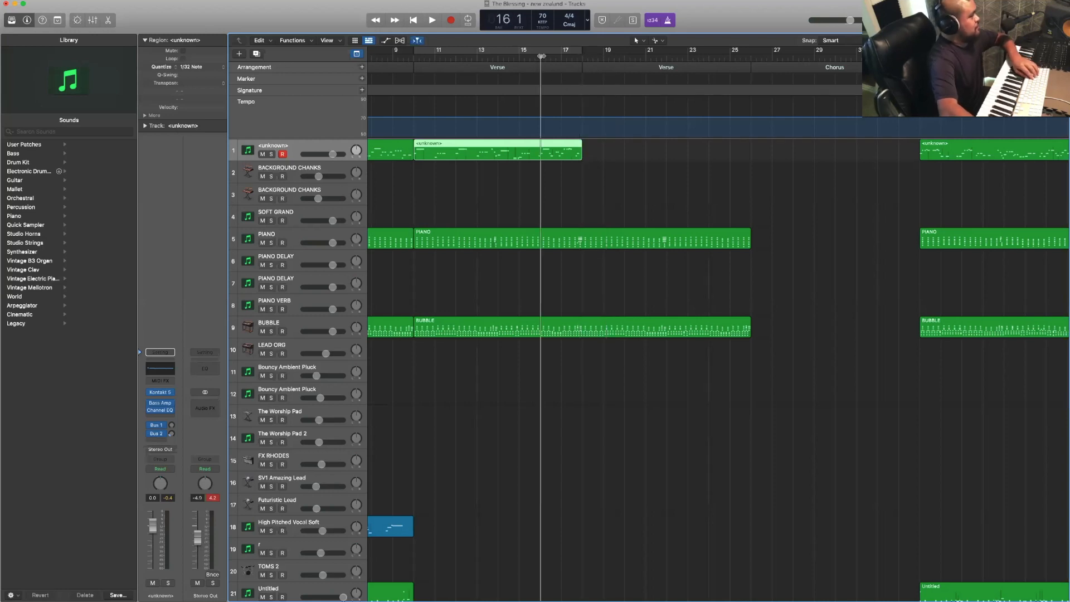
{"action": "left_click", "coordinate": [624, 162]}
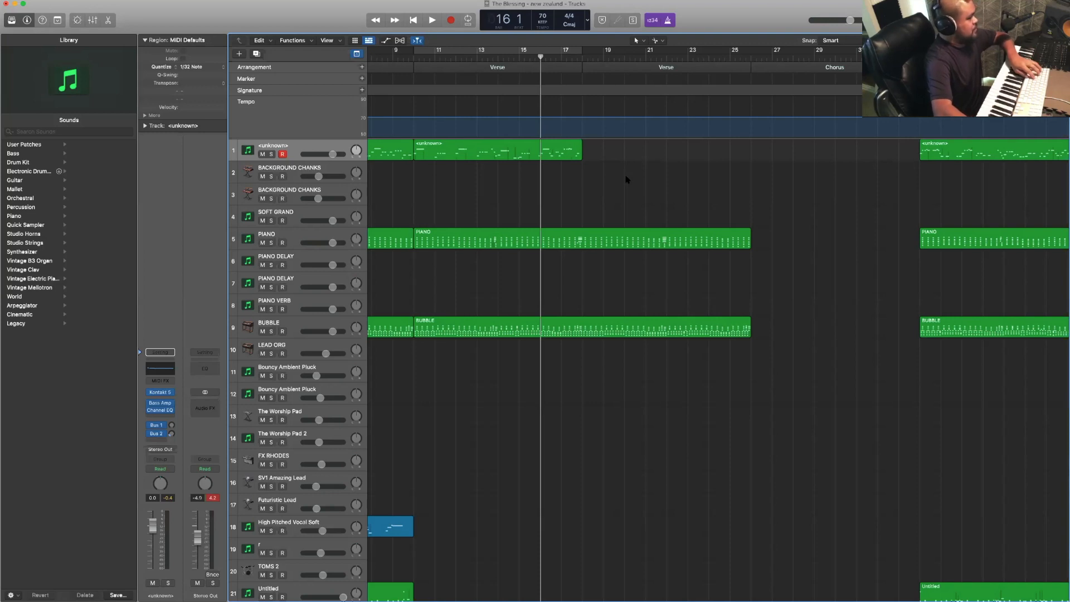
{"action": "key", "text": "space"}
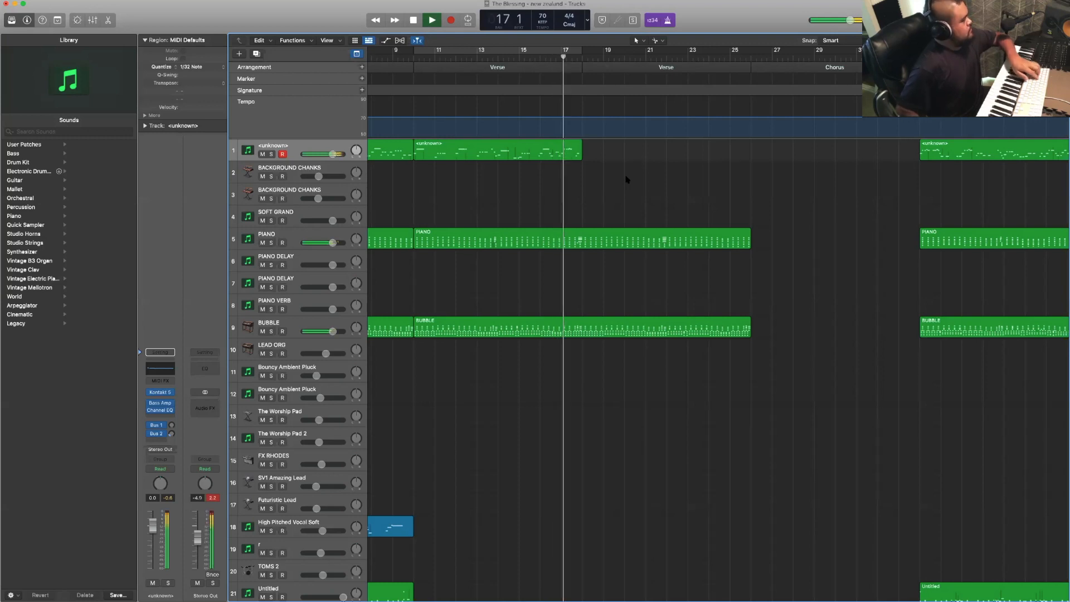
{"action": "key", "text": "r"}
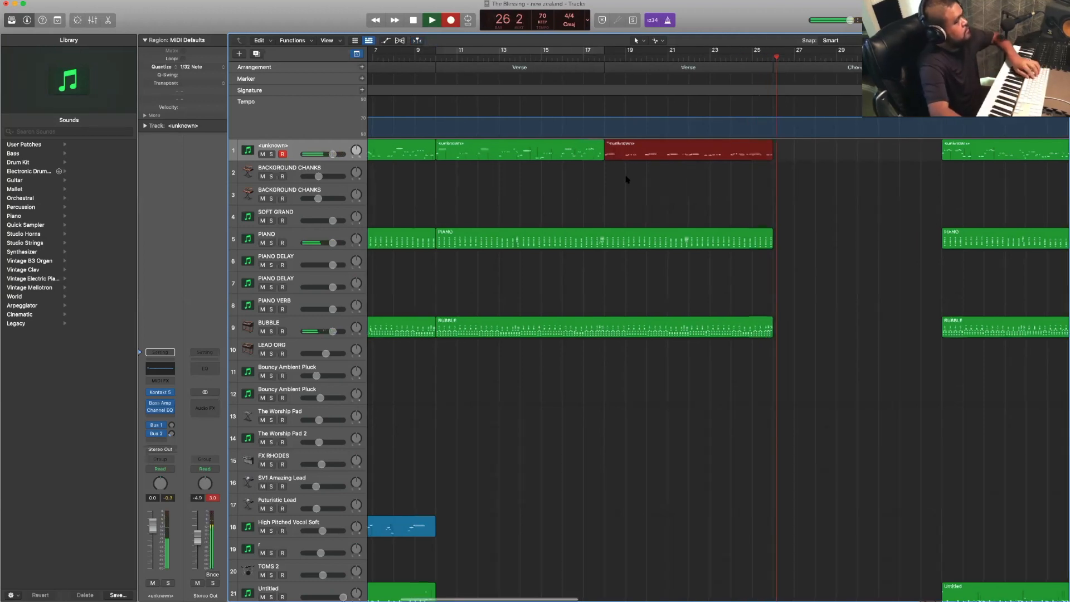
{"action": "key", "text": "space"}
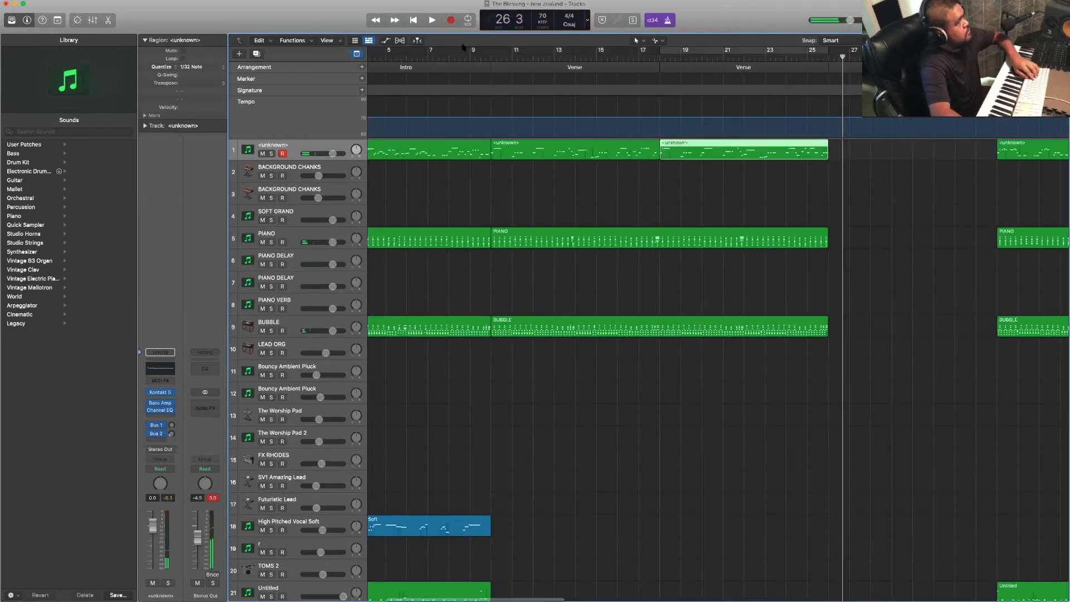
- Record a drum part on track 22 across the two Verses, starting playback from beat 3 of bar 8
{"action": "left_click", "coordinate": [460, 56]}
{"action": "scroll", "coordinate": [538, 239], "scroll_direction": "down", "scroll_amount": 10}
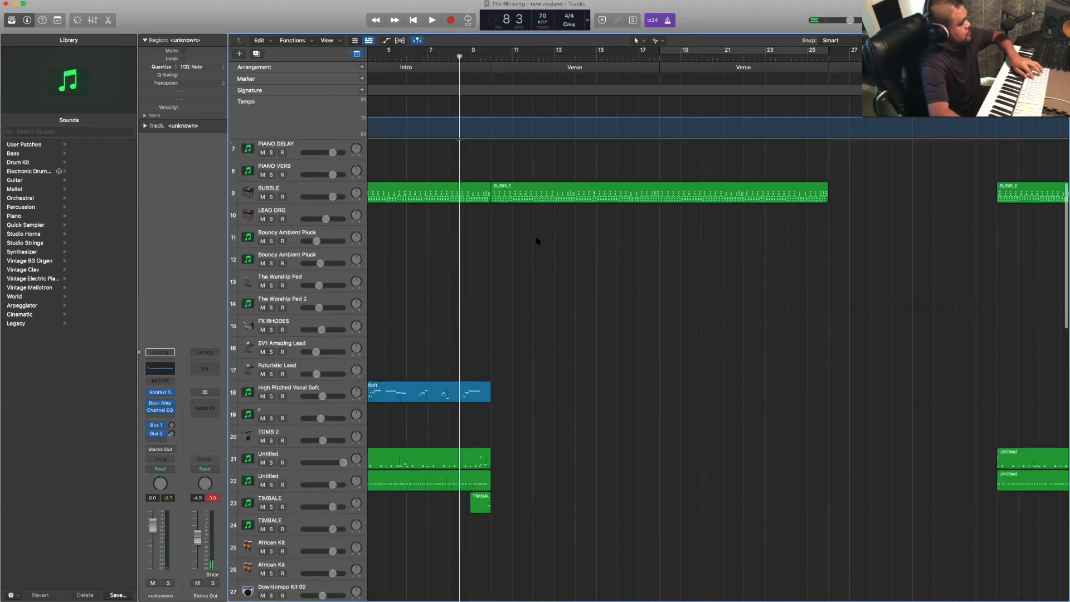
{"action": "scroll", "coordinate": [435, 268], "scroll_direction": "down", "scroll_amount": 2}
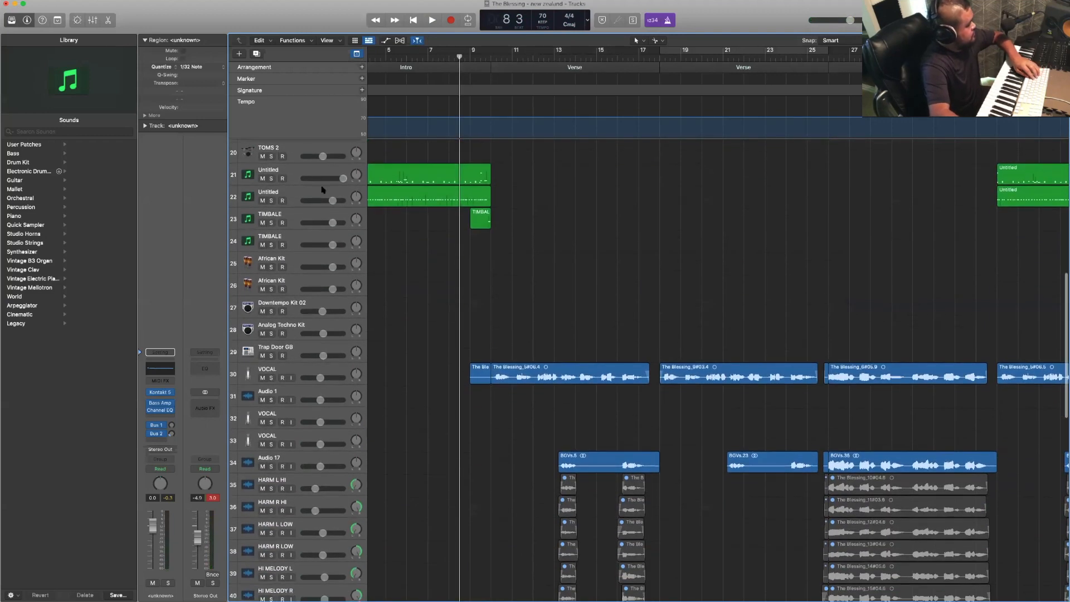
{"action": "left_click", "coordinate": [322, 192]}
{"action": "left_click", "coordinate": [466, 287]}
{"action": "key", "text": "space"}
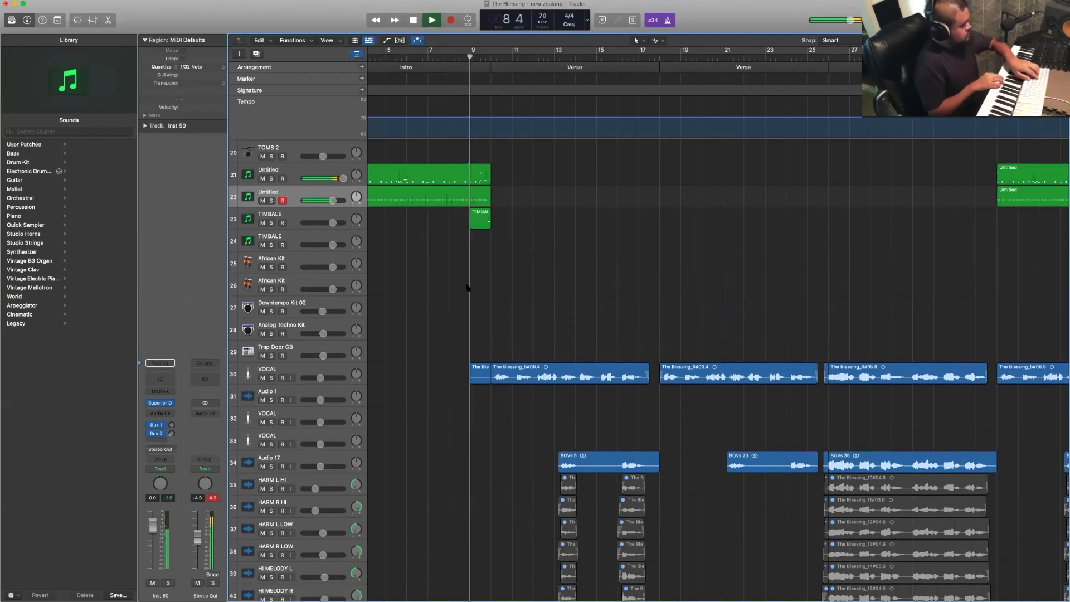
{"action": "key", "text": "r"}
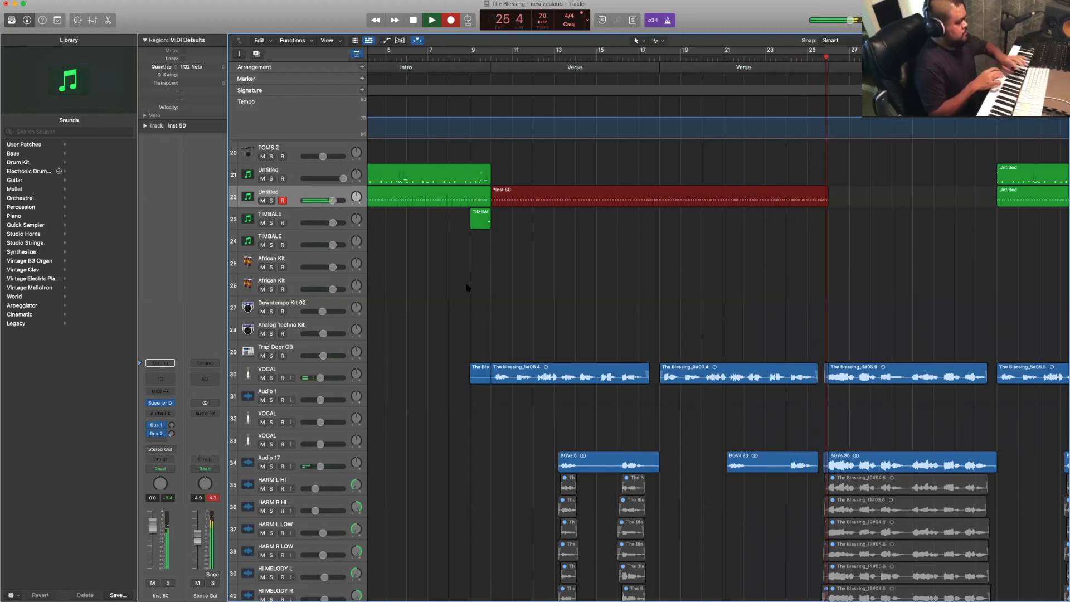
{"action": "key", "text": "space"}
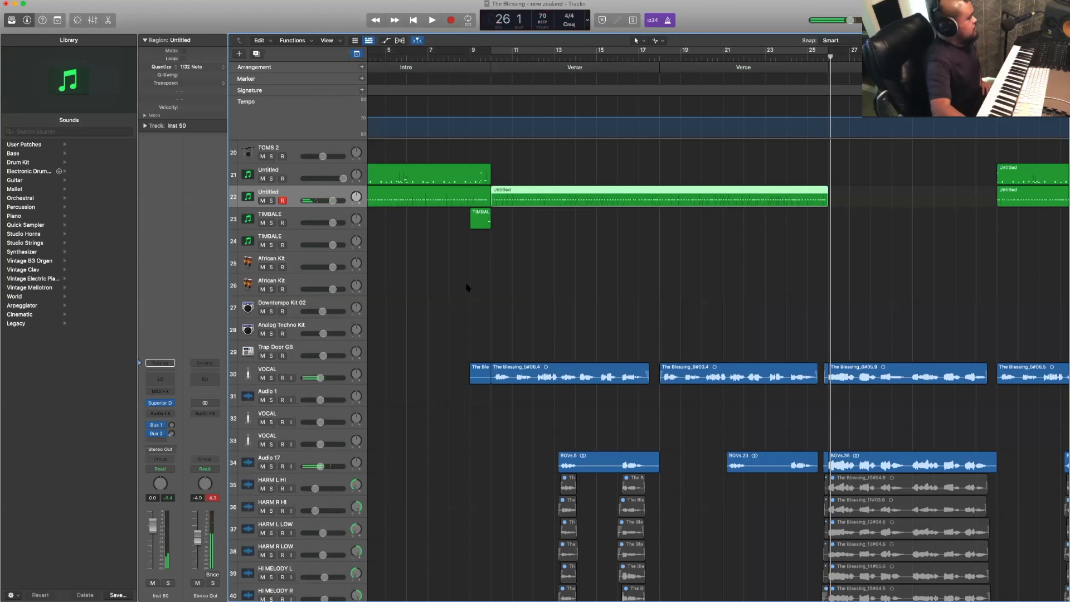
- Start playback from bar 8 with track 21 armed to record a drum part for the Verses
{"action": "scroll", "coordinate": [492, 280], "scroll_direction": "up", "scroll_amount": 5}
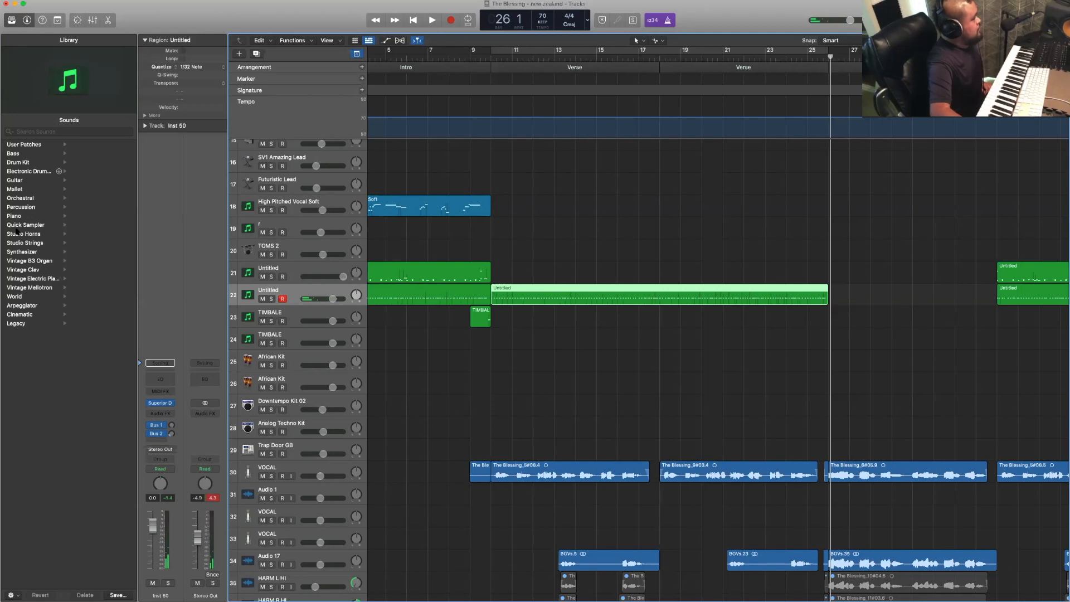
{"action": "left_click", "coordinate": [329, 268]}
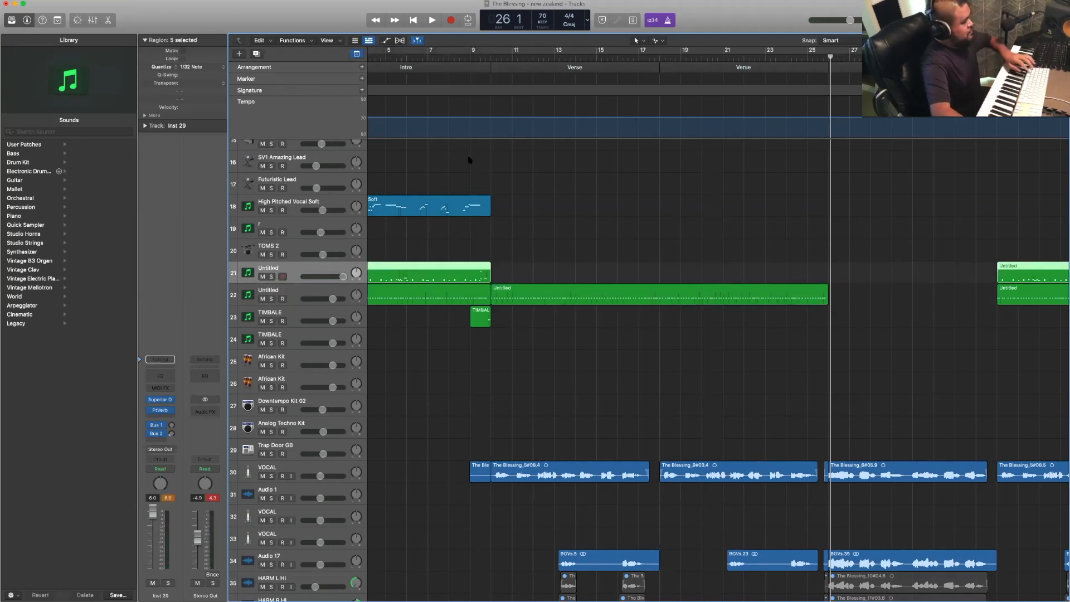
{"action": "left_click", "coordinate": [446, 63]}
{"action": "left_click", "coordinate": [453, 57]}
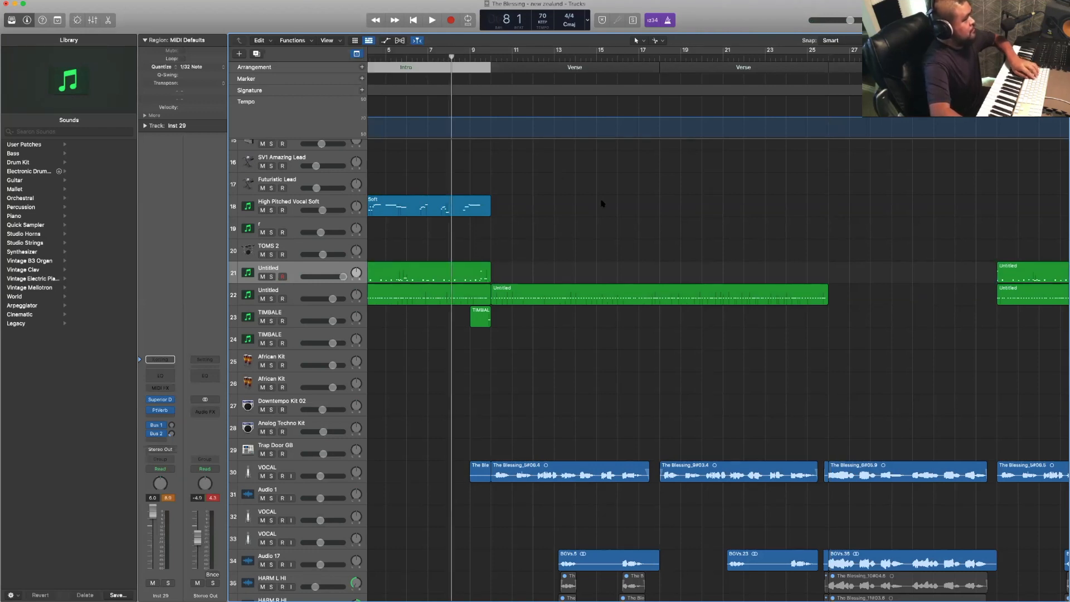
{"action": "left_click", "coordinate": [544, 272]}
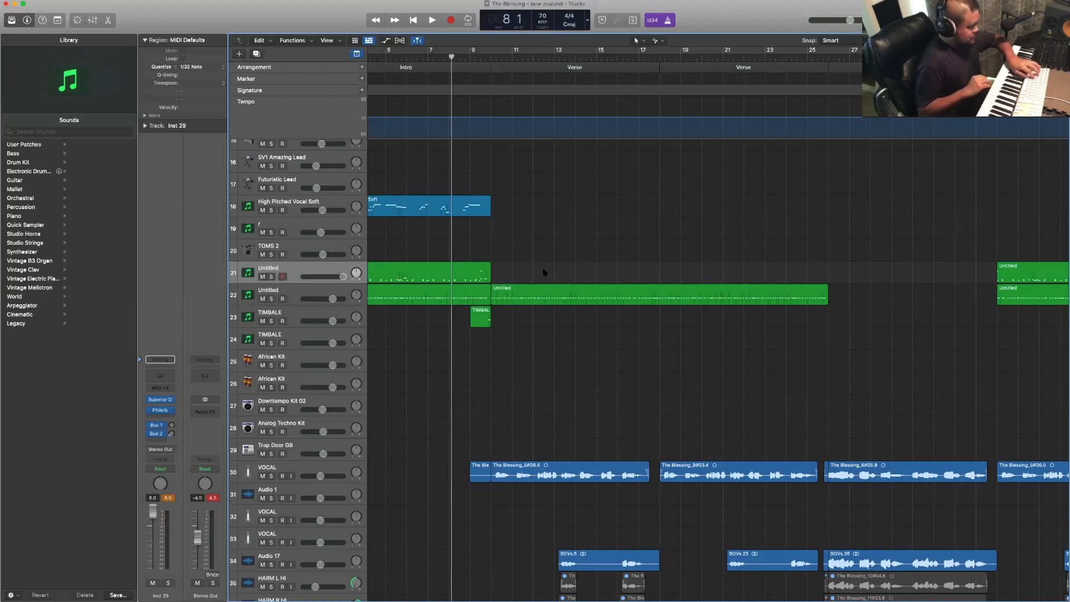
{"action": "key", "text": "space"}
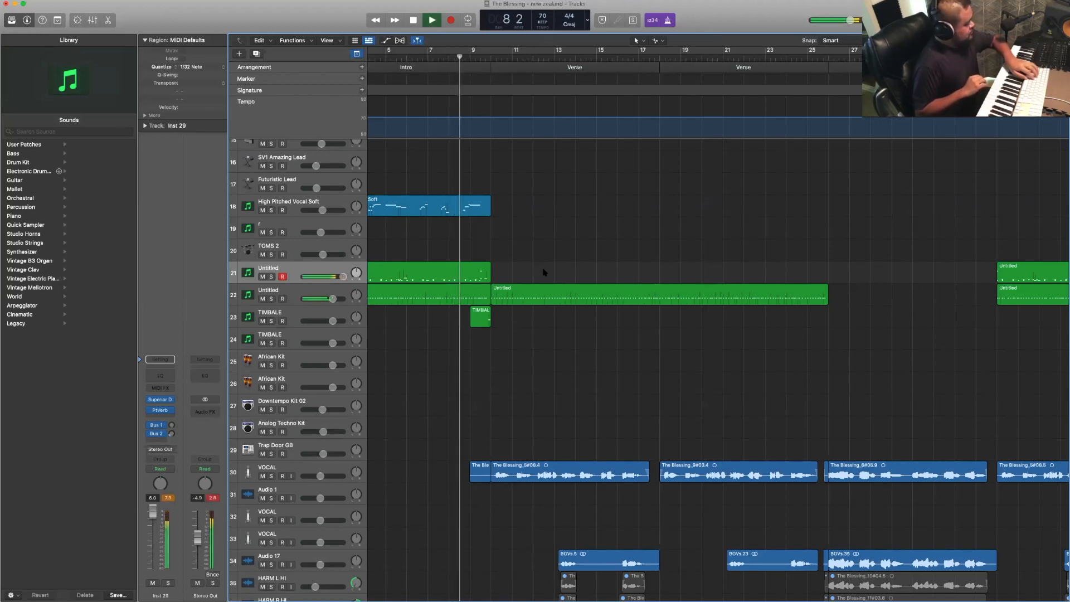
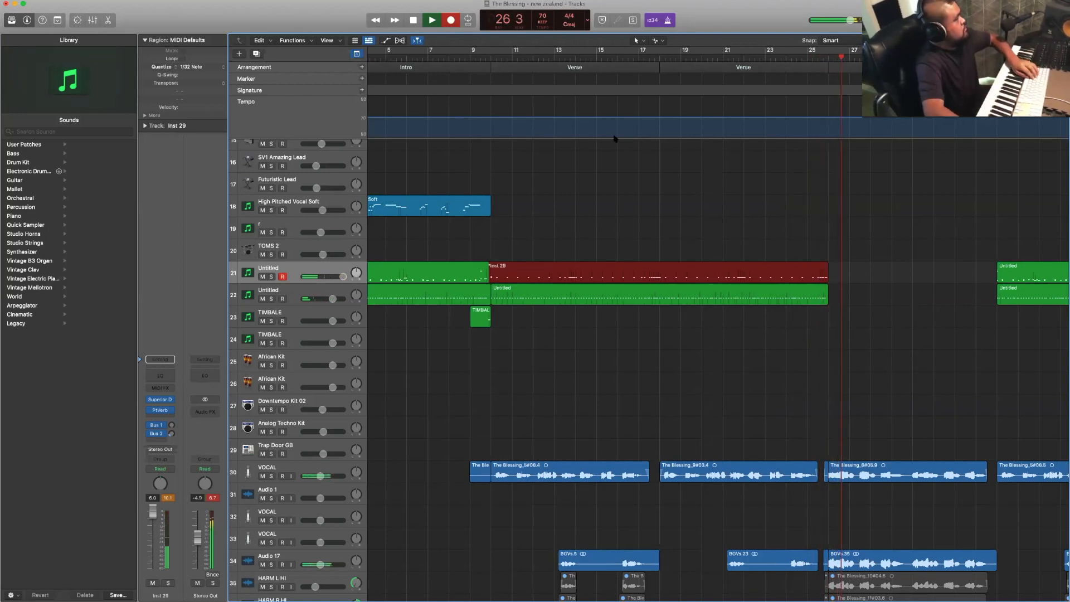
- Finish recording the drum part on track 21 across the two Verses
{"action": "scroll", "coordinate": [742, 192], "scroll_direction": "right", "scroll_amount": 5}
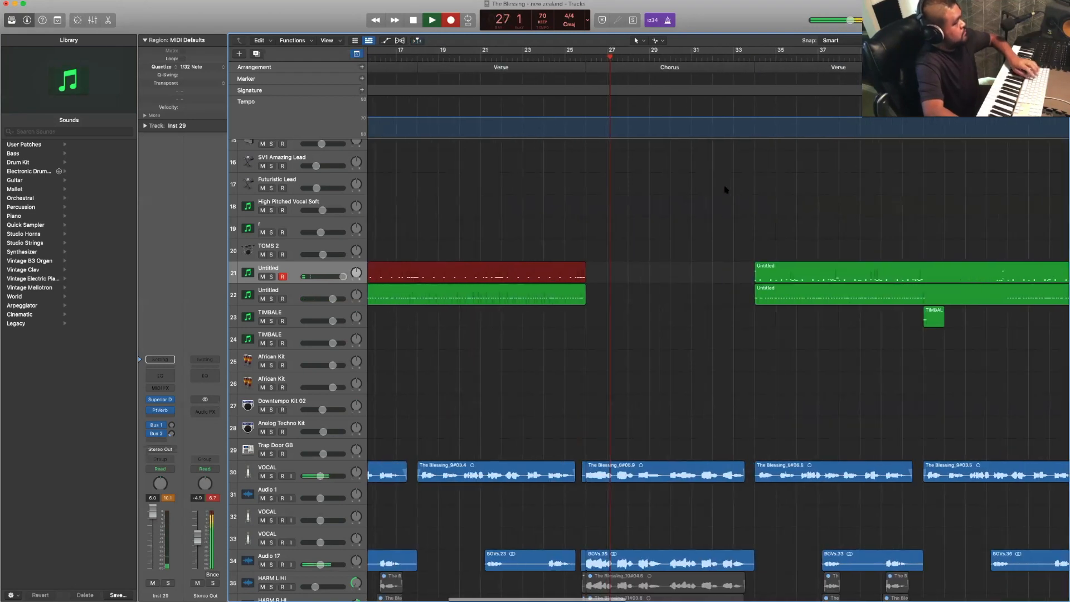
{"action": "key", "text": "space"}
- Record a piano part on the PIANO track across the Chorus, starting playback from beat 3 of bar 24
{"action": "scroll", "coordinate": [733, 191], "scroll_direction": "up", "scroll_amount": 10}
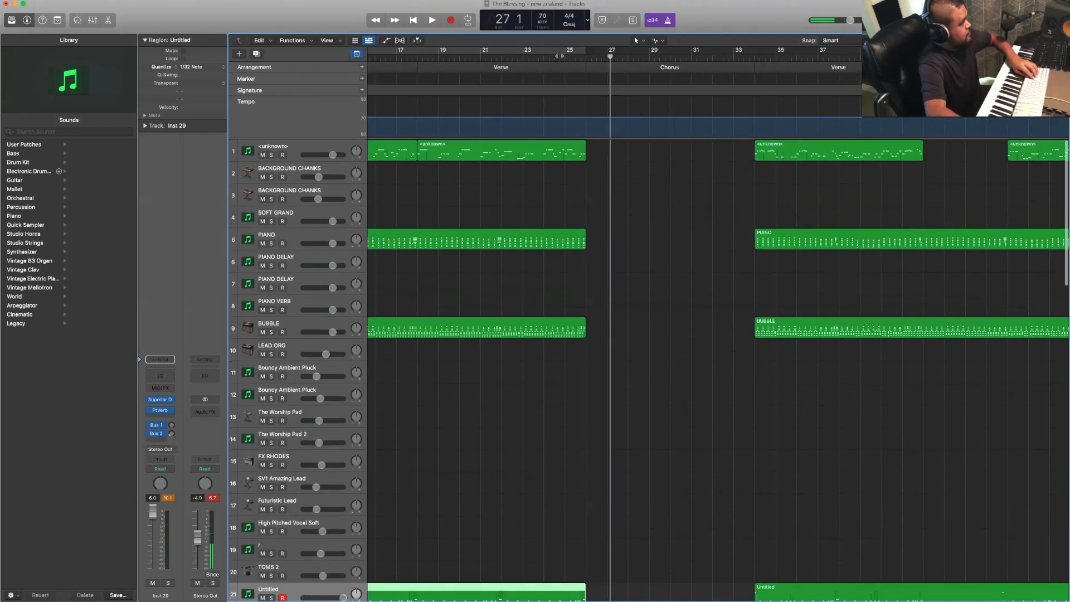
{"action": "left_click", "coordinate": [554, 56]}
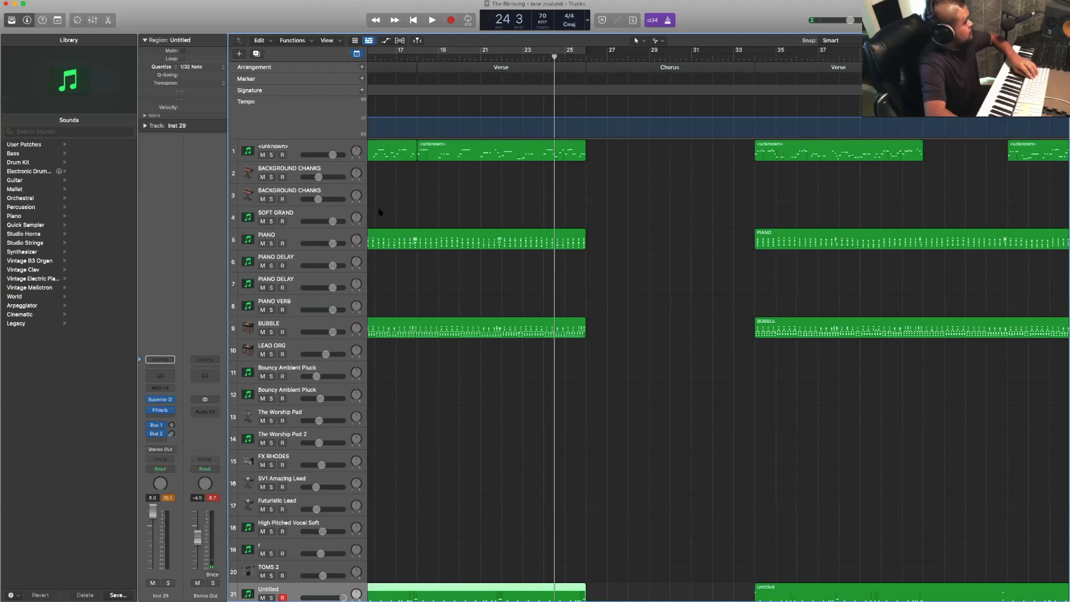
{"action": "left_click", "coordinate": [337, 234]}
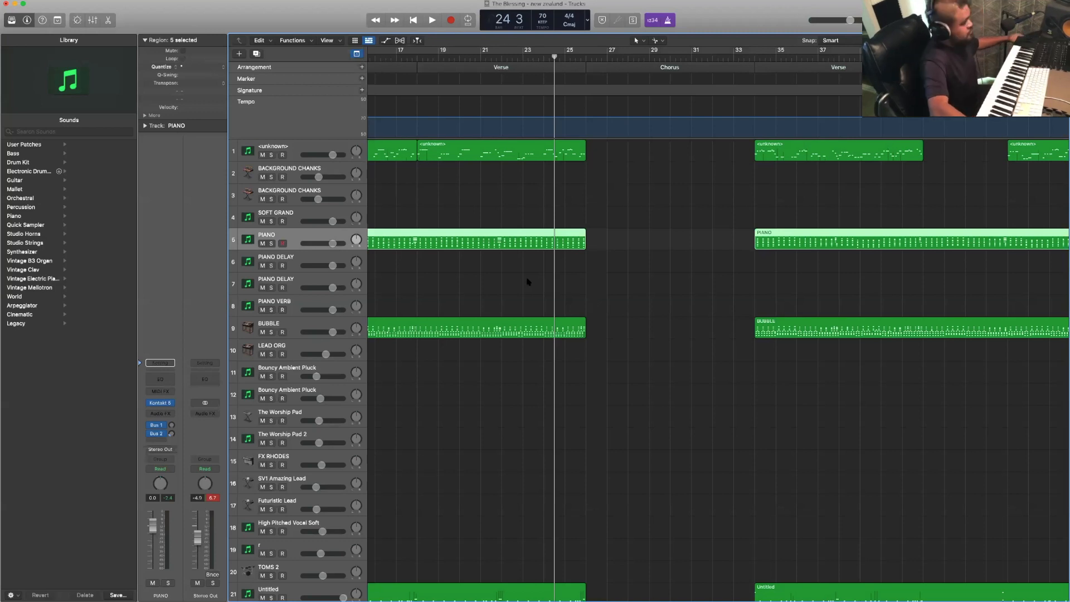
{"action": "key", "text": "space"}
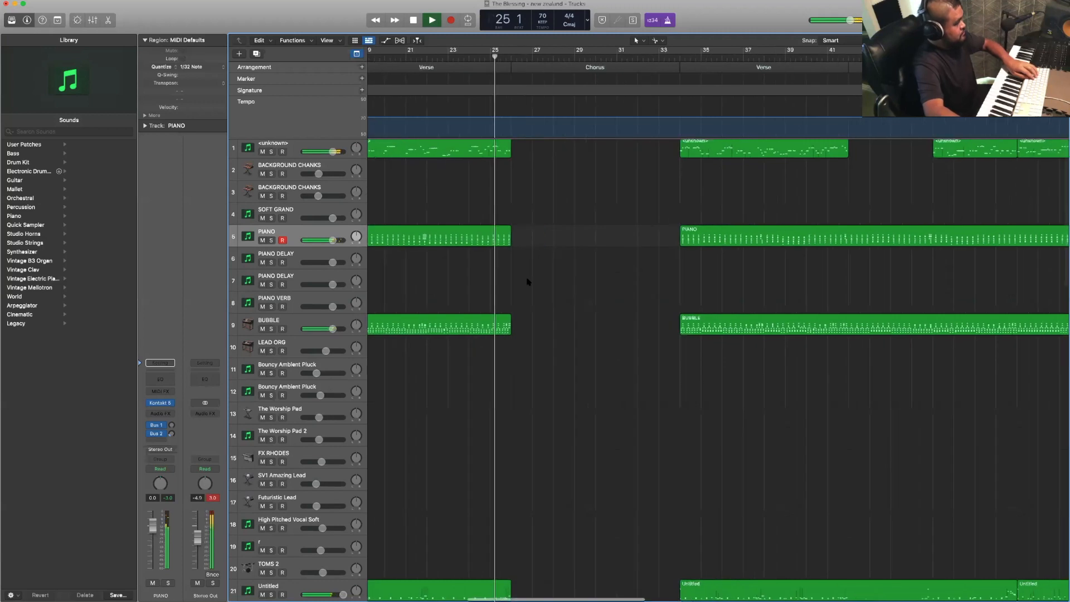
{"action": "key", "text": "r"}
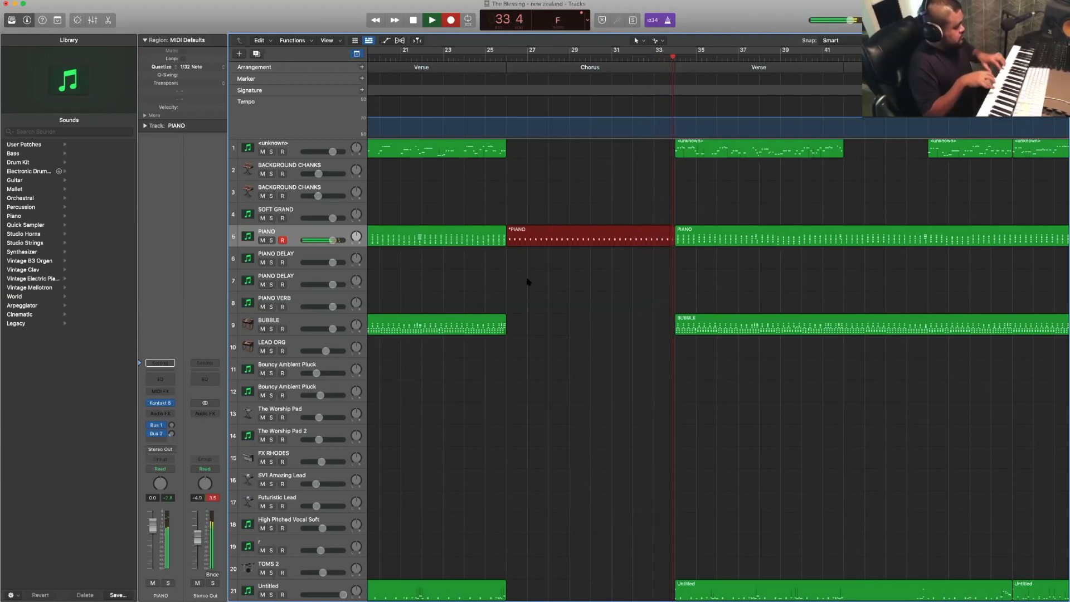
{"action": "key", "text": "space"}
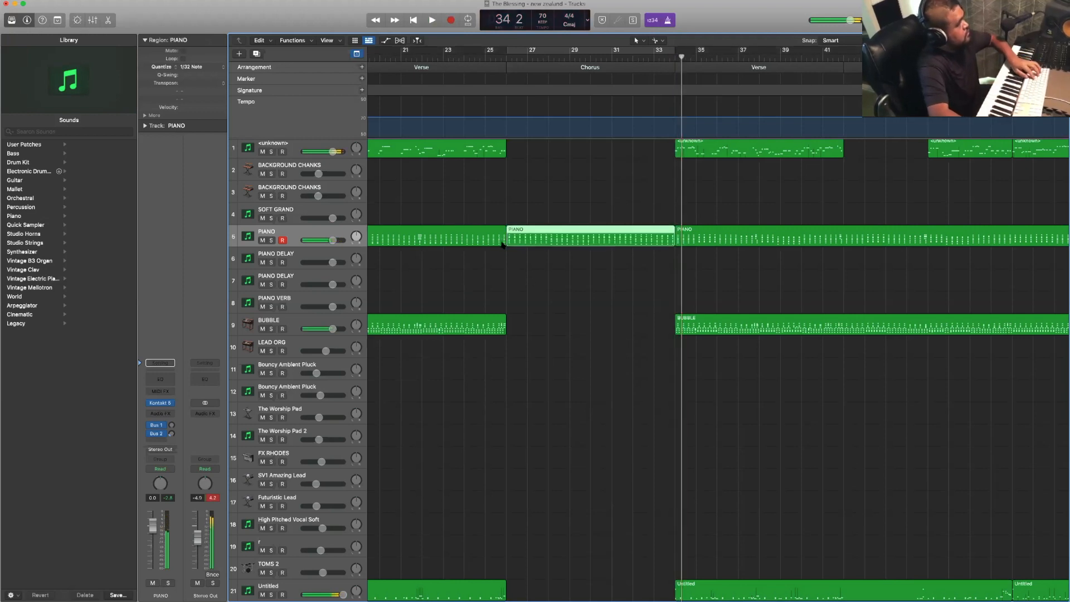
- Set the playhead to bar 24 and inspect the Kontakt 5 bass instrument on track 1
{"action": "left_click", "coordinate": [464, 58]}
{"action": "left_click", "coordinate": [336, 143]}
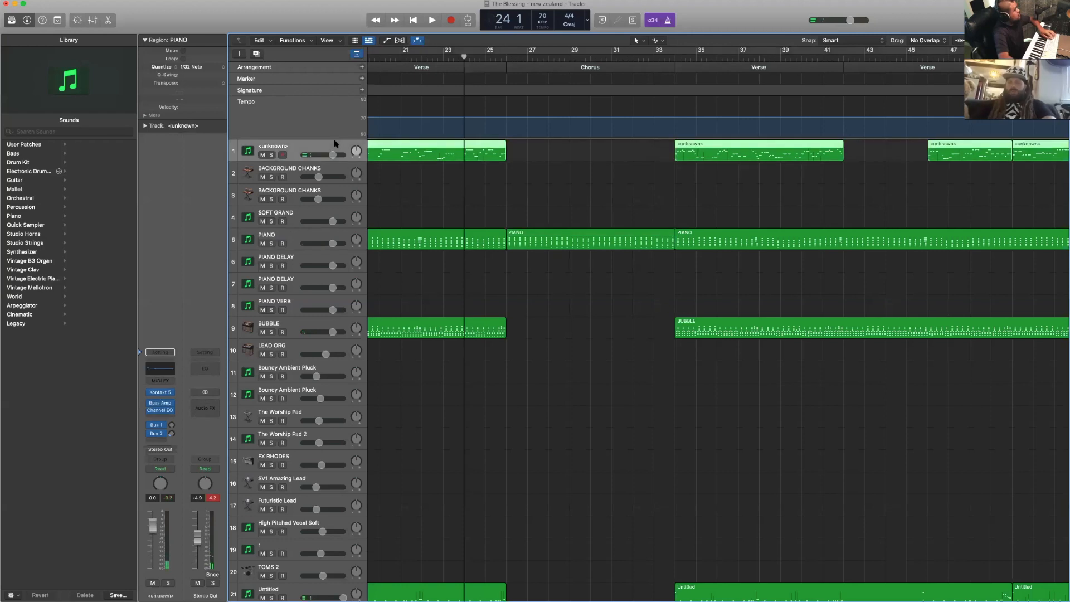
{"action": "scroll", "coordinate": [432, 218], "scroll_direction": "down", "scroll_amount": 5}
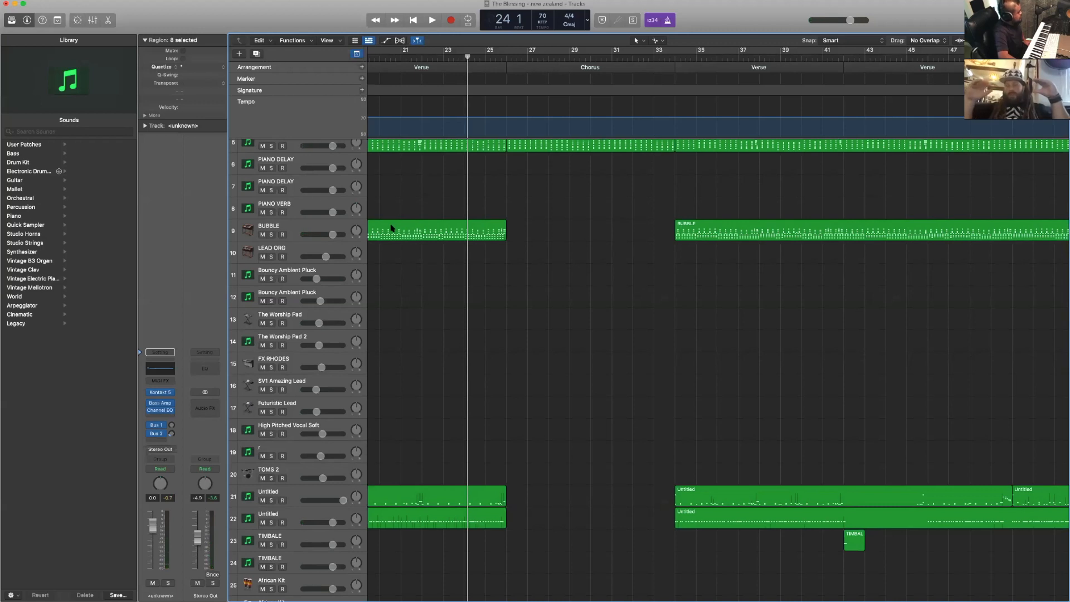
{"action": "scroll", "coordinate": [392, 228], "scroll_direction": "up", "scroll_amount": 4}
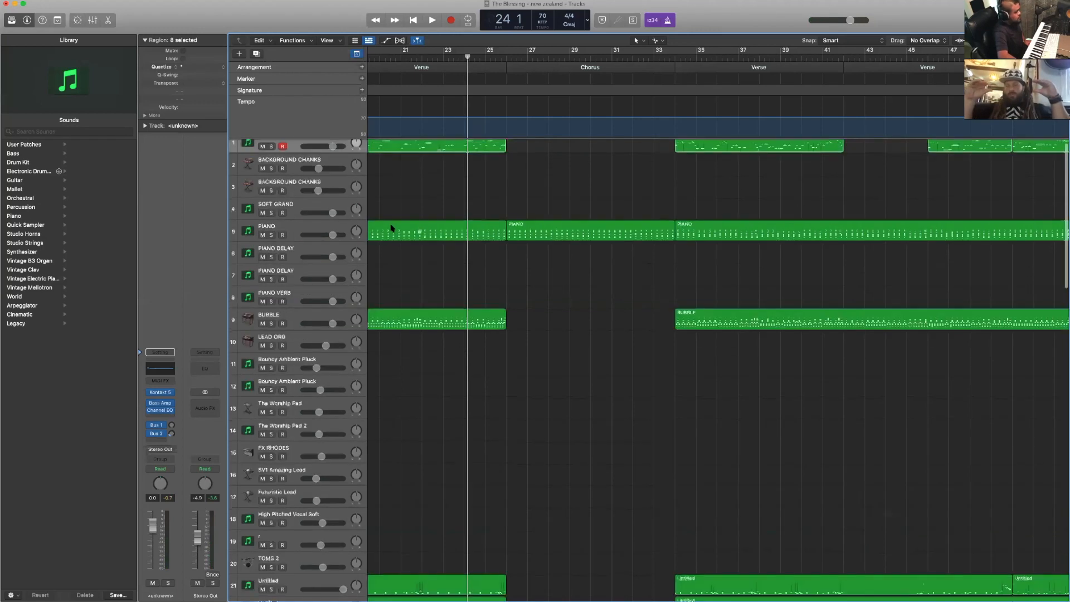
{"action": "scroll", "coordinate": [392, 228], "scroll_direction": "down", "scroll_amount": 4}
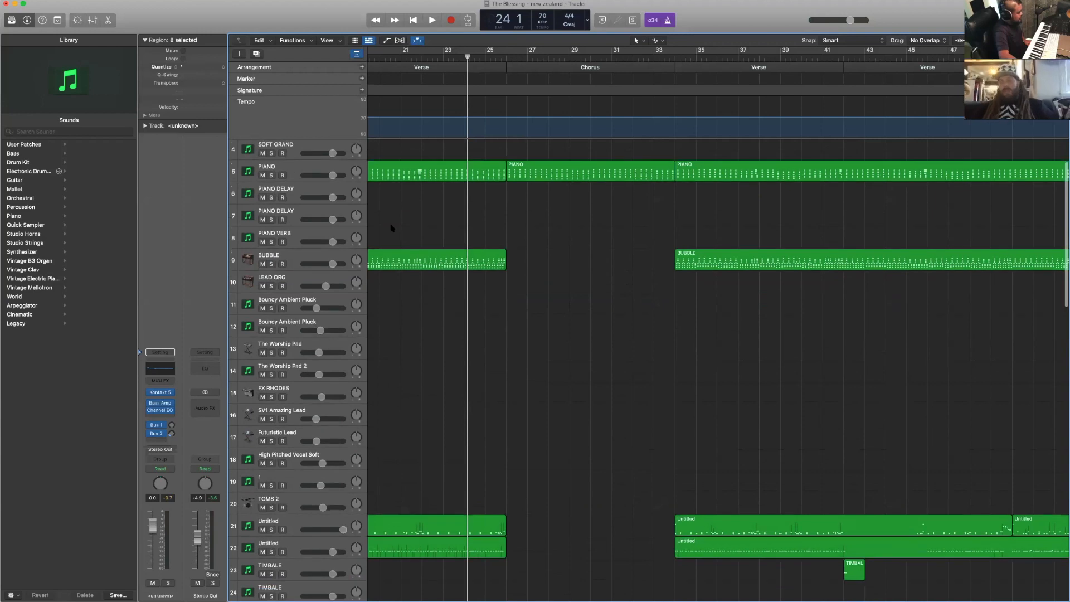
{"action": "scroll", "coordinate": [392, 228], "scroll_direction": "up", "scroll_amount": 4}
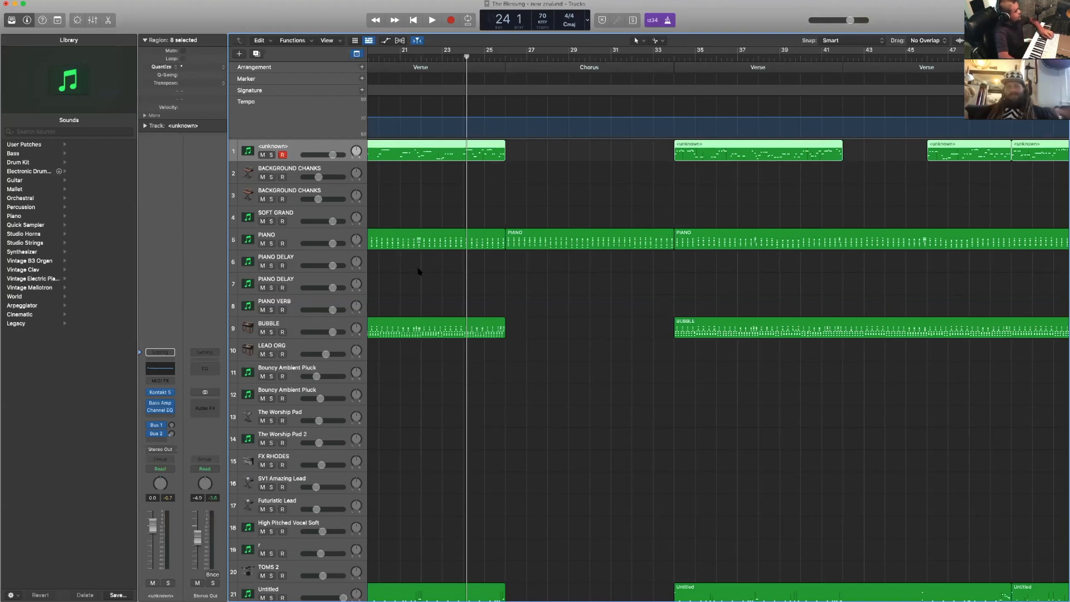
{"action": "scroll", "coordinate": [419, 271], "scroll_direction": "down", "scroll_amount": 1}
{"action": "scroll", "coordinate": [420, 271], "scroll_direction": "right", "scroll_amount": 1}
{"action": "scroll", "coordinate": [419, 272], "scroll_direction": "up", "scroll_amount": 1}
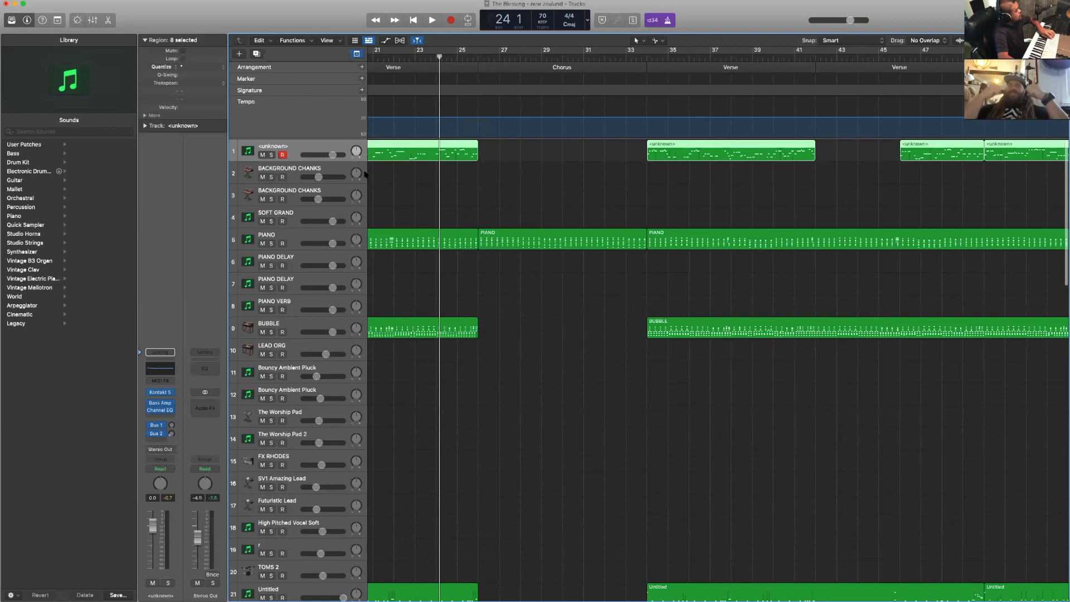
{"action": "left_click", "coordinate": [405, 172]}
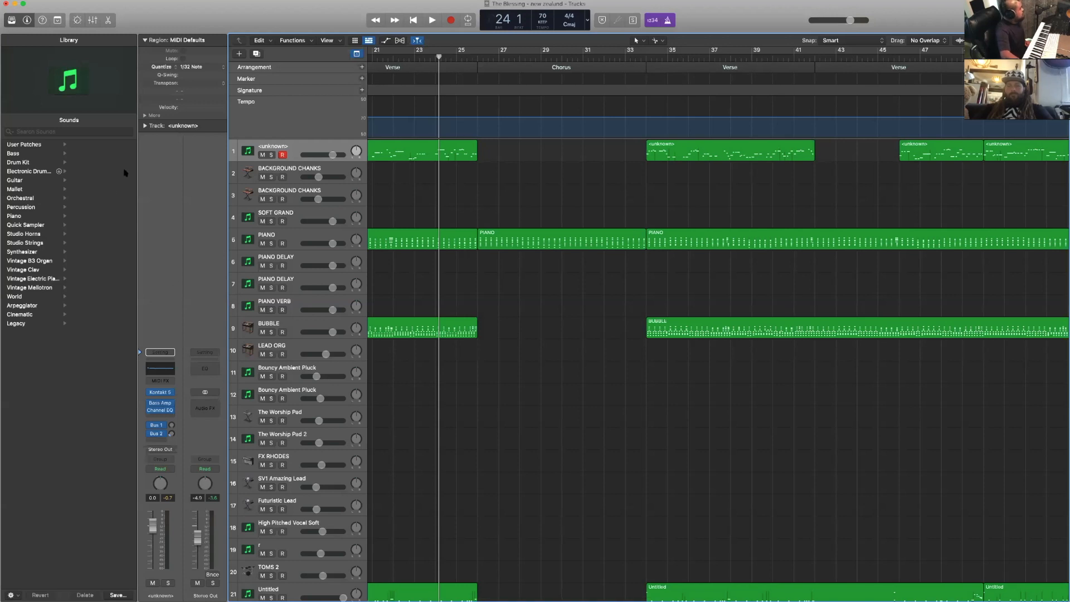
{"action": "left_click", "coordinate": [156, 393]}
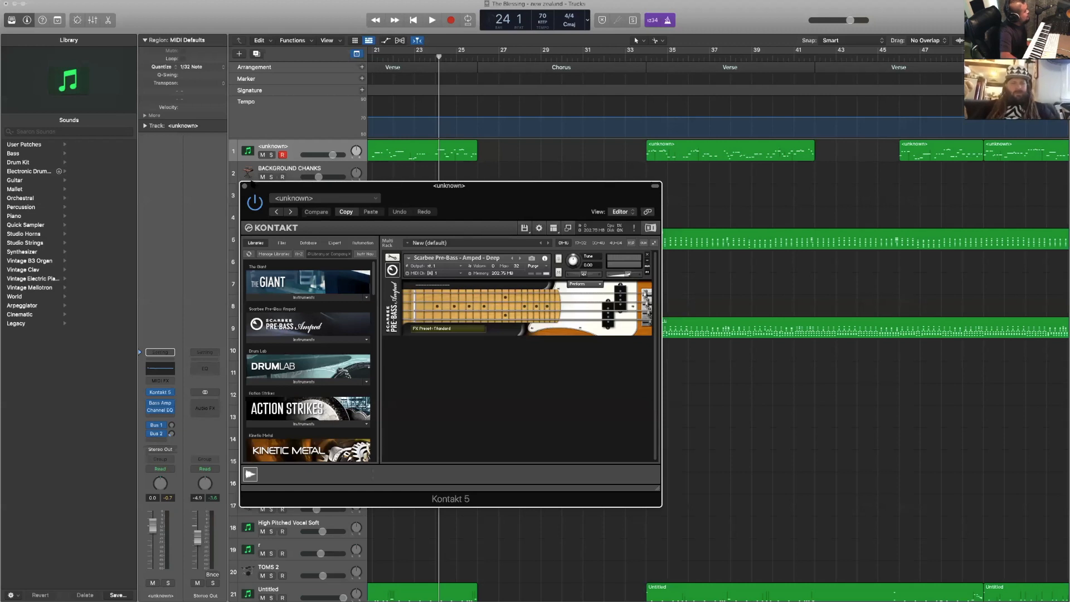
{"action": "key", "text": "super+w"}
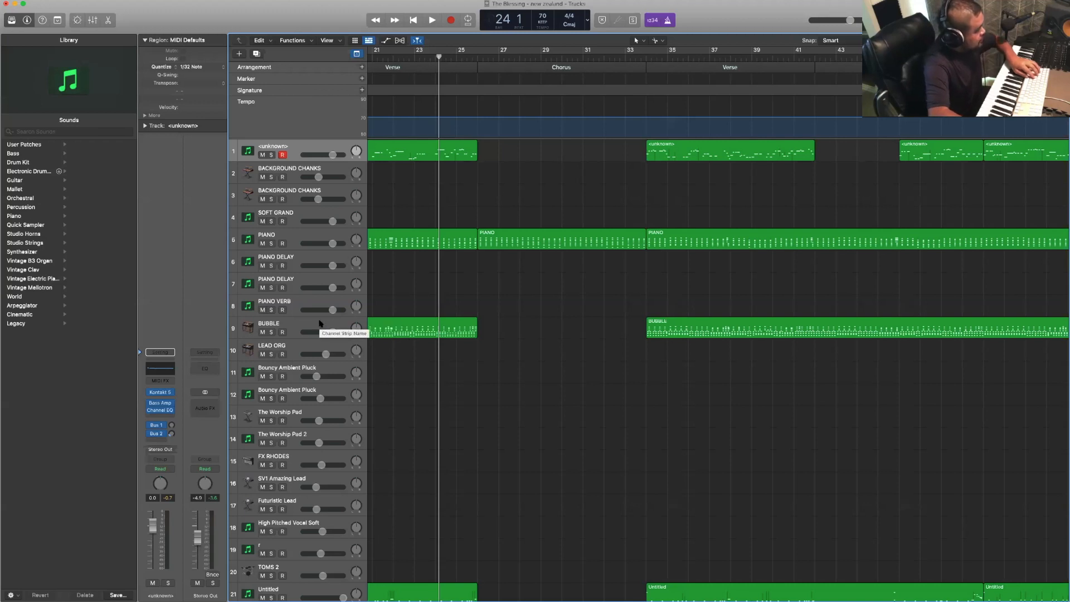
- Record an organ part on the BUBBLE track across the Chorus, starting playback from bar 24
{"action": "left_click", "coordinate": [350, 326]}
{"action": "left_click", "coordinate": [537, 353]}
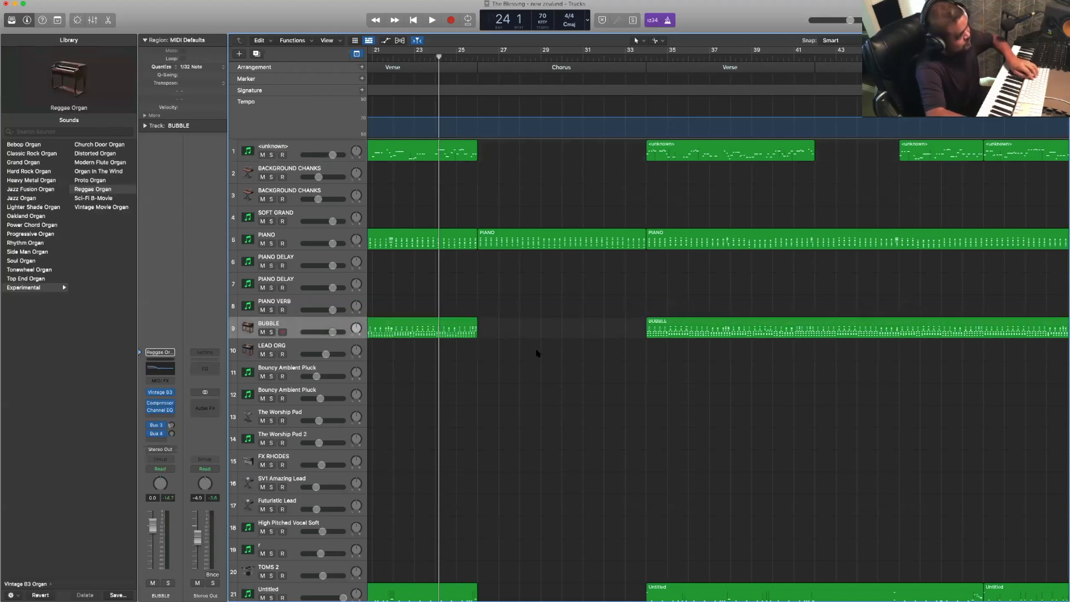
{"action": "key", "text": "space"}
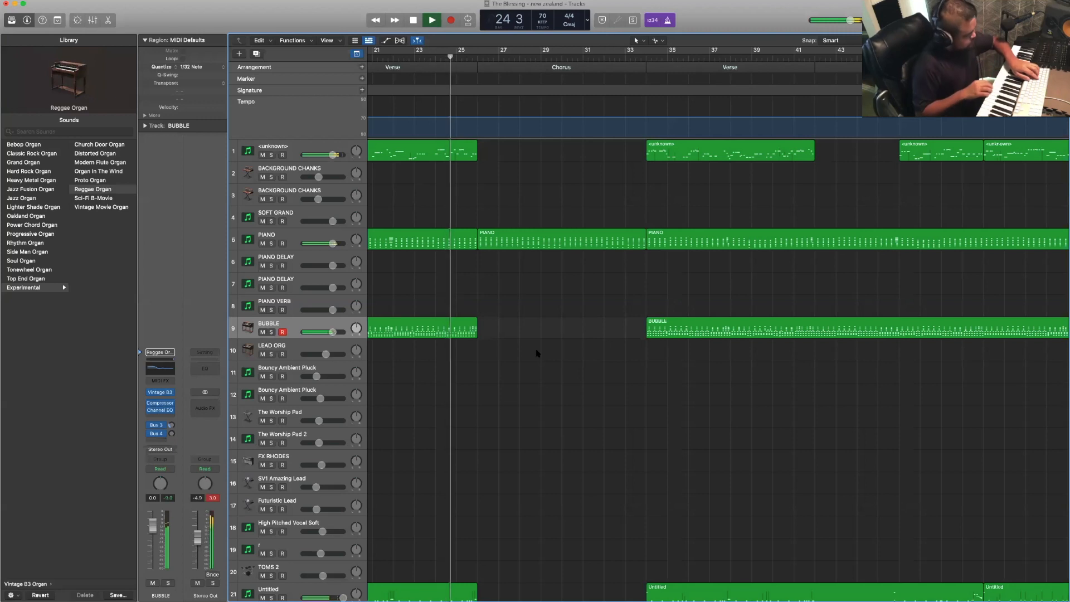
{"action": "key", "text": "r"}
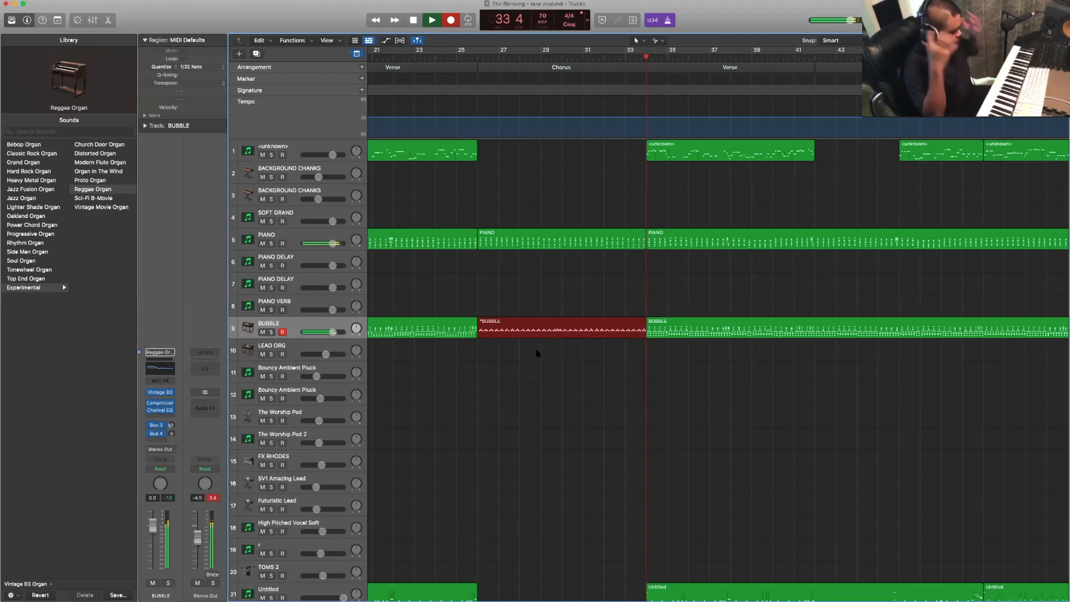
{"action": "key", "text": "space"}
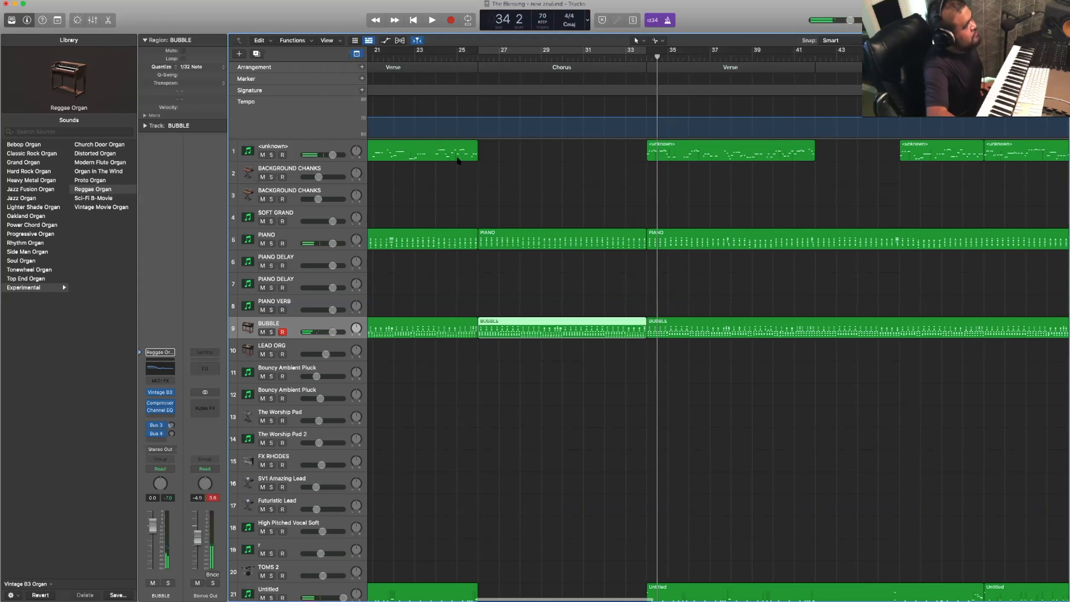
- Record a bass part on track 1 over the second half of the Chorus, starting playback from beat 4 of bar 23
{"action": "left_click", "coordinate": [431, 56]}
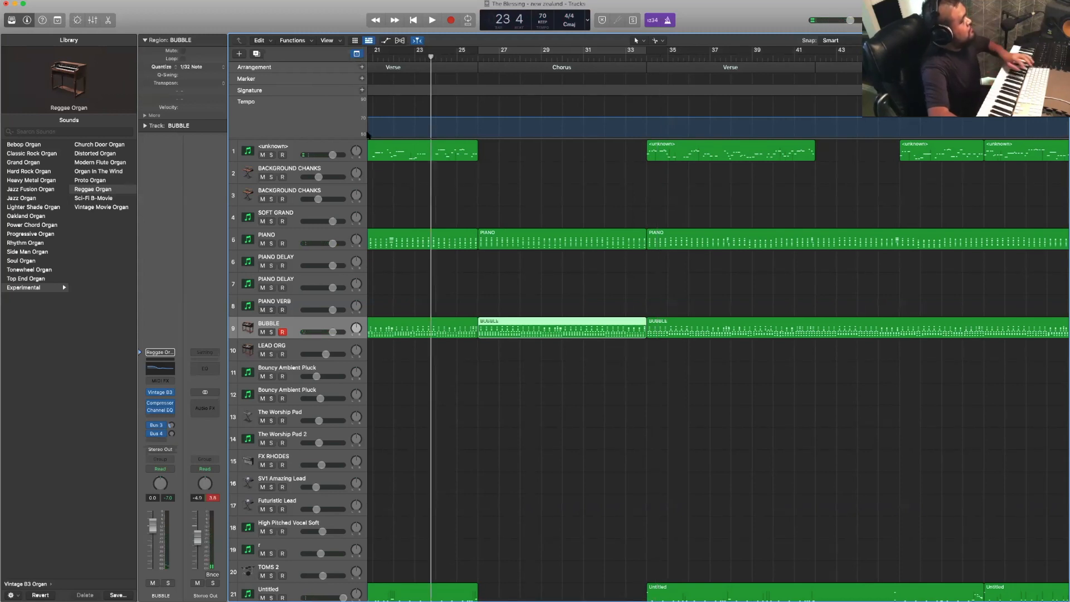
{"action": "left_click", "coordinate": [329, 146]}
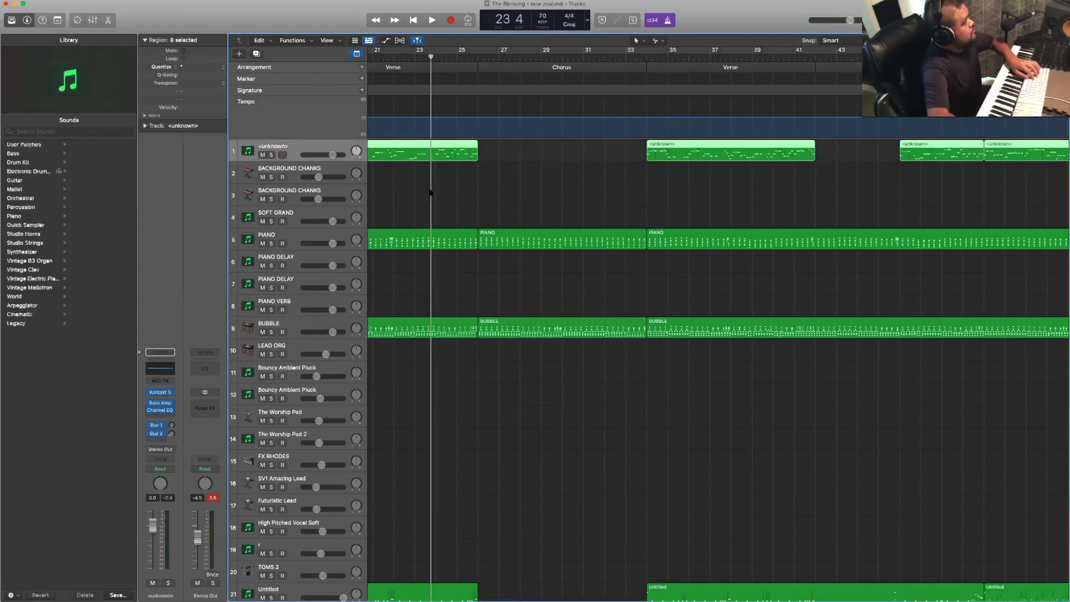
{"action": "scroll", "coordinate": [431, 189], "scroll_direction": "down", "scroll_amount": 10}
{"action": "scroll", "coordinate": [431, 194], "scroll_direction": "up", "scroll_amount": 10}
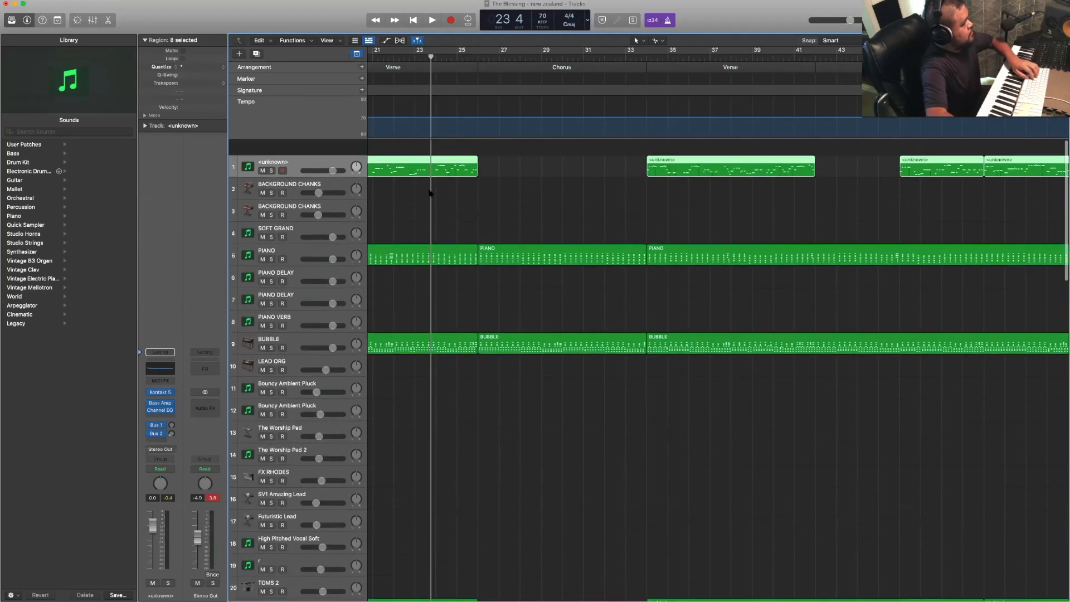
{"action": "key", "text": "space"}
{"action": "key", "text": "r"}
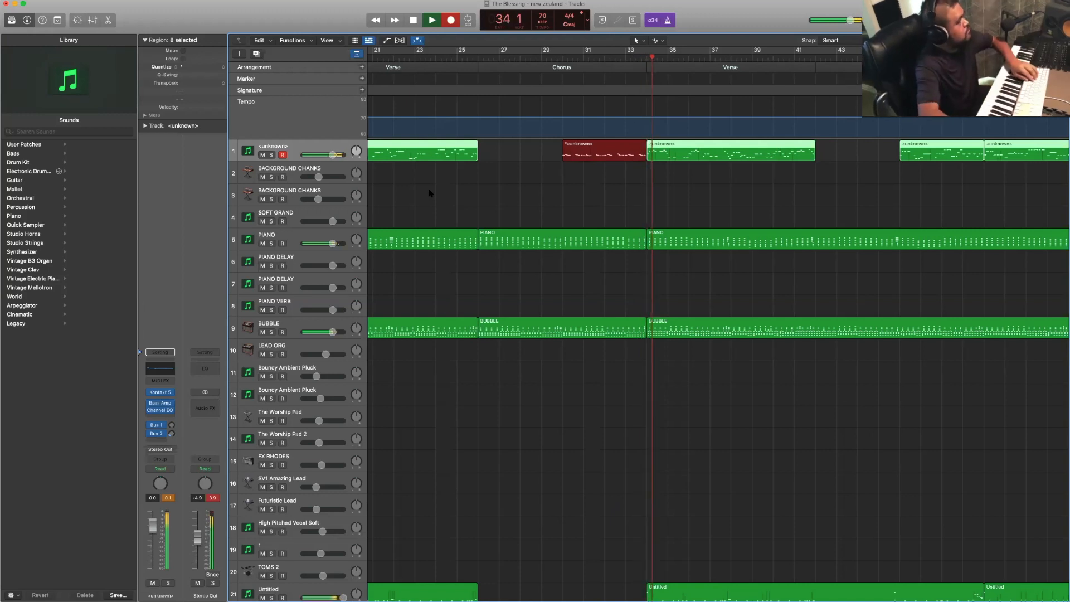
{"action": "key", "text": "space"}
- Record a short timbale part on track 23 at the start of the Chorus, starting playback from bar 24
{"action": "left_click", "coordinate": [471, 56]}
{"action": "scroll", "coordinate": [544, 310], "scroll_direction": "down", "scroll_amount": 15}
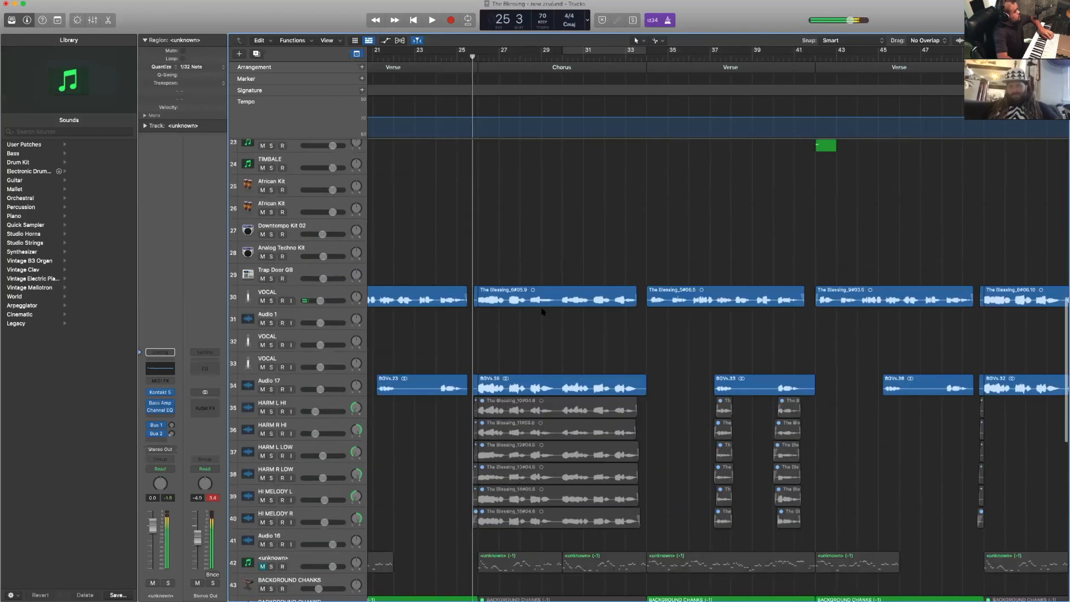
{"action": "scroll", "coordinate": [543, 311], "scroll_direction": "up", "scroll_amount": 2}
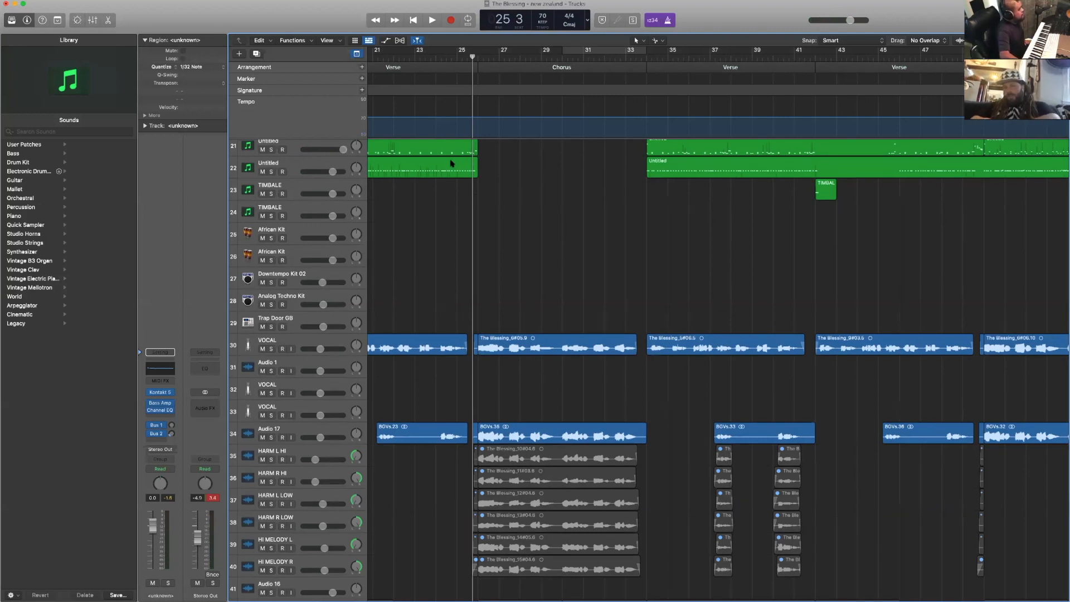
{"action": "scroll", "coordinate": [451, 162], "scroll_direction": "up", "scroll_amount": 8}
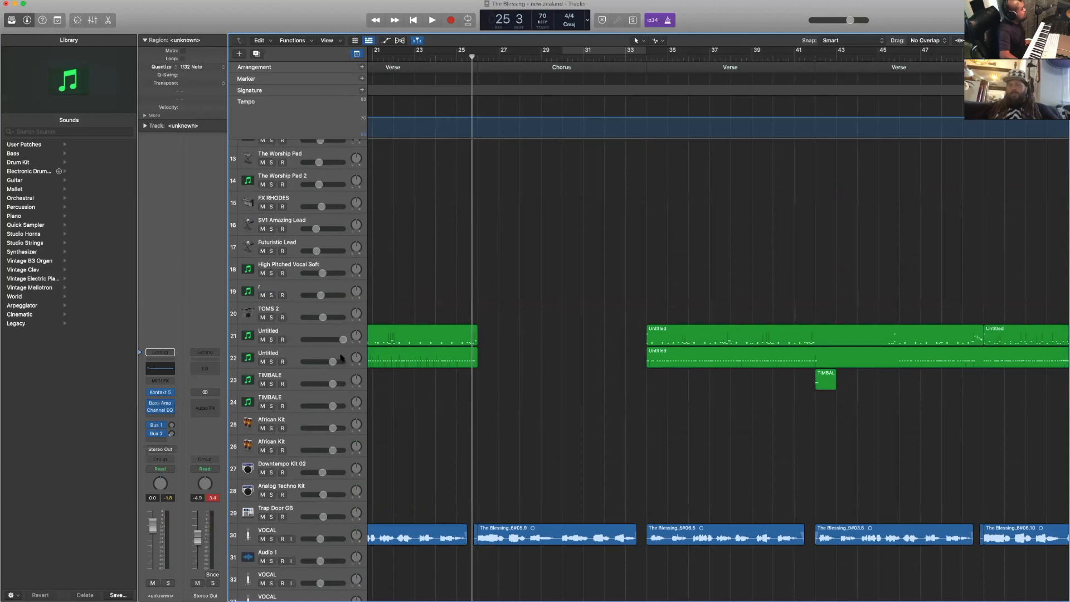
{"action": "left_click", "coordinate": [328, 375]}
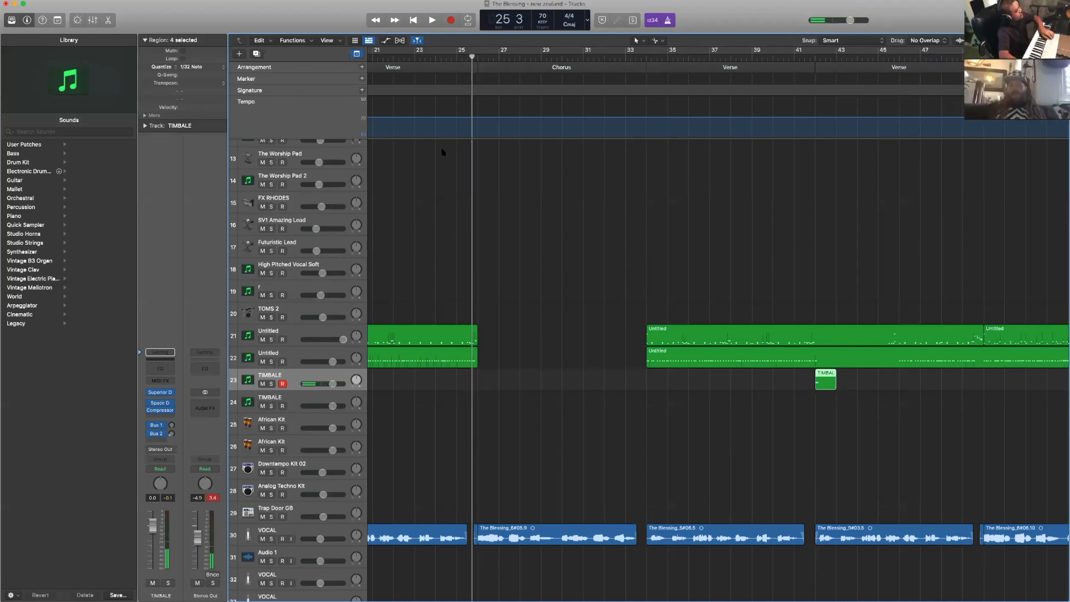
{"action": "left_click", "coordinate": [441, 58]}
{"action": "key", "text": "space"}
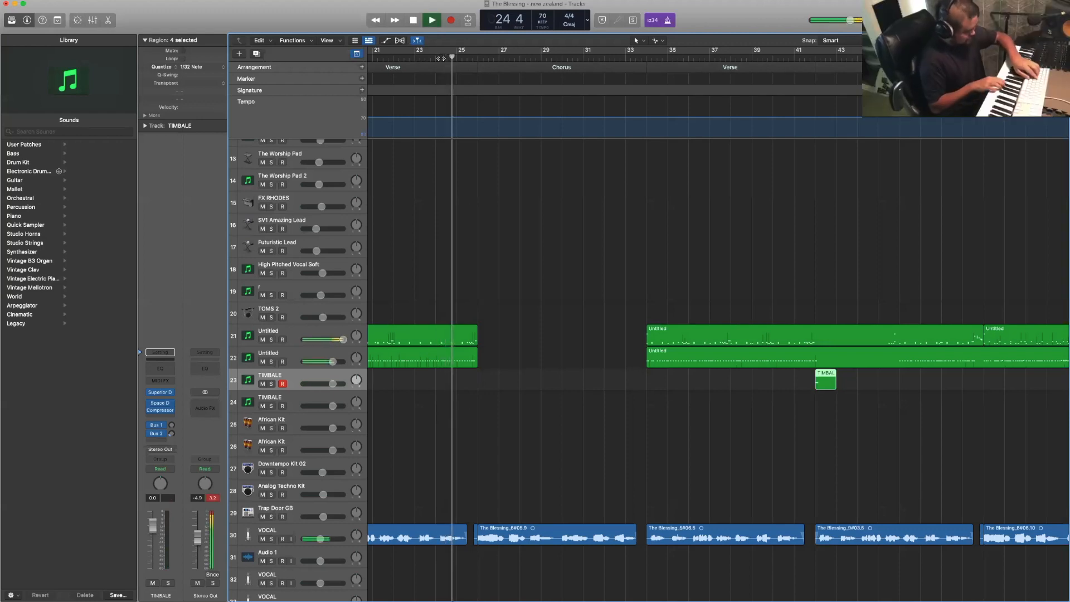
{"action": "key", "text": "r"}
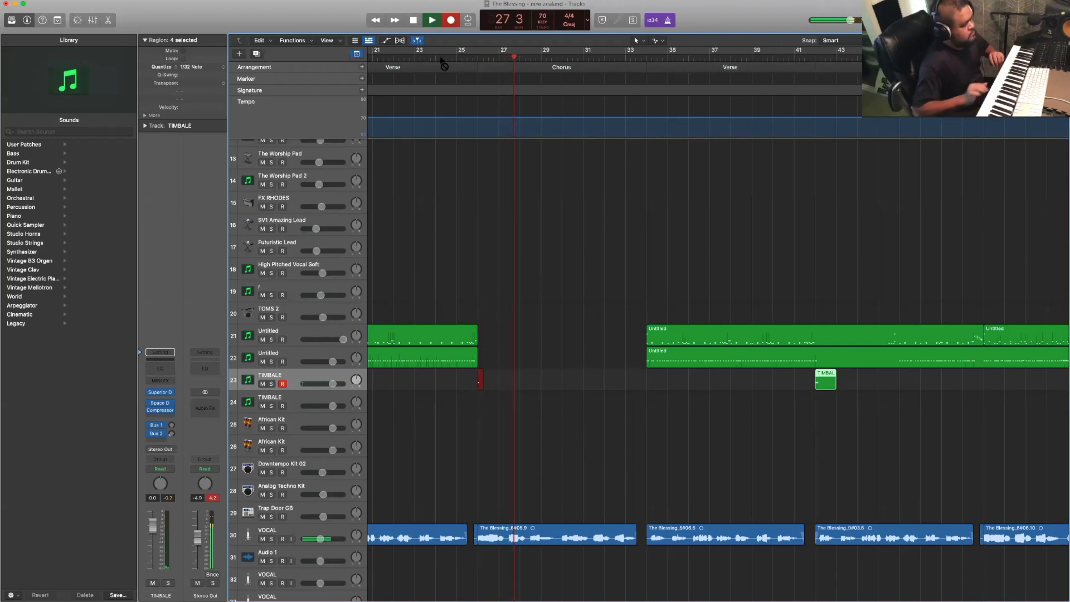
{"action": "scroll", "coordinate": [439, 60], "scroll_direction": "right", "scroll_amount": 2}
{"action": "key", "text": "space"}
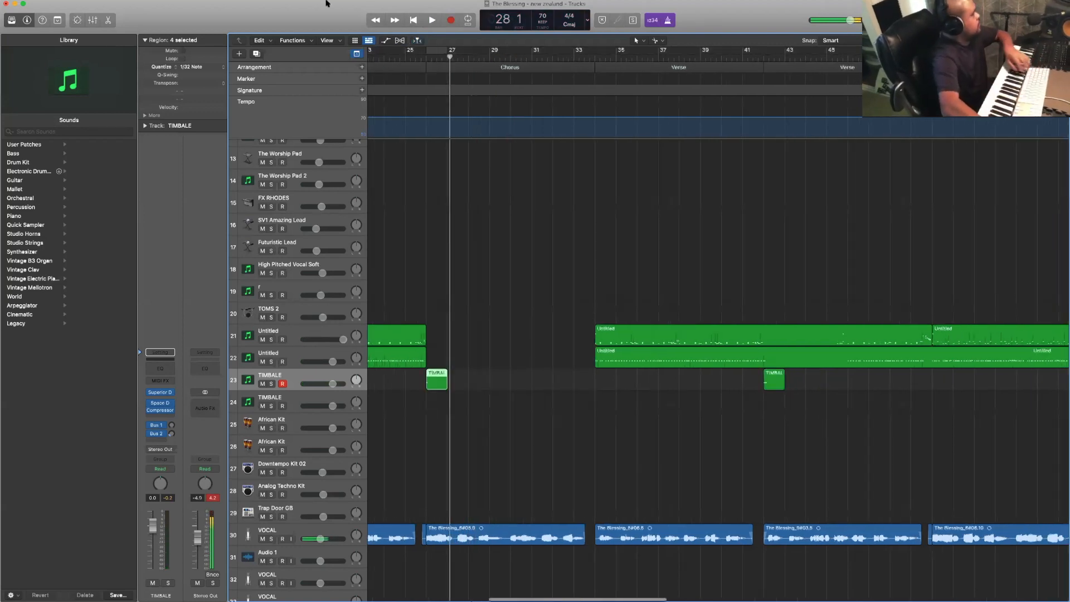
- Turn off quantization for the new timbale region and play the song from just before the Chorus
{"action": "left_click", "coordinate": [196, 70]}
{"action": "left_click", "coordinate": [220, 23]}
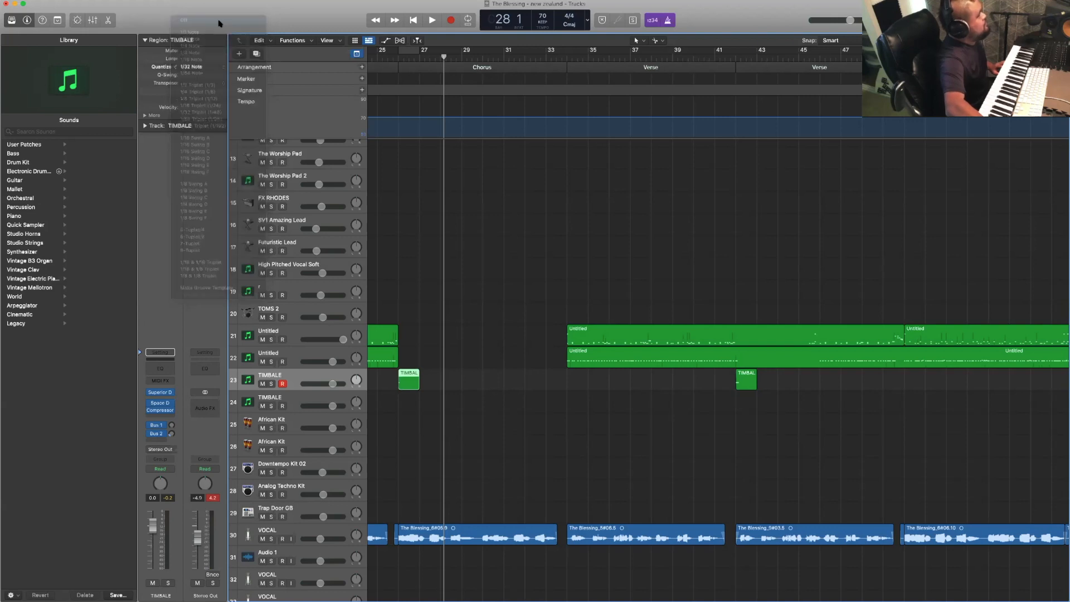
{"action": "left_click", "coordinate": [388, 56]}
{"action": "scroll", "coordinate": [419, 273], "scroll_direction": "up", "scroll_amount": 1}
{"action": "key", "text": "space"}
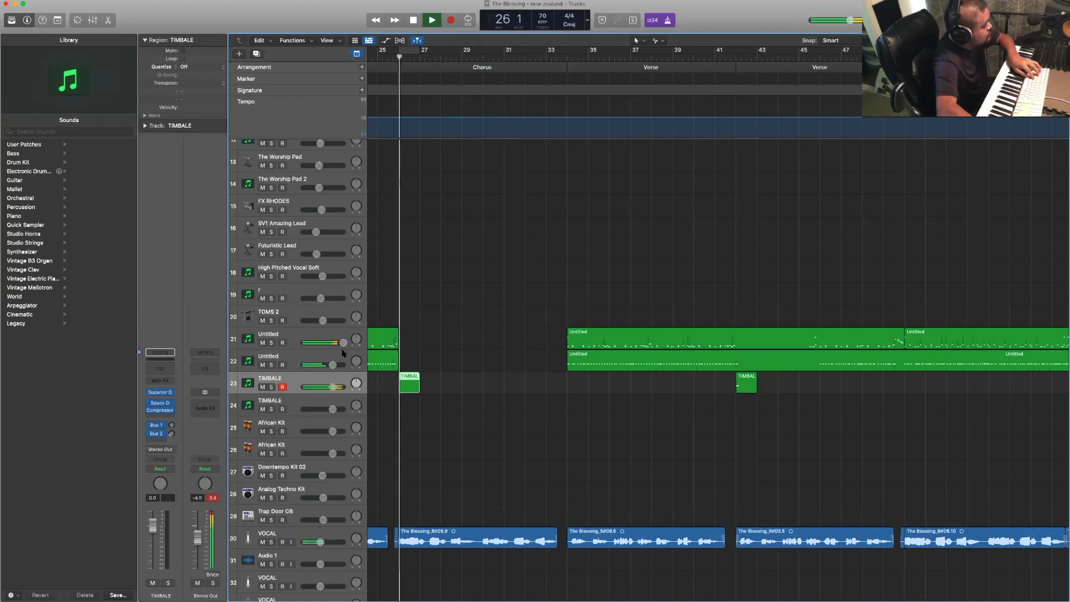
- Record a drum part on track 22 over the second half of the Chorus, up to the Verse at bar 34
{"action": "left_click", "coordinate": [343, 355]}
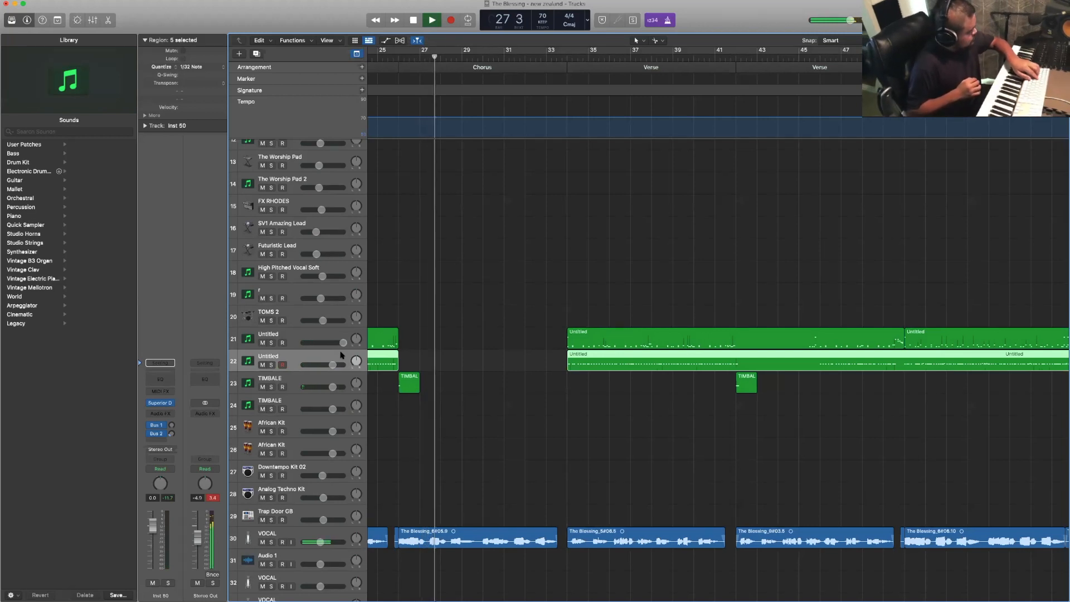
{"action": "key", "text": "r"}
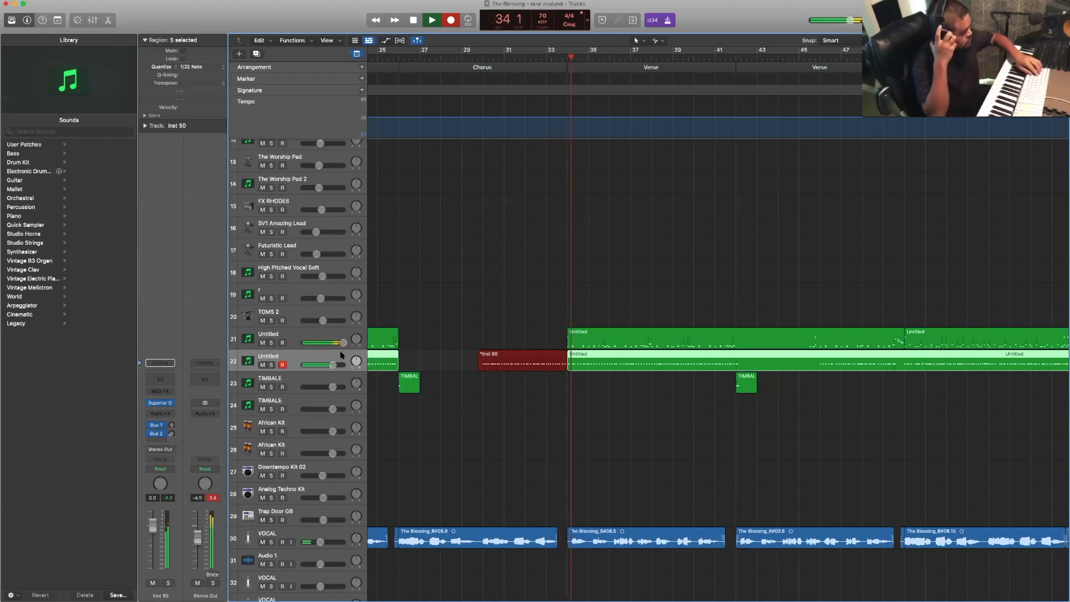
{"action": "key", "text": "space"}
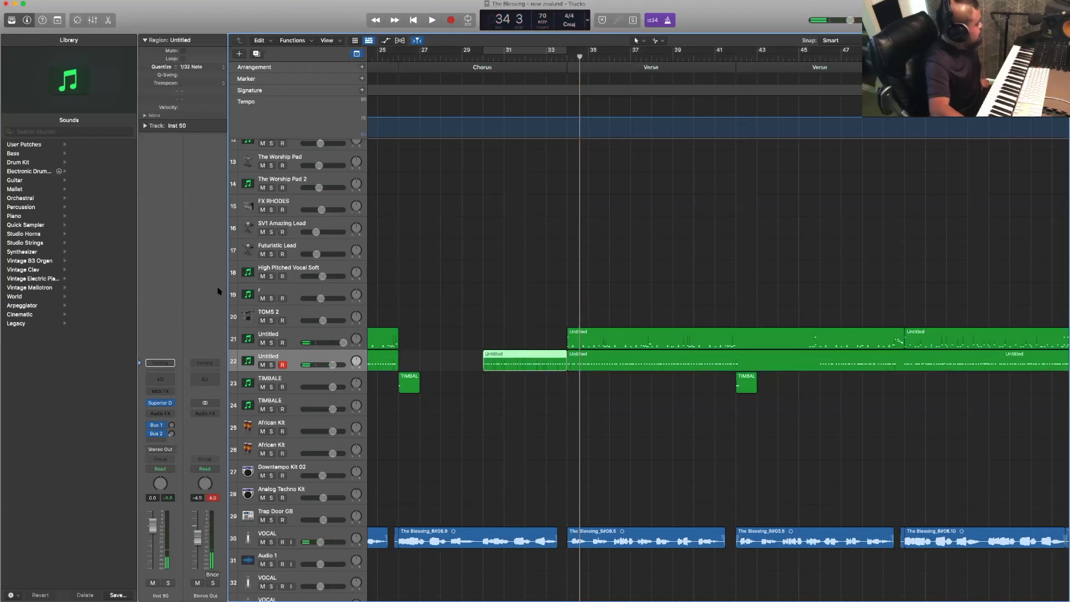
- Record a drum part on track 21 over the second half of the Chorus, starting playback from bar 25
{"action": "left_click", "coordinate": [326, 335]}
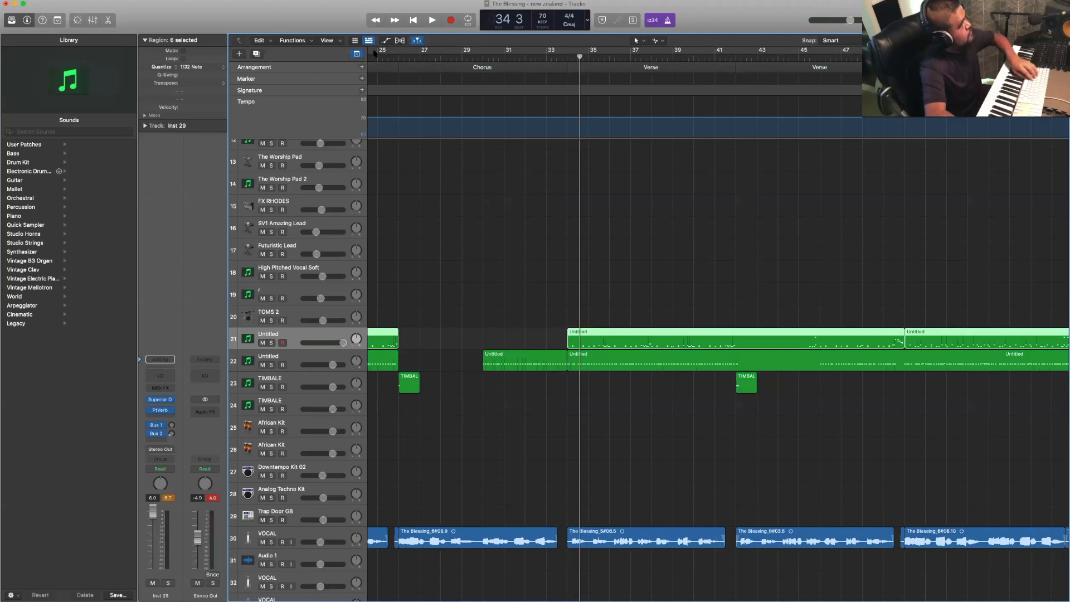
{"action": "key", "text": "space"}
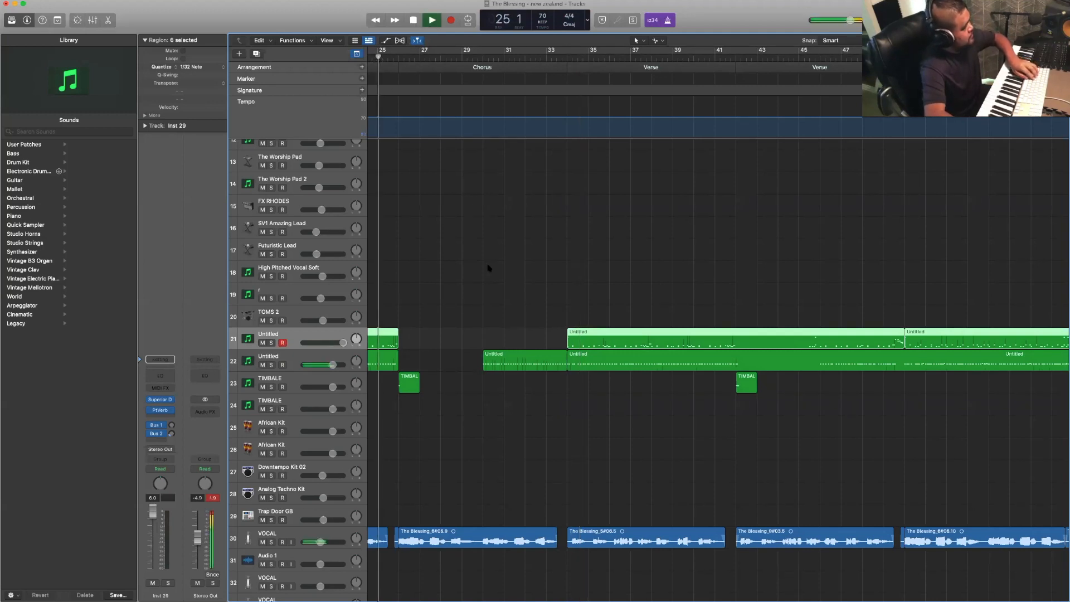
{"action": "left_click", "coordinate": [481, 269]}
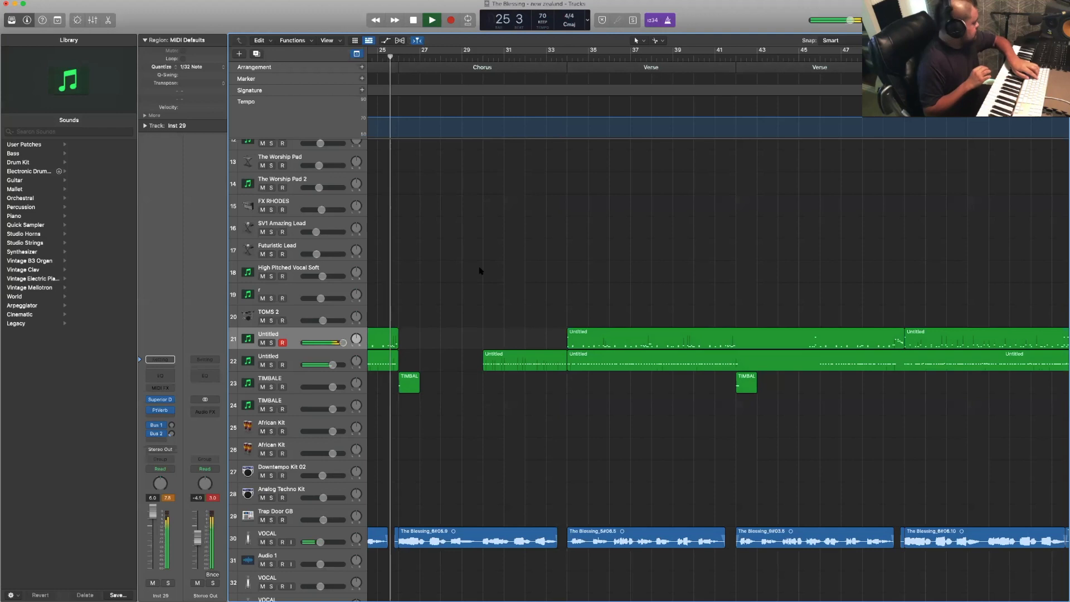
{"action": "key", "text": "r"}
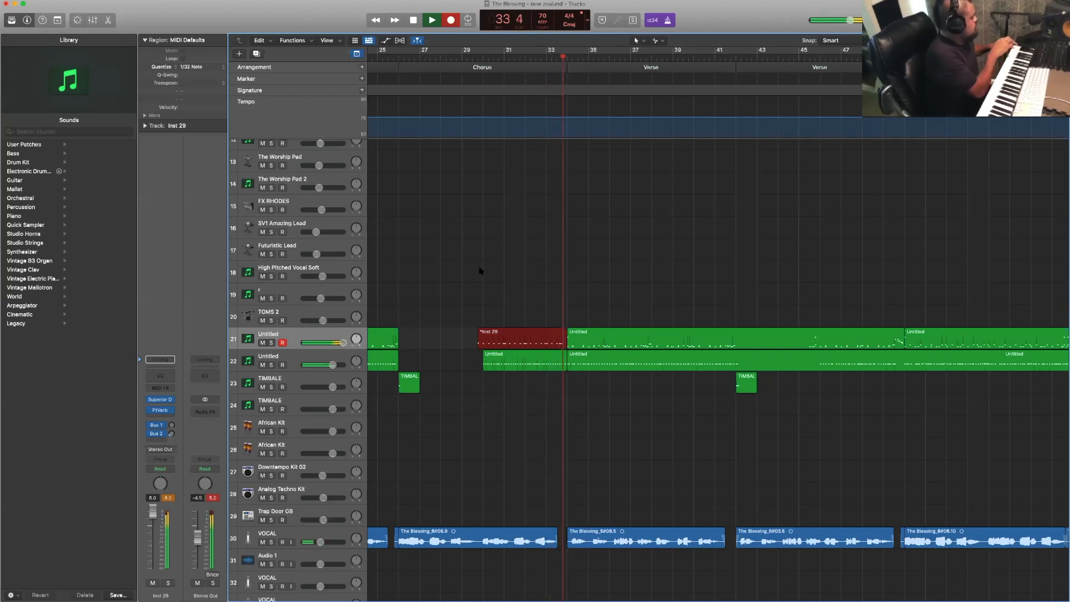
{"action": "key", "text": "space"}
- Play the song from about bar 28 into the Verse to check the newly recorded drum parts
{"action": "scroll", "coordinate": [472, 268], "scroll_direction": "right", "scroll_amount": 3}
{"action": "scroll", "coordinate": [462, 122], "scroll_direction": "left", "scroll_amount": 4}
{"action": "double_click", "coordinate": [441, 56]}
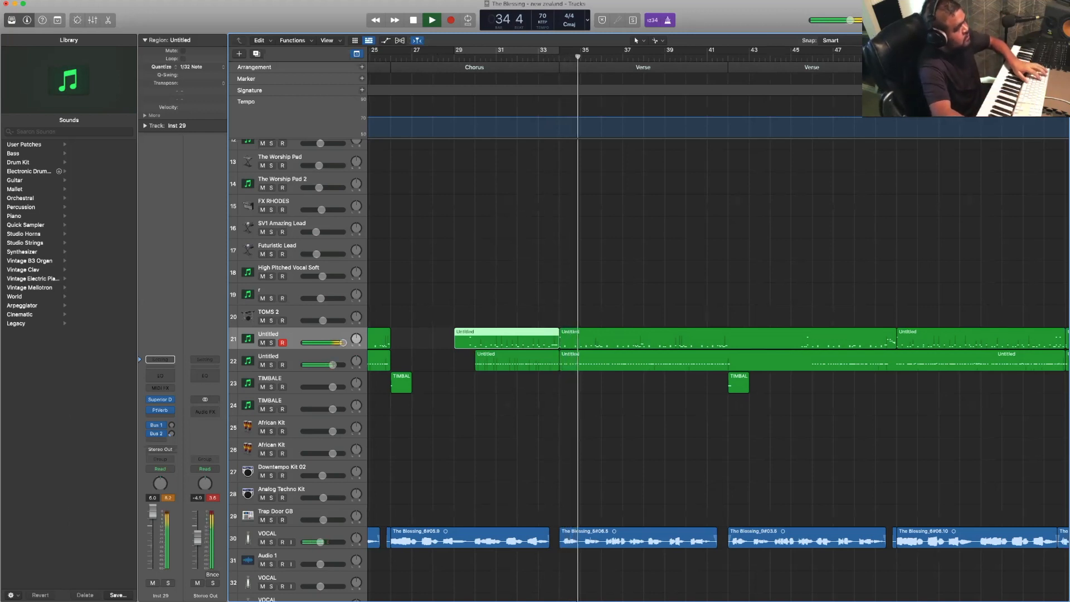
{"action": "key", "text": "space"}
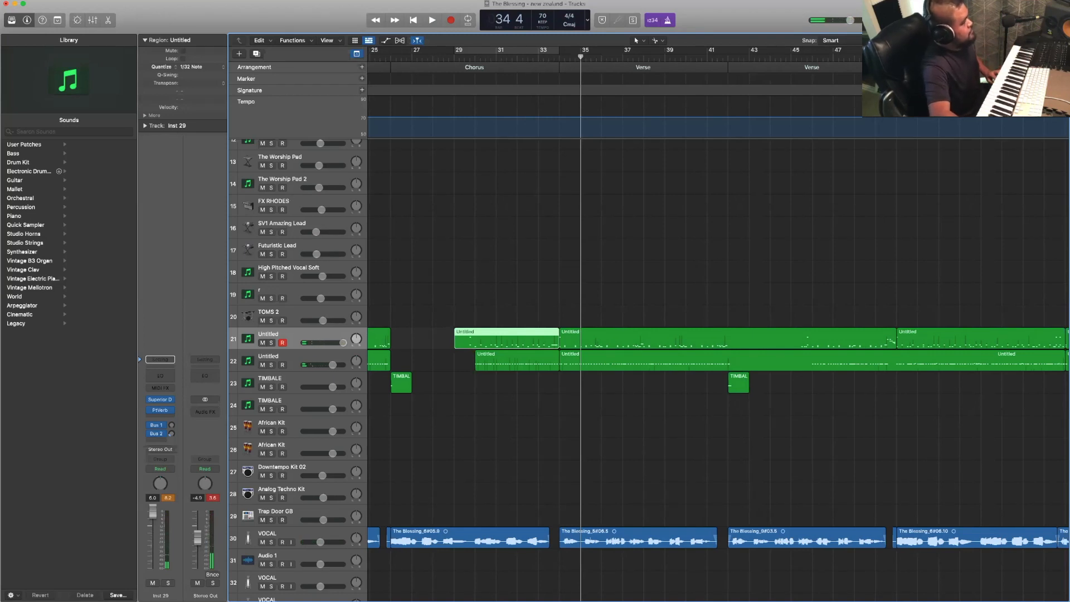
{"action": "scroll", "coordinate": [500, 247], "scroll_direction": "right", "scroll_amount": 3}
{"action": "left_click", "coordinate": [501, 247]}
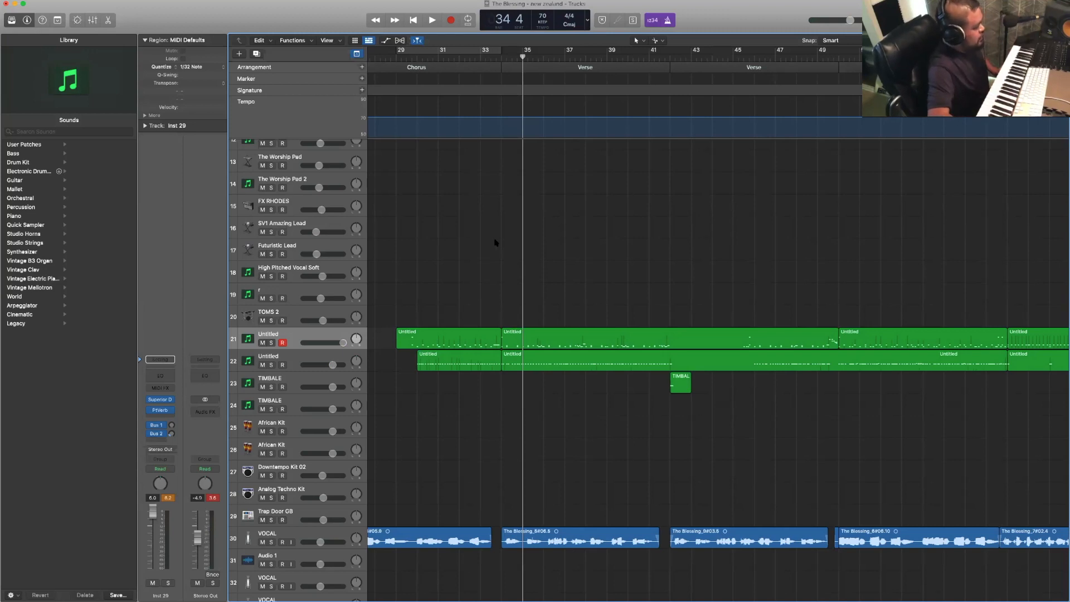
- Select the PIANO region that starts at the Verse and play the song from bar 33
{"action": "scroll", "coordinate": [498, 241], "scroll_direction": "up", "scroll_amount": 10}
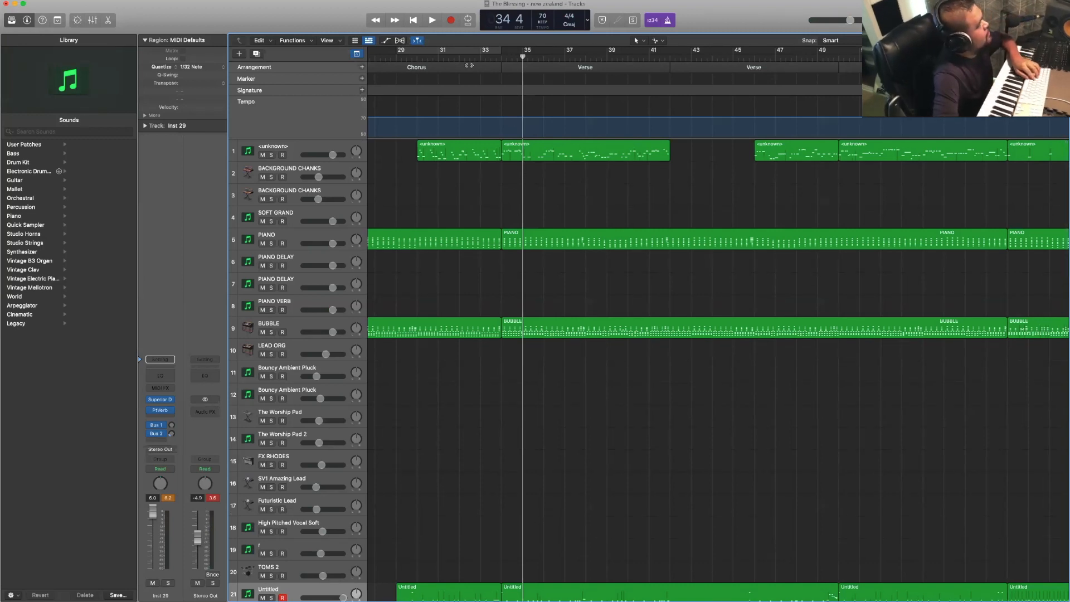
{"action": "left_click", "coordinate": [481, 57]}
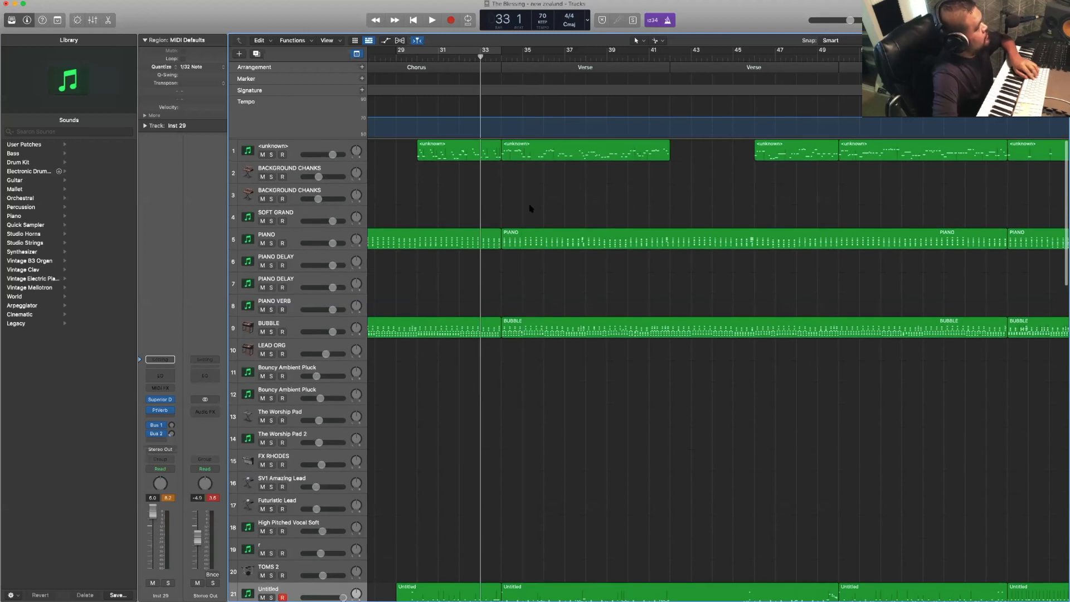
{"action": "left_click", "coordinate": [545, 244]}
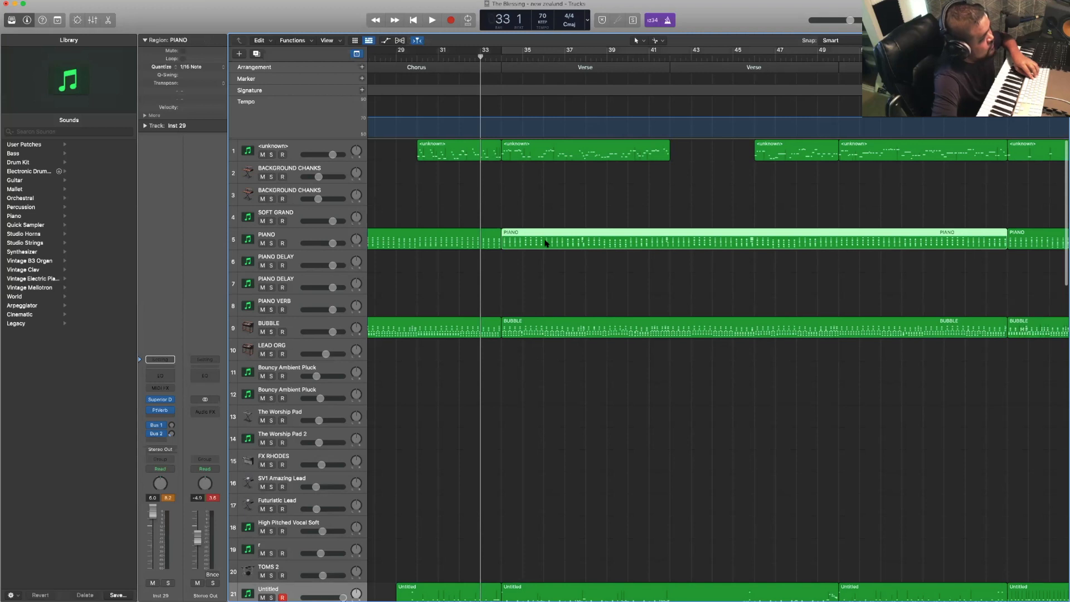
{"action": "scroll", "coordinate": [561, 261], "scroll_direction": "right", "scroll_amount": 1}
{"action": "left_click", "coordinate": [598, 225]}
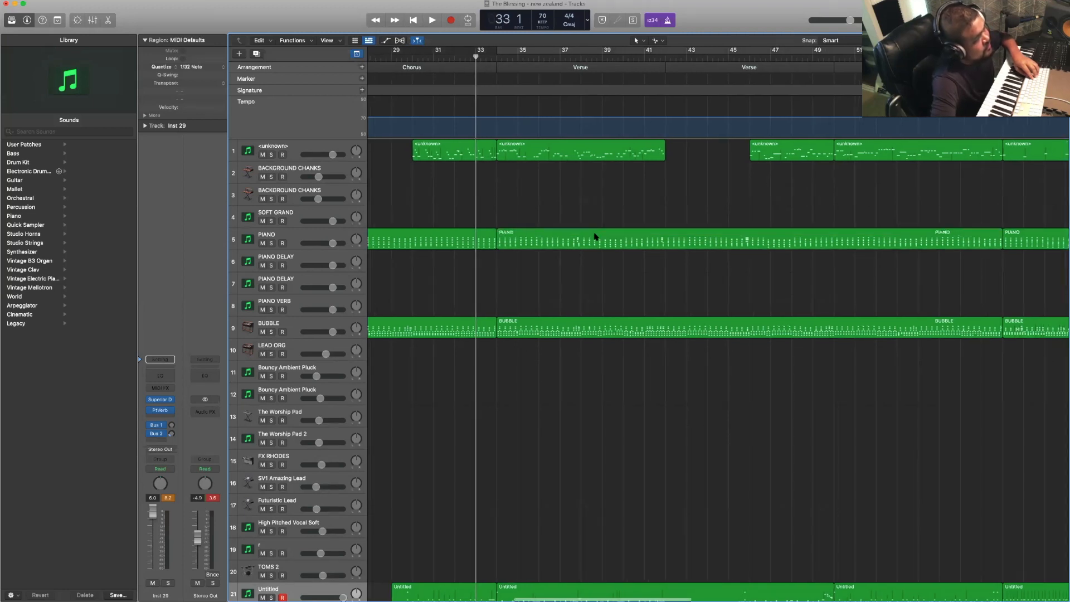
{"action": "left_click", "coordinate": [595, 237]}
{"action": "scroll", "coordinate": [594, 237], "scroll_direction": "right", "scroll_amount": 3}
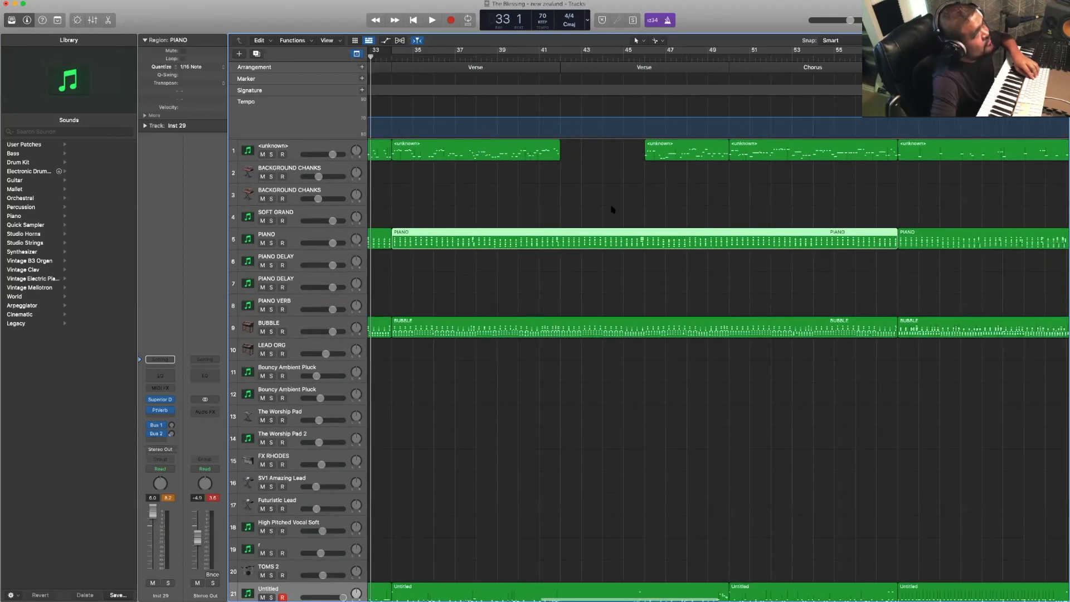
{"action": "scroll", "coordinate": [620, 197], "scroll_direction": "right", "scroll_amount": 2}
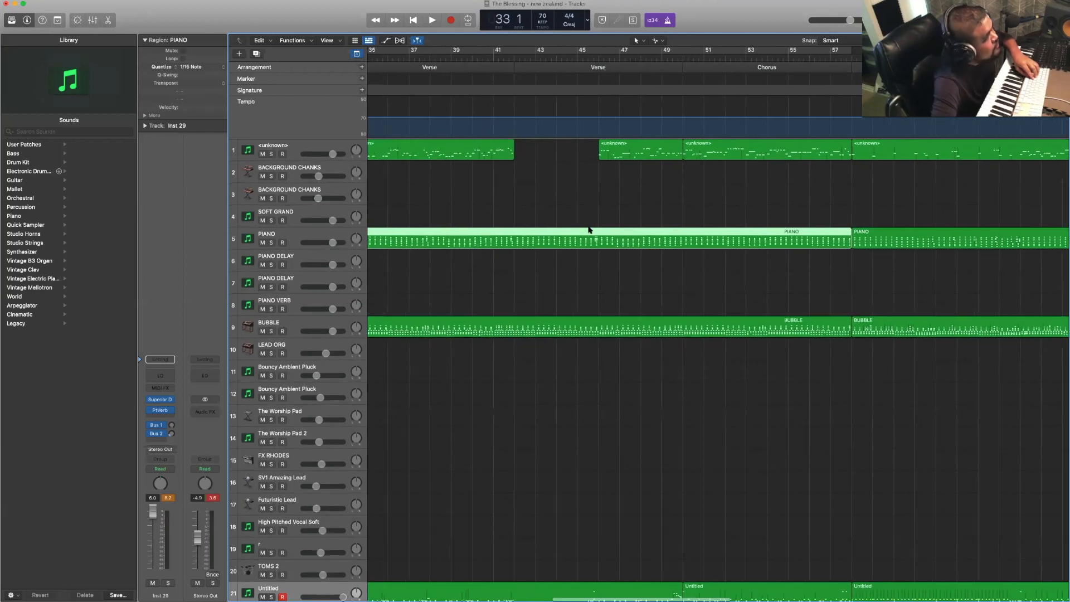
{"action": "scroll", "coordinate": [587, 228], "scroll_direction": "left", "scroll_amount": 6}
{"action": "key", "text": "space"}
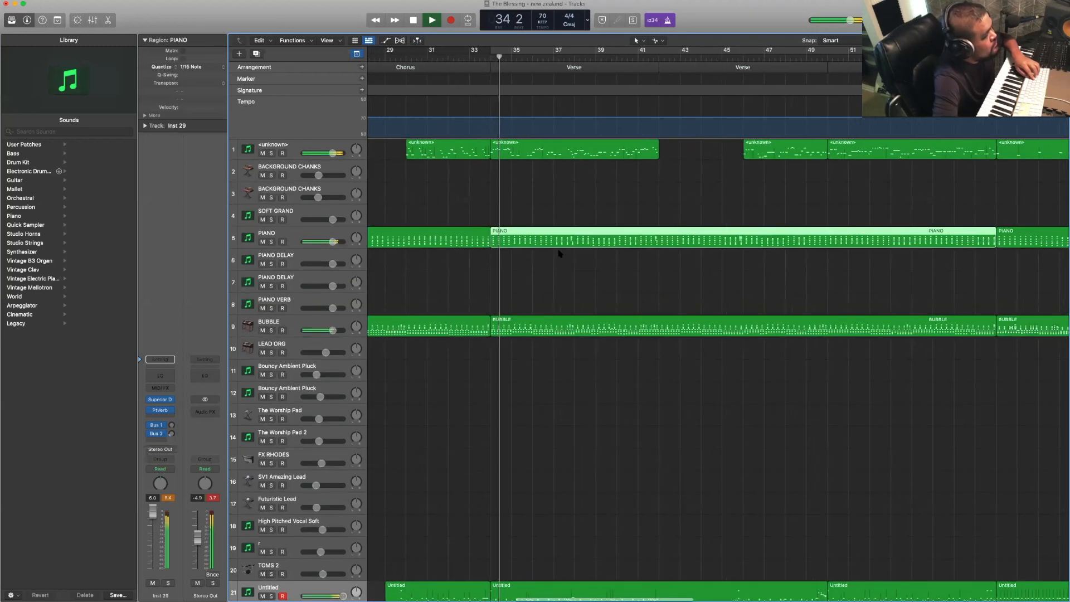
- Delete the Softpad 1 region under the Chorus at bar 26 on track 54
{"action": "scroll", "coordinate": [560, 256], "scroll_direction": "left", "scroll_amount": 5}
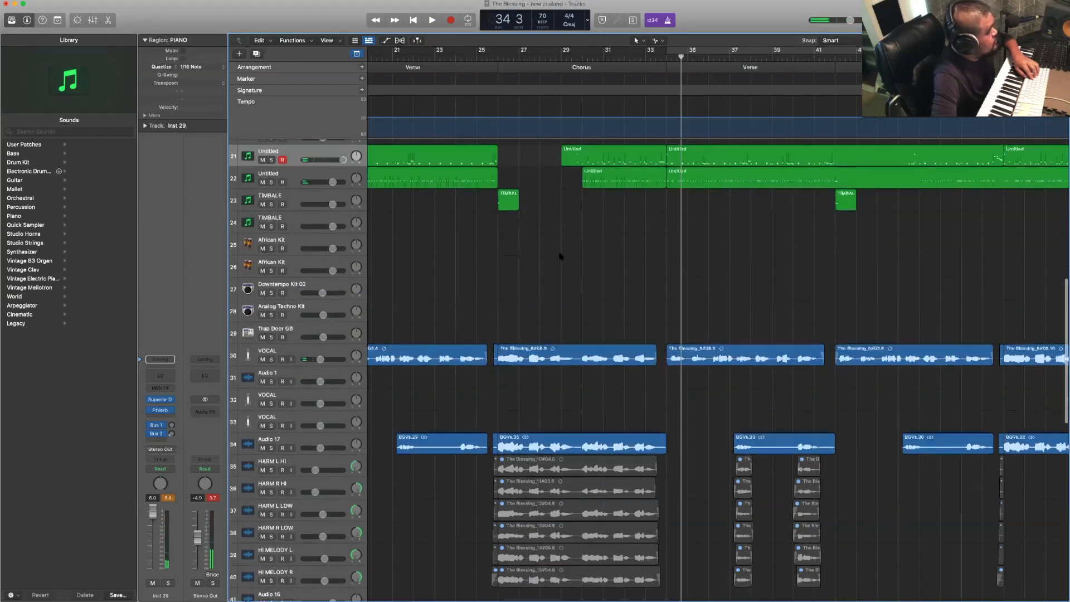
{"action": "scroll", "coordinate": [560, 255], "scroll_direction": "up", "scroll_amount": 10}
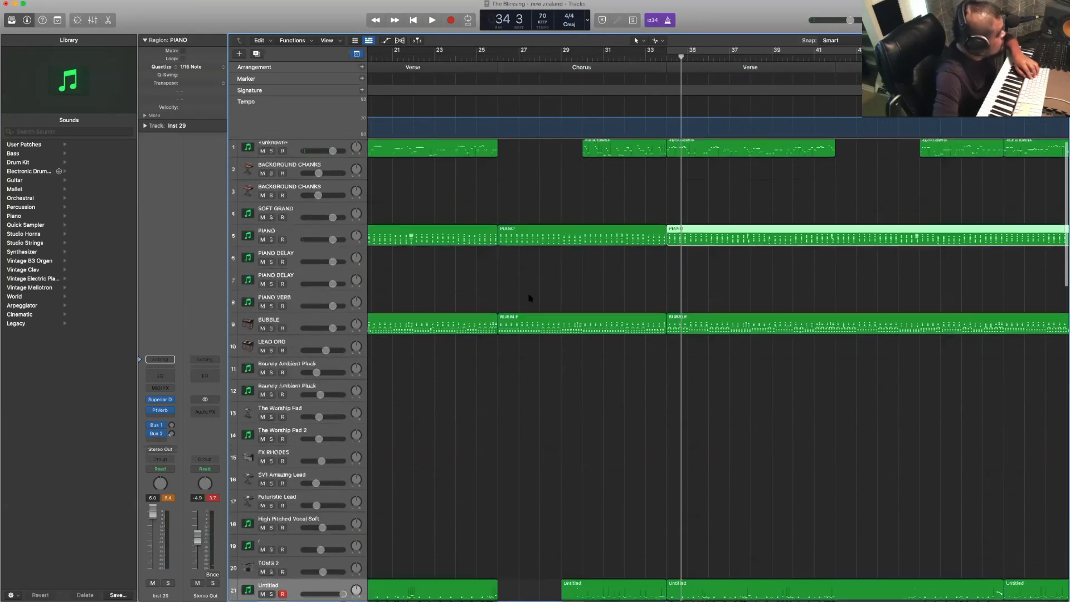
{"action": "scroll", "coordinate": [530, 298], "scroll_direction": "down", "scroll_amount": 7}
{"action": "scroll", "coordinate": [530, 297], "scroll_direction": "down", "scroll_amount": 15}
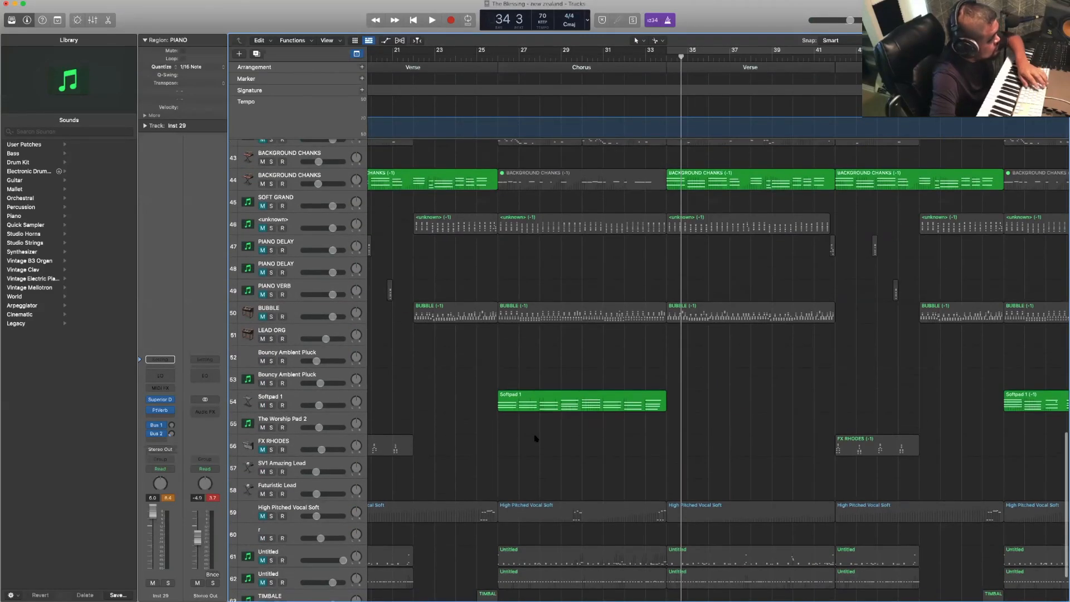
{"action": "left_click", "coordinate": [555, 402]}
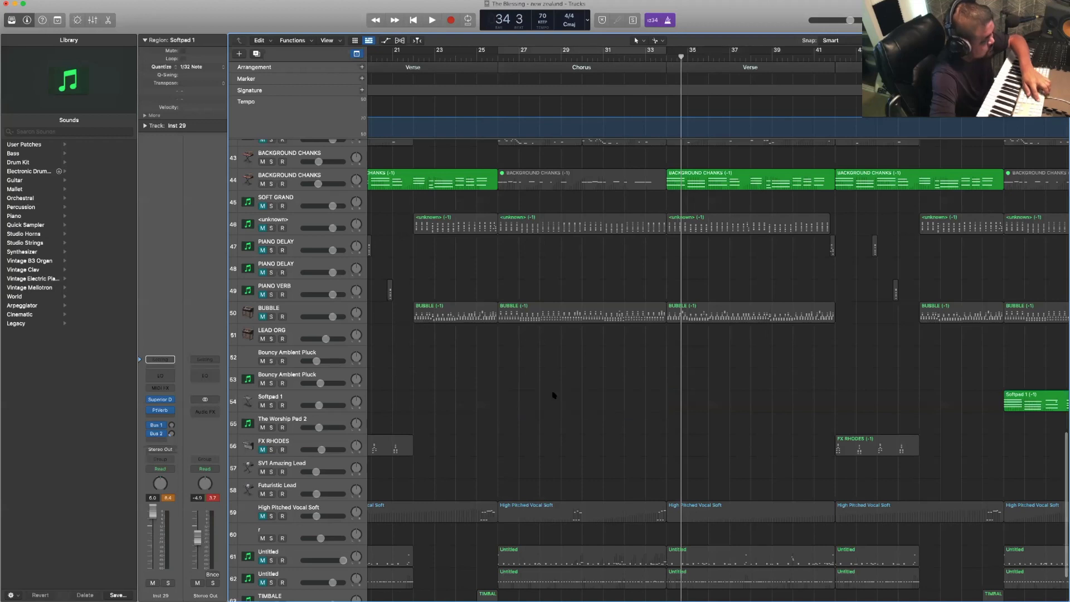
- Split the long PIANO region on track 5 at bar 50, where the second Chorus starts
{"action": "scroll", "coordinate": [553, 395], "scroll_direction": "up", "scroll_amount": 20}
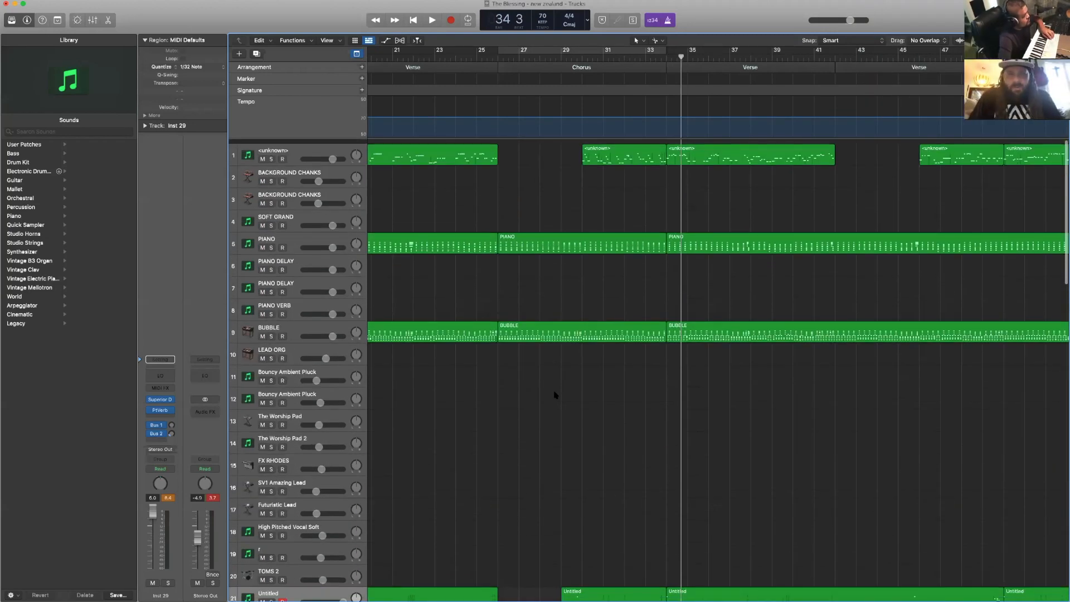
{"action": "scroll", "coordinate": [555, 395], "scroll_direction": "right", "scroll_amount": 2}
{"action": "scroll", "coordinate": [555, 395], "scroll_direction": "right", "scroll_amount": 10}
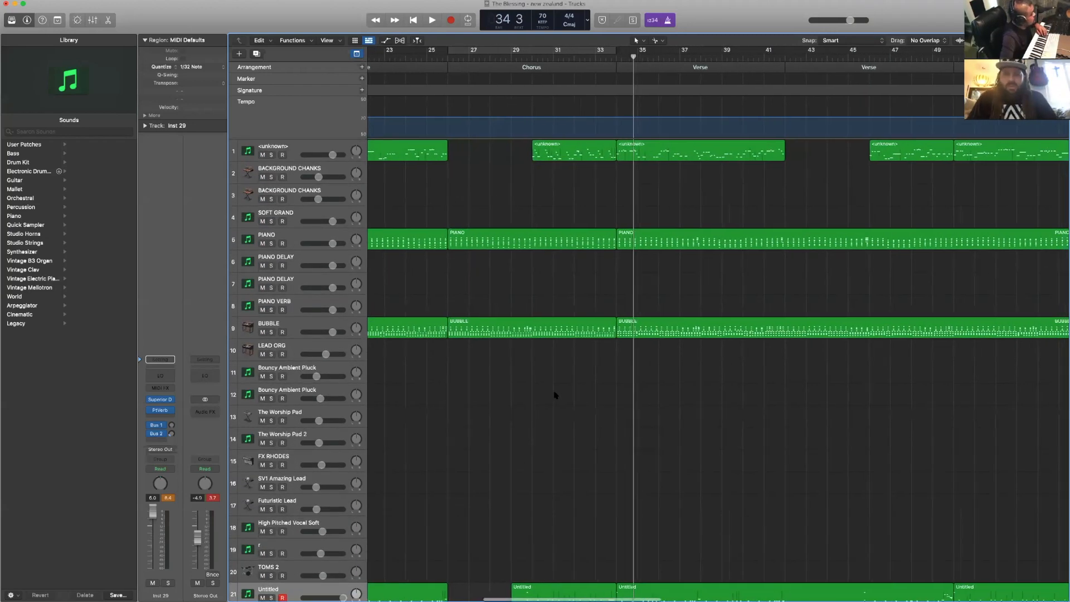
{"action": "scroll", "coordinate": [554, 395], "scroll_direction": "right", "scroll_amount": 3}
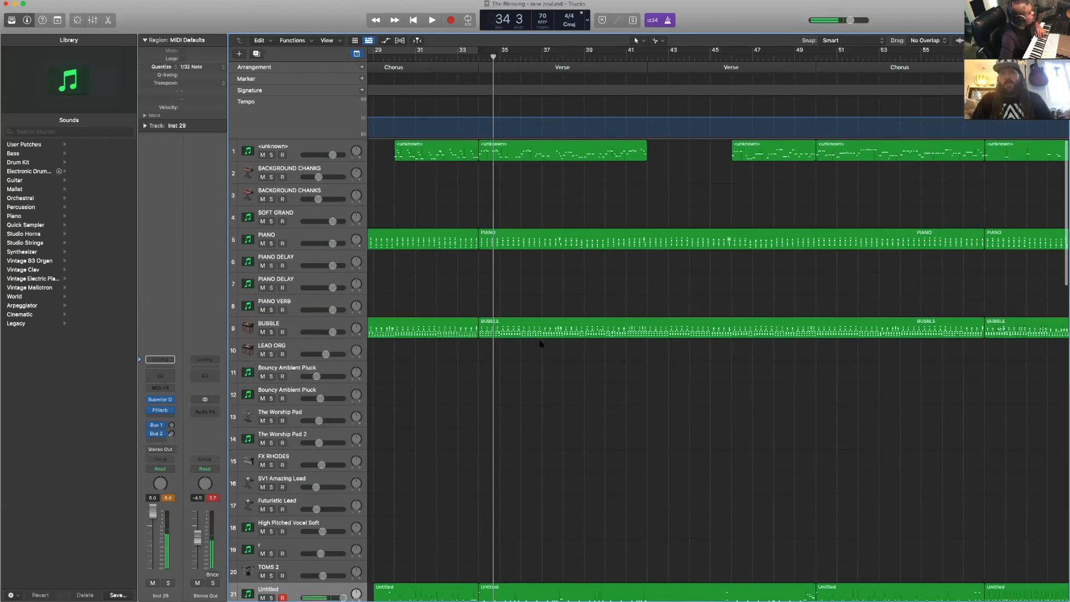
{"action": "scroll", "coordinate": [530, 298], "scroll_direction": "right", "scroll_amount": 4}
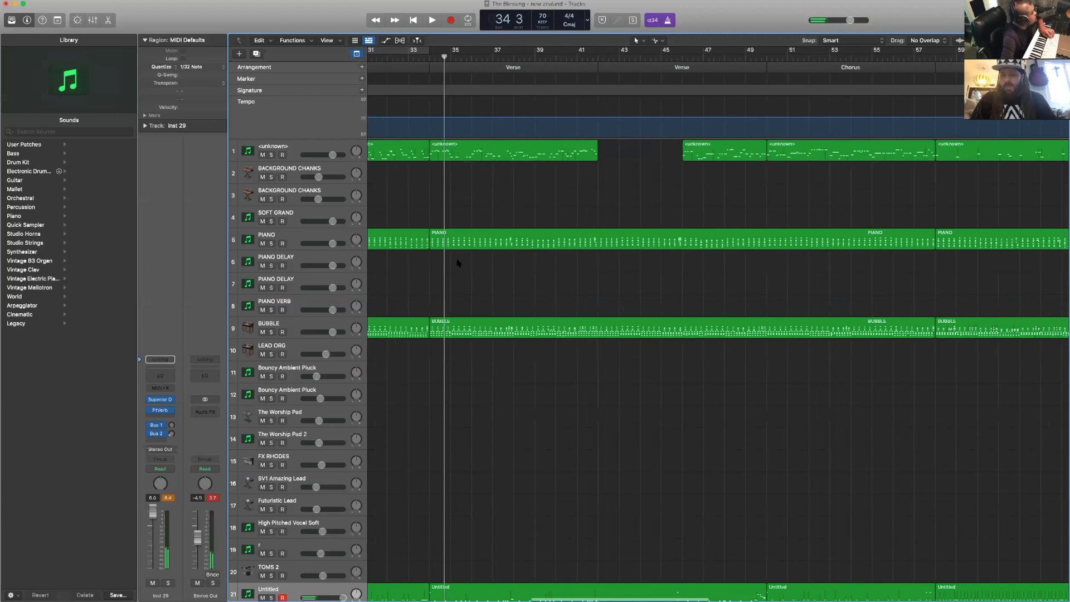
{"action": "left_click", "coordinate": [331, 239]}
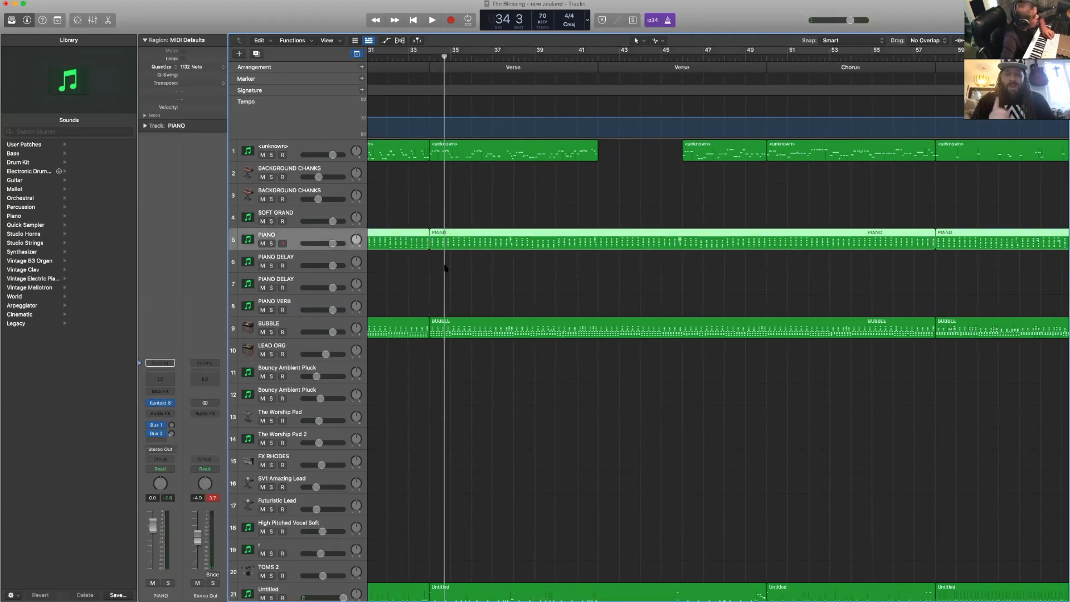
{"action": "left_click", "coordinate": [482, 246]}
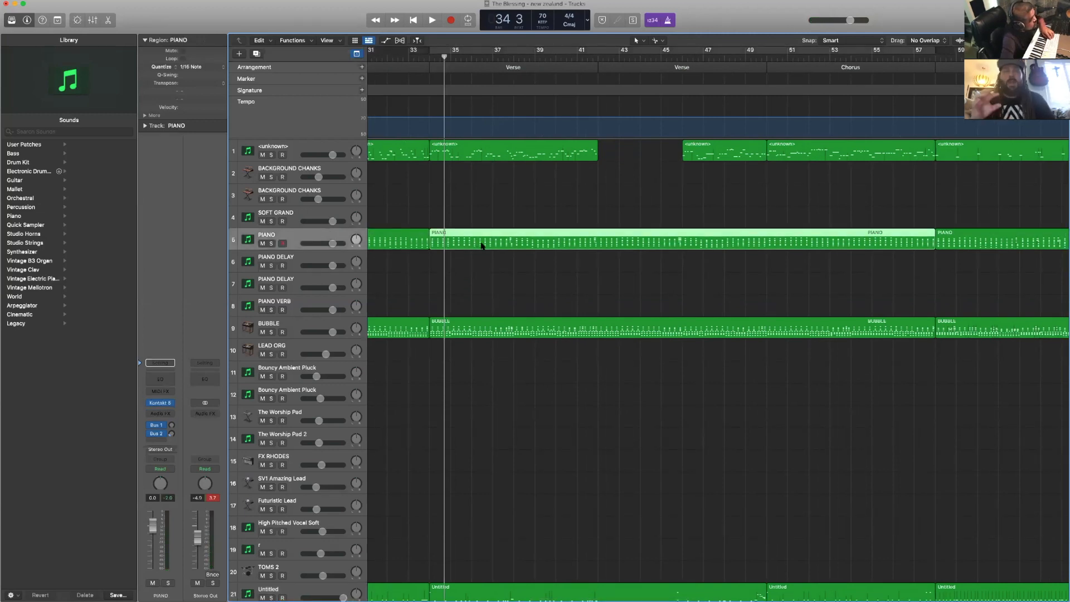
{"action": "scroll", "coordinate": [482, 246], "scroll_direction": "right", "scroll_amount": 8}
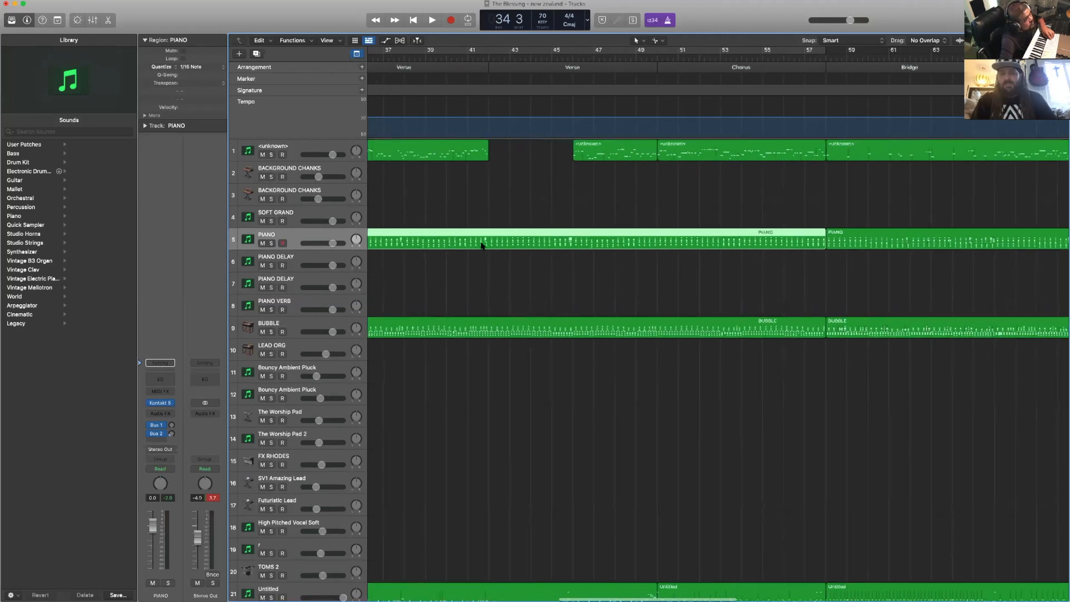
{"action": "scroll", "coordinate": [482, 246], "scroll_direction": "right", "scroll_amount": 8}
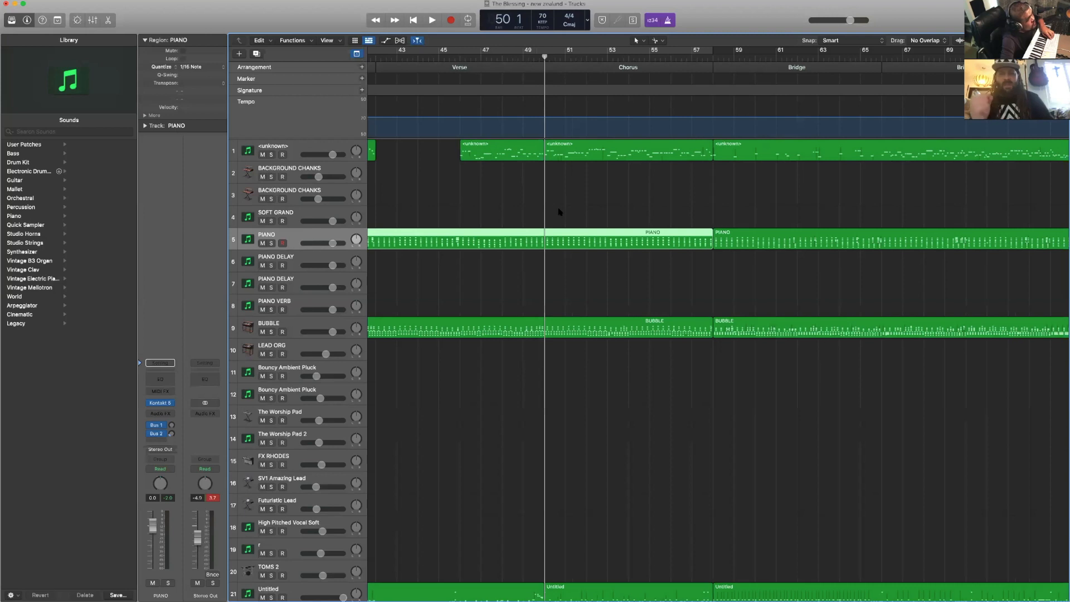
{"action": "scroll", "coordinate": [542, 229], "scroll_direction": "down", "scroll_amount": 1}
{"action": "left_click", "coordinate": [546, 236]}
{"action": "scroll", "coordinate": [502, 270], "scroll_direction": "left", "scroll_amount": 7}
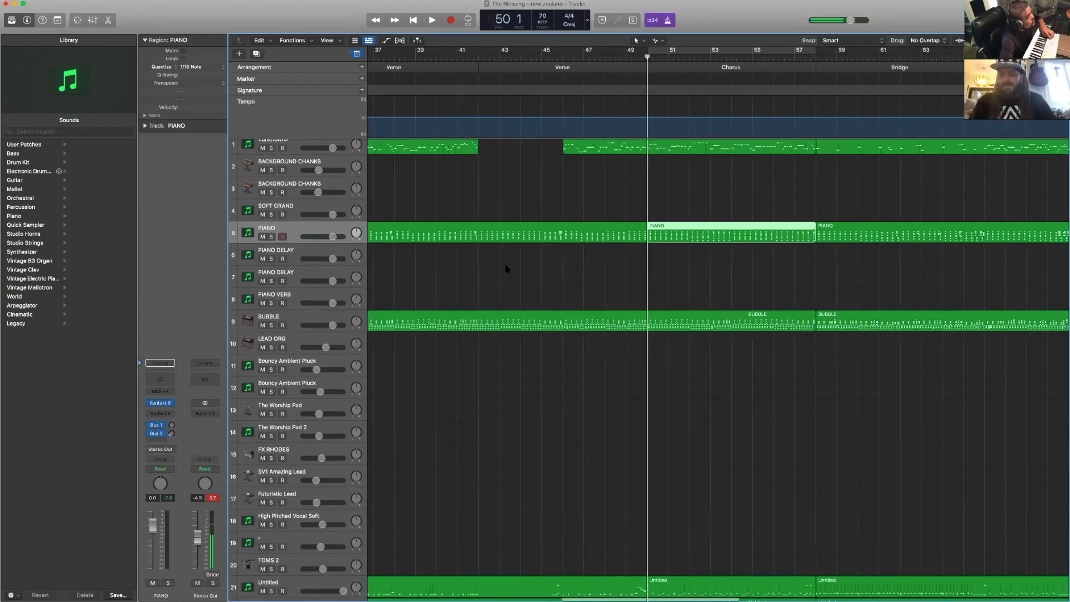
- Delete the PIANO region on track 5 spanning the two Verses from bar 34 to bar 50
{"action": "scroll", "coordinate": [505, 266], "scroll_direction": "left", "scroll_amount": 10}
{"action": "left_click", "coordinate": [516, 206]}
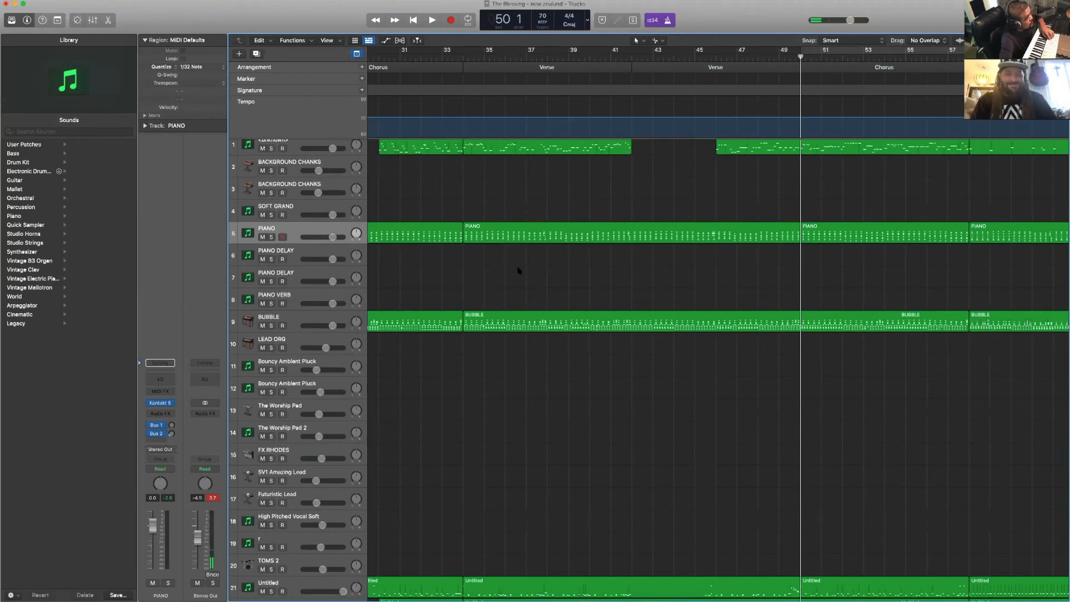
{"action": "left_click", "coordinate": [521, 236]}
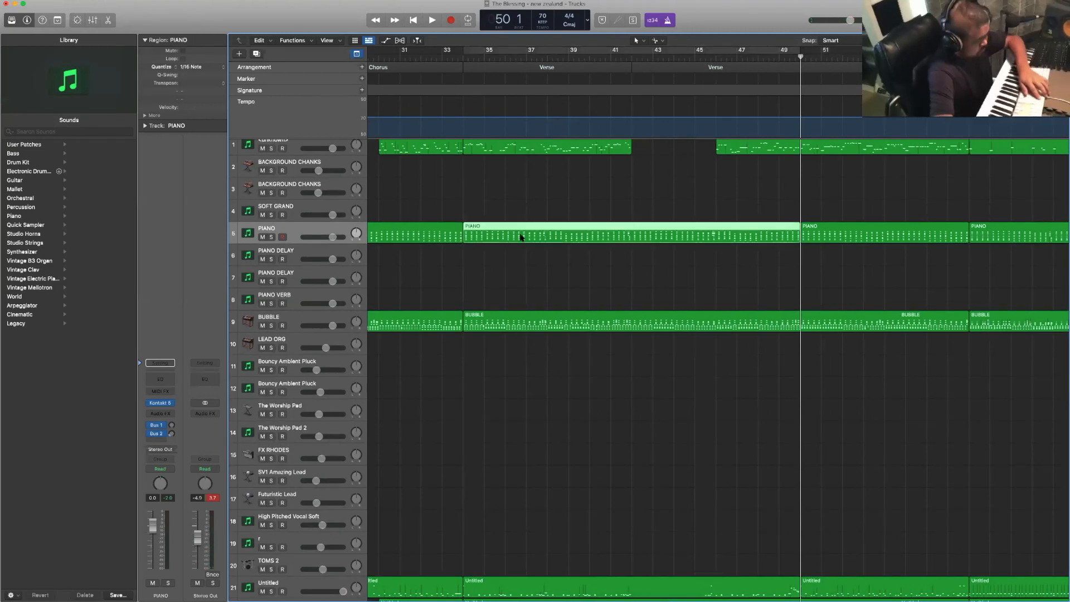
{"action": "key", "text": "Delete"}
- Move the short piece at the end of the first Chorus's PIANO part down to the PIANO DELAY track 6
{"action": "scroll", "coordinate": [511, 235], "scroll_direction": "left", "scroll_amount": 2}
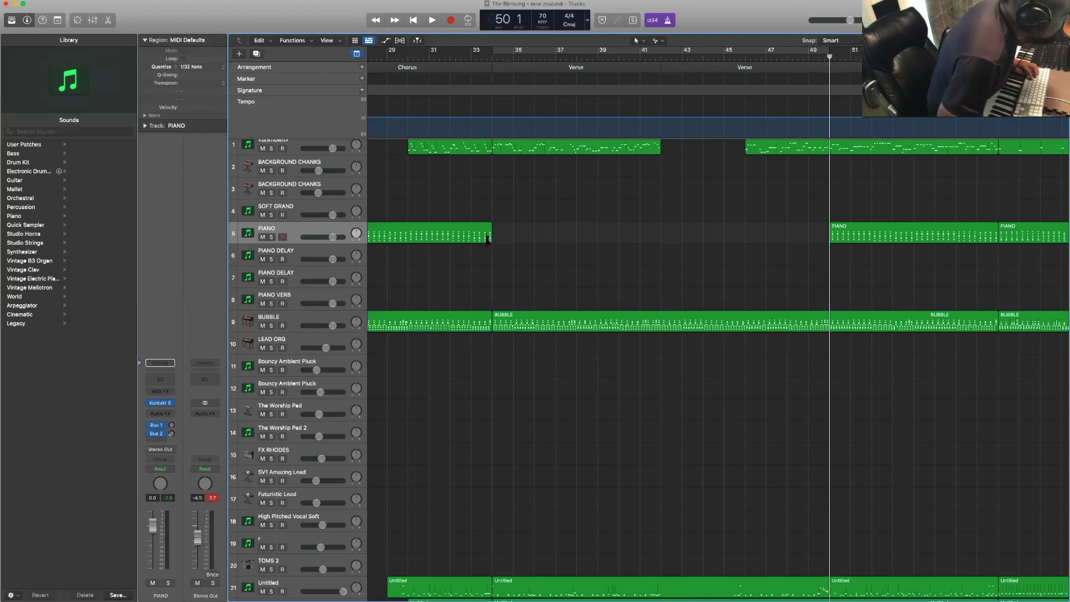
{"action": "left_click", "coordinate": [486, 239]}
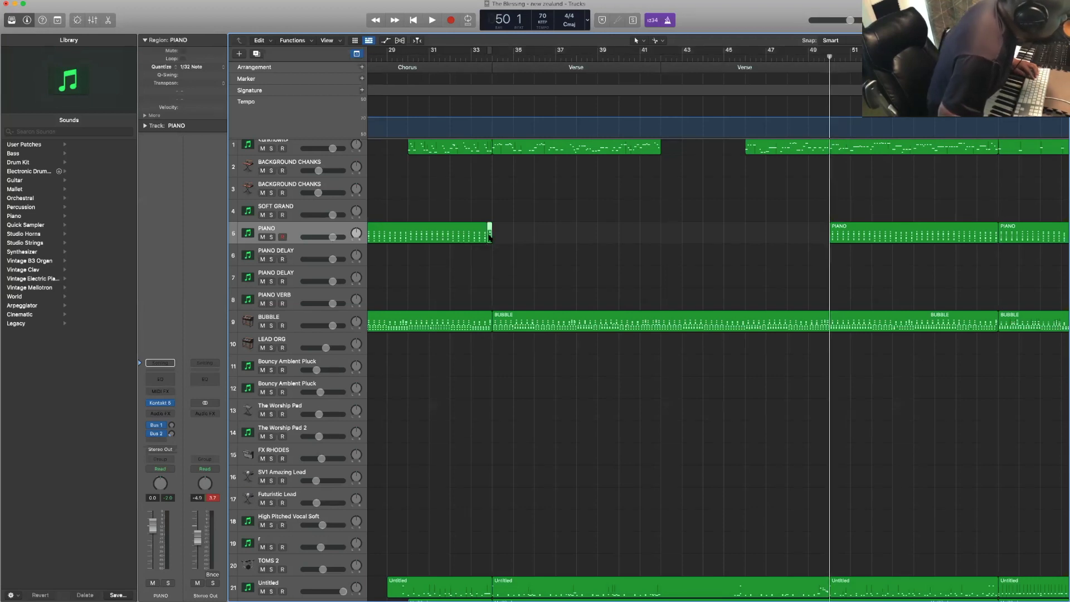
{"action": "left_click_drag", "start_coordinate": [490, 233], "coordinate": [490, 254]}
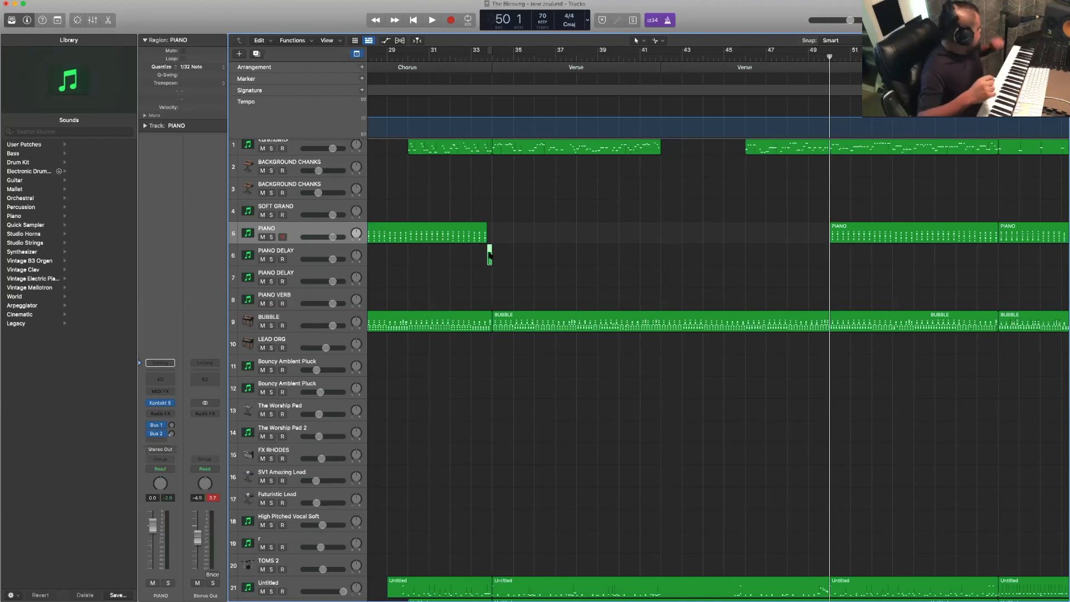
- Play from bar 33 and record a short piano part at bar 38 on the PIANO DELAY track 6
{"action": "left_click", "coordinate": [460, 58]}
{"action": "key", "text": "space"}
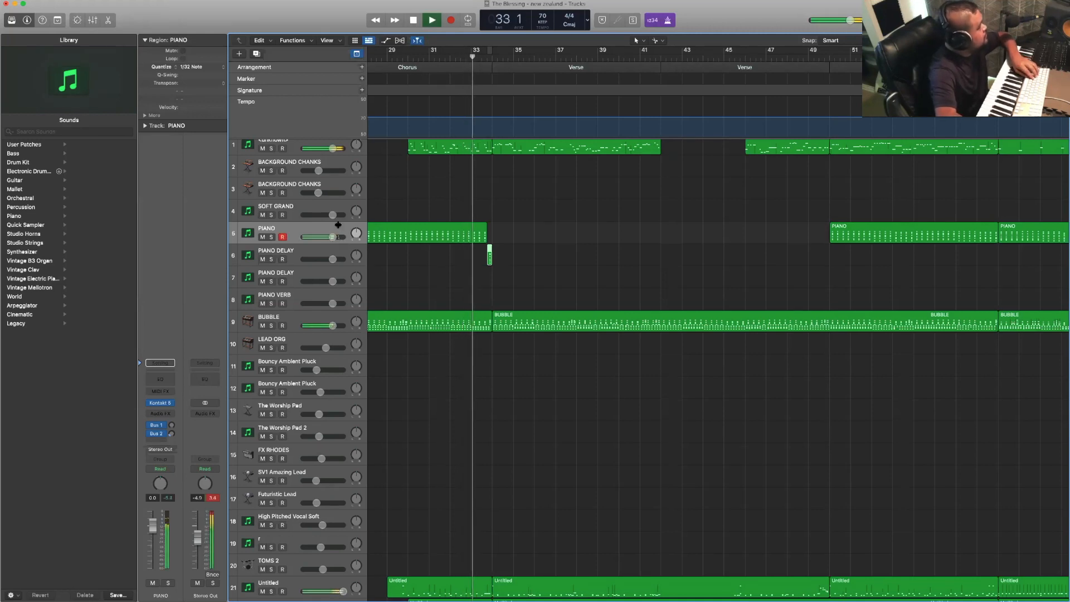
{"action": "left_click", "coordinate": [324, 248]}
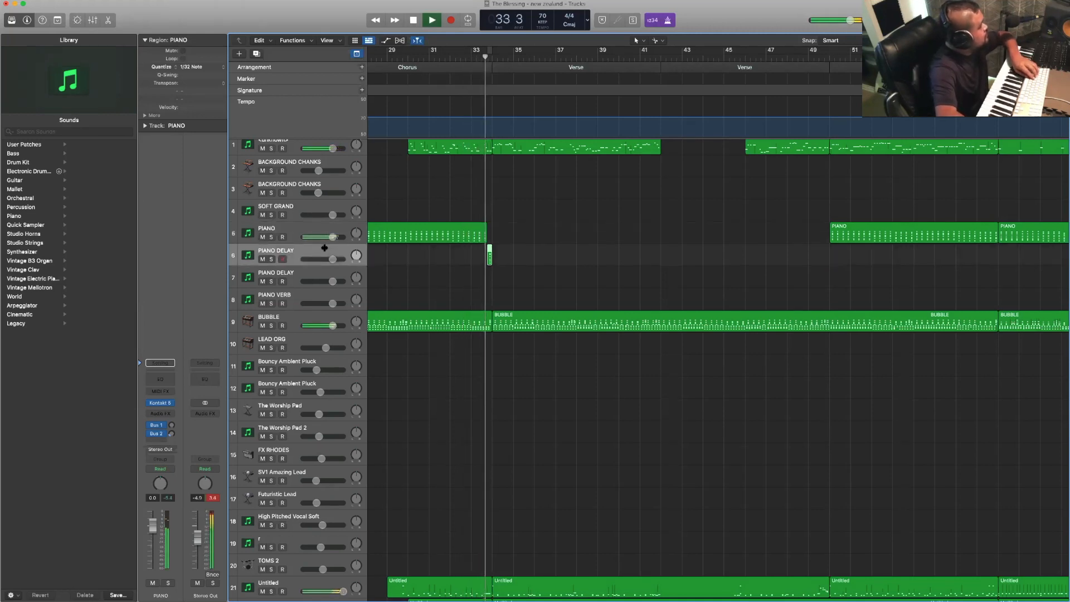
{"action": "scroll", "coordinate": [453, 268], "scroll_direction": "right", "scroll_amount": 5}
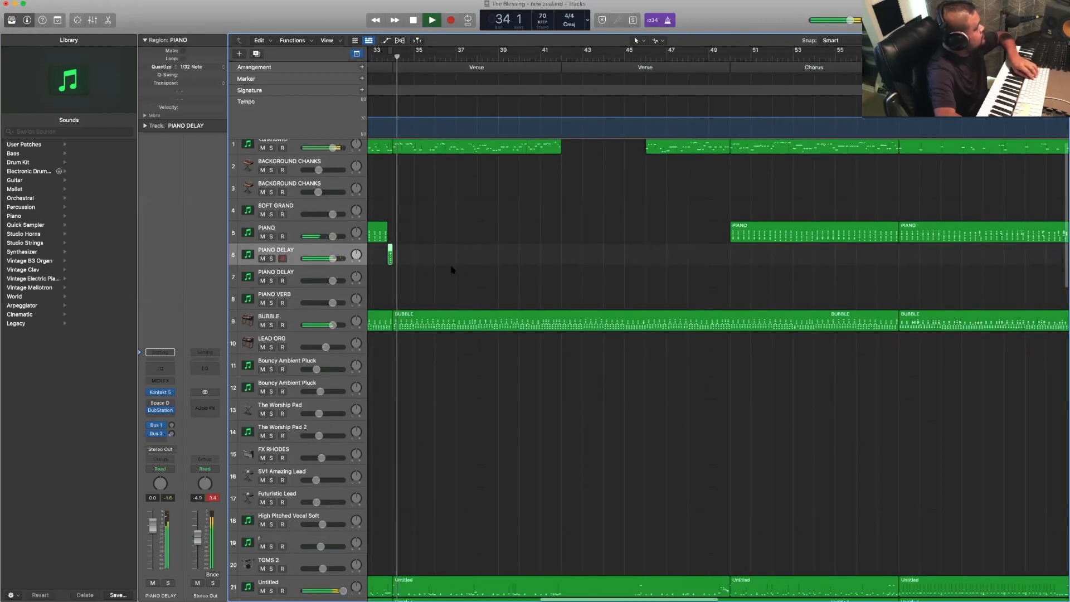
{"action": "left_click", "coordinate": [435, 276]}
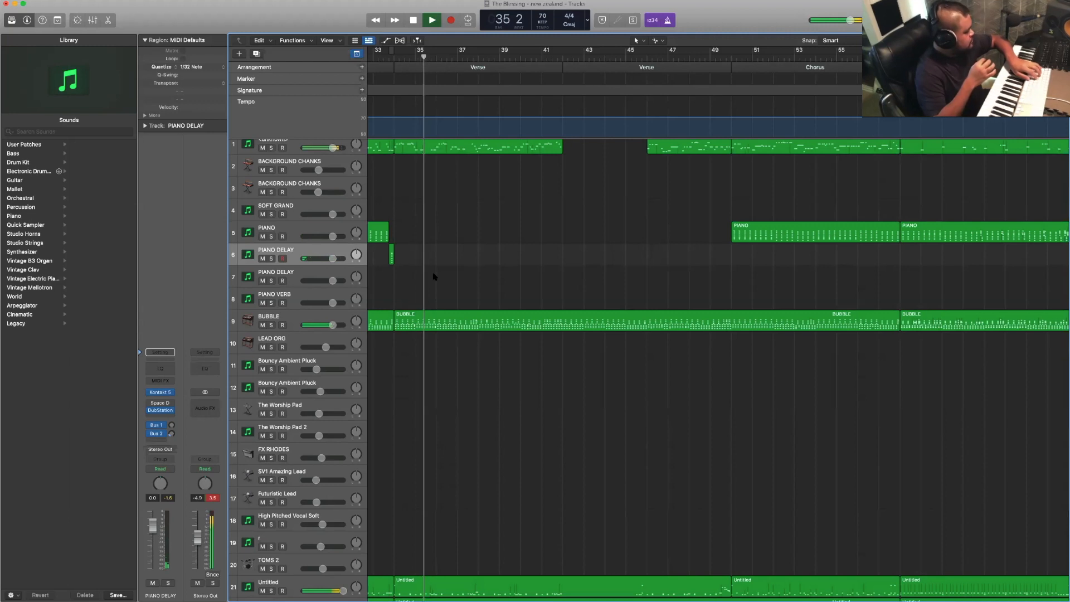
{"action": "key", "text": "r"}
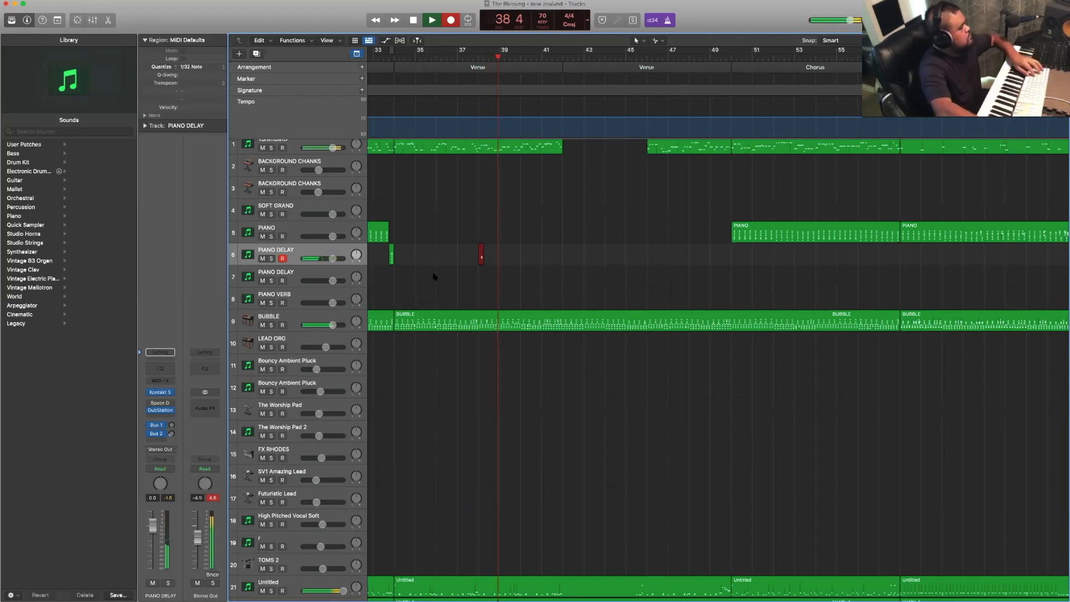
{"action": "scroll", "coordinate": [434, 277], "scroll_direction": "left", "scroll_amount": 3}
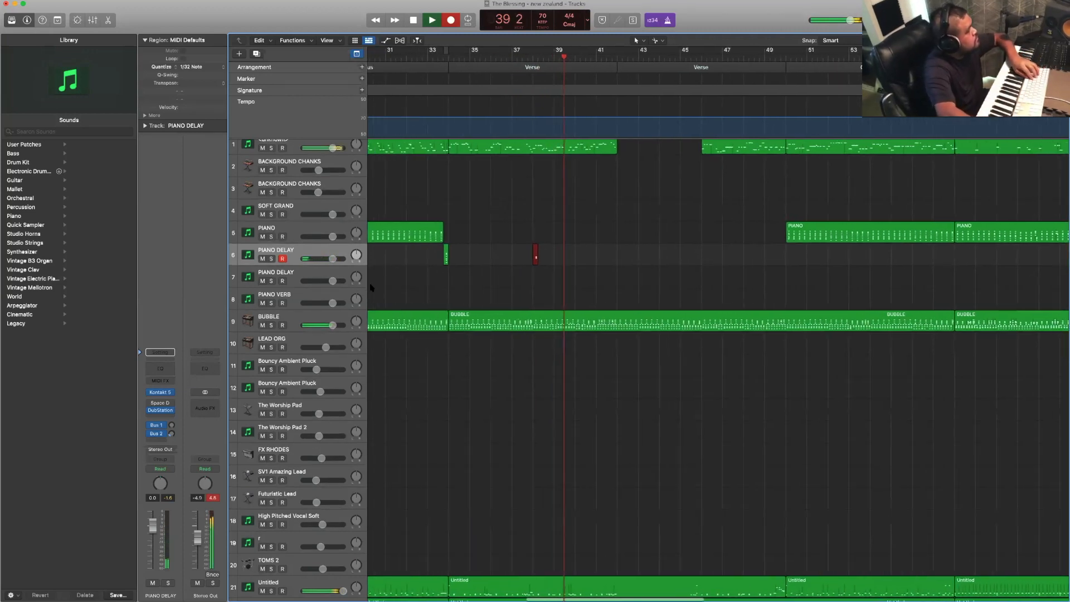
{"action": "key", "text": "space"}
- Record a short piano part leading into bar 42 on the PIANO VERB track 8
{"action": "left_click", "coordinate": [342, 292]}
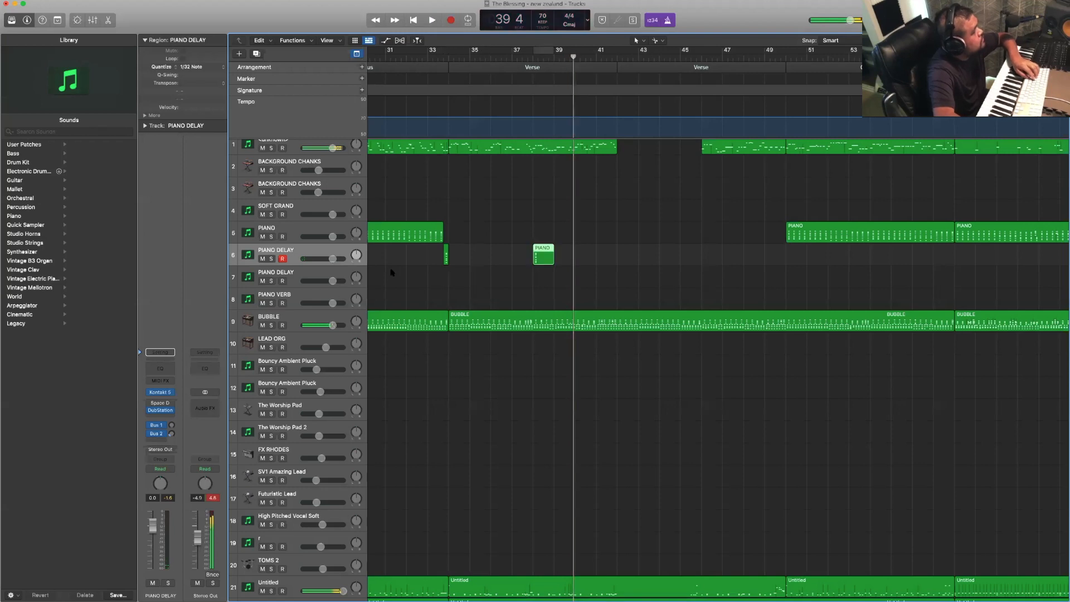
{"action": "key", "text": "space"}
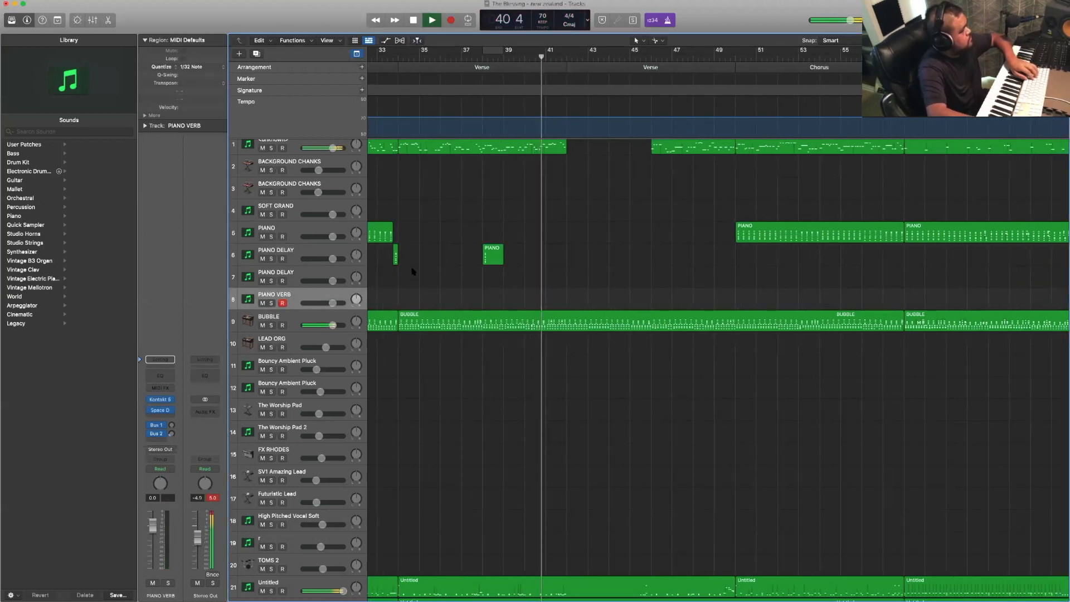
{"action": "key", "text": "r"}
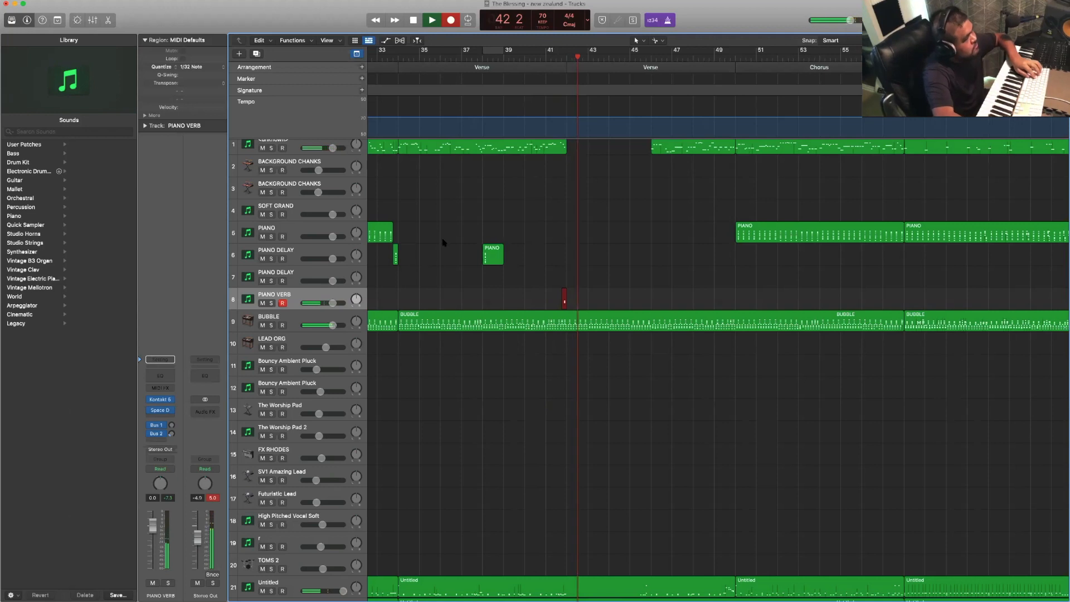
{"action": "key", "text": "space"}
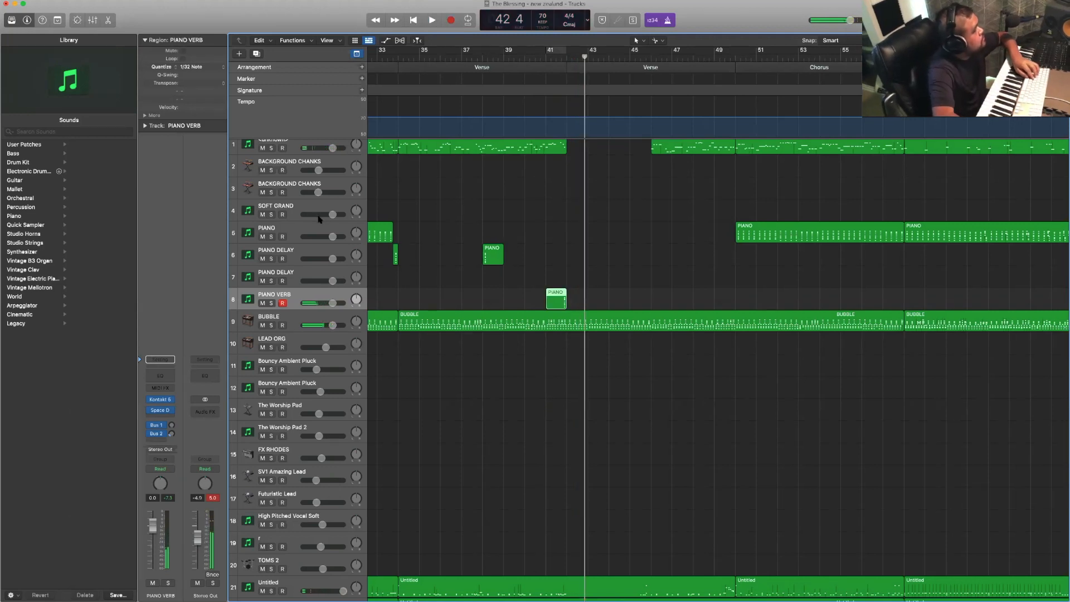
- Record a new part for the Verse from bar 42 to bar 50 on the PIANO track 5
{"action": "left_click", "coordinate": [321, 224]}
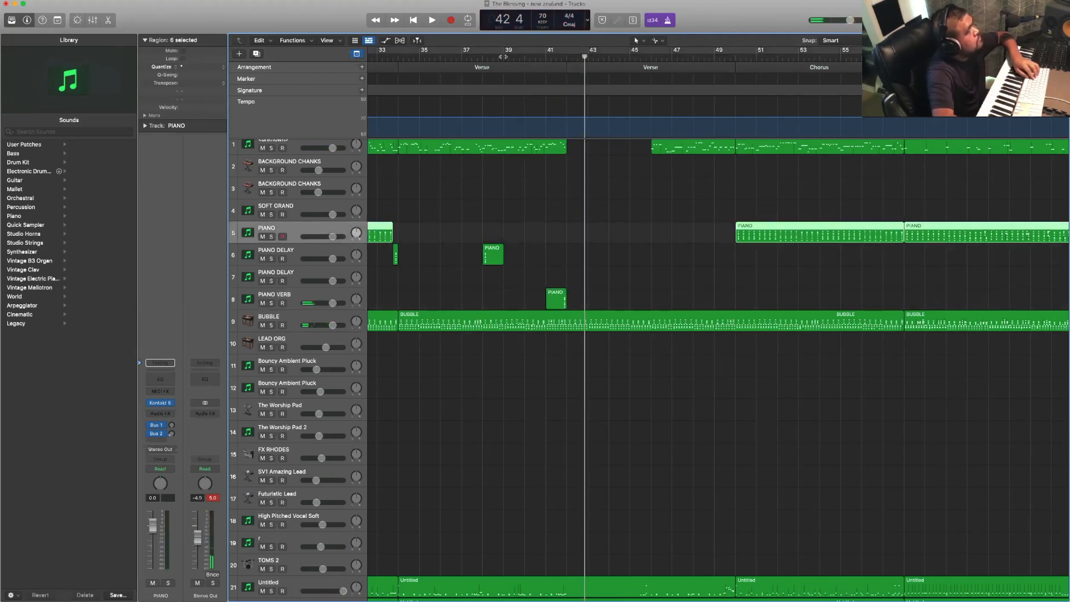
{"action": "key", "text": "space"}
{"action": "left_click", "coordinate": [550, 231]}
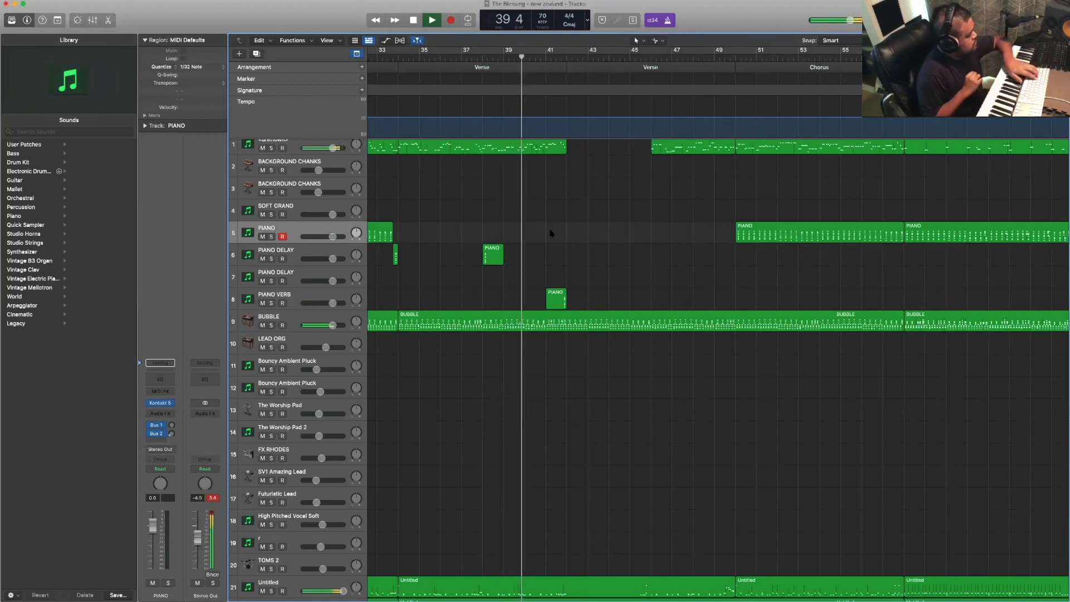
{"action": "key", "text": "r"}
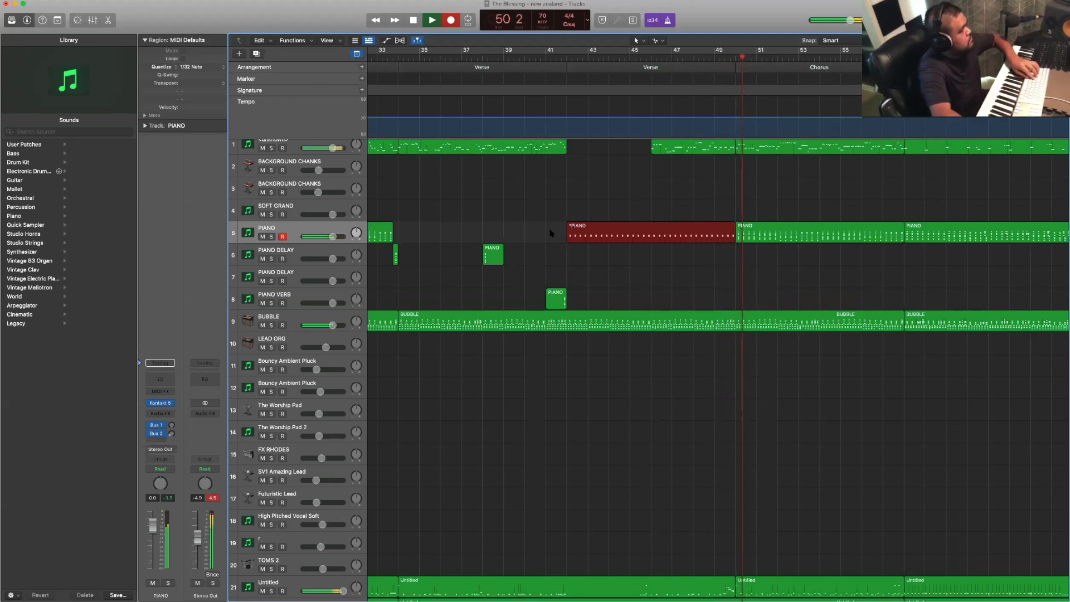
{"action": "scroll", "coordinate": [551, 233], "scroll_direction": "left", "scroll_amount": 3}
{"action": "key", "text": "space"}
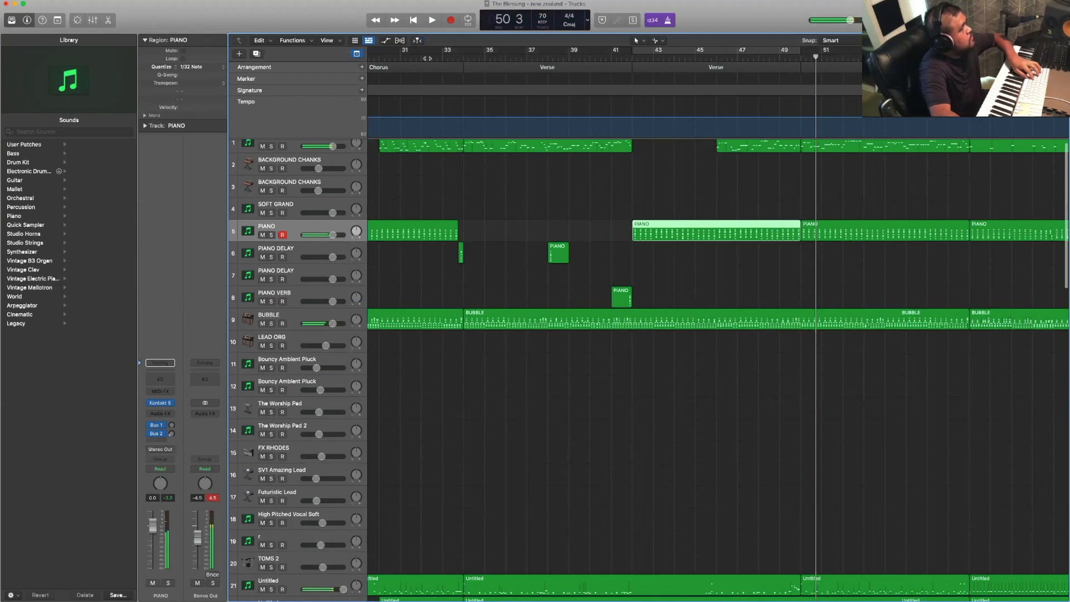
- Play from bar 32 and record a part for the Verse from bar 34 to bar 42 on the FX RHODES track 15
{"action": "left_click", "coordinate": [424, 58]}
{"action": "key", "text": "space"}
{"action": "scroll", "coordinate": [458, 273], "scroll_direction": "down", "scroll_amount": 3}
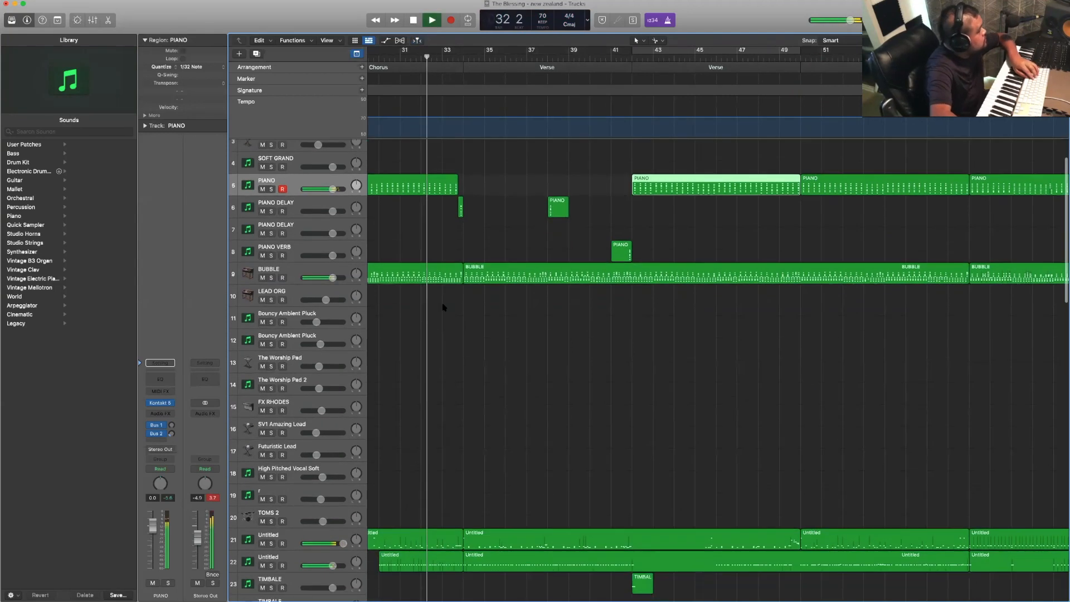
{"action": "scroll", "coordinate": [375, 347], "scroll_direction": "down", "scroll_amount": 1}
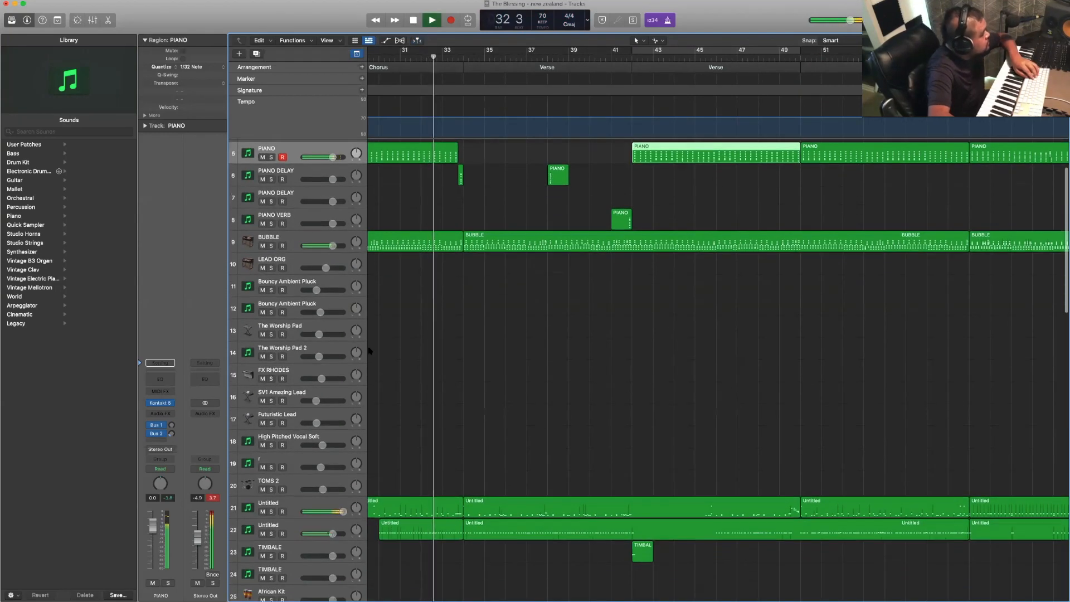
{"action": "left_click", "coordinate": [342, 366]}
{"action": "key", "text": "r"}
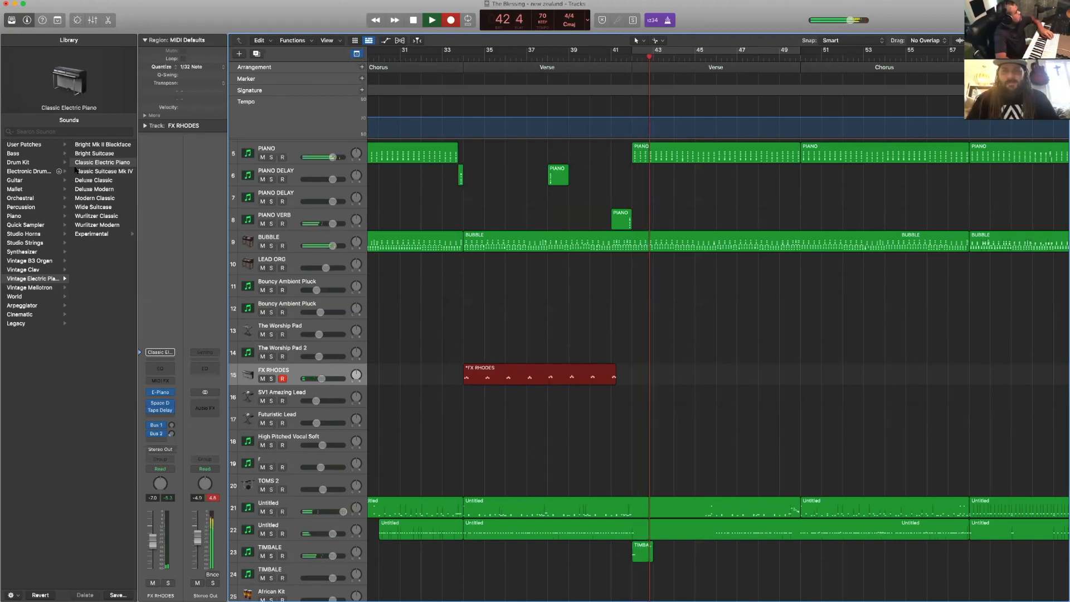
{"action": "key", "text": "space"}
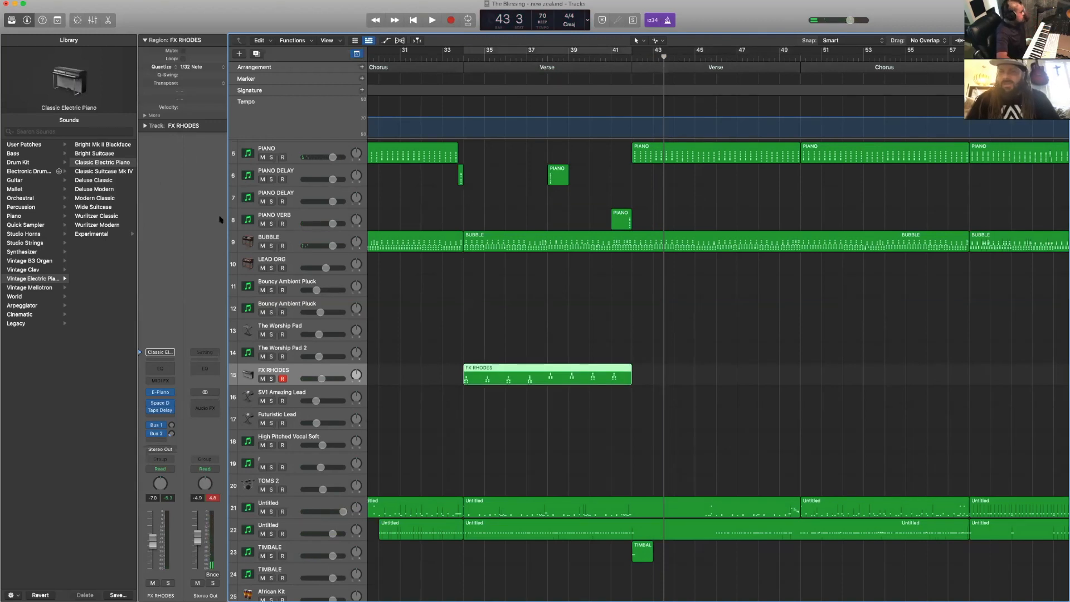
- Select the SOFT GRAND track 4 and play back the arrangement from about bar 41 through the Verse into the Chorus
{"action": "scroll", "coordinate": [468, 281], "scroll_direction": "up", "scroll_amount": 3}
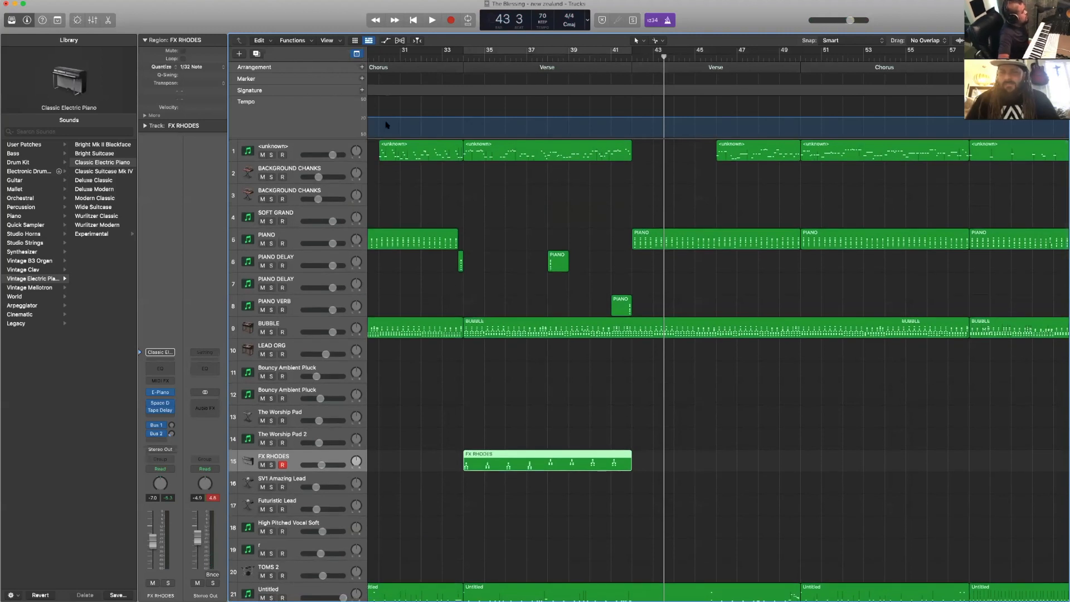
{"action": "left_click", "coordinate": [406, 57]}
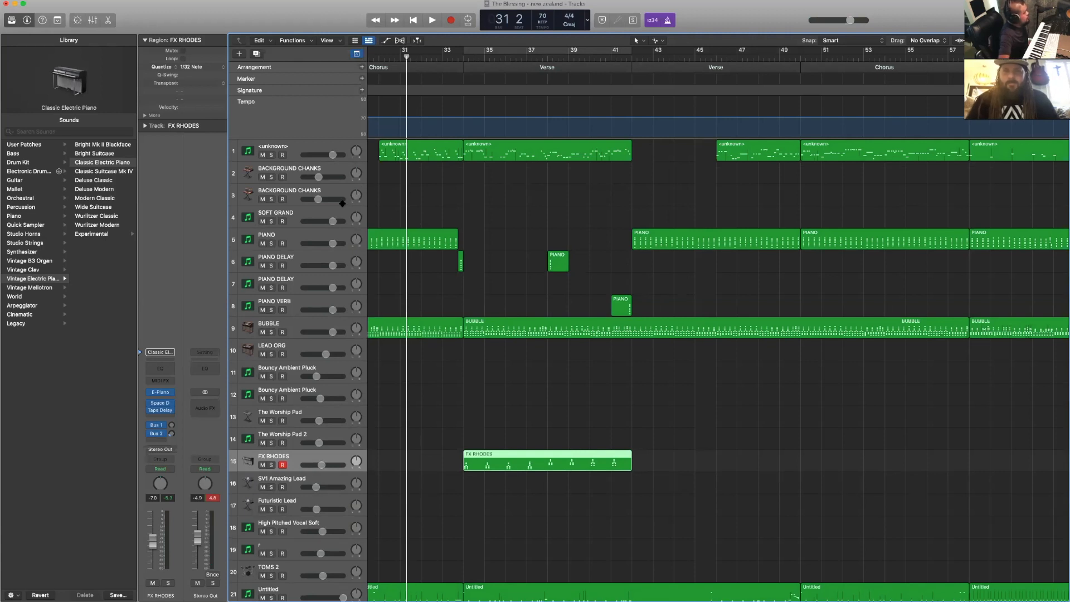
{"action": "left_click", "coordinate": [338, 211]}
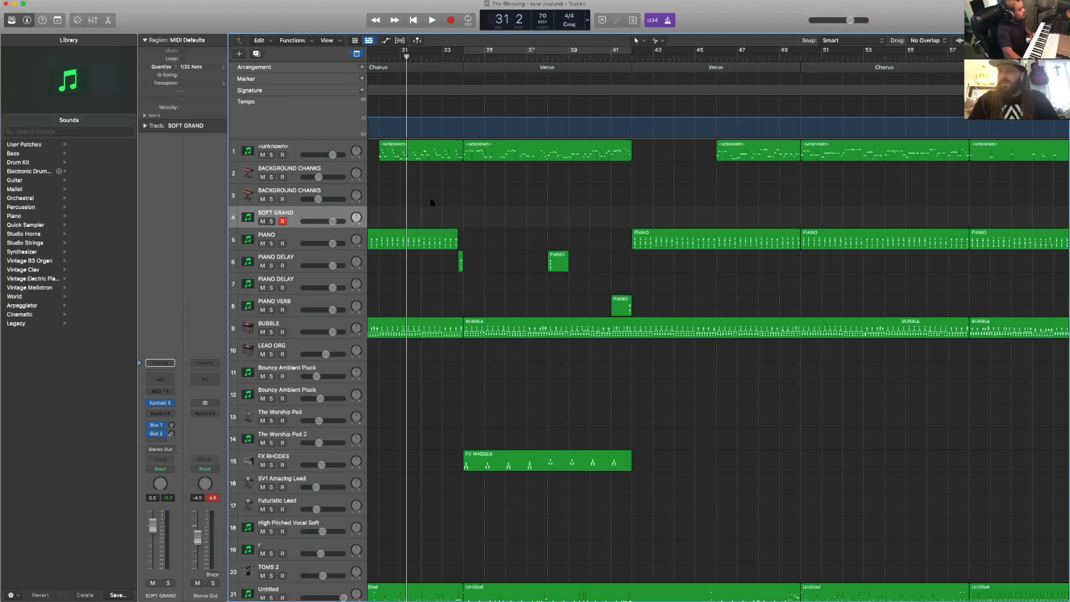
{"action": "scroll", "coordinate": [432, 202], "scroll_direction": "right", "scroll_amount": 3}
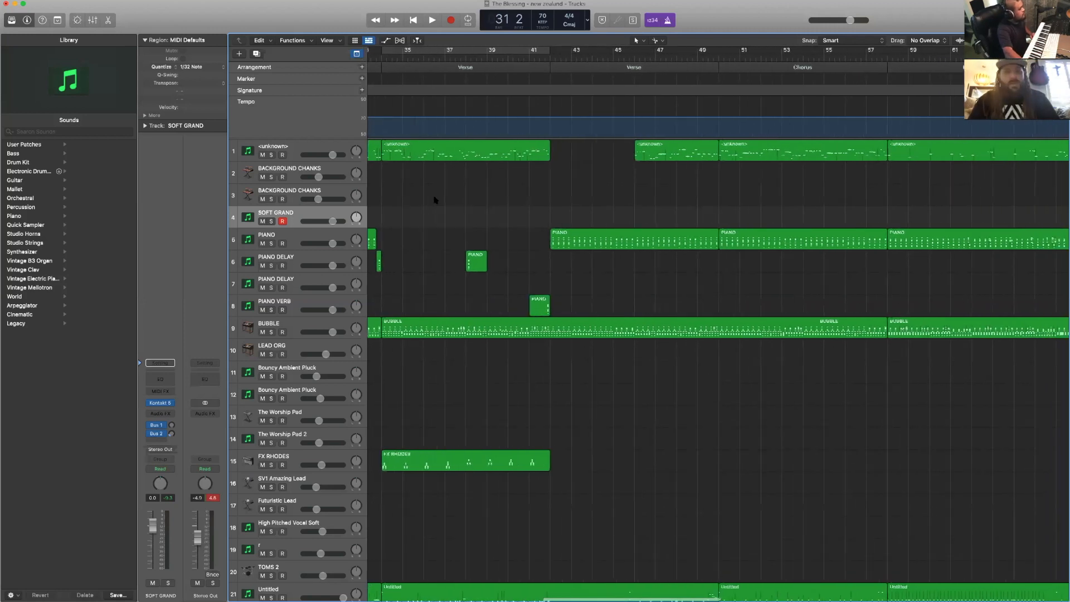
{"action": "left_click", "coordinate": [438, 68]}
{"action": "scroll", "coordinate": [454, 73], "scroll_direction": "right", "scroll_amount": 3}
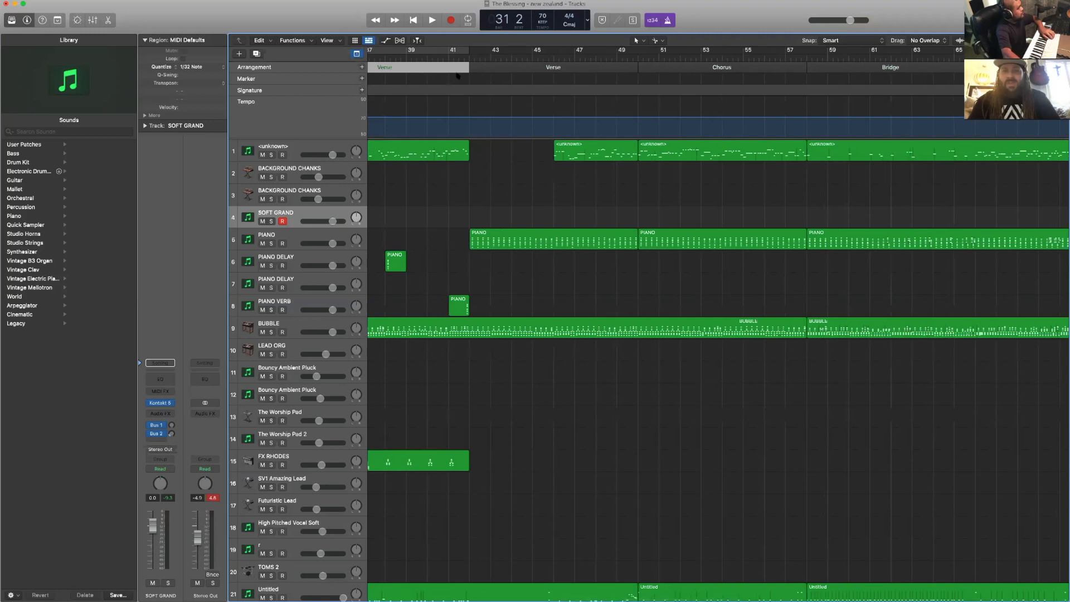
{"action": "double_click", "coordinate": [455, 56]}
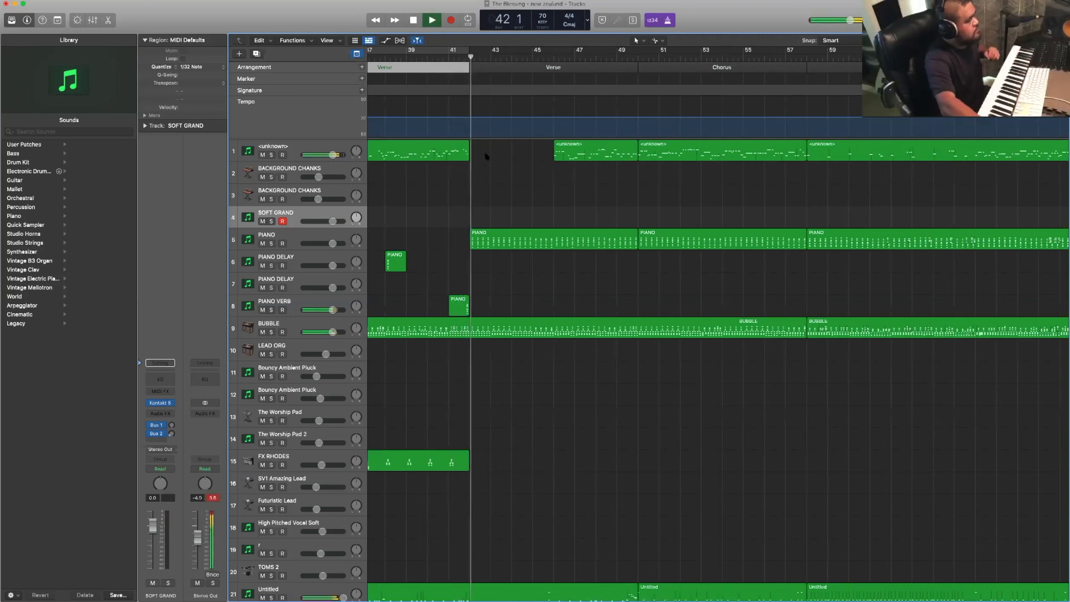
{"action": "scroll", "coordinate": [485, 157], "scroll_direction": "right", "scroll_amount": 1}
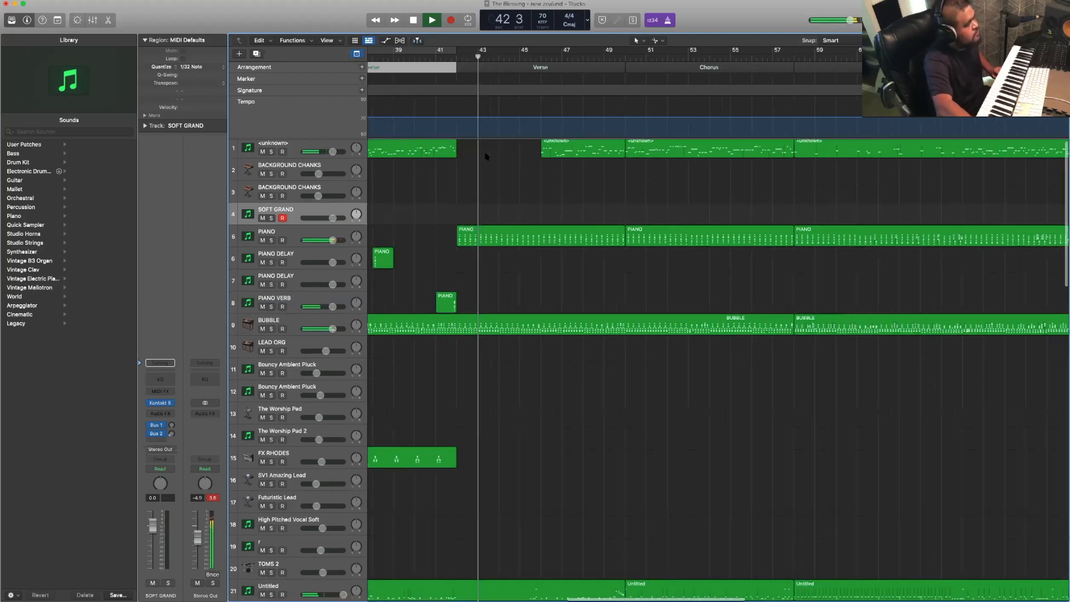
{"action": "scroll", "coordinate": [486, 157], "scroll_direction": "right", "scroll_amount": 3}
{"action": "scroll", "coordinate": [486, 157], "scroll_direction": "right", "scroll_amount": 2}
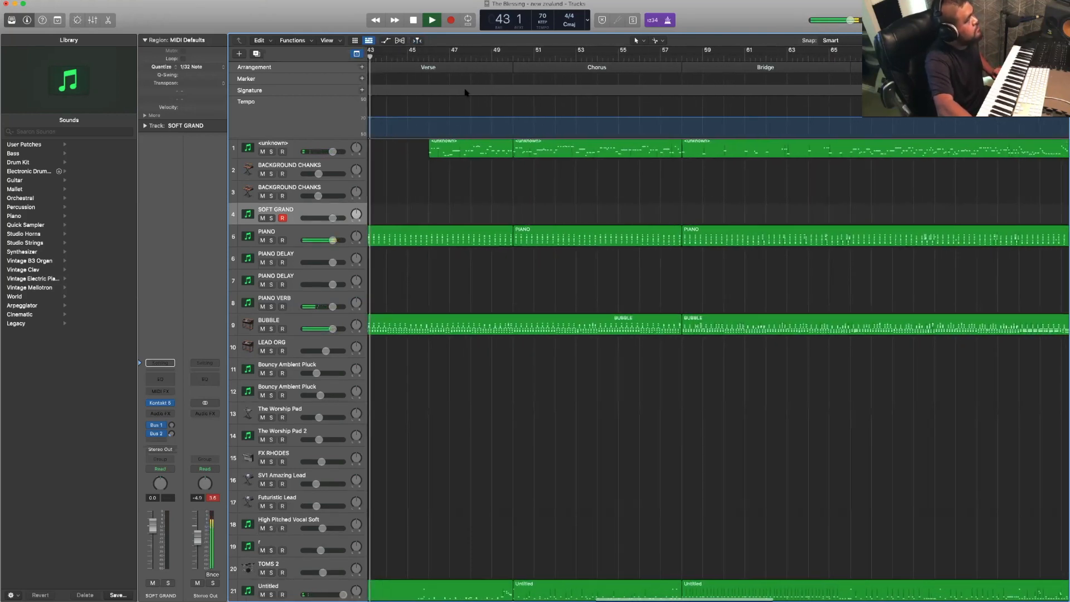
{"action": "scroll", "coordinate": [459, 68], "scroll_direction": "left", "scroll_amount": 1}
{"action": "left_click", "coordinate": [458, 68]}
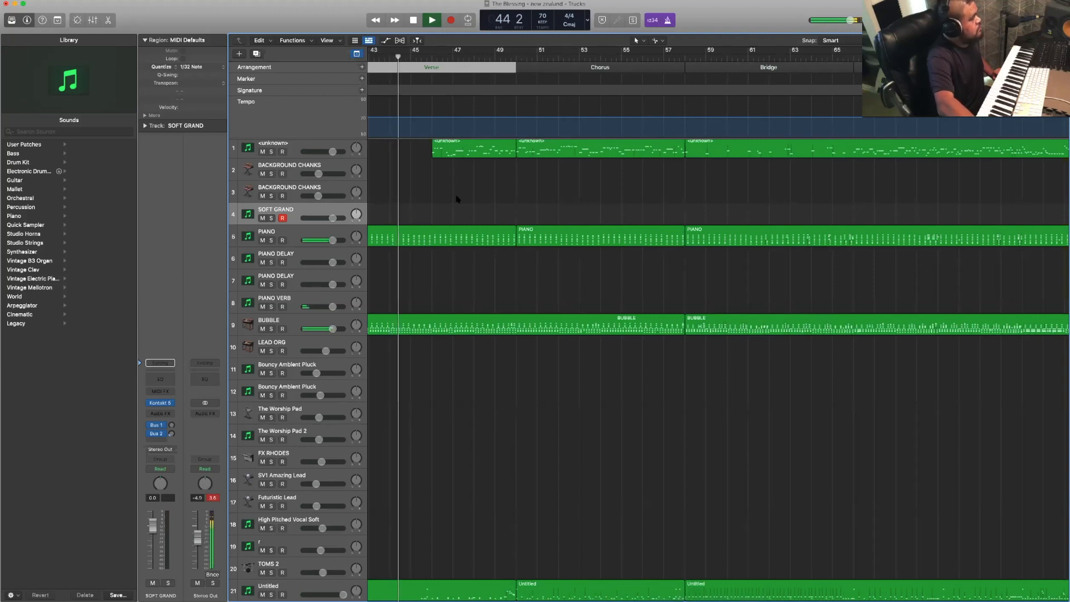
{"action": "scroll", "coordinate": [457, 199], "scroll_direction": "left", "scroll_amount": 1}
{"action": "scroll", "coordinate": [457, 200], "scroll_direction": "right", "scroll_amount": 2}
{"action": "scroll", "coordinate": [457, 199], "scroll_direction": "right", "scroll_amount": 1}
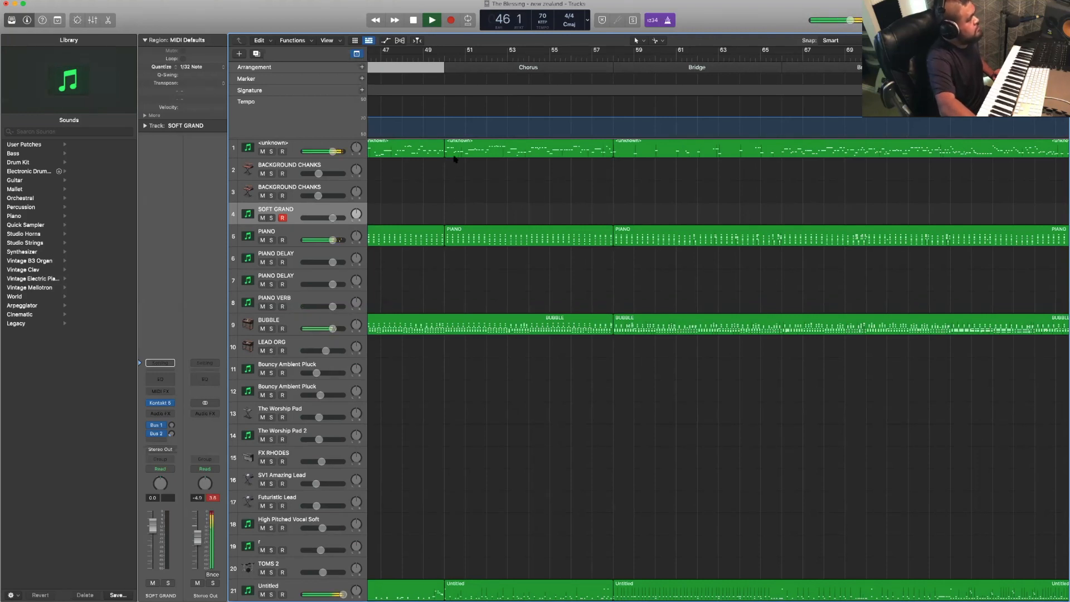
{"action": "scroll", "coordinate": [456, 159], "scroll_direction": "left", "scroll_amount": 1}
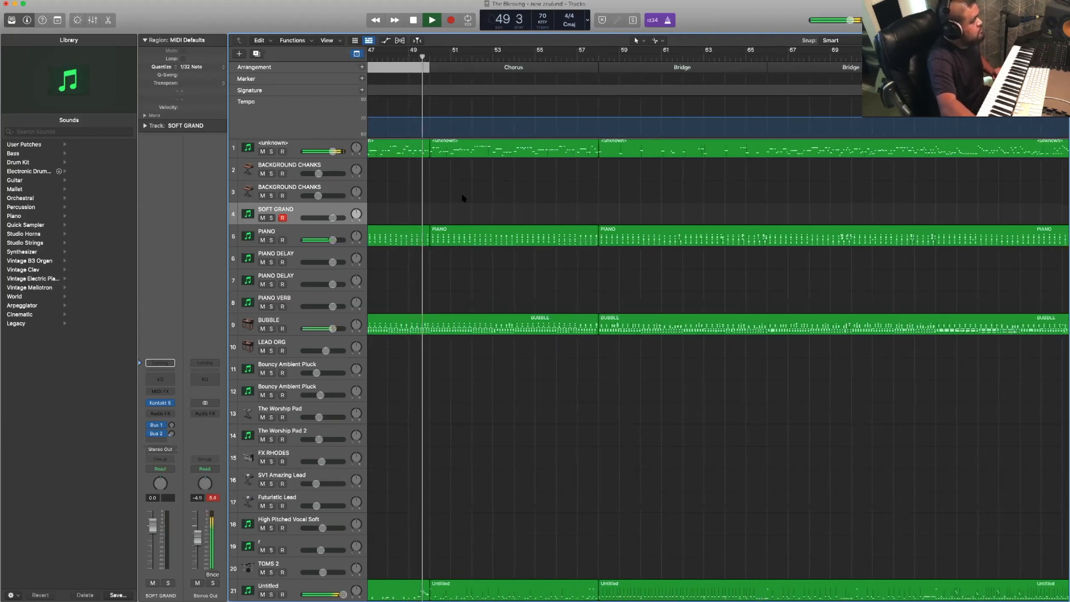
{"action": "scroll", "coordinate": [462, 197], "scroll_direction": "left", "scroll_amount": 10}
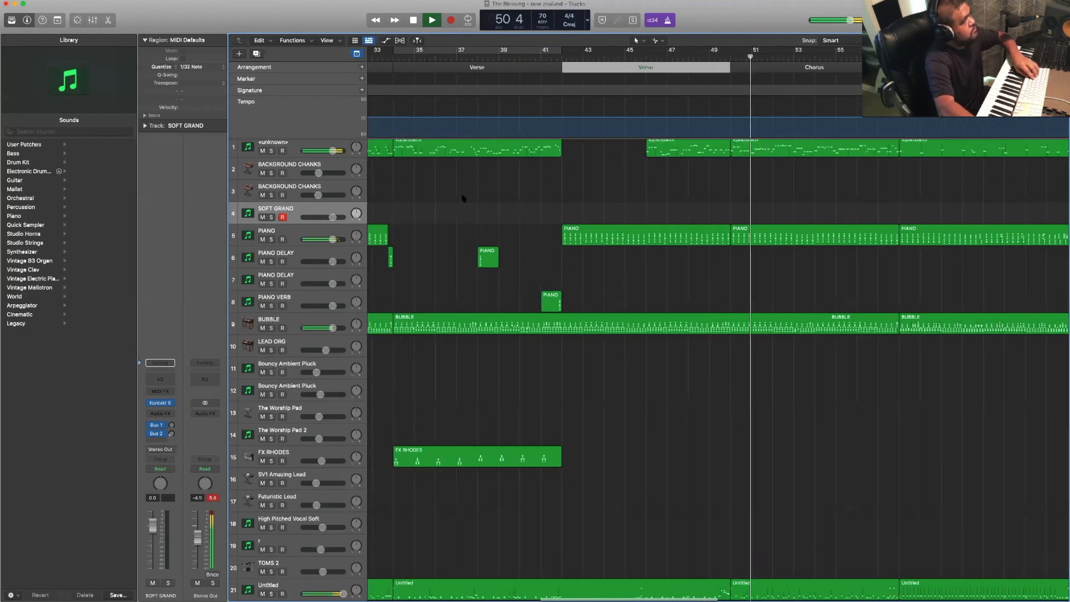
{"action": "scroll", "coordinate": [462, 168], "scroll_direction": "left", "scroll_amount": 5}
{"action": "key", "text": "space"}
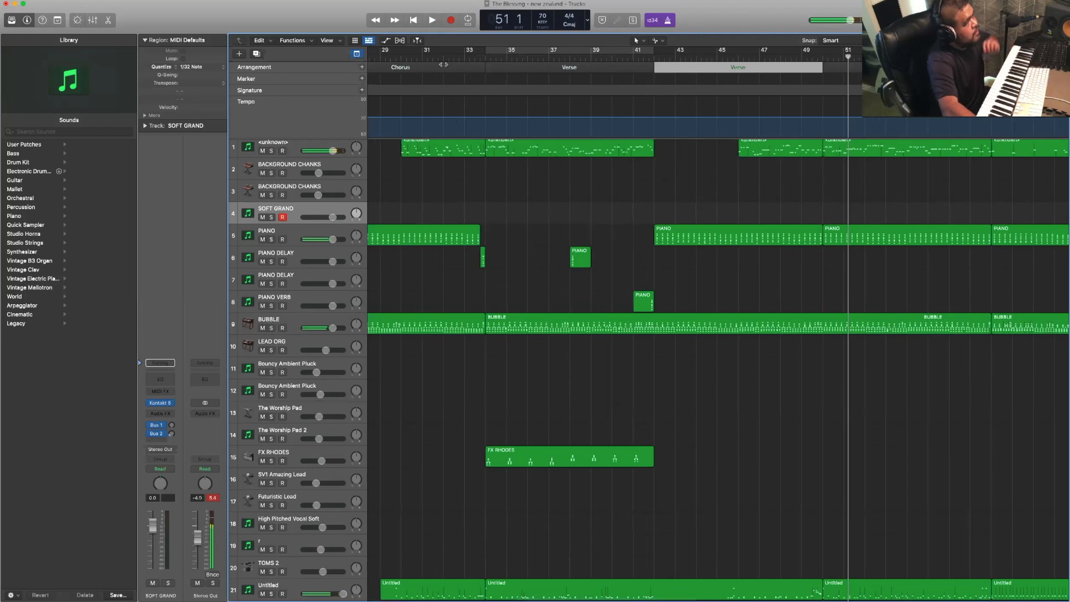
- Set the playhead to about bar 31 and duplicate the High Pitched Vocal Soft track 18 as a new track
{"action": "left_click", "coordinate": [438, 69]}
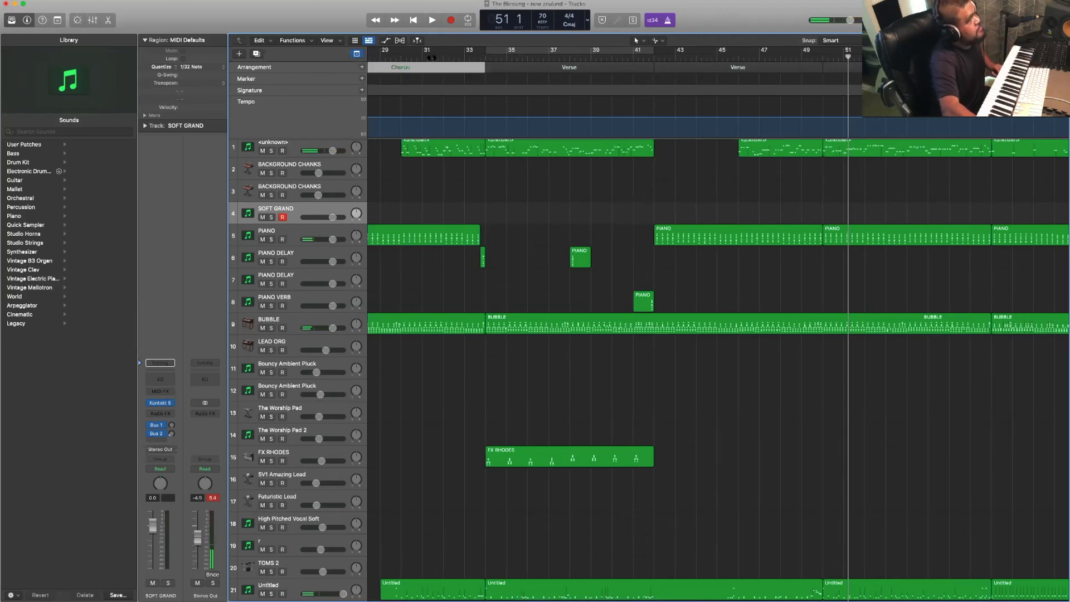
{"action": "left_click", "coordinate": [433, 56]}
{"action": "scroll", "coordinate": [466, 372], "scroll_direction": "down", "scroll_amount": 10}
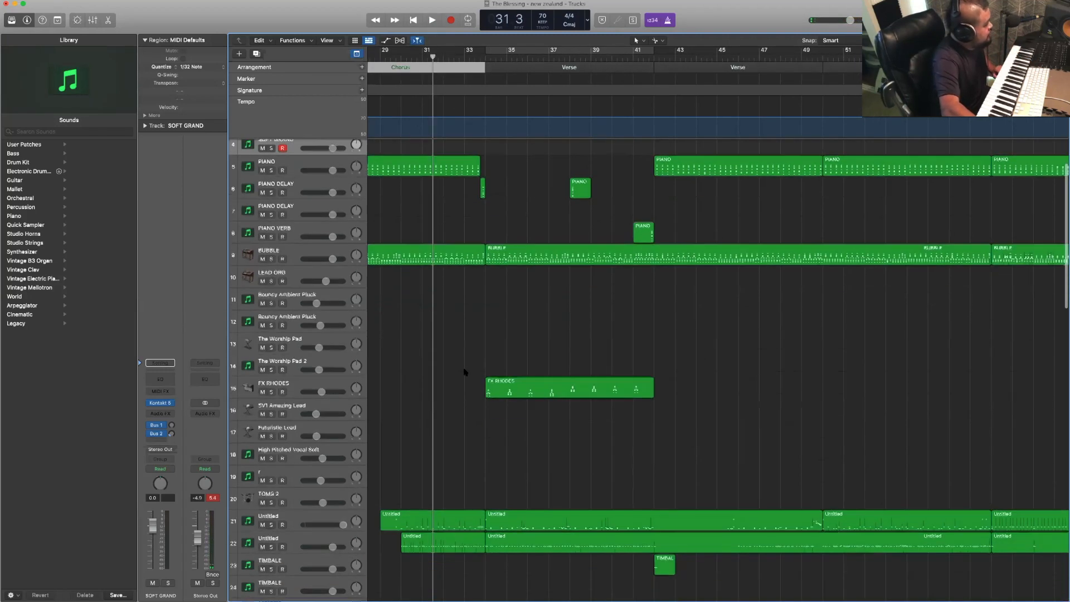
{"action": "scroll", "coordinate": [456, 371], "scroll_direction": "up", "scroll_amount": 1}
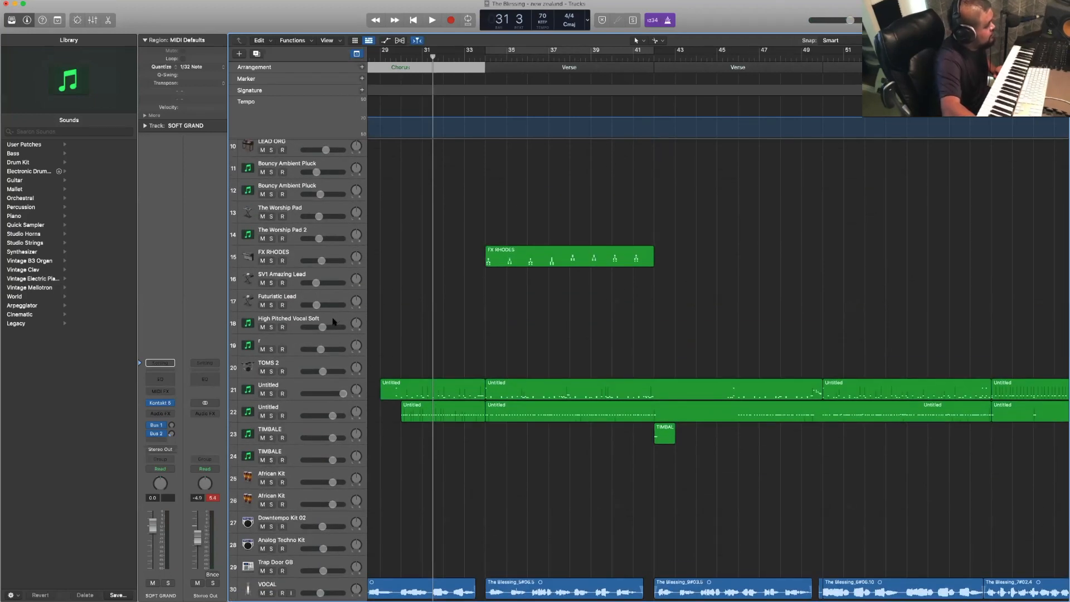
{"action": "left_click", "coordinate": [334, 322]}
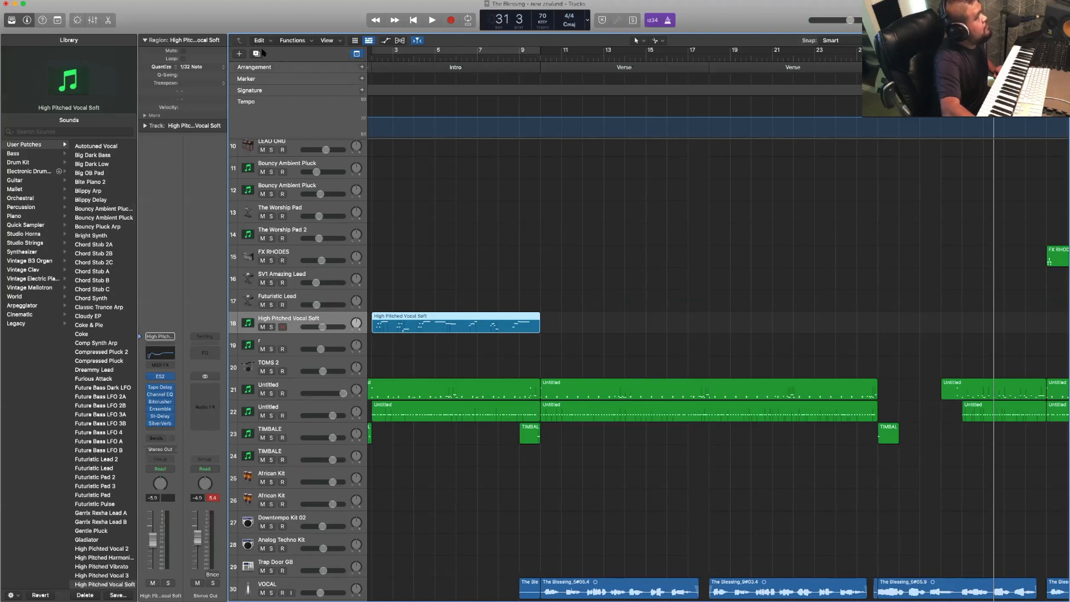
{"action": "left_click", "coordinate": [256, 54]}
- Play from about bar 31 and record a part from about bar 37 to bar 42 on the new High Pitched Vocal Soft track 19
{"action": "scroll", "coordinate": [420, 186], "scroll_direction": "right", "scroll_amount": 10}
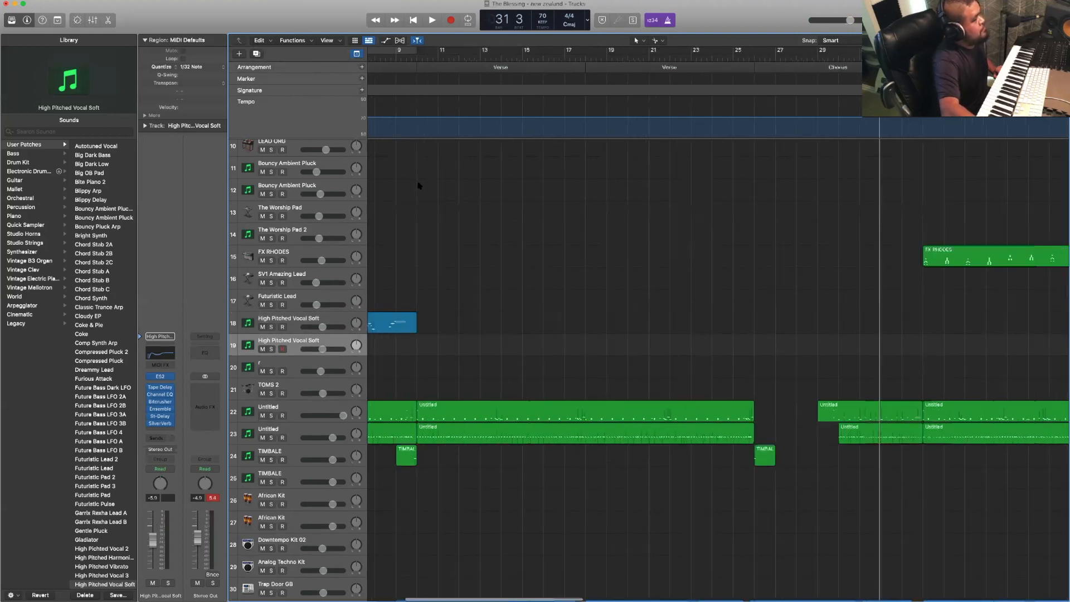
{"action": "scroll", "coordinate": [420, 186], "scroll_direction": "right", "scroll_amount": 5}
{"action": "scroll", "coordinate": [420, 187], "scroll_direction": "up", "scroll_amount": 8}
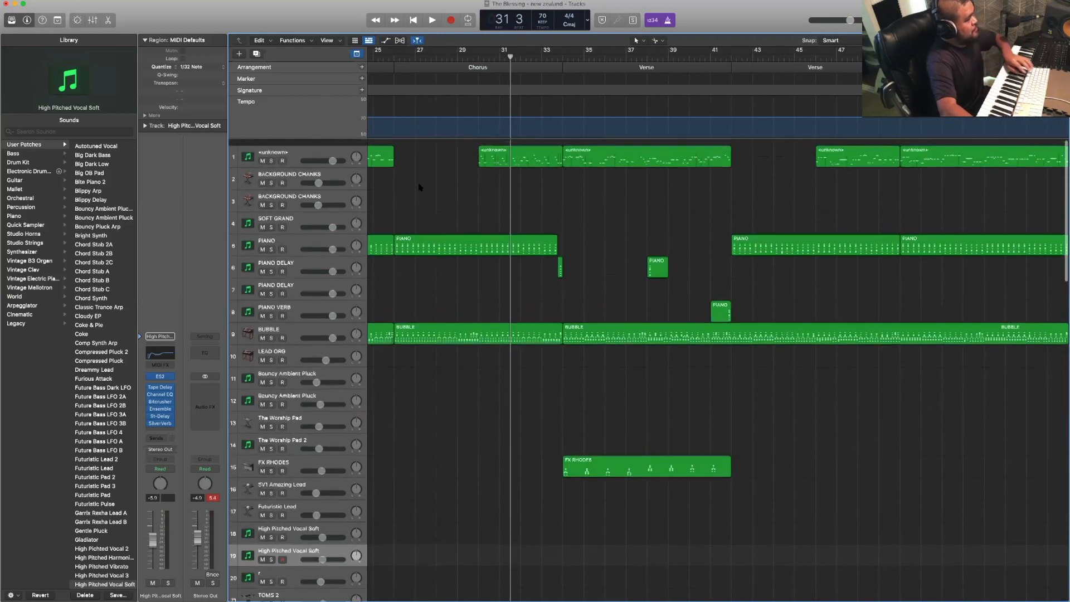
{"action": "scroll", "coordinate": [419, 187], "scroll_direction": "down", "scroll_amount": 4}
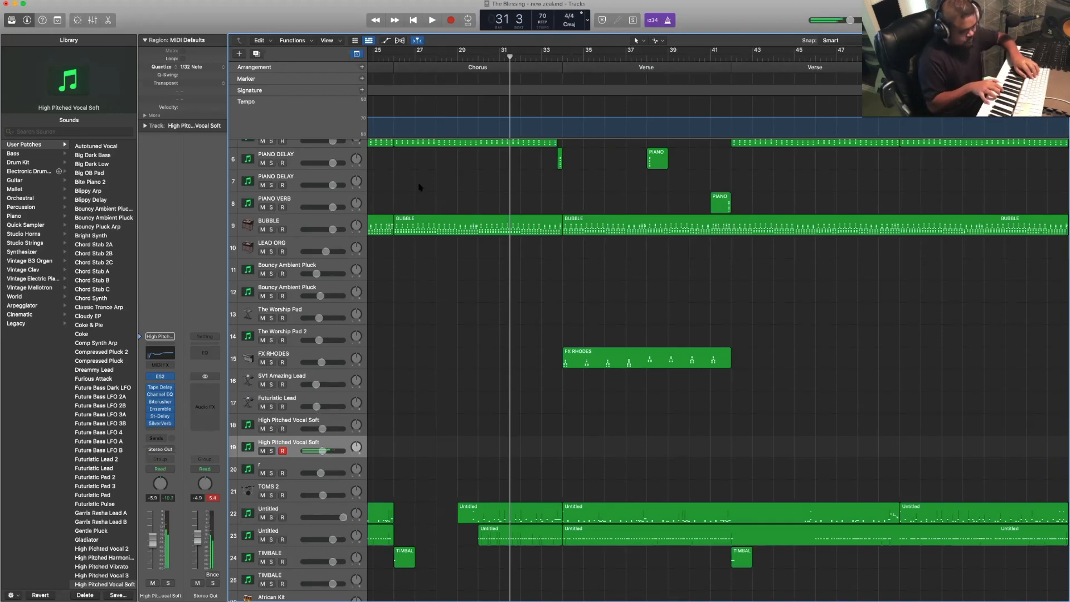
{"action": "key", "text": "space"}
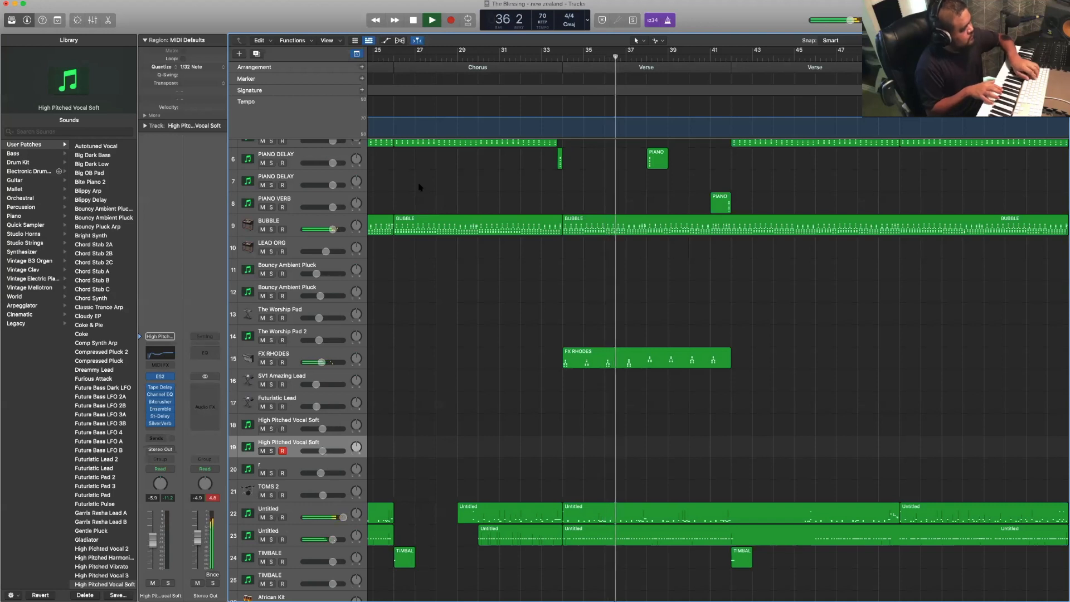
{"action": "key", "text": "r"}
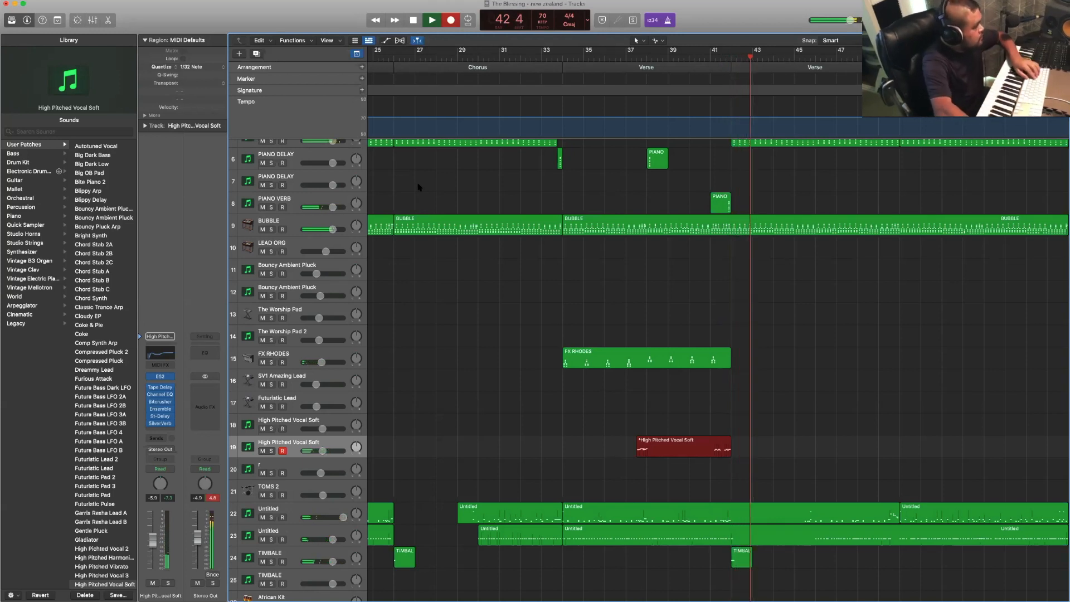
{"action": "key", "text": "space"}
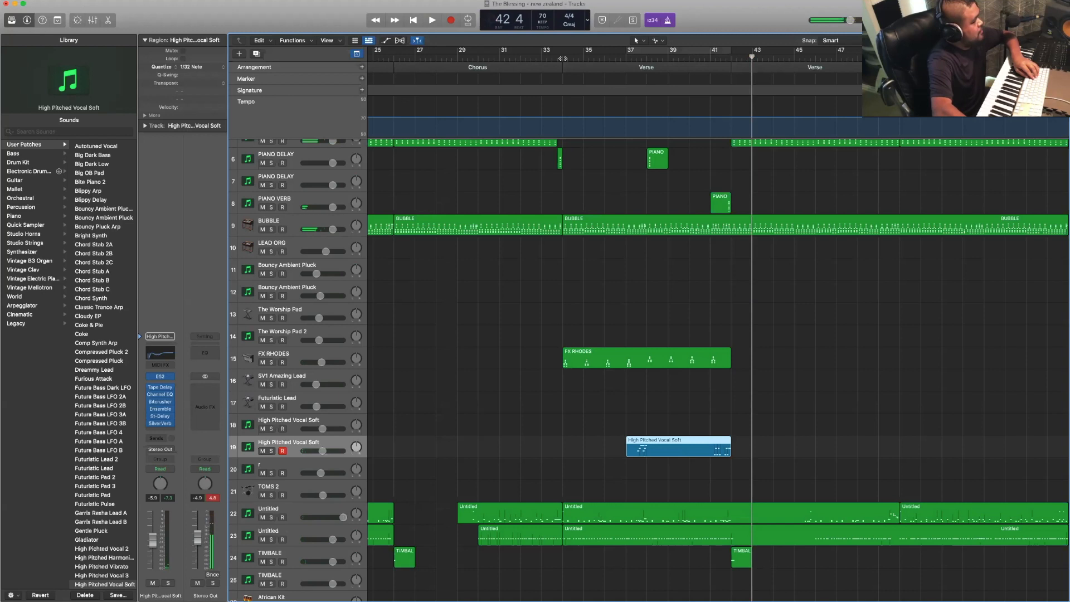
- Play back the new vocal synth part from about bar 35 in the Verse and move the playhead to bar 49
{"action": "left_click", "coordinate": [564, 55]}
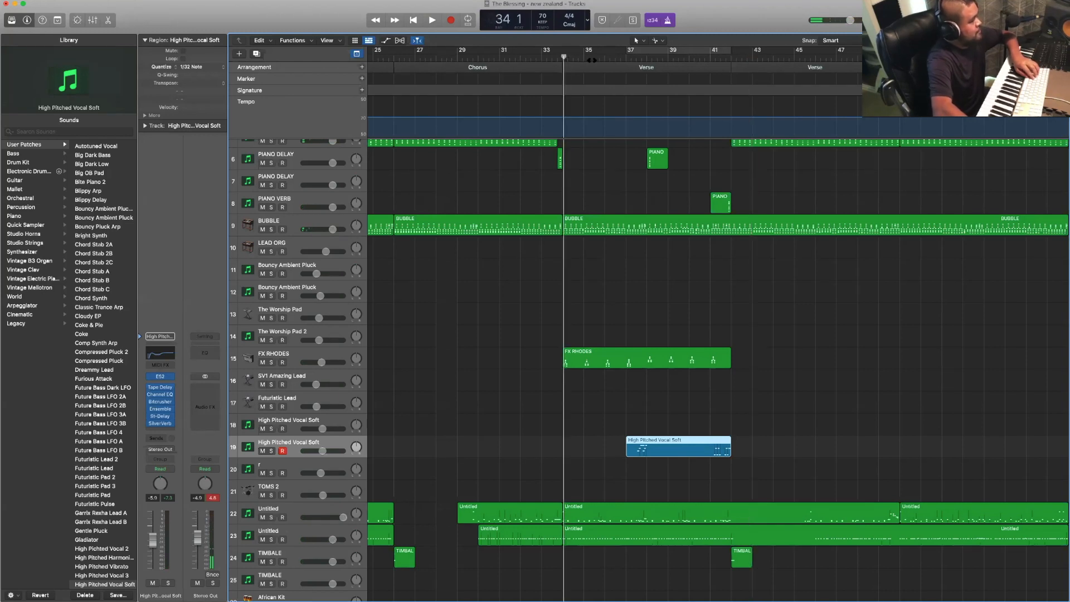
{"action": "left_click_drag", "start_coordinate": [563, 57], "coordinate": [594, 57]}
{"action": "key", "text": "space"}
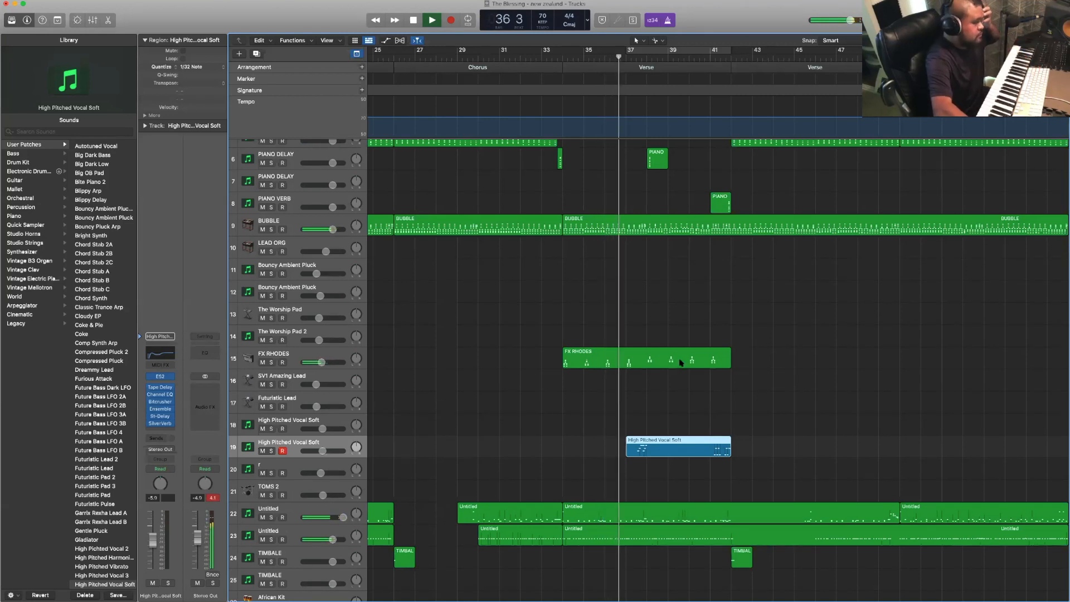
{"action": "scroll", "coordinate": [681, 362], "scroll_direction": "right", "scroll_amount": 5}
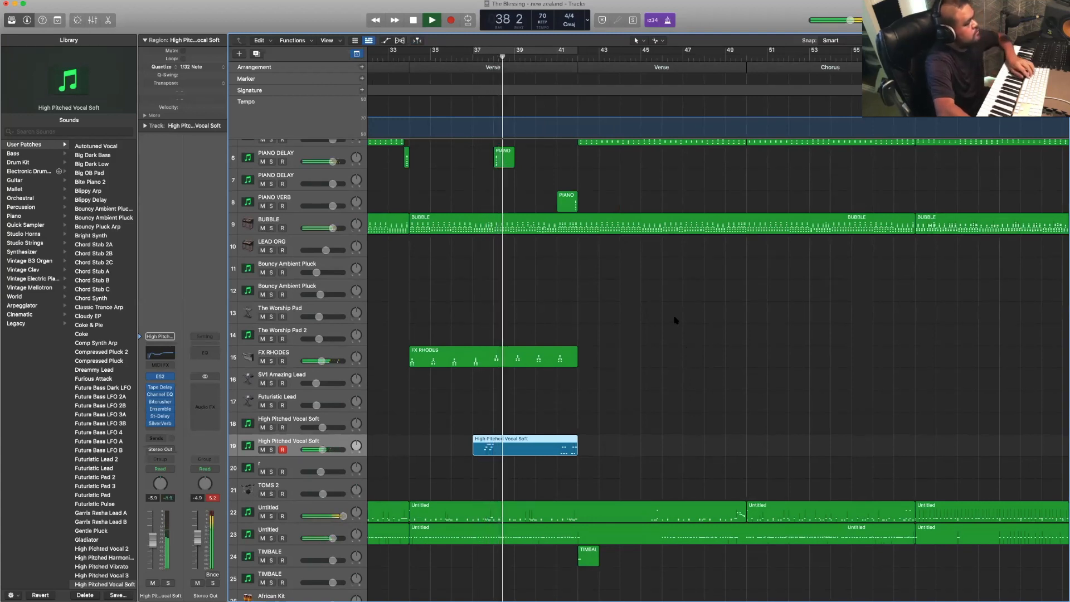
{"action": "scroll", "coordinate": [676, 320], "scroll_direction": "right", "scroll_amount": 3}
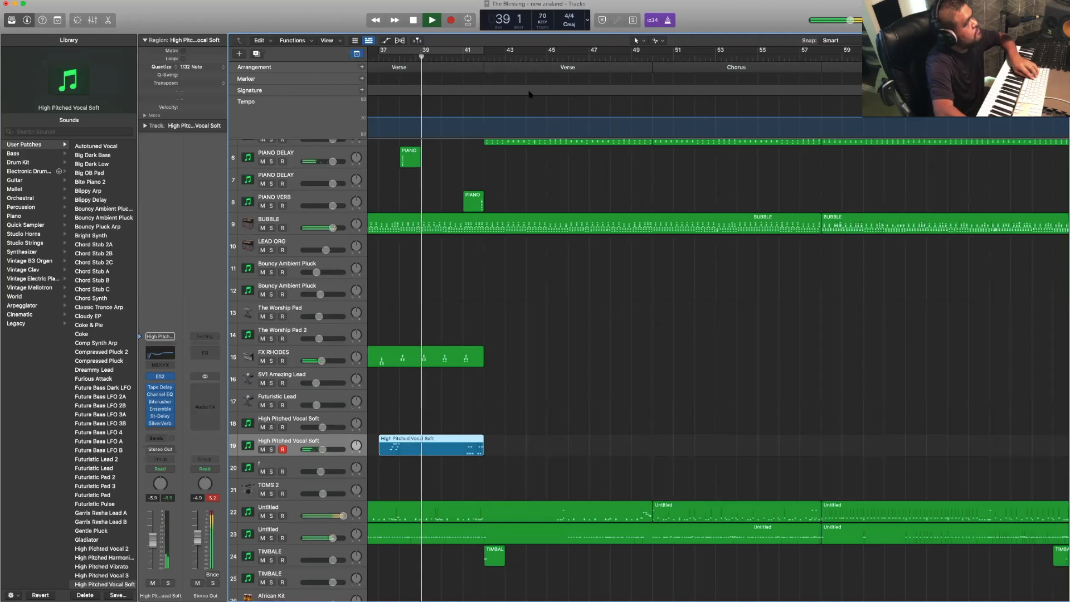
{"action": "left_click", "coordinate": [521, 67]}
{"action": "scroll", "coordinate": [522, 67], "scroll_direction": "right", "scroll_amount": 3}
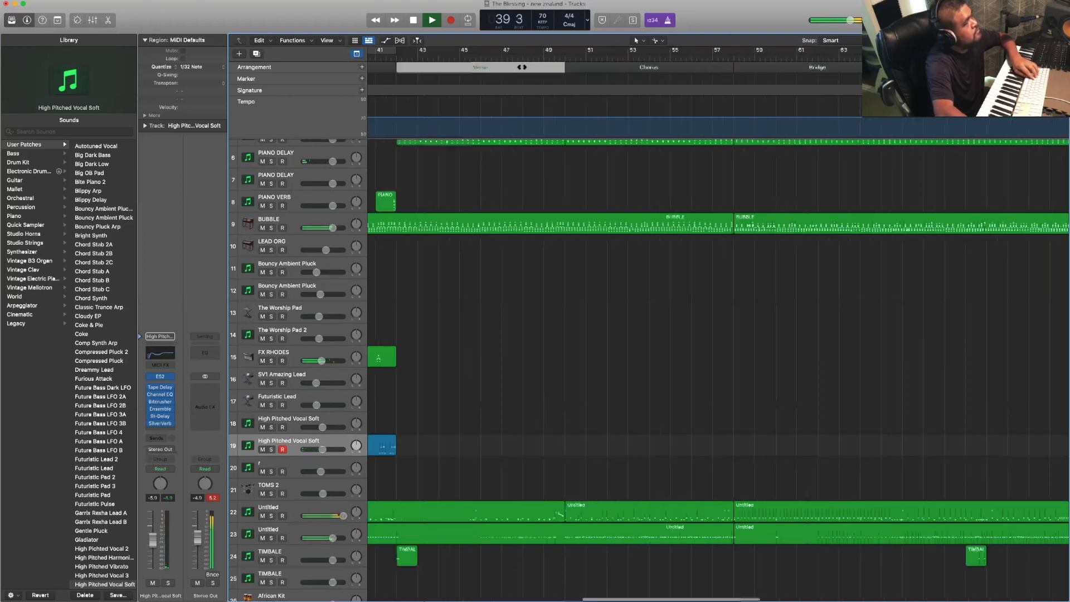
{"action": "scroll", "coordinate": [513, 83], "scroll_direction": "right", "scroll_amount": 2}
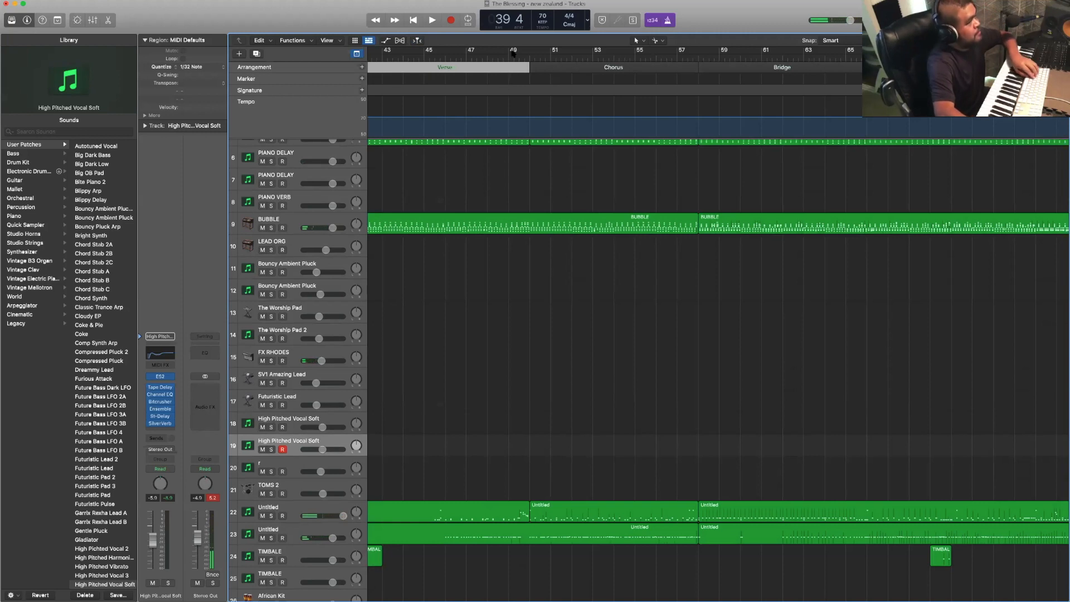
{"action": "left_click", "coordinate": [508, 58]}
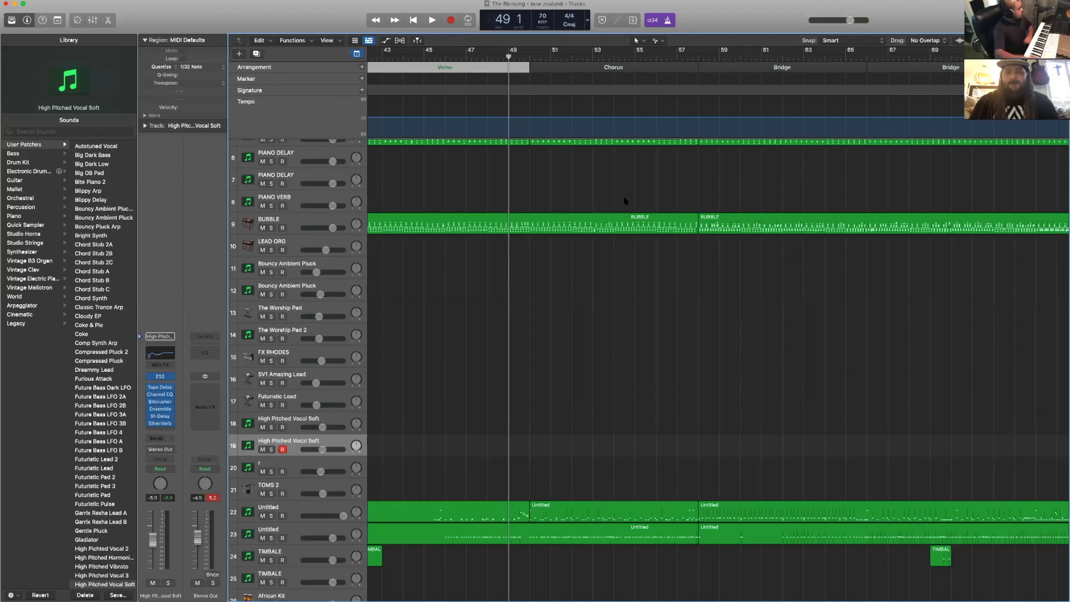
- Open the Bass Amp Designer on track 1, look through its preset list, and close the plug-in
{"action": "scroll", "coordinate": [474, 267], "scroll_direction": "up", "scroll_amount": 5}
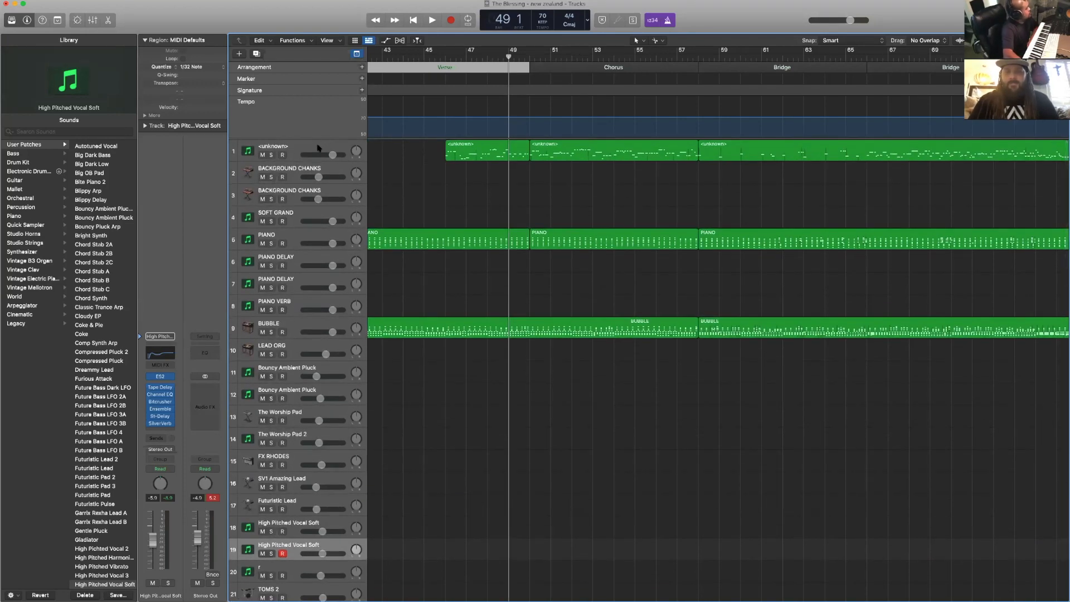
{"action": "left_click", "coordinate": [318, 147]}
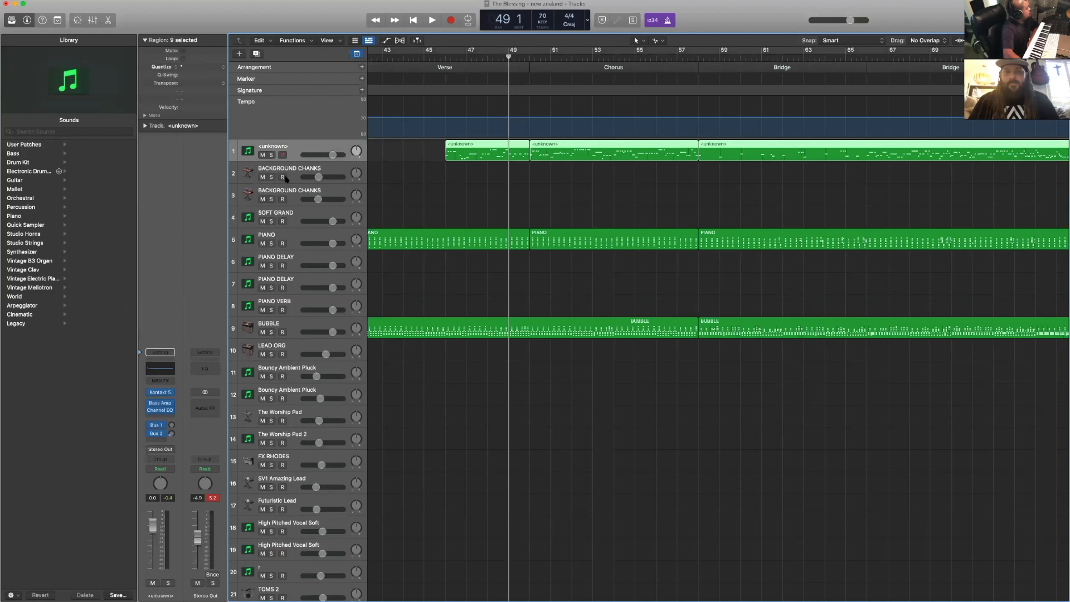
{"action": "left_click", "coordinate": [158, 401]}
{"action": "left_click", "coordinate": [138, 400]}
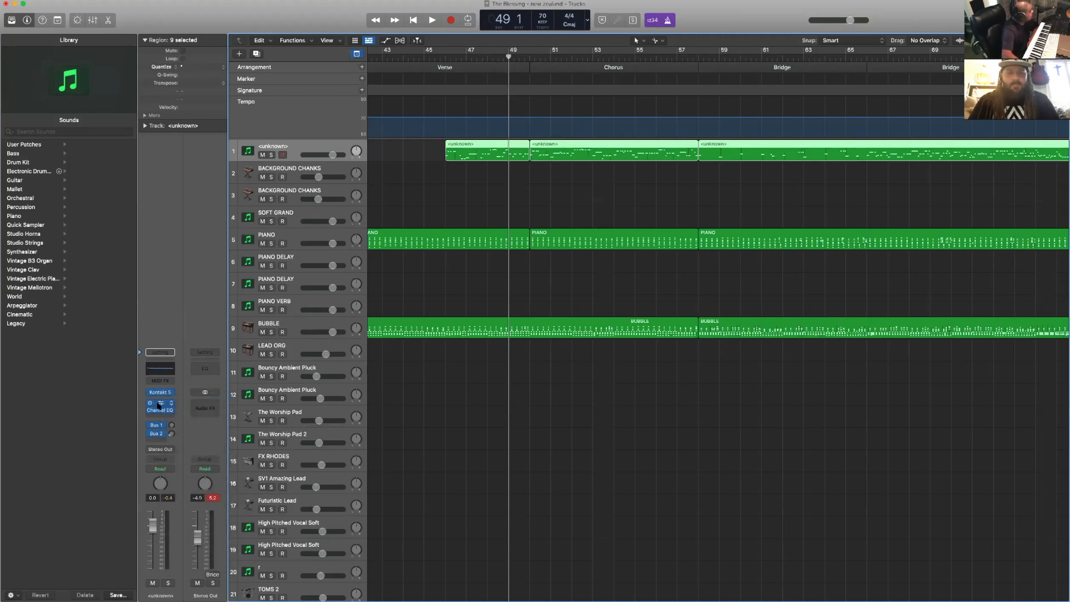
{"action": "left_click", "coordinate": [159, 407]}
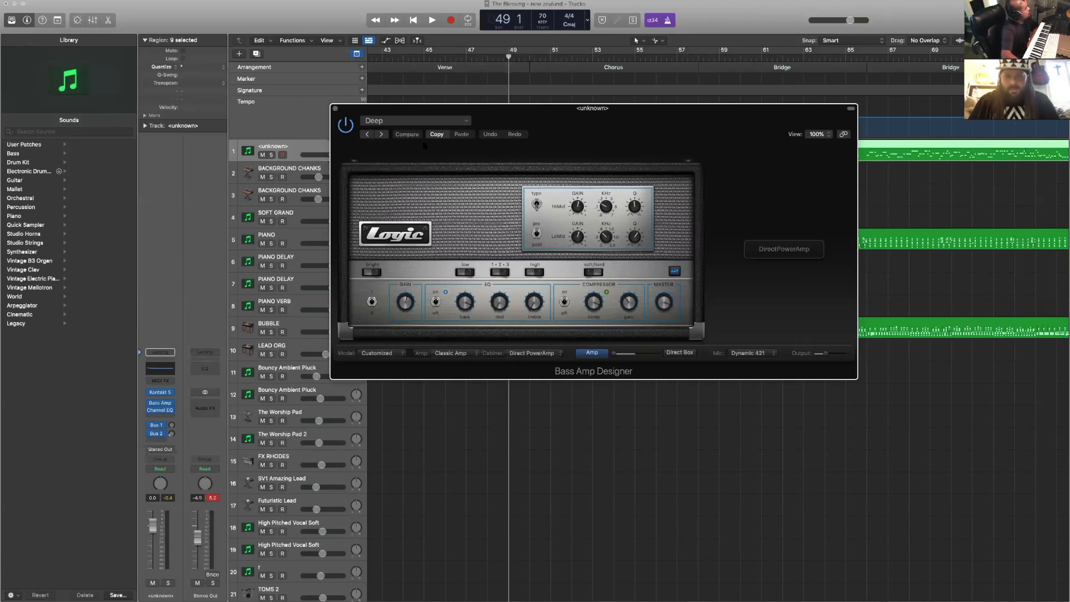
{"action": "left_click_drag", "start_coordinate": [494, 114], "coordinate": [495, 203]}
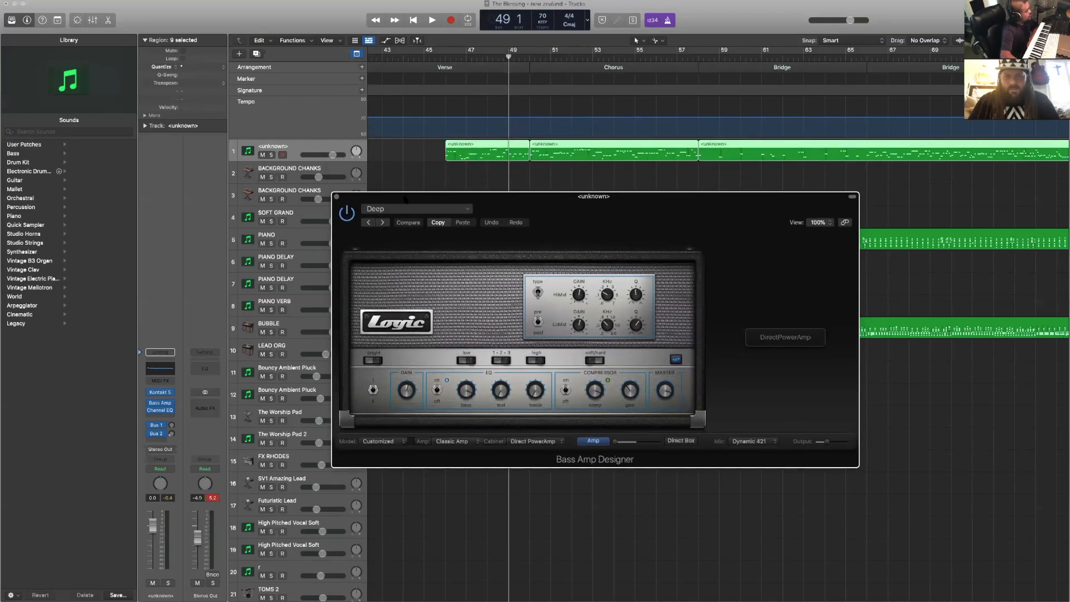
{"action": "left_click", "coordinate": [401, 210]}
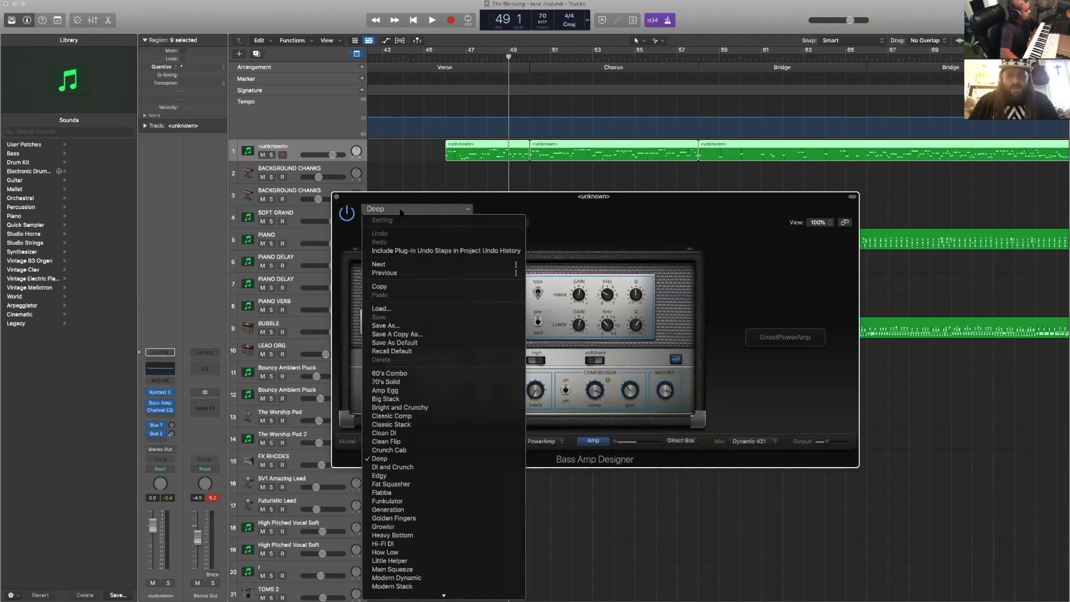
{"action": "left_click", "coordinate": [400, 211]}
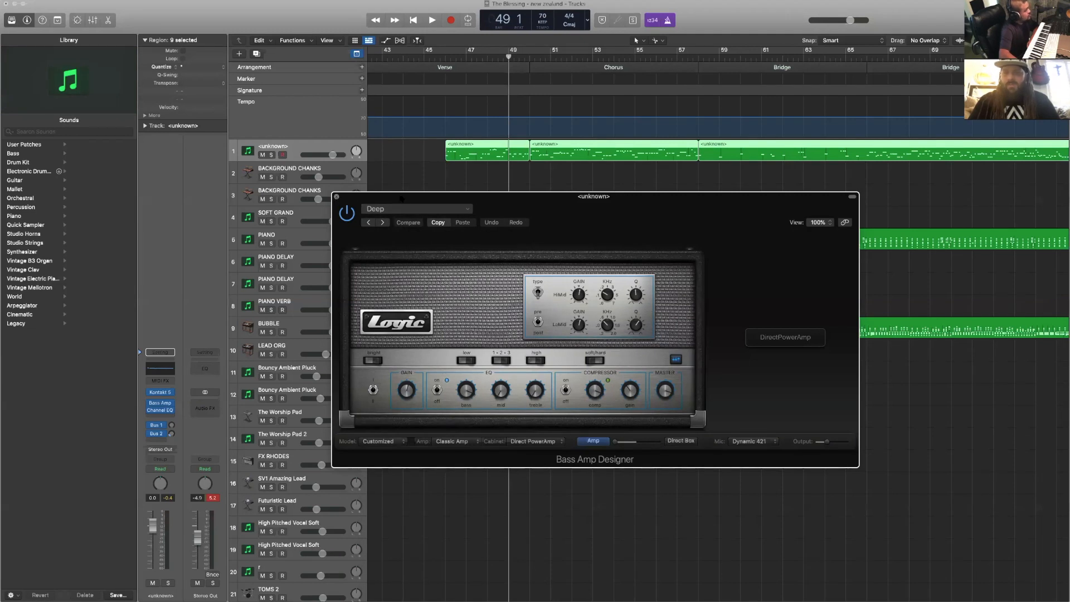
{"action": "left_click", "coordinate": [337, 197]}
- Play back from bar 49 through the Chorus, replay from bar 56, and place the playhead at bar 58
{"action": "scroll", "coordinate": [545, 195], "scroll_direction": "right", "scroll_amount": 4}
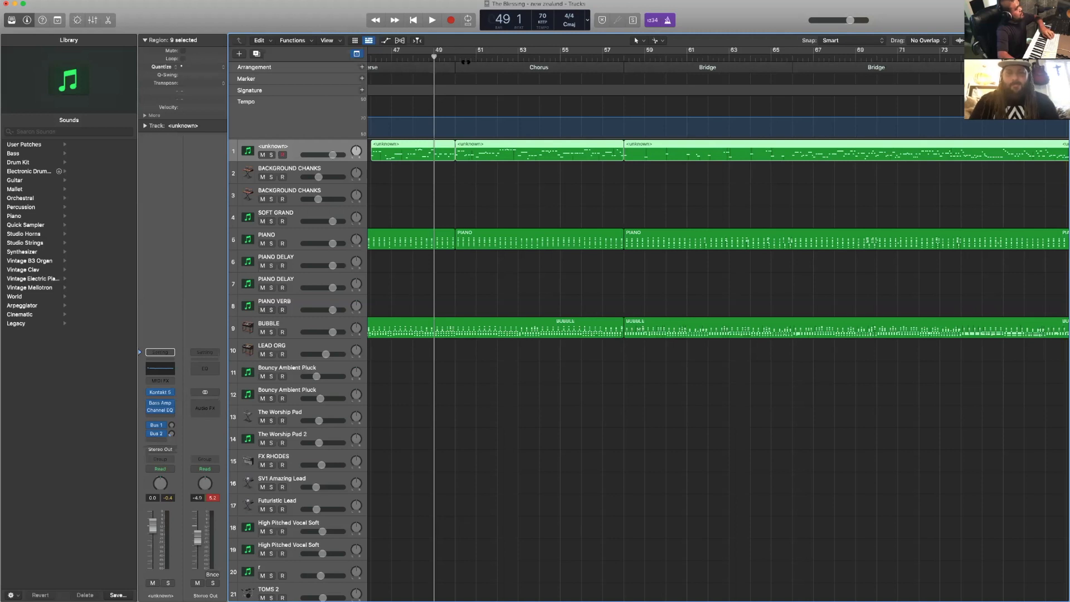
{"action": "key", "text": "space"}
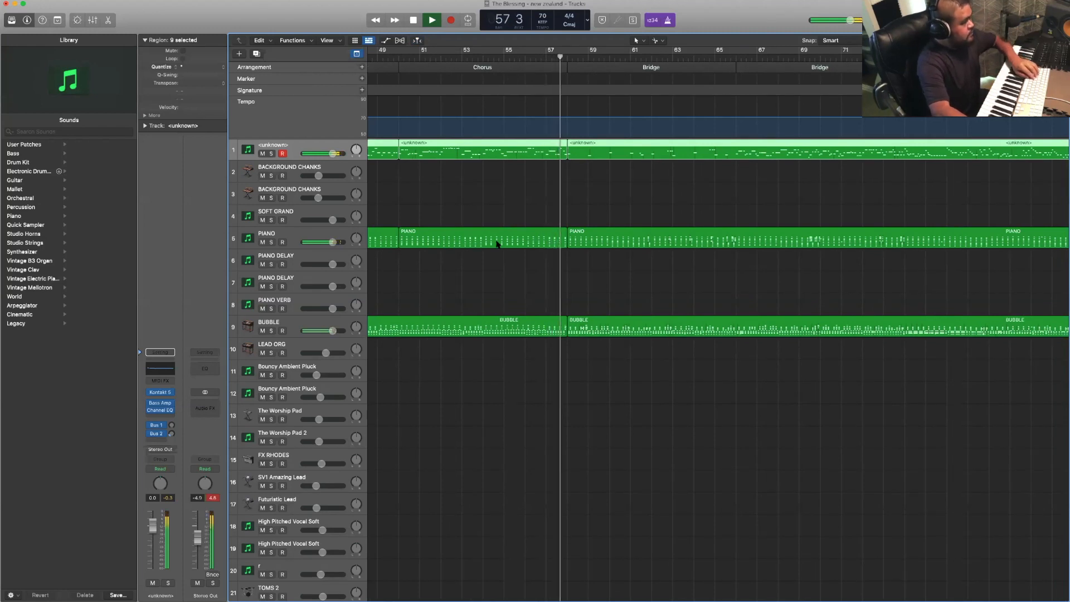
{"action": "key", "text": "space"}
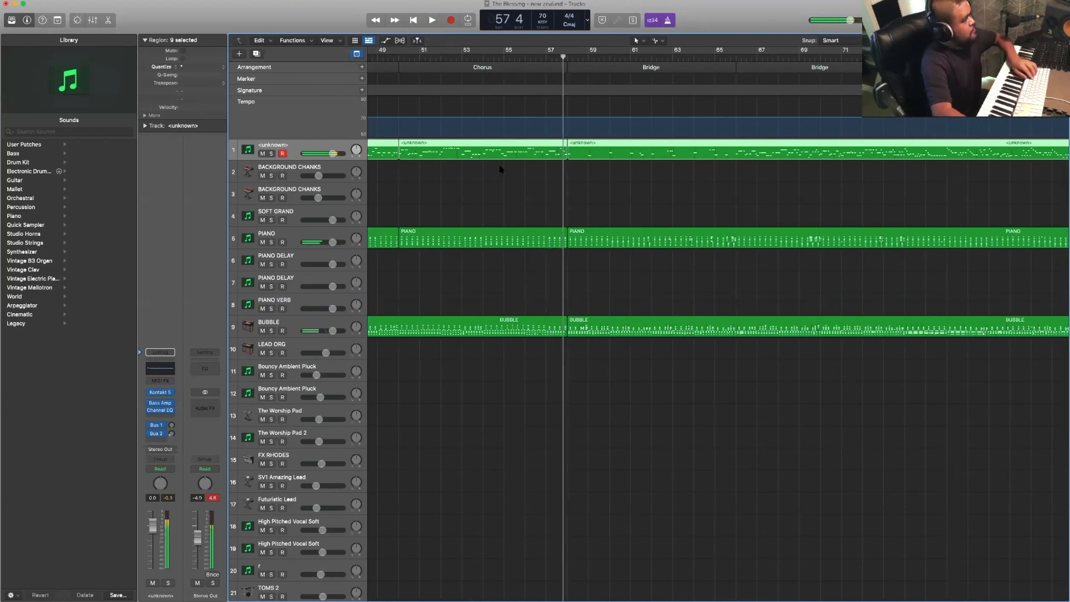
{"action": "left_click", "coordinate": [530, 59]}
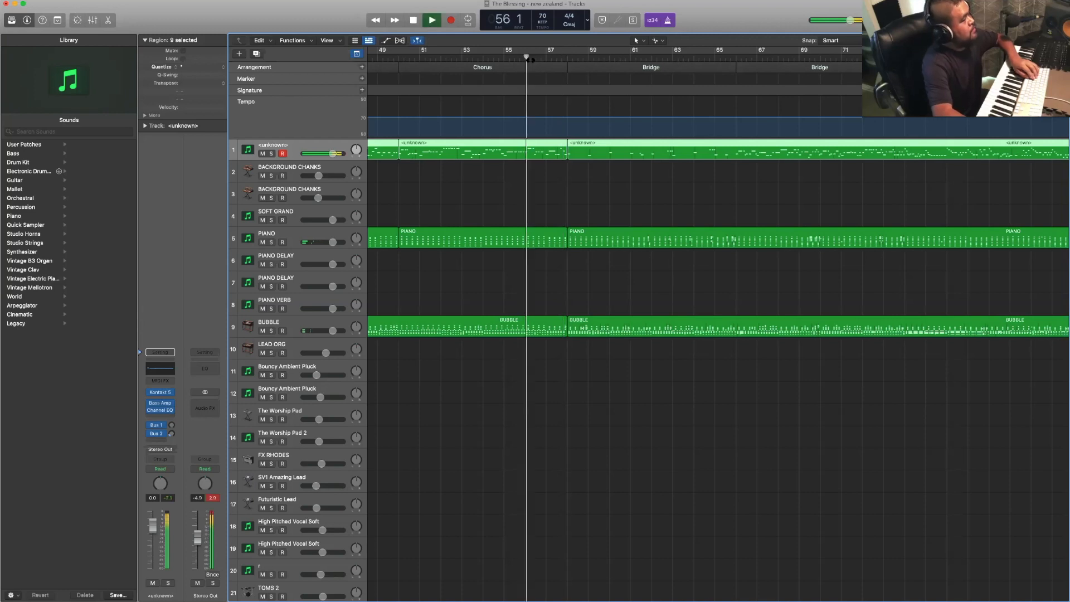
{"action": "left_click", "coordinate": [539, 67]}
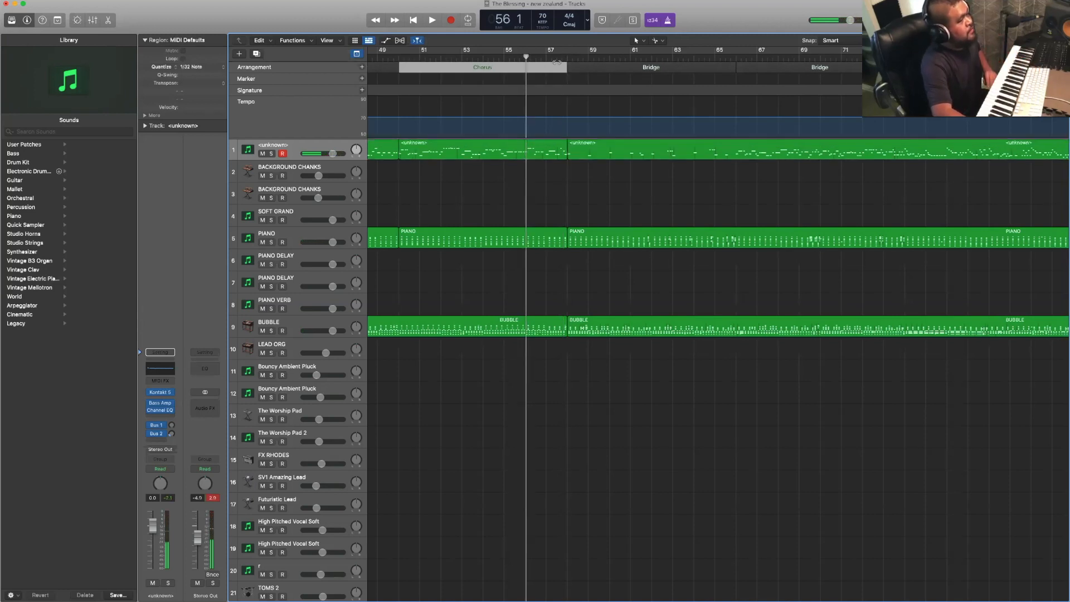
{"action": "left_click", "coordinate": [568, 56]}
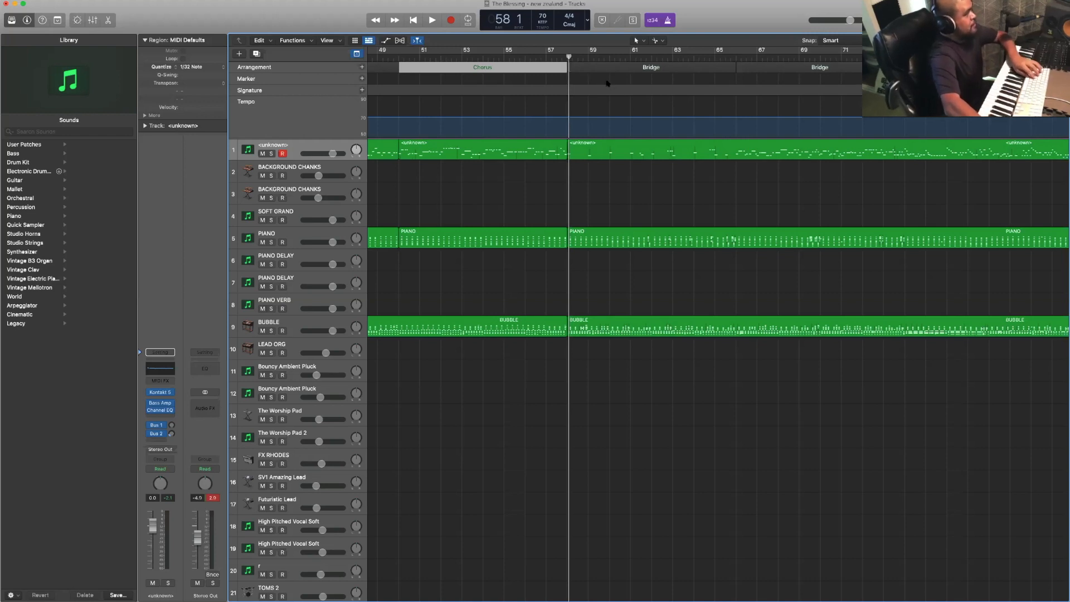
- Play back from about bar 56 into the Bridge and select the LEAD ORG track 10
{"action": "scroll", "coordinate": [580, 65], "scroll_direction": "right", "scroll_amount": 1}
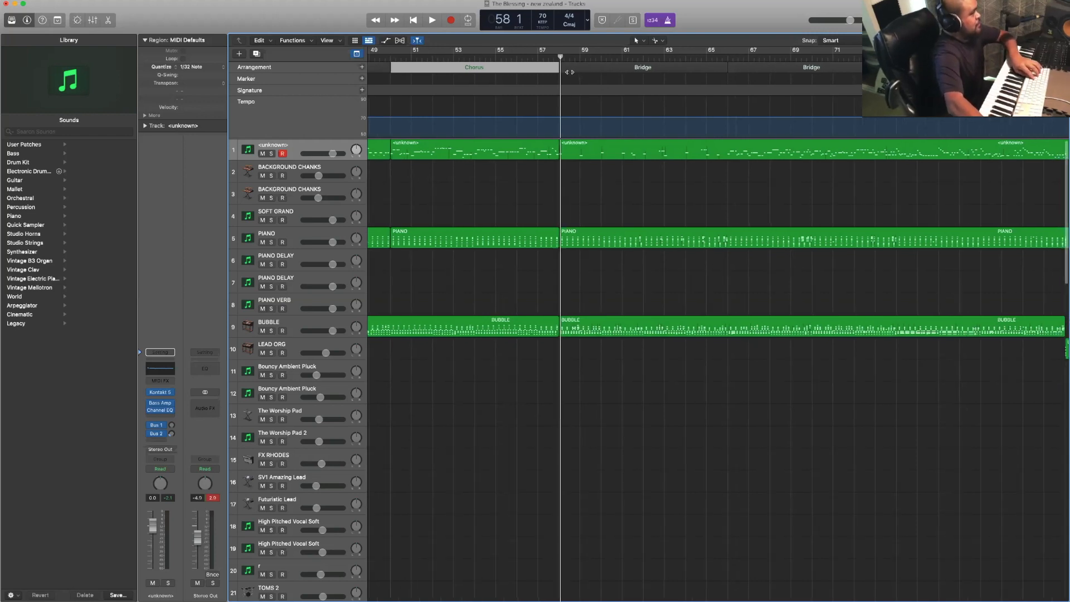
{"action": "scroll", "coordinate": [560, 71], "scroll_direction": "right", "scroll_amount": 3}
{"action": "scroll", "coordinate": [483, 59], "scroll_direction": "right", "scroll_amount": 2}
{"action": "left_click", "coordinate": [481, 58]}
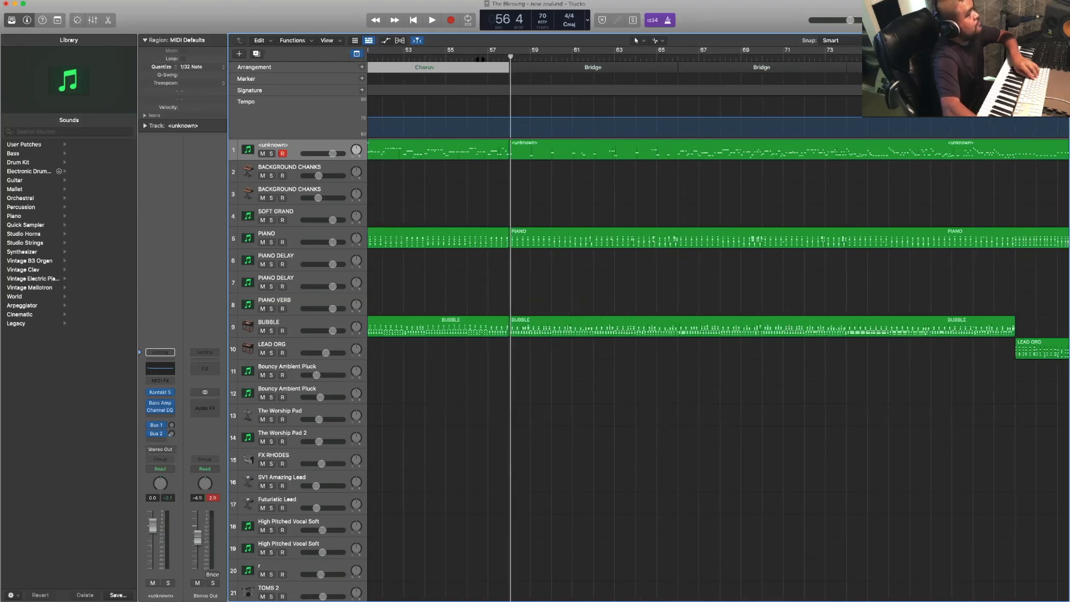
{"action": "left_click", "coordinate": [482, 57]}
{"action": "key", "text": "space"}
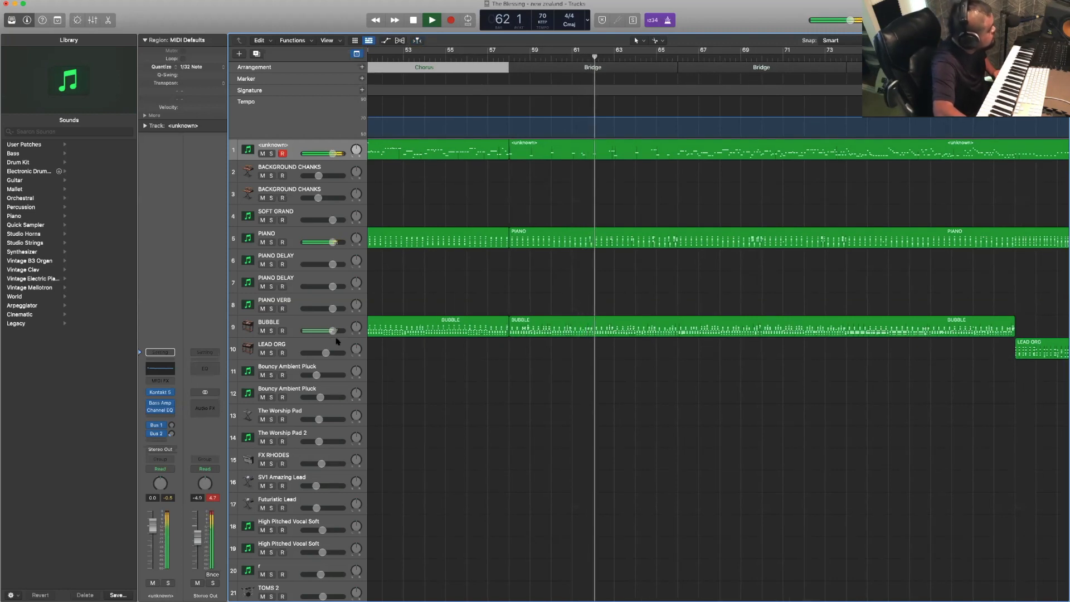
{"action": "left_click", "coordinate": [337, 343]}
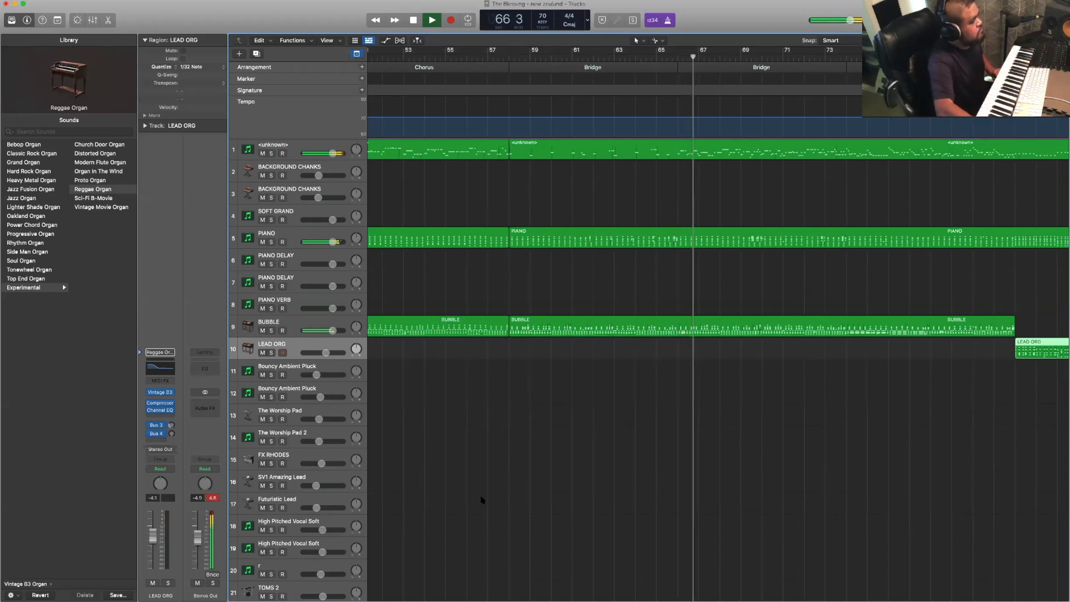
{"action": "scroll", "coordinate": [537, 442], "scroll_direction": "right", "scroll_amount": 5}
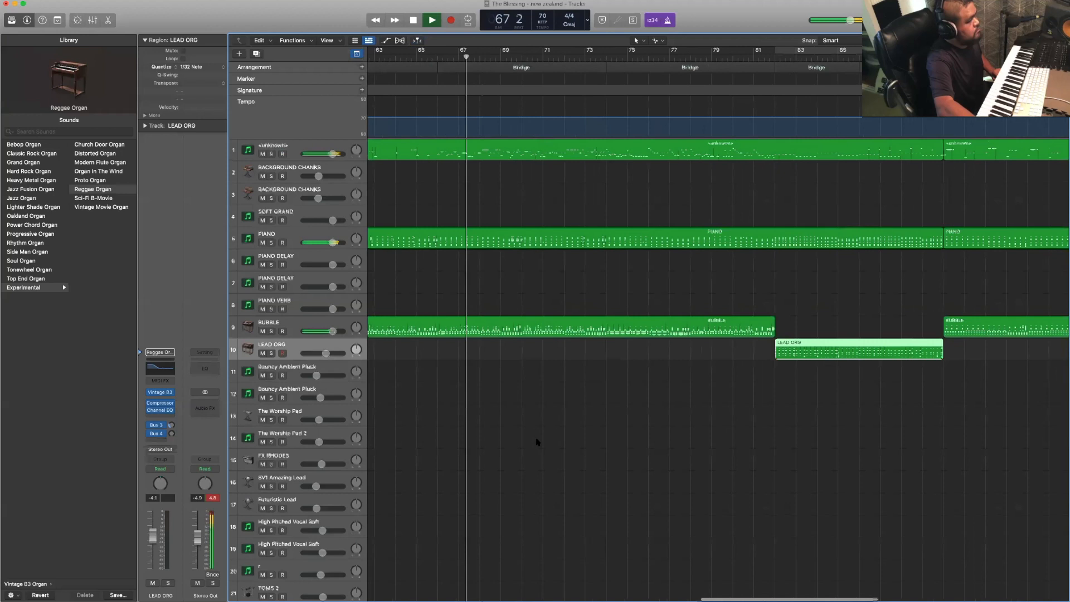
- Record a Reggae Organ part on the LEAD ORG track 10 from bar 74 to bar 82 in the Bridge
{"action": "scroll", "coordinate": [536, 442], "scroll_direction": "right", "scroll_amount": 1}
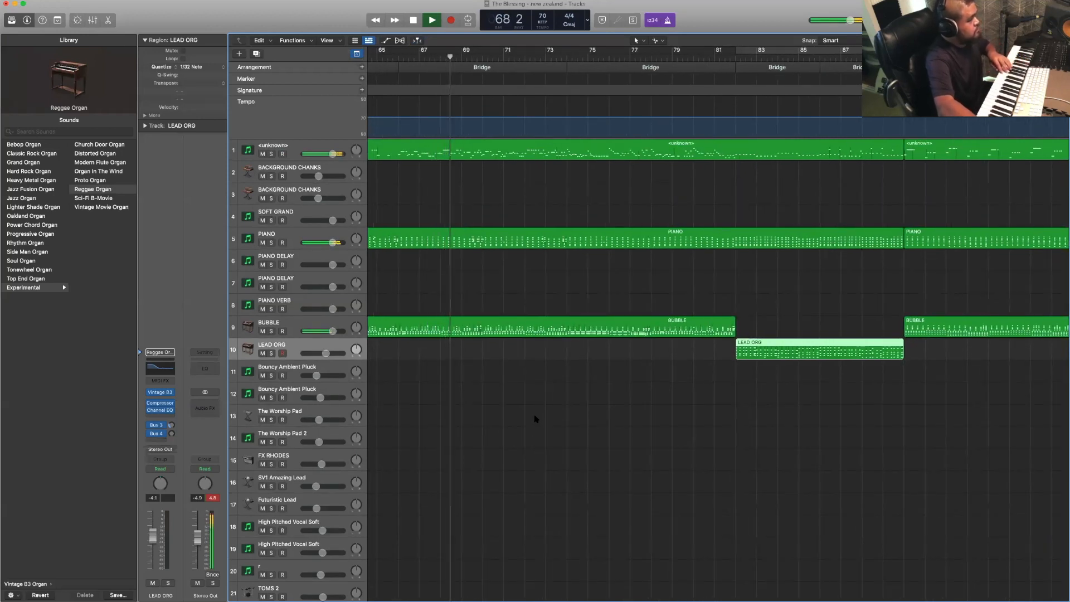
{"action": "left_click", "coordinate": [535, 418]}
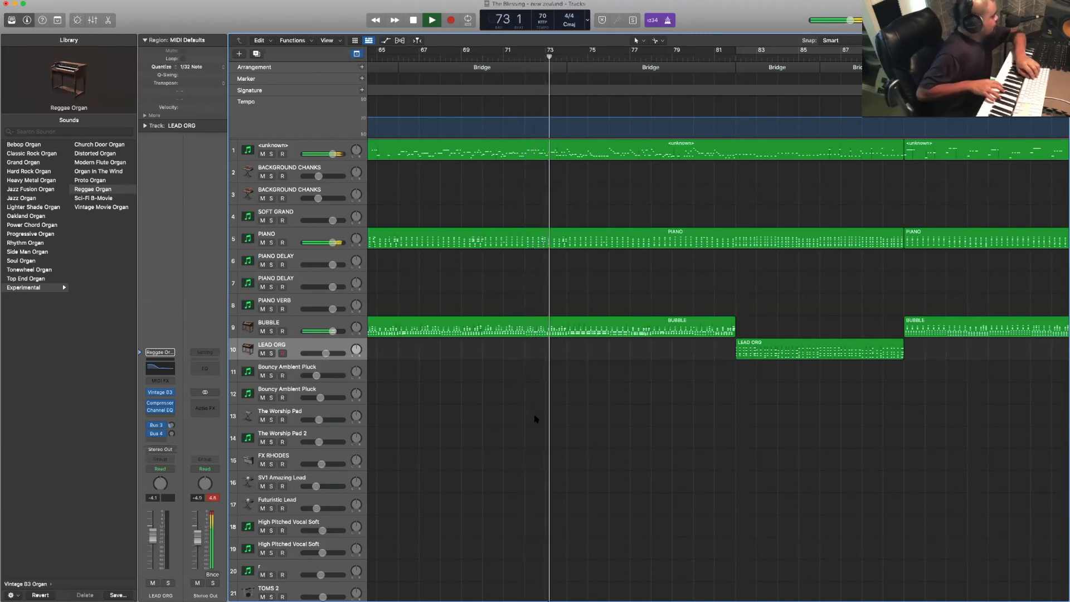
{"action": "key", "text": "r"}
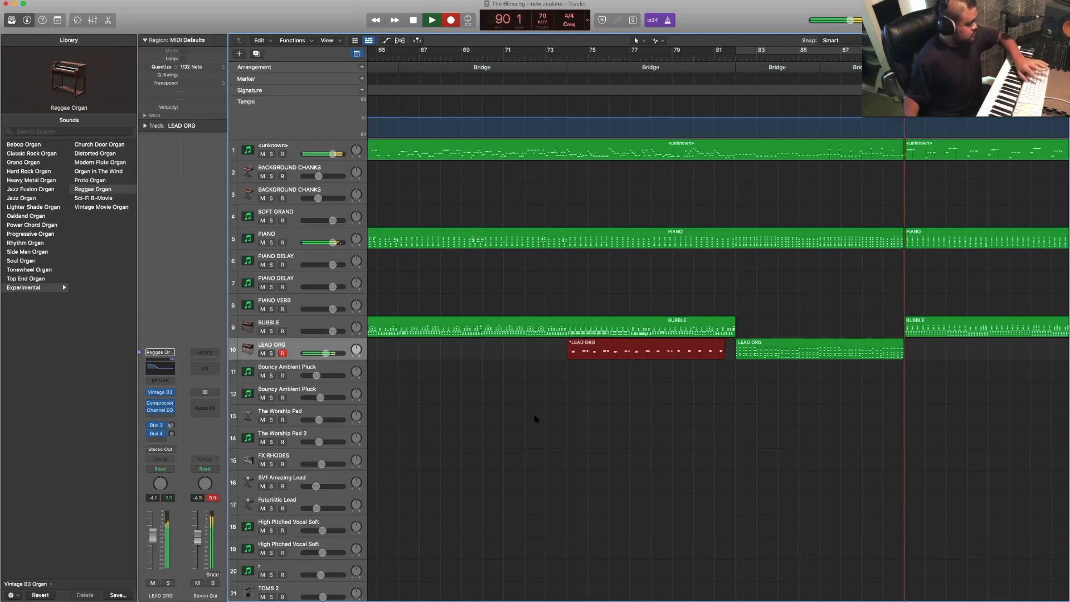
{"action": "key", "text": "space"}
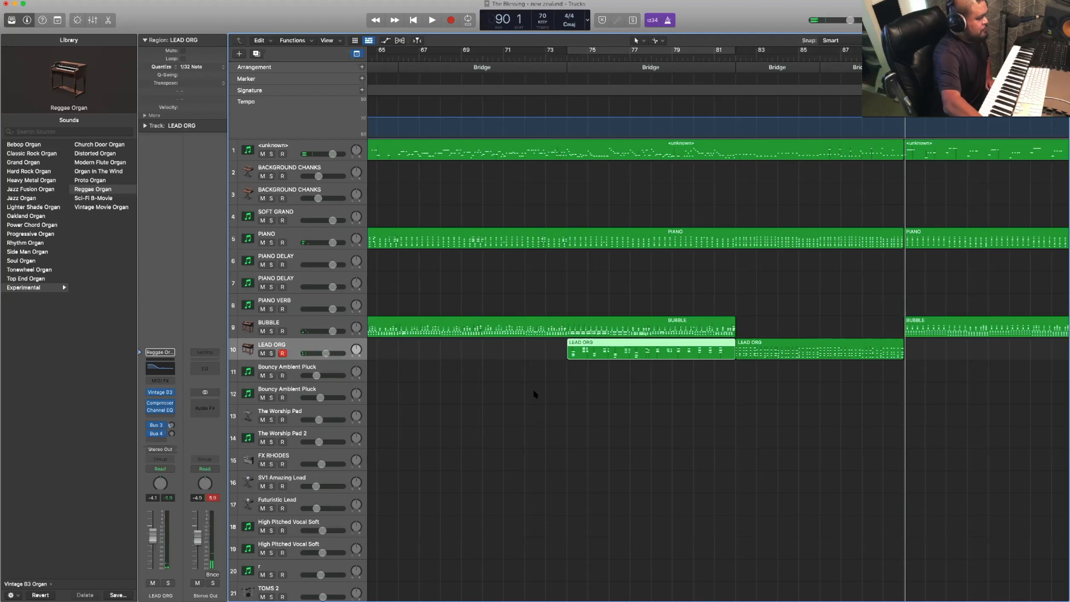
{"action": "left_click", "coordinate": [550, 362]}
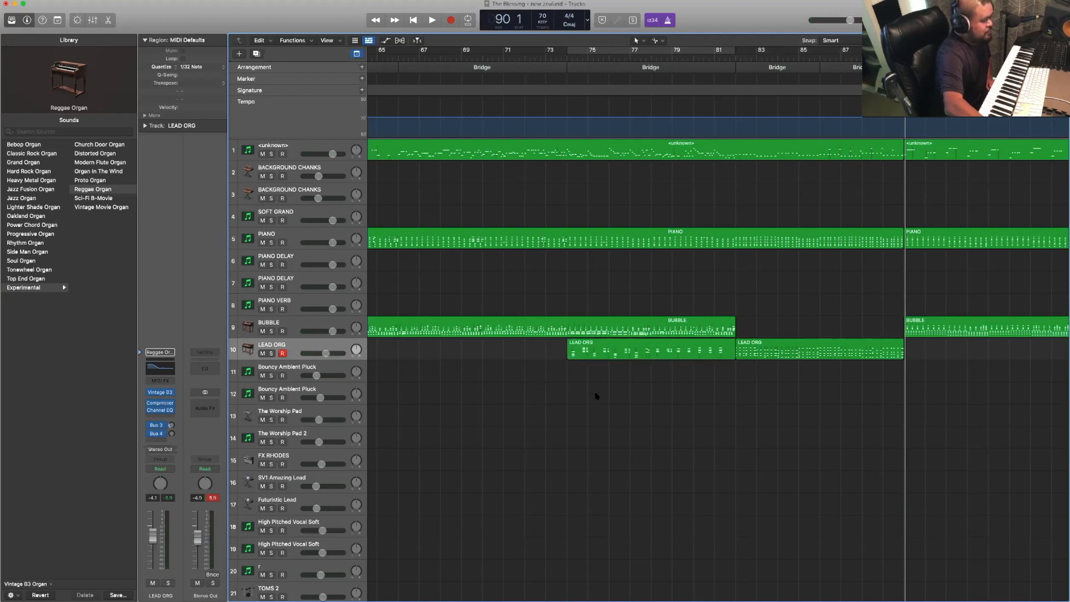
- Examine the newly recorded LEAD ORG region alongside the neighbouring Bridge and Chorus regions
{"action": "scroll", "coordinate": [595, 393], "scroll_direction": "right", "scroll_amount": 5}
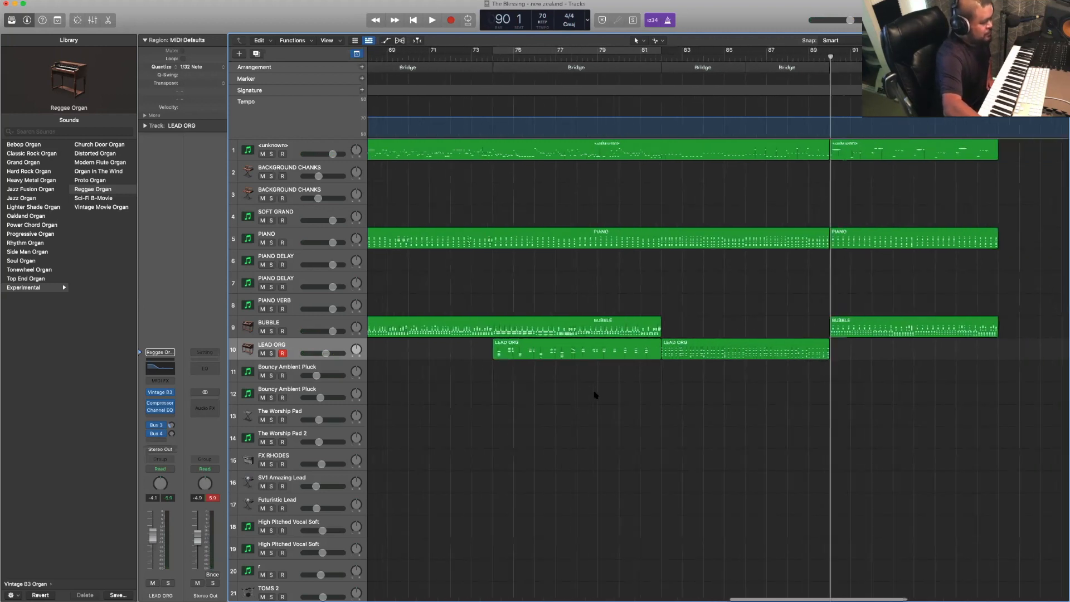
{"action": "left_click", "coordinate": [600, 354]}
{"action": "scroll", "coordinate": [544, 319], "scroll_direction": "right", "scroll_amount": 5}
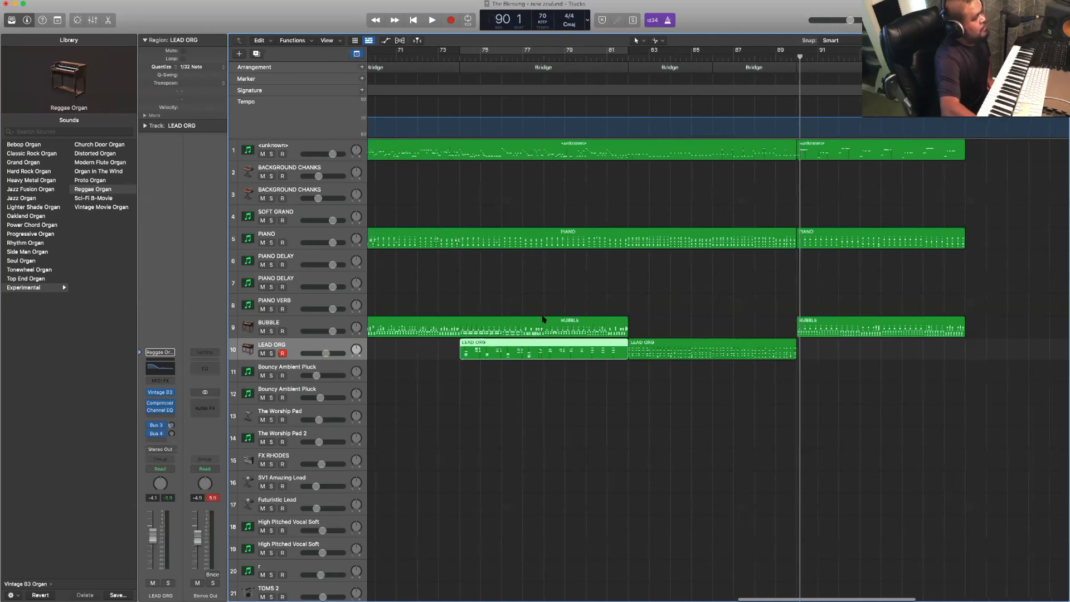
{"action": "scroll", "coordinate": [543, 319], "scroll_direction": "left", "scroll_amount": 5}
{"action": "scroll", "coordinate": [543, 318], "scroll_direction": "right", "scroll_amount": 5}
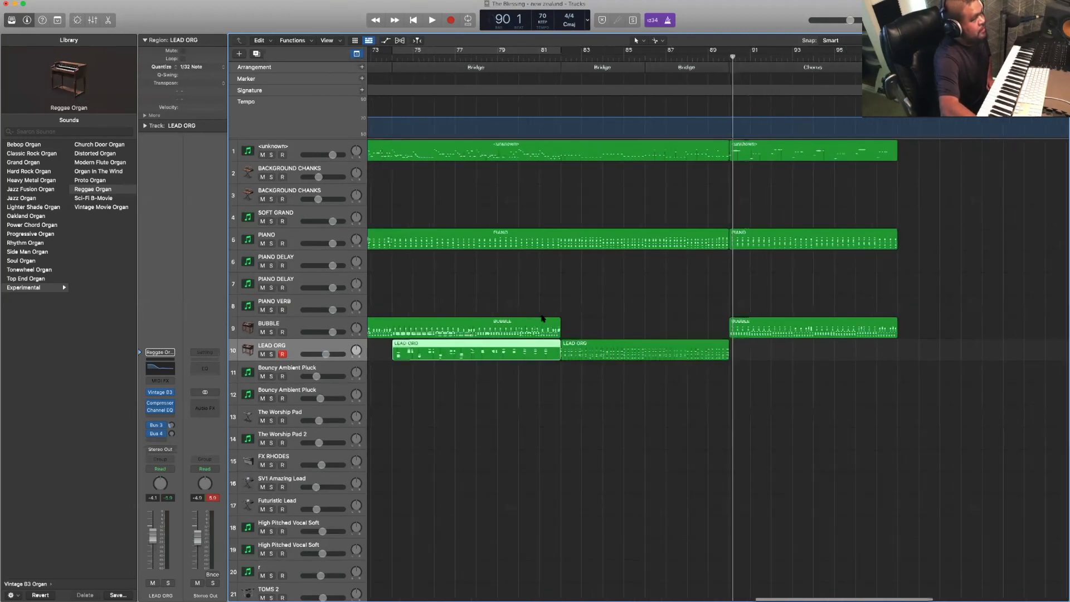
{"action": "scroll", "coordinate": [542, 318], "scroll_direction": "left", "scroll_amount": 3}
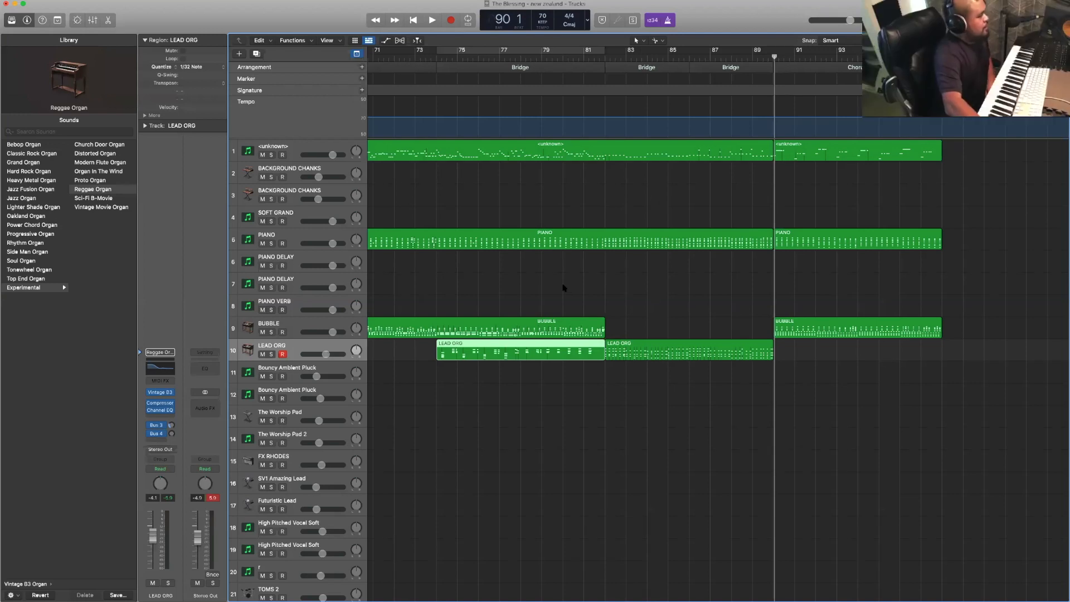
{"action": "scroll", "coordinate": [564, 288], "scroll_direction": "left", "scroll_amount": 10}
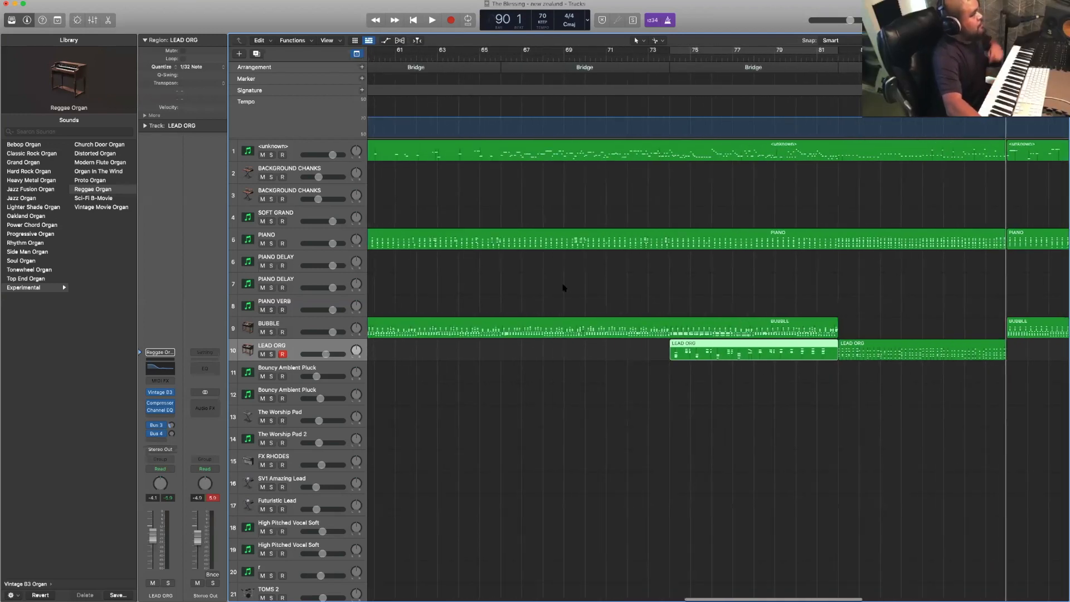
{"action": "scroll", "coordinate": [564, 288], "scroll_direction": "left", "scroll_amount": 3}
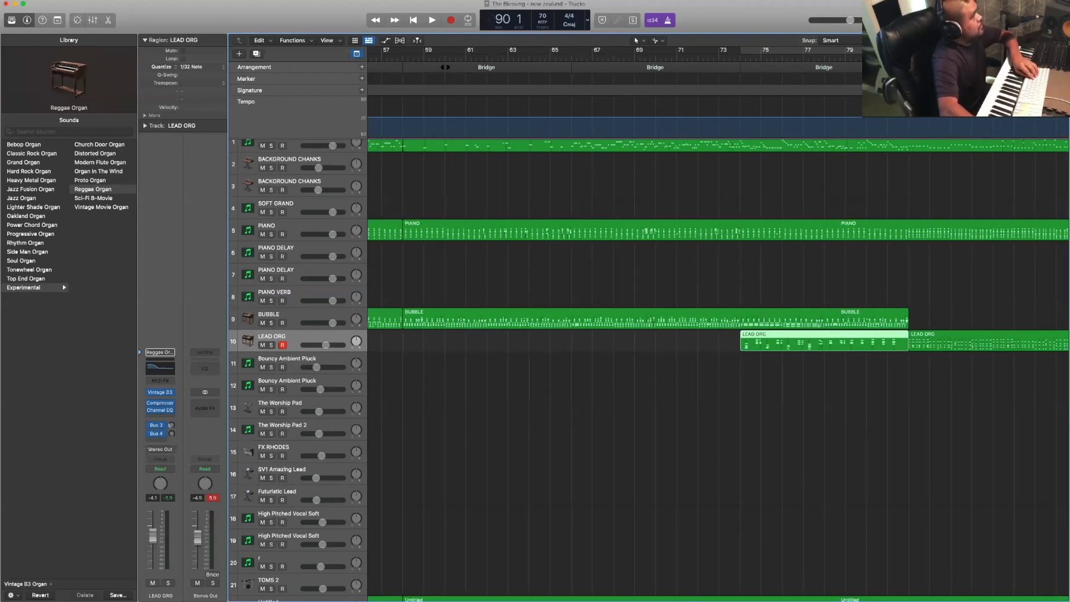
- Play back from about bar 57 into the Bridge, select the Untitled track 22, and stop at bar 61
{"action": "left_click", "coordinate": [445, 67]}
{"action": "scroll", "coordinate": [424, 61], "scroll_direction": "left", "scroll_amount": 2}
{"action": "left_click", "coordinate": [399, 55]}
{"action": "key", "text": "space"}
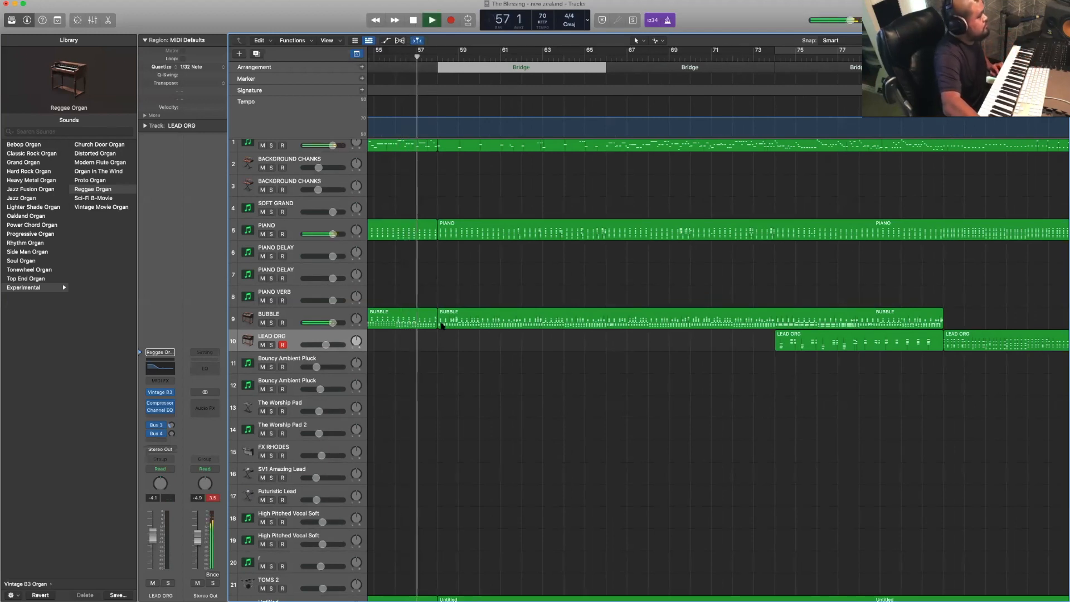
{"action": "scroll", "coordinate": [442, 326], "scroll_direction": "down", "scroll_amount": 12}
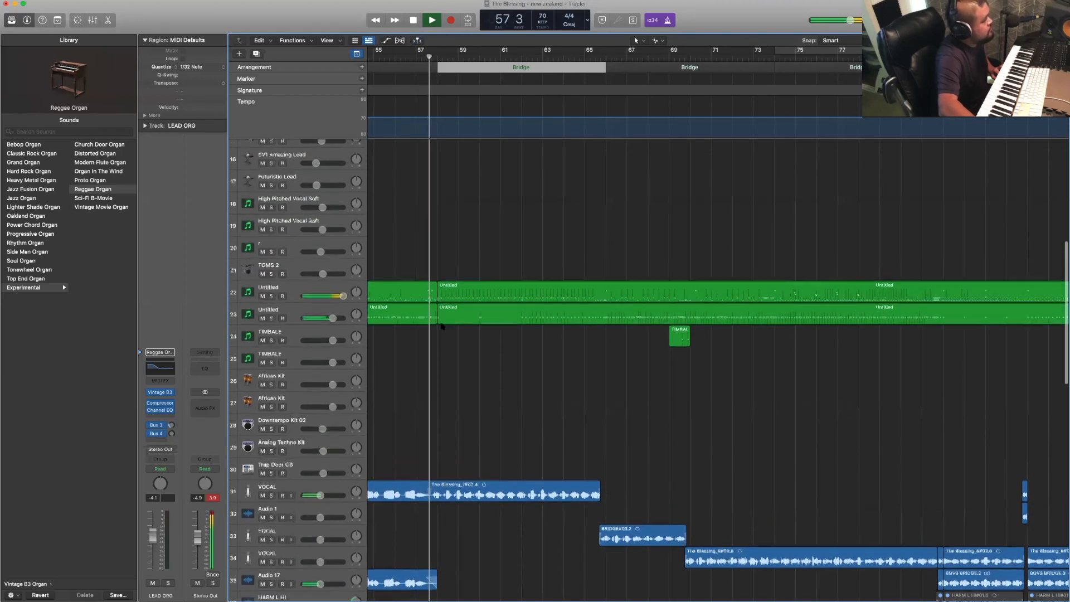
{"action": "scroll", "coordinate": [442, 327], "scroll_direction": "up", "scroll_amount": 2}
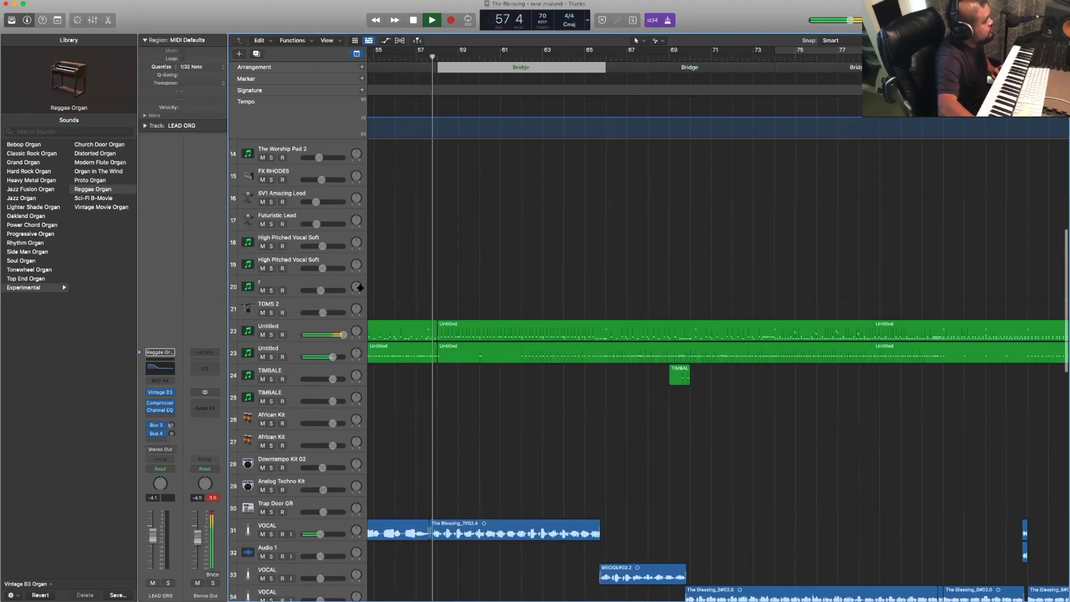
{"action": "left_click", "coordinate": [317, 326]}
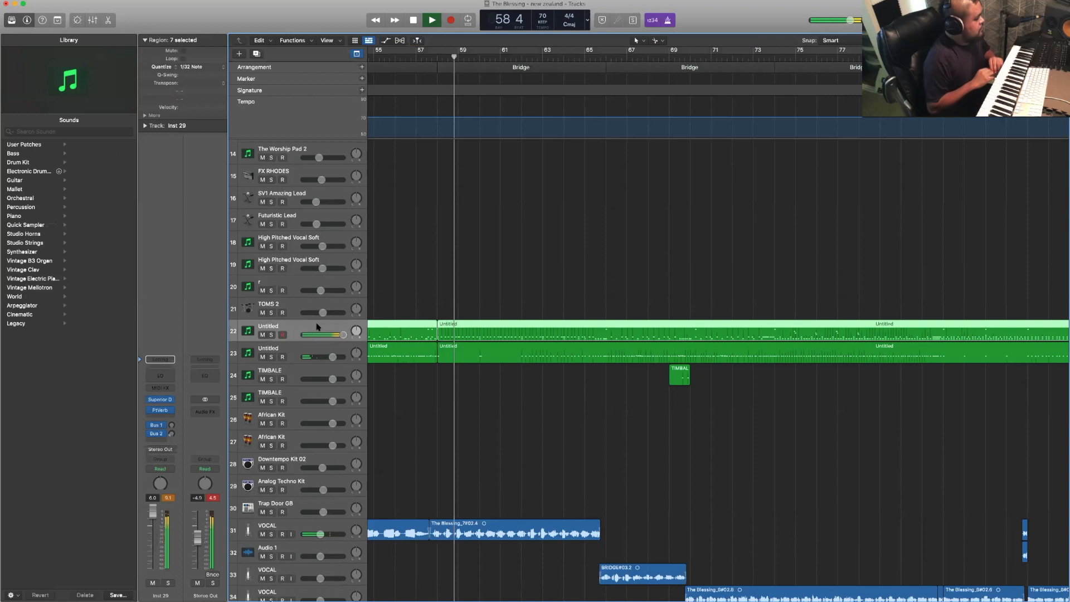
{"action": "key", "text": "space"}
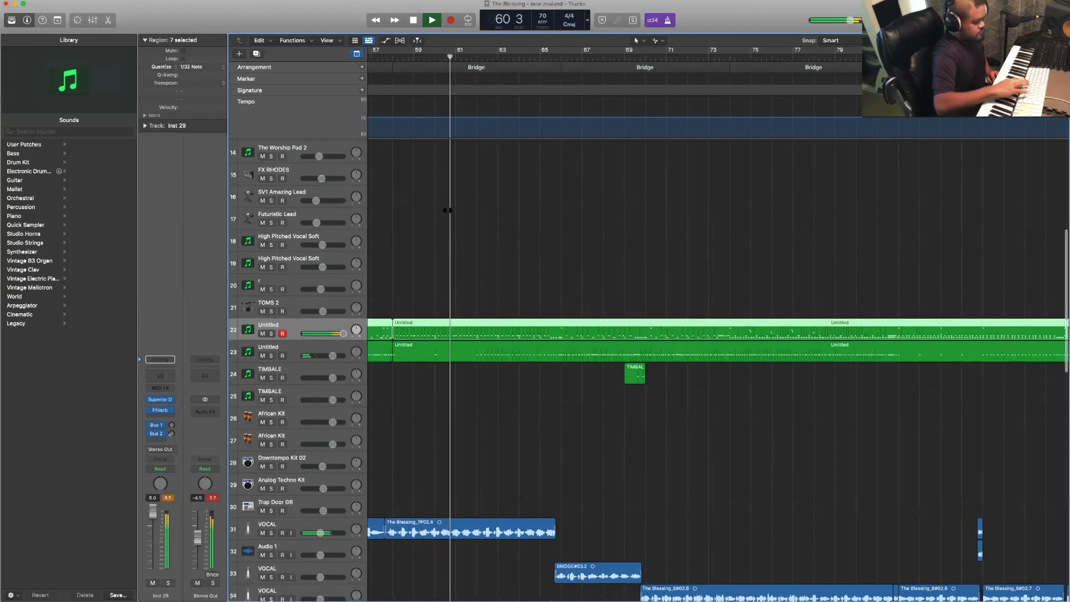
{"action": "key", "text": "space"}
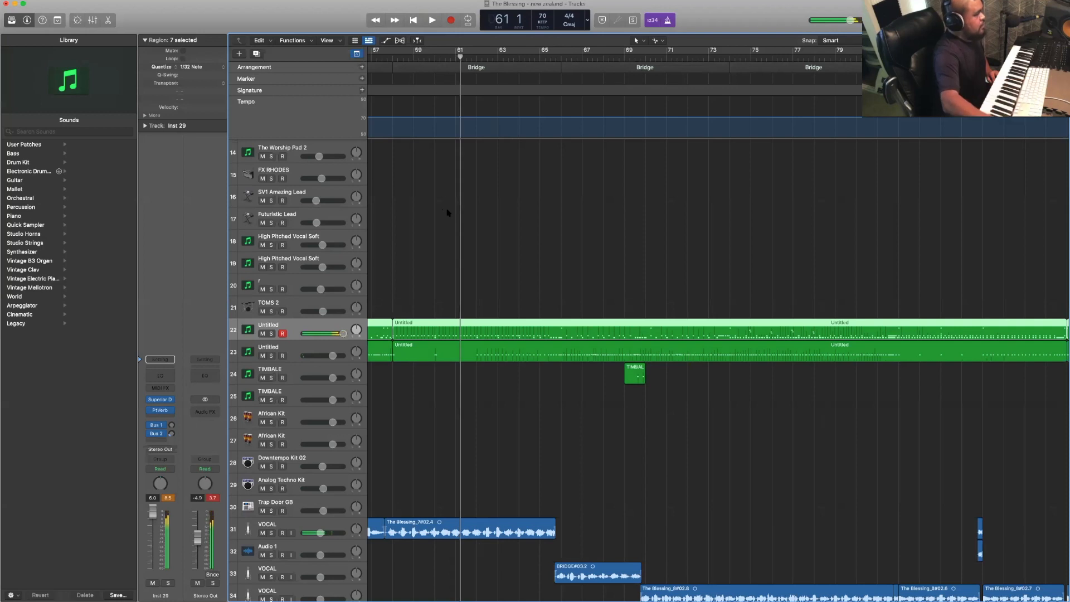
- Select the bass part on track 1, followed by the PIANO track 5
{"action": "scroll", "coordinate": [448, 213], "scroll_direction": "up", "scroll_amount": 10}
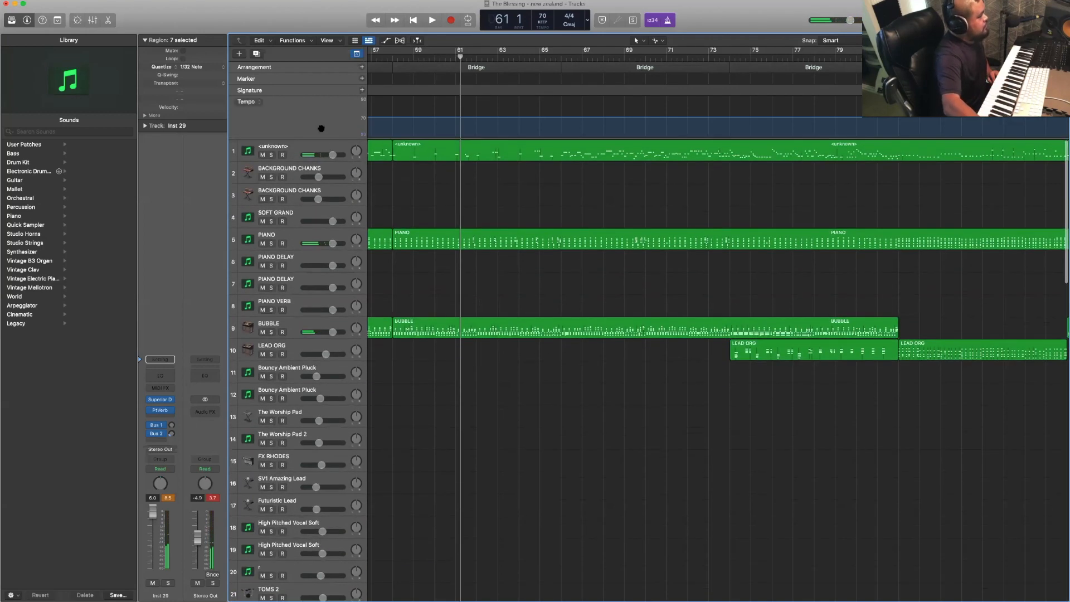
{"action": "left_click", "coordinate": [322, 145]}
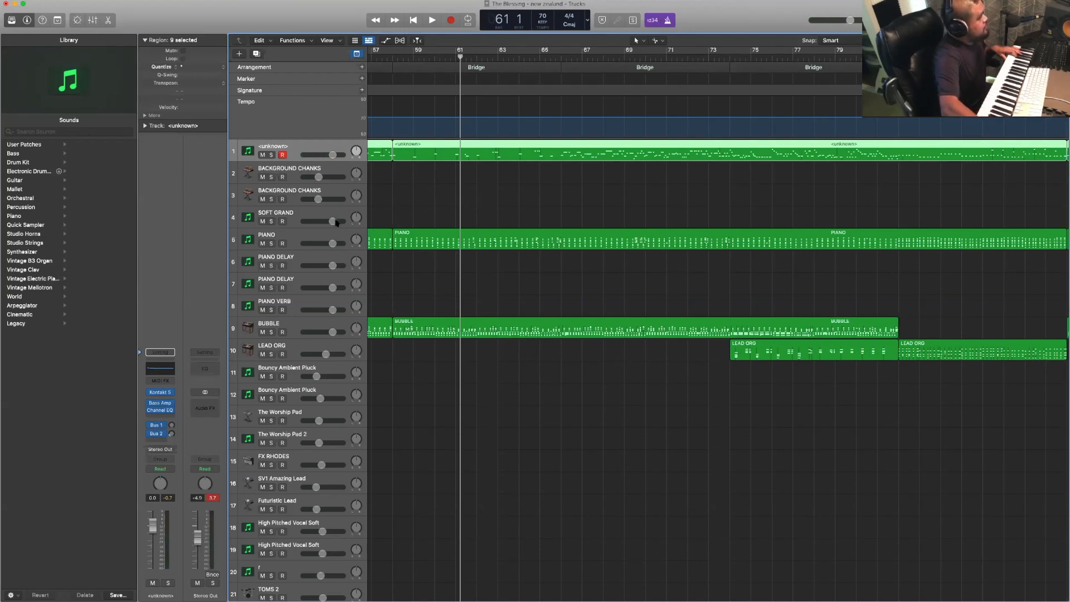
{"action": "left_click", "coordinate": [330, 232]}
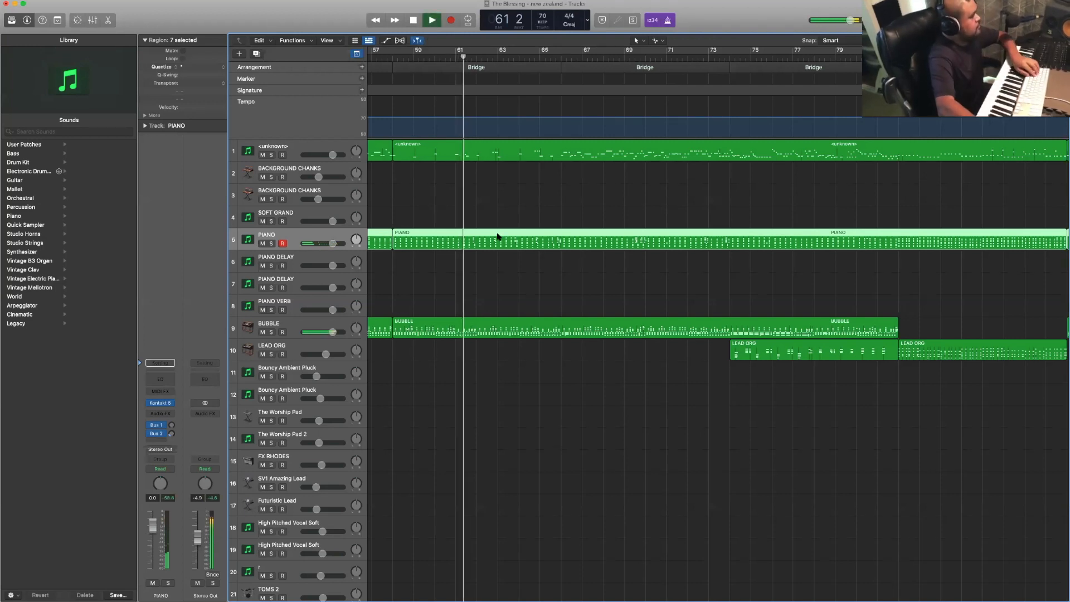
- Play back the Bridge from bar 61 while examining the drum, percussion and vocal tracks
{"action": "scroll", "coordinate": [488, 139], "scroll_direction": "down", "scroll_amount": 5}
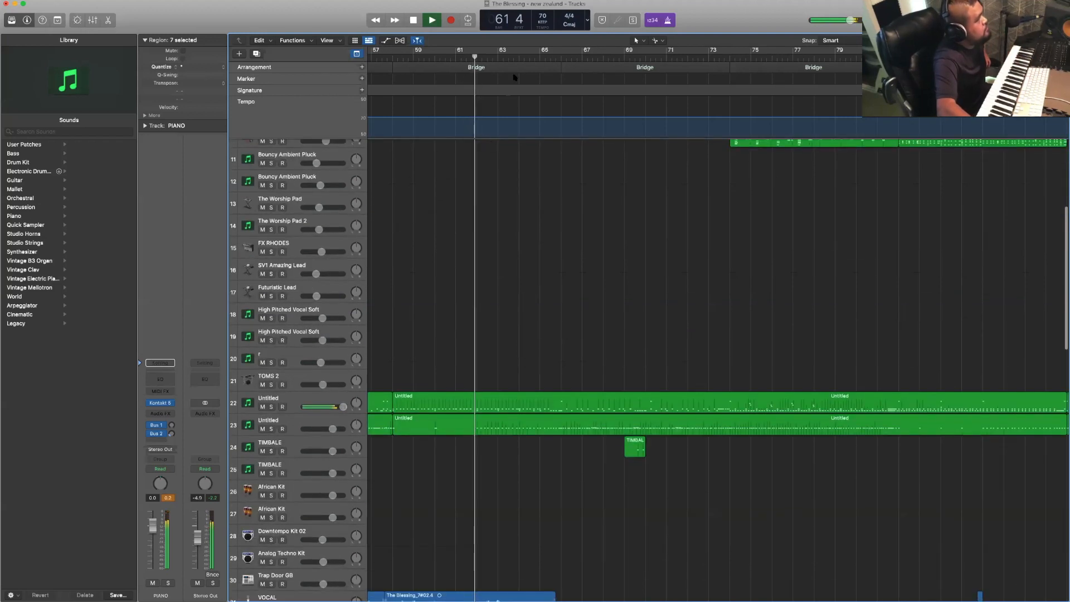
{"action": "left_click", "coordinate": [513, 68]}
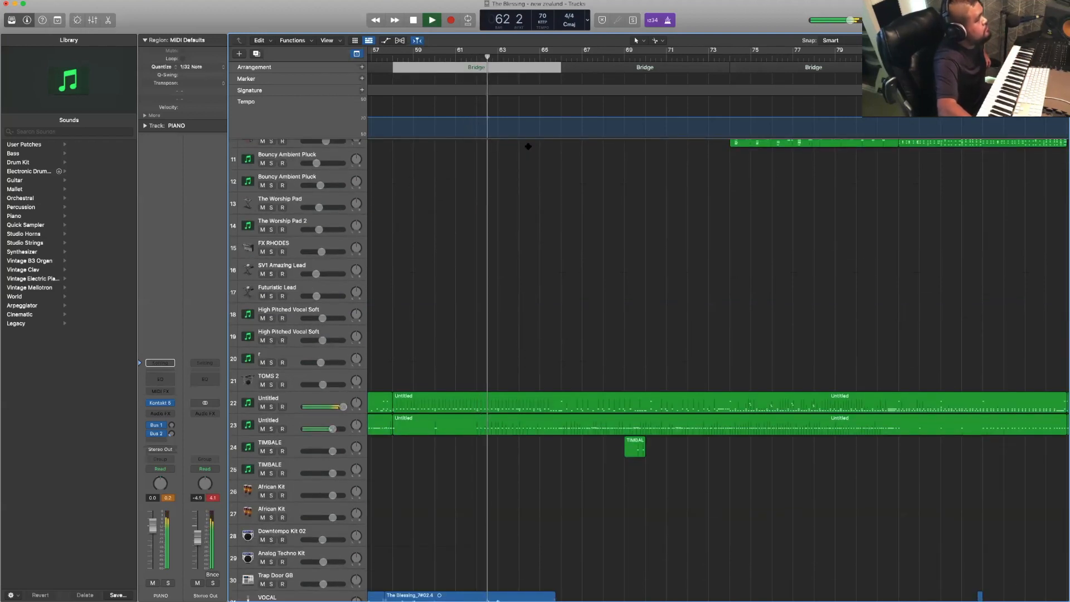
{"action": "scroll", "coordinate": [527, 146], "scroll_direction": "down", "scroll_amount": 10}
{"action": "scroll", "coordinate": [527, 145], "scroll_direction": "up", "scroll_amount": 10}
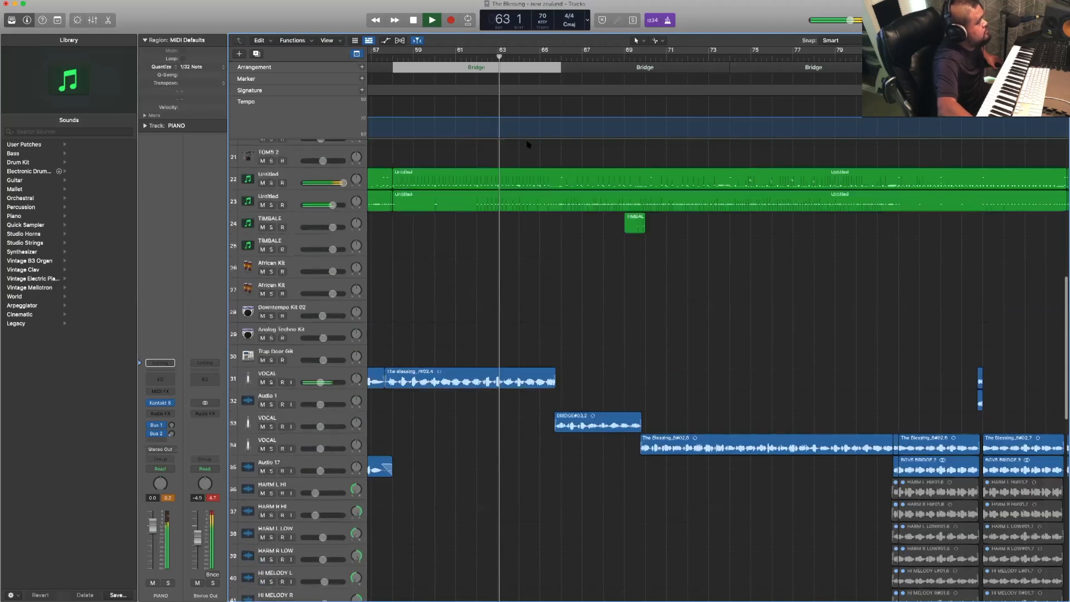
{"action": "scroll", "coordinate": [526, 147], "scroll_direction": "up", "scroll_amount": 3}
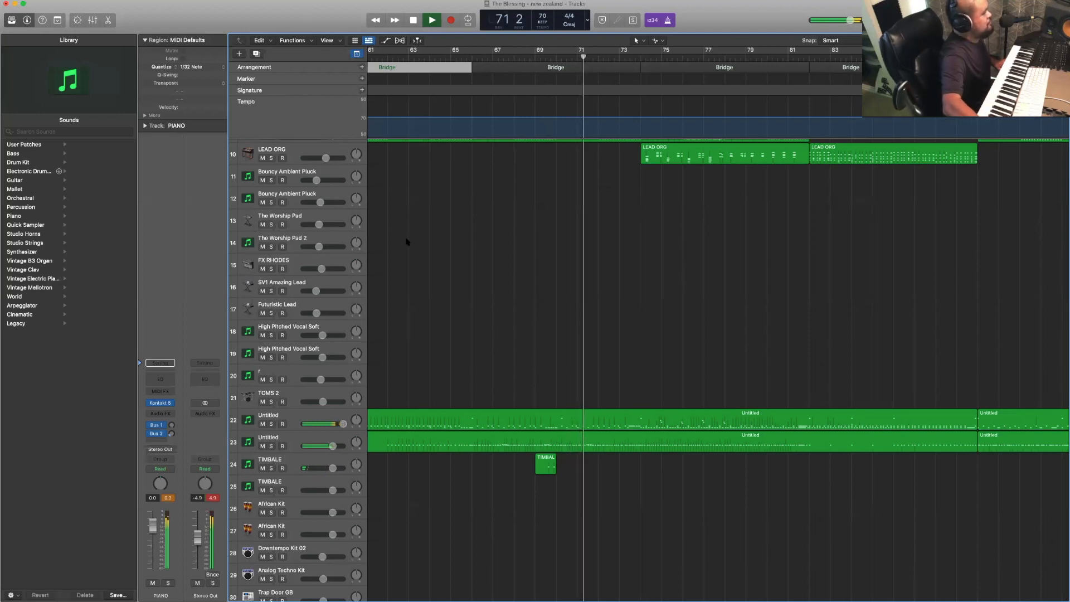
{"action": "scroll", "coordinate": [584, 260], "scroll_direction": "right", "scroll_amount": 3}
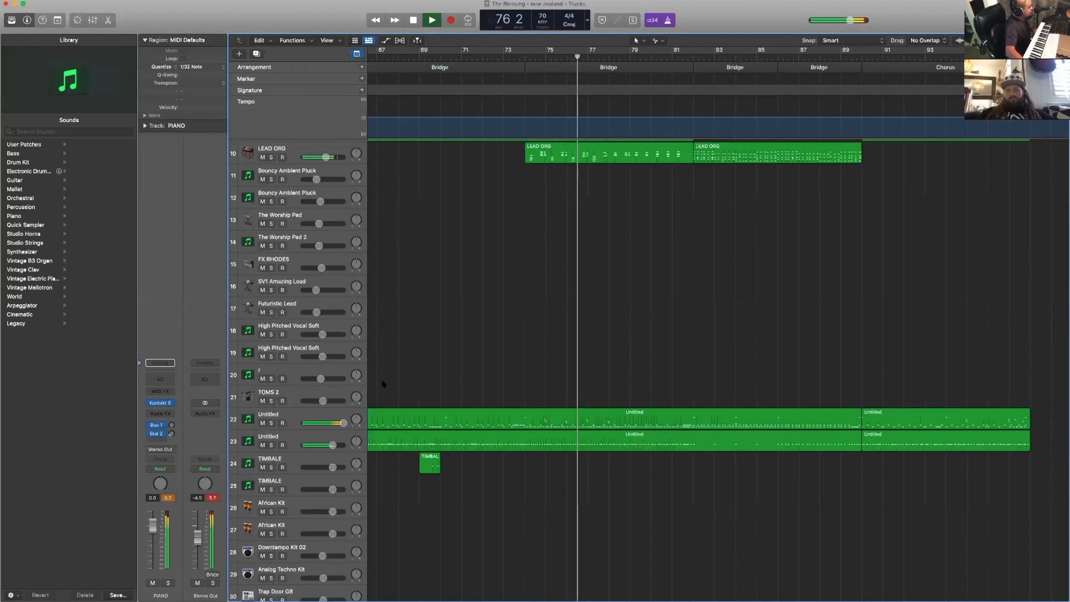
- Briefly solo the Untitled track 22 and the BUBBLE track 9 in turn during playback, restoring the full mix after each
{"action": "left_click", "coordinate": [271, 425]}
{"action": "left_click", "coordinate": [271, 424]}
{"action": "scroll", "coordinate": [293, 393], "scroll_direction": "up", "scroll_amount": 3}
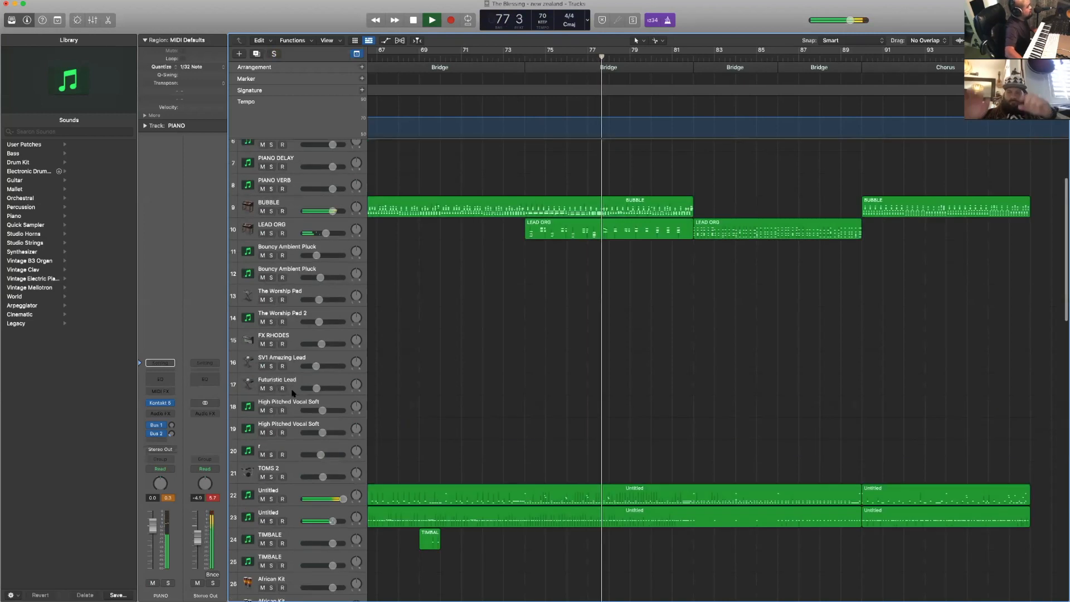
{"action": "scroll", "coordinate": [293, 394], "scroll_direction": "up", "scroll_amount": 5}
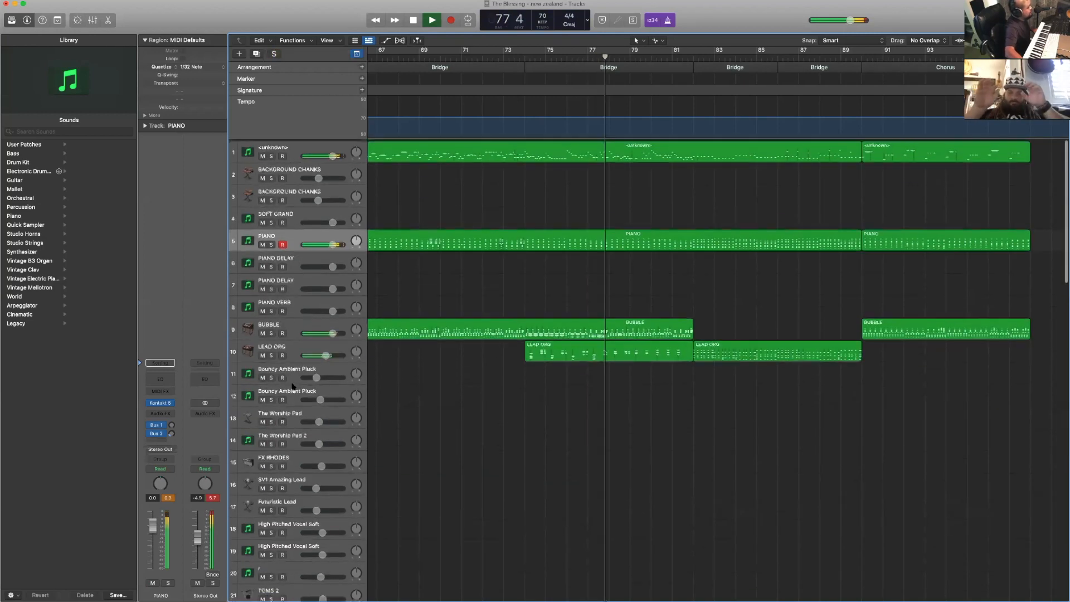
{"action": "left_click", "coordinate": [270, 333]}
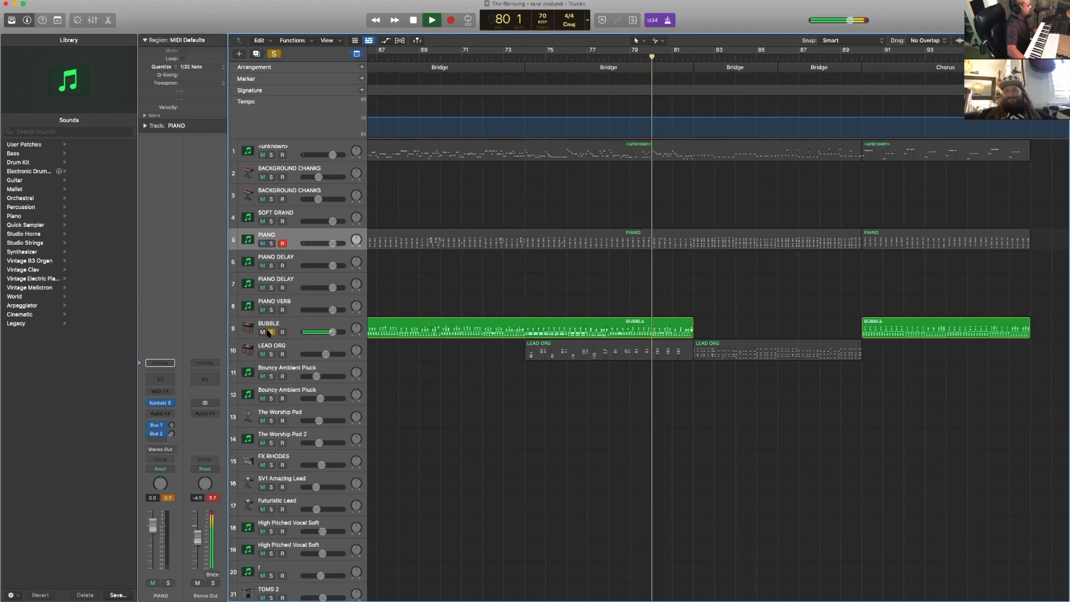
{"action": "left_click", "coordinate": [269, 333]}
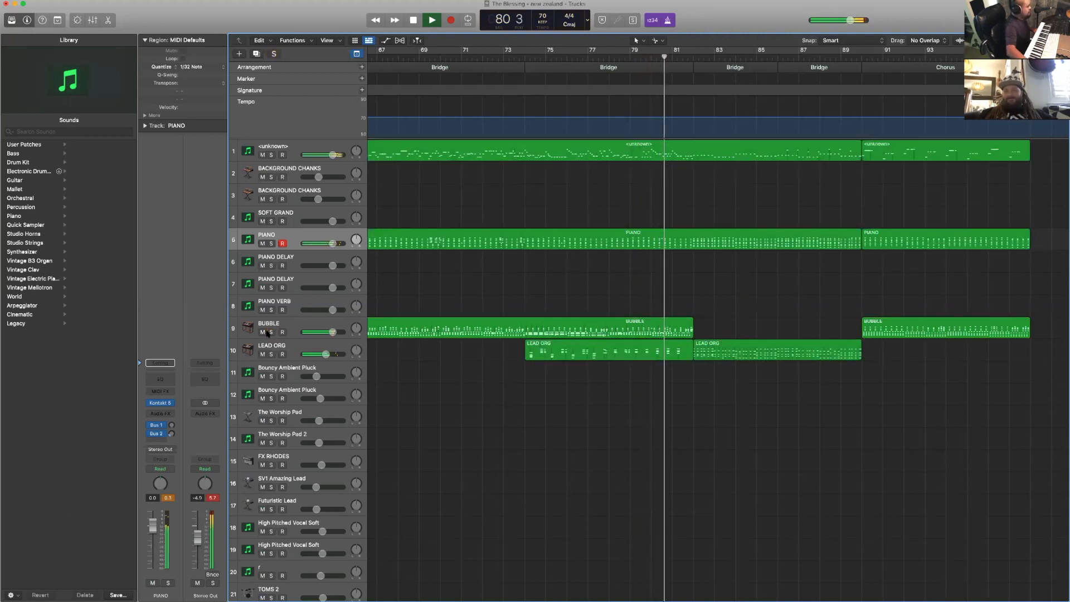
- Review the instrument and vocal tracks across the final Bridge and Chorus during playback, and select the closing Intro section
{"action": "scroll", "coordinate": [641, 421], "scroll_direction": "right", "scroll_amount": 5}
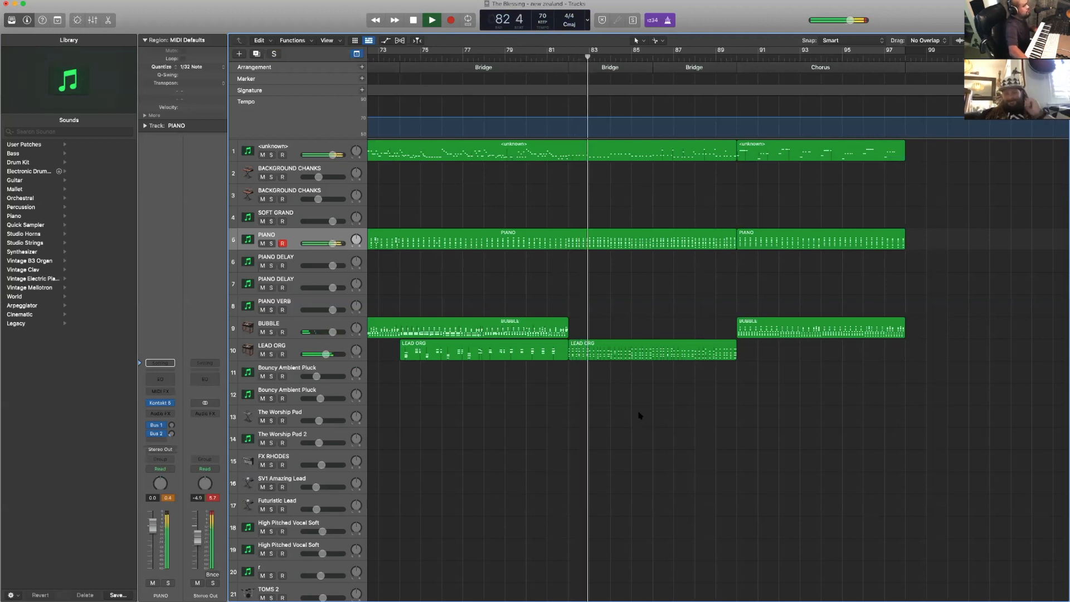
{"action": "scroll", "coordinate": [640, 415], "scroll_direction": "right", "scroll_amount": 10}
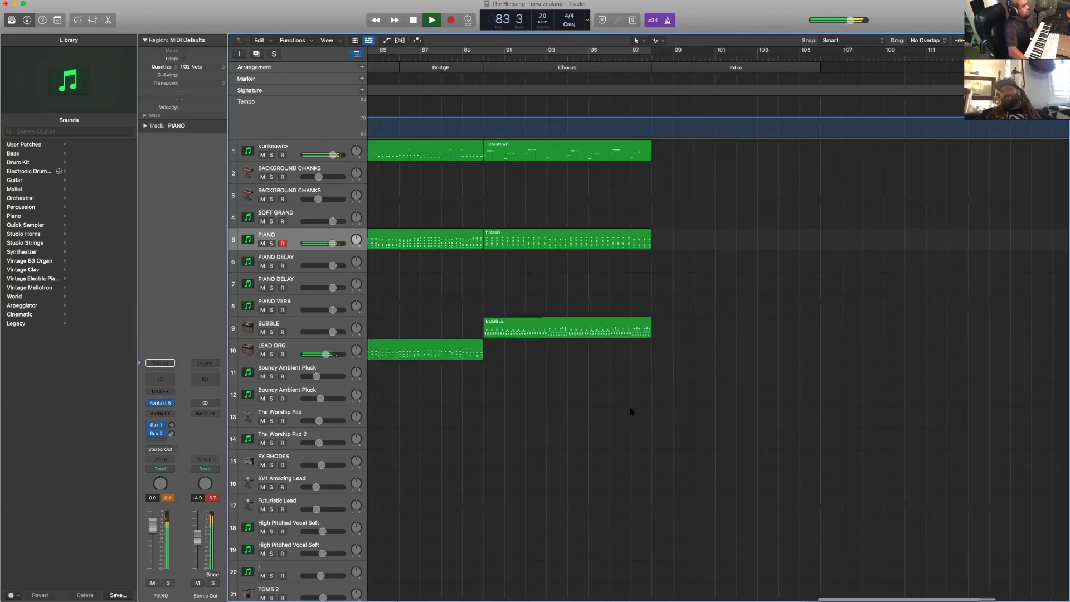
{"action": "scroll", "coordinate": [631, 411], "scroll_direction": "down", "scroll_amount": 10}
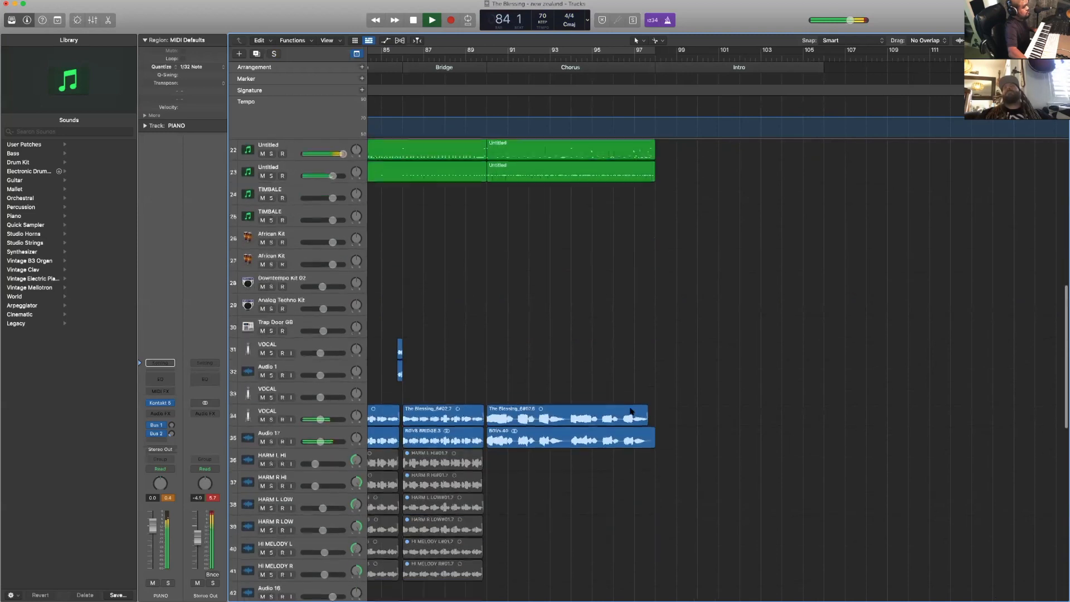
{"action": "scroll", "coordinate": [630, 412], "scroll_direction": "down", "scroll_amount": 2}
{"action": "scroll", "coordinate": [630, 412], "scroll_direction": "up", "scroll_amount": 10}
{"action": "scroll", "coordinate": [630, 413], "scroll_direction": "down", "scroll_amount": 3}
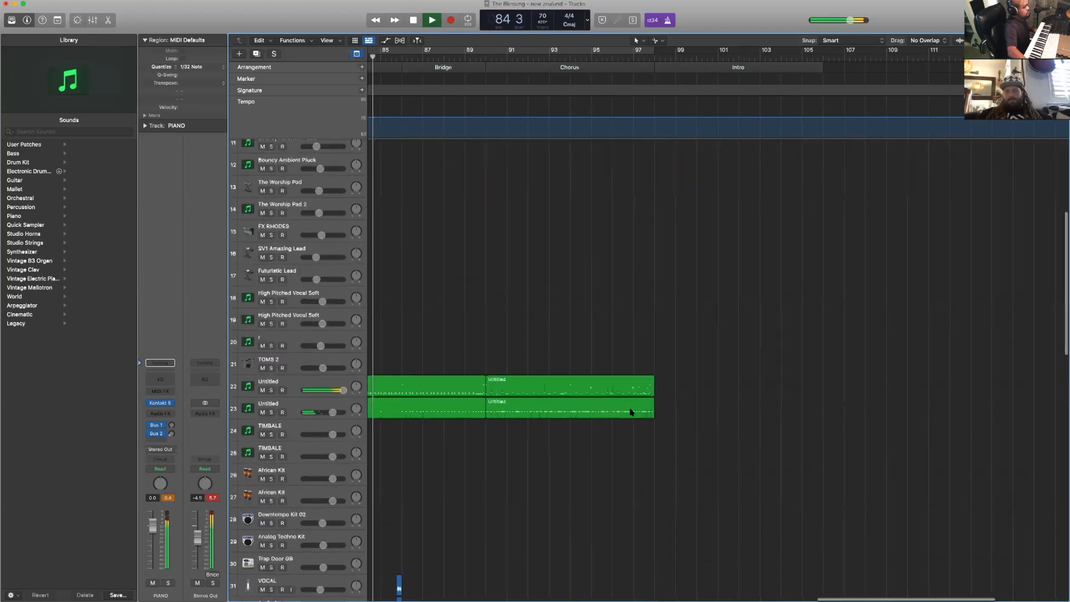
{"action": "scroll", "coordinate": [631, 412], "scroll_direction": "up", "scroll_amount": 5}
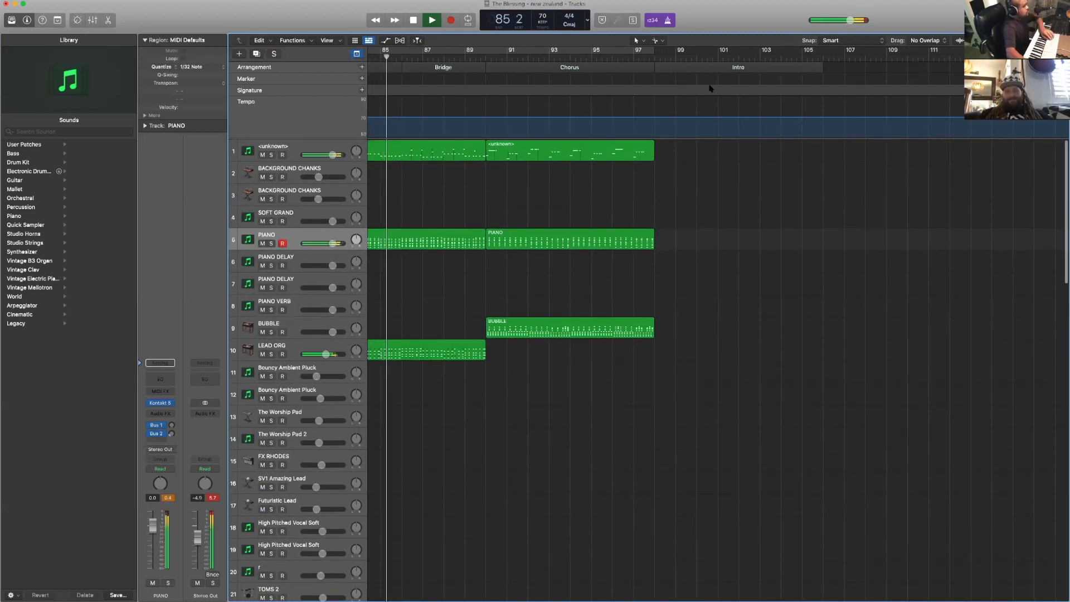
{"action": "left_click", "coordinate": [699, 68]}
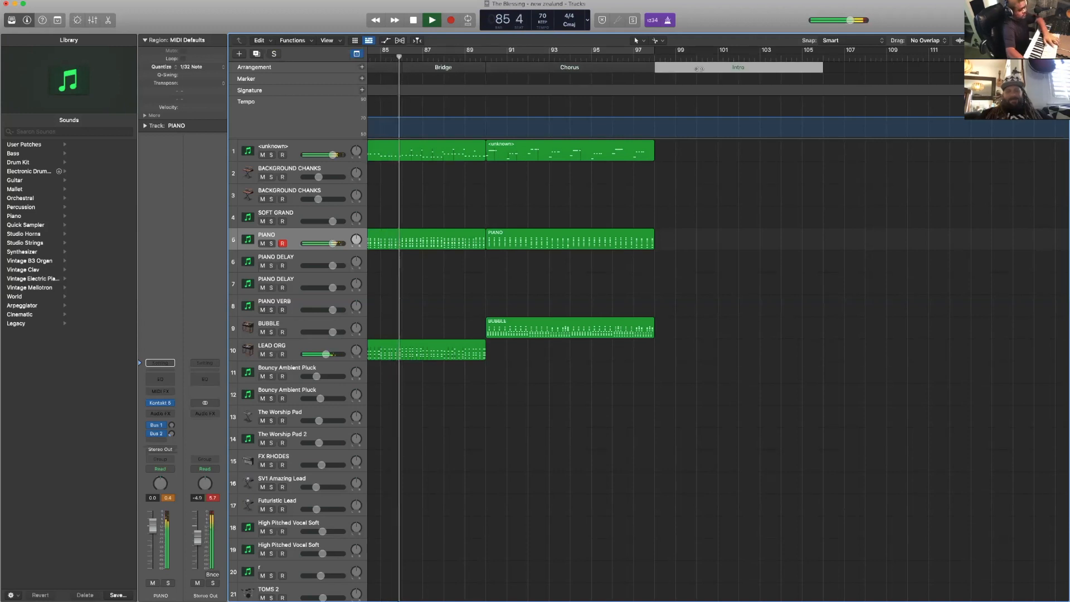
- Delete the closing Intro section from the end of the arrangement
{"action": "left_click", "coordinate": [714, 82]}
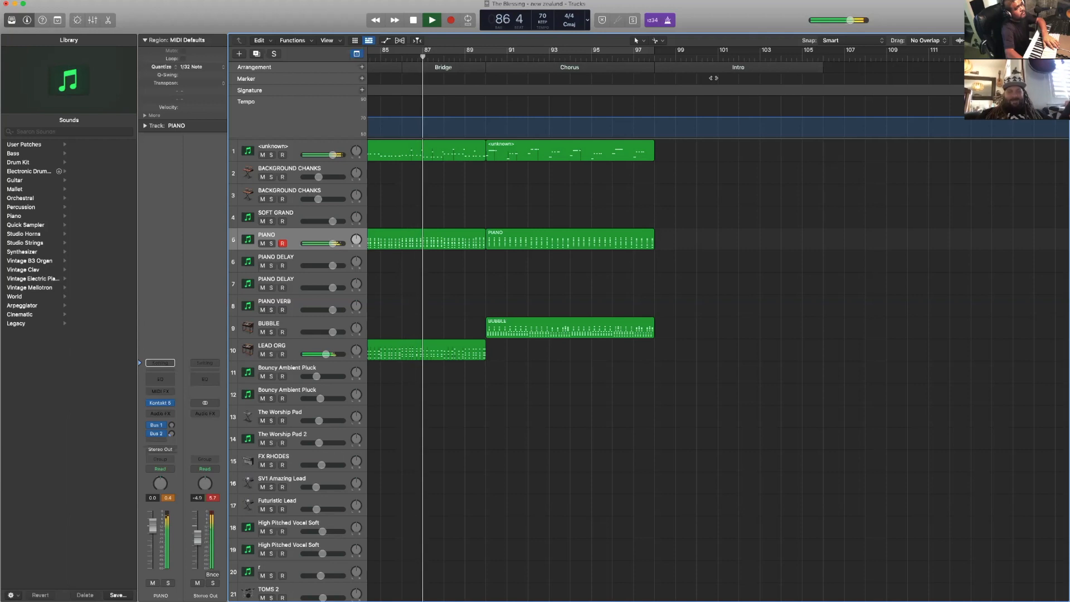
{"action": "left_click", "coordinate": [714, 71]}
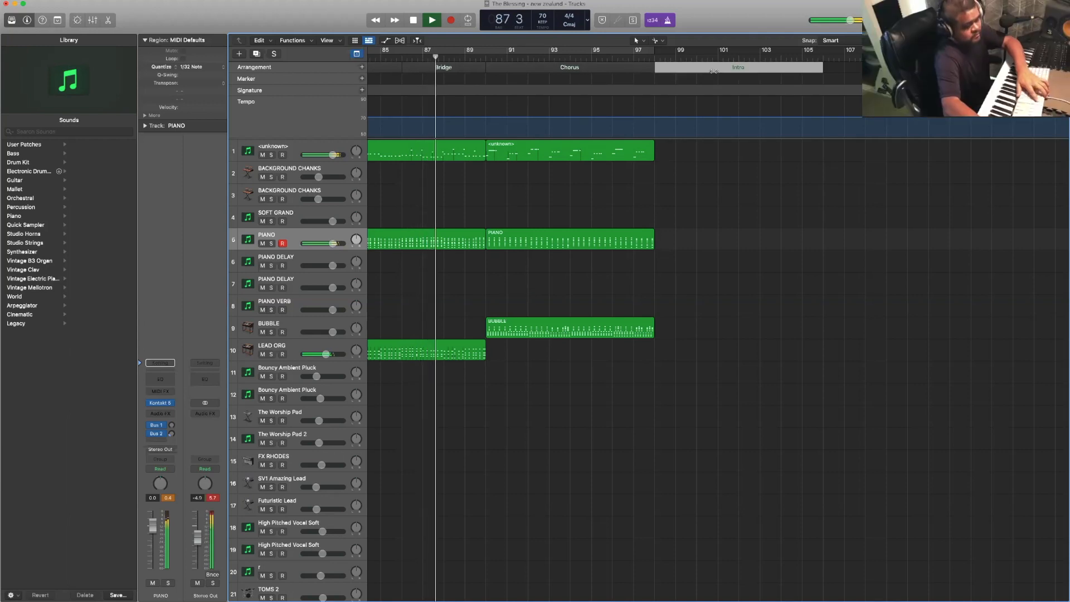
{"action": "key", "text": "Delete"}
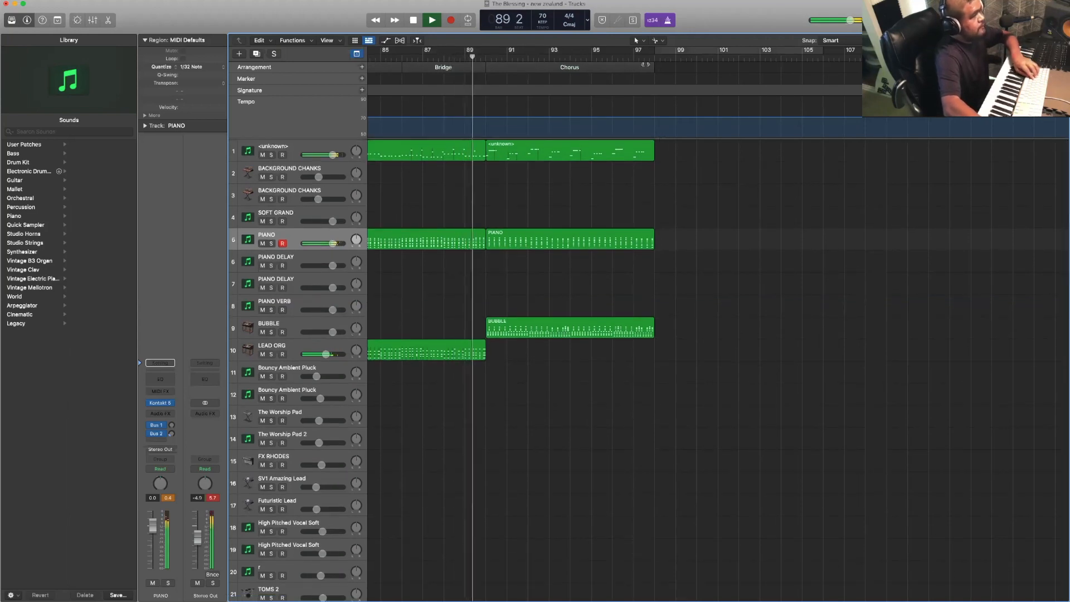
- Stop playback and copy the final Chorus section so that it repeats from bar 98
{"action": "scroll", "coordinate": [623, 71], "scroll_direction": "right", "scroll_amount": 1}
{"action": "key", "text": "space"}
{"action": "left_click", "coordinate": [623, 70]}
{"action": "mouse_move", "coordinate": [623, 70]}
{"action": "left_mouse_down", "text": "alt"}
{"action": "mouse_move", "coordinate": [708, 85]}
{"action": "mouse_move", "coordinate": [698, 106]}
{"action": "left_mouse_up", "text": "alt"}
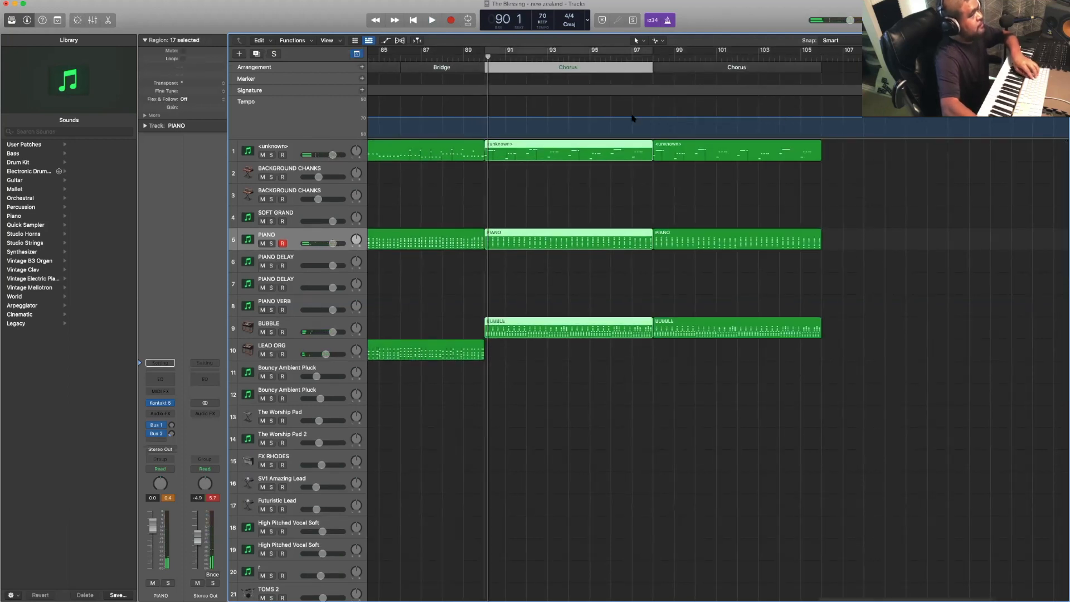
- Place the playhead at bar 88 and delete the bass region on track 1 from the first closing Chorus
{"action": "scroll", "coordinate": [565, 105], "scroll_direction": "left", "scroll_amount": 3}
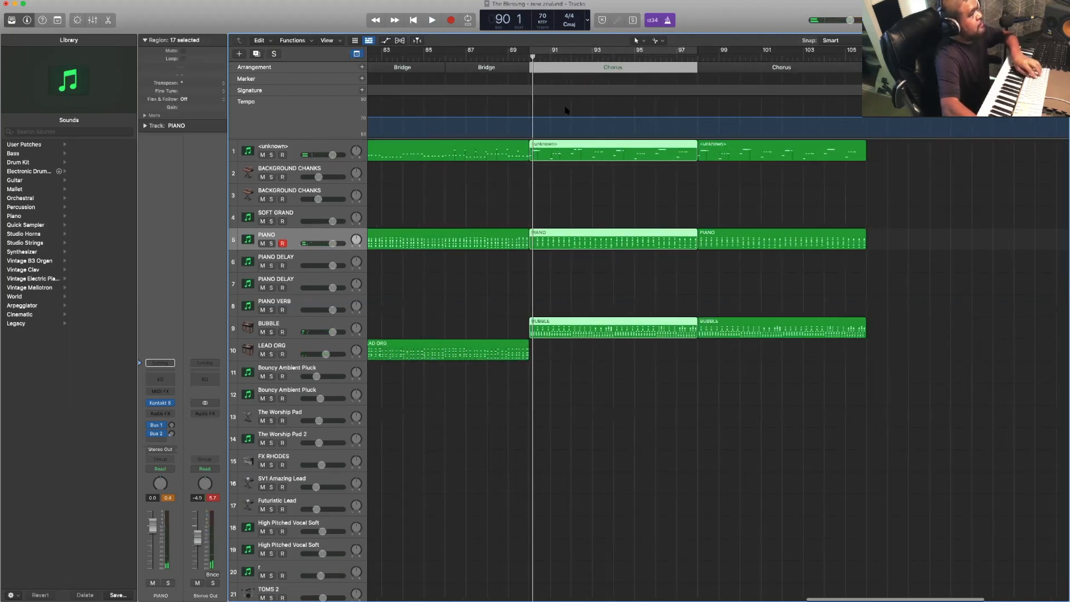
{"action": "left_click", "coordinate": [526, 58]}
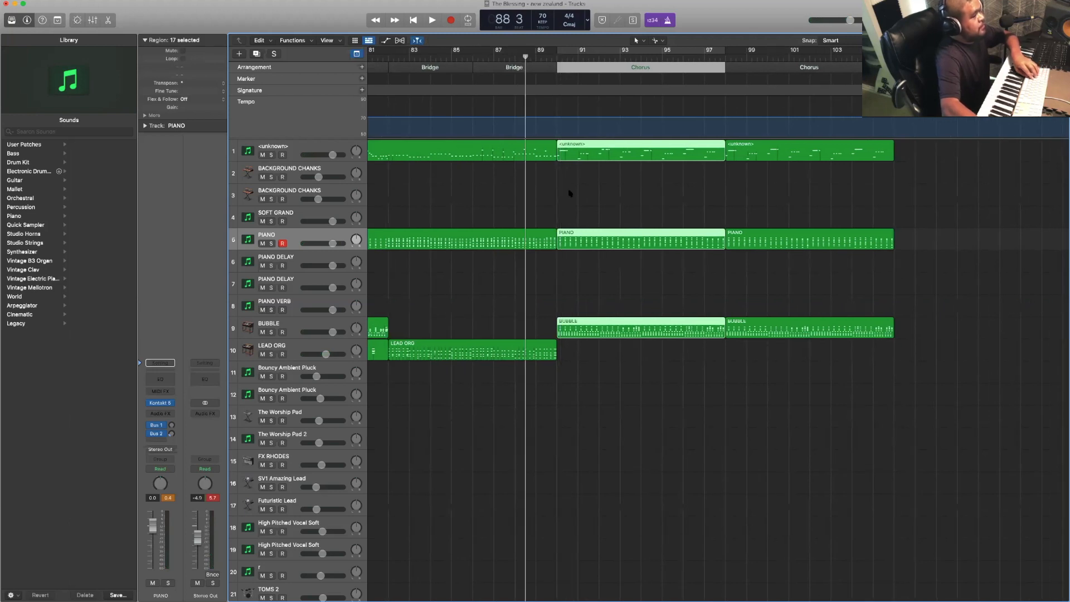
{"action": "left_click", "coordinate": [595, 159]}
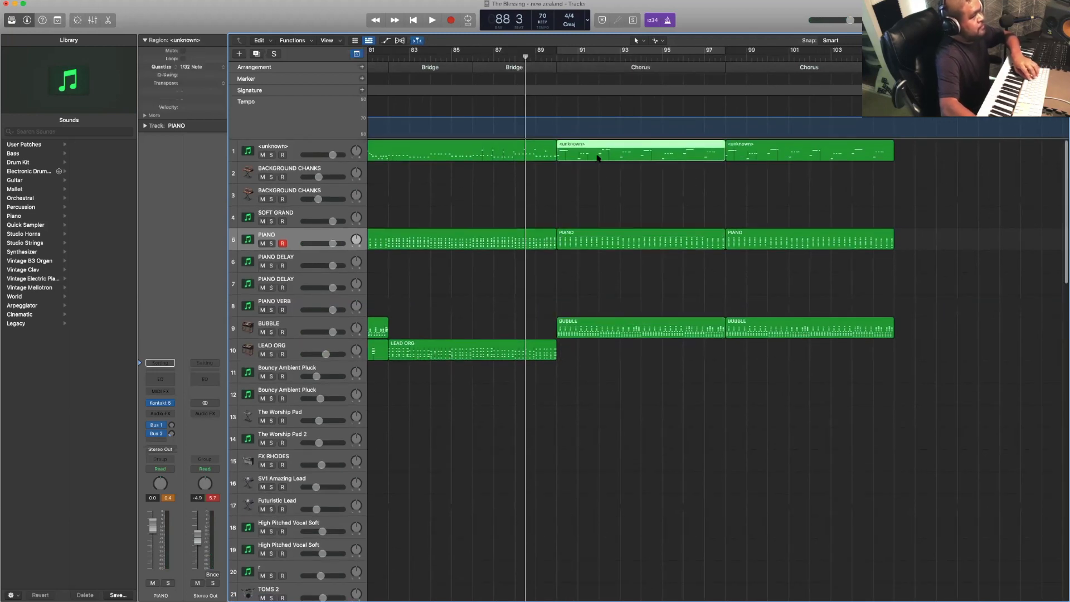
{"action": "left_click", "coordinate": [644, 206]}
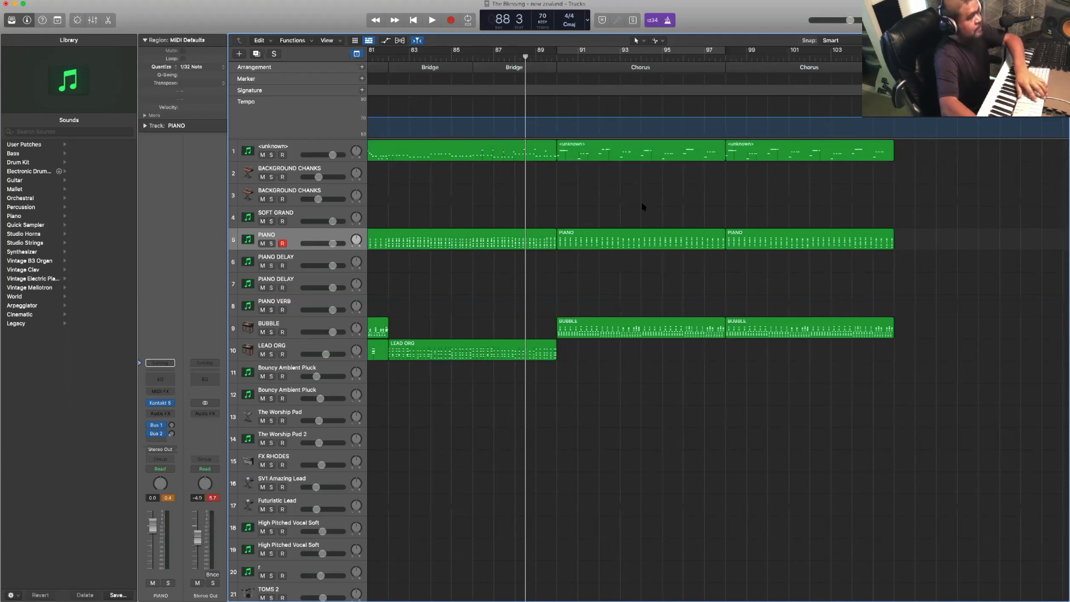
{"action": "key", "text": "Delete"}
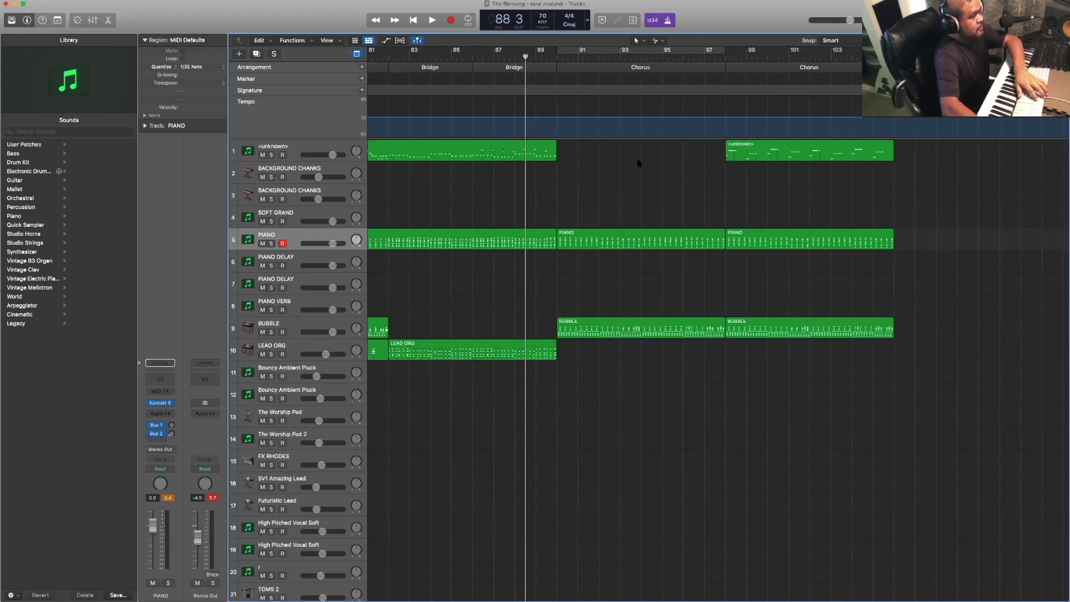
- Delete the Untitled regions on tracks 22 and 23 from the first closing Chorus
{"action": "scroll", "coordinate": [641, 162], "scroll_direction": "down", "scroll_amount": 3}
{"action": "scroll", "coordinate": [659, 297], "scroll_direction": "down", "scroll_amount": 8}
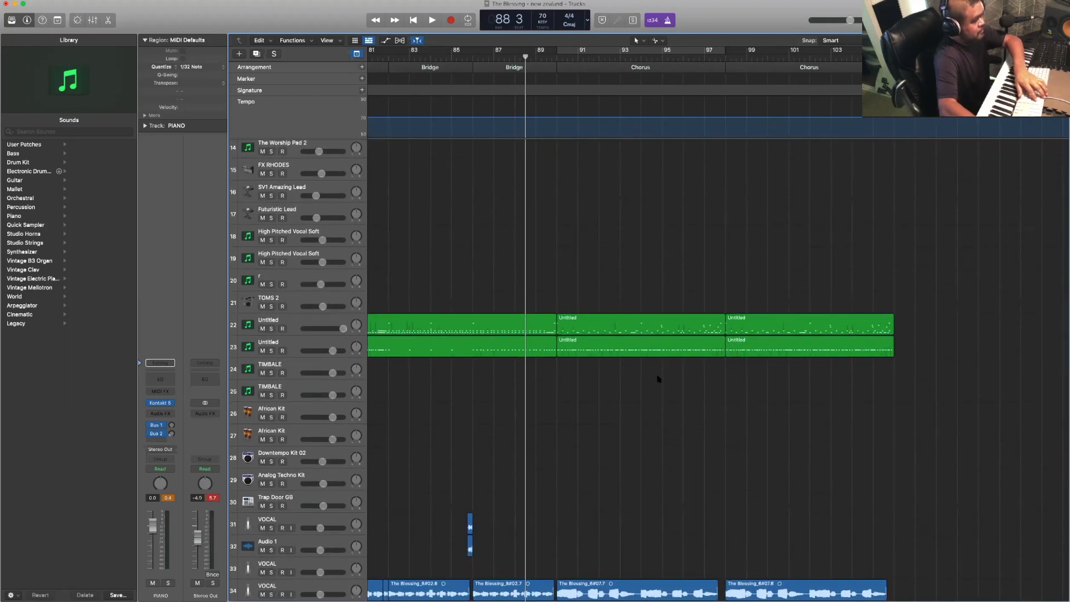
{"action": "left_click_drag", "start_coordinate": [659, 379], "coordinate": [657, 321]}
{"action": "key", "text": "Delete"}
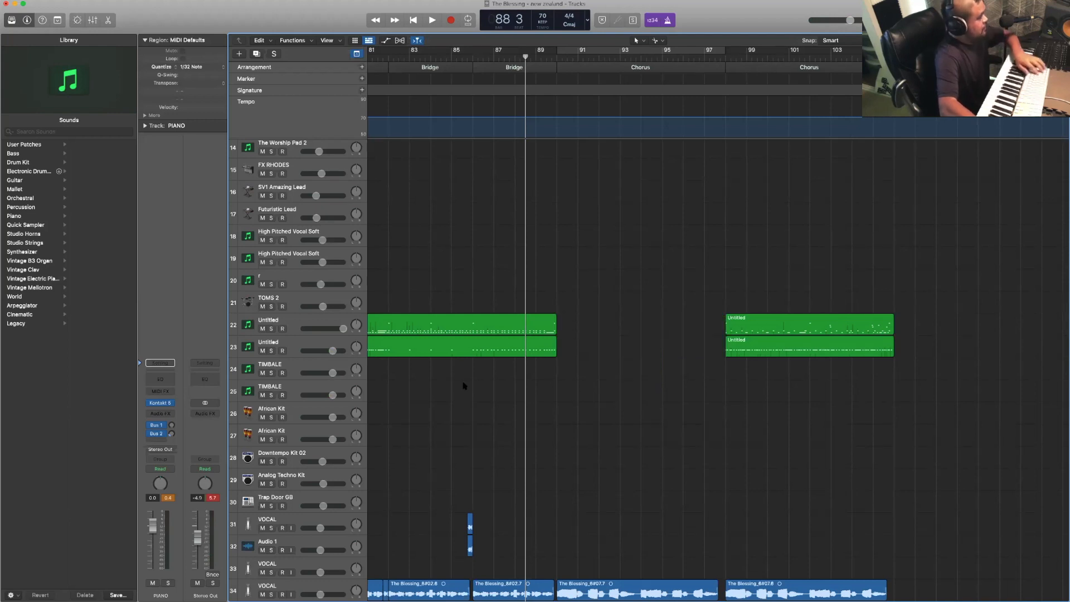
- Record a short part on the TIMBALE track 24 at the start of the first closing Chorus, bar 90
{"action": "left_click", "coordinate": [316, 364]}
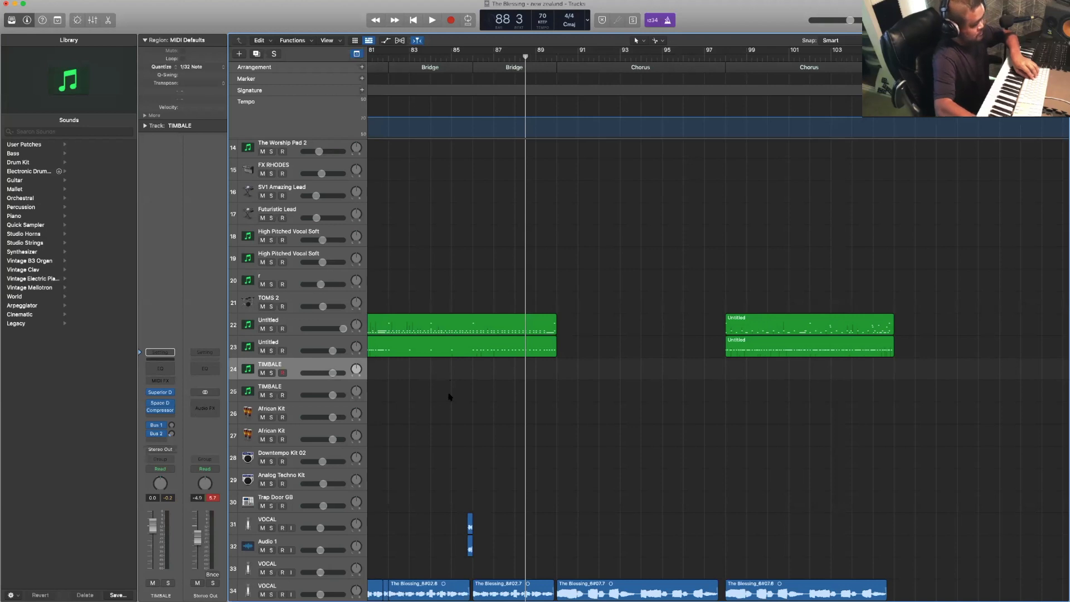
{"action": "key", "text": "space"}
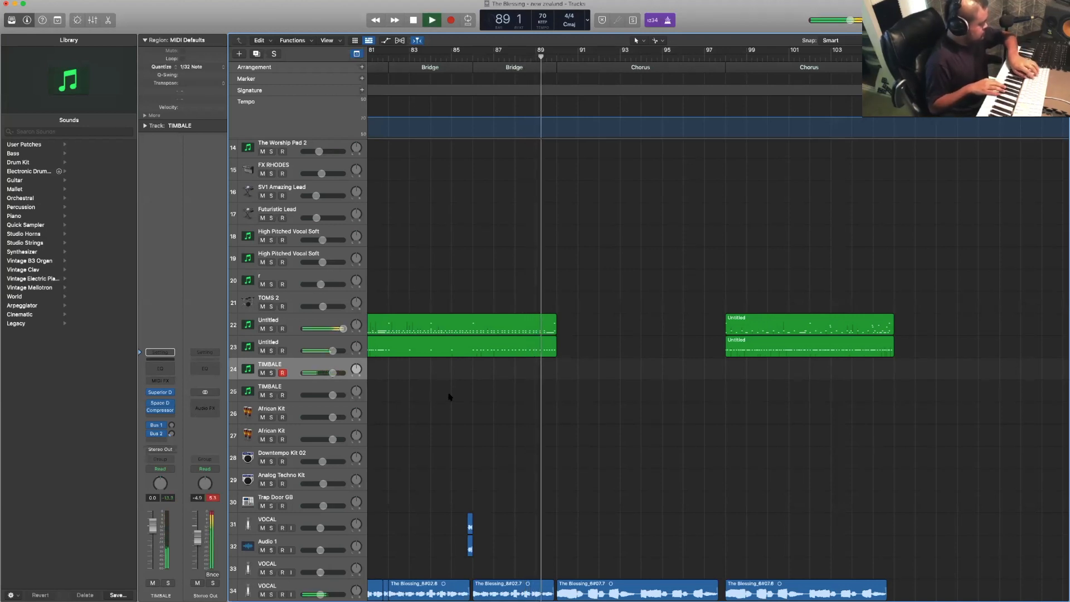
{"action": "key", "text": "r"}
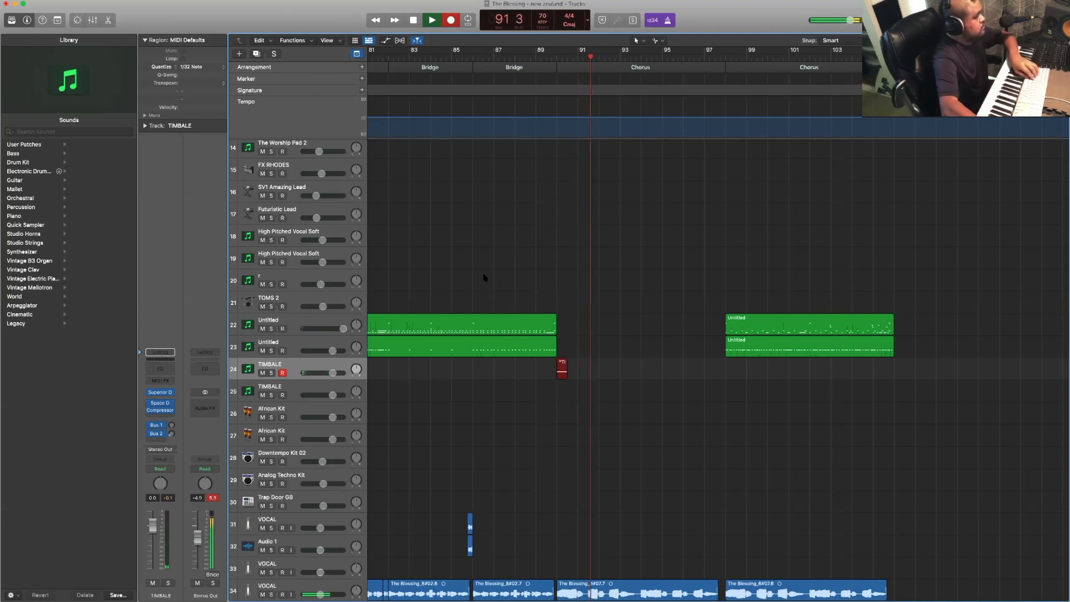
{"action": "key", "text": "r"}
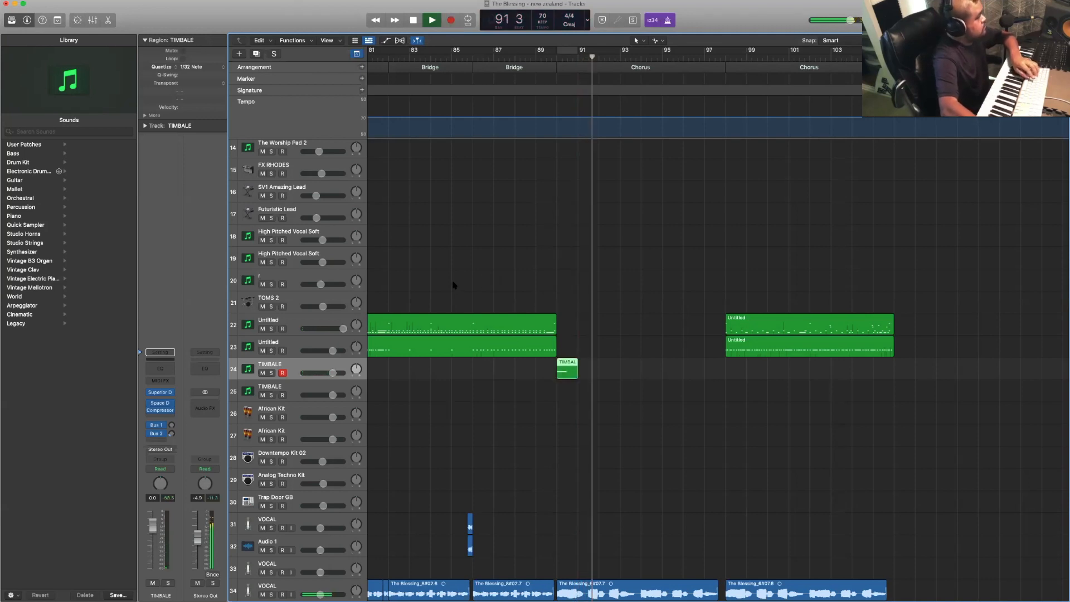
- Record a drum part on the Untitled track 22 through the second half of the first closing Chorus, from about bar 94
{"action": "left_click", "coordinate": [326, 319]}
{"action": "key", "text": "r"}
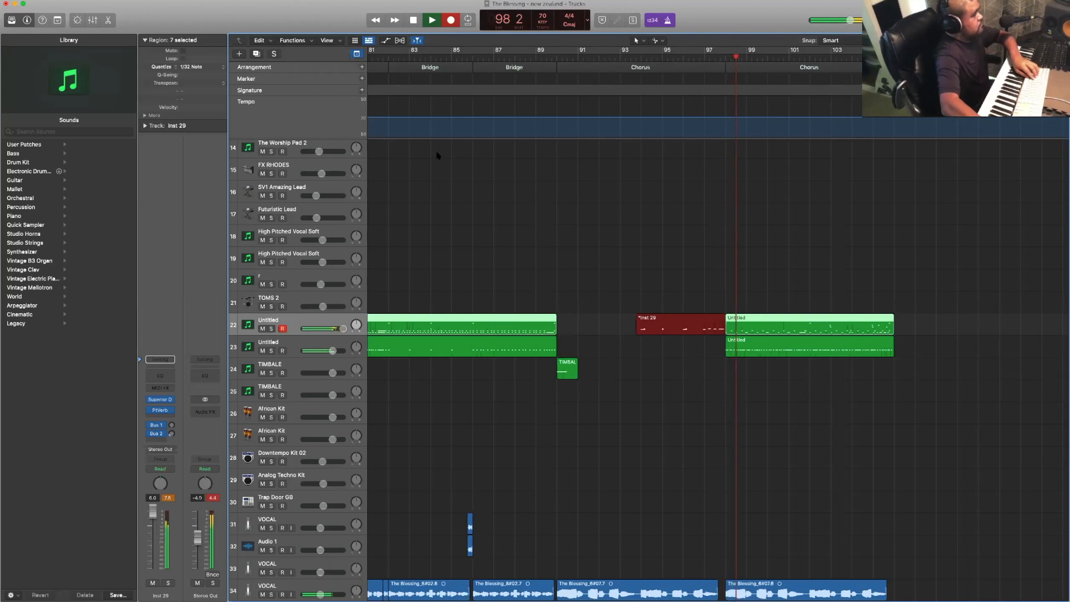
{"action": "key", "text": "space"}
- Restart playback just before the first closing Chorus and select the bass track 1
{"action": "scroll", "coordinate": [547, 148], "scroll_direction": "up", "scroll_amount": 10}
{"action": "left_click", "coordinate": [537, 55]}
{"action": "key", "text": "space"}
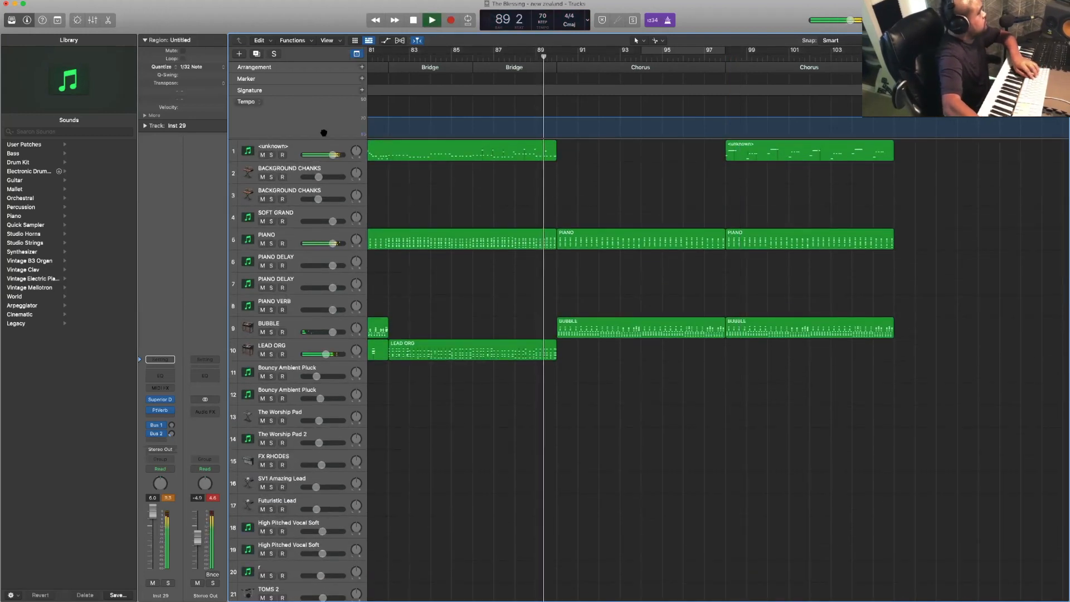
{"action": "left_click", "coordinate": [315, 148]}
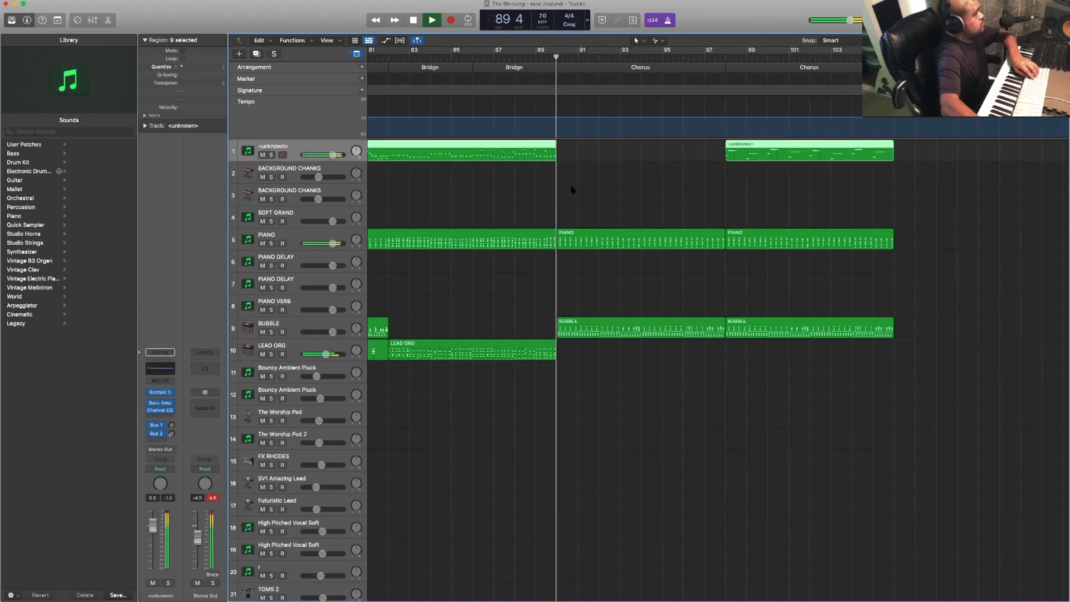
- Try to record a bass take on track 1 from bar 94 of the first closing Chorus
{"action": "left_click", "coordinate": [572, 190]}
{"action": "key", "text": "r"}
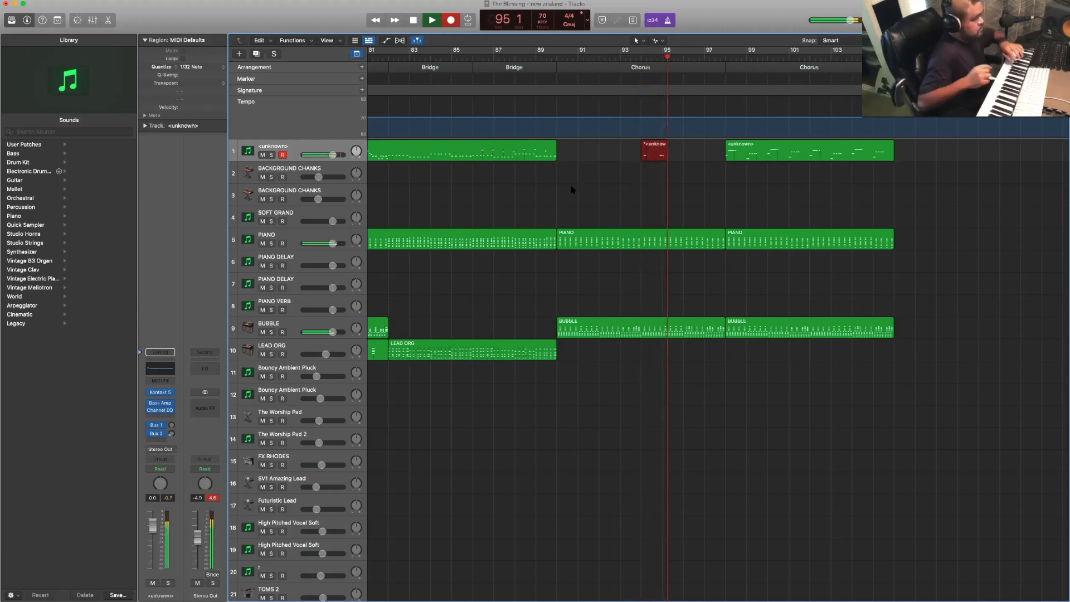
{"action": "key", "text": "space"}
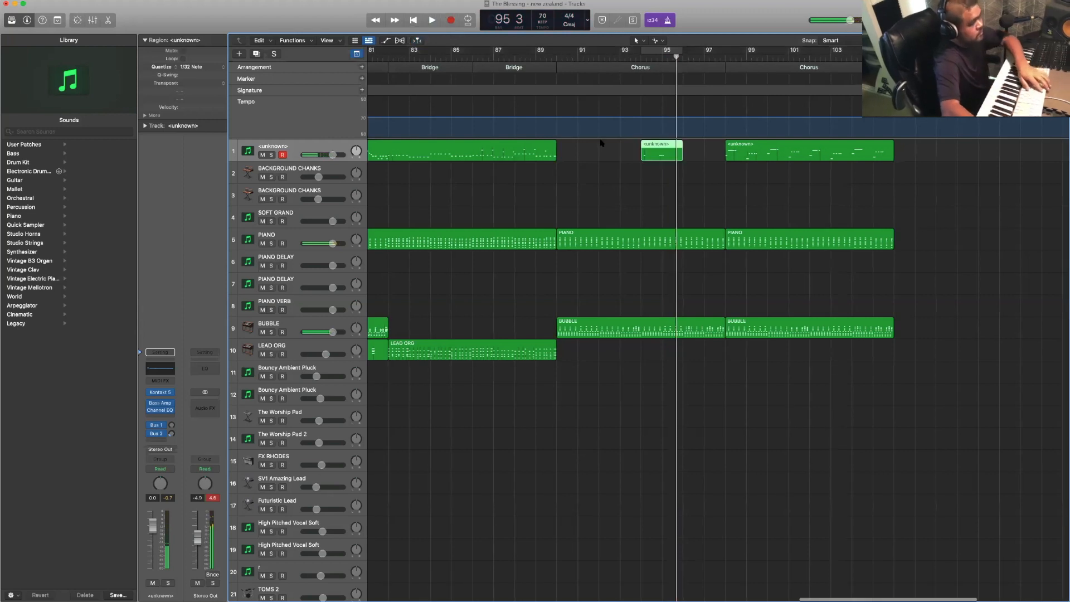
{"action": "key", "text": "Delete"}
- Record a bass part on track 1 from bar 94 to the end of the first closing Chorus, starting playback at bar 93
{"action": "left_click", "coordinate": [622, 56]}
{"action": "key", "text": "space"}
{"action": "key", "text": "r"}
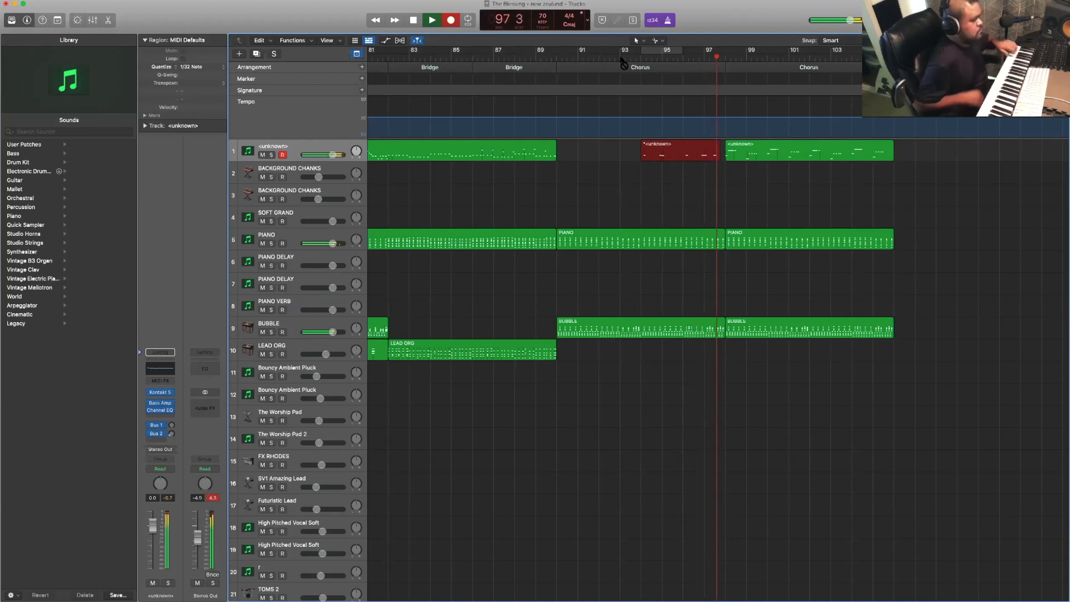
{"action": "scroll", "coordinate": [613, 66], "scroll_direction": "right", "scroll_amount": 5}
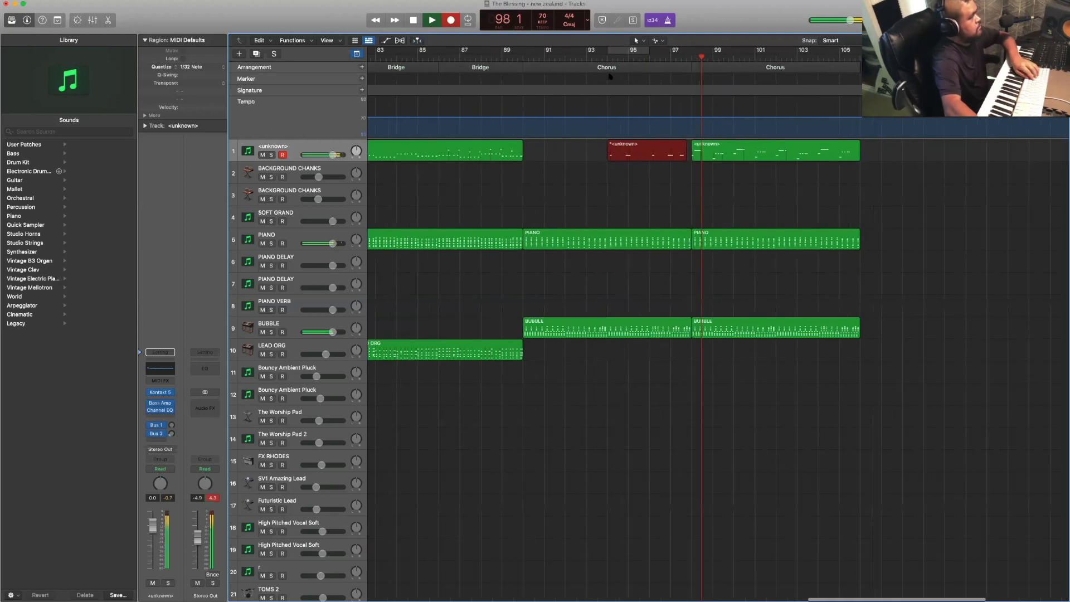
{"action": "scroll", "coordinate": [608, 76], "scroll_direction": "right", "scroll_amount": 2}
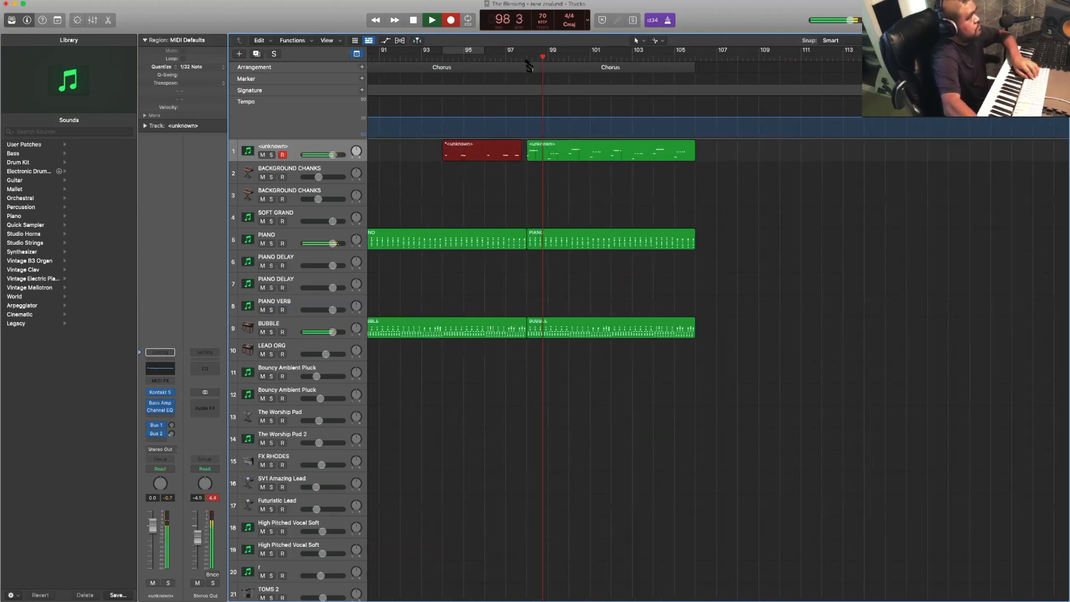
{"action": "key", "text": "space"}
{"action": "left_click", "coordinate": [516, 56]}
{"action": "key", "text": "space"}
{"action": "key", "text": "space"}
- Copy the opening Intro section to bar 106, directly after the last Chorus
{"action": "scroll", "coordinate": [515, 67], "scroll_direction": "left", "scroll_amount": 15}
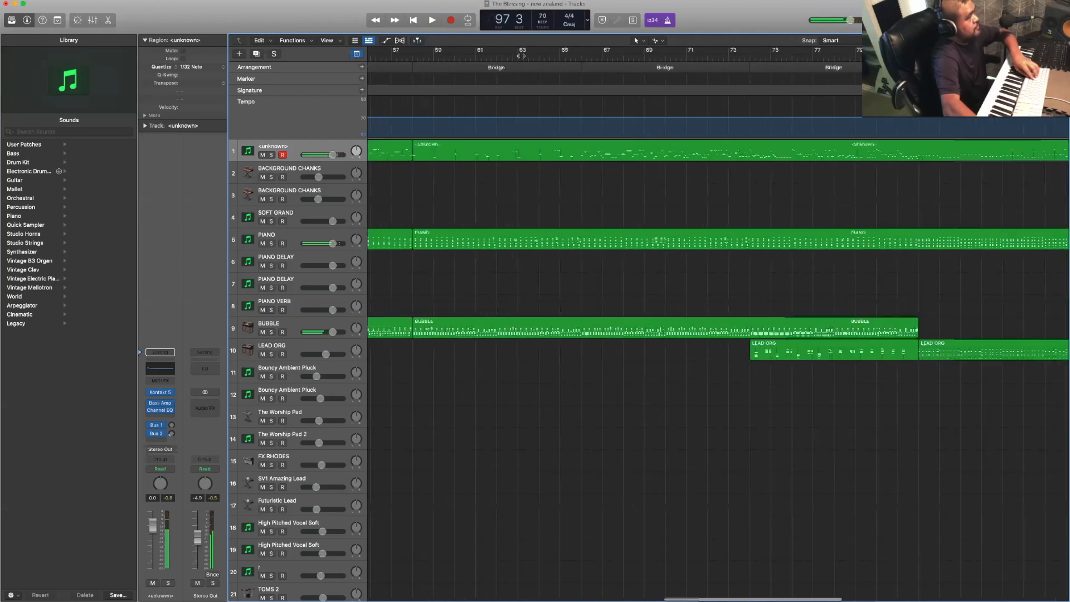
{"action": "scroll", "coordinate": [515, 66], "scroll_direction": "left", "scroll_amount": 10}
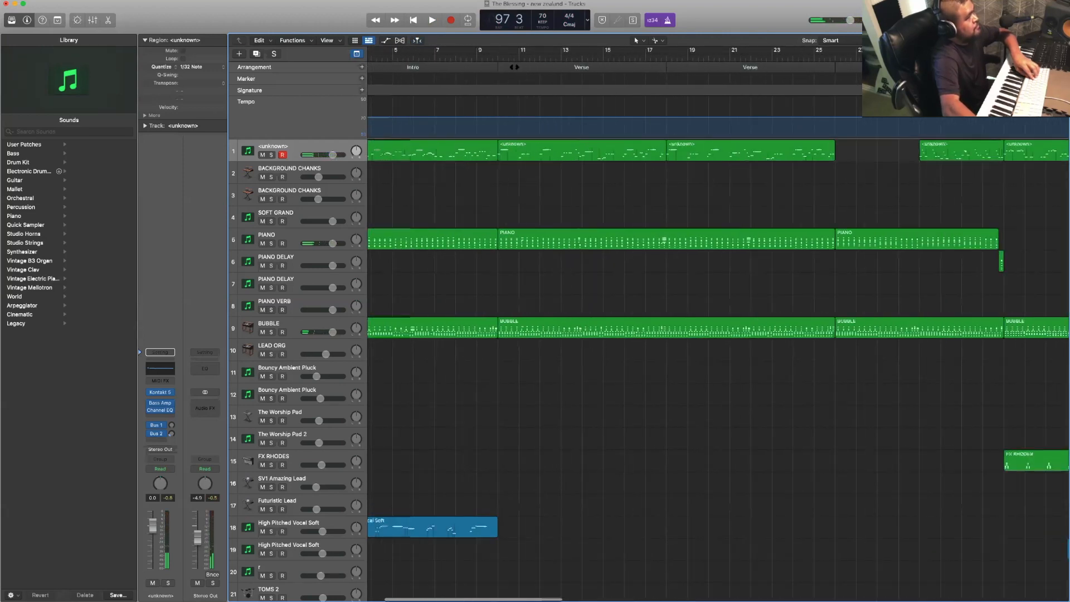
{"action": "mouse_move", "coordinate": [513, 67]}
{"action": "left_mouse_down"}
{"action": "mouse_move", "coordinate": [575, 85]}
{"action": "mouse_move", "coordinate": [1026, 84]}
{"action": "mouse_move", "coordinate": [801, 97]}
{"action": "left_mouse_up"}
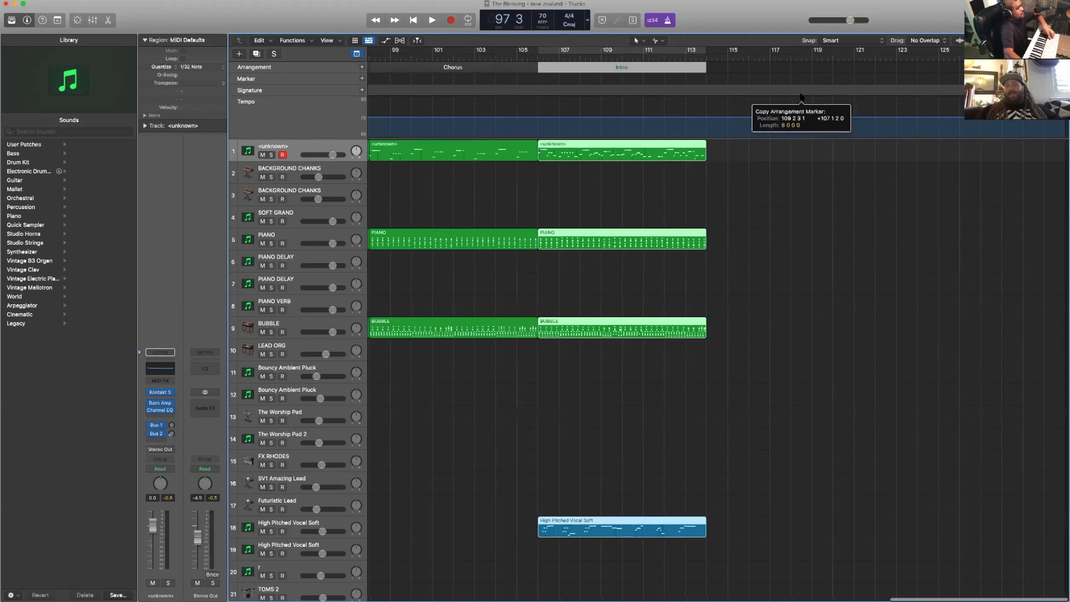
{"action": "scroll", "coordinate": [801, 97], "scroll_direction": "left", "scroll_amount": 5}
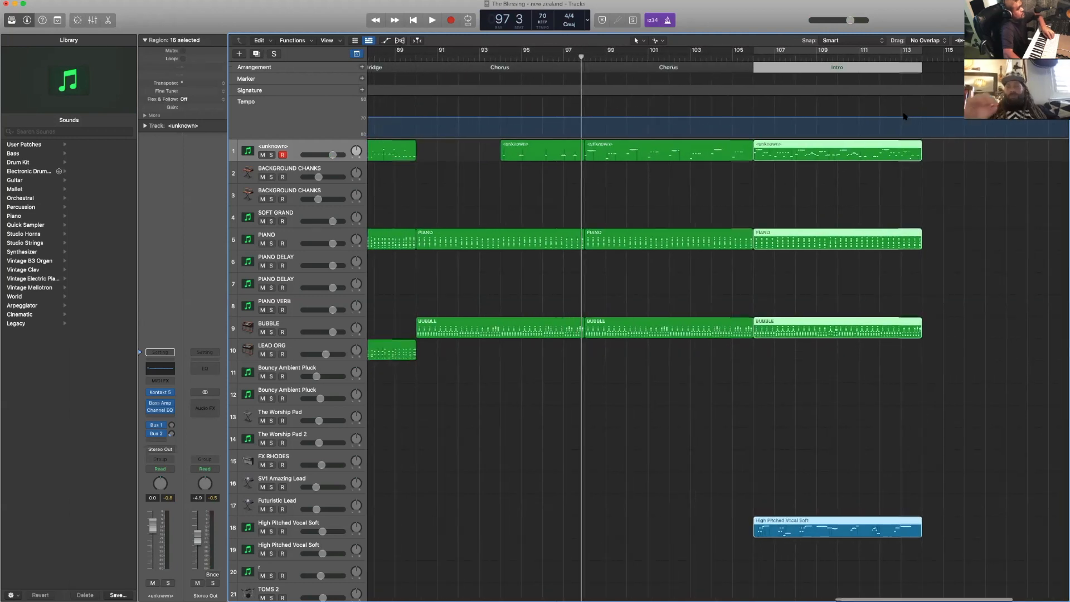
{"action": "scroll", "coordinate": [898, 101], "scroll_direction": "right", "scroll_amount": 3}
{"action": "left_click", "coordinate": [884, 76]}
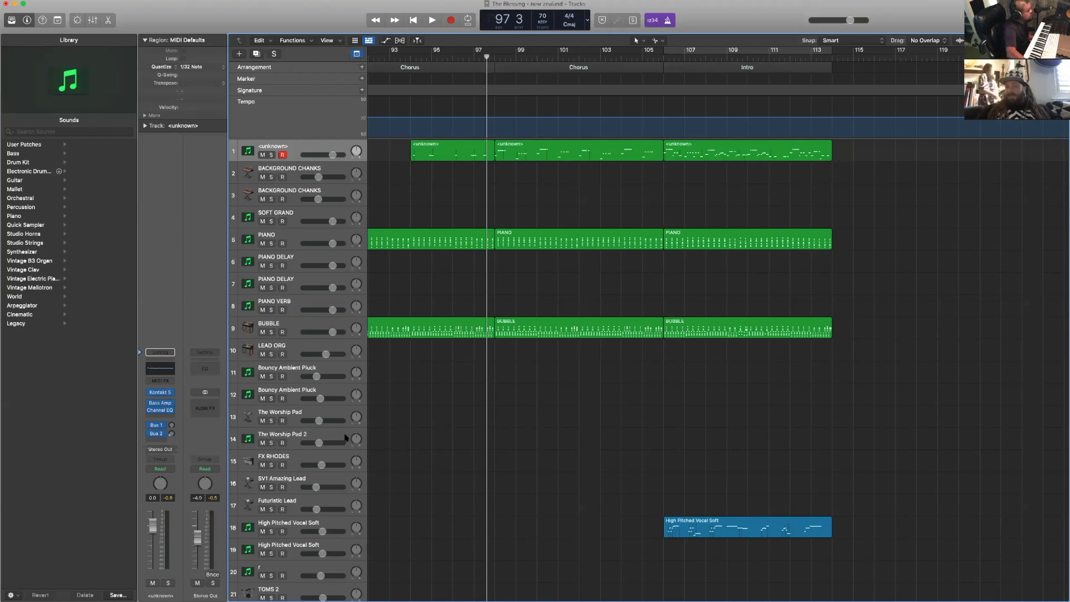
- Audition the sounds of The Worship Pad 2 and The Worship Pad, finishing with The Worship Pad 2 selected
{"action": "left_click", "coordinate": [344, 437]}
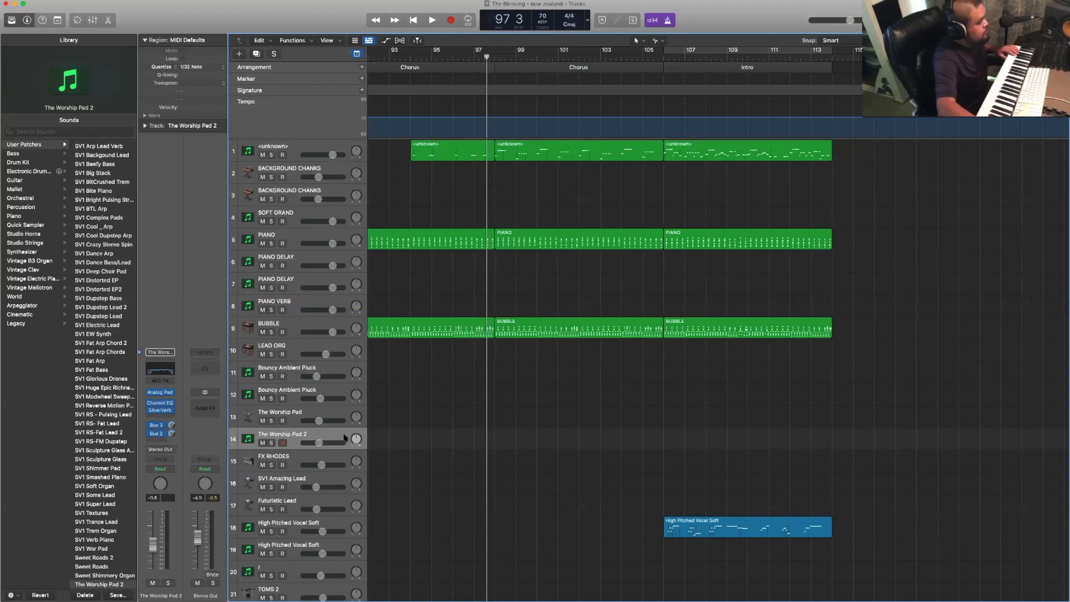
{"action": "left_click", "coordinate": [341, 415]}
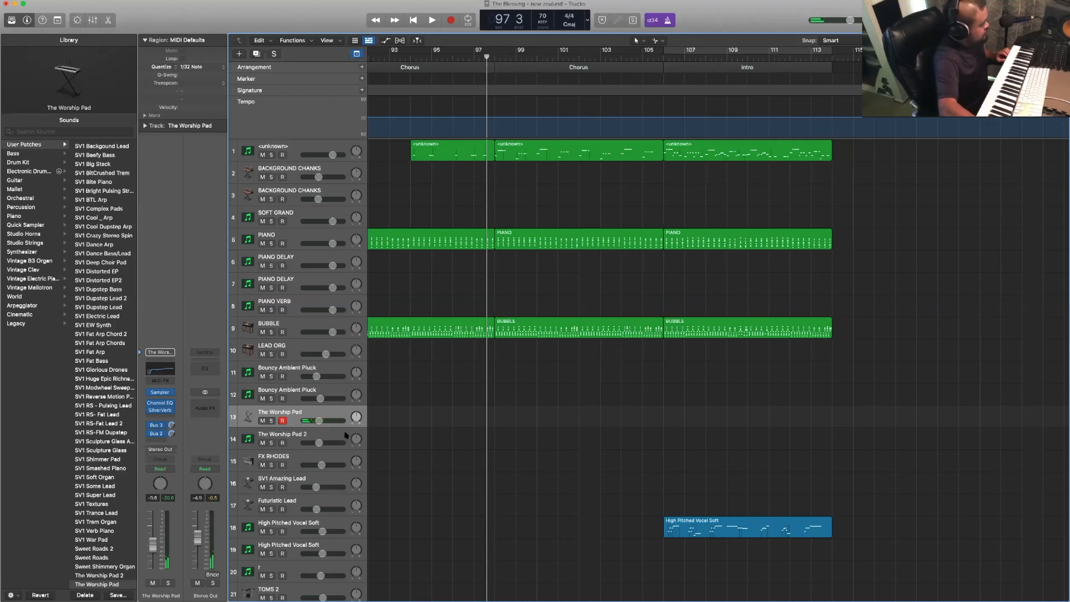
{"action": "left_click", "coordinate": [332, 435]}
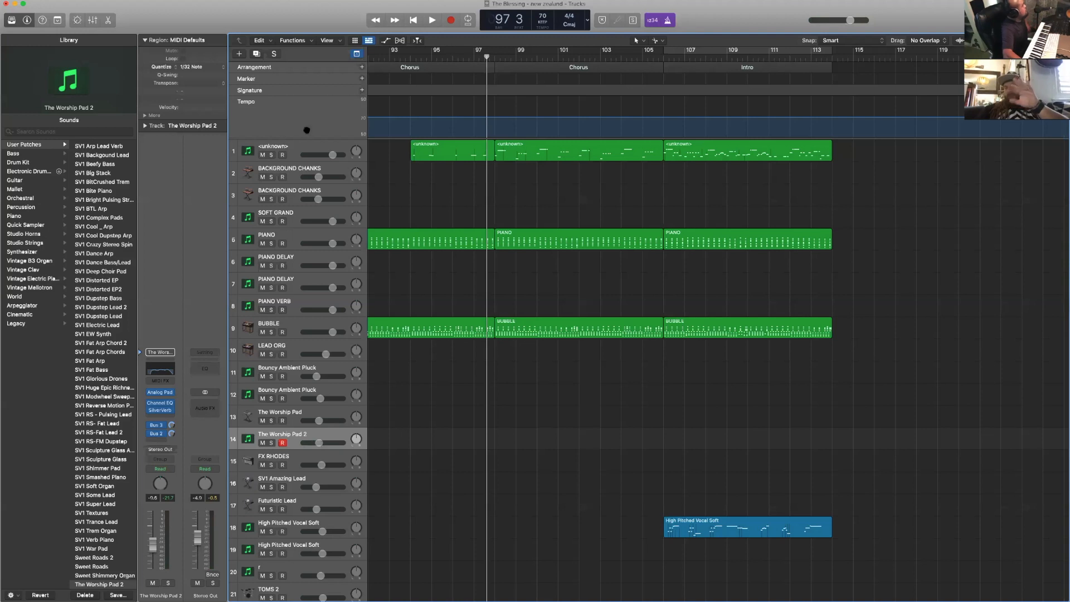
- Solo the Softpad 1 and The Worship Pad 2 tracks (55 and 56) and play them from bar 65 of the Bridge
{"action": "scroll", "coordinate": [535, 177], "scroll_direction": "left", "scroll_amount": 15}
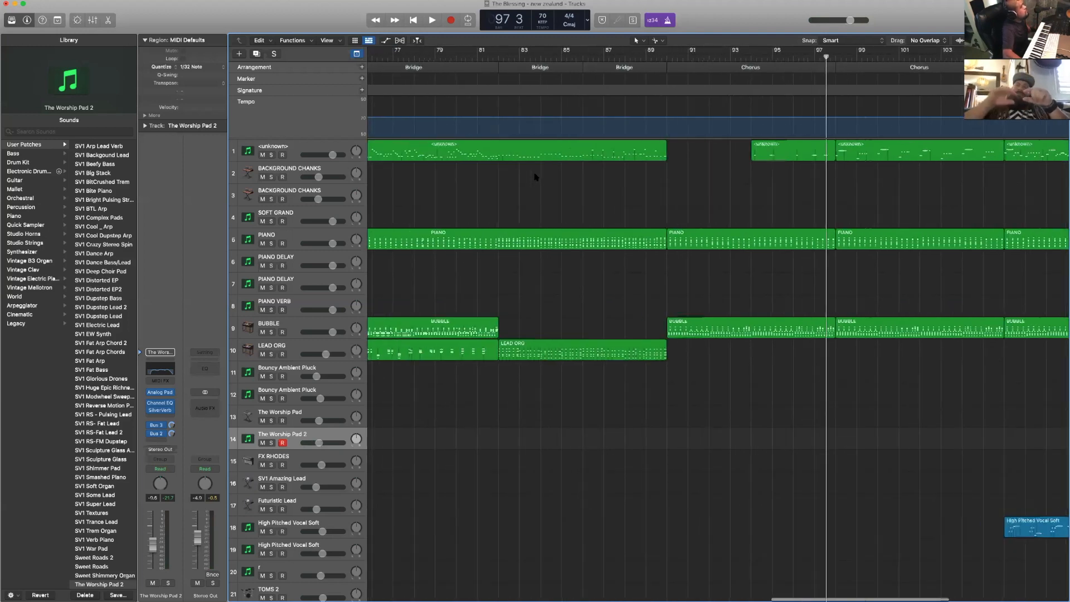
{"action": "scroll", "coordinate": [535, 176], "scroll_direction": "left", "scroll_amount": 5}
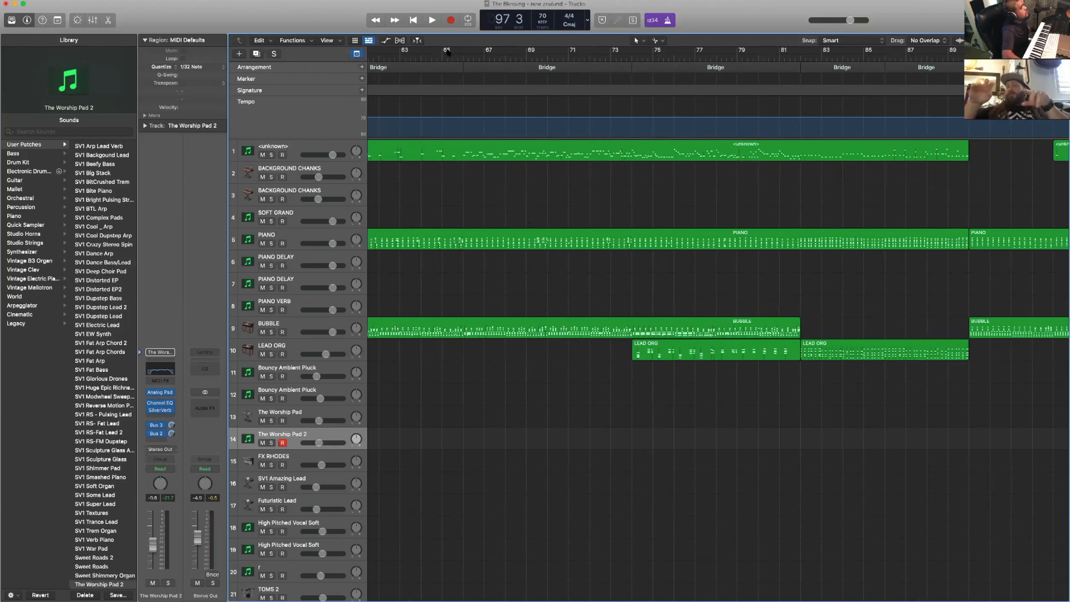
{"action": "left_click", "coordinate": [443, 57]}
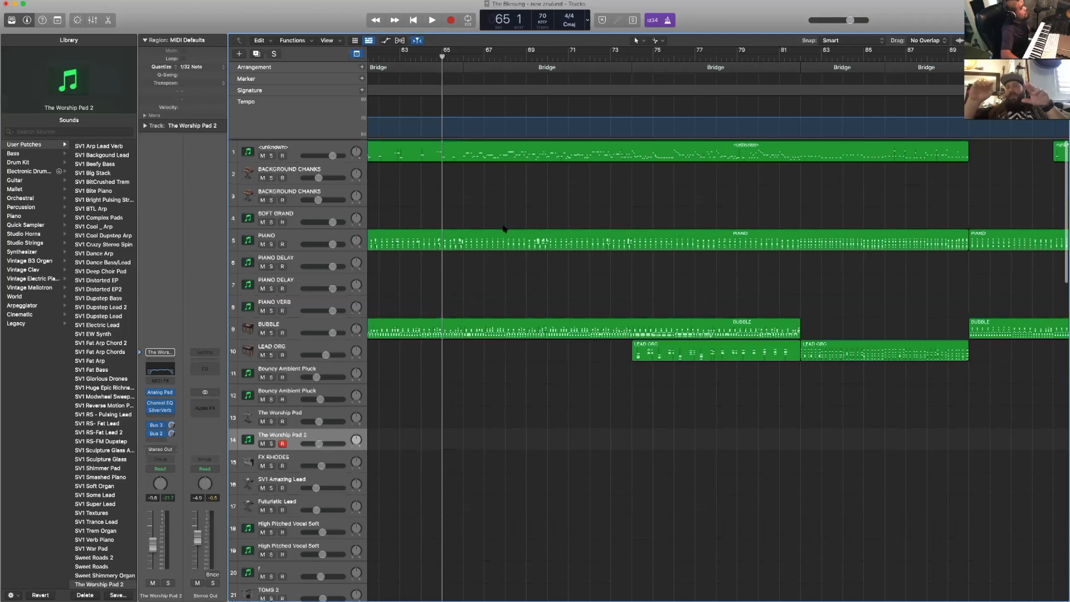
{"action": "scroll", "coordinate": [503, 228], "scroll_direction": "down", "scroll_amount": 5}
{"action": "scroll", "coordinate": [504, 229], "scroll_direction": "down", "scroll_amount": 15}
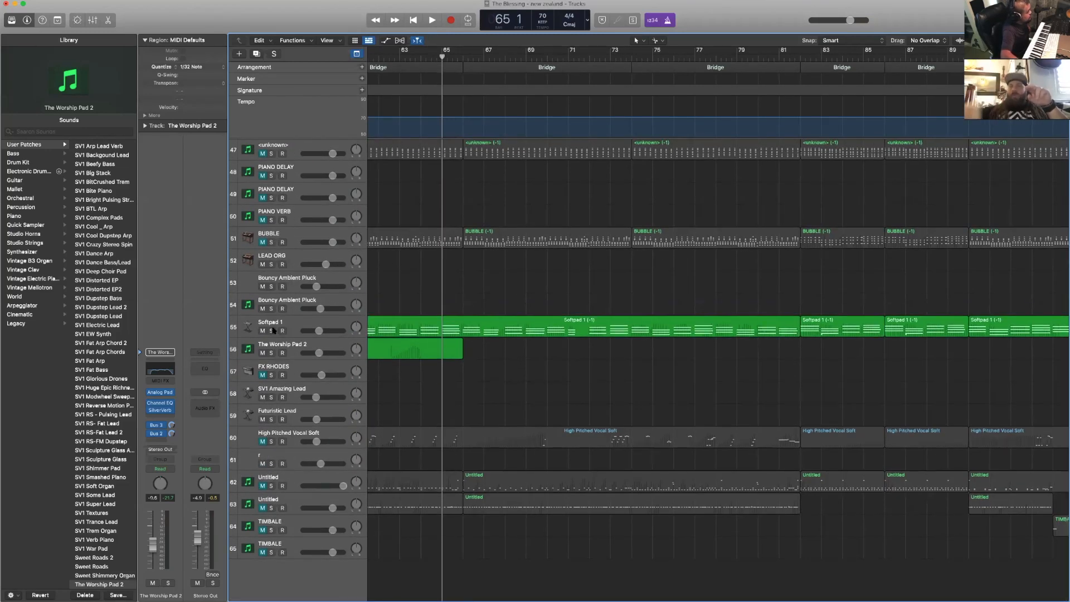
{"action": "left_click", "coordinate": [271, 330]}
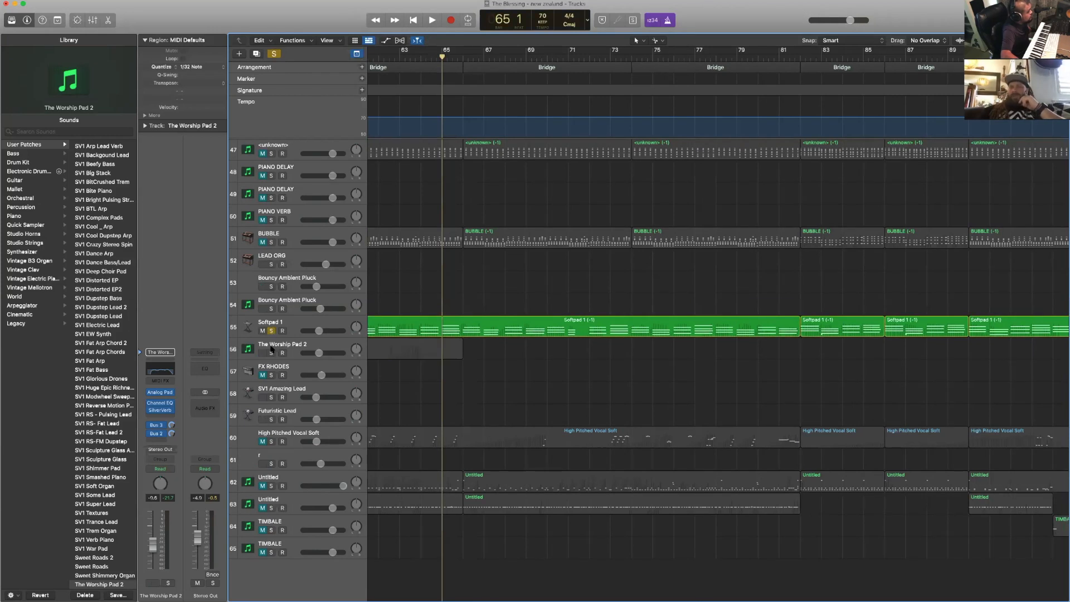
{"action": "left_click", "coordinate": [271, 353]}
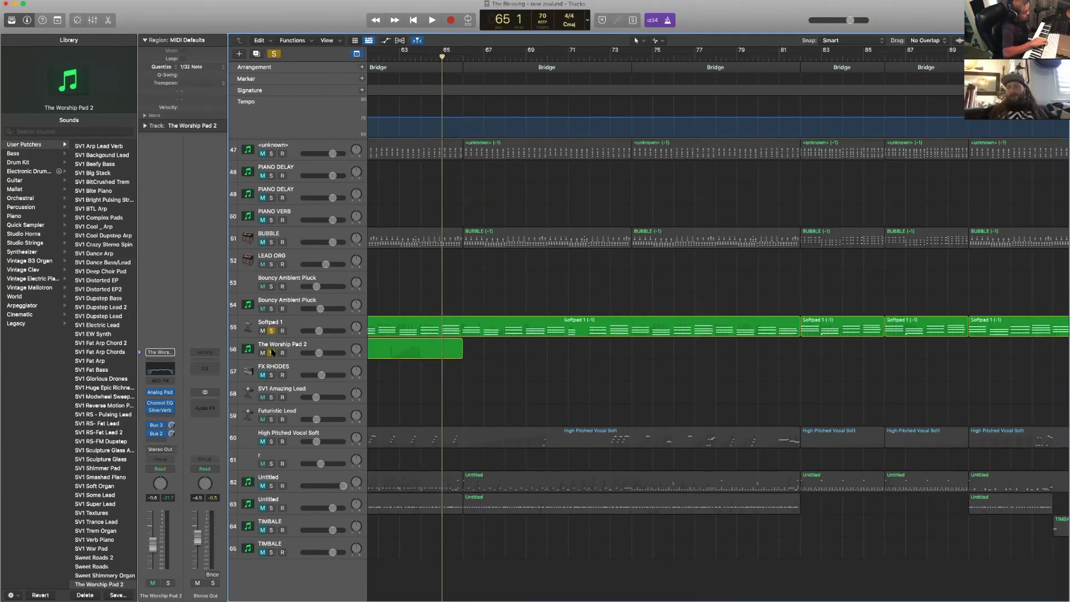
{"action": "key", "text": "space"}
{"action": "scroll", "coordinate": [313, 258], "scroll_direction": "up", "scroll_amount": 10}
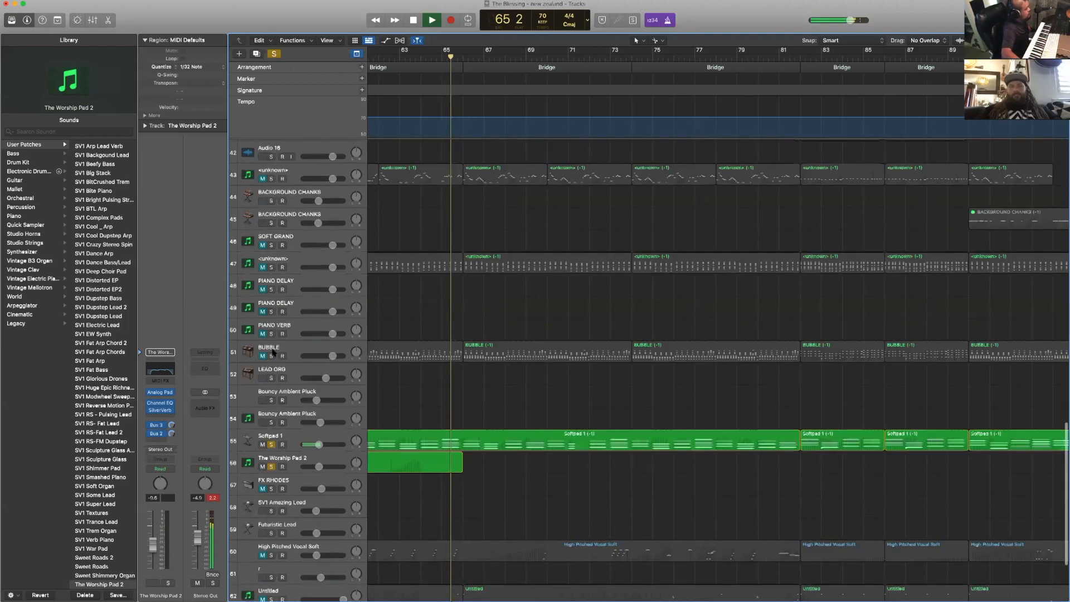
- Add the PIANO track (track 5) to the soloed pads while the Bridge plays
{"action": "scroll", "coordinate": [314, 259], "scroll_direction": "up", "scroll_amount": 20}
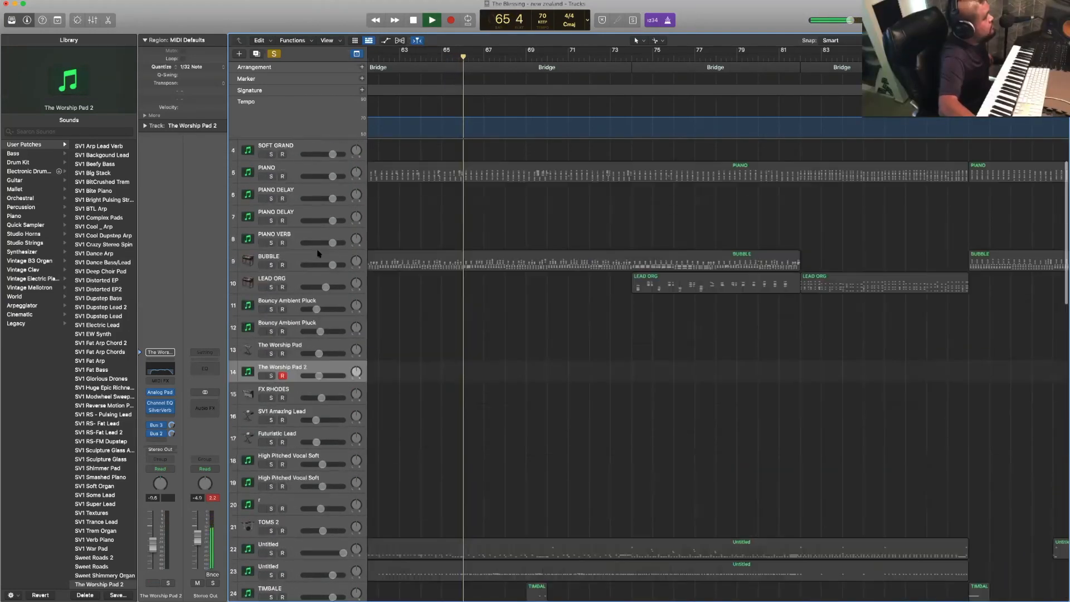
{"action": "scroll", "coordinate": [317, 252], "scroll_direction": "down", "scroll_amount": 2}
{"action": "scroll", "coordinate": [317, 252], "scroll_direction": "up", "scroll_amount": 3}
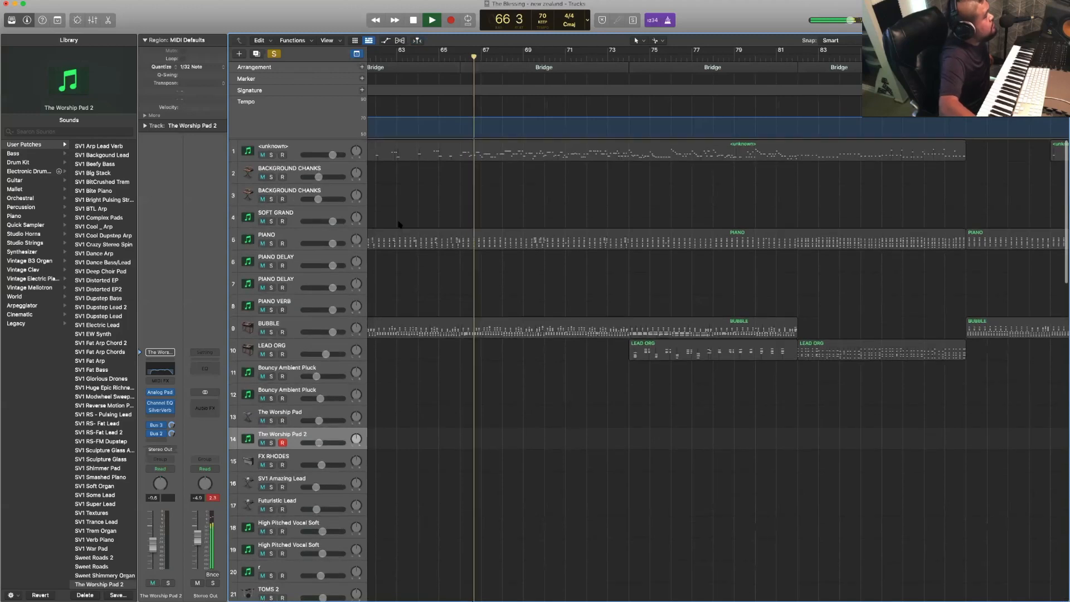
{"action": "left_click", "coordinate": [273, 243]}
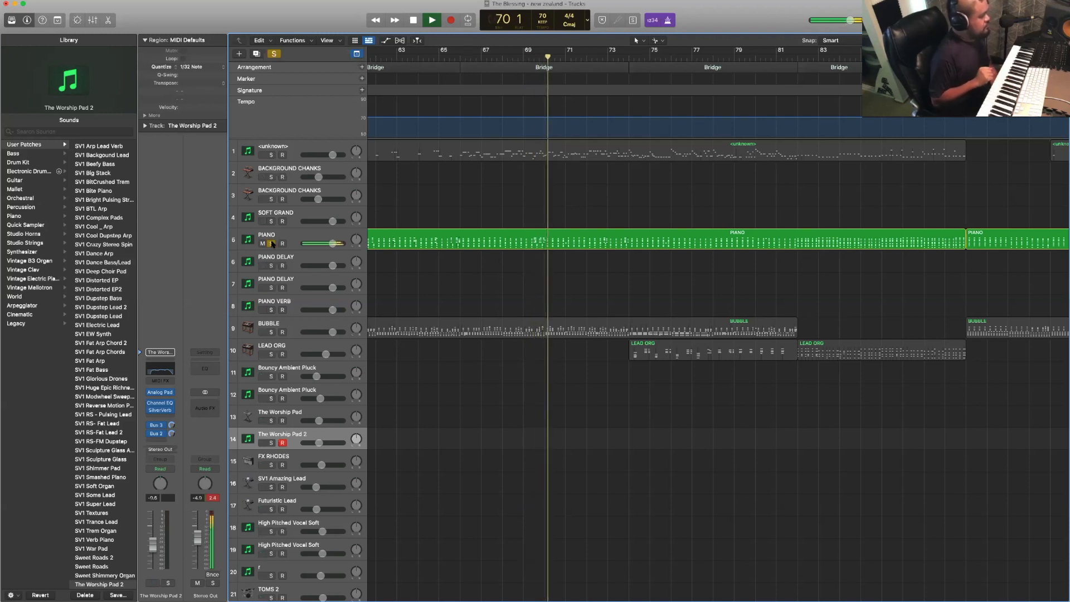
- Replay the soloed pads and piano from just before the first Bridge, then turn off all solos
{"action": "scroll", "coordinate": [489, 283], "scroll_direction": "down", "scroll_amount": 8}
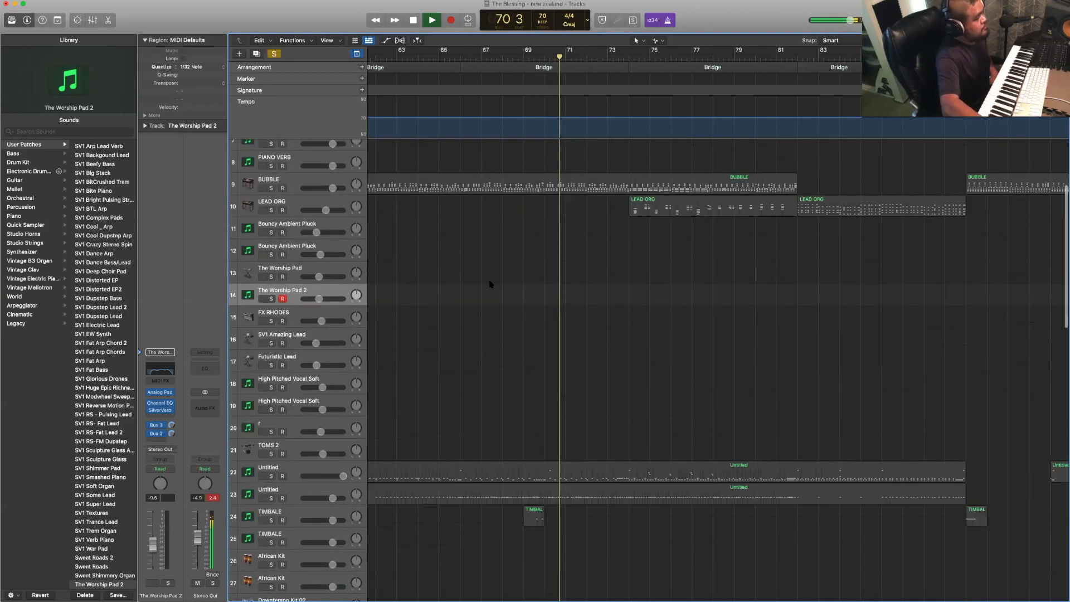
{"action": "scroll", "coordinate": [490, 285], "scroll_direction": "down", "scroll_amount": 11}
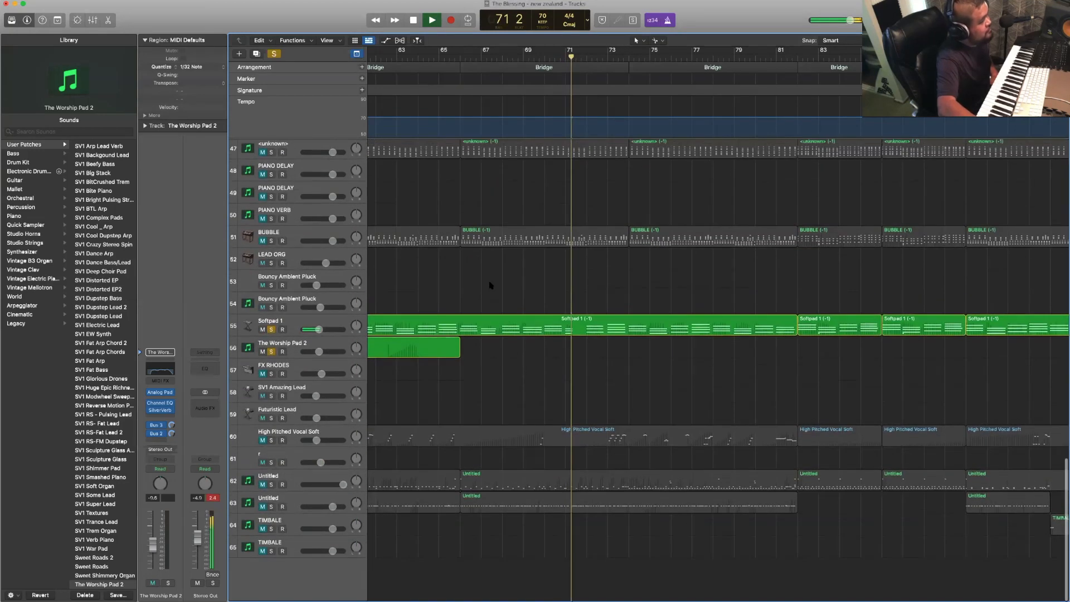
{"action": "scroll", "coordinate": [502, 366], "scroll_direction": "up", "scroll_amount": 1}
{"action": "scroll", "coordinate": [496, 367], "scroll_direction": "left", "scroll_amount": 5}
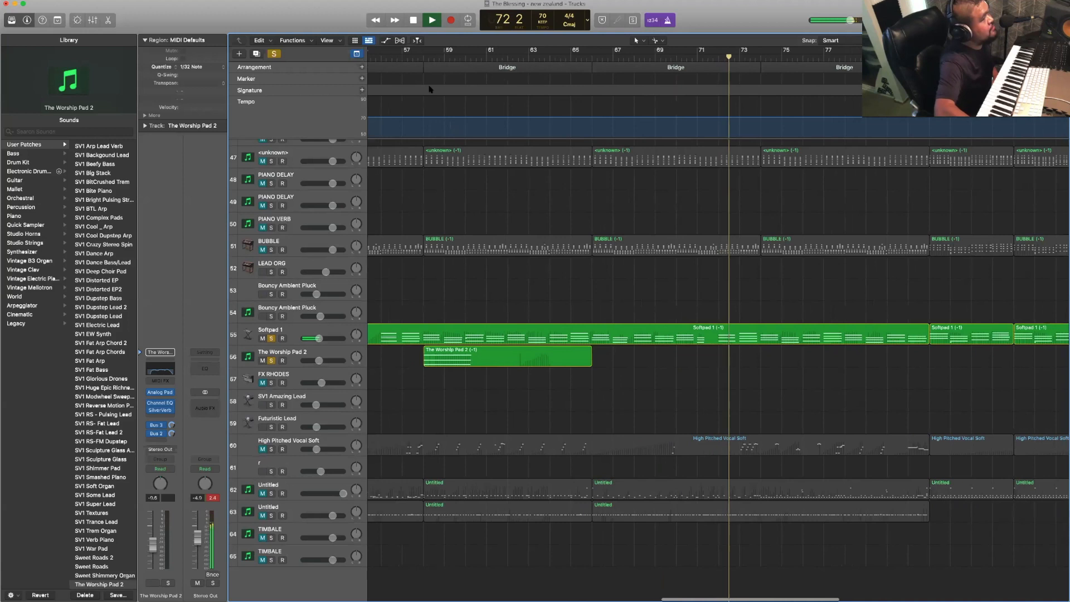
{"action": "left_click", "coordinate": [401, 56]}
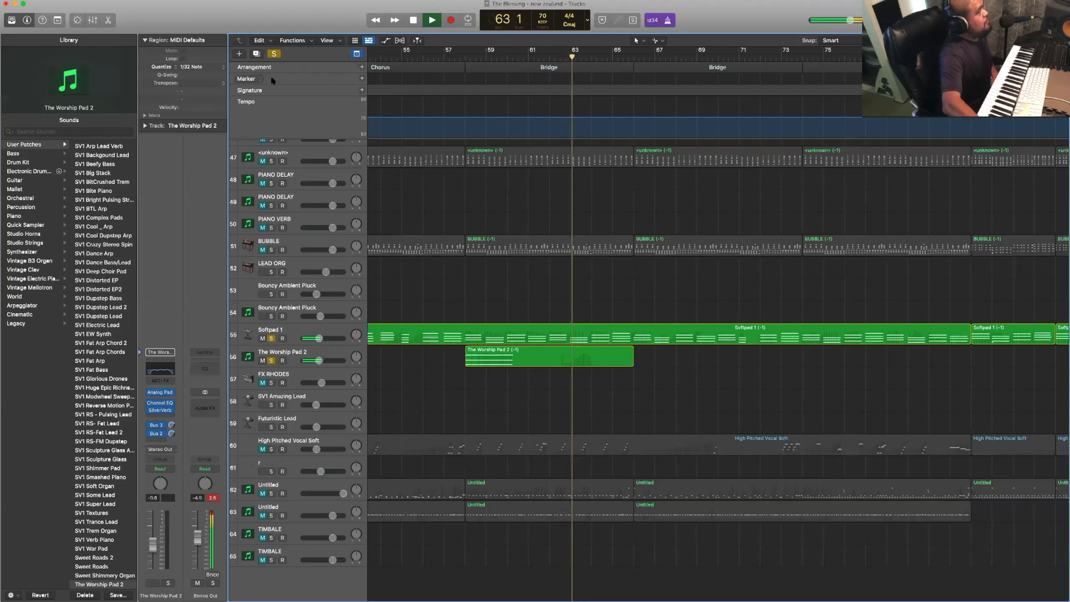
{"action": "left_click", "coordinate": [275, 54]}
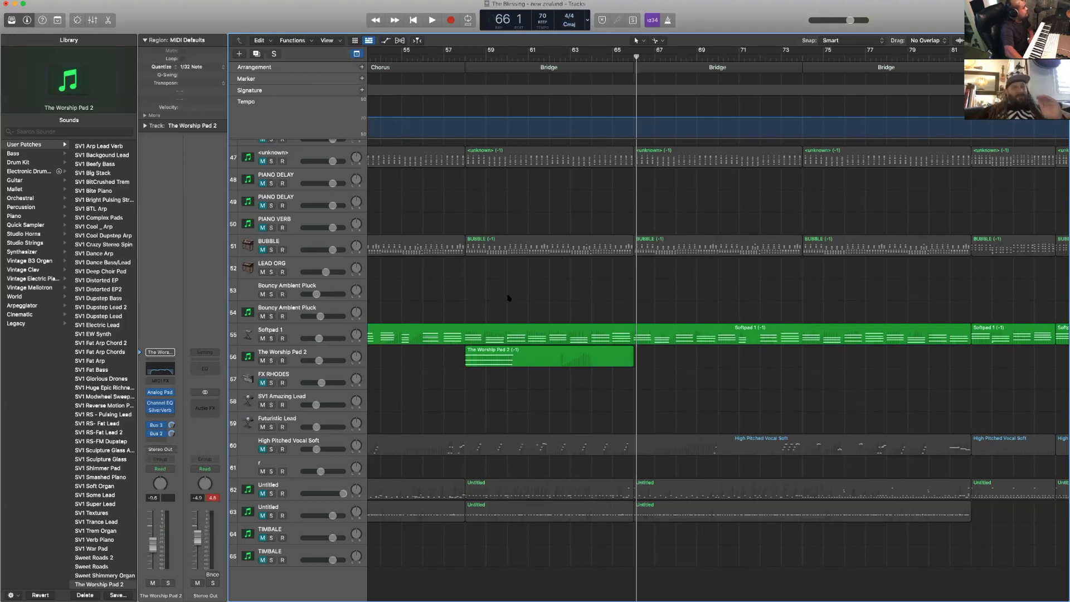
{"action": "scroll", "coordinate": [508, 297], "scroll_direction": "left", "scroll_amount": 1}
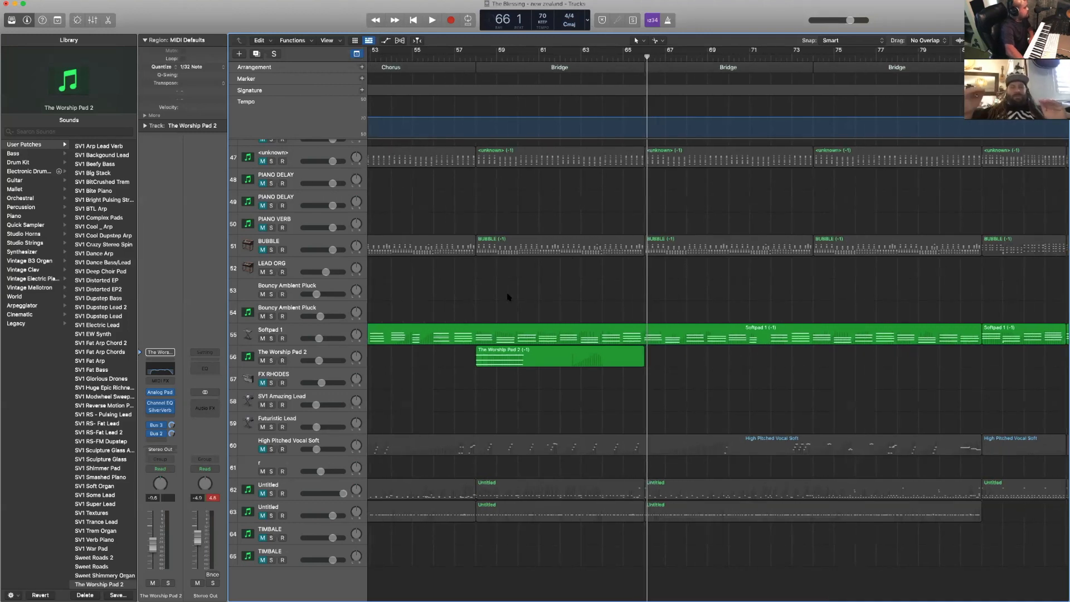
{"action": "scroll", "coordinate": [509, 296], "scroll_direction": "left", "scroll_amount": 20}
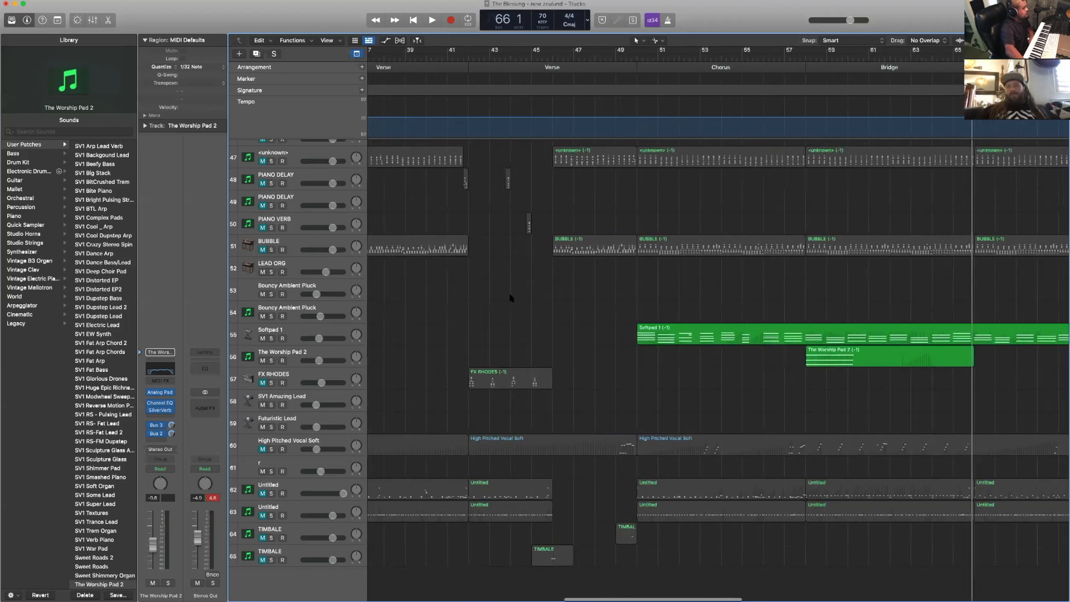
{"action": "scroll", "coordinate": [510, 298], "scroll_direction": "left", "scroll_amount": 8}
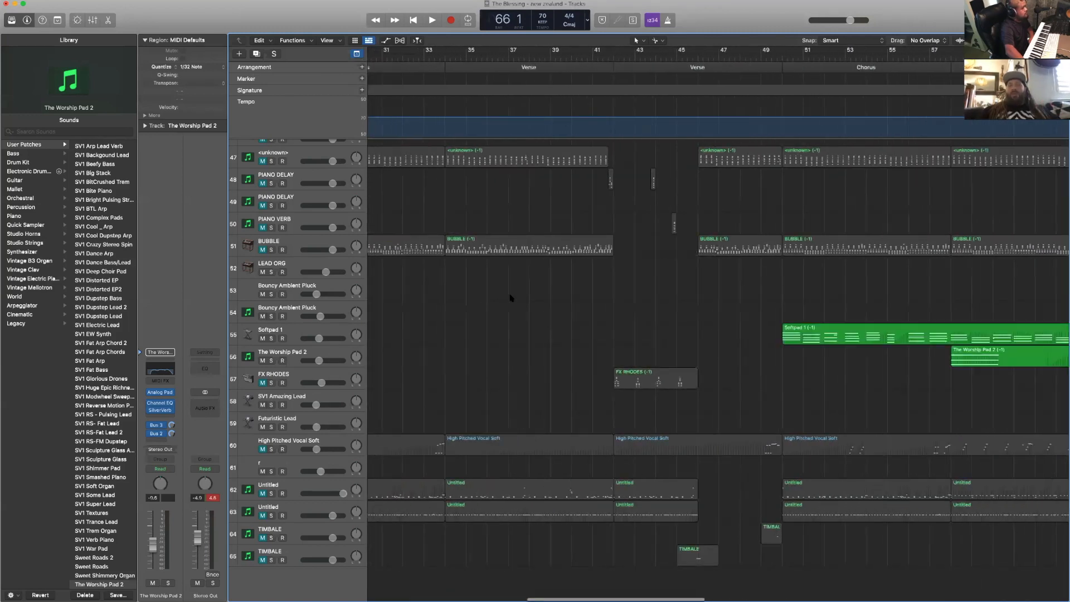
{"action": "scroll", "coordinate": [511, 298], "scroll_direction": "right", "scroll_amount": 20}
{"action": "scroll", "coordinate": [524, 287], "scroll_direction": "up", "scroll_amount": 15}
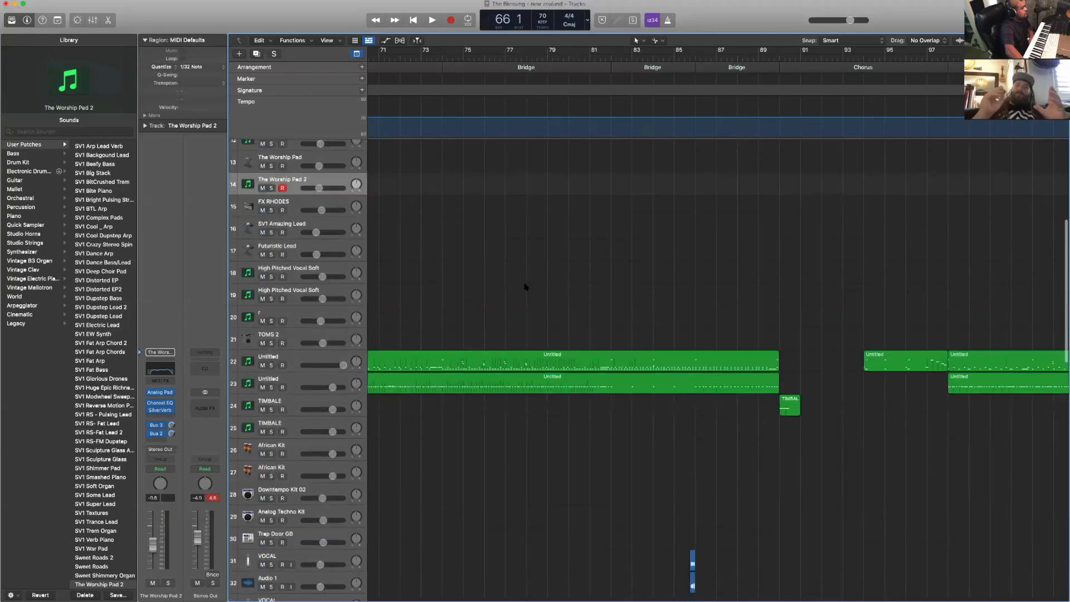
{"action": "scroll", "coordinate": [524, 287], "scroll_direction": "up", "scroll_amount": 8}
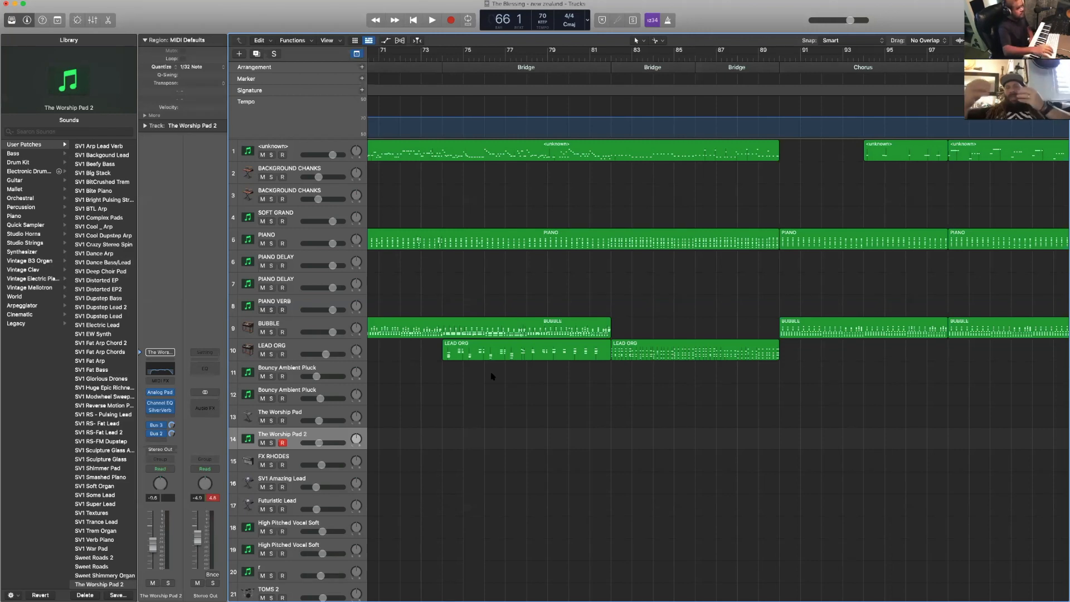
- Quantize the opening Intro's High Pitched Vocal Soft region to 1/16 Note and play the song from the beginning
{"action": "scroll", "coordinate": [493, 377], "scroll_direction": "left", "scroll_amount": 20}
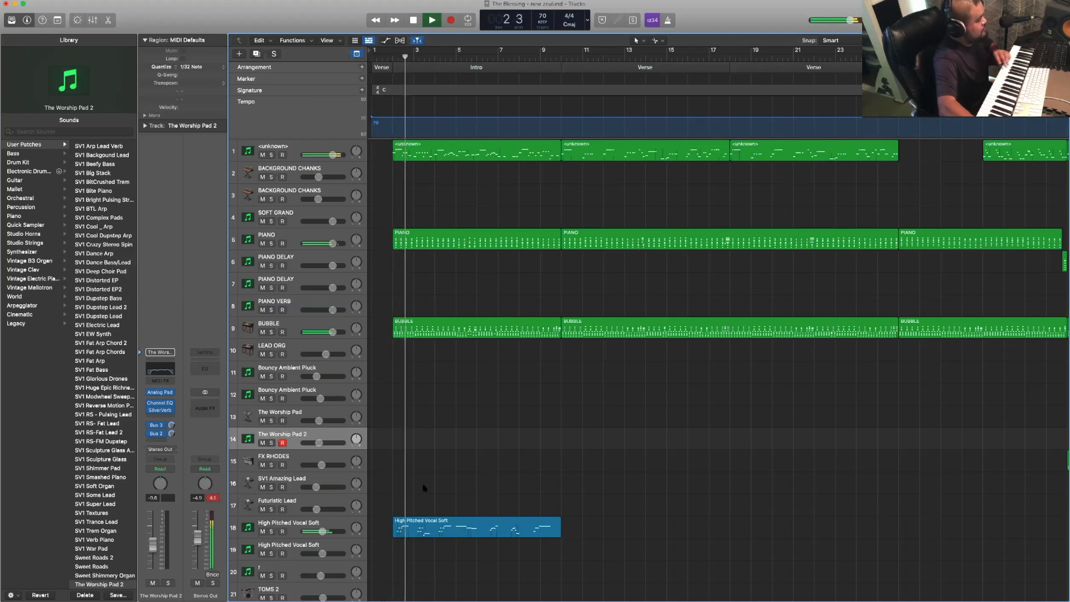
{"action": "left_click", "coordinate": [434, 529]}
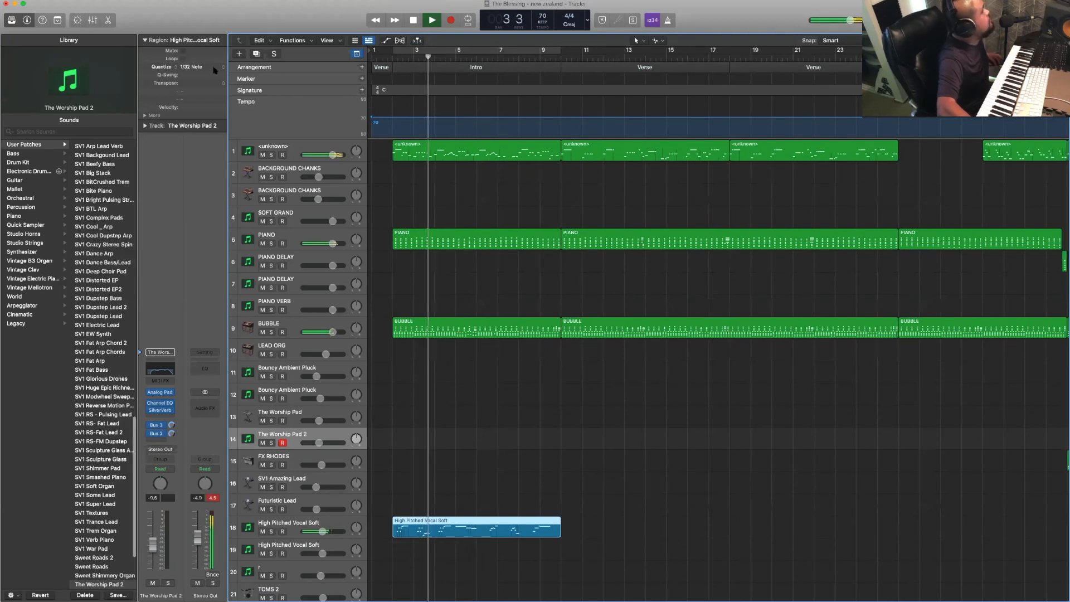
{"action": "left_click", "coordinate": [187, 67]}
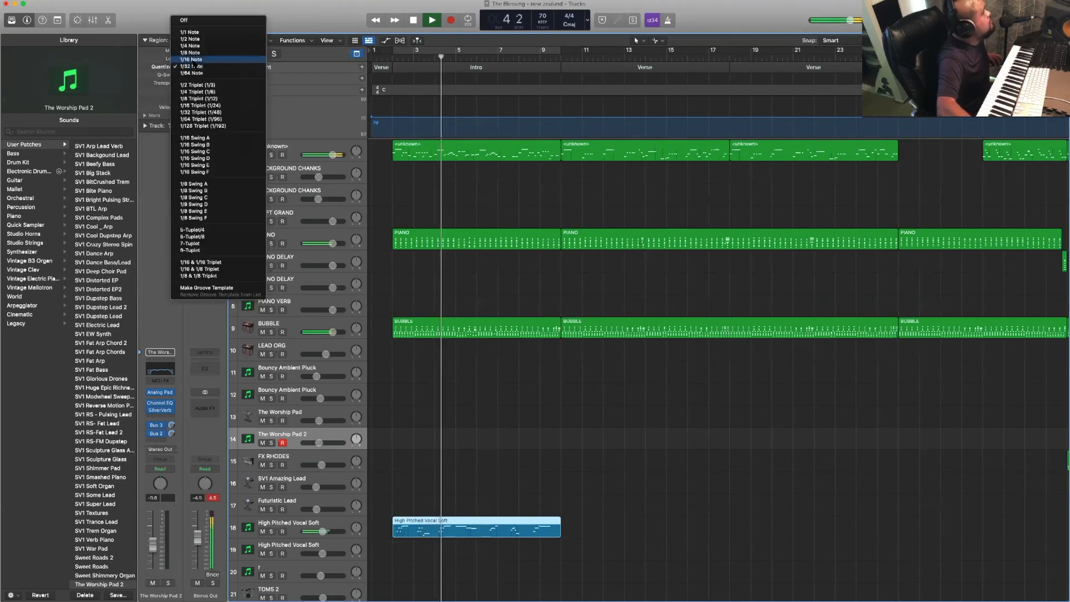
{"action": "left_click", "coordinate": [193, 62]}
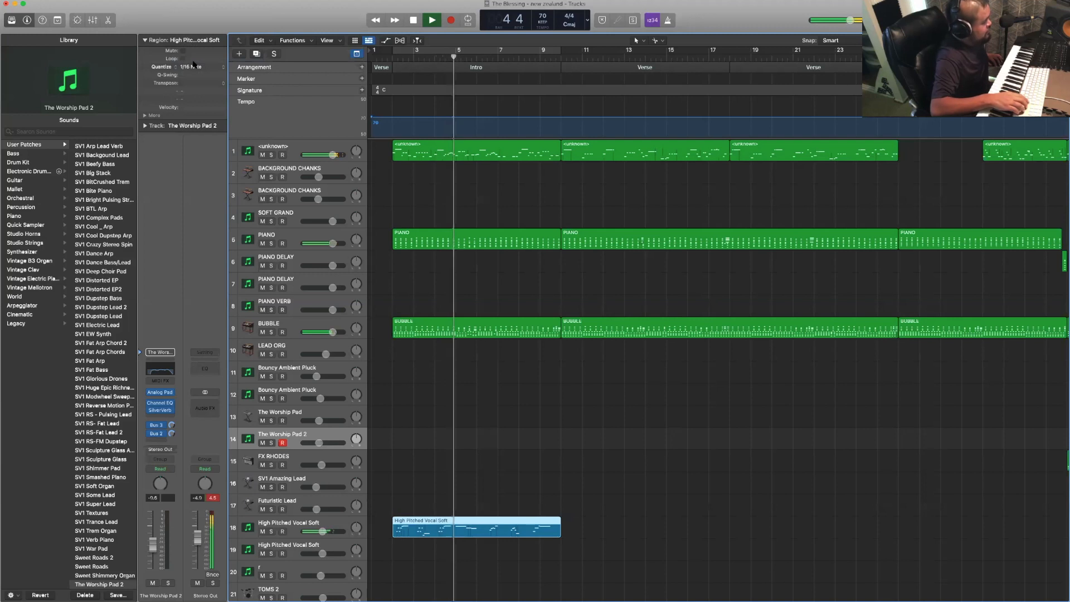
{"action": "key", "text": "Return"}
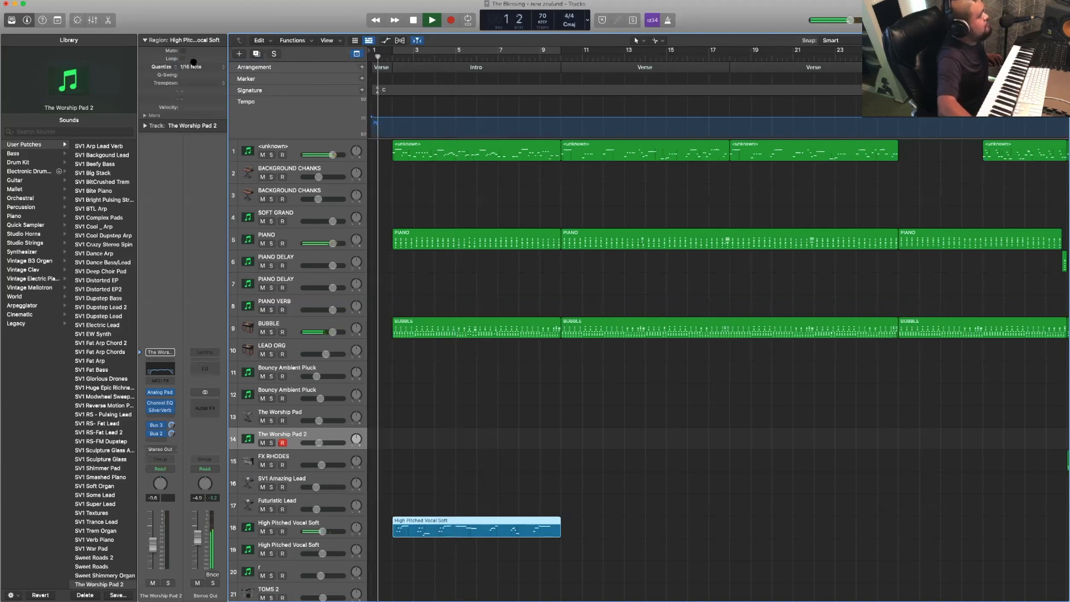
{"action": "scroll", "coordinate": [506, 396], "scroll_direction": "down", "scroll_amount": 1}
{"action": "scroll", "coordinate": [505, 396], "scroll_direction": "down", "scroll_amount": 3}
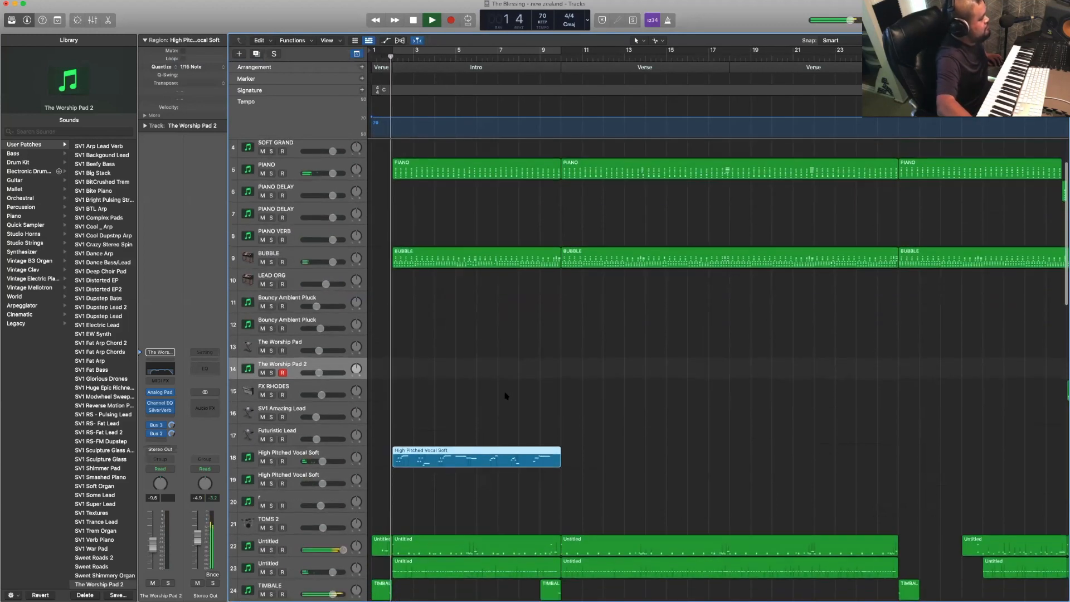
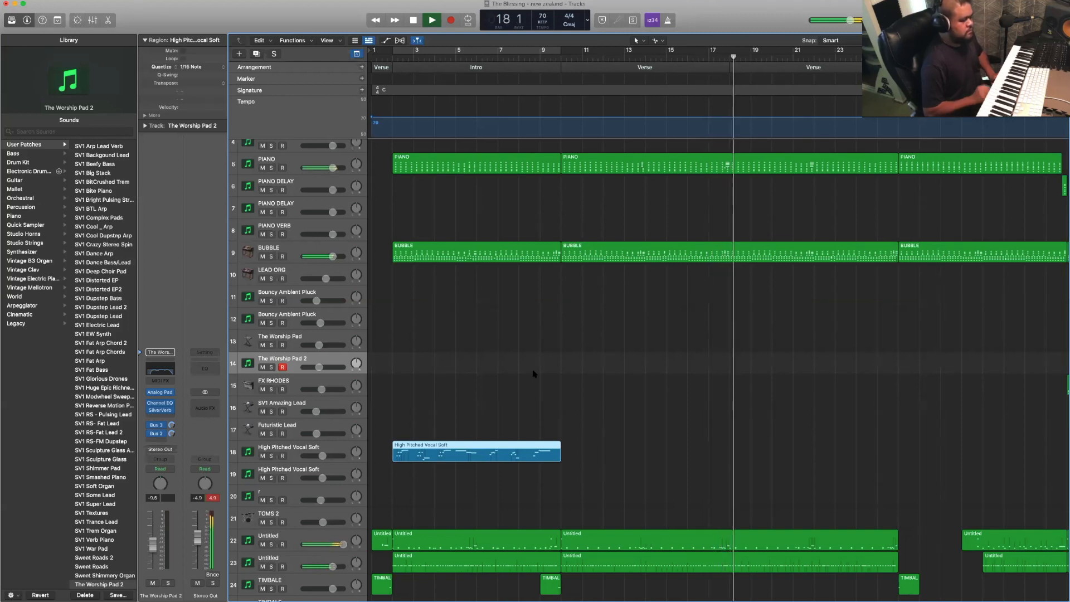
- Play the song through both opening Verses into the first Chorus, and stop in bar 28
{"action": "scroll", "coordinate": [534, 374], "scroll_direction": "right", "scroll_amount": 1}
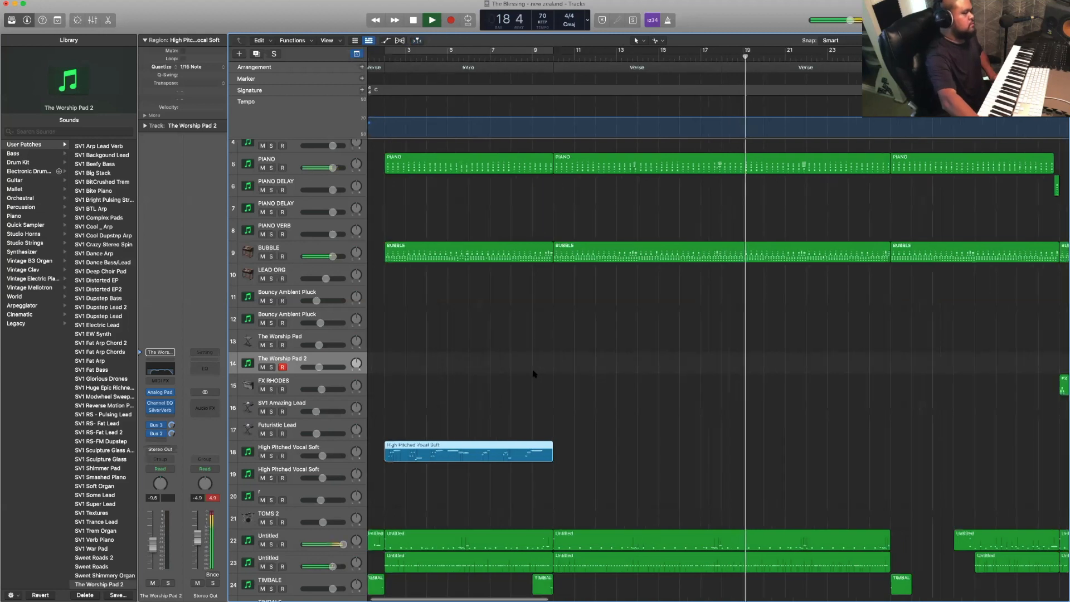
{"action": "scroll", "coordinate": [534, 374], "scroll_direction": "right", "scroll_amount": 10}
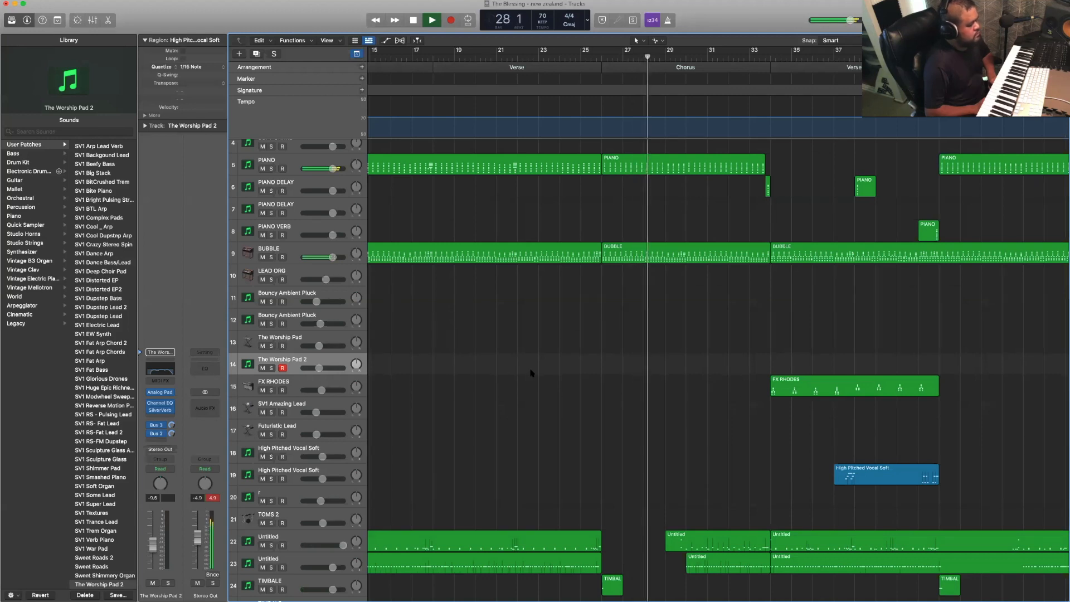
{"action": "scroll", "coordinate": [531, 373], "scroll_direction": "down", "scroll_amount": 5}
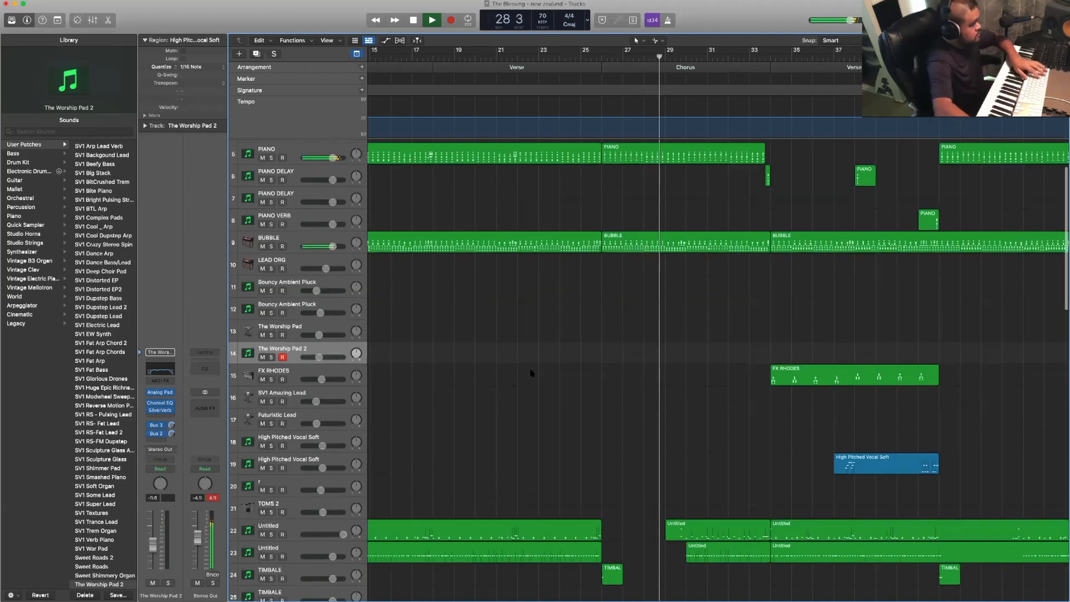
{"action": "key", "text": "space"}
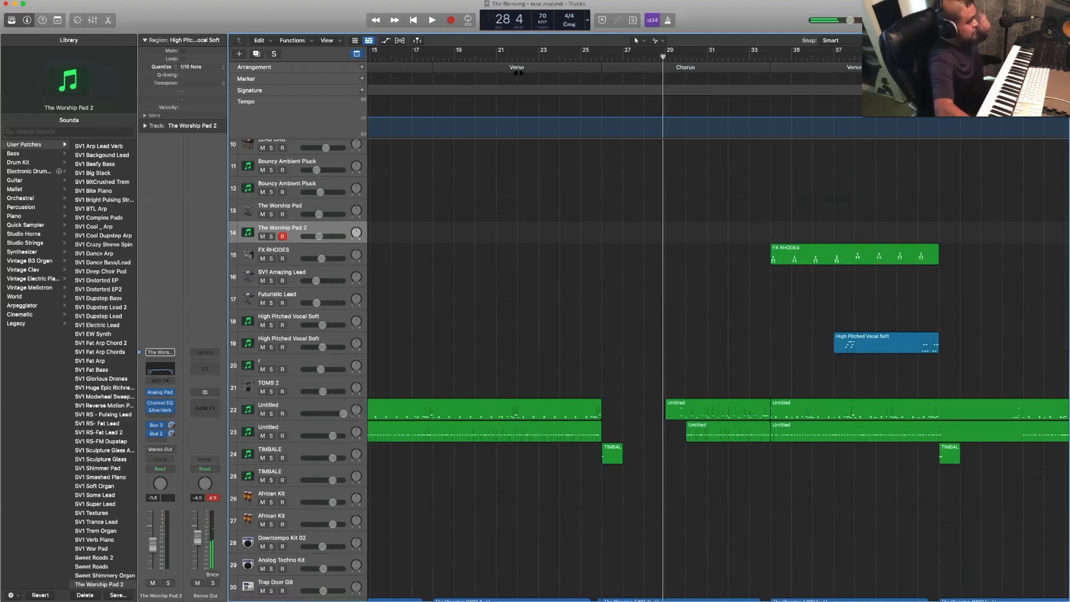
- Move the playhead back to bar 21 in the second Verse and select The Worship Pad track (track 13)
{"action": "left_click", "coordinate": [508, 56]}
{"action": "scroll", "coordinate": [494, 220], "scroll_direction": "down", "scroll_amount": 5}
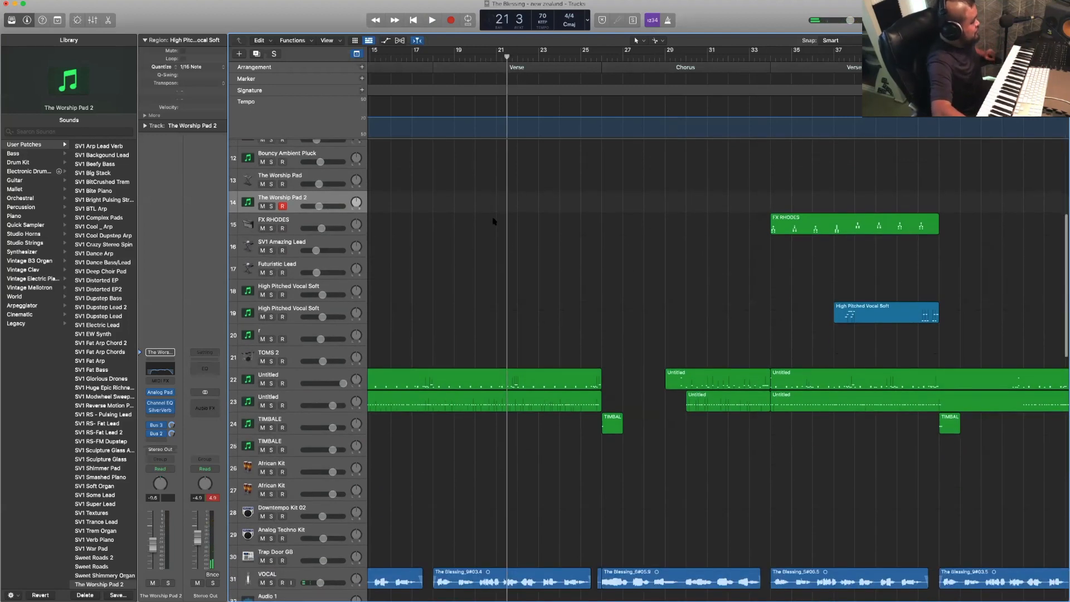
{"action": "scroll", "coordinate": [490, 223], "scroll_direction": "up", "scroll_amount": 10}
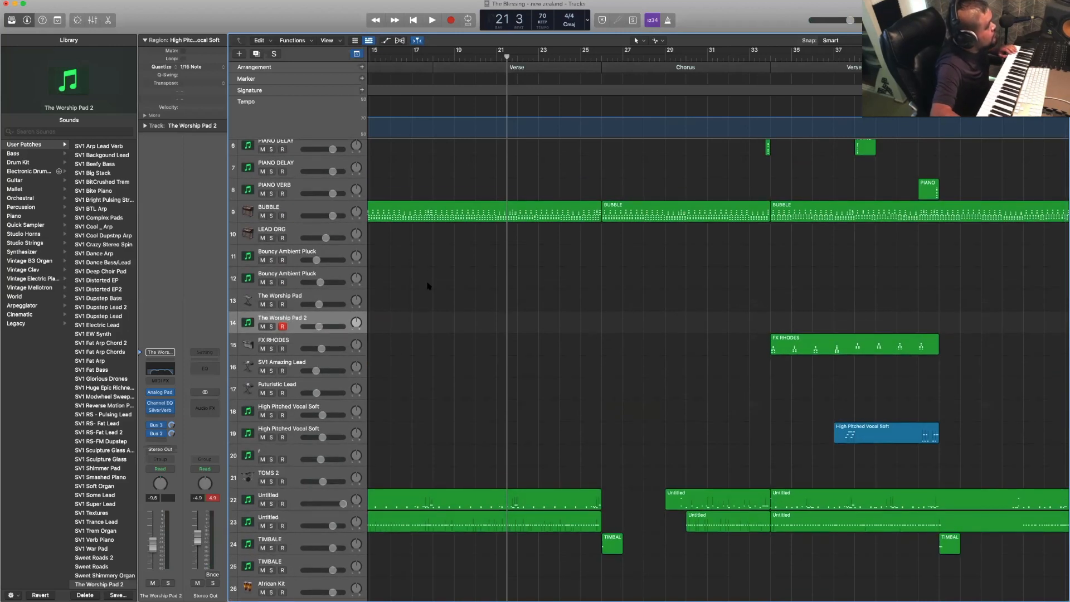
{"action": "scroll", "coordinate": [352, 308], "scroll_direction": "up", "scroll_amount": 1}
{"action": "left_click", "coordinate": [342, 310]}
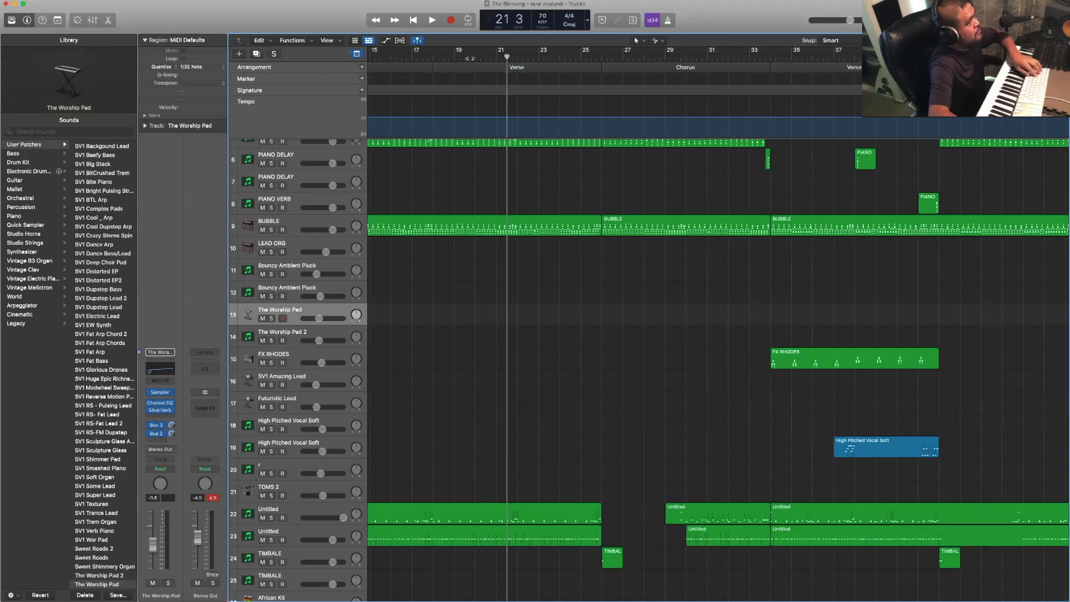
{"action": "left_click", "coordinate": [470, 58]}
{"action": "left_click", "coordinate": [459, 70]}
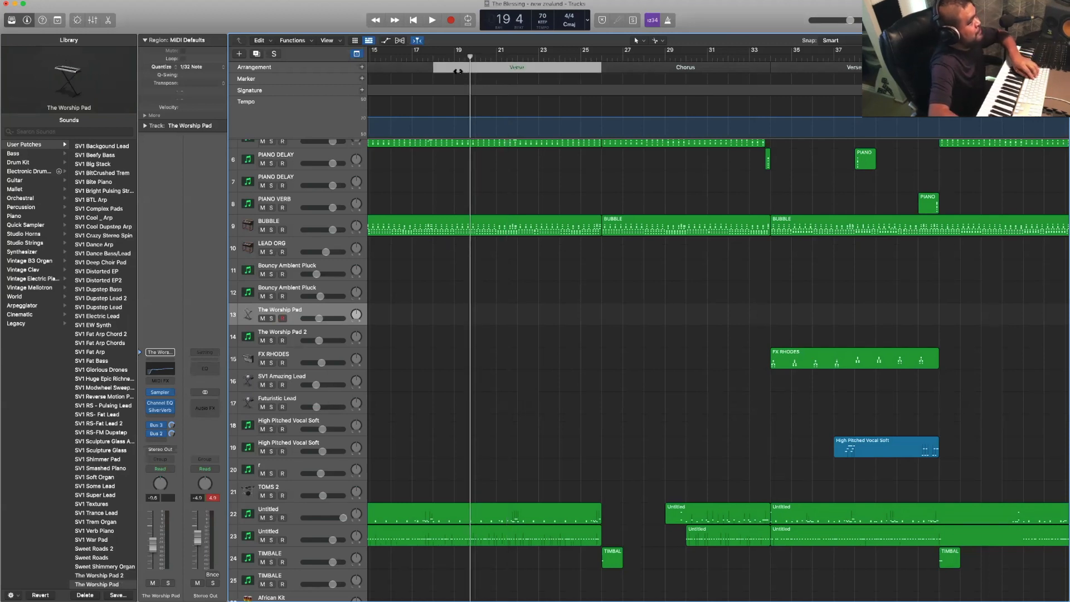
{"action": "key", "text": "space"}
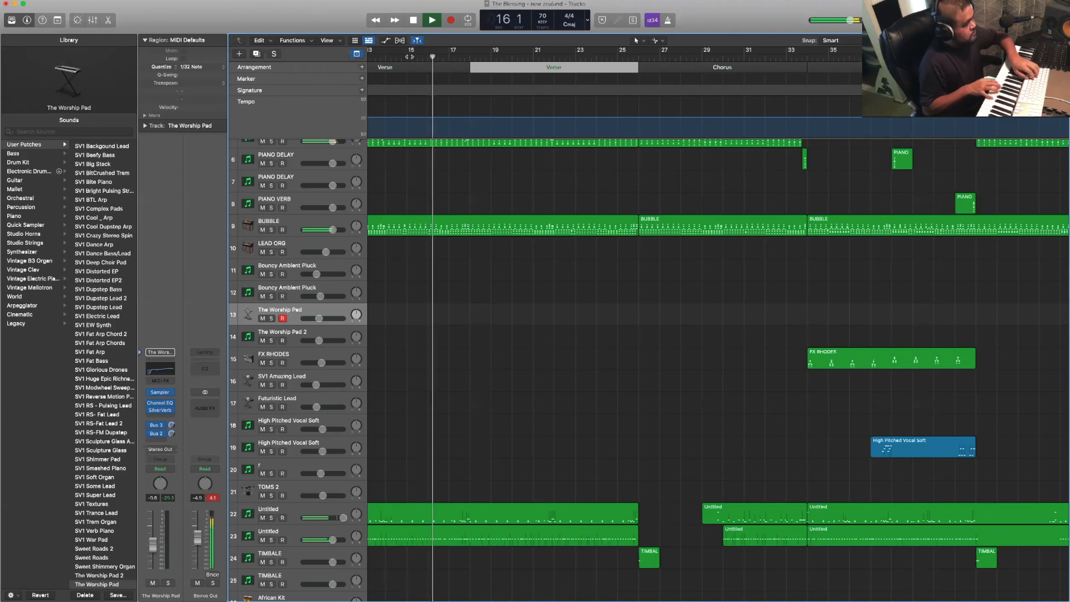
{"action": "key", "text": "r"}
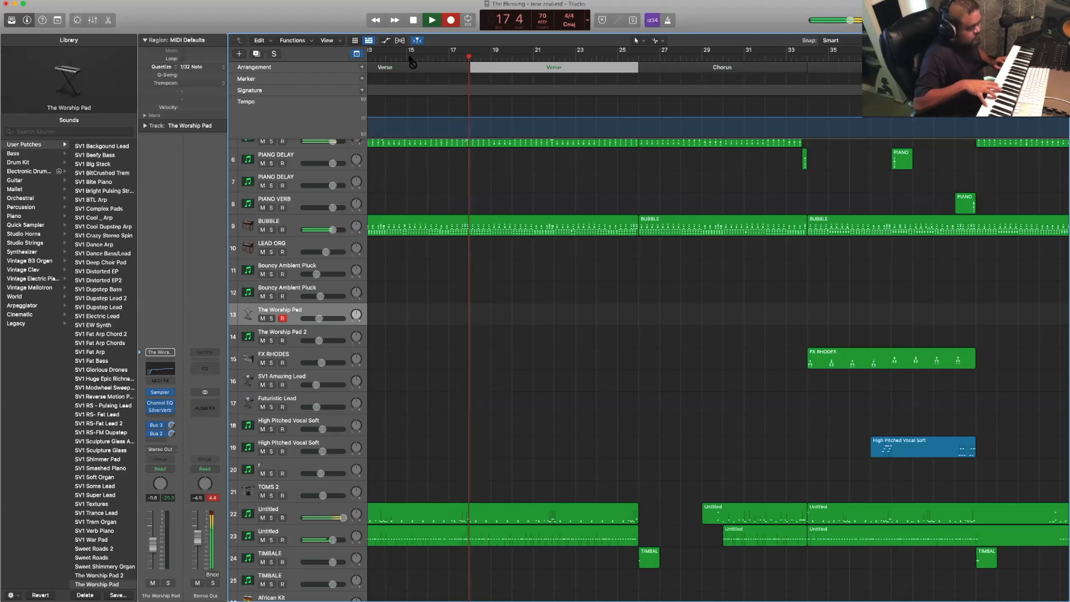
{"action": "key", "text": "space"}
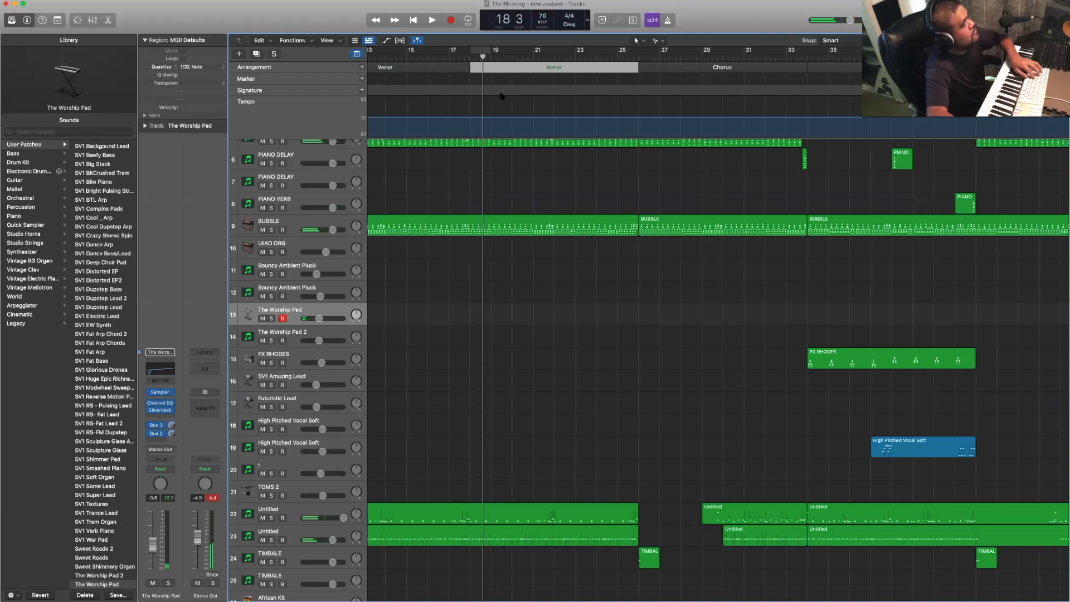
- Record a pad part on The Worship Pad track across the first Chorus, bars 26 to 34
{"action": "key", "text": "space"}
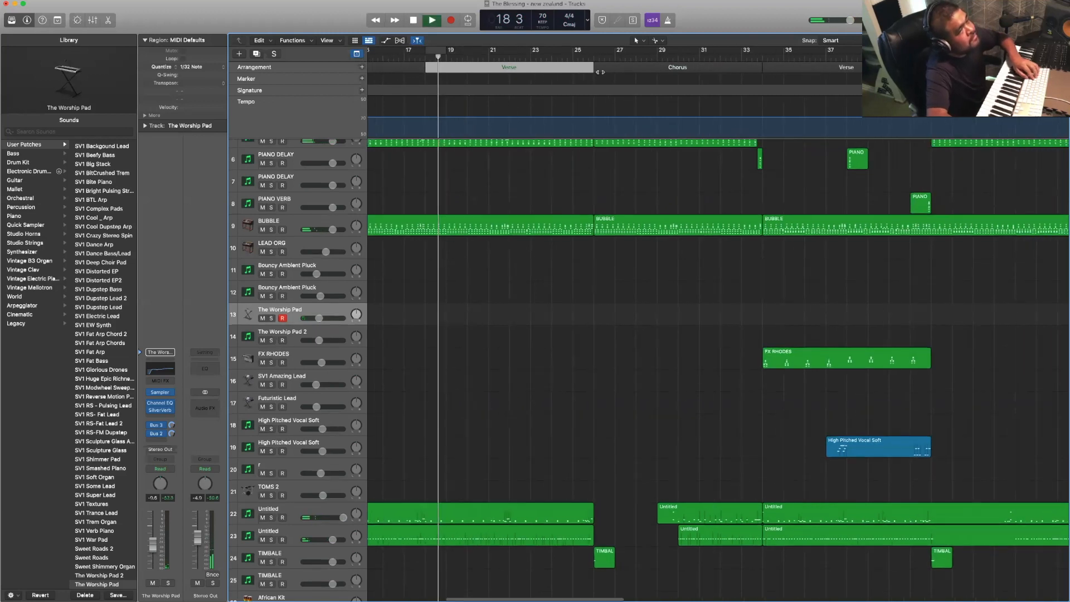
{"action": "left_click", "coordinate": [564, 56]}
{"action": "key", "text": "r"}
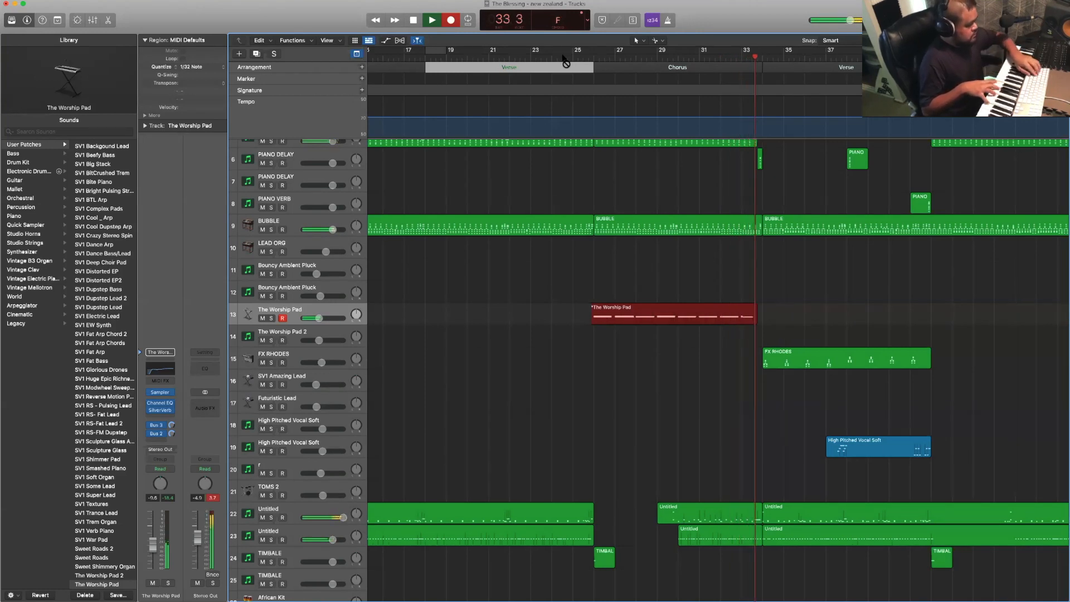
{"action": "key", "text": "space"}
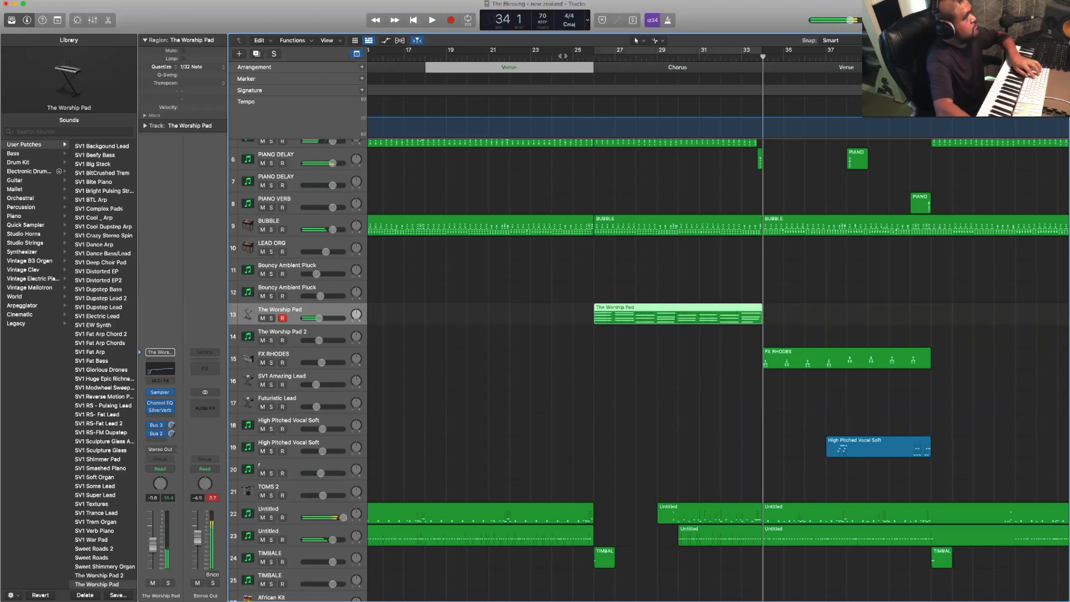
- Replay from just before the first Chorus and quantize its Worship Pad region to 1/16 Note
{"action": "scroll", "coordinate": [563, 56], "scroll_direction": "up", "scroll_amount": 1}
{"action": "left_click", "coordinate": [562, 56]}
{"action": "key", "text": "space"}
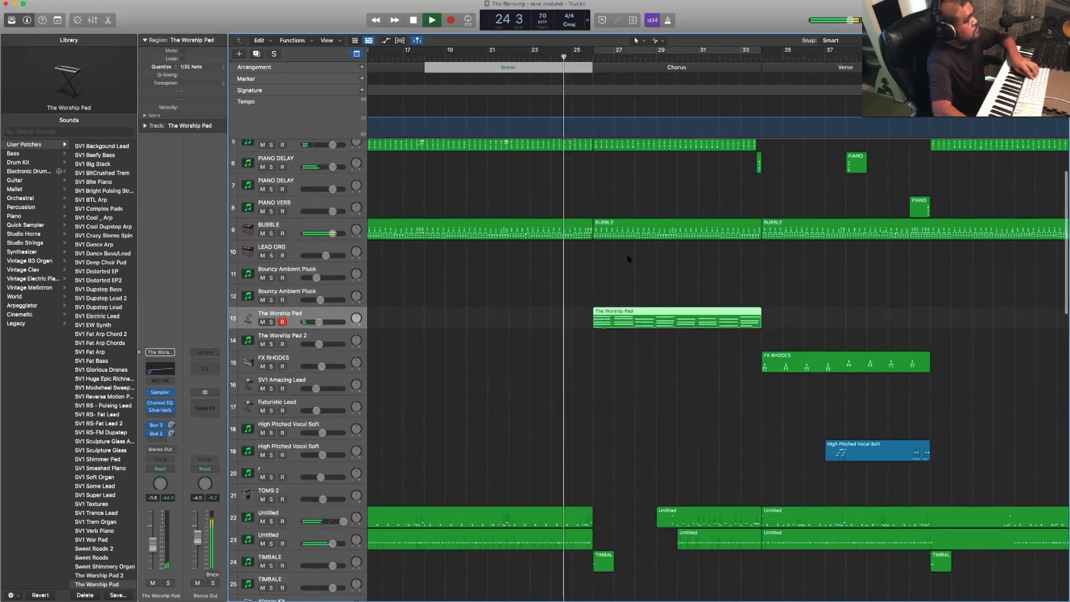
{"action": "left_click", "coordinate": [591, 346]}
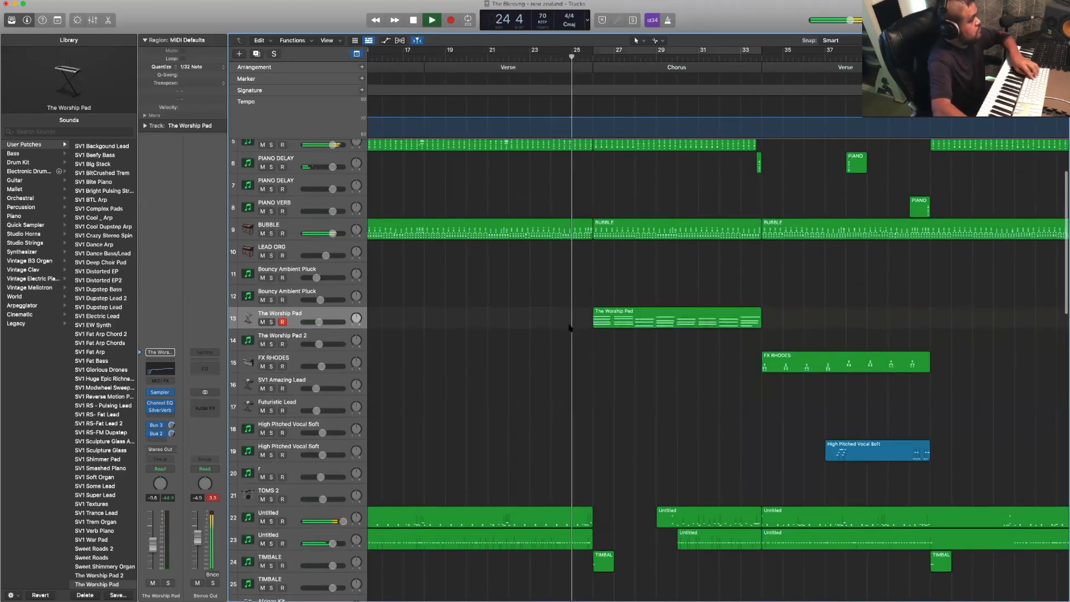
{"action": "left_click", "coordinate": [619, 317]}
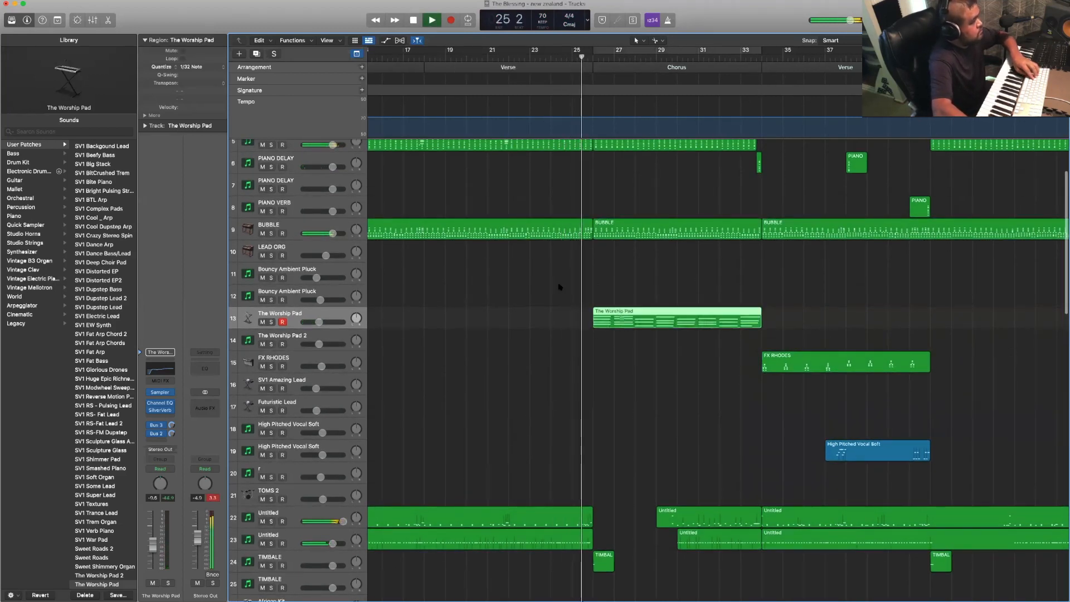
{"action": "left_click", "coordinate": [204, 67]}
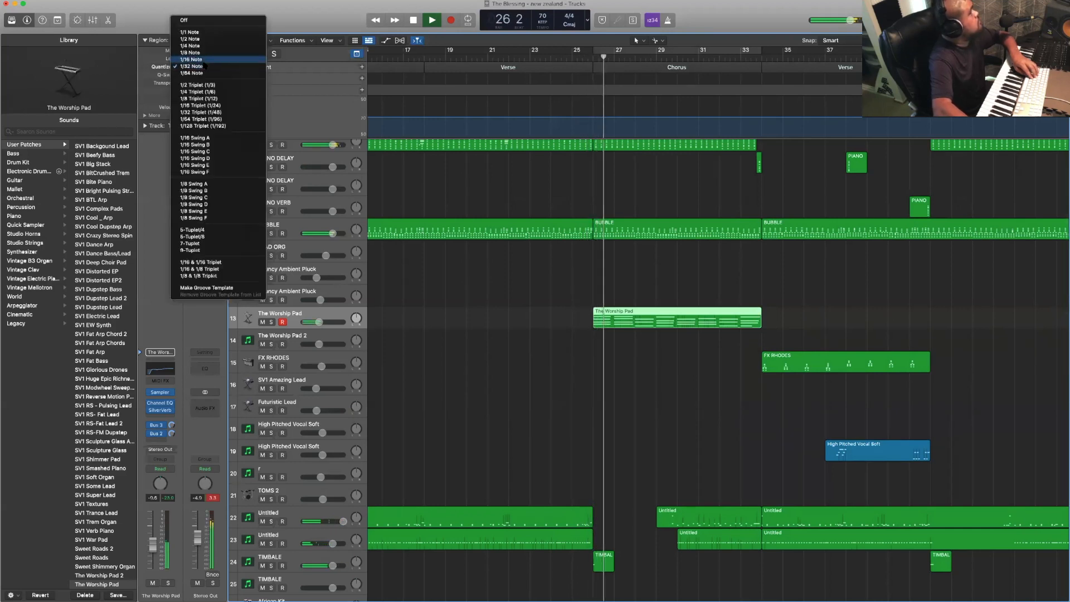
{"action": "left_click", "coordinate": [201, 60]}
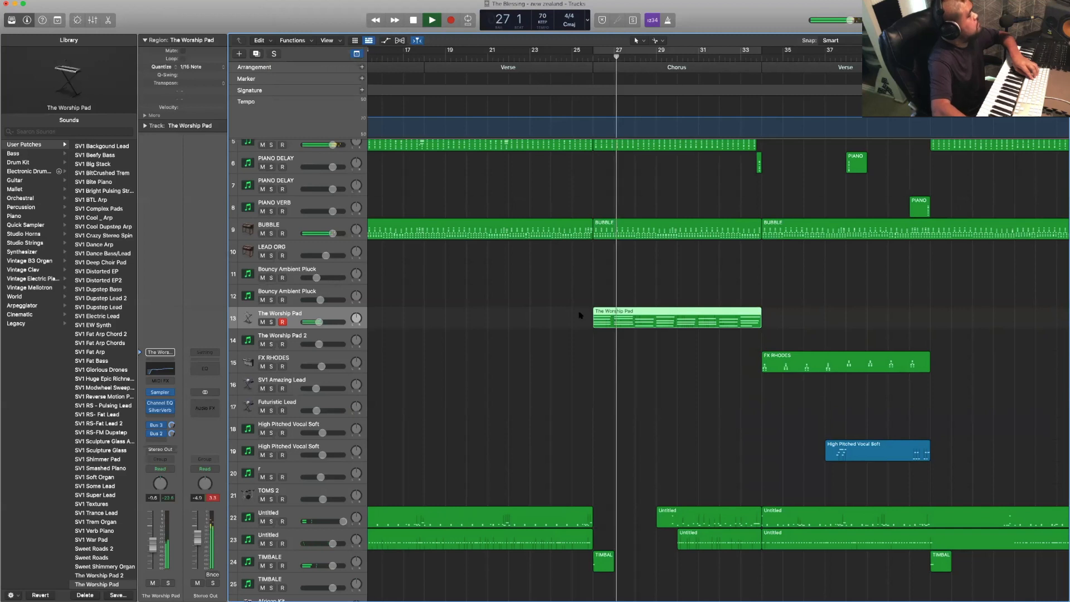
{"action": "left_click", "coordinate": [590, 288]}
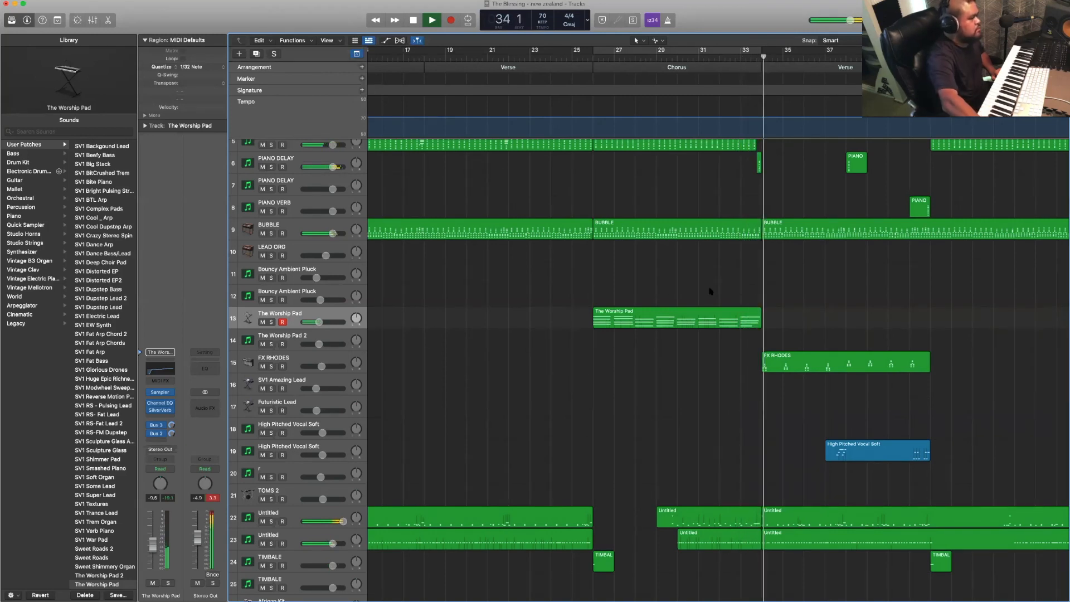
- Listen to the song from the end of the first Chorus through the following Verses, Chorus and Bridges, checking the arrangement
{"action": "scroll", "coordinate": [708, 286], "scroll_direction": "right", "scroll_amount": 5}
{"action": "scroll", "coordinate": [710, 291], "scroll_direction": "right", "scroll_amount": 2}
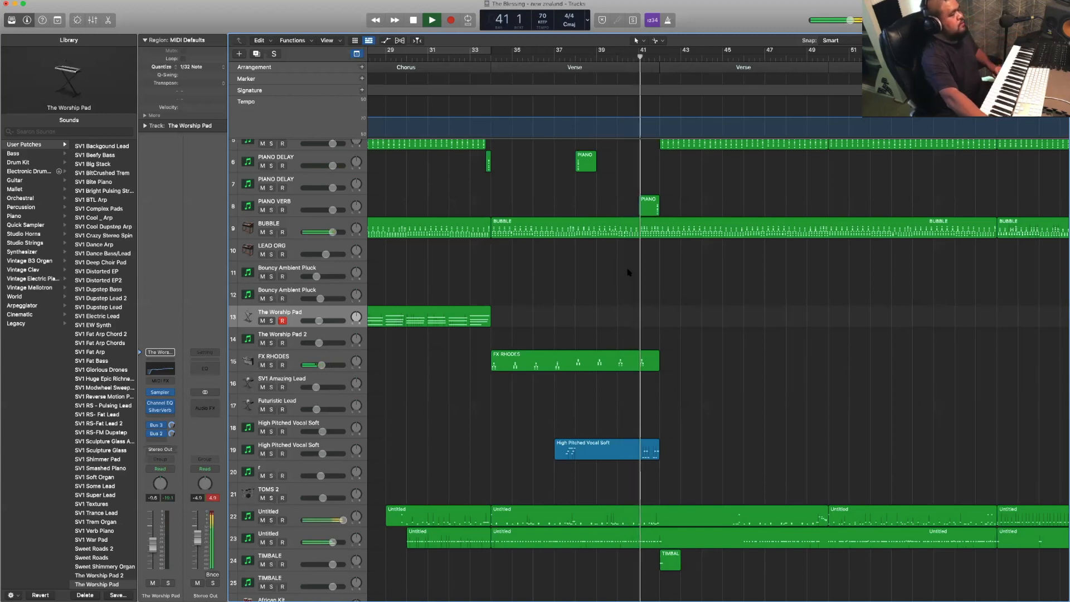
{"action": "scroll", "coordinate": [629, 272], "scroll_direction": "right", "scroll_amount": 5}
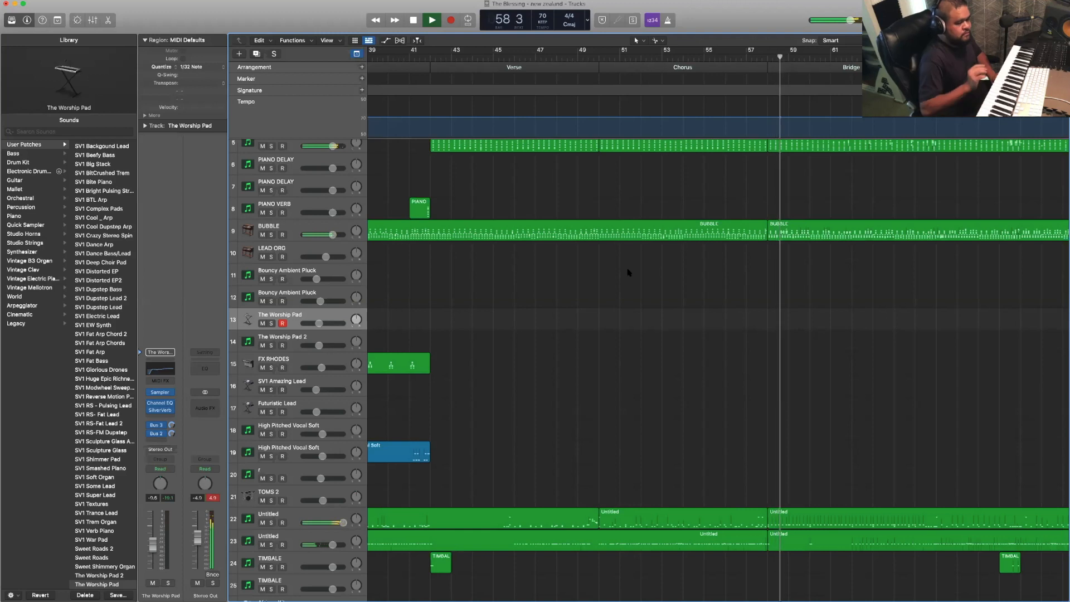
{"action": "scroll", "coordinate": [628, 273], "scroll_direction": "right", "scroll_amount": 5}
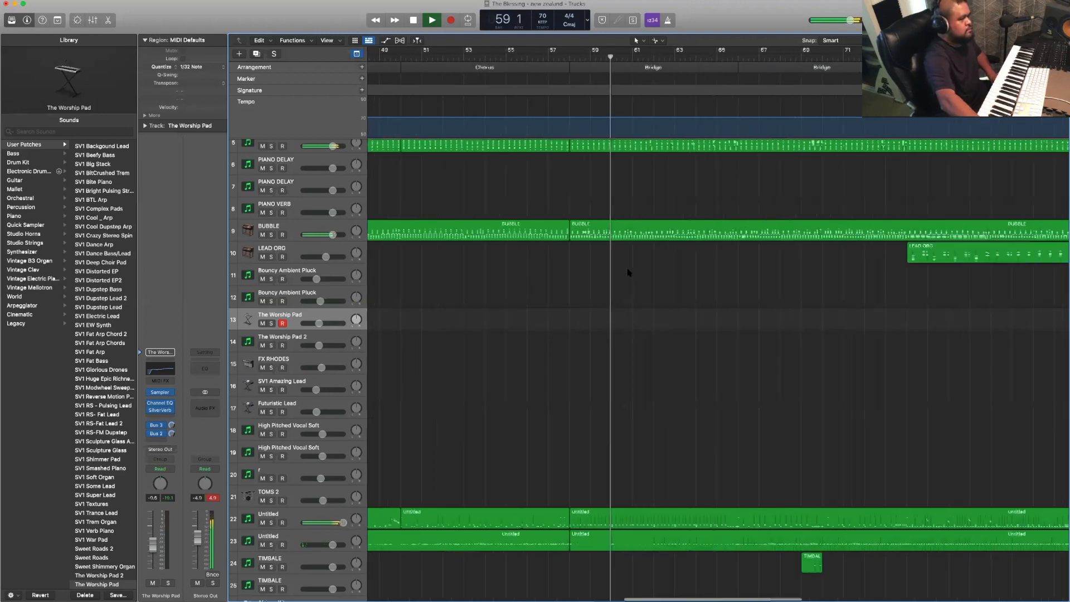
{"action": "scroll", "coordinate": [628, 272], "scroll_direction": "right", "scroll_amount": 5}
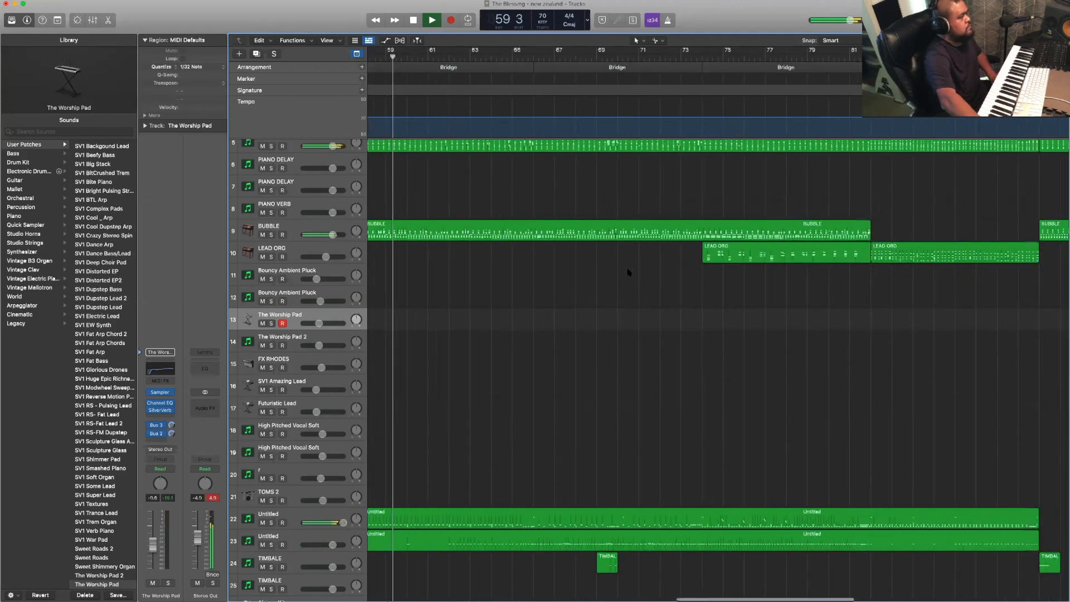
{"action": "scroll", "coordinate": [628, 272], "scroll_direction": "right", "scroll_amount": 2}
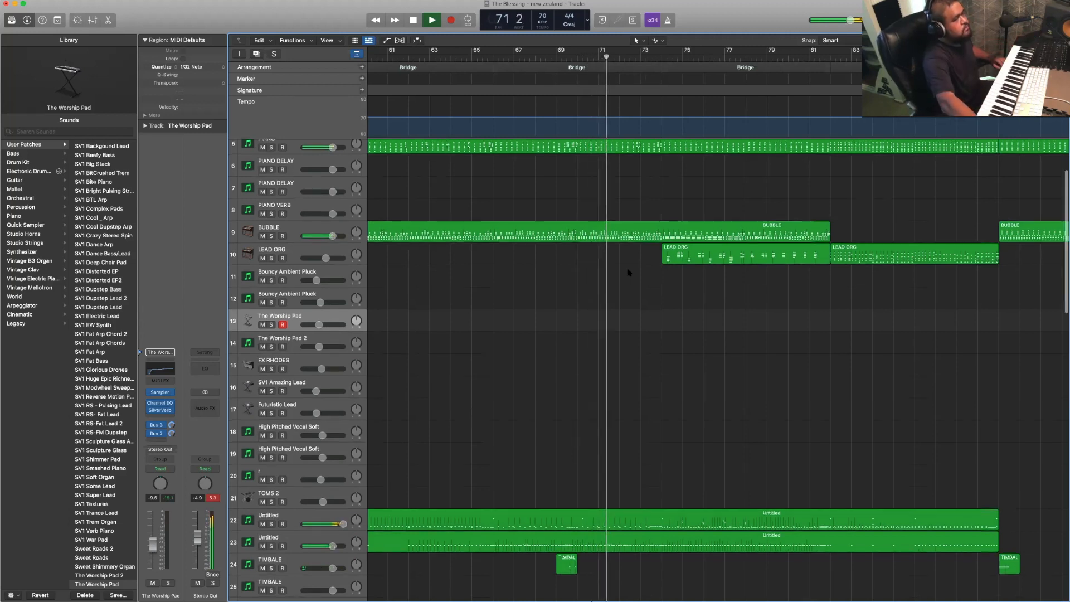
{"action": "scroll", "coordinate": [629, 273], "scroll_direction": "right", "scroll_amount": 5}
{"action": "scroll", "coordinate": [628, 272], "scroll_direction": "right", "scroll_amount": 3}
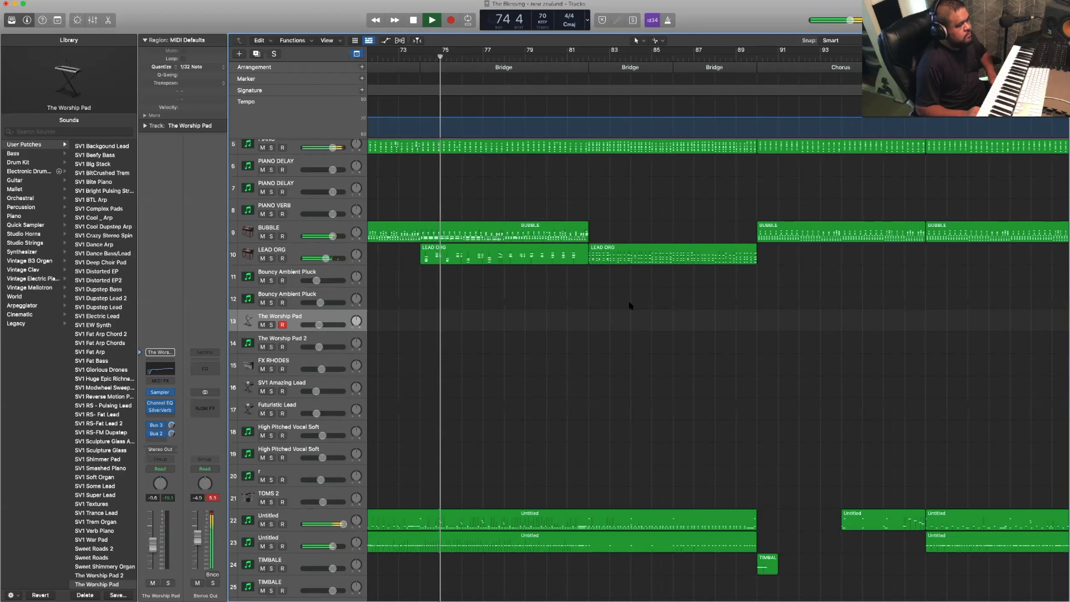
{"action": "scroll", "coordinate": [629, 304], "scroll_direction": "down", "scroll_amount": 1}
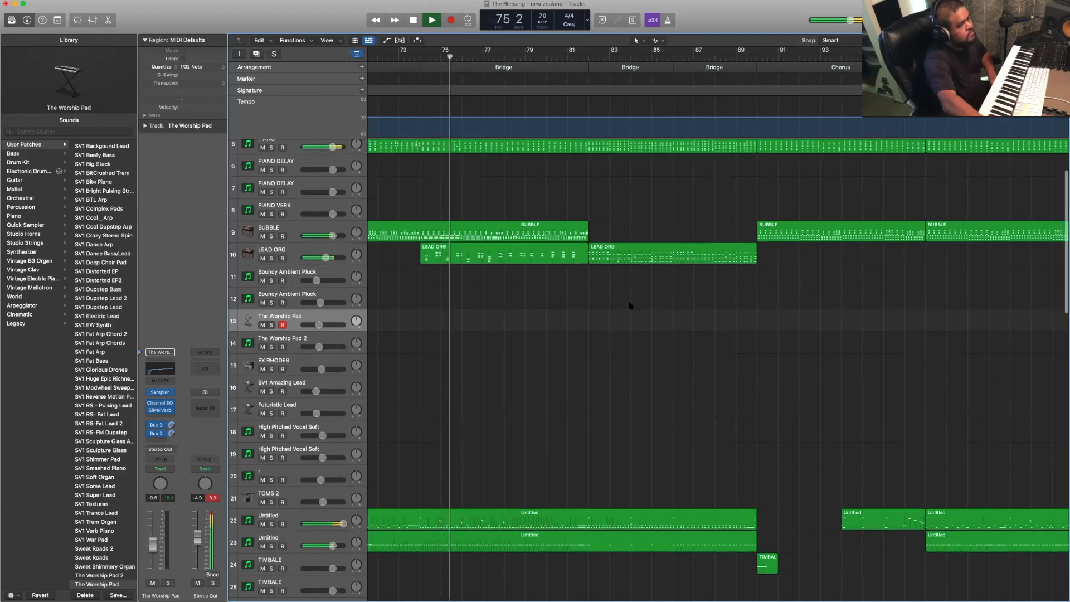
{"action": "scroll", "coordinate": [555, 297], "scroll_direction": "right", "scroll_amount": 2}
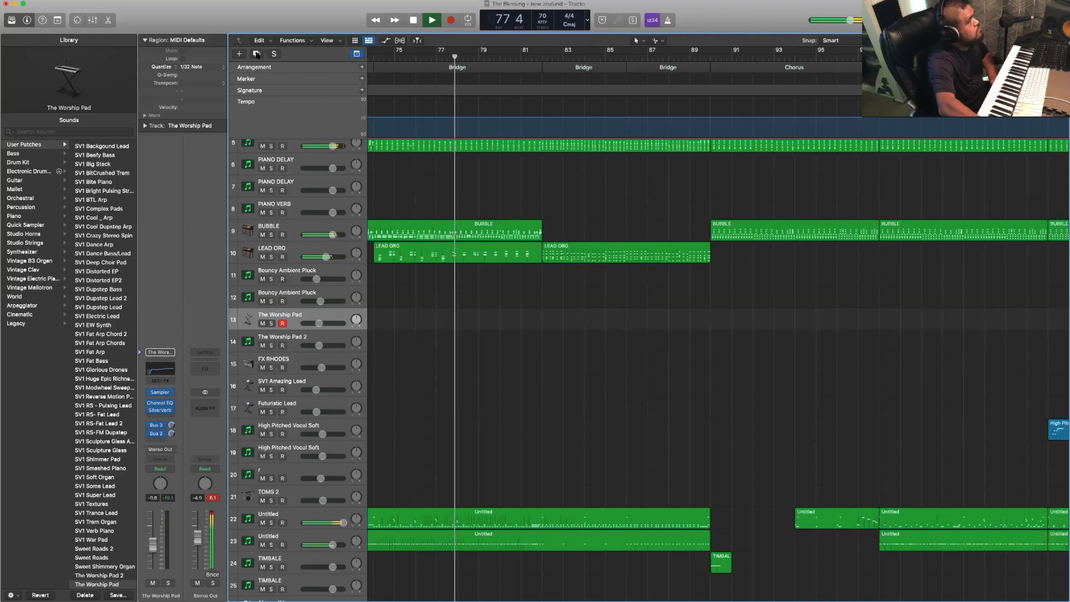
- Duplicate The Worship Pad track and the LEAD ORG track with their settings
{"action": "left_click", "coordinate": [257, 54]}
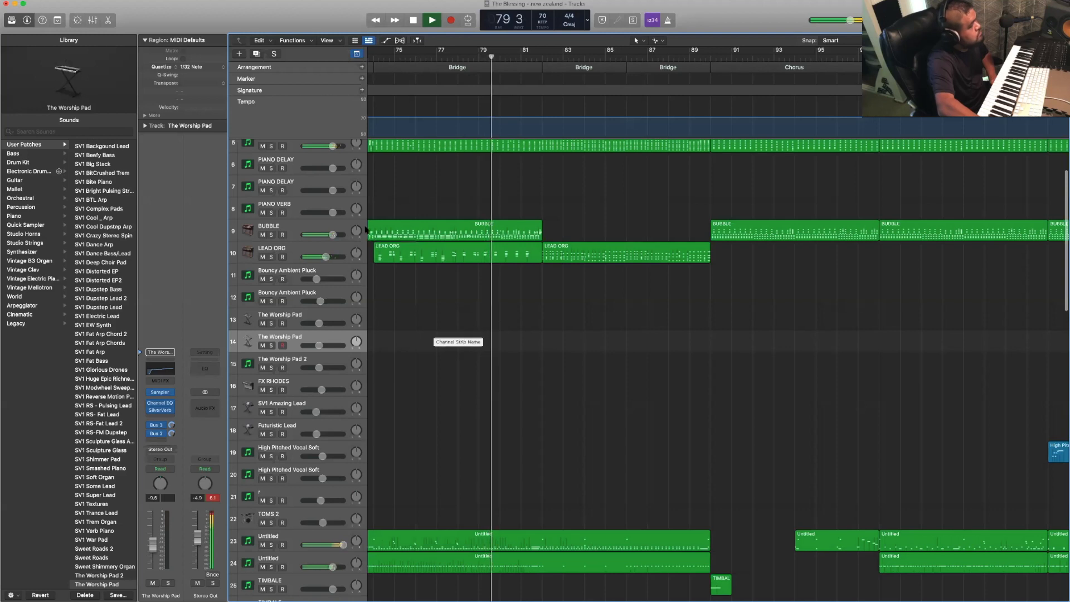
{"action": "left_click", "coordinate": [343, 252]}
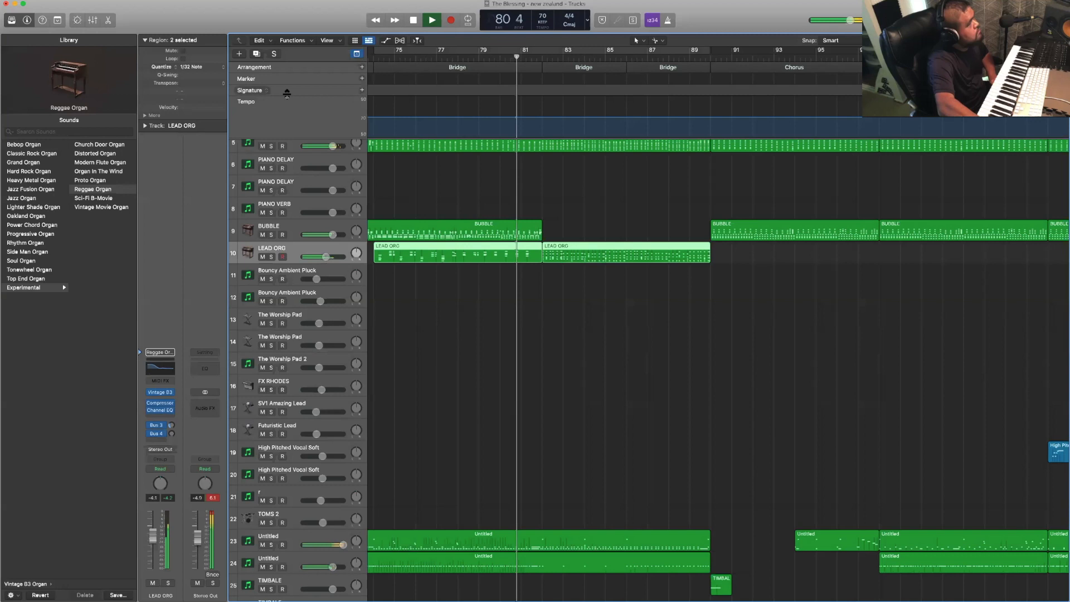
{"action": "left_click", "coordinate": [257, 54]}
- Move the third Bridge's LEAD ORG region onto the duplicate organ track and lower that track's volume to -13.2 dB
{"action": "left_click_drag", "start_coordinate": [449, 260], "coordinate": [448, 281]}
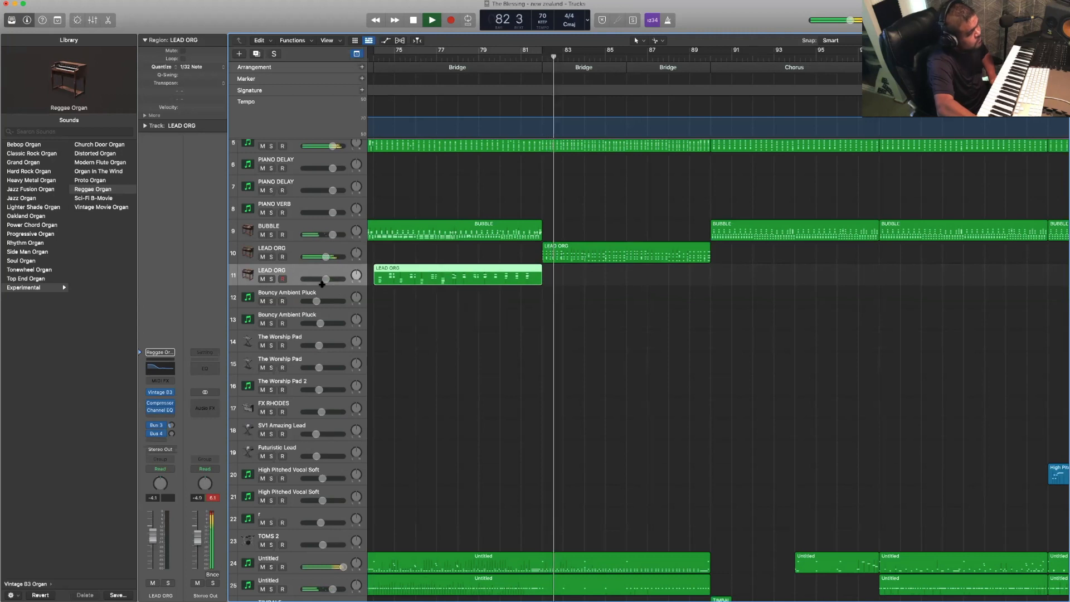
{"action": "left_click_drag", "start_coordinate": [326, 279], "coordinate": [316, 278]}
{"action": "left_click", "coordinate": [481, 320]}
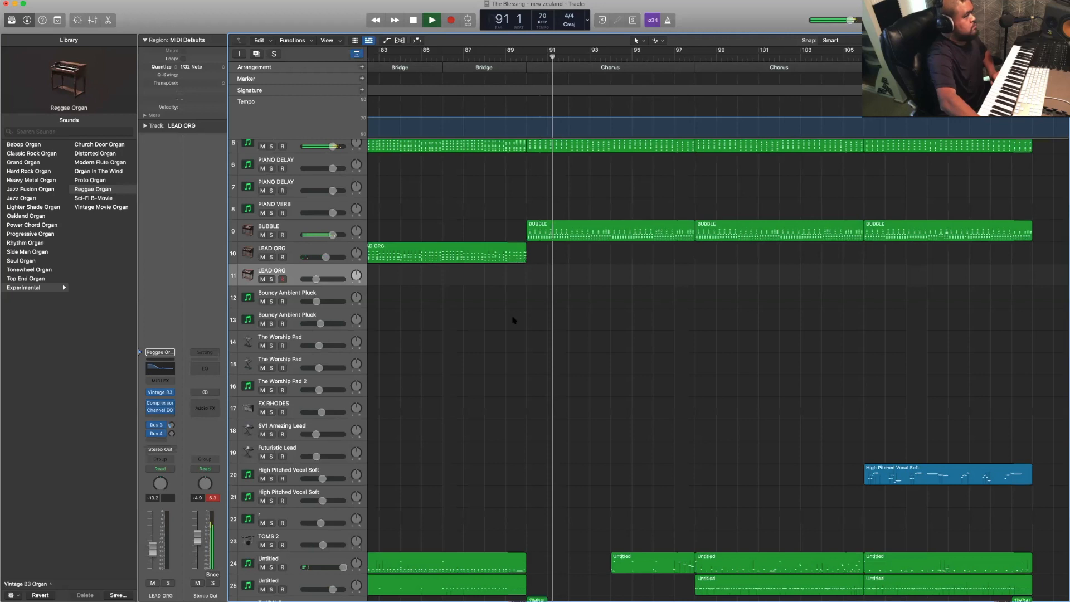
- Quantize the closing Intro's High Pitched Vocal Soft region to 1/16 Note and replay from the preceding Chorus around bar 102
{"action": "scroll", "coordinate": [512, 318], "scroll_direction": "right", "scroll_amount": 3}
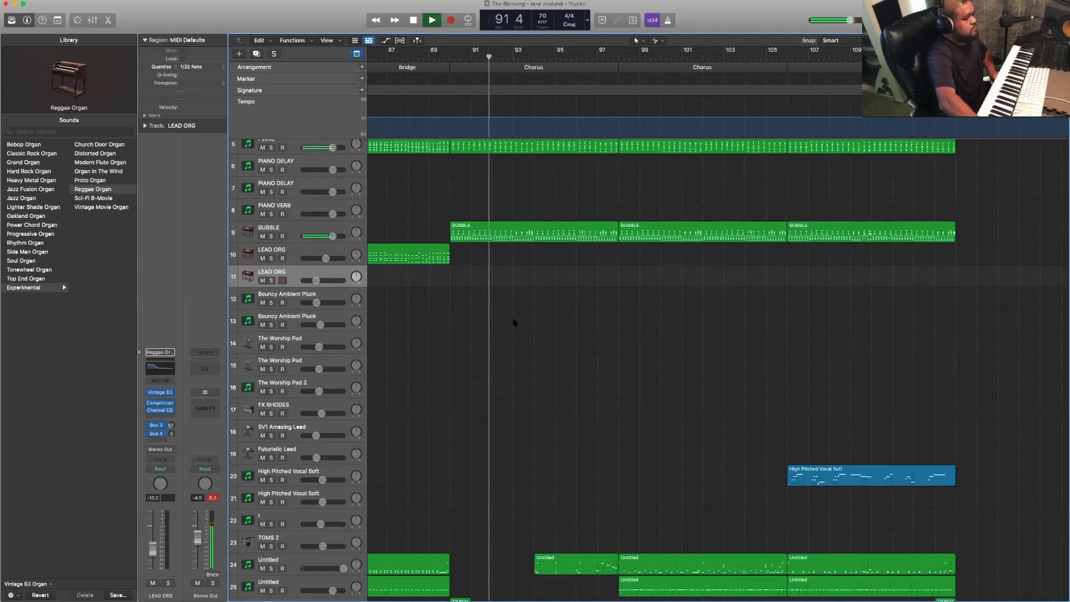
{"action": "scroll", "coordinate": [514, 321], "scroll_direction": "right", "scroll_amount": 2}
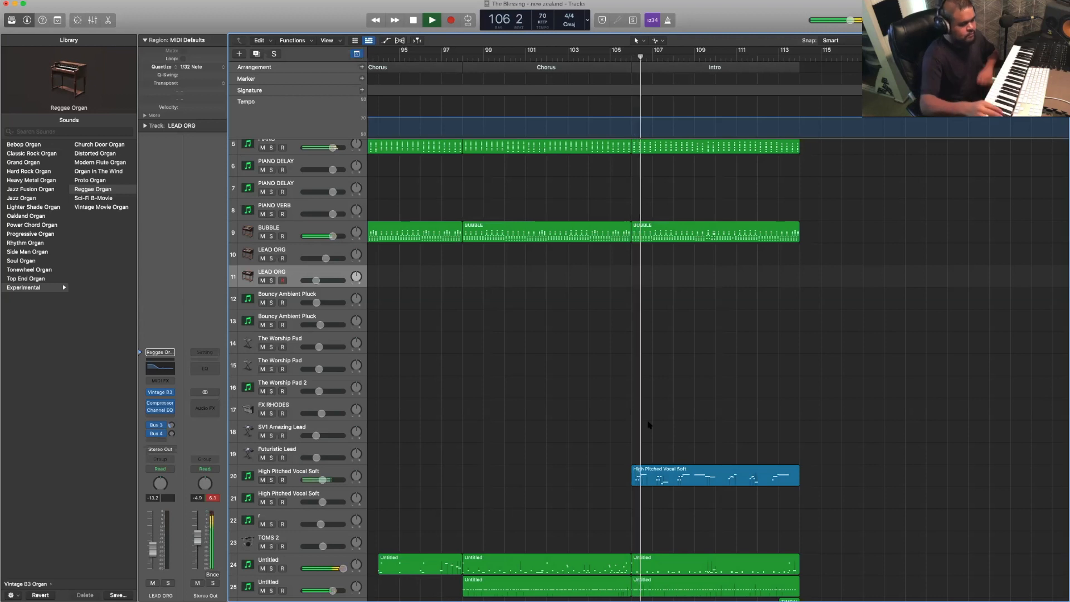
{"action": "scroll", "coordinate": [657, 478], "scroll_direction": "right", "scroll_amount": 2}
{"action": "left_click", "coordinate": [659, 481]}
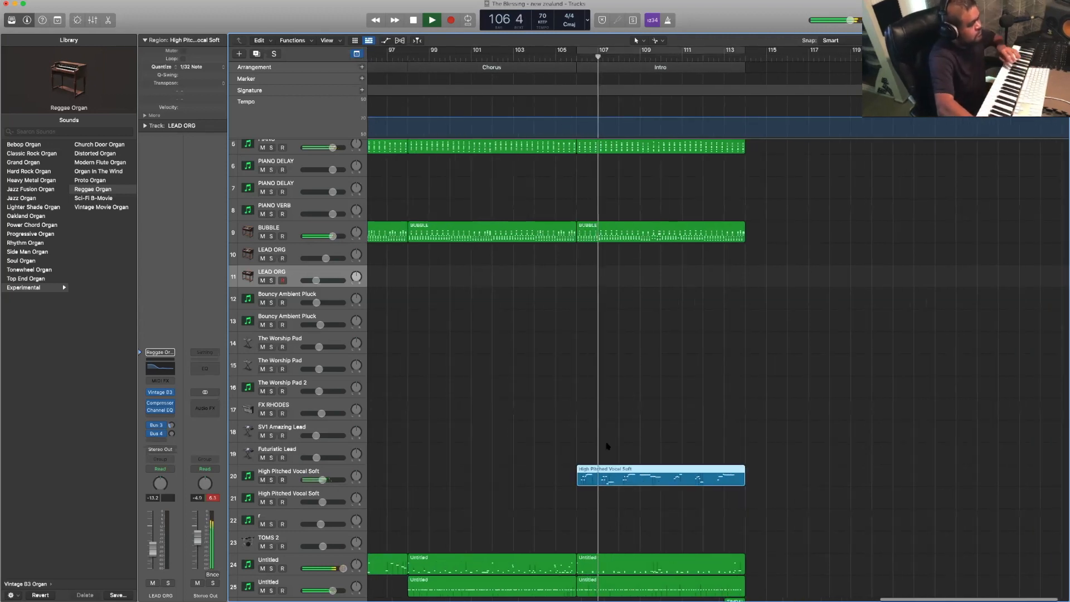
{"action": "left_click", "coordinate": [208, 67]}
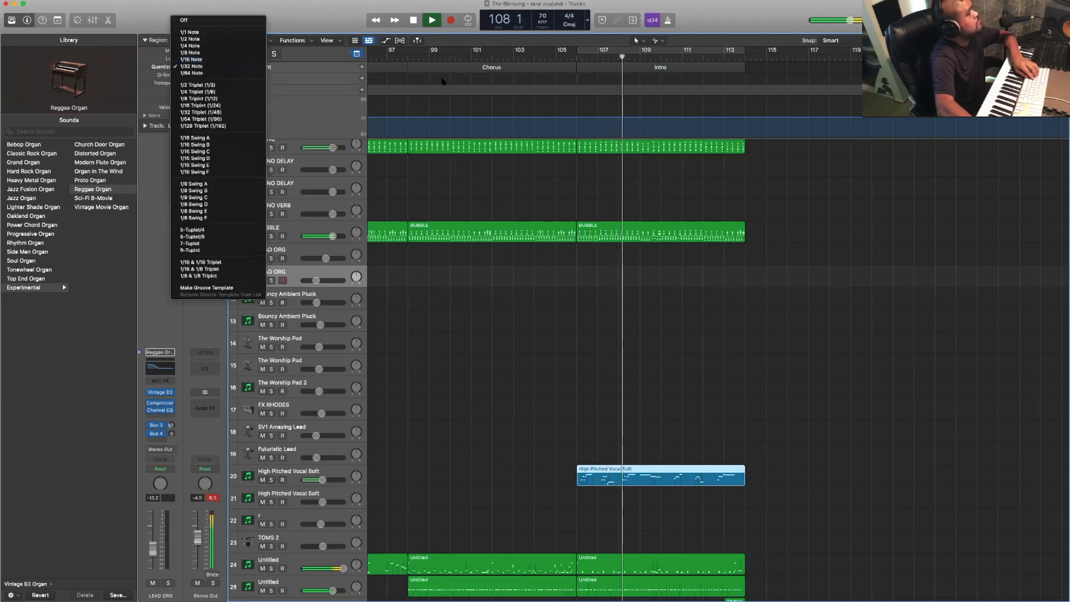
{"action": "key", "text": "Return"}
{"action": "left_click", "coordinate": [510, 56]}
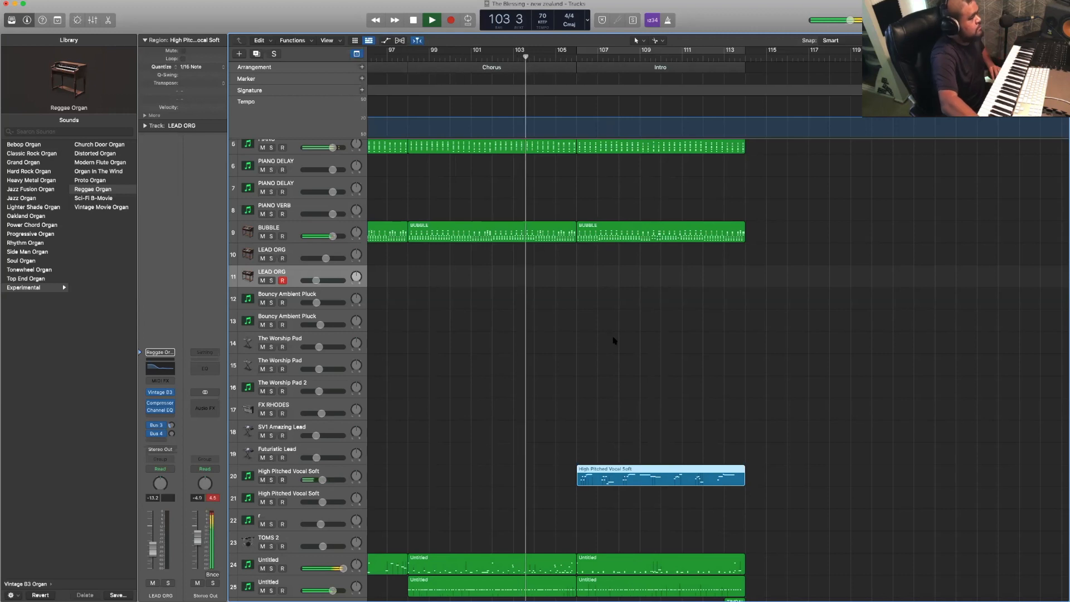
{"action": "scroll", "coordinate": [613, 340], "scroll_direction": "down", "scroll_amount": 3}
{"action": "scroll", "coordinate": [613, 340], "scroll_direction": "right", "scroll_amount": 2}
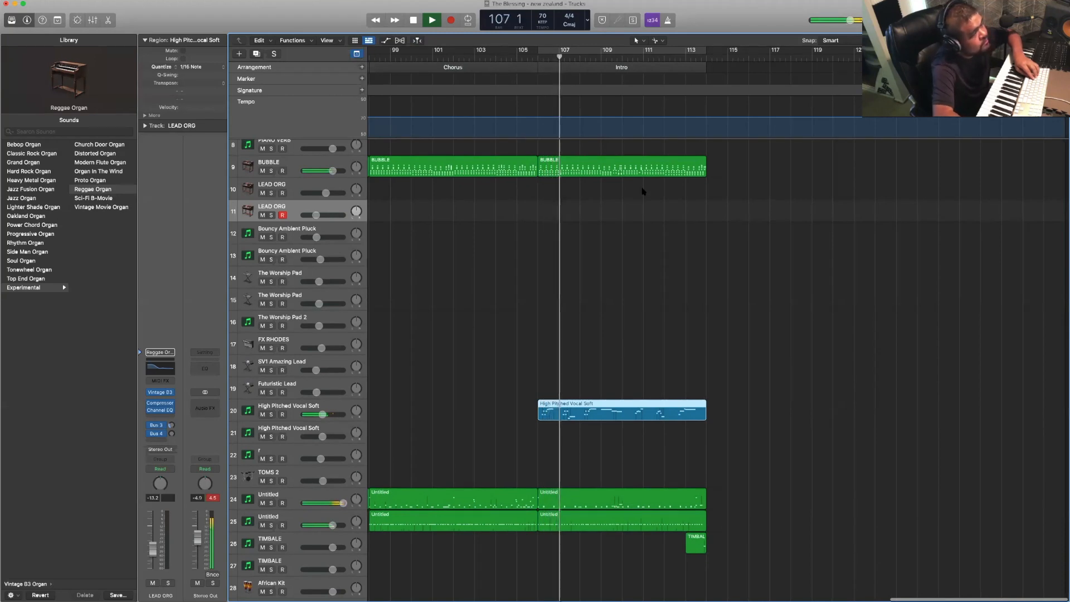
- Split track 1's <unknown> region in the closing Intro at bar 110 and delete its second half
{"action": "scroll", "coordinate": [643, 191], "scroll_direction": "up", "scroll_amount": 8}
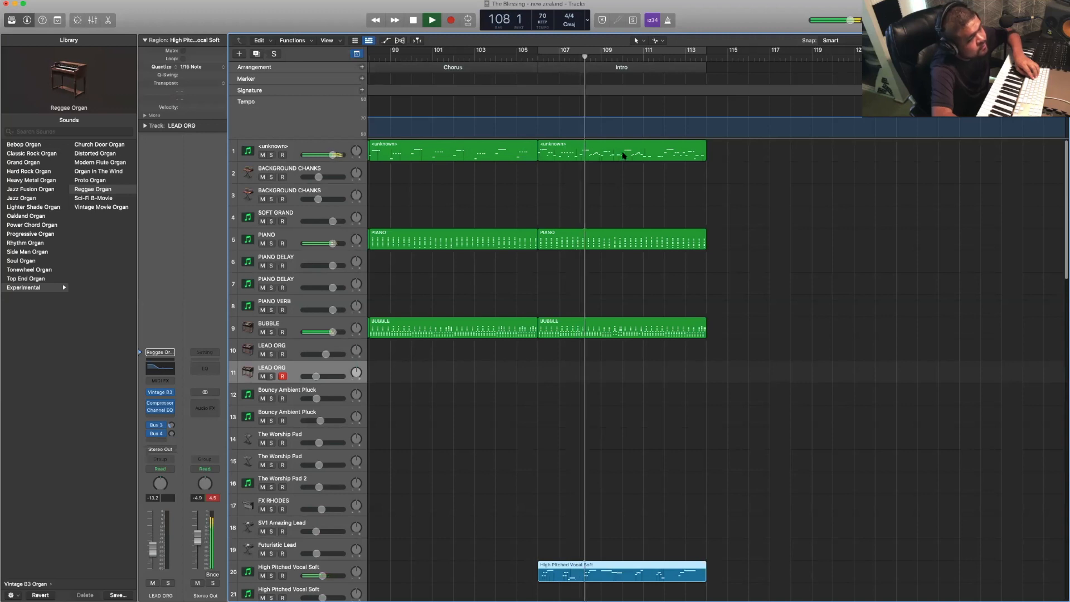
{"action": "left_click", "coordinate": [622, 157]}
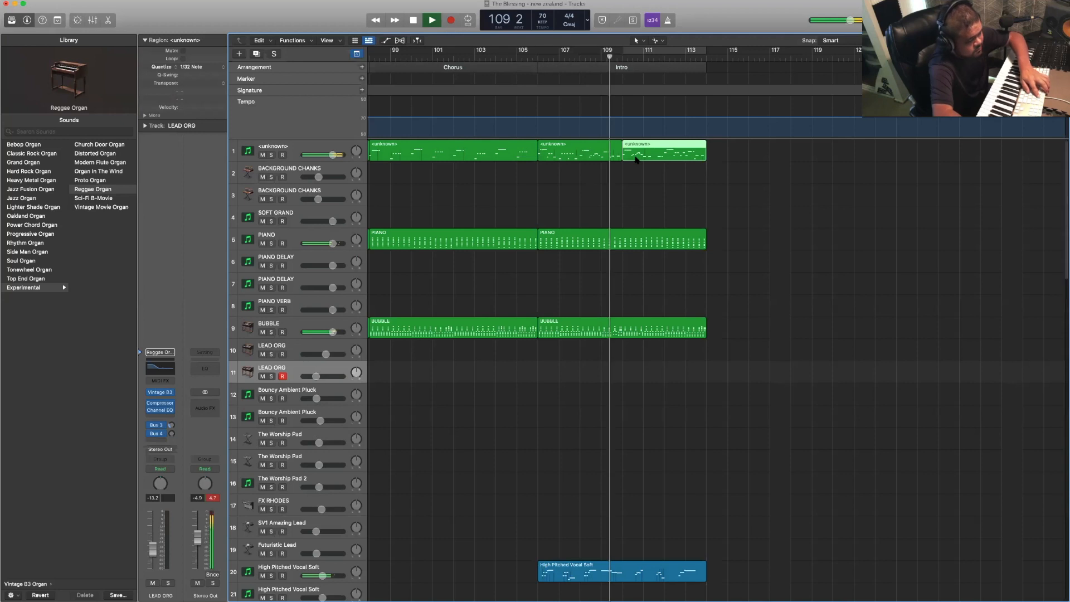
{"action": "key", "text": "Delete"}
- Split the Untitled regions on tracks 24 and 25 at bar 110 in the closing Intro and delete their second halves
{"action": "scroll", "coordinate": [636, 160], "scroll_direction": "down", "scroll_amount": 15}
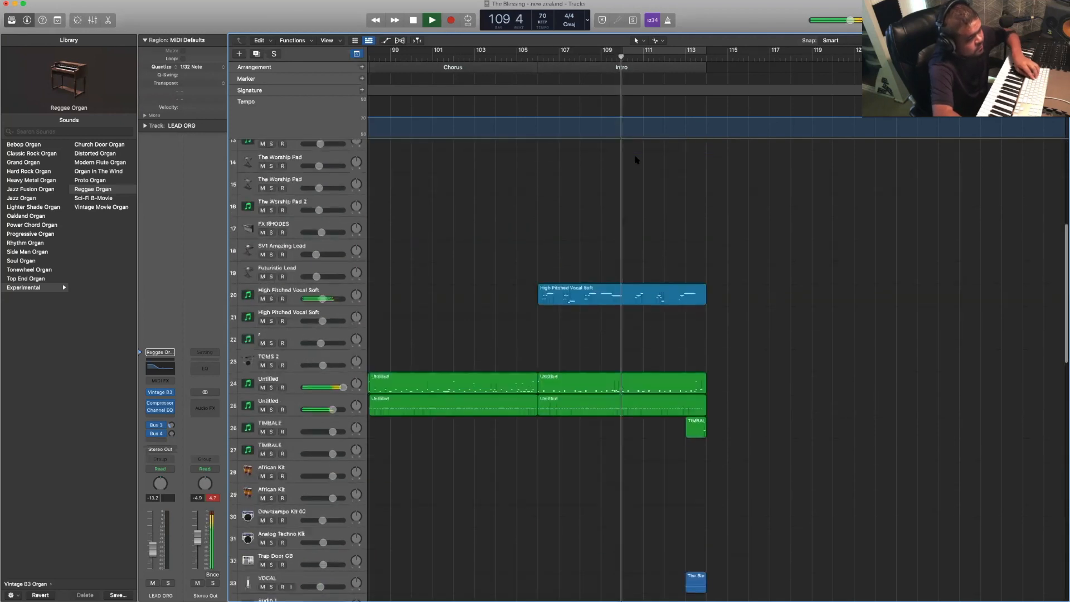
{"action": "scroll", "coordinate": [632, 186], "scroll_direction": "up", "scroll_amount": 2}
{"action": "left_click", "coordinate": [632, 188]}
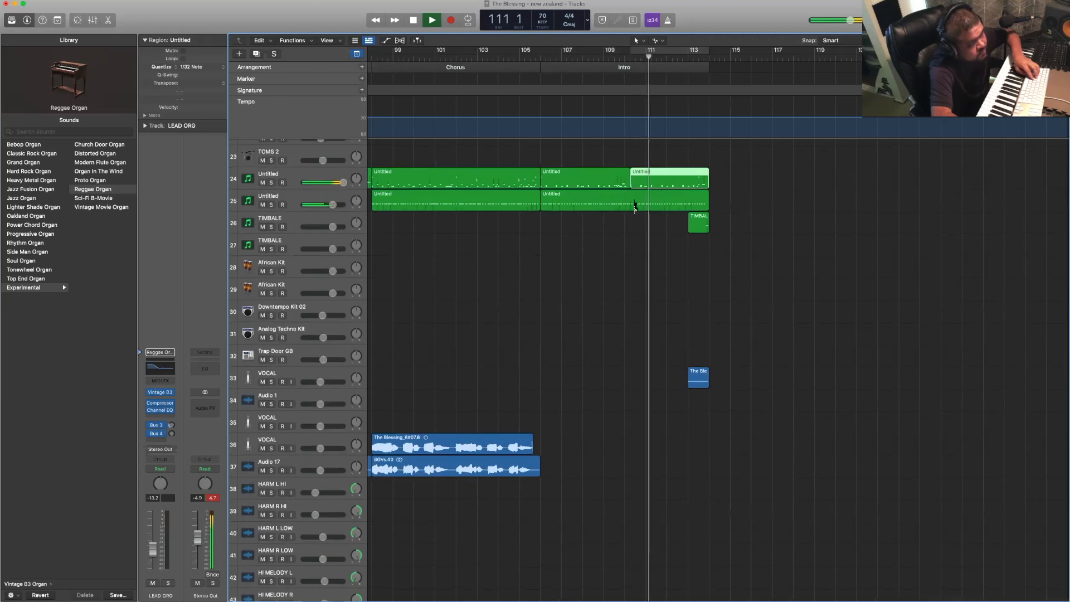
{"action": "left_click", "coordinate": [587, 58]}
{"action": "key", "text": "Delete"}
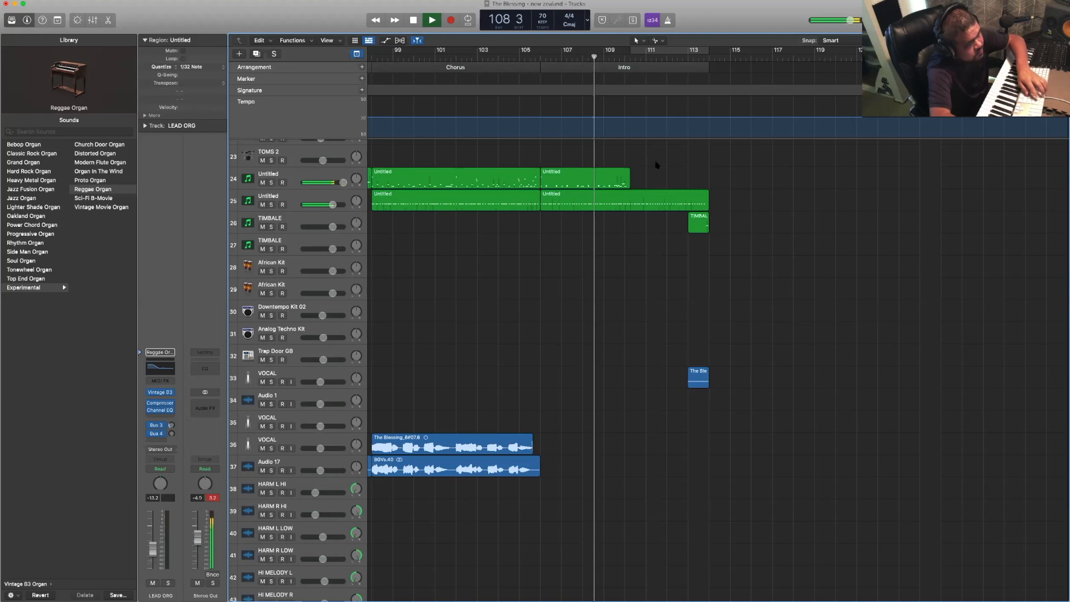
{"action": "left_click", "coordinate": [630, 200]}
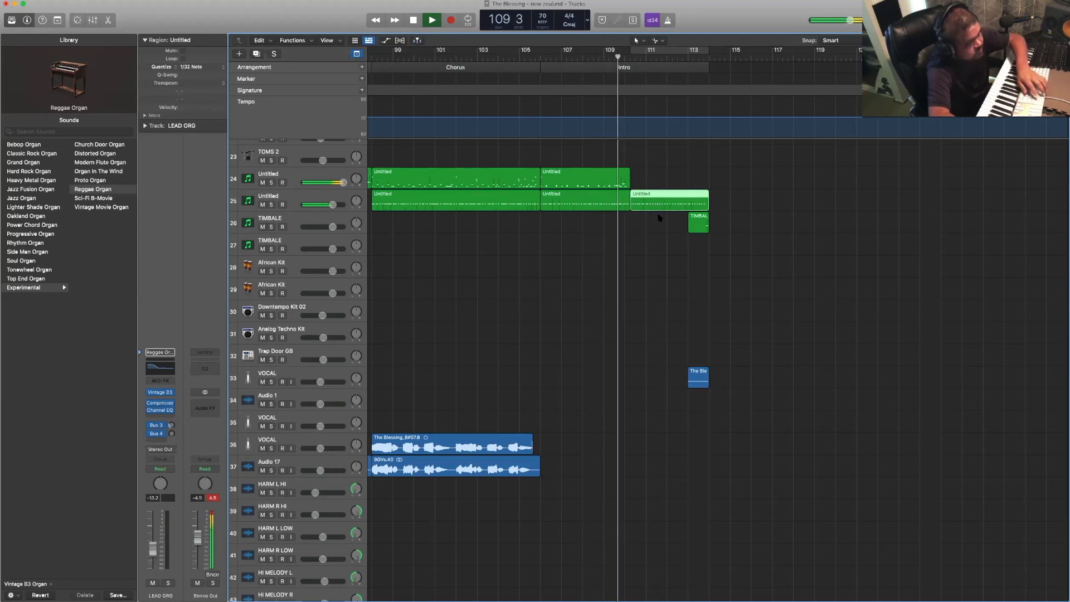
{"action": "key", "text": "Delete"}
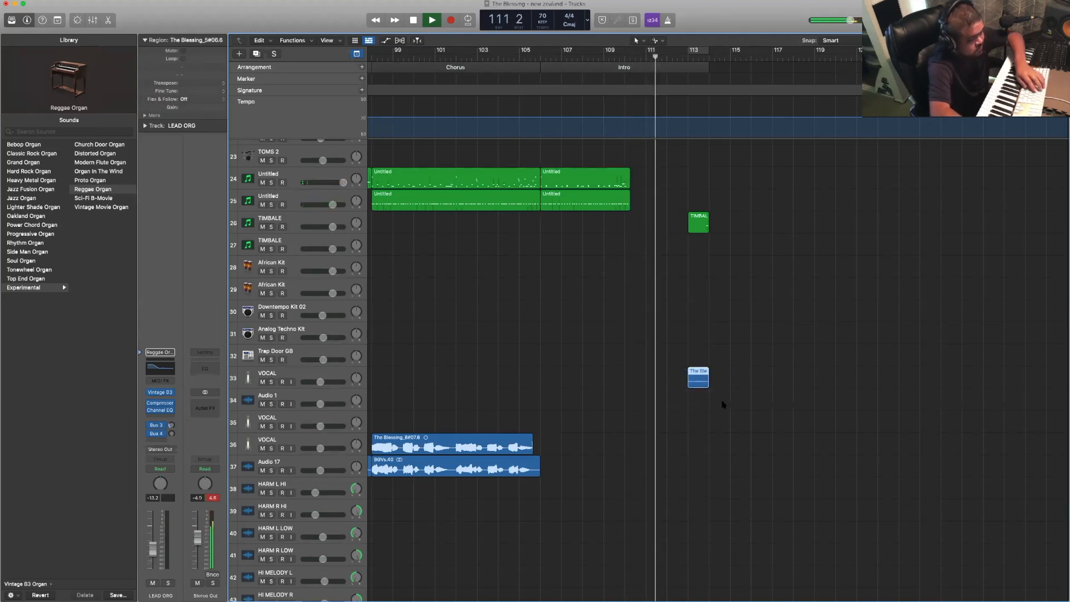
- Delete the short VOCAL region at the end of the closing Intro, listen to the ending, and return playback to the song's start
{"action": "key", "text": "Delete"}
{"action": "scroll", "coordinate": [718, 382], "scroll_direction": "up", "scroll_amount": 15}
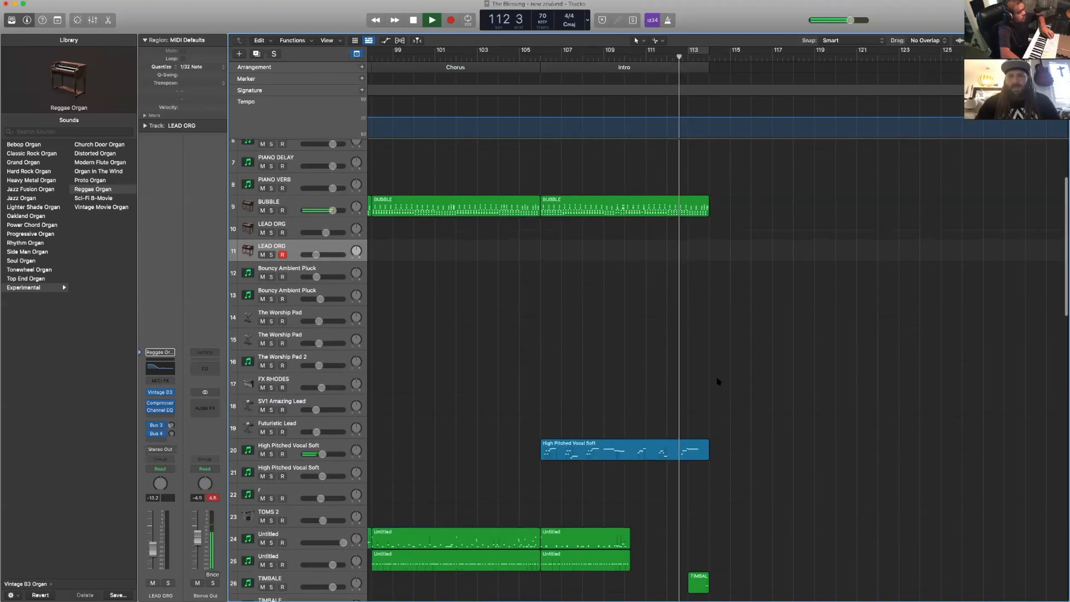
{"action": "scroll", "coordinate": [718, 381], "scroll_direction": "down", "scroll_amount": 5}
{"action": "scroll", "coordinate": [714, 384], "scroll_direction": "down", "scroll_amount": 1}
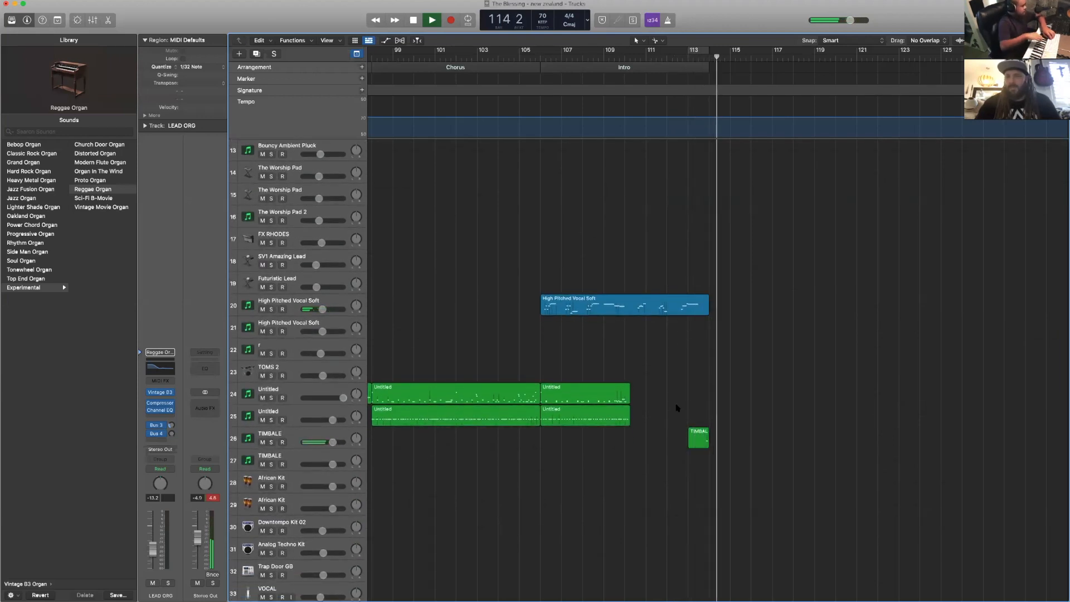
{"action": "key", "text": "space"}
{"action": "key", "text": "Return"}
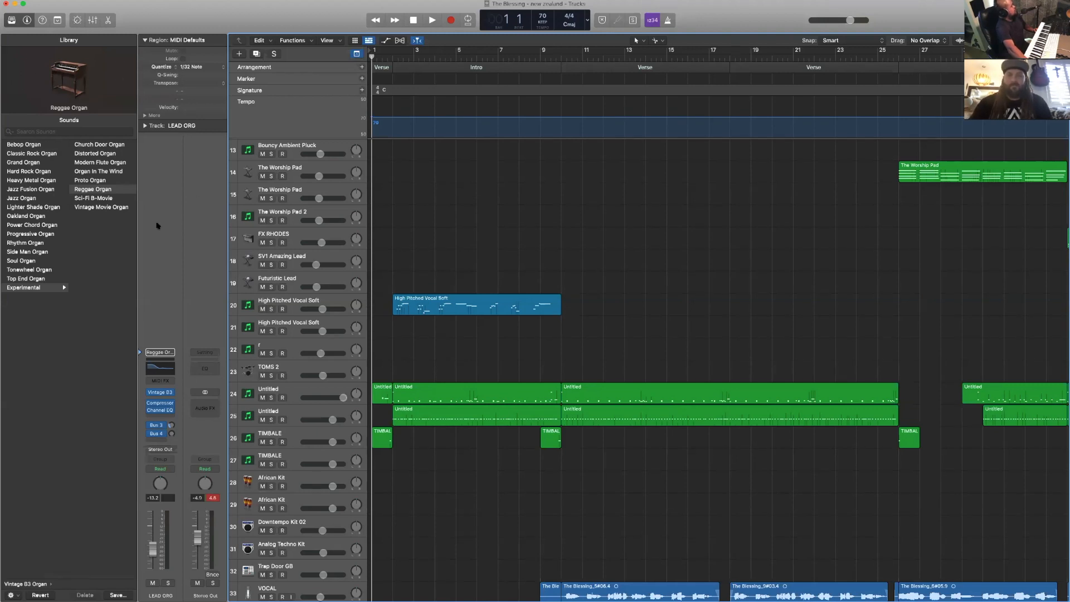
- View the notes of track 24's Untitled regions in the Piano Roll and close the editor
{"action": "scroll", "coordinate": [328, 263], "scroll_direction": "down", "scroll_amount": 5}
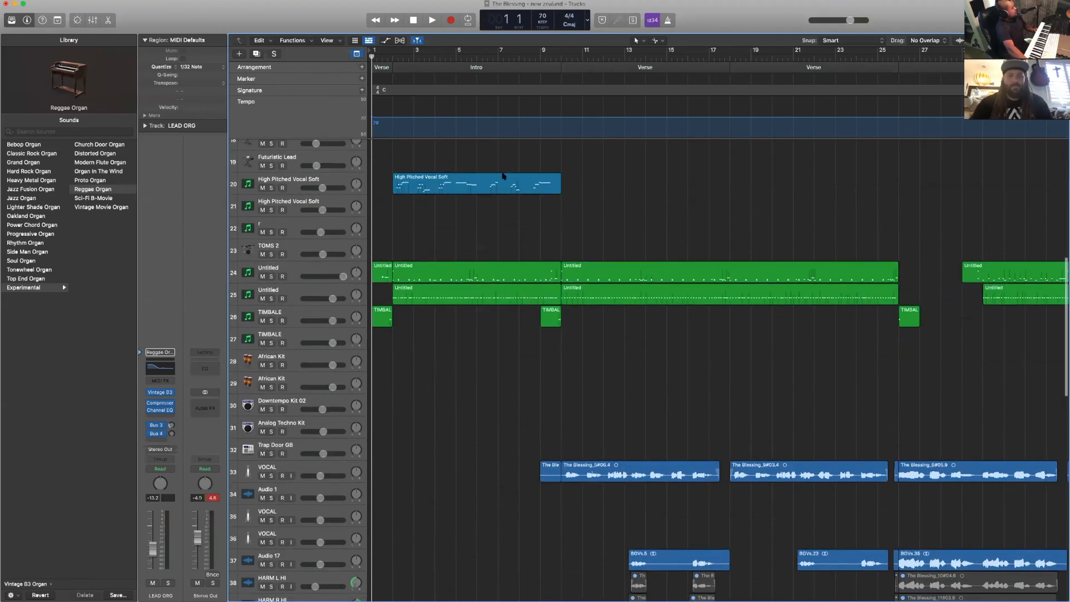
{"action": "scroll", "coordinate": [478, 216], "scroll_direction": "right", "scroll_amount": 4}
{"action": "scroll", "coordinate": [463, 217], "scroll_direction": "left", "scroll_amount": 4}
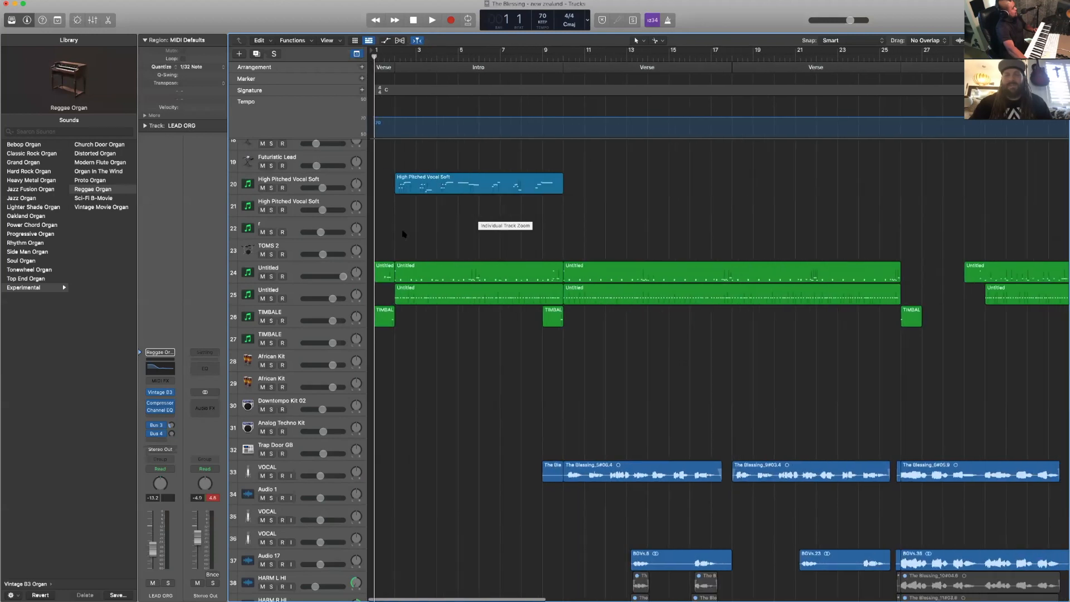
{"action": "left_click", "coordinate": [335, 269]}
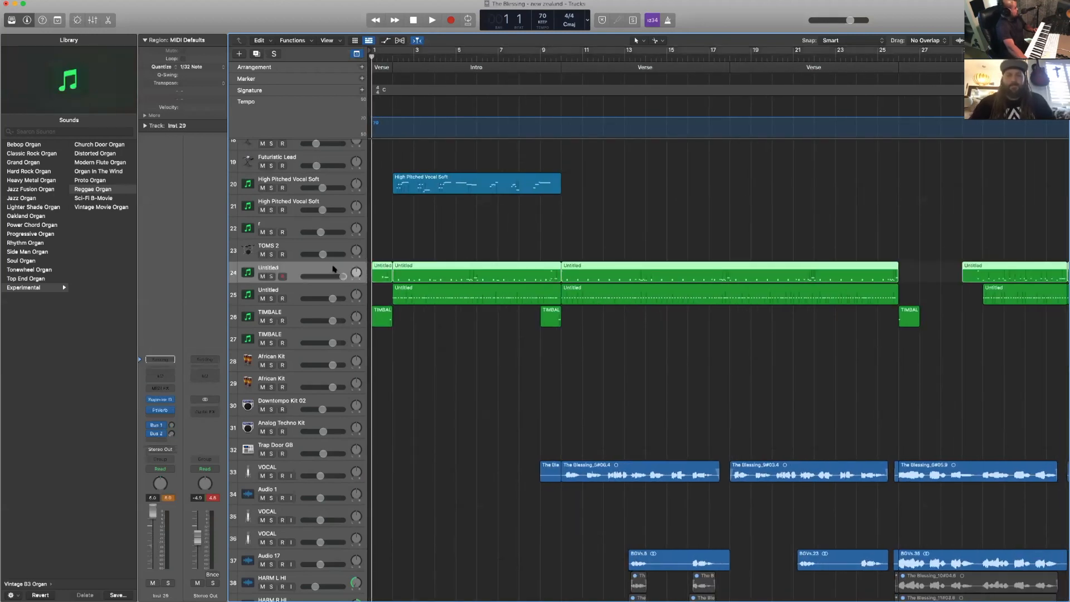
{"action": "double_click", "coordinate": [529, 270]}
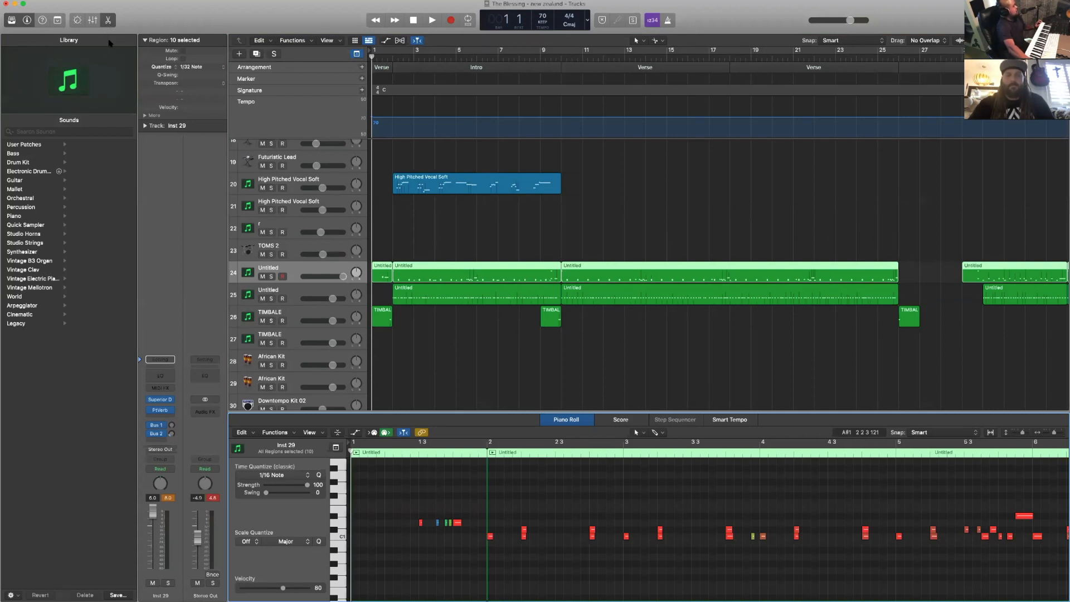
{"action": "left_click", "coordinate": [109, 21]}
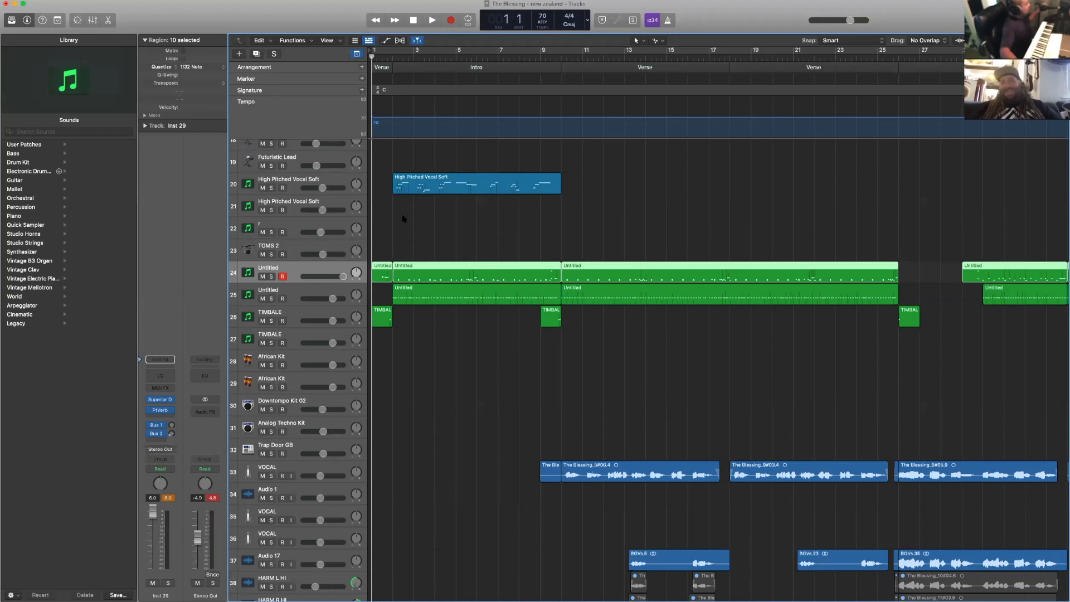
- Copy the last Chorus section with its regions to bar 114, directly after the closing Intro
{"action": "scroll", "coordinate": [376, 217], "scroll_direction": "right", "scroll_amount": 15}
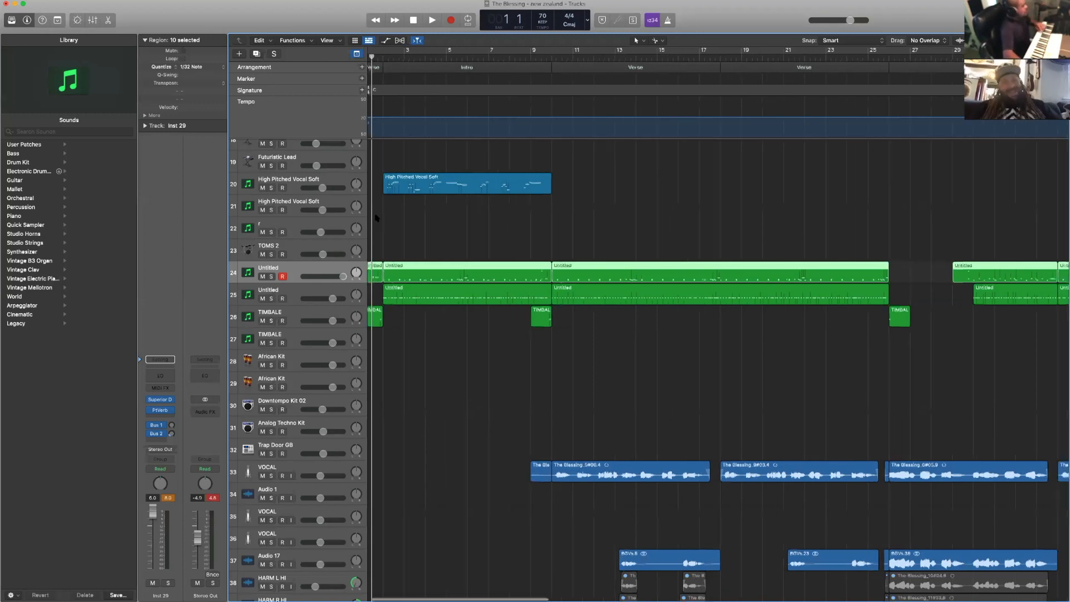
{"action": "scroll", "coordinate": [373, 219], "scroll_direction": "right", "scroll_amount": 20}
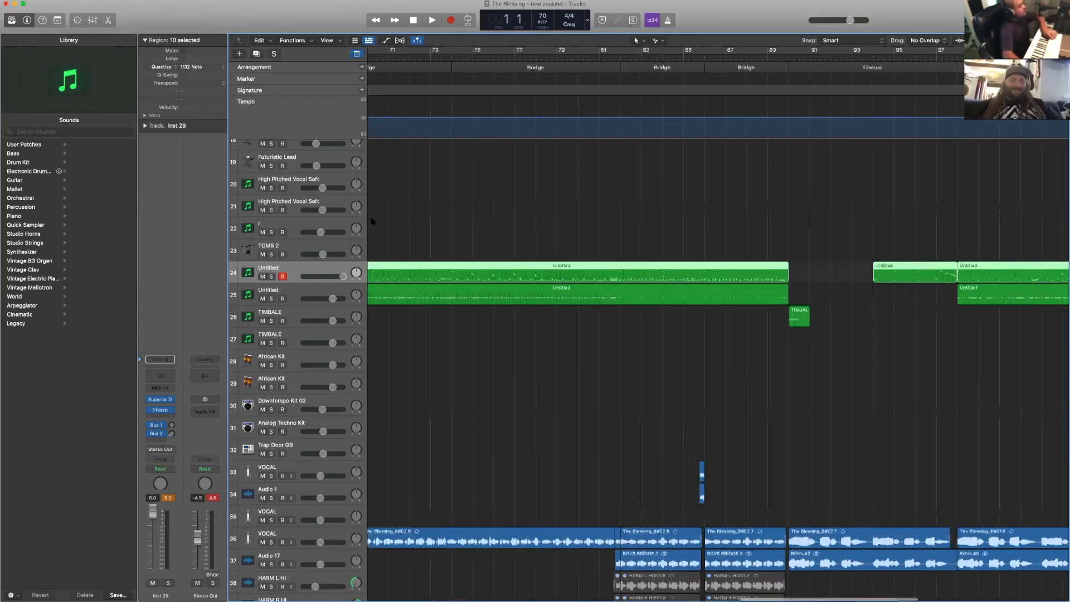
{"action": "scroll", "coordinate": [377, 219], "scroll_direction": "left", "scroll_amount": 1}
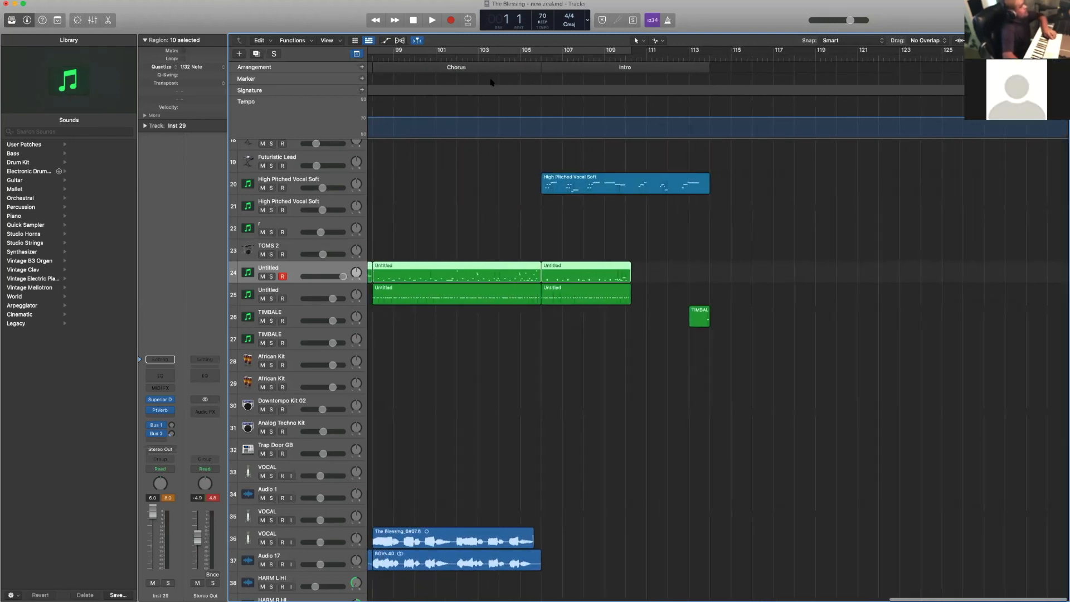
{"action": "mouse_move", "coordinate": [490, 67]}
{"action": "left_mouse_down"}
{"action": "mouse_move", "coordinate": [802, 82]}
{"action": "mouse_move", "coordinate": [780, 86]}
{"action": "left_mouse_up"}
{"action": "scroll", "coordinate": [719, 87], "scroll_direction": "right", "scroll_amount": 1}
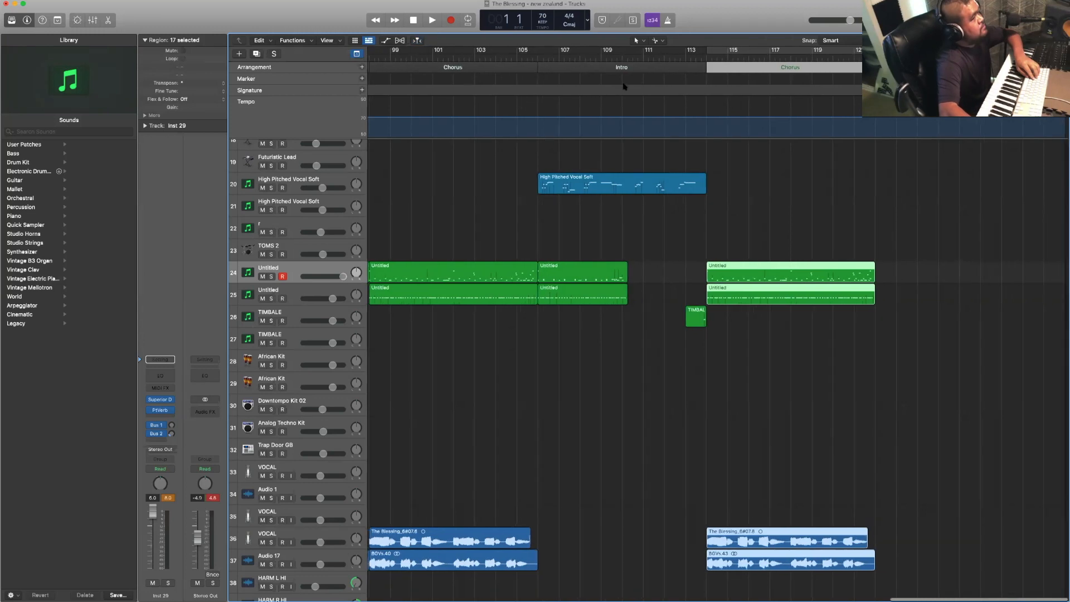
{"action": "scroll", "coordinate": [634, 86], "scroll_direction": "left", "scroll_amount": 2}
{"action": "scroll", "coordinate": [634, 85], "scroll_direction": "right", "scroll_amount": 2}
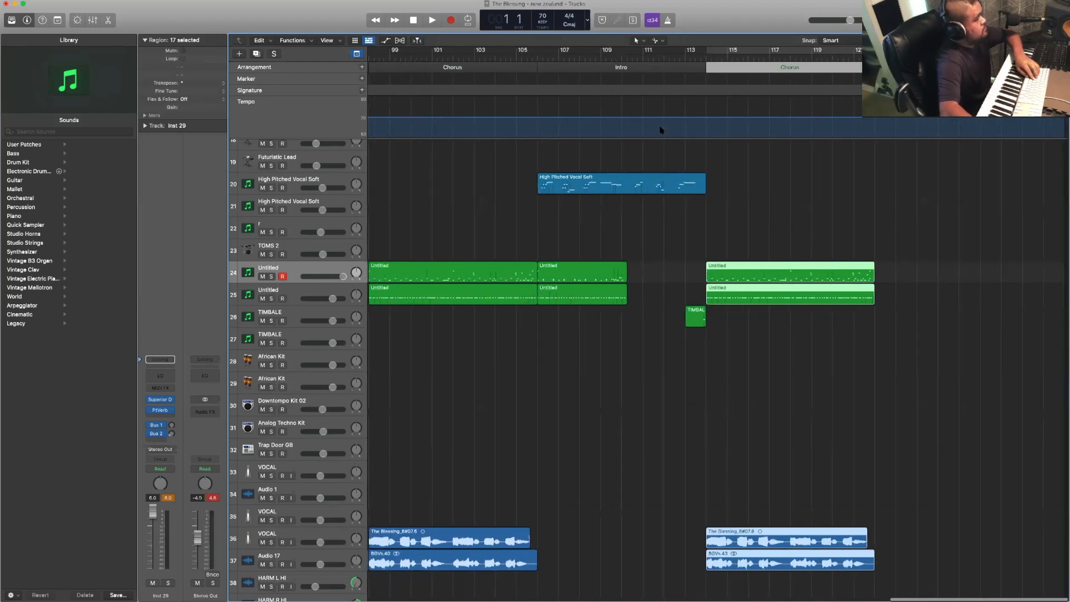
- Play the end of the closing Intro from bar 112 and examine the tracks of the added Chorus
{"action": "scroll", "coordinate": [684, 96], "scroll_direction": "down", "scroll_amount": 3}
{"action": "scroll", "coordinate": [684, 96], "scroll_direction": "up", "scroll_amount": 7}
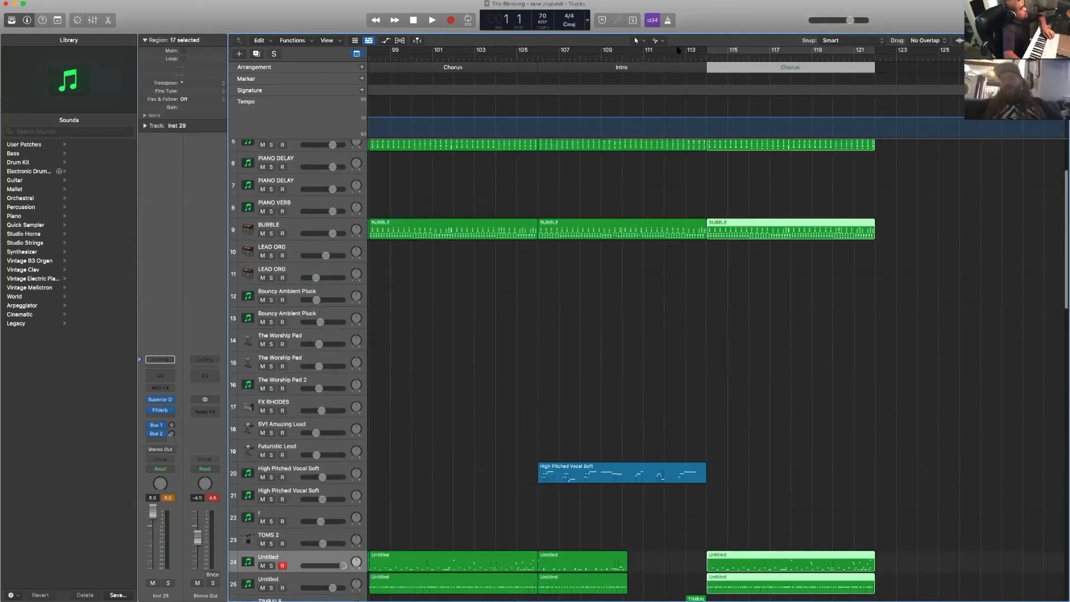
{"action": "scroll", "coordinate": [677, 89], "scroll_direction": "up", "scroll_amount": 3}
{"action": "left_click", "coordinate": [672, 51]}
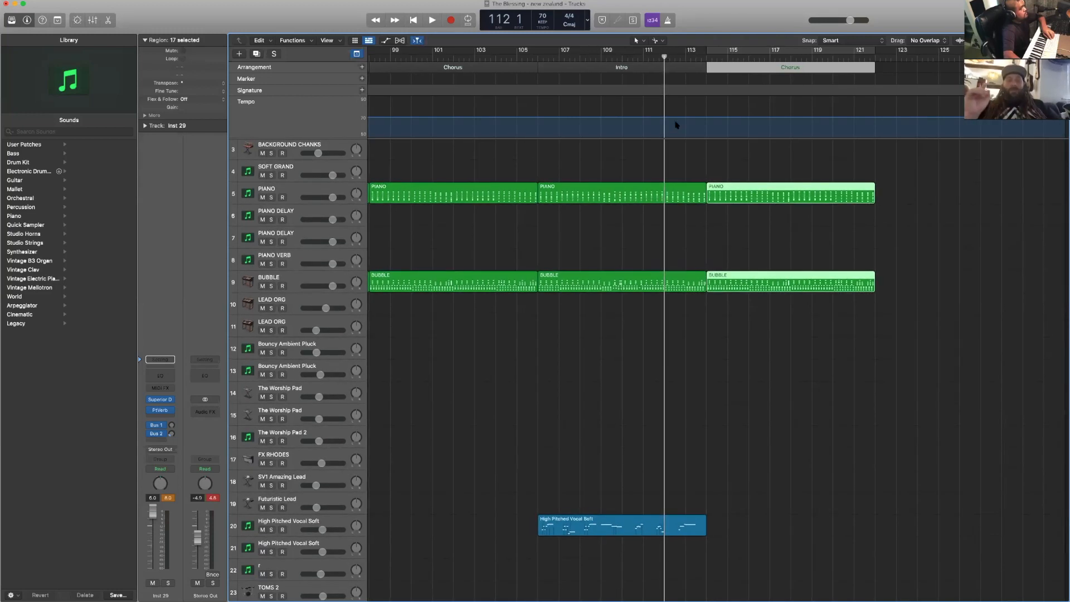
{"action": "key", "text": "space"}
{"action": "scroll", "coordinate": [679, 127], "scroll_direction": "up", "scroll_amount": 2}
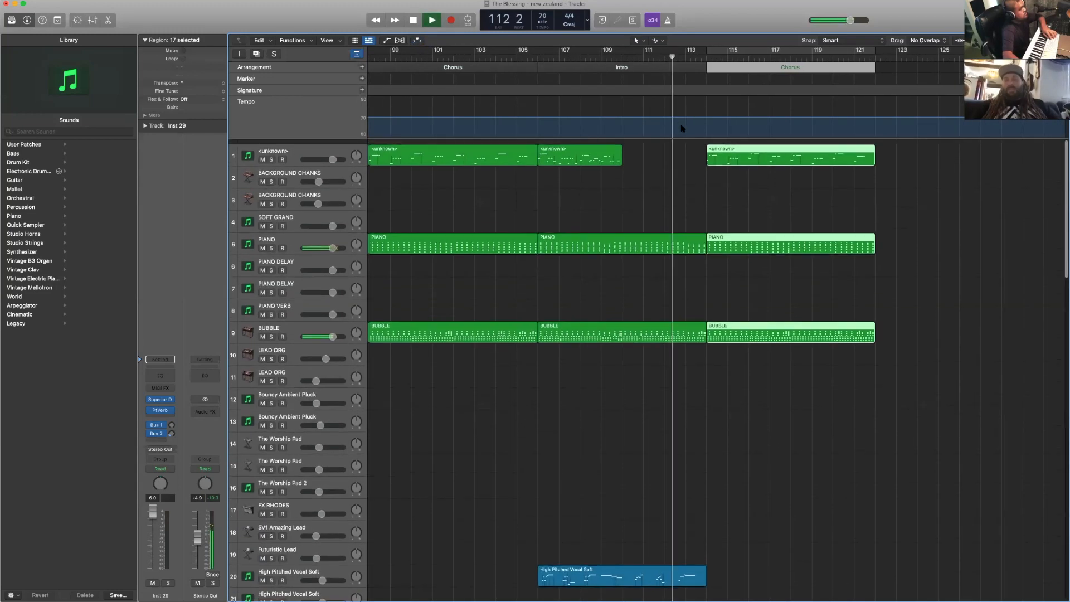
{"action": "left_click", "coordinate": [728, 178]}
{"action": "key", "text": "space"}
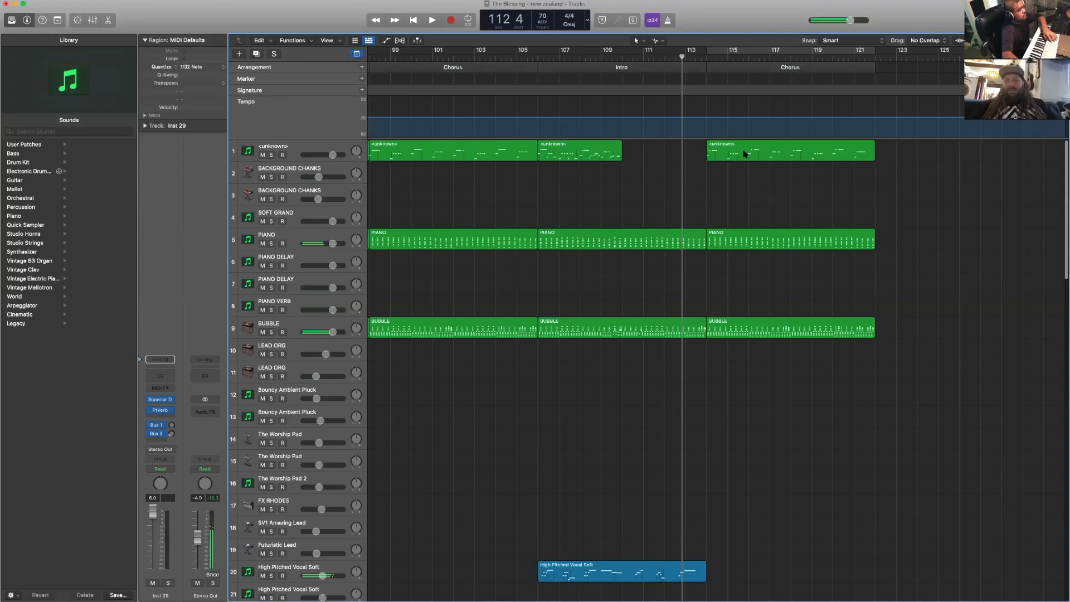
- Delete the track 1 <unknown> region and the PIANO region from the added Chorus at bar 114
{"action": "left_click", "coordinate": [744, 154]}
{"action": "key", "text": "Delete"}
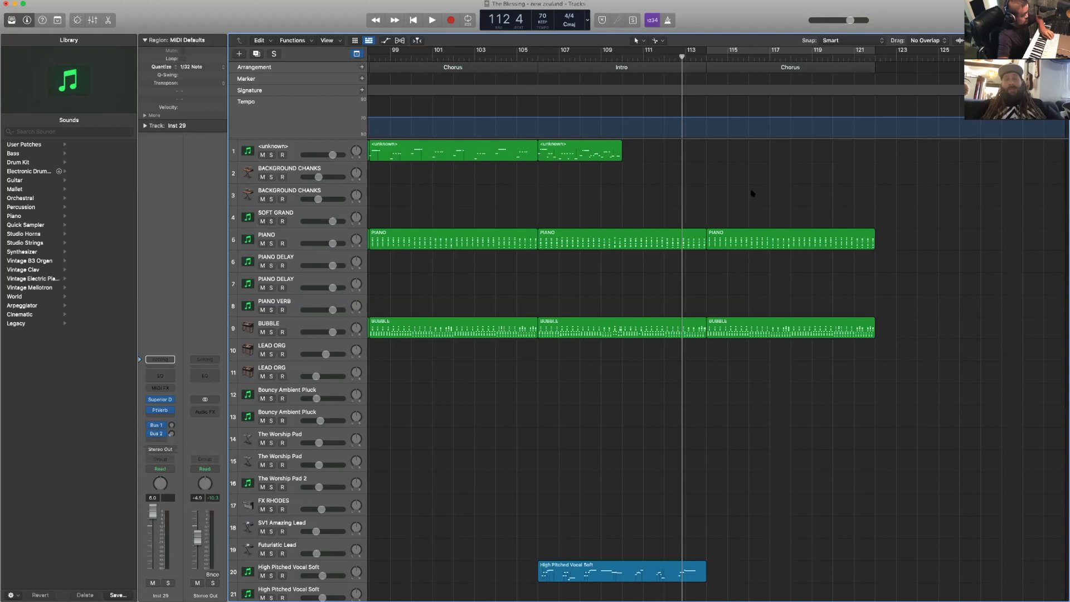
{"action": "left_click_drag", "start_coordinate": [752, 193], "coordinate": [773, 350]}
{"action": "left_click", "coordinate": [785, 293]}
{"action": "left_click", "coordinate": [782, 245]}
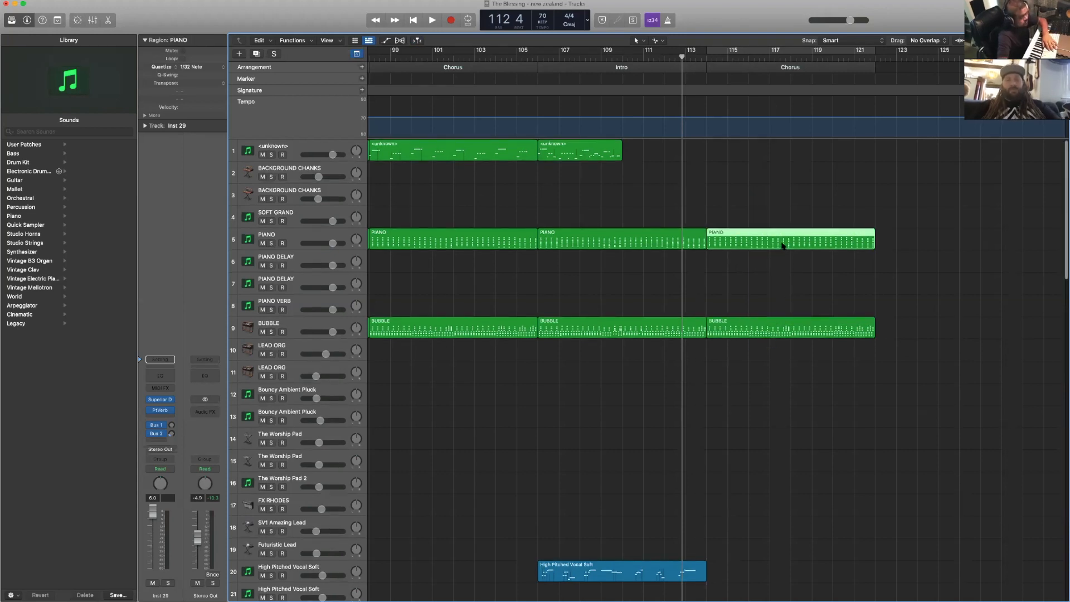
{"action": "key", "text": "Delete"}
- Delete the Untitled regions on tracks 24 and 25 from the added Chorus at bar 114
{"action": "scroll", "coordinate": [783, 246], "scroll_direction": "down", "scroll_amount": 1}
{"action": "scroll", "coordinate": [783, 246], "scroll_direction": "down", "scroll_amount": 15}
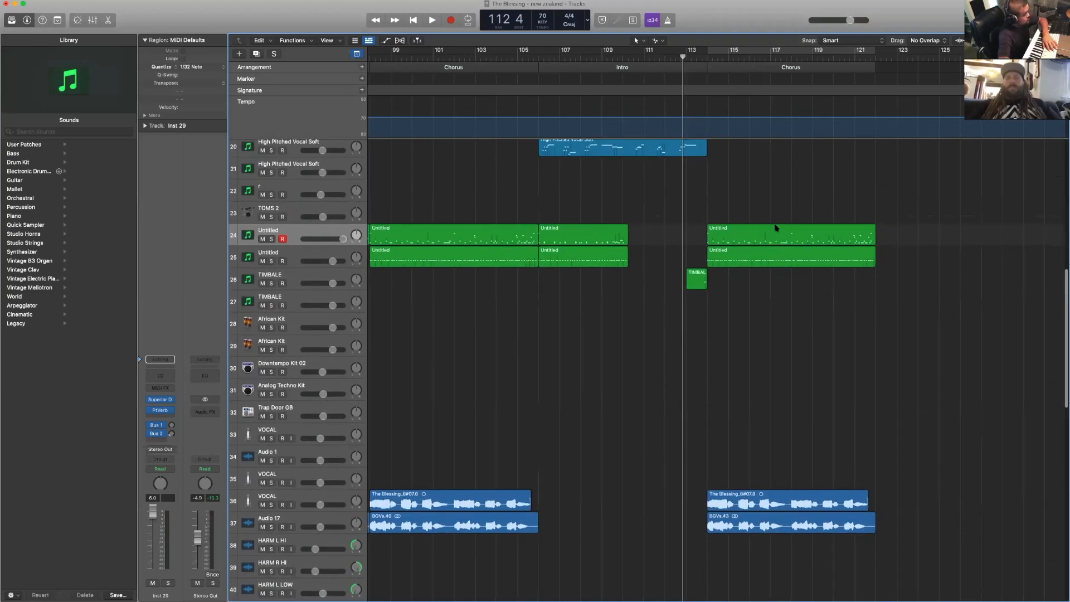
{"action": "left_click_drag", "start_coordinate": [779, 212], "coordinate": [785, 287]}
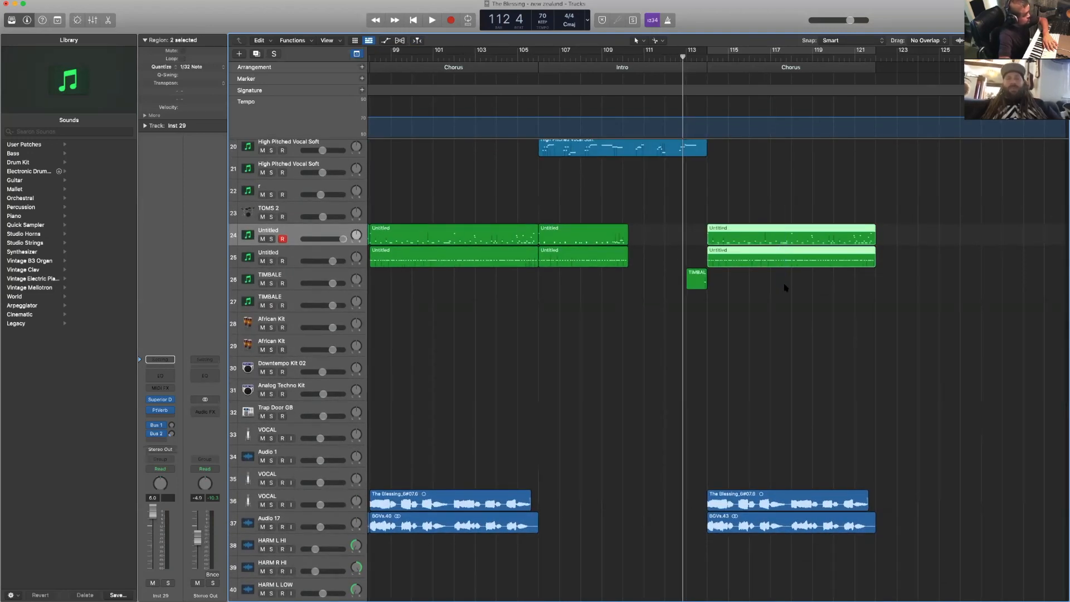
{"action": "key", "text": "Delete"}
{"action": "scroll", "coordinate": [785, 288], "scroll_direction": "down", "scroll_amount": 3}
{"action": "scroll", "coordinate": [785, 287], "scroll_direction": "down", "scroll_amount": 15}
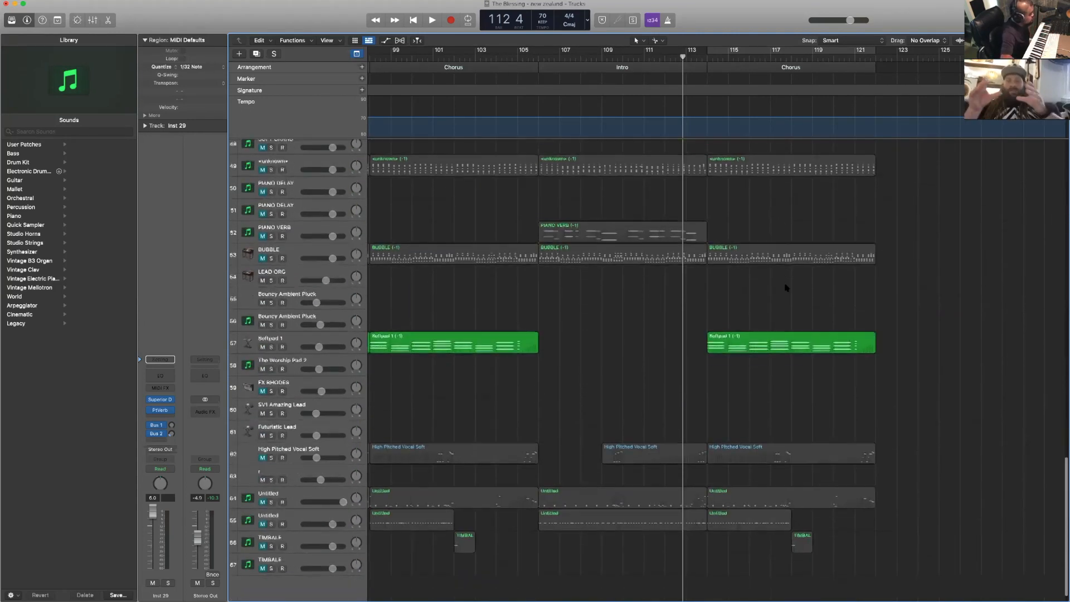
- Add one software instrument track with the default patch directly below the Trap Door GB track
{"action": "scroll", "coordinate": [552, 382], "scroll_direction": "up", "scroll_amount": 10}
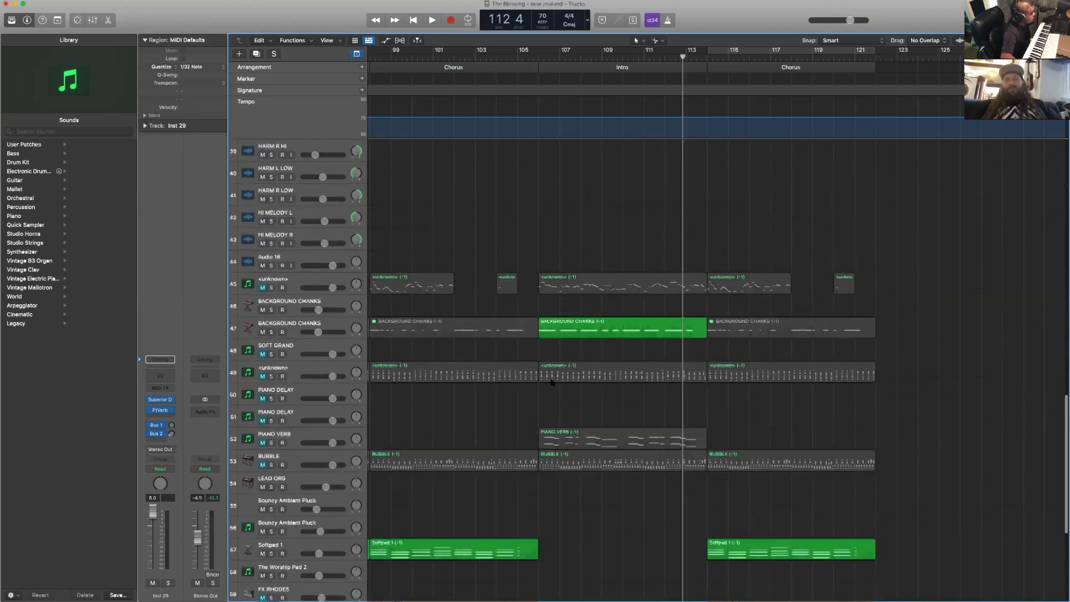
{"action": "scroll", "coordinate": [552, 383], "scroll_direction": "up", "scroll_amount": 5}
{"action": "scroll", "coordinate": [552, 383], "scroll_direction": "down", "scroll_amount": 8}
{"action": "scroll", "coordinate": [552, 383], "scroll_direction": "up", "scroll_amount": 2}
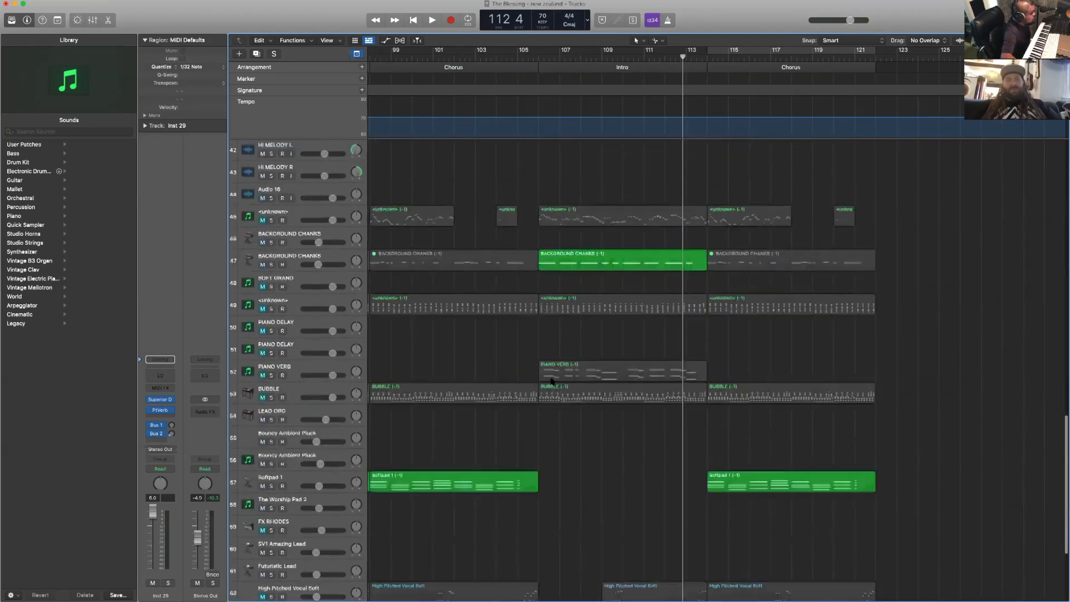
{"action": "scroll", "coordinate": [552, 381], "scroll_direction": "up", "scroll_amount": 9}
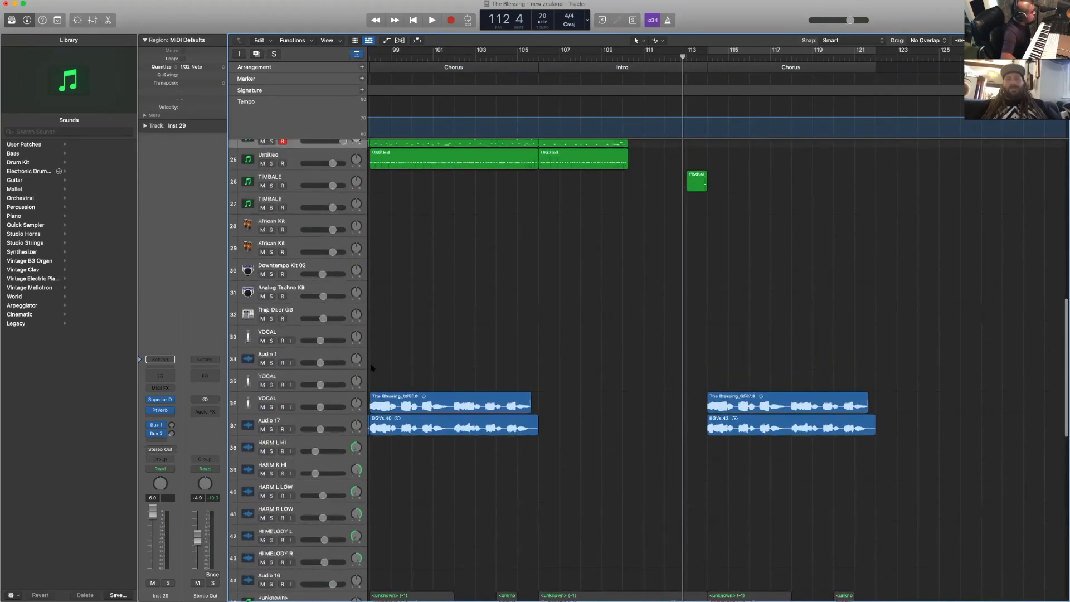
{"action": "scroll", "coordinate": [372, 368], "scroll_direction": "up", "scroll_amount": 2}
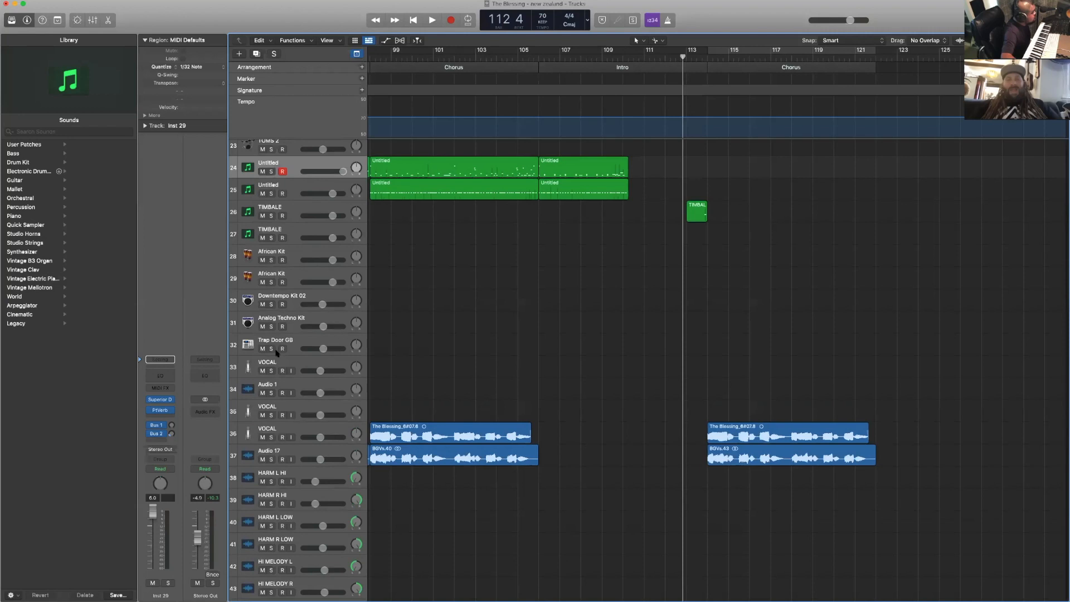
{"action": "left_click", "coordinate": [335, 345]}
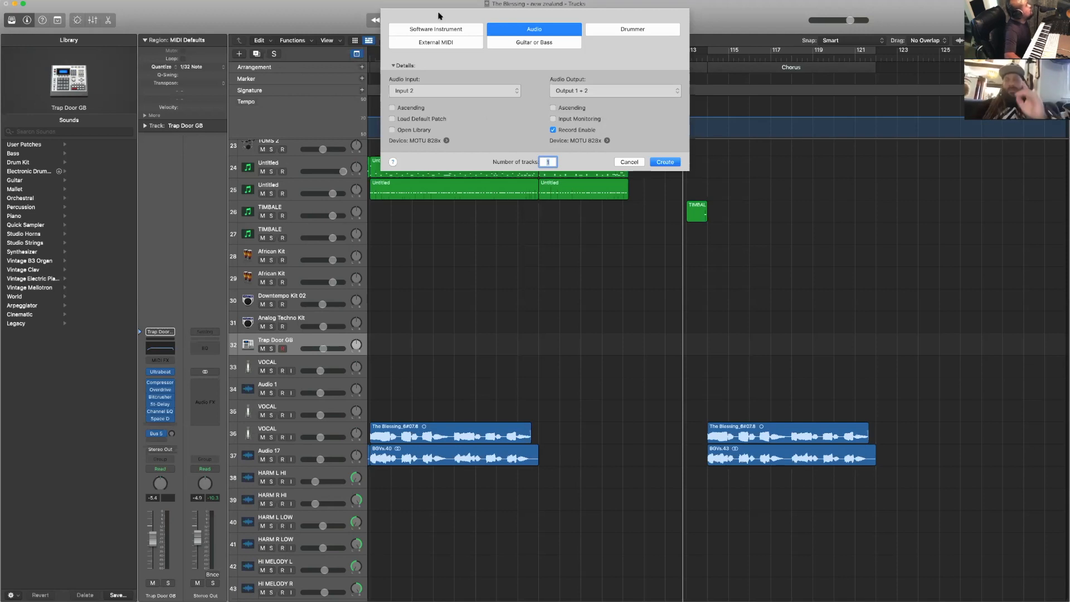
{"action": "left_click", "coordinate": [435, 29]}
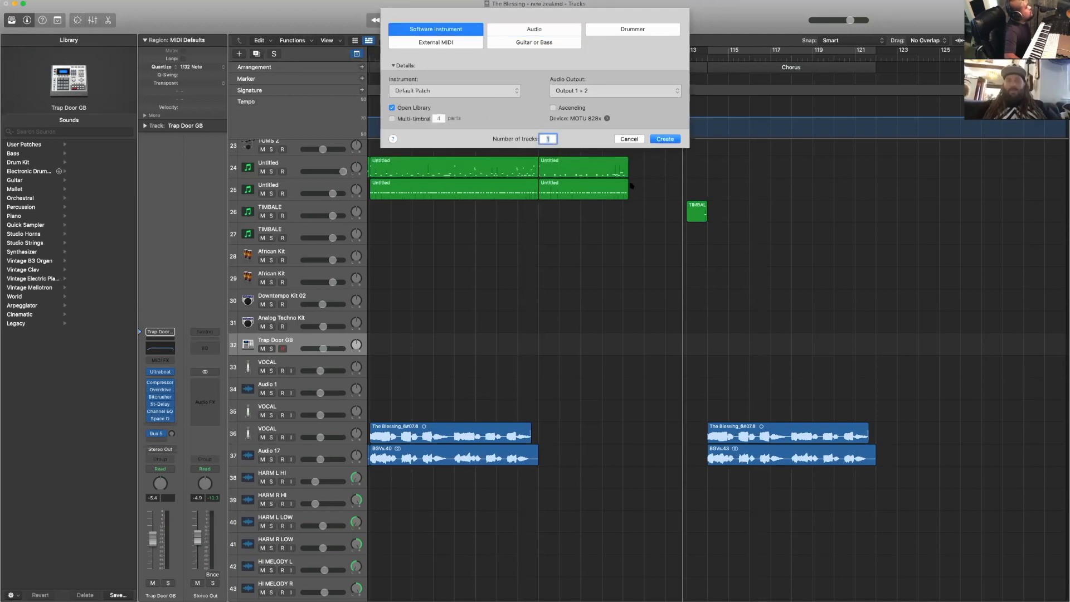
{"action": "left_click", "coordinate": [665, 139]}
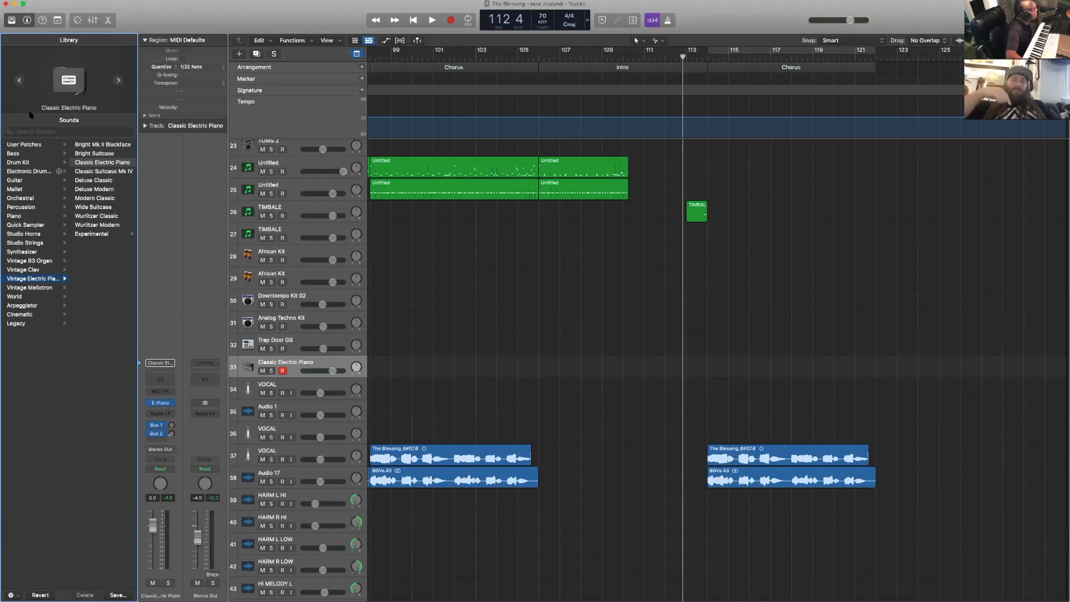
- Load the Trap Attack II user patch onto the new instrument track
{"action": "left_click", "coordinate": [35, 146]}
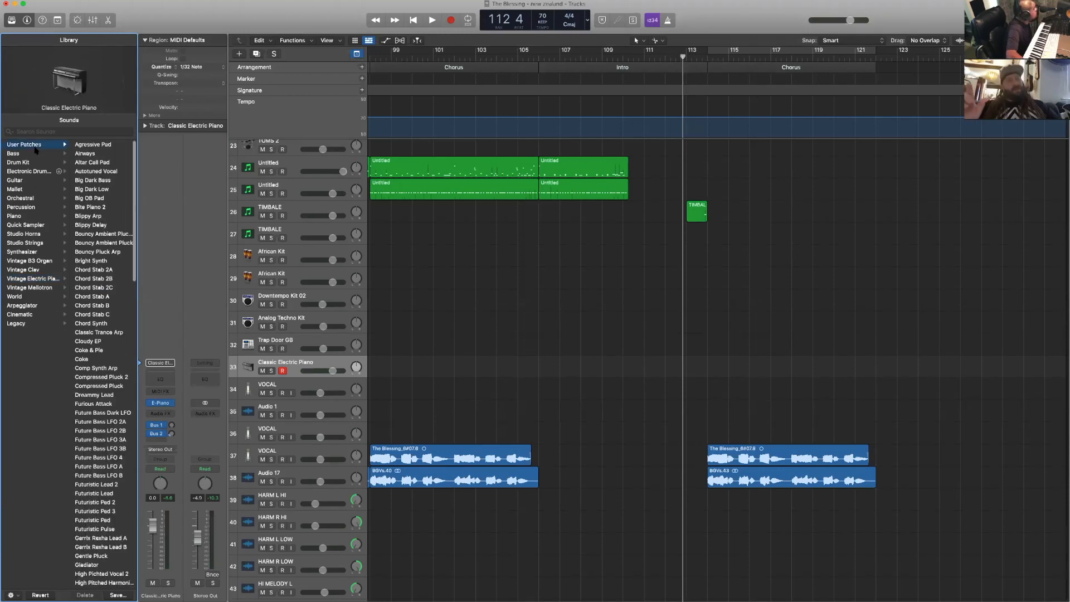
{"action": "scroll", "coordinate": [109, 377], "scroll_direction": "down", "scroll_amount": 5}
{"action": "scroll", "coordinate": [108, 376], "scroll_direction": "down", "scroll_amount": 20}
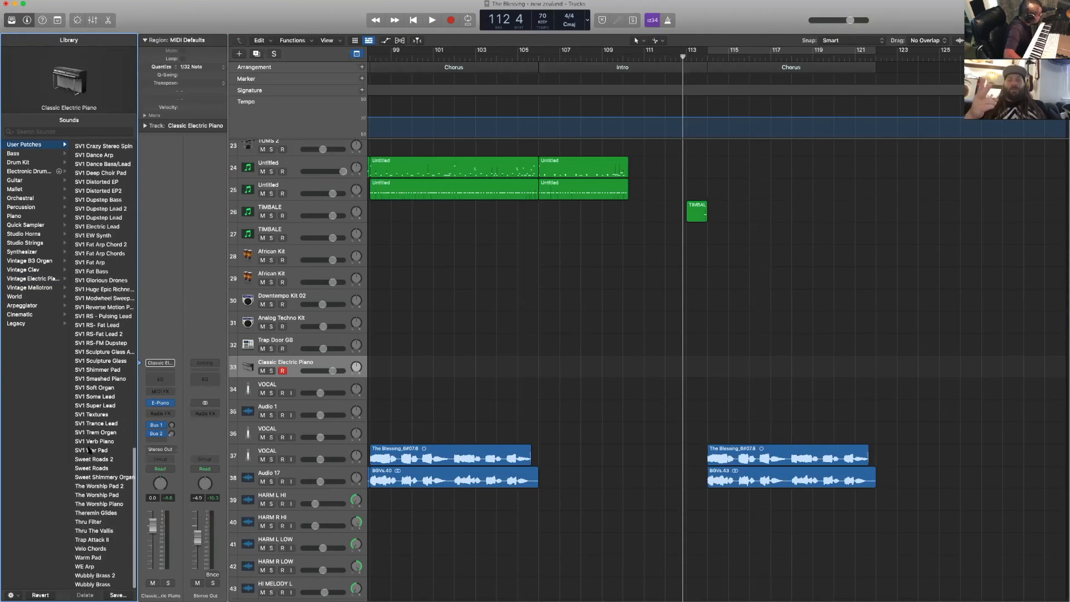
{"action": "scroll", "coordinate": [97, 453], "scroll_direction": "down", "scroll_amount": 3}
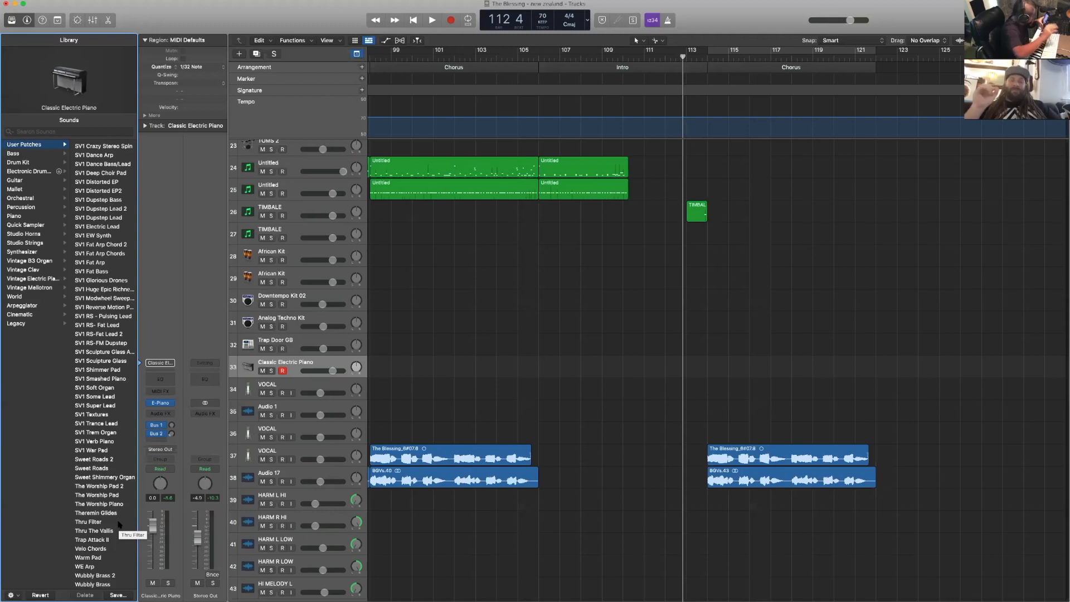
{"action": "left_click", "coordinate": [92, 541]}
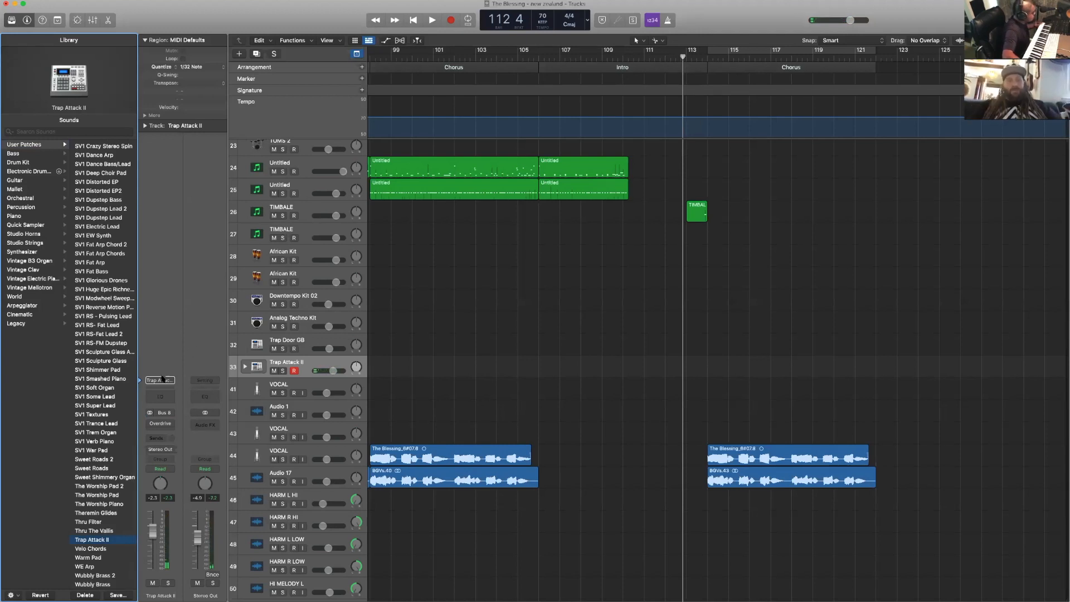
- Insert a stereo Compressor after the Overdrive on the Trap Attack II track and load its FET Live Drums drum preset
{"action": "left_click", "coordinate": [160, 425]}
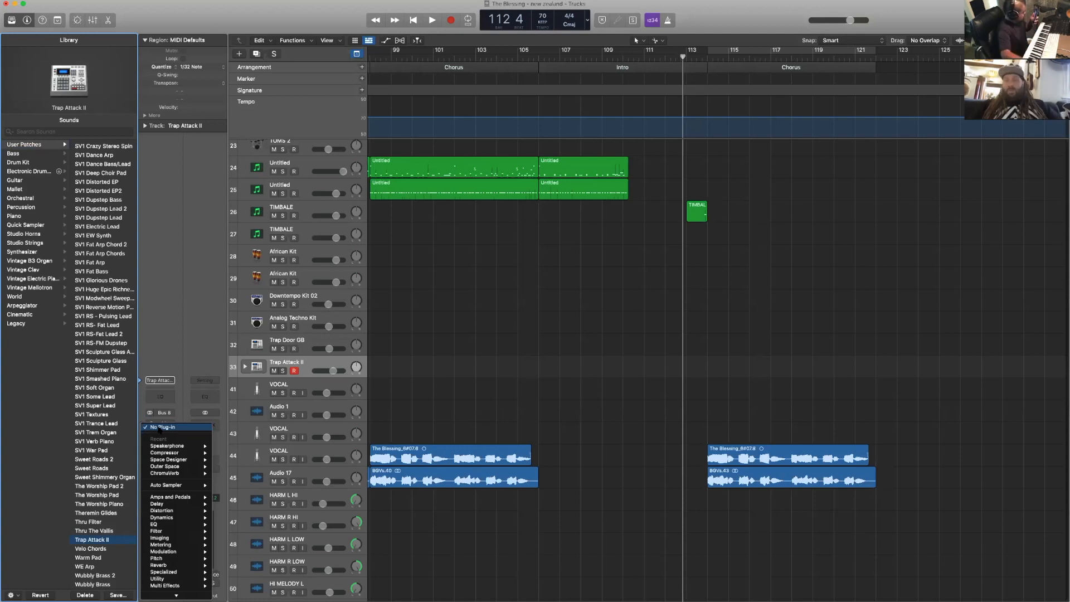
{"action": "mouse_move", "coordinate": [184, 499]}
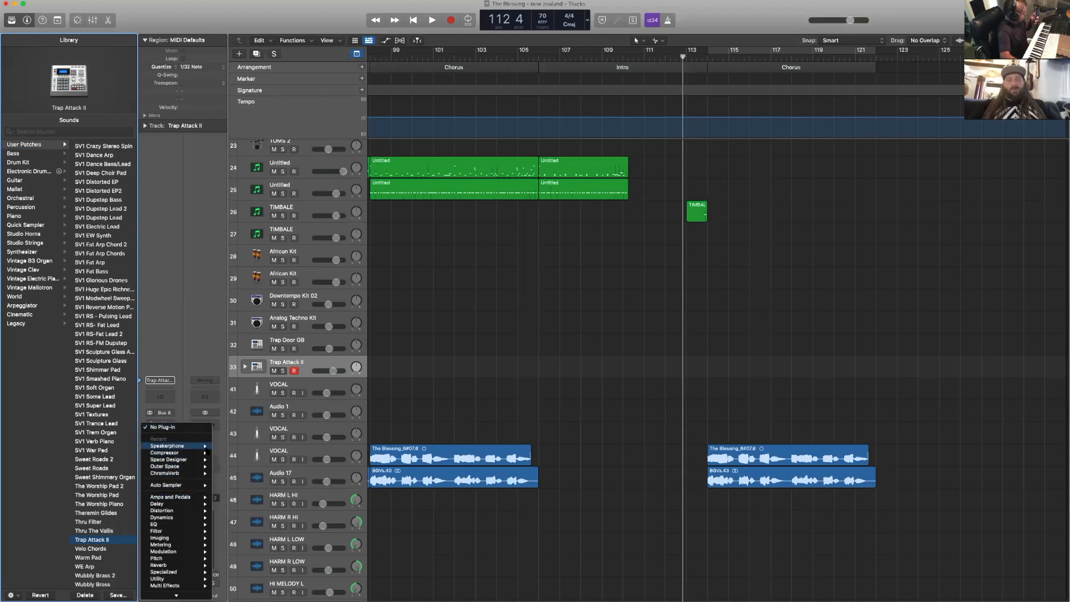
{"action": "mouse_move", "coordinate": [184, 453]}
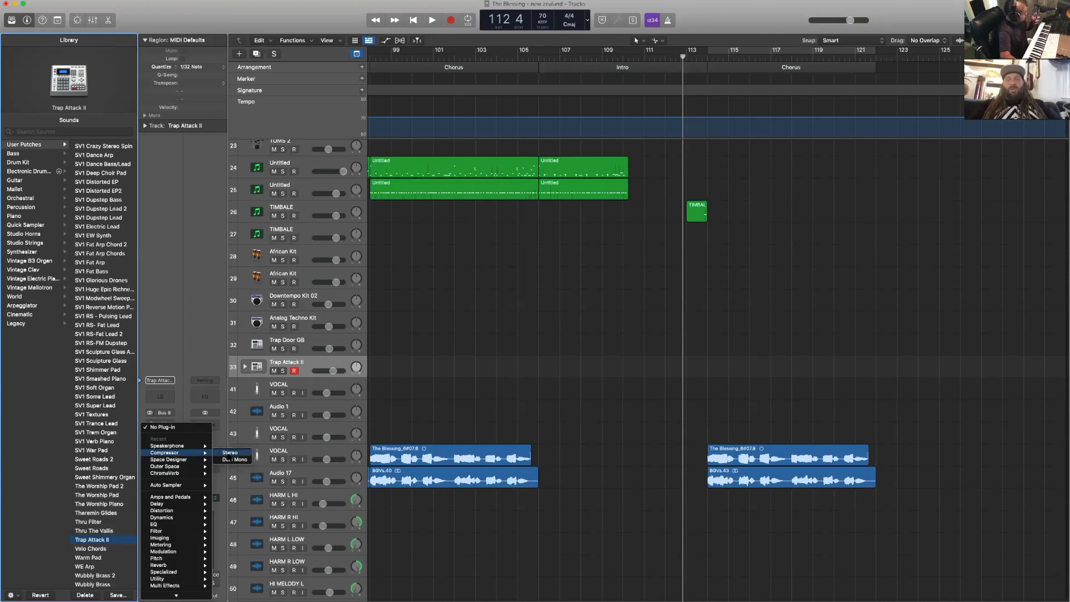
{"action": "left_click", "coordinate": [228, 454]}
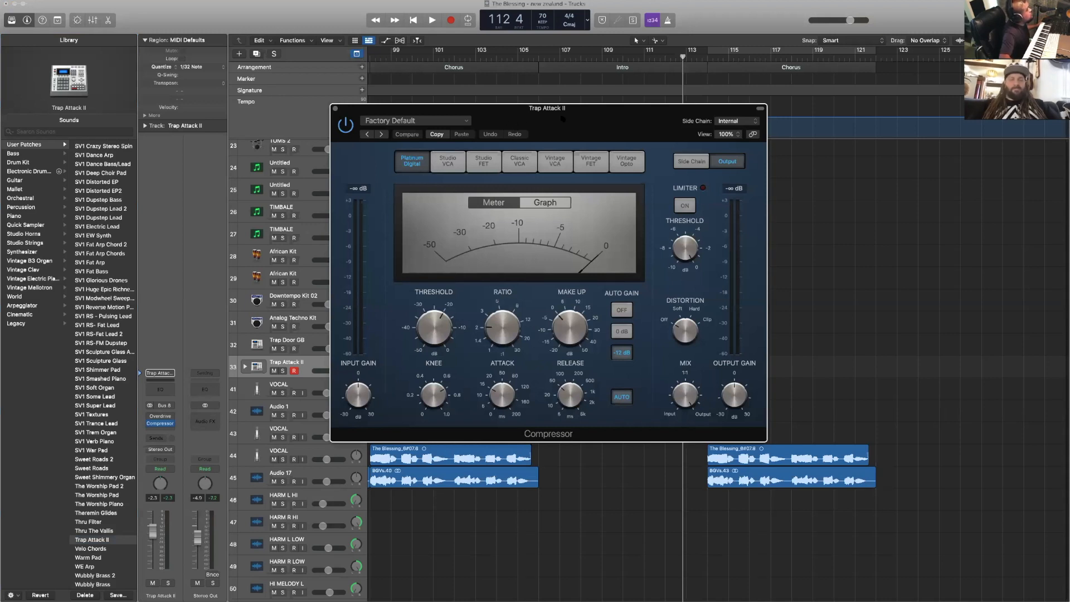
{"action": "left_click", "coordinate": [429, 120]}
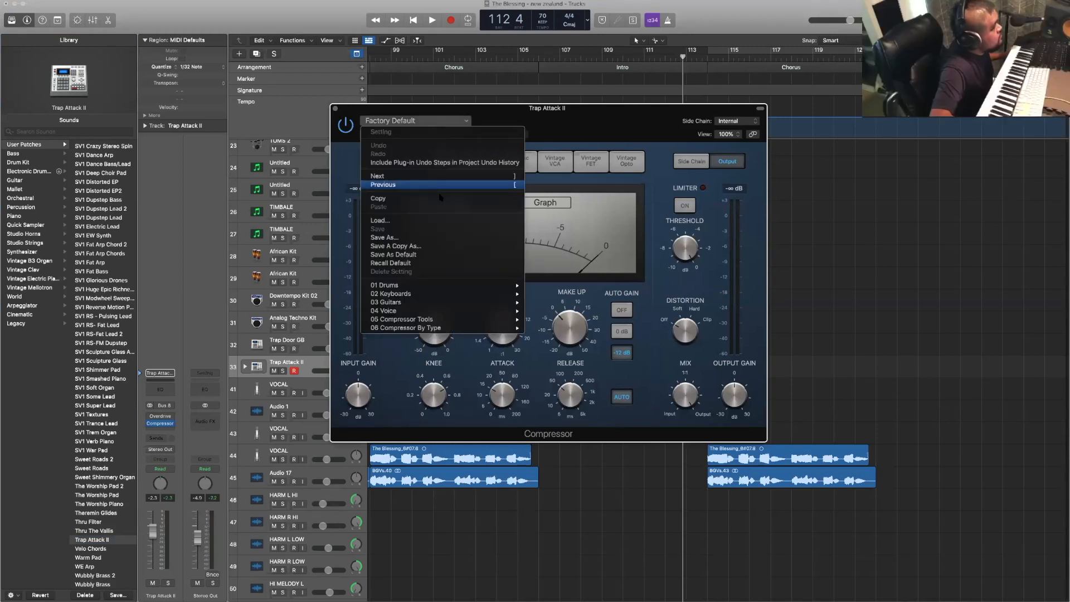
{"action": "mouse_move", "coordinate": [491, 285]}
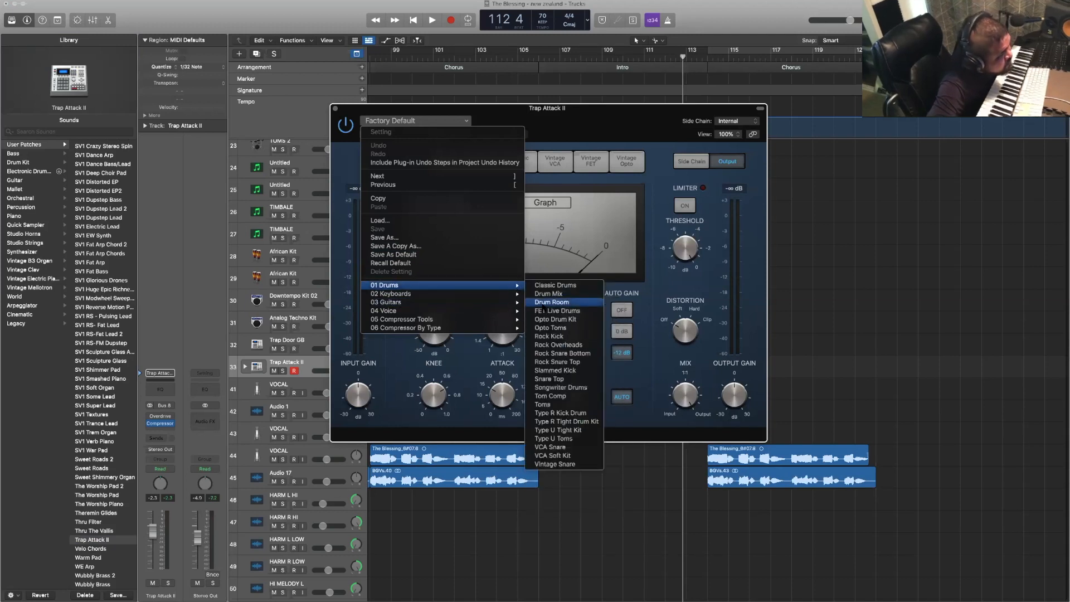
{"action": "left_click", "coordinate": [545, 310]}
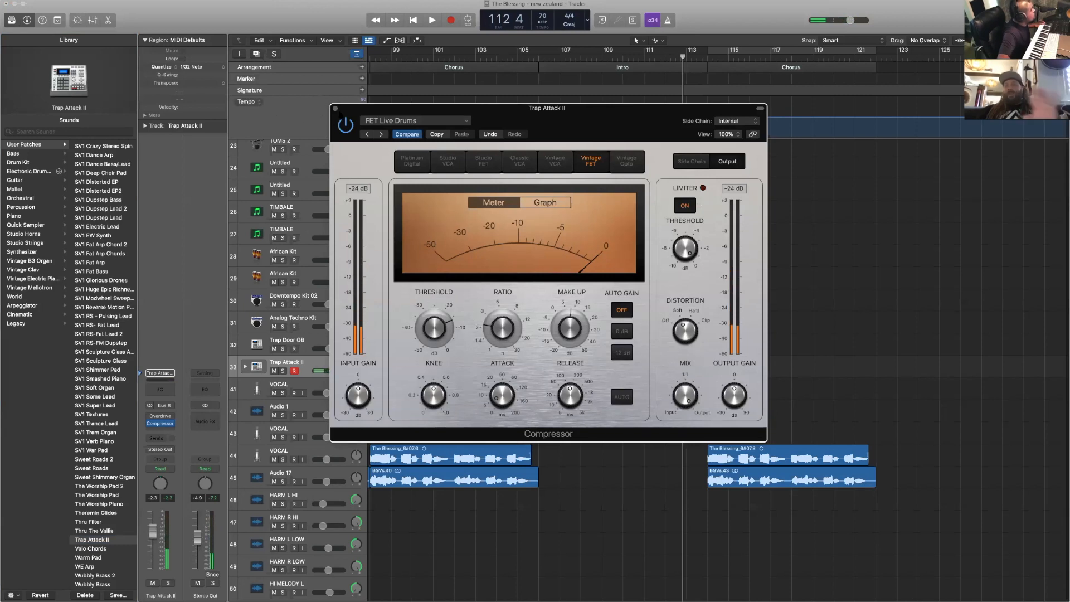
{"action": "left_click", "coordinate": [335, 109]}
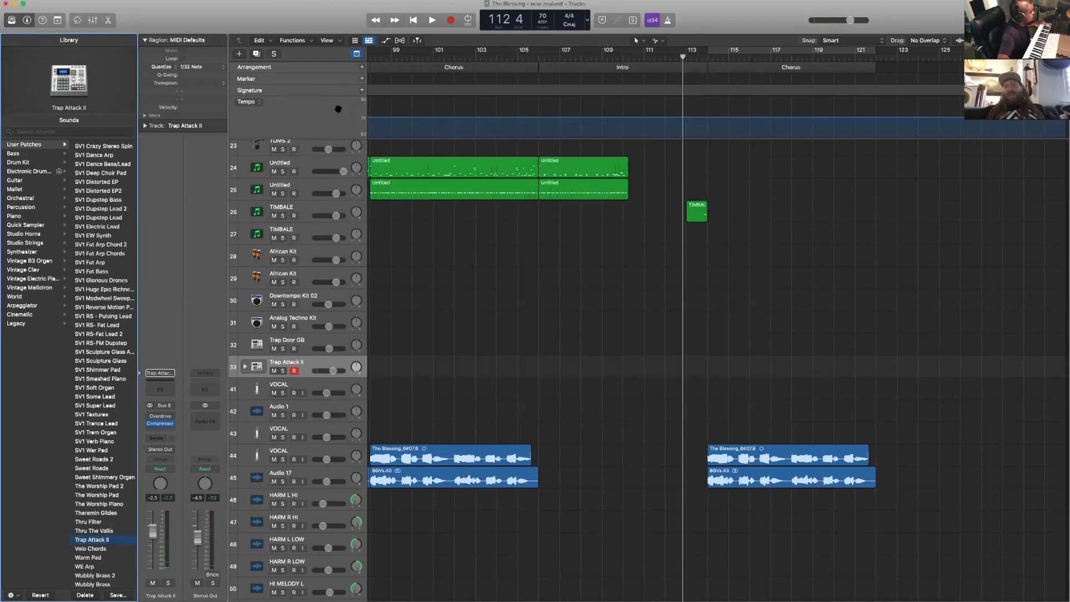
- Briefly play the end of the closing Intro around bar 113, and duplicate the Trap Attack II track twice
{"action": "key", "text": "space"}
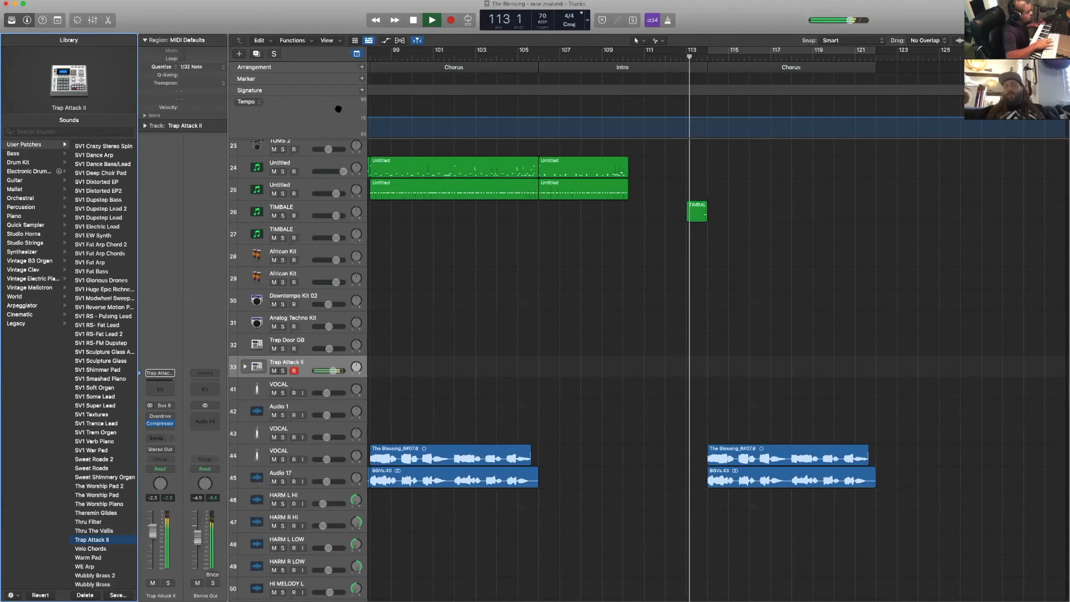
{"action": "key", "text": "space"}
{"action": "scroll", "coordinate": [660, 217], "scroll_direction": "up", "scroll_amount": 10}
{"action": "scroll", "coordinate": [658, 217], "scroll_direction": "down", "scroll_amount": 12}
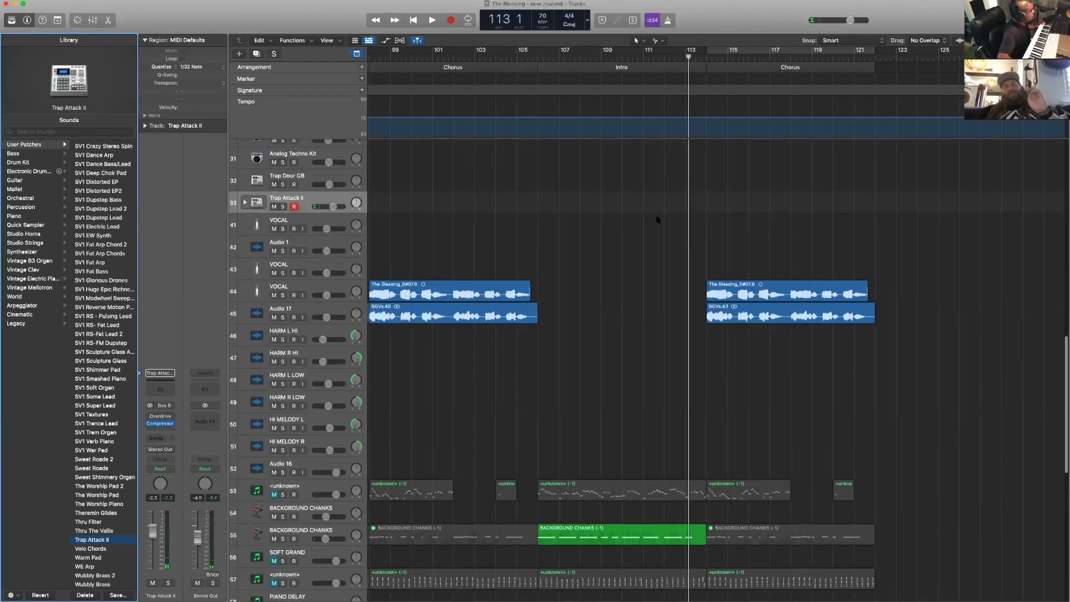
{"action": "scroll", "coordinate": [502, 246], "scroll_direction": "up", "scroll_amount": 2}
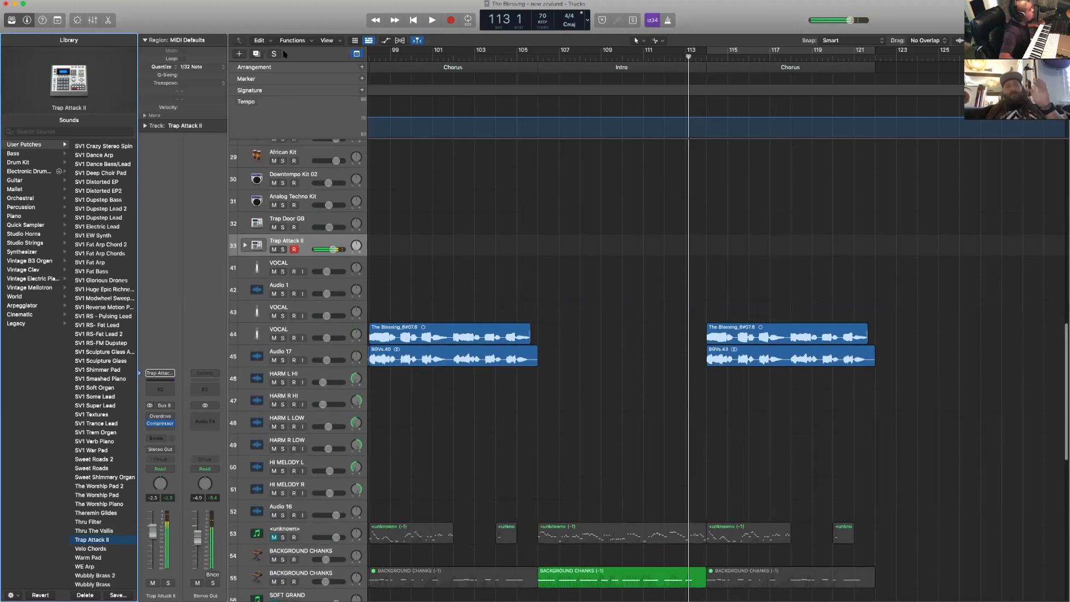
{"action": "left_click", "coordinate": [256, 54]}
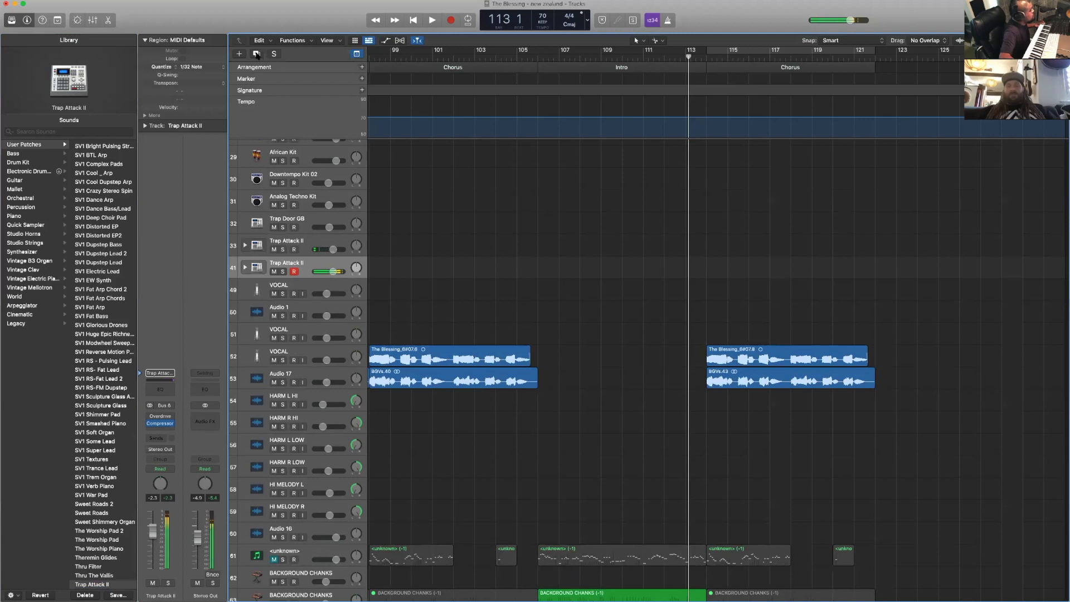
{"action": "left_click", "coordinate": [257, 54]}
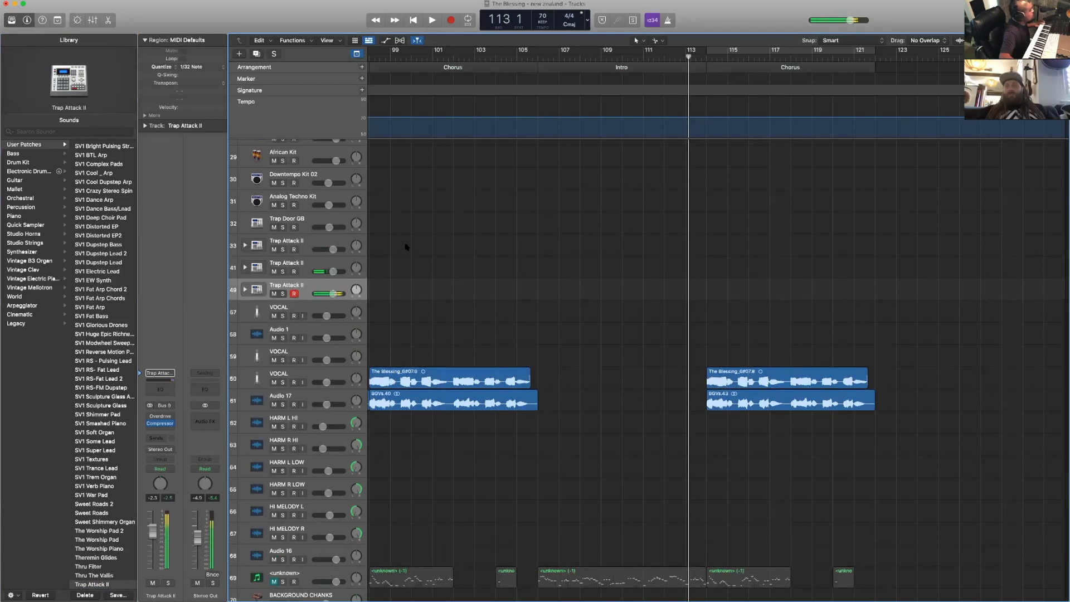
- Add one software instrument track with the default patch directly below the Analog Techno Kit track
{"action": "scroll", "coordinate": [331, 277], "scroll_direction": "up", "scroll_amount": 5}
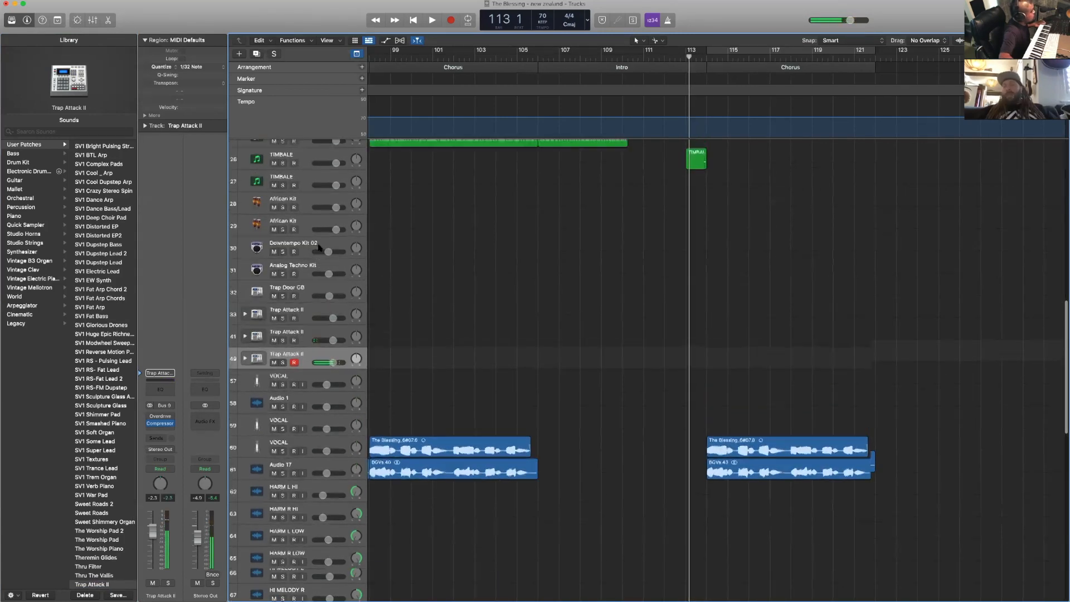
{"action": "left_click", "coordinate": [340, 273]}
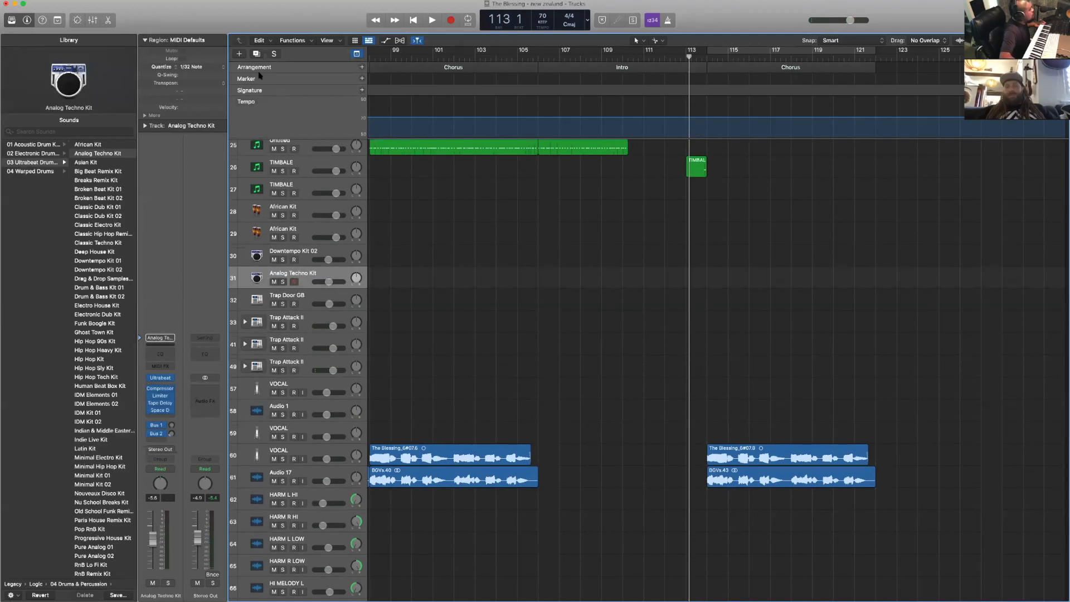
{"action": "left_click", "coordinate": [239, 53]}
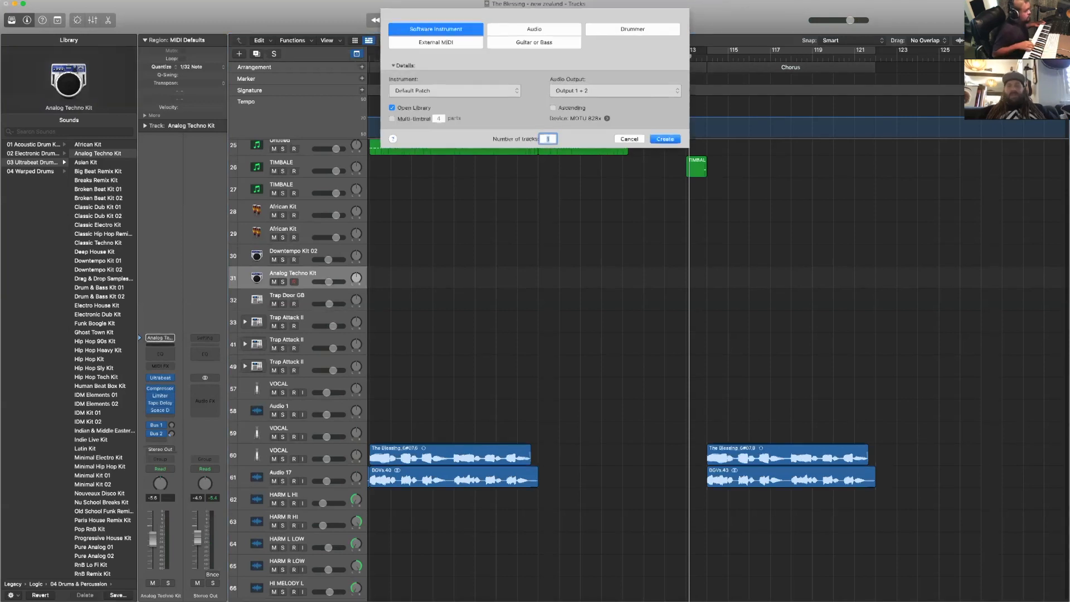
{"action": "key", "text": "Return"}
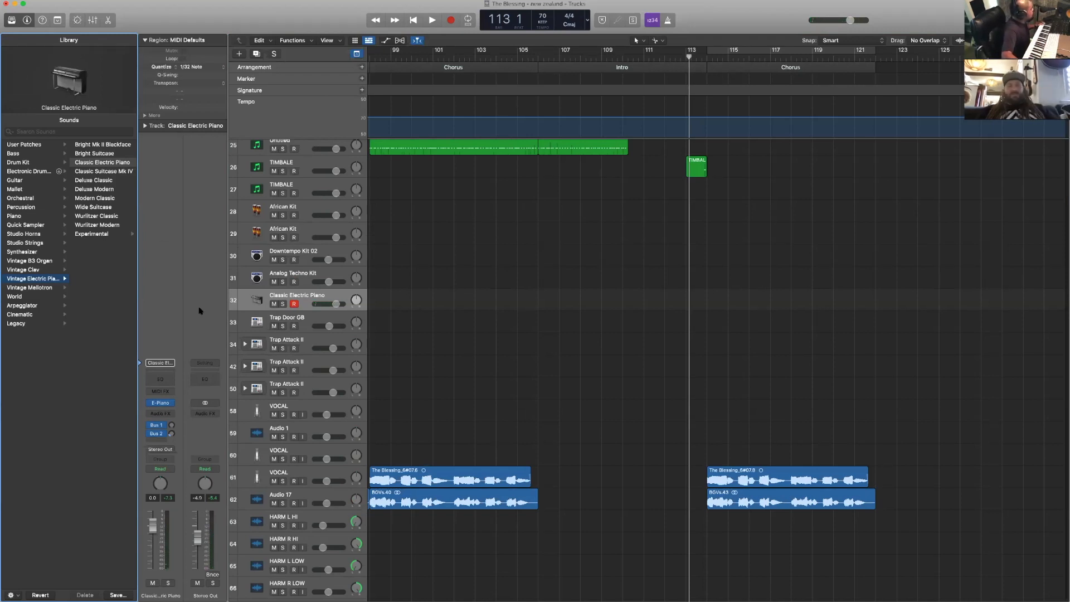
- Replace the new track's electric piano instrument with Kontakt 5 and move the plug-in window lower over the arrangement
{"action": "left_click", "coordinate": [171, 403]}
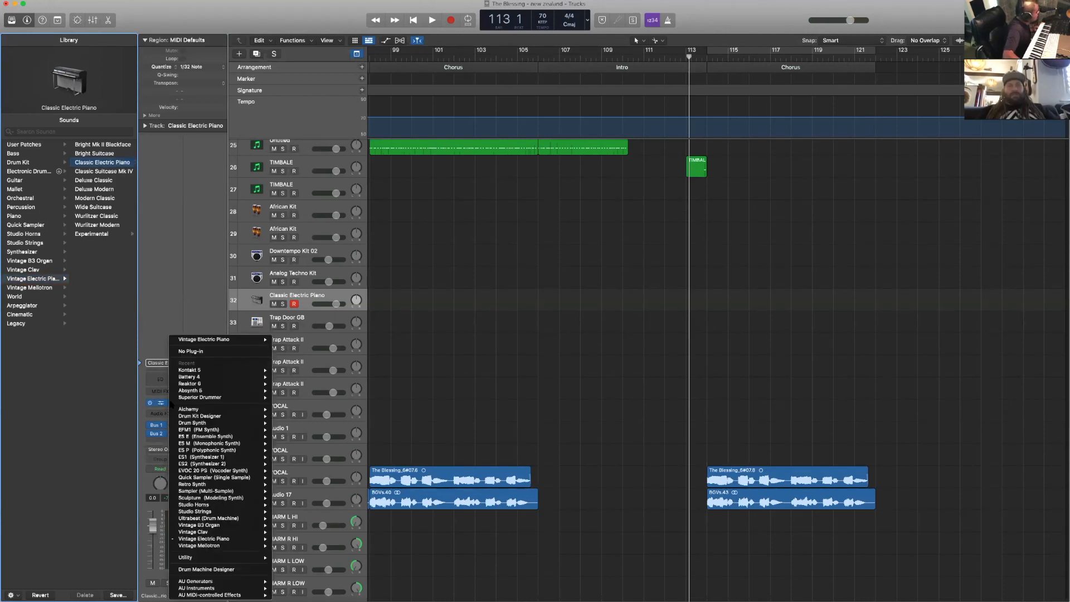
{"action": "mouse_move", "coordinate": [223, 371]}
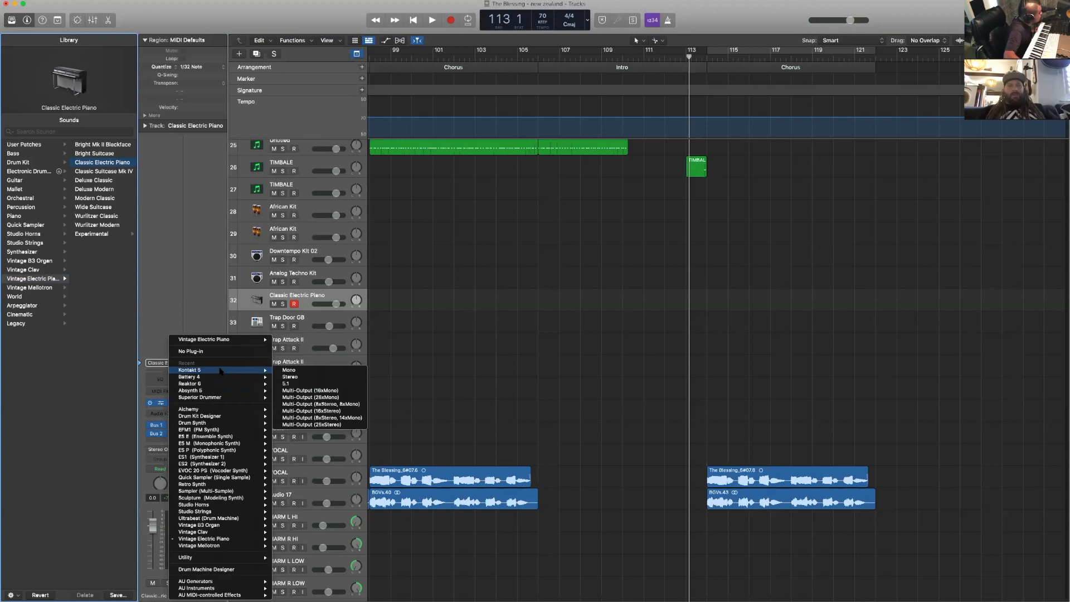
{"action": "left_click", "coordinate": [289, 372]}
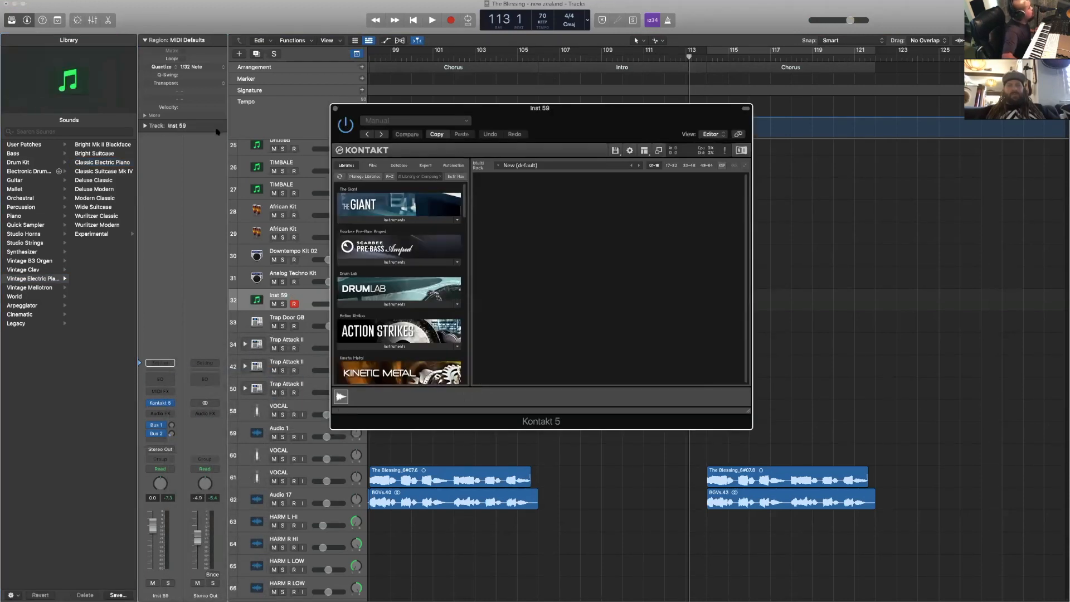
{"action": "left_click_drag", "start_coordinate": [578, 117], "coordinate": [552, 210]}
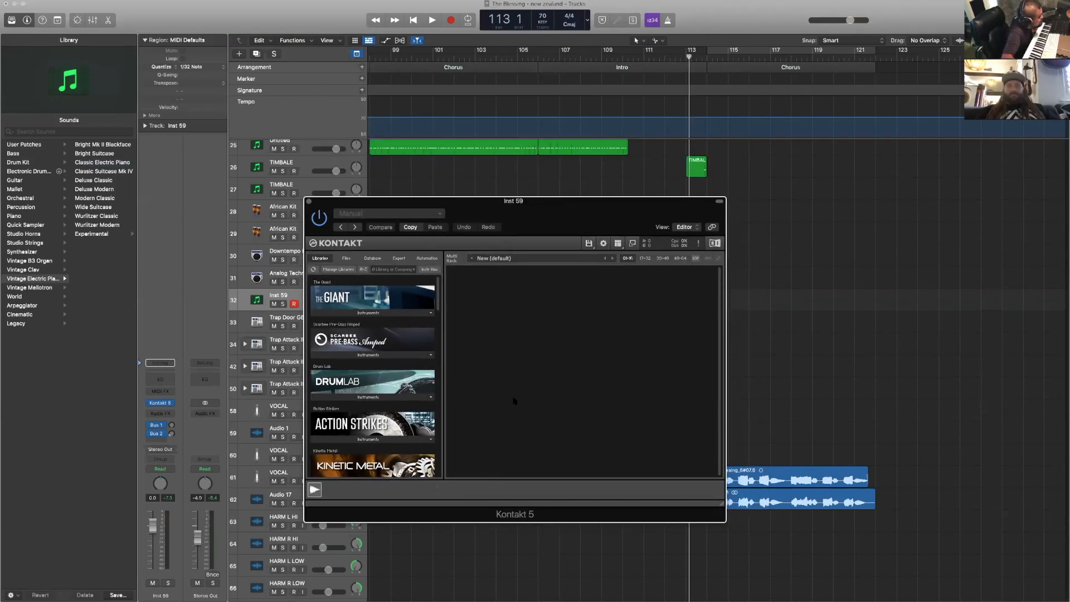
- Load the 808 - Compressed N Dist. instrument from the Kontakt Factory Library list into Kontakt
{"action": "scroll", "coordinate": [388, 425], "scroll_direction": "down", "scroll_amount": 8}
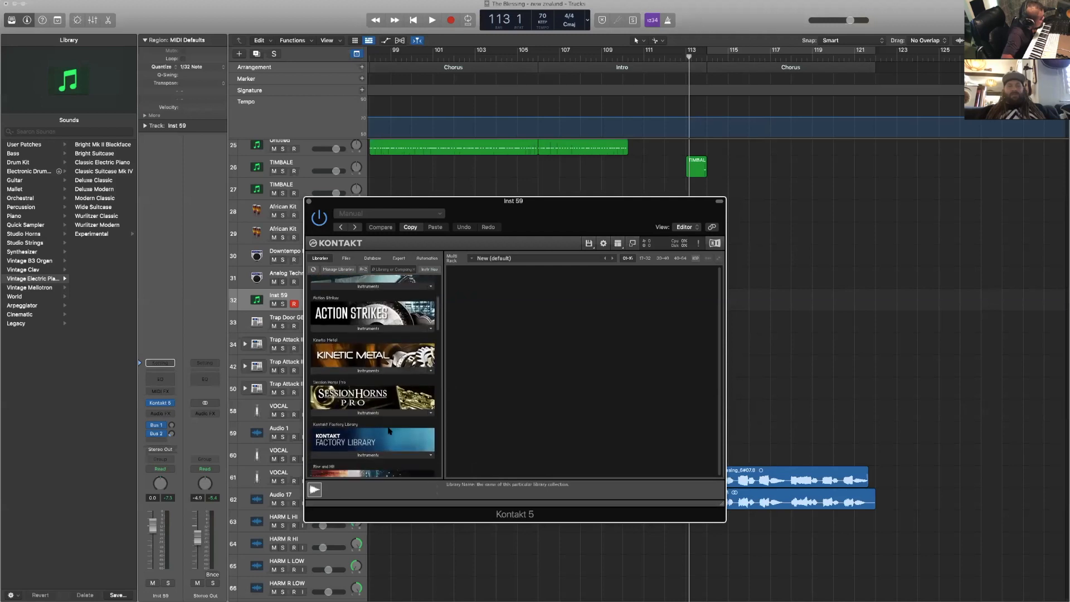
{"action": "scroll", "coordinate": [389, 430], "scroll_direction": "down", "scroll_amount": 2}
{"action": "left_click", "coordinate": [389, 430]}
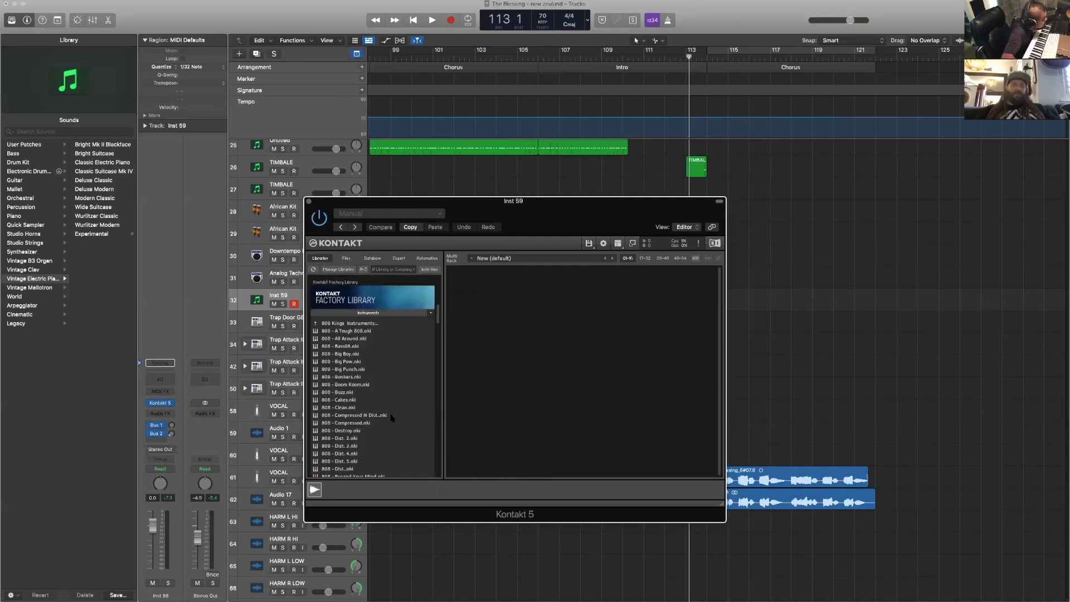
{"action": "double_click", "coordinate": [392, 416]}
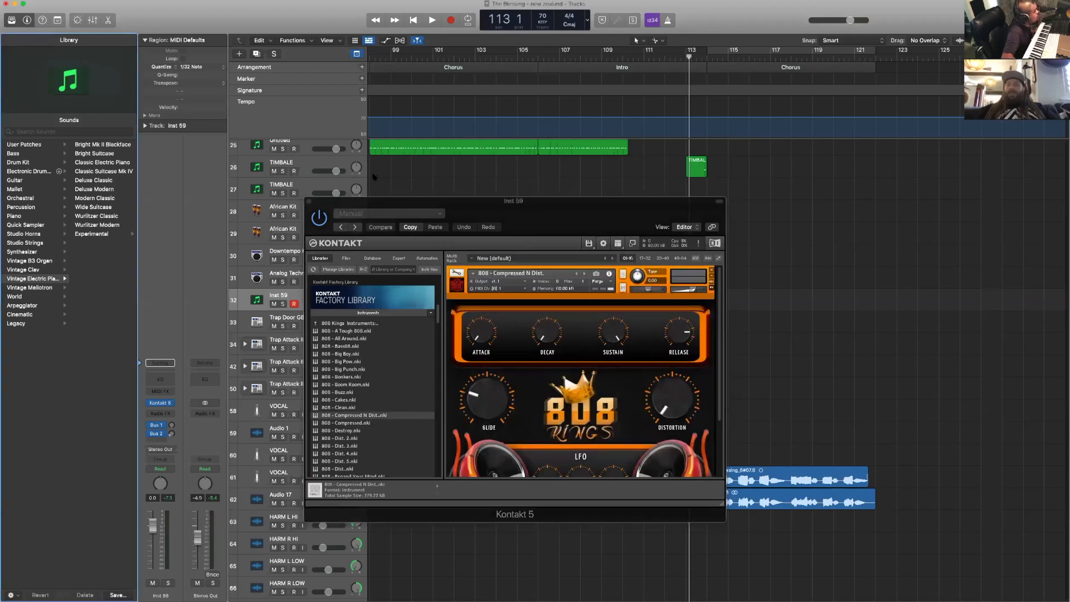
- Close the Kontakt plug-in window and lower the Inst 59 track's volume to -6.6 dB
{"action": "left_click", "coordinate": [314, 202]}
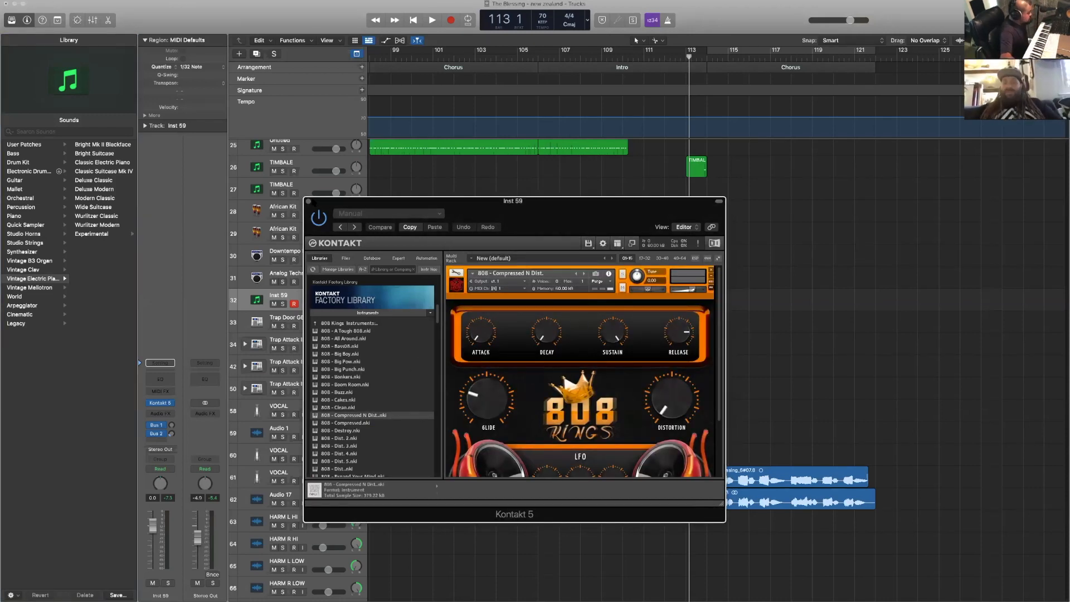
{"action": "left_click", "coordinate": [309, 201]}
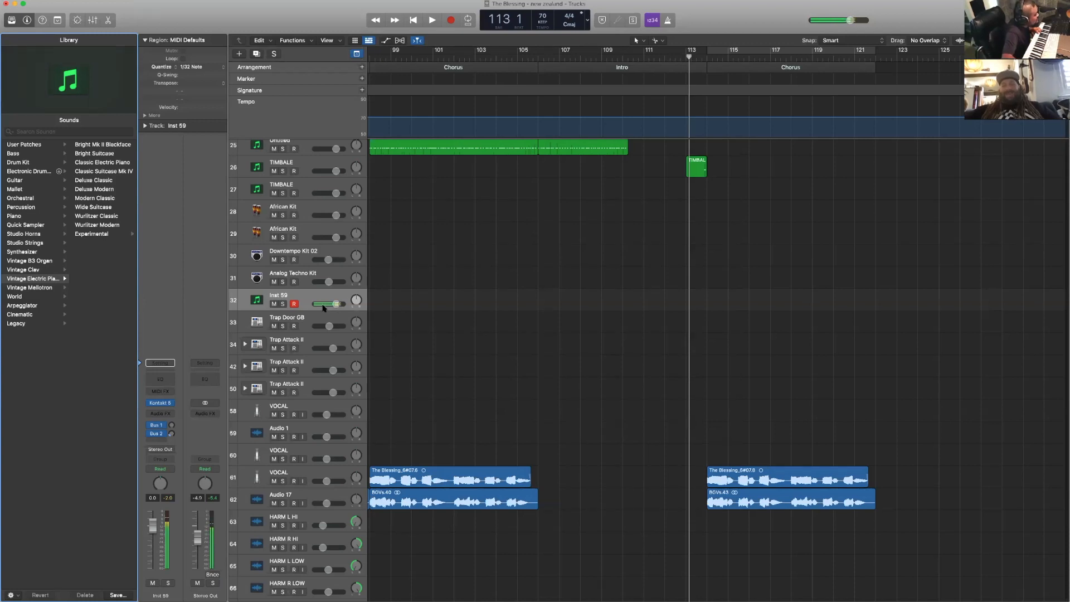
{"action": "left_click_drag", "start_coordinate": [337, 306], "coordinate": [327, 304]}
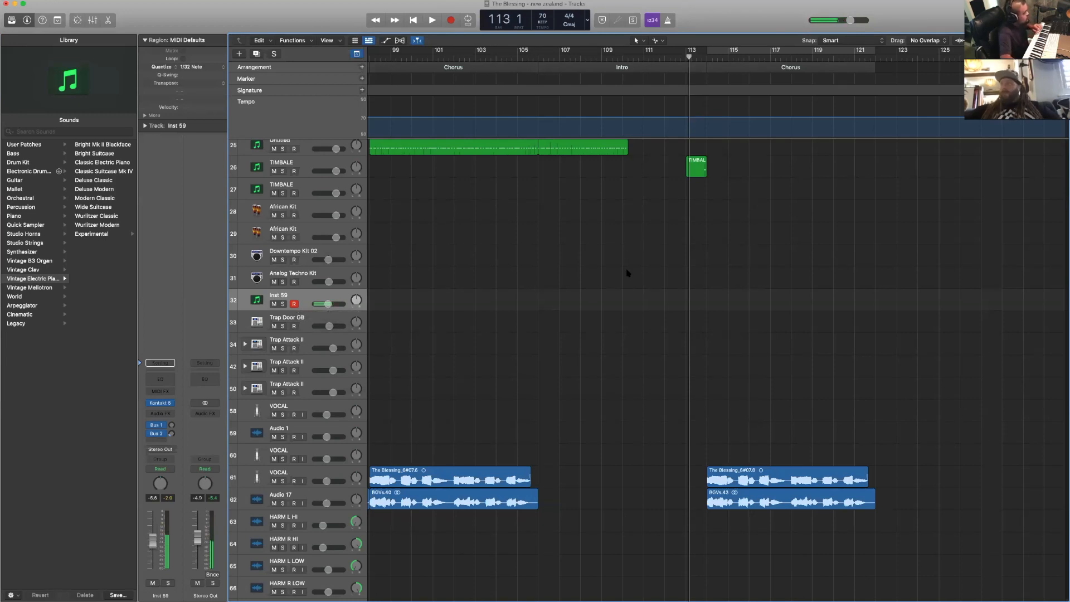
- Audition the drum sounds on the Trap Attack II and Trap Door GB tracks
{"action": "scroll", "coordinate": [627, 273], "scroll_direction": "up", "scroll_amount": 15}
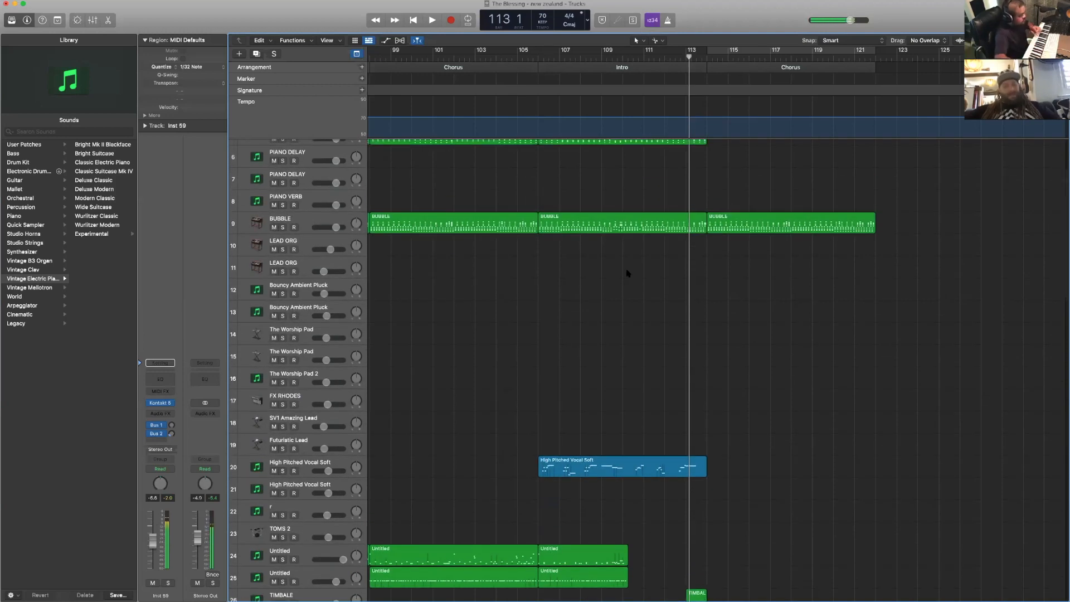
{"action": "scroll", "coordinate": [628, 273], "scroll_direction": "down", "scroll_amount": 13}
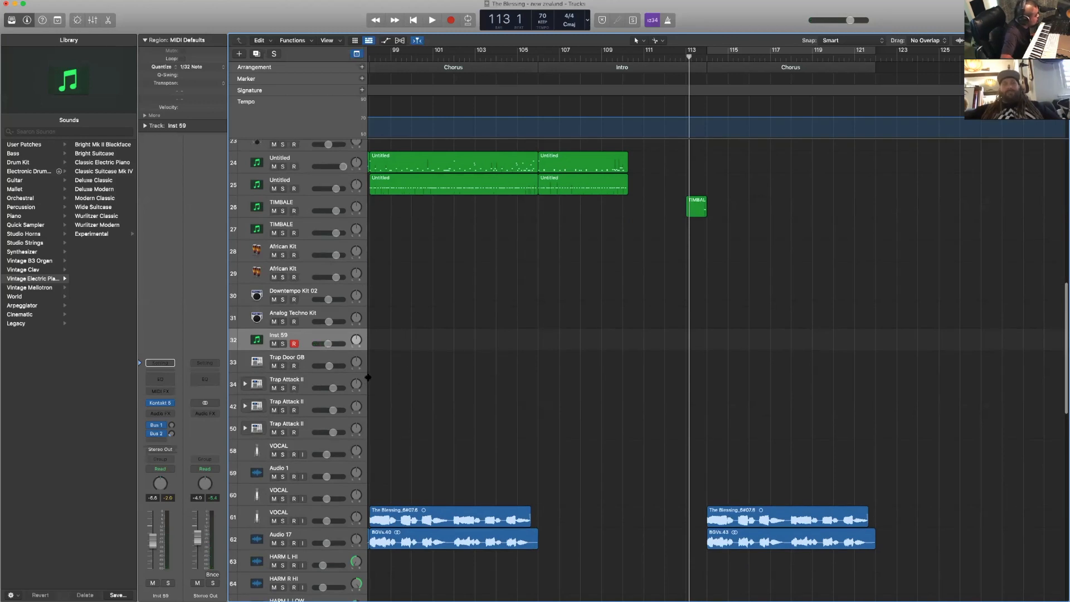
{"action": "left_click", "coordinate": [335, 378]}
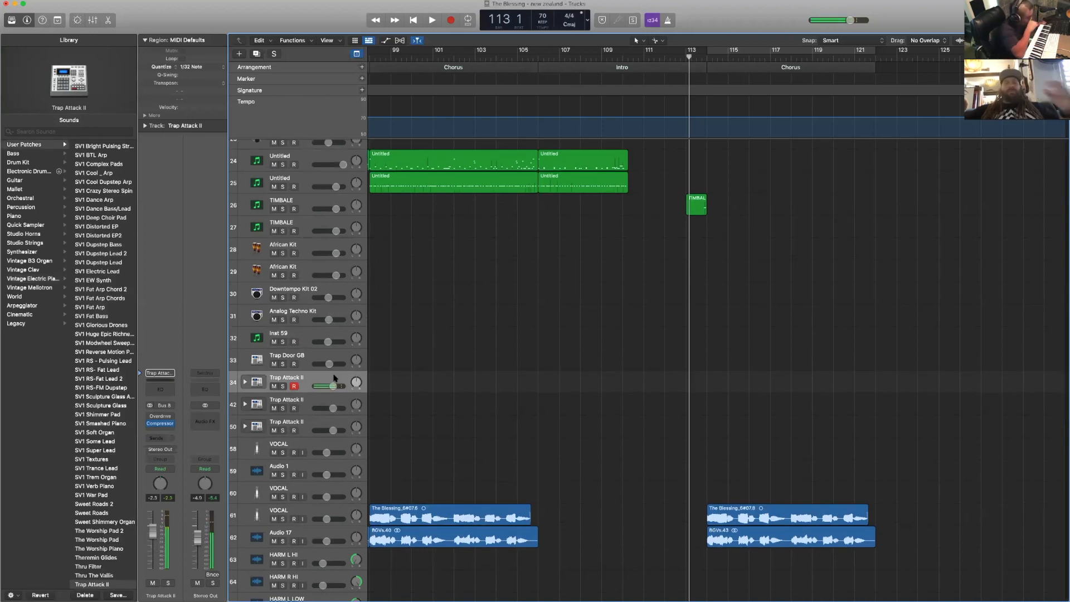
{"action": "scroll", "coordinate": [335, 379], "scroll_direction": "down", "scroll_amount": 2}
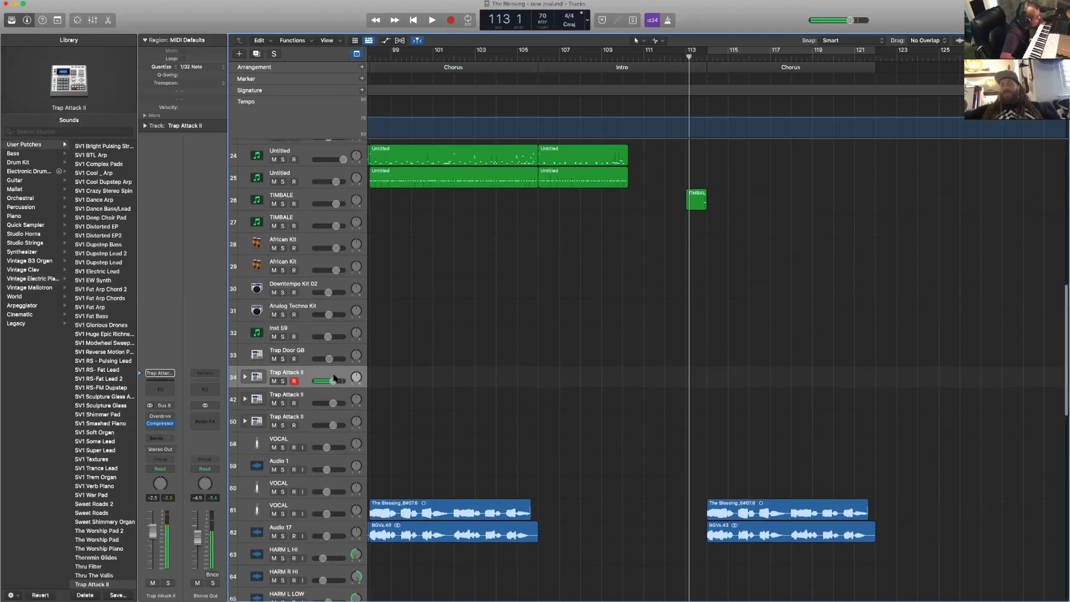
{"action": "left_click", "coordinate": [337, 384]}
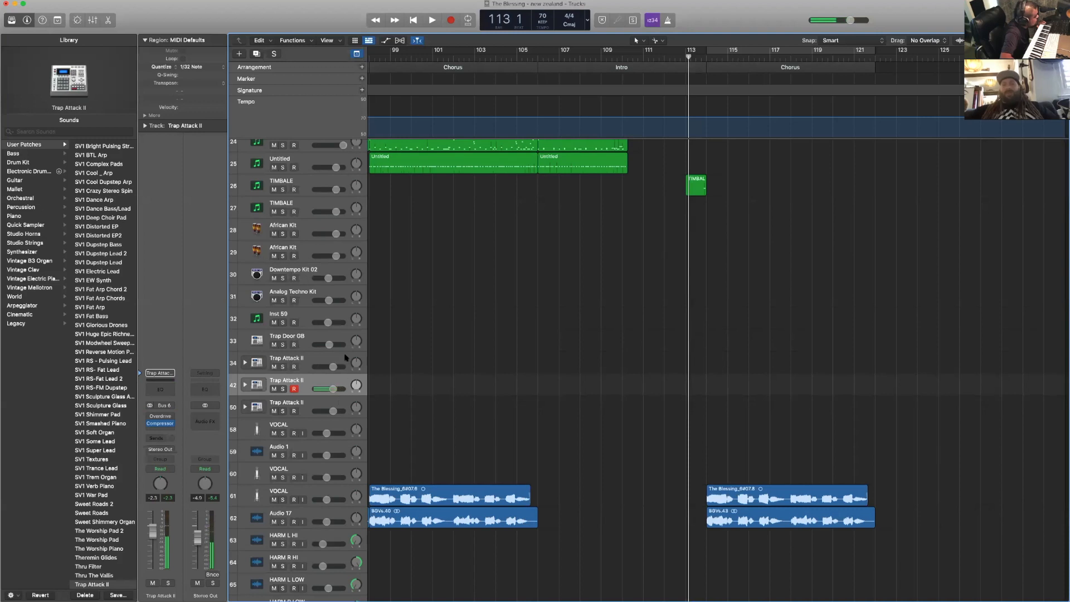
{"action": "left_click", "coordinate": [337, 358]}
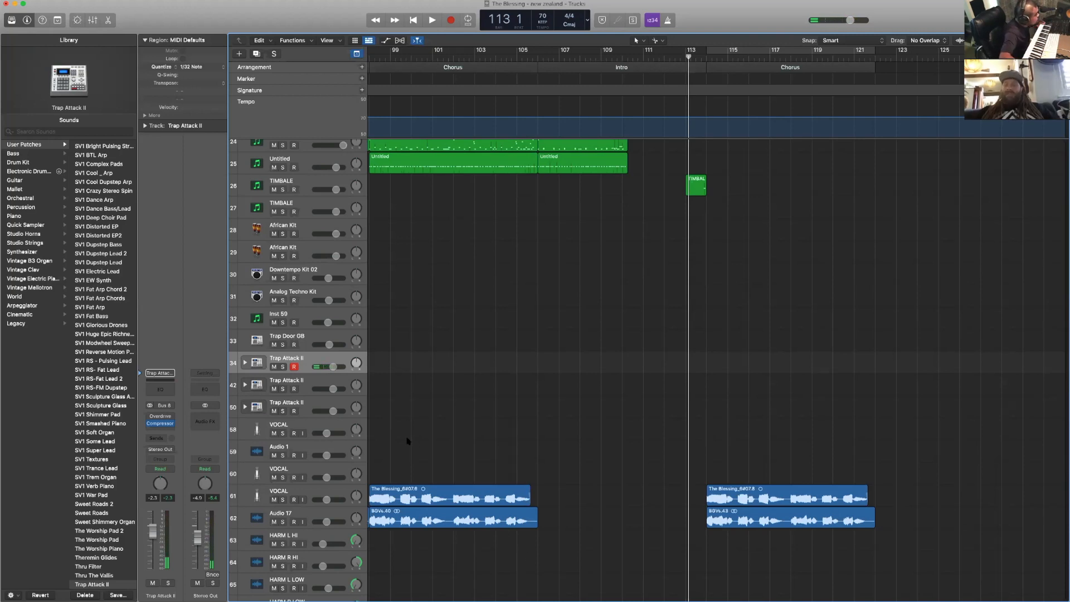
{"action": "left_click", "coordinate": [332, 335]}
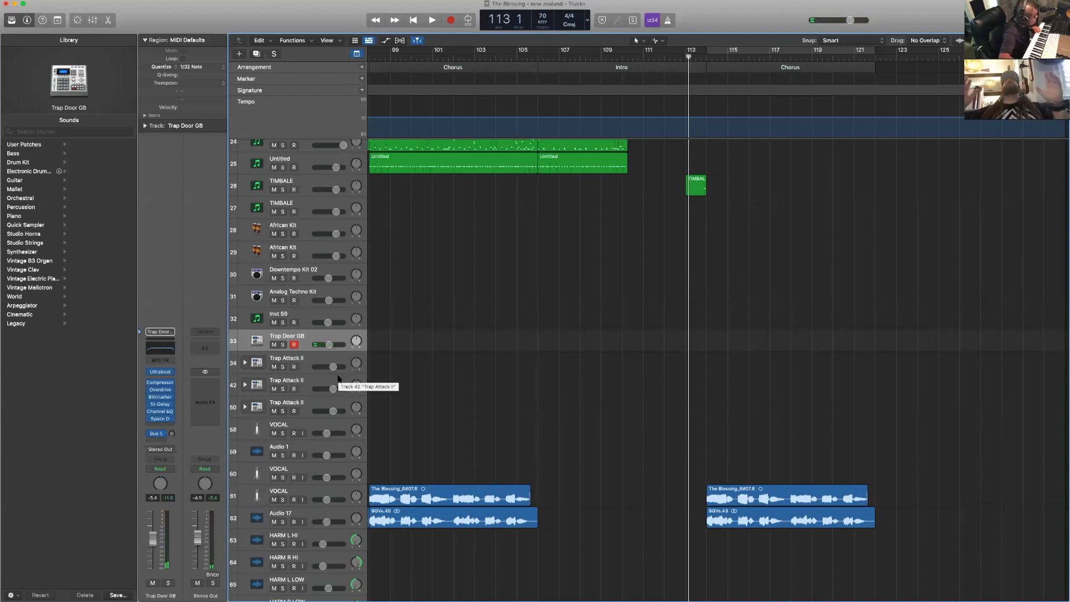
- Record a drum part on the second Trap Attack II track across the final Chorus, bars 114 to 122
{"action": "left_click", "coordinate": [338, 379]}
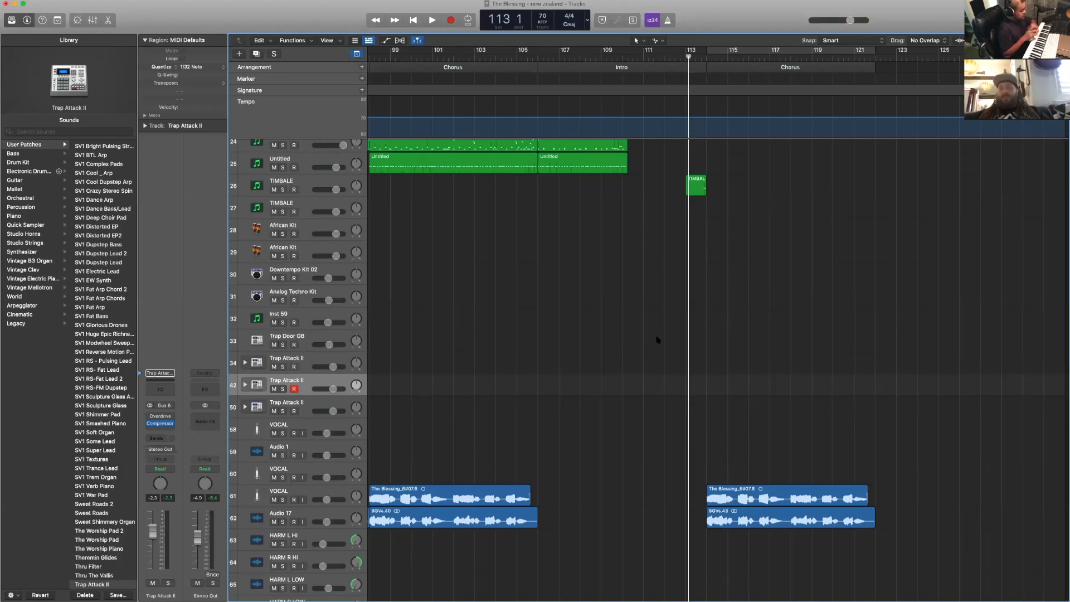
{"action": "key", "text": "space"}
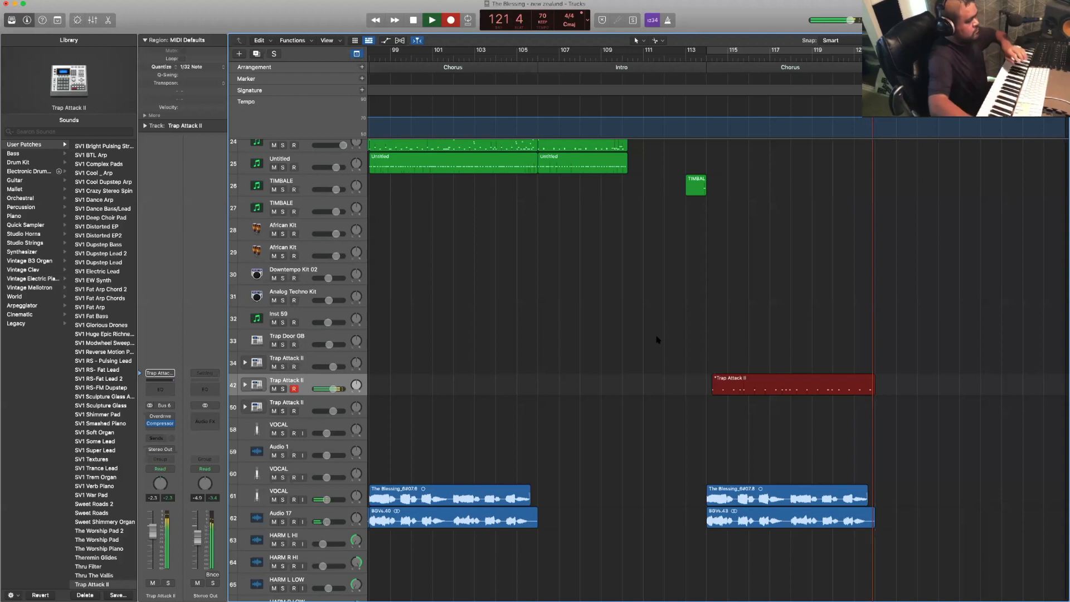
{"action": "key", "text": "space"}
{"action": "key", "text": "space"}
- Turn on the metronome and record a drum part on the first Trap Attack II track across the final Chorus
{"action": "left_click", "coordinate": [665, 56]}
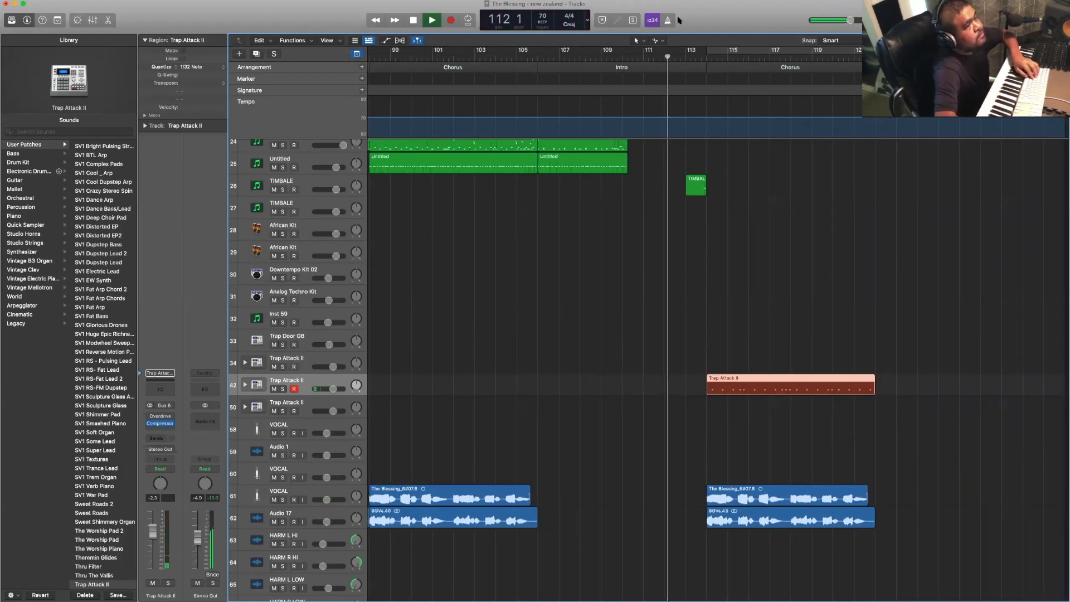
{"action": "left_click", "coordinate": [669, 21]}
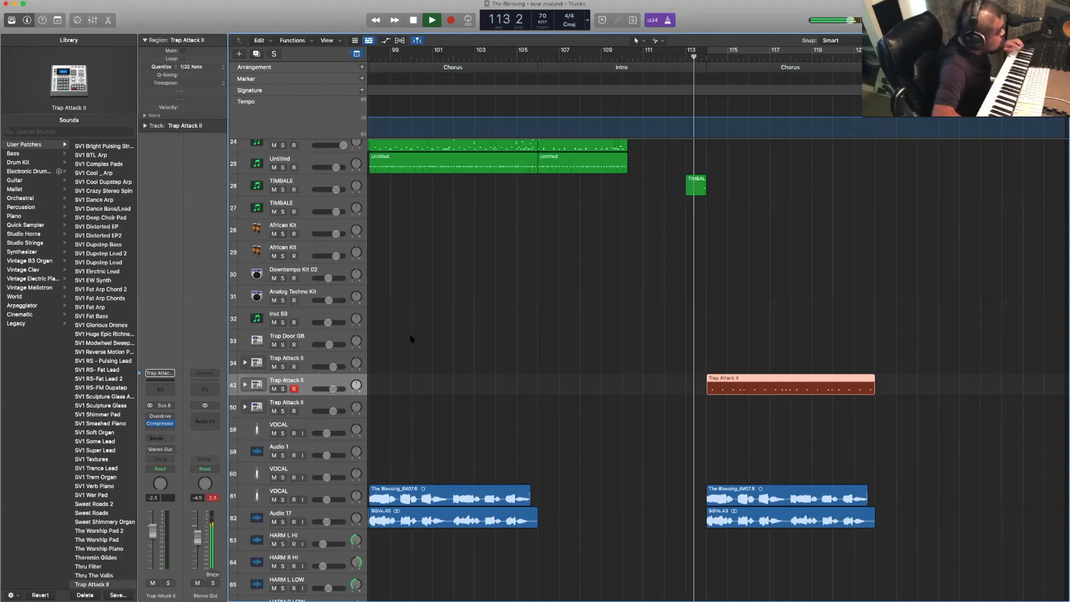
{"action": "left_click", "coordinate": [337, 358]}
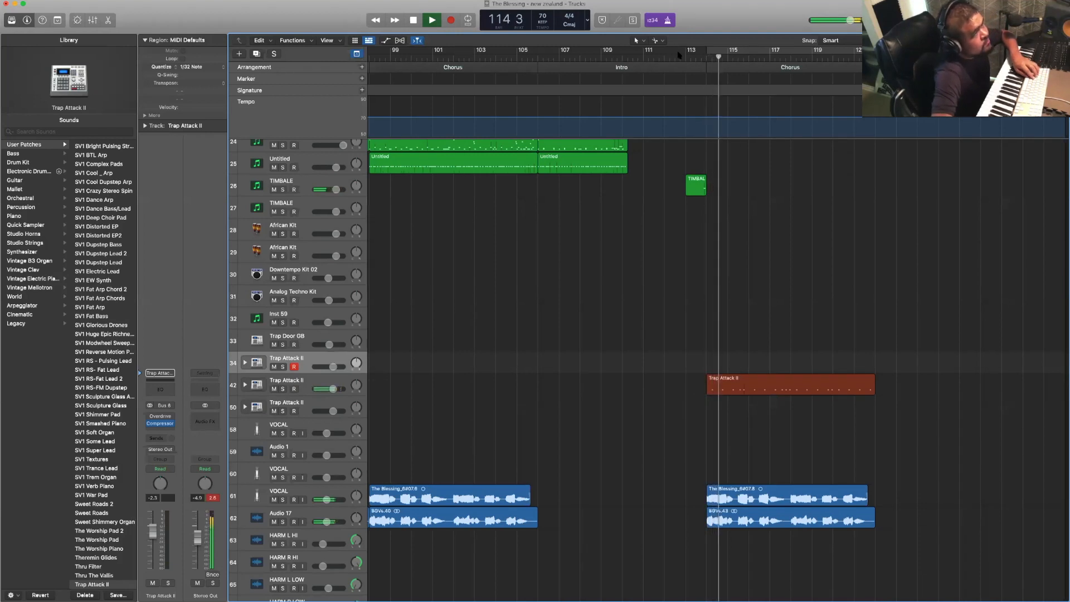
{"action": "left_click", "coordinate": [677, 56]}
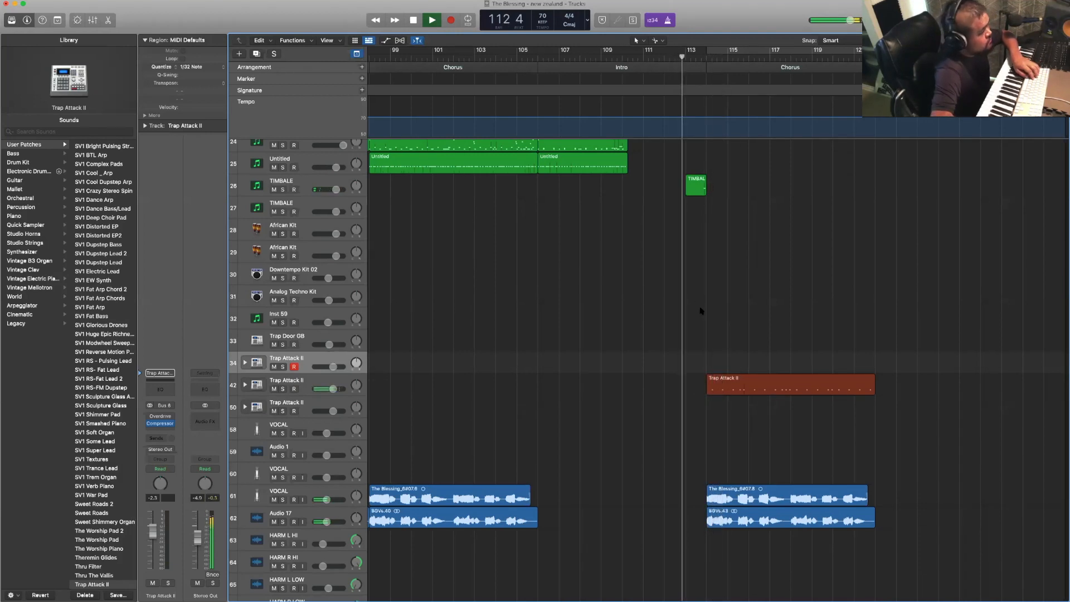
{"action": "key", "text": "r"}
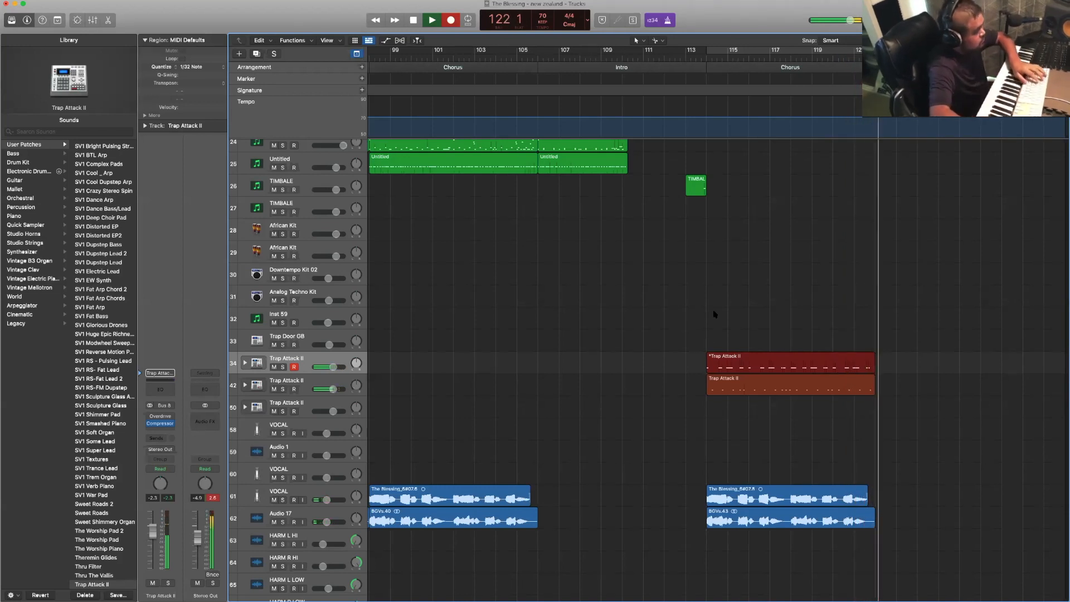
{"action": "key", "text": "space"}
- Record a drum part on the third Trap Attack II track from bar 114 to about bar 117
{"action": "left_click", "coordinate": [690, 59]}
{"action": "key", "text": "space"}
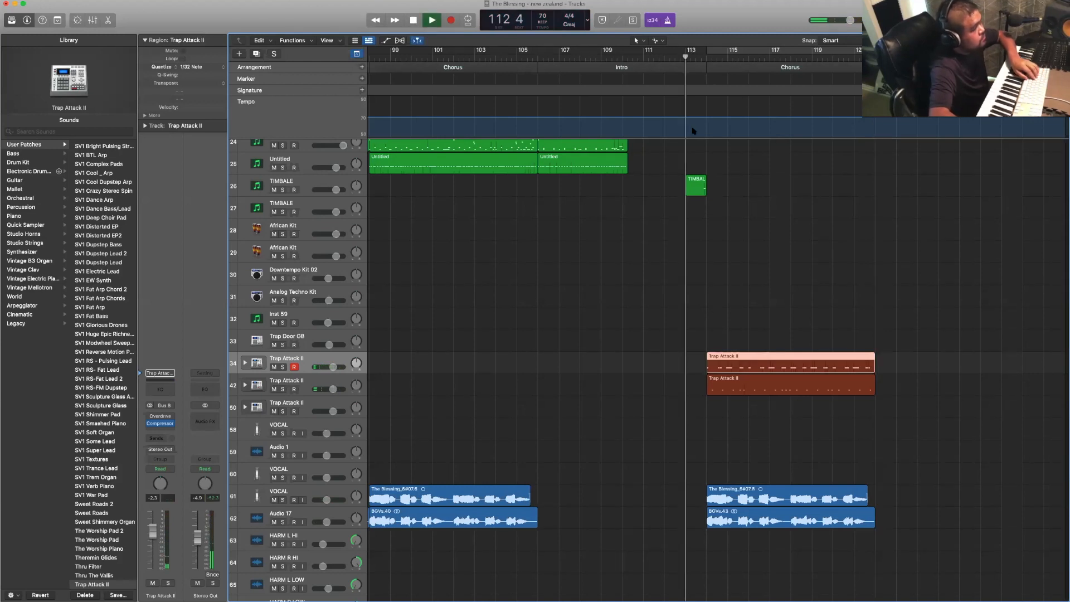
{"action": "left_click", "coordinate": [348, 401]}
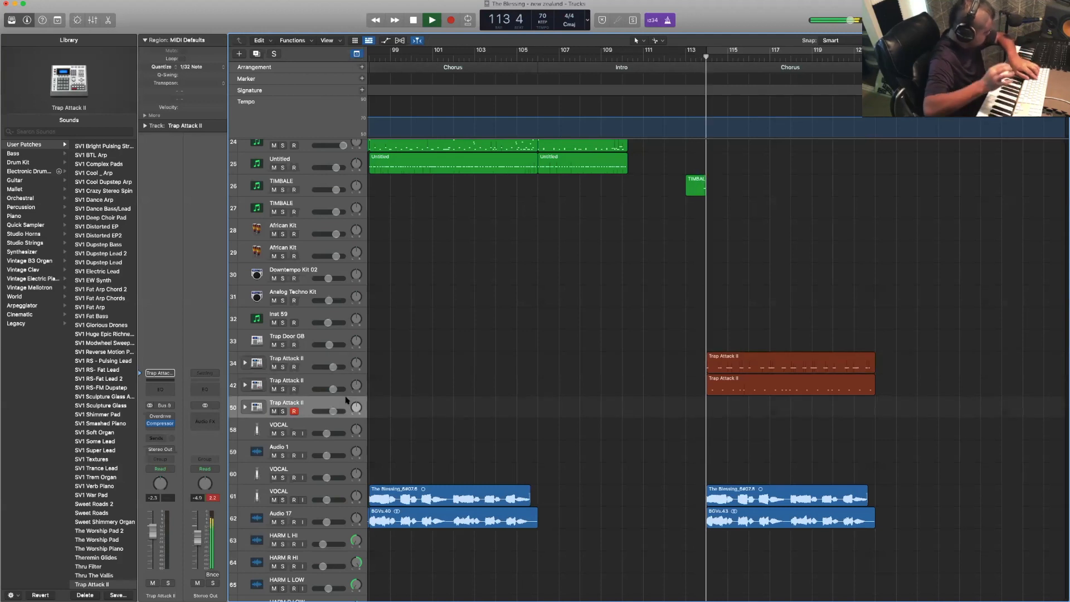
{"action": "key", "text": "r"}
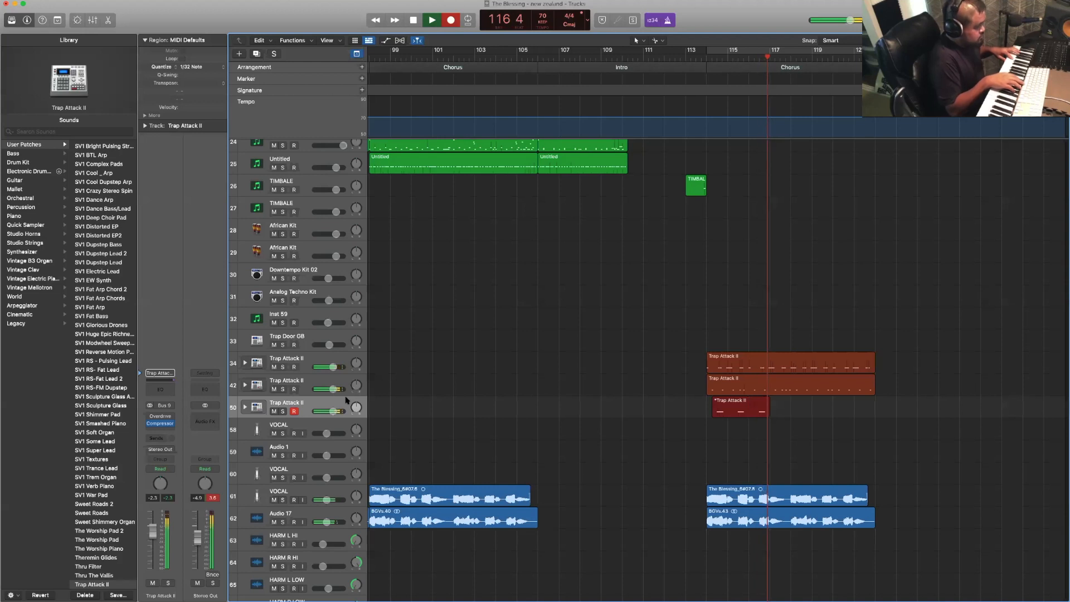
{"action": "key", "text": "space"}
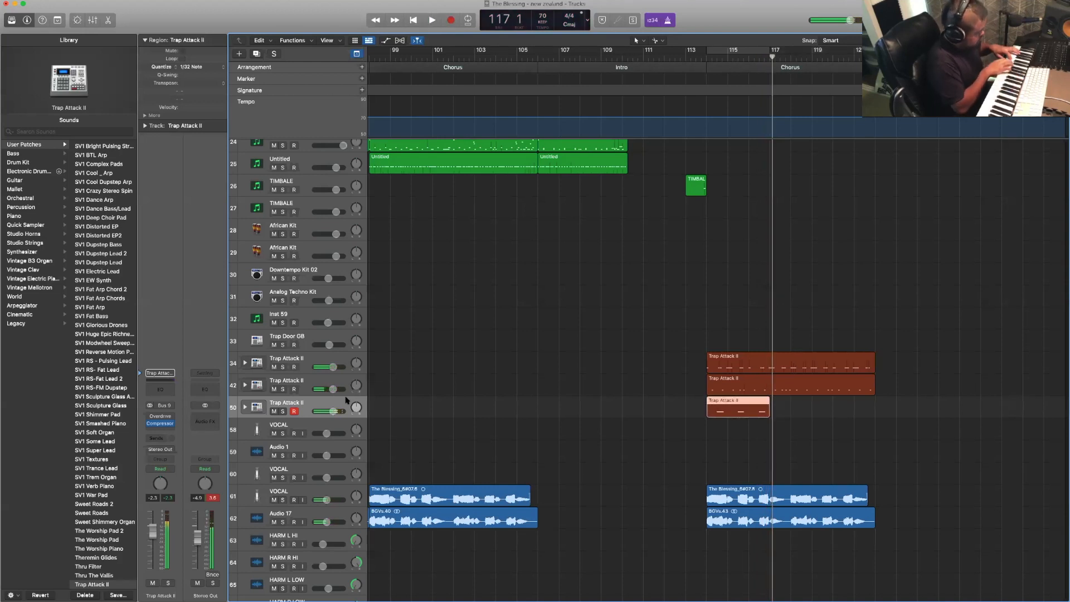
- Record a second drum region on the third Trap Attack II track from bar 118 to the end of the final Chorus
{"action": "key", "text": "space"}
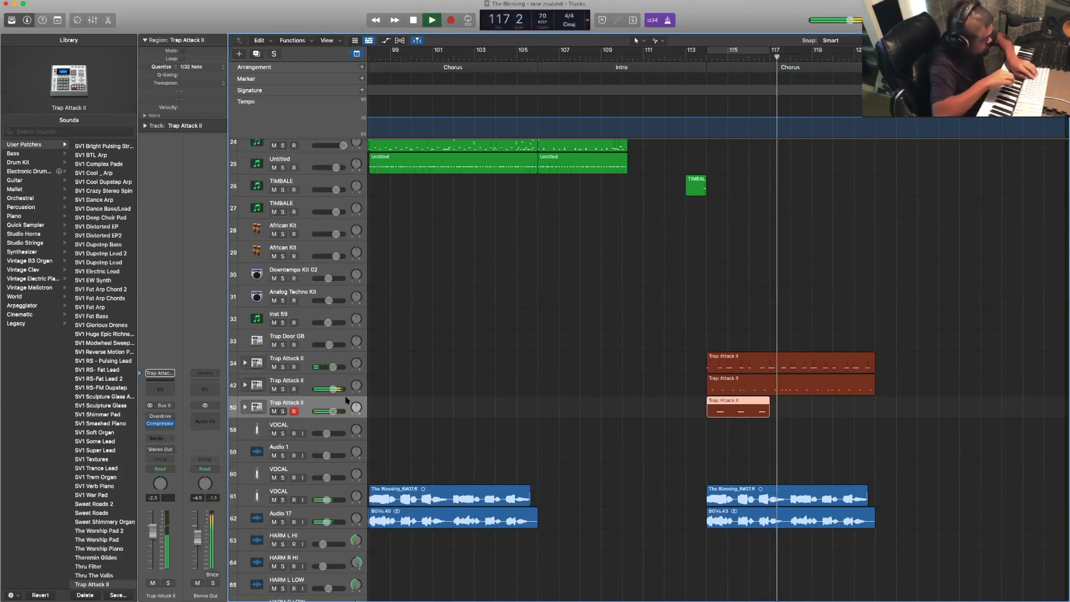
{"action": "key", "text": "r"}
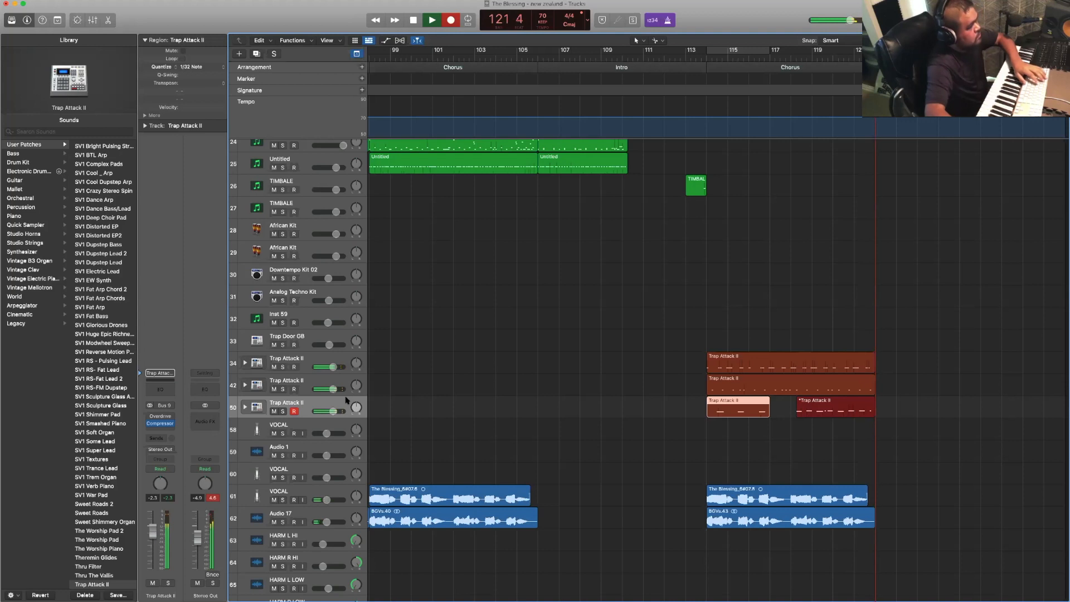
{"action": "key", "text": "space"}
- Record an 808 bass part on the Inst 59 track across the final Chorus, bars 114 to 122
{"action": "scroll", "coordinate": [504, 171], "scroll_direction": "down", "scroll_amount": 4}
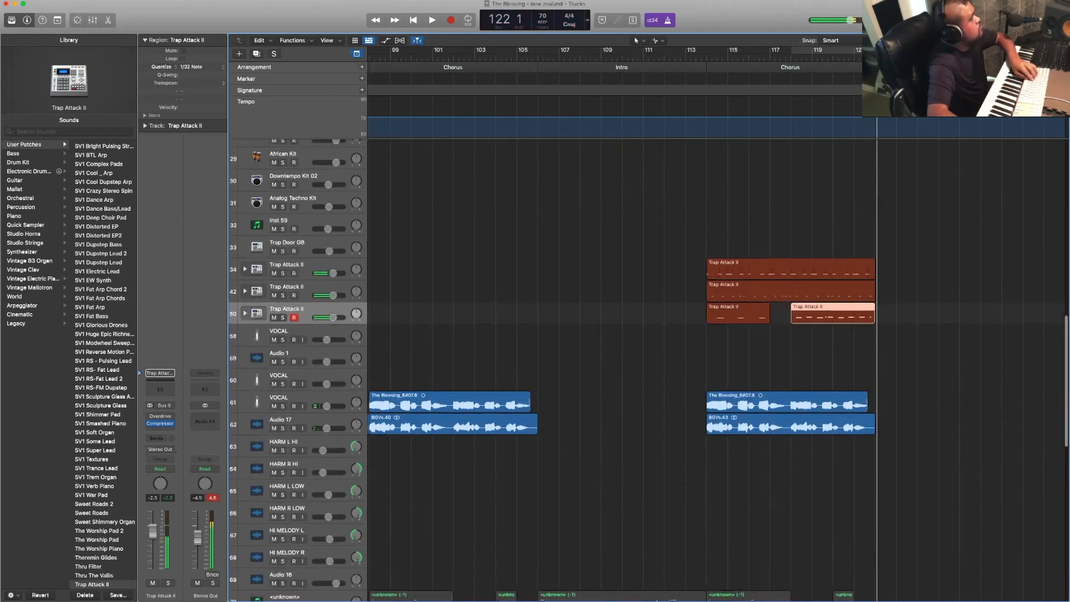
{"action": "left_click", "coordinate": [613, 57]}
{"action": "key", "text": "space"}
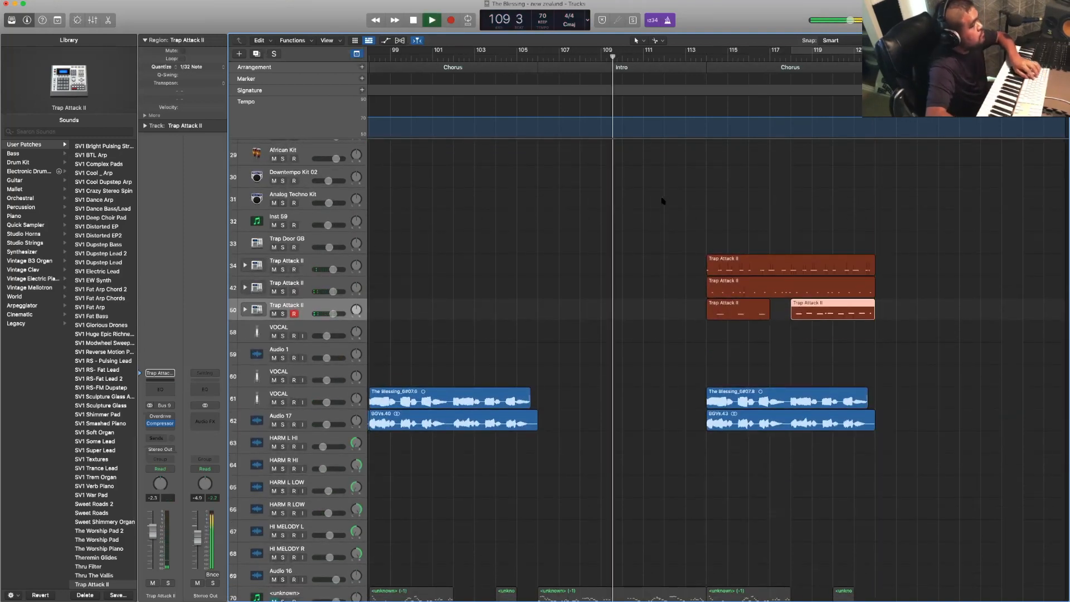
{"action": "scroll", "coordinate": [661, 201], "scroll_direction": "up", "scroll_amount": 5}
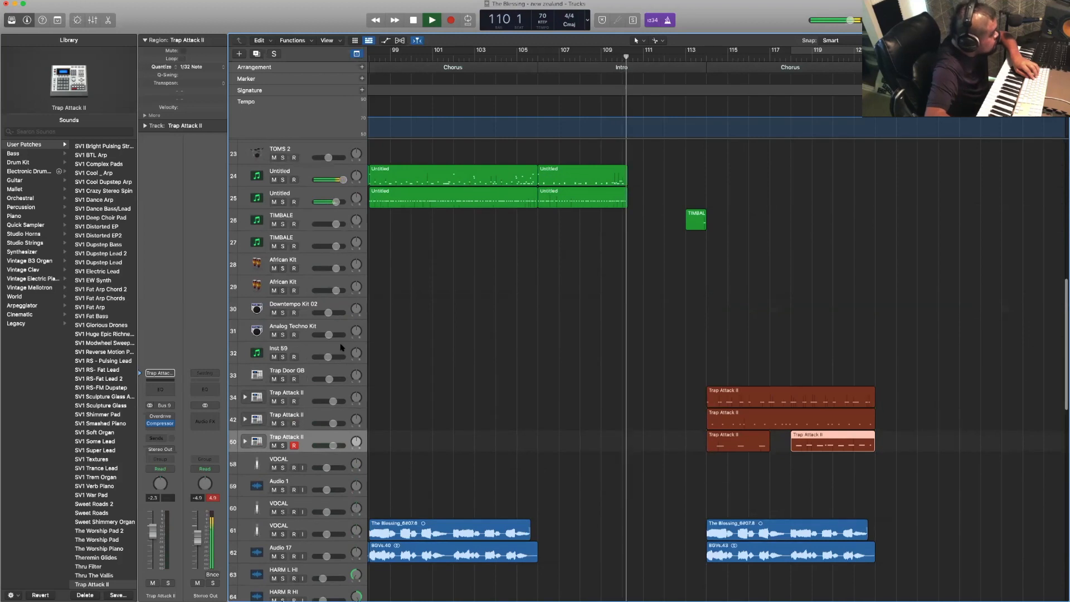
{"action": "left_click", "coordinate": [513, 343]}
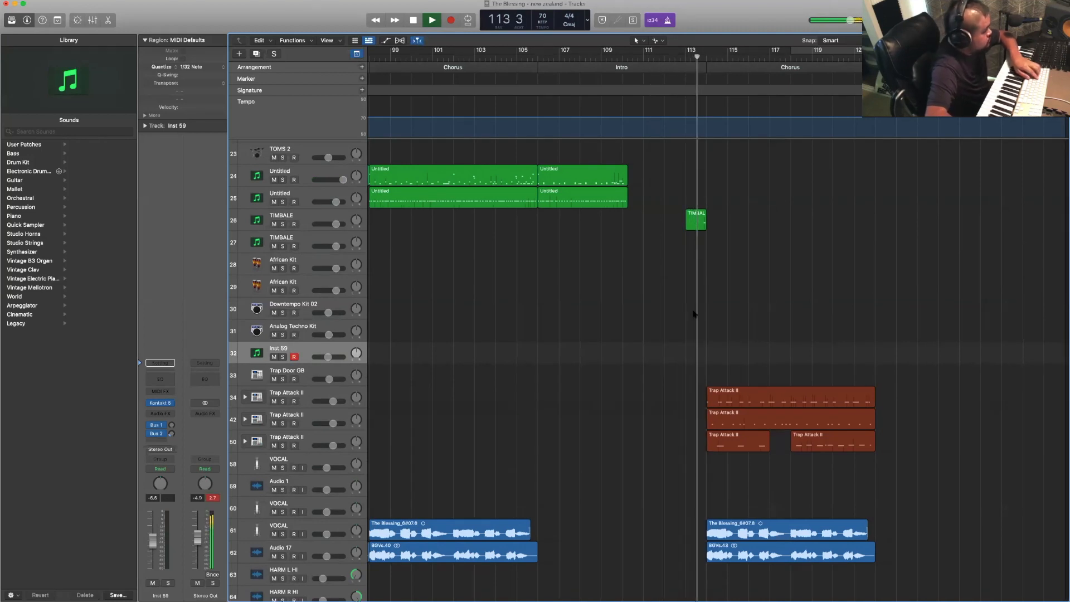
{"action": "key", "text": "r"}
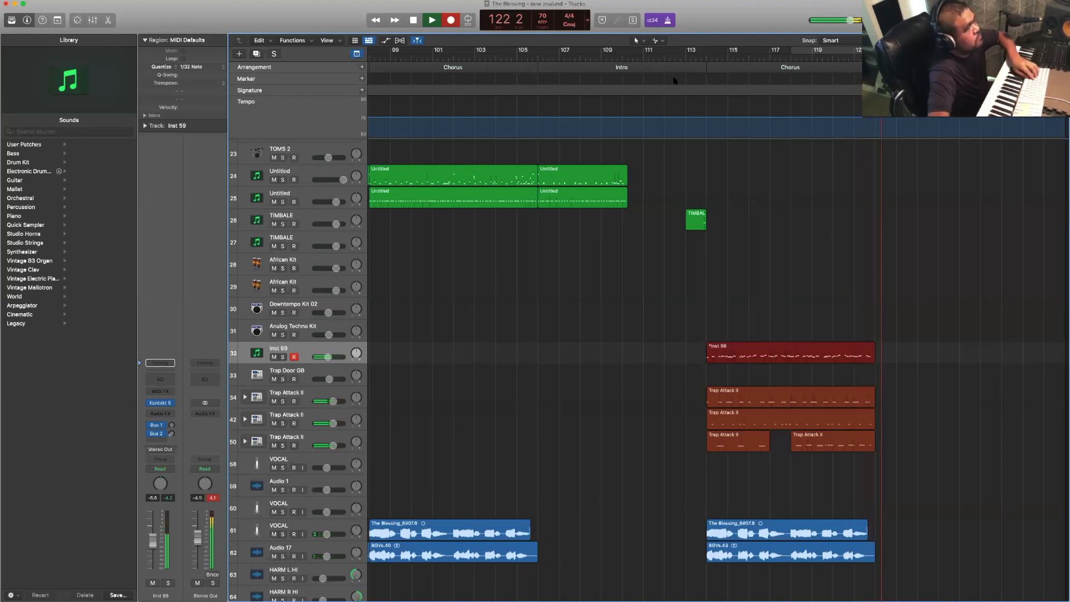
{"action": "key", "text": "space"}
- Record an electric piano part on the FX RHODES track across the final Chorus, starting at bar 114
{"action": "left_click", "coordinate": [684, 58]}
{"action": "key", "text": "space"}
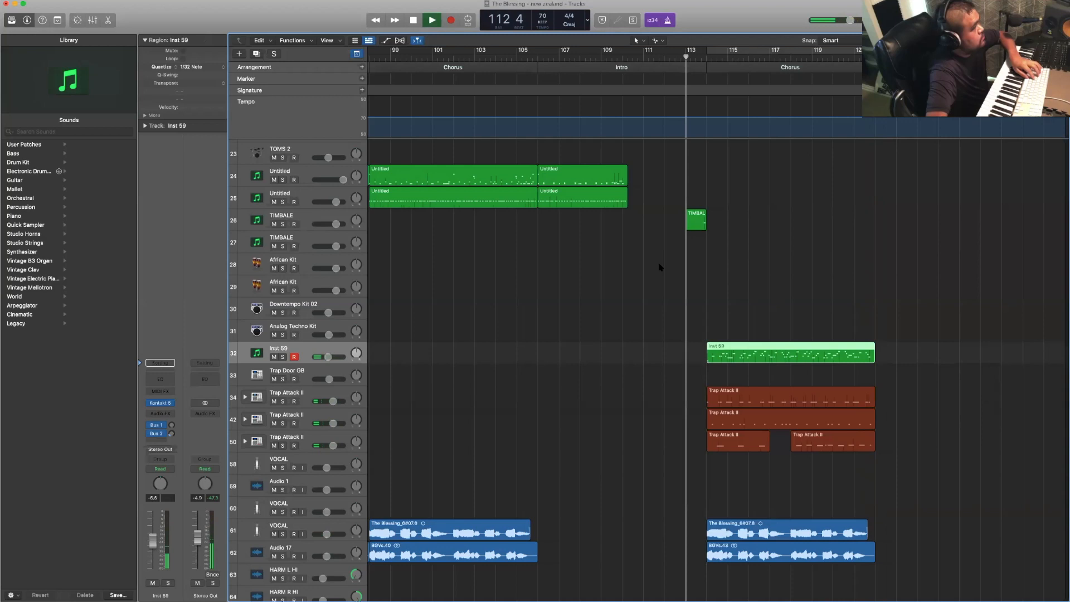
{"action": "scroll", "coordinate": [614, 277], "scroll_direction": "up", "scroll_amount": 10}
{"action": "scroll", "coordinate": [430, 352], "scroll_direction": "down", "scroll_amount": 5}
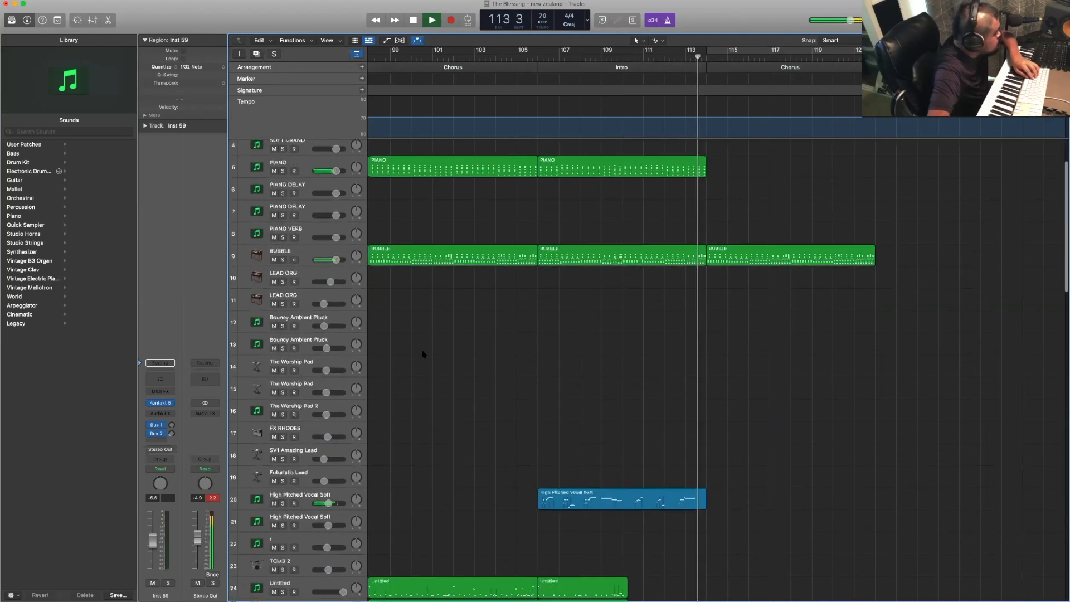
{"action": "left_click", "coordinate": [342, 391]}
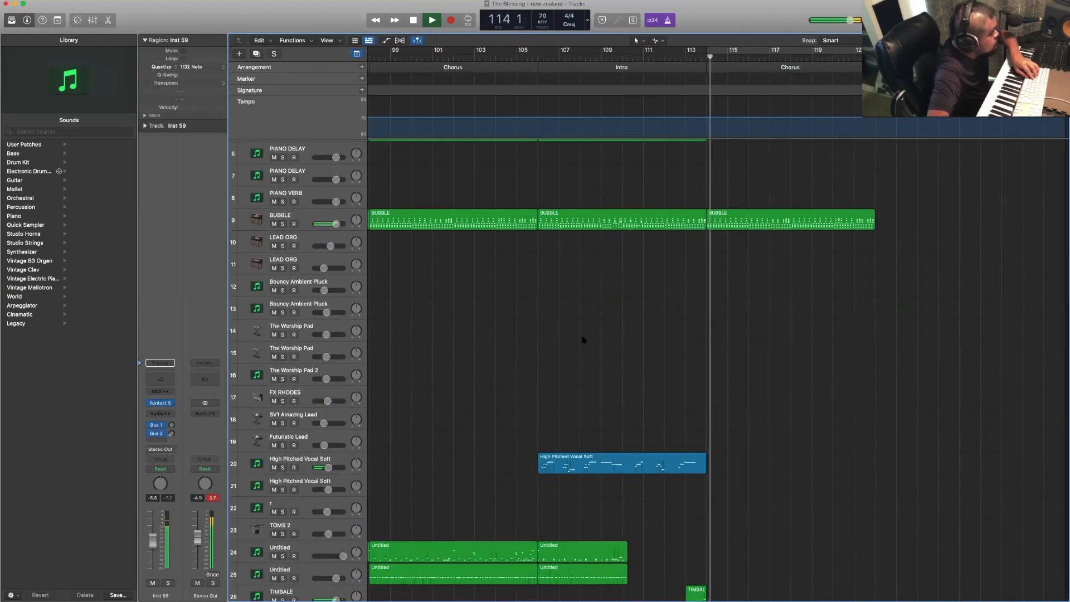
{"action": "left_click", "coordinate": [656, 57]}
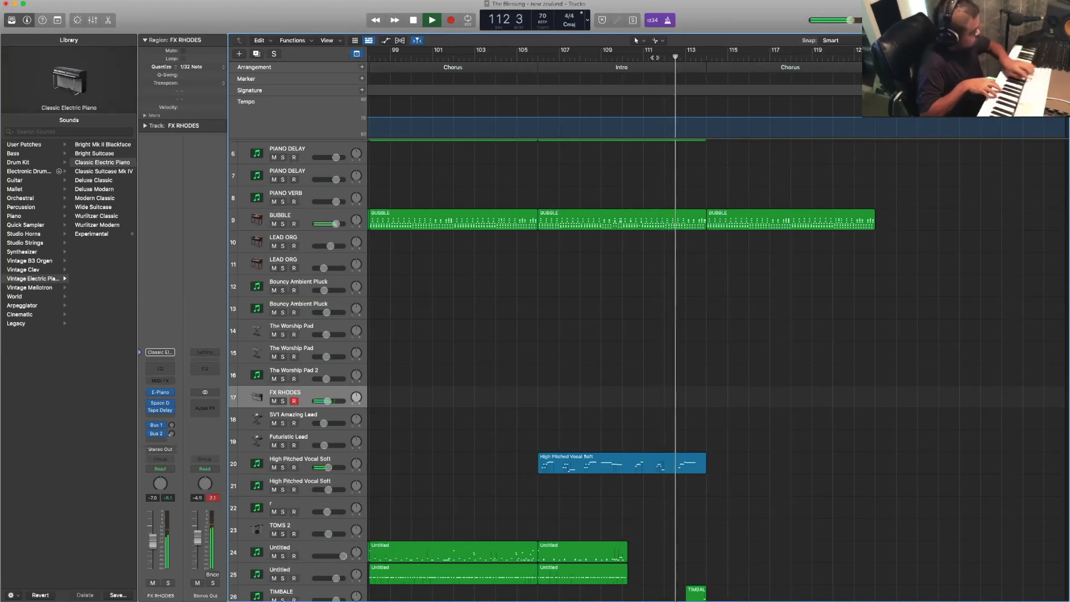
{"action": "key", "text": "r"}
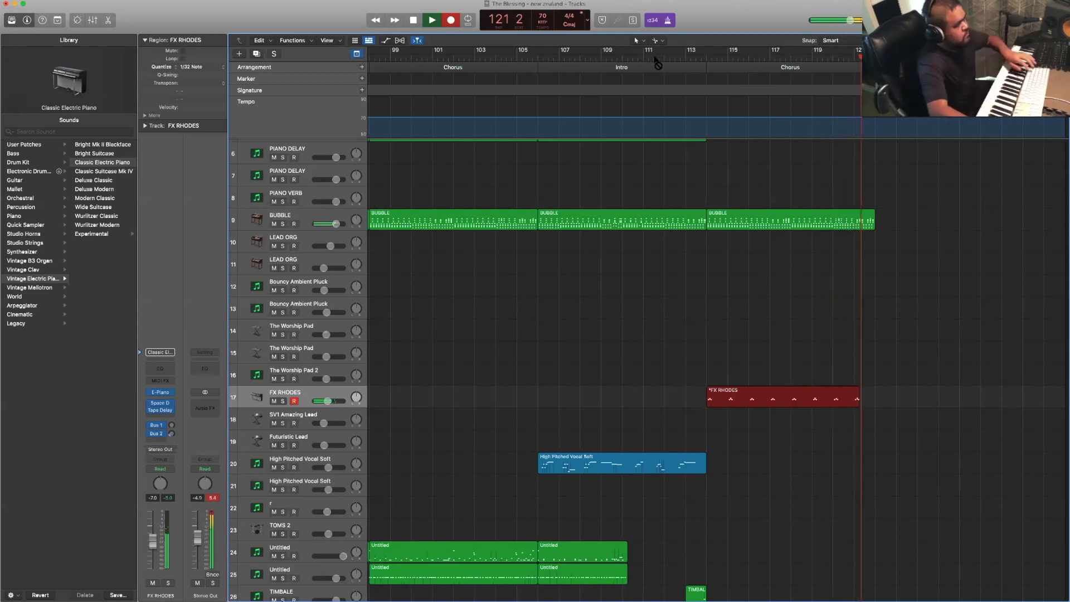
{"action": "key", "text": "space"}
- Set the quantize value of the Inst 59 region in the final Chorus to 1/16 Note
{"action": "double_click", "coordinate": [675, 59]}
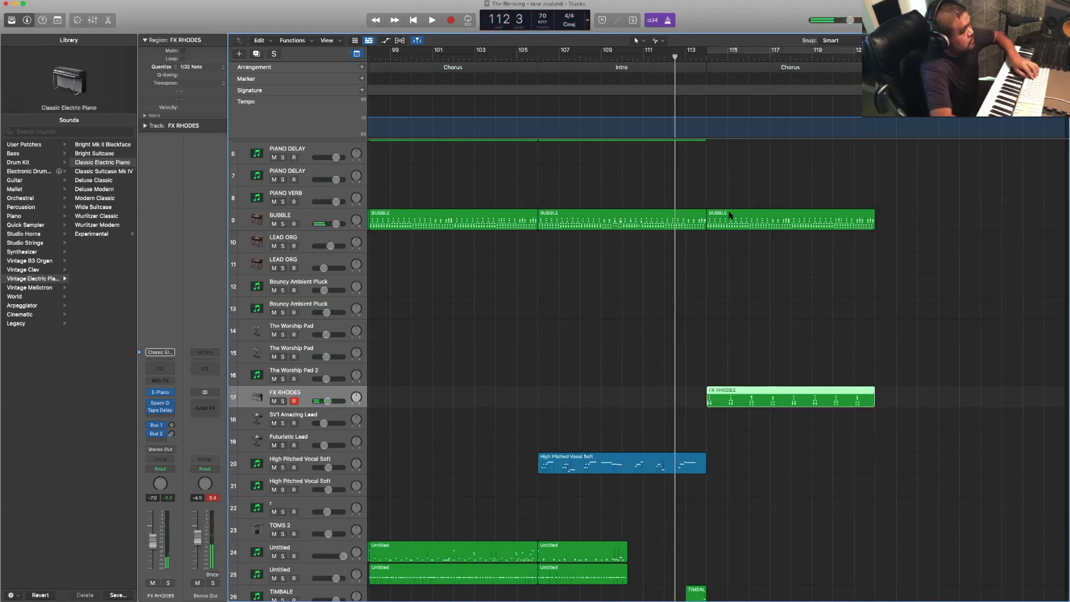
{"action": "scroll", "coordinate": [731, 215], "scroll_direction": "down", "scroll_amount": 10}
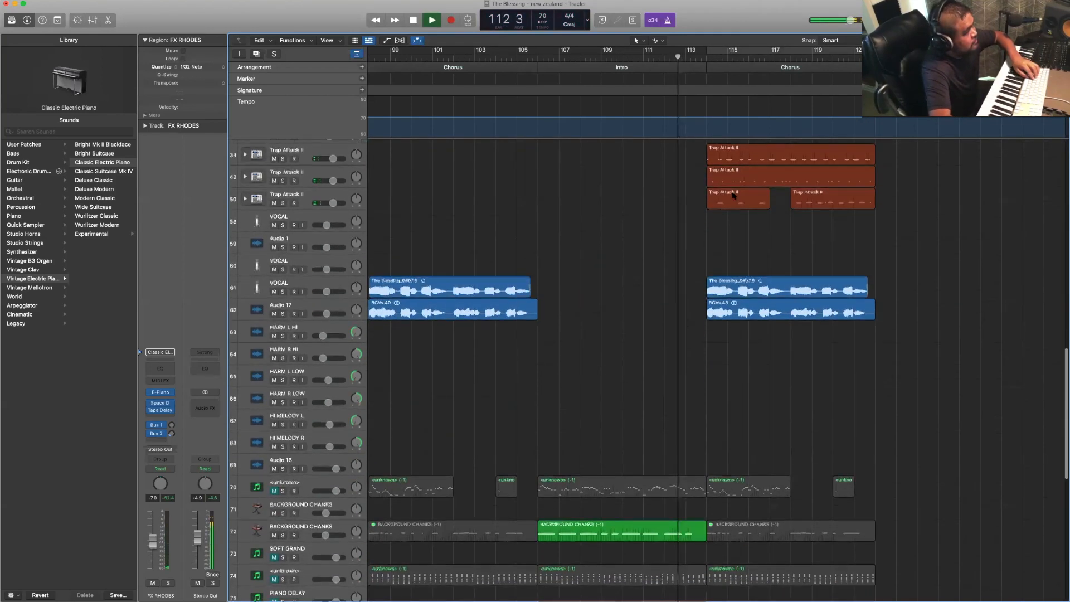
{"action": "scroll", "coordinate": [736, 212], "scroll_direction": "up", "scroll_amount": 2}
{"action": "left_click", "coordinate": [739, 218]}
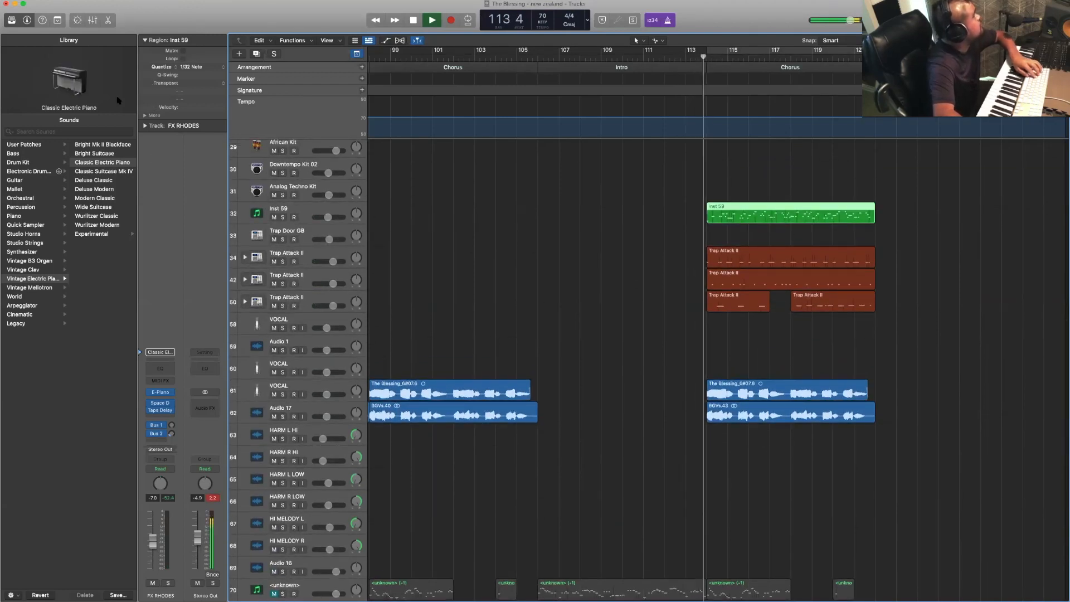
{"action": "left_click", "coordinate": [200, 67]}
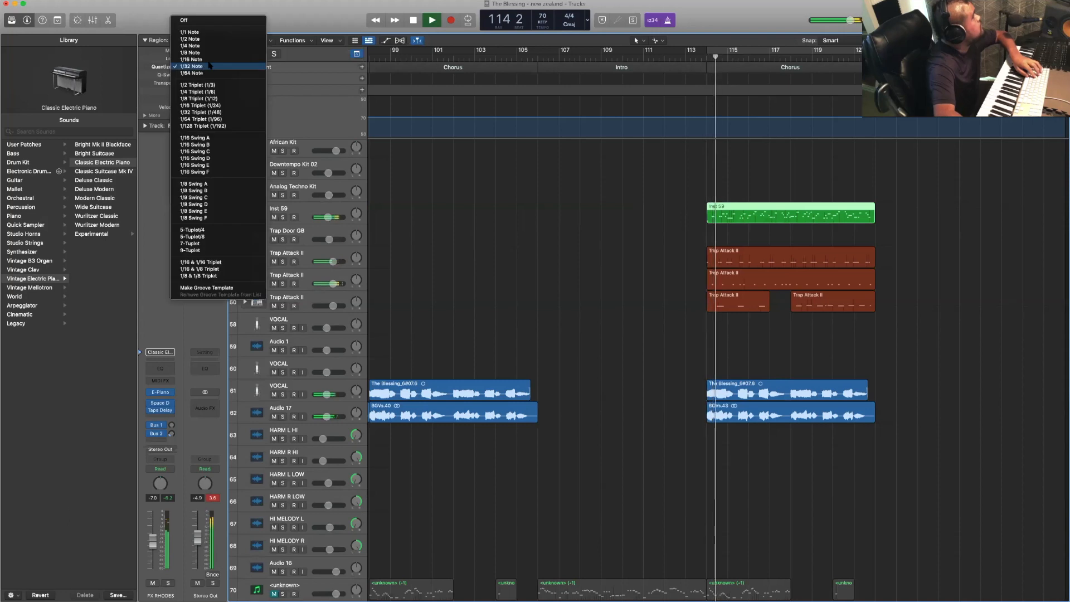
{"action": "left_click", "coordinate": [191, 59]}
- Record a synth lead part on the SV1 Amazing Lead track from bar 117 to the end of the final Chorus
{"action": "scroll", "coordinate": [595, 204], "scroll_direction": "up", "scroll_amount": 12}
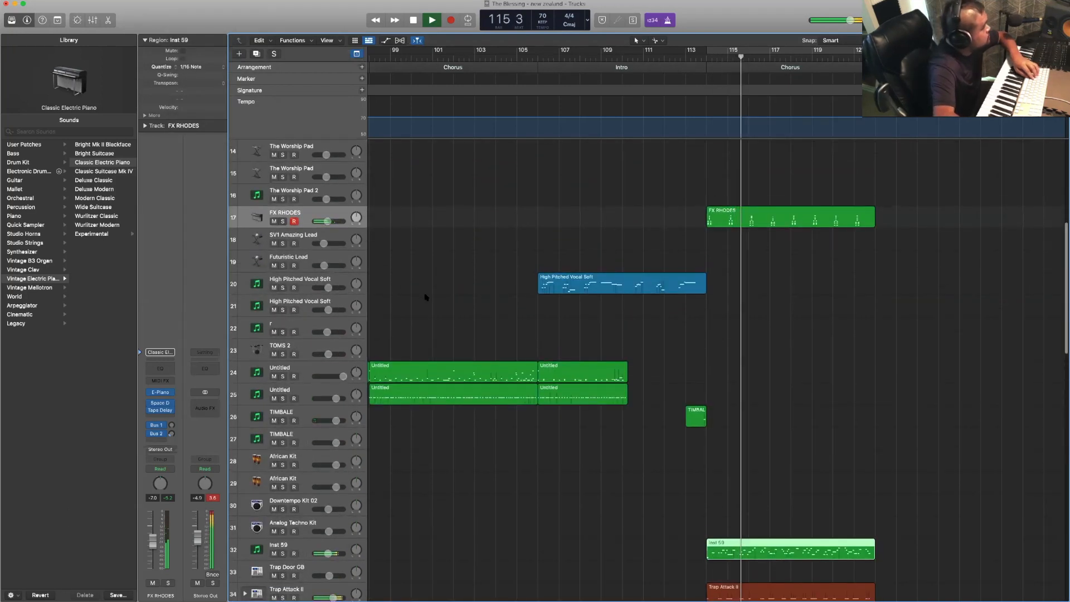
{"action": "scroll", "coordinate": [418, 295], "scroll_direction": "up", "scroll_amount": 2}
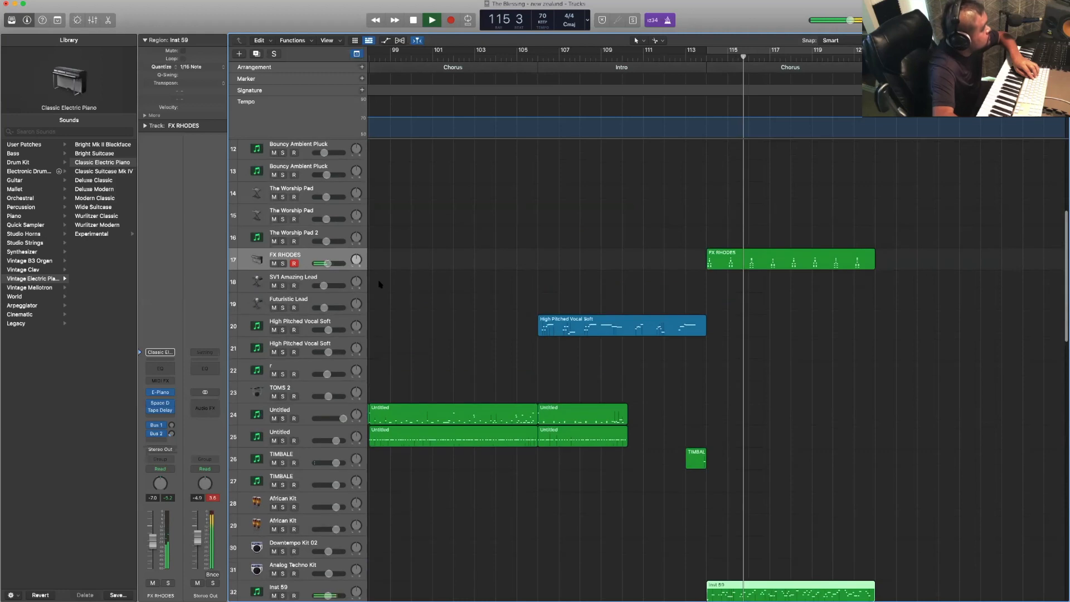
{"action": "left_click", "coordinate": [337, 280]}
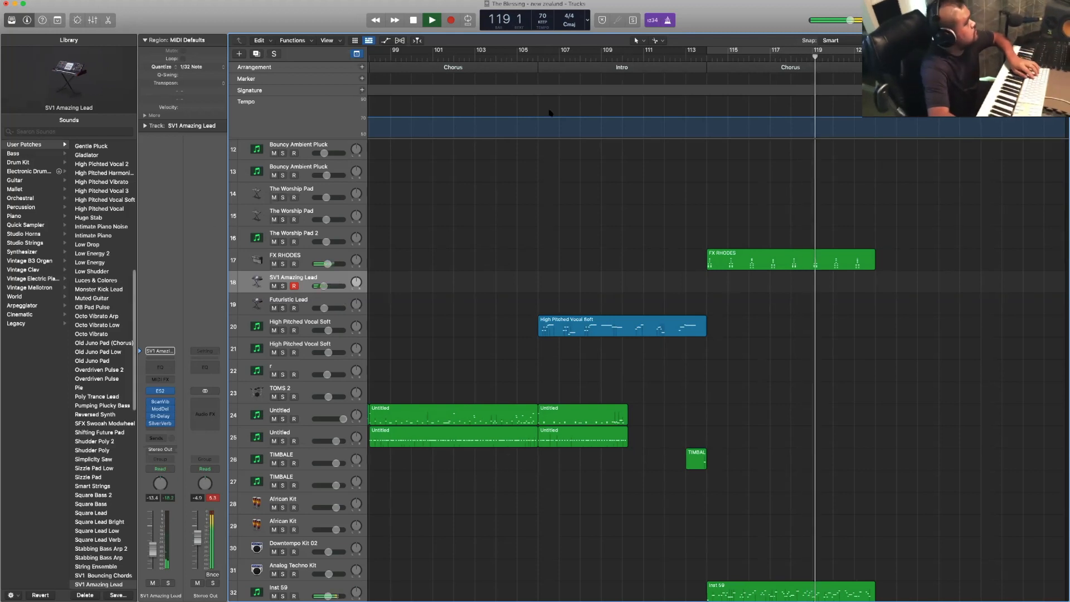
{"action": "left_click", "coordinate": [686, 59]}
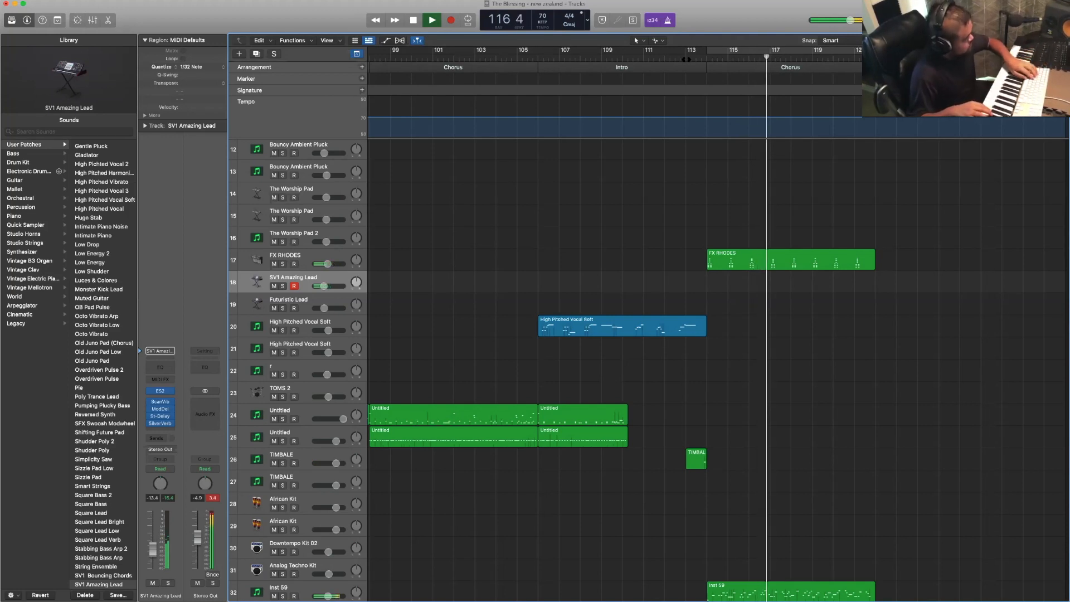
{"action": "key", "text": "r"}
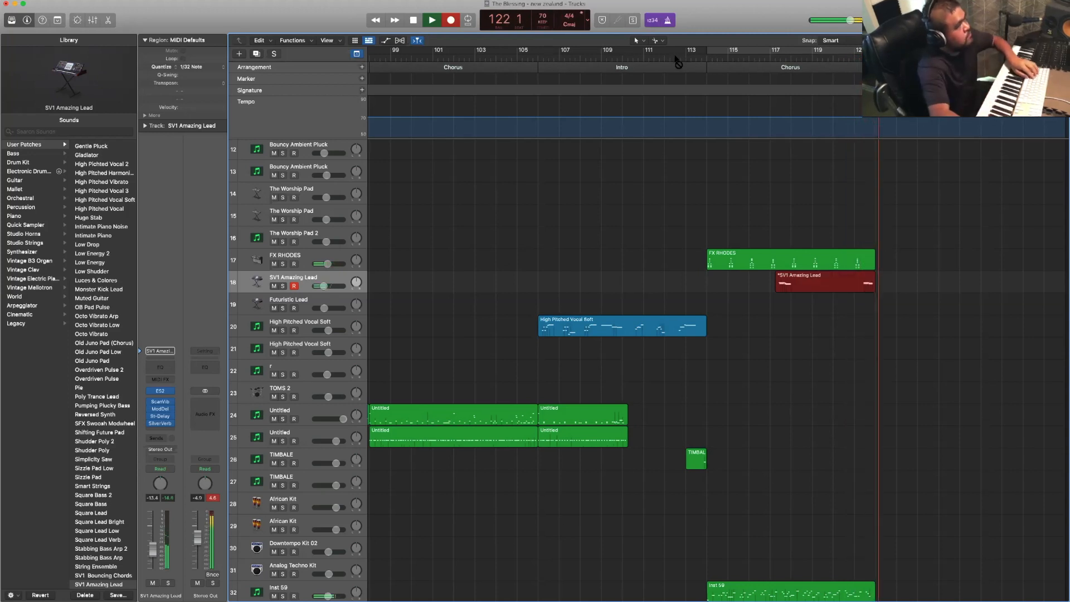
{"action": "key", "text": "space"}
- Record a part on the upper High Pitched Vocal Soft track from bar 117 to the end of the final Chorus
{"action": "left_click", "coordinate": [676, 57]}
{"action": "key", "text": "space"}
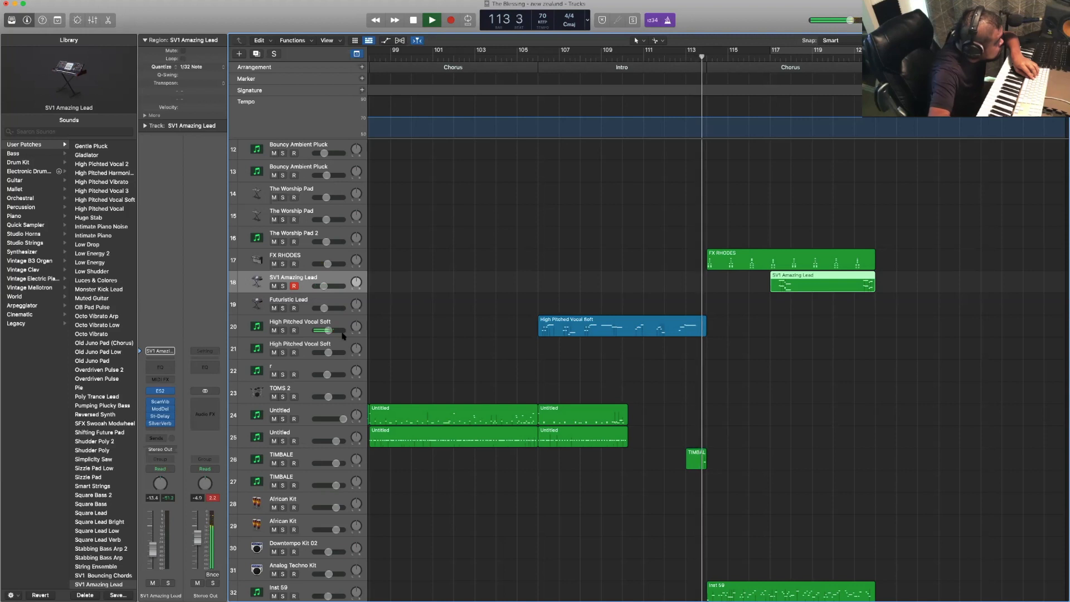
{"action": "left_click", "coordinate": [329, 352]}
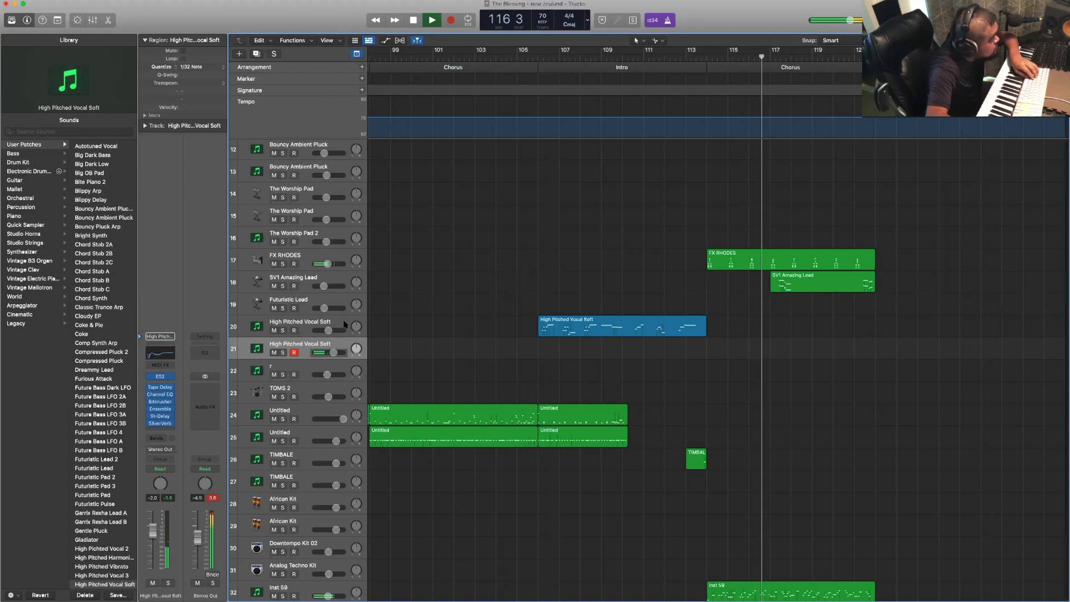
{"action": "left_click", "coordinate": [425, 331]}
{"action": "key", "text": "r"}
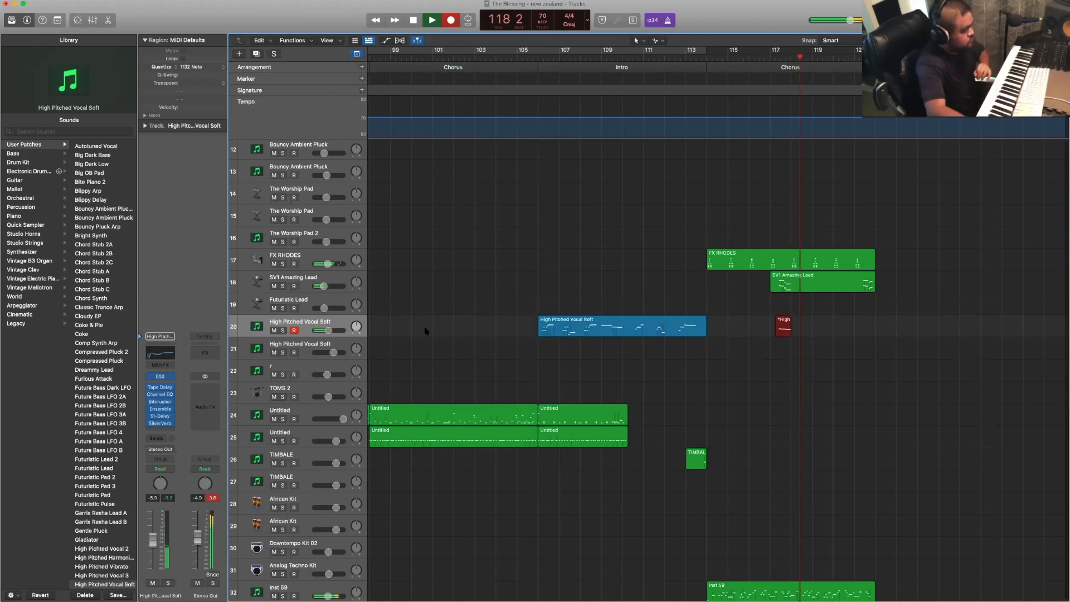
{"action": "scroll", "coordinate": [645, 338], "scroll_direction": "right", "scroll_amount": 1}
{"action": "scroll", "coordinate": [645, 338], "scroll_direction": "right", "scroll_amount": 1}
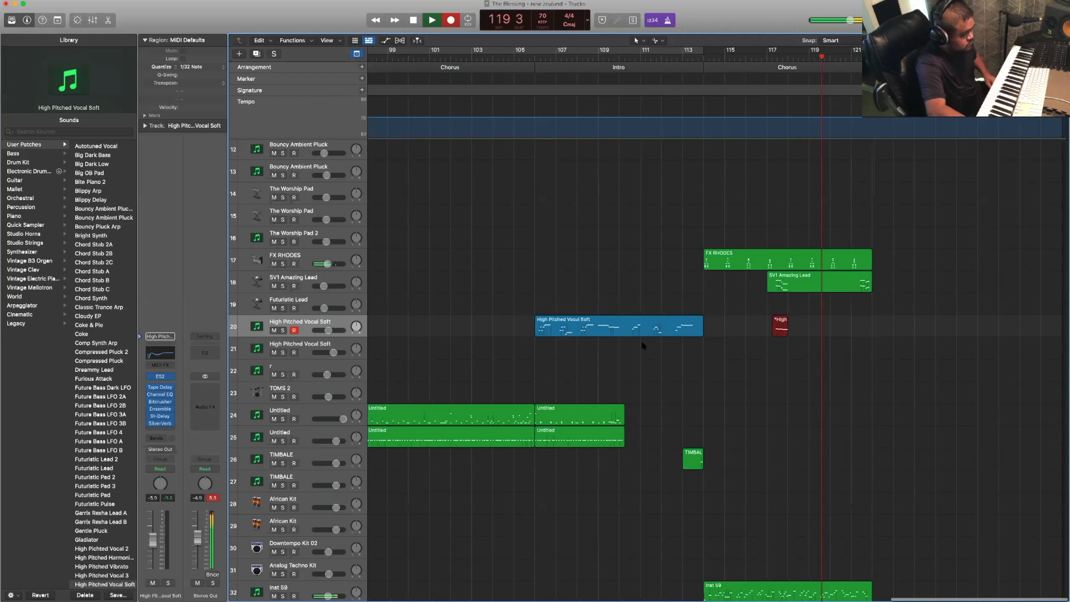
{"action": "scroll", "coordinate": [643, 346], "scroll_direction": "left", "scroll_amount": 1}
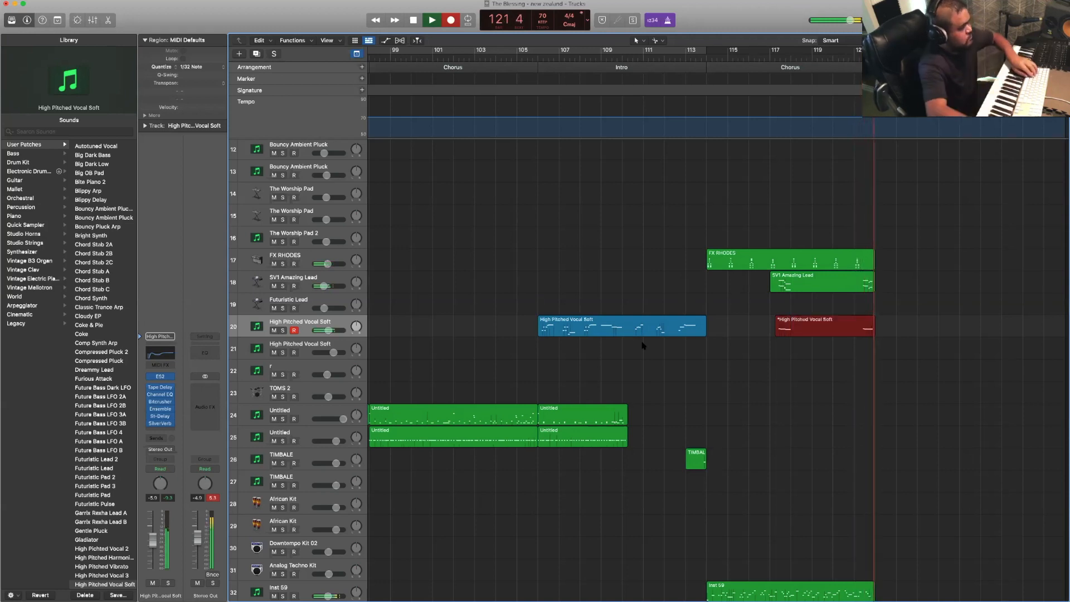
{"action": "key", "text": "space"}
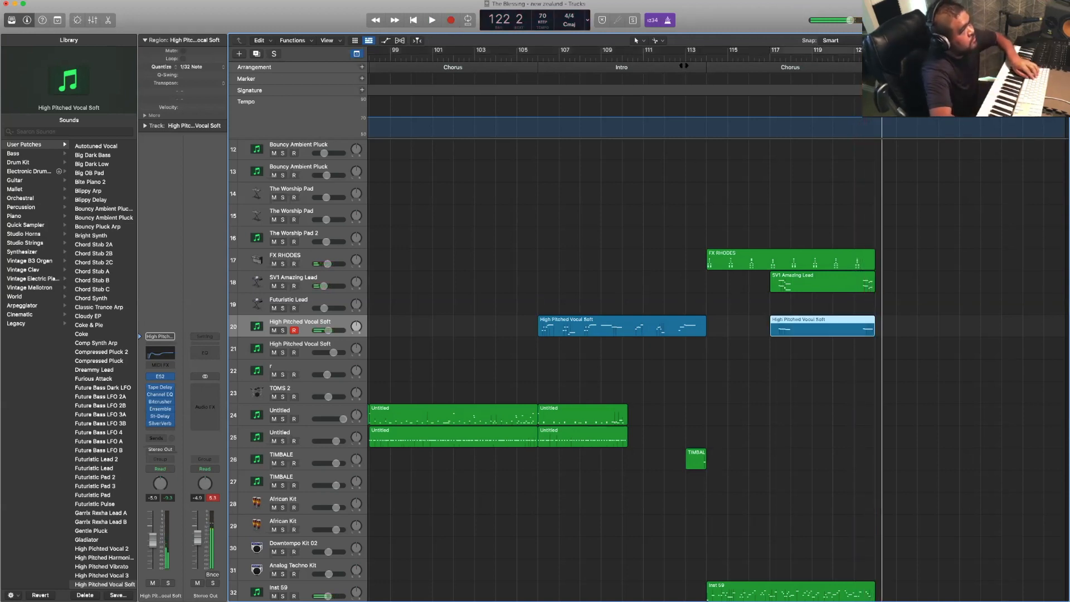
- Duplicate the final Chorus arrangement section, including all its regions, directly after itself
{"action": "left_click", "coordinate": [681, 55]}
{"action": "key", "text": "space"}
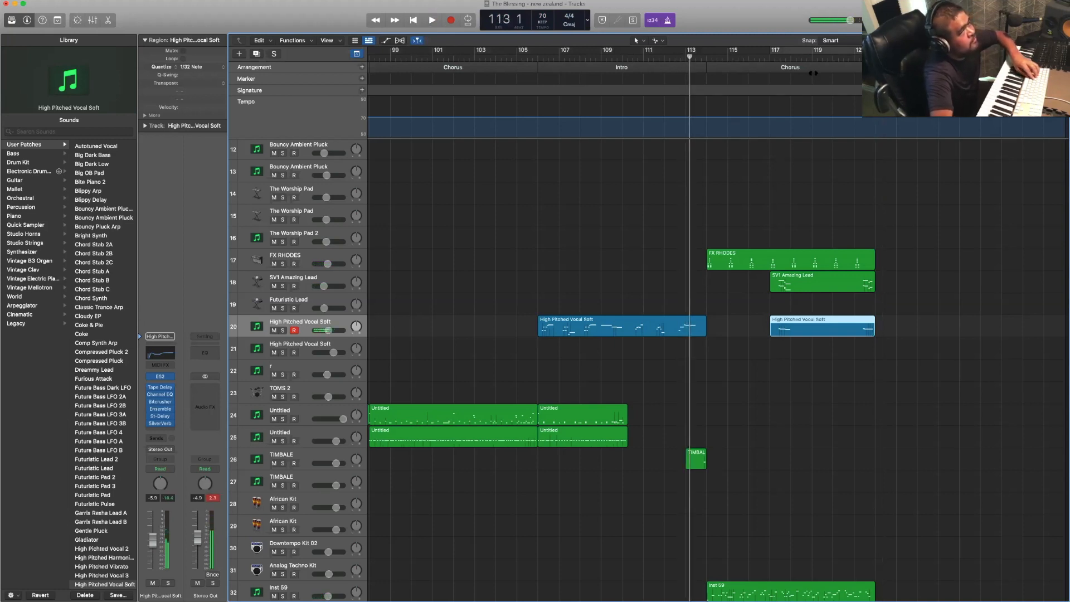
{"action": "left_click", "coordinate": [817, 66]}
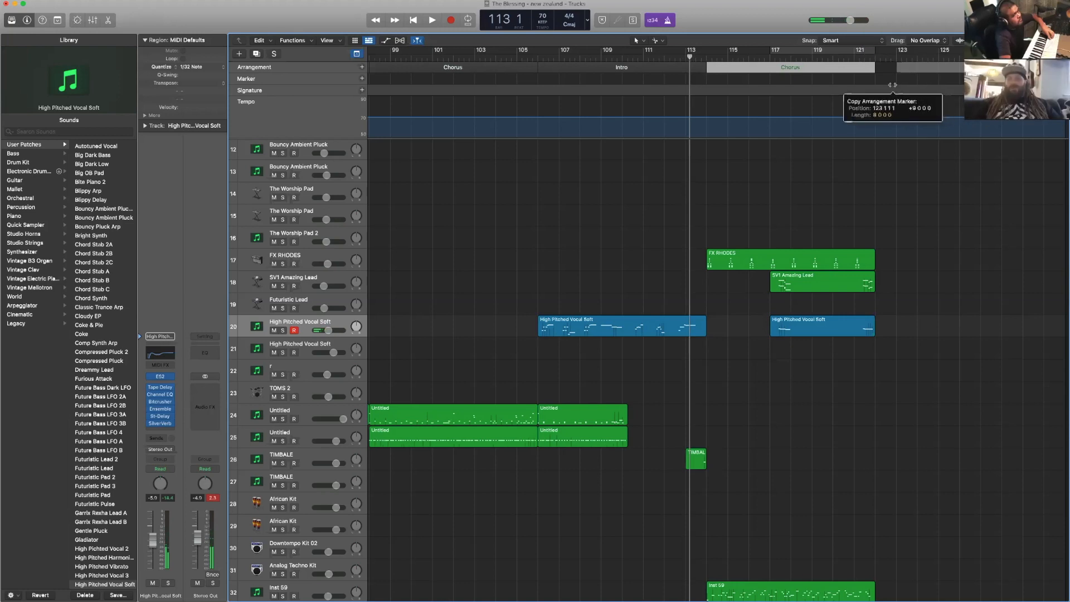
{"action": "left_click_drag", "start_coordinate": [893, 85], "coordinate": [892, 85]}
- Record a part on the upper TIMBALE track from bar 117 to bar 130 and turn off quantization for the new region
{"action": "key", "text": "space"}
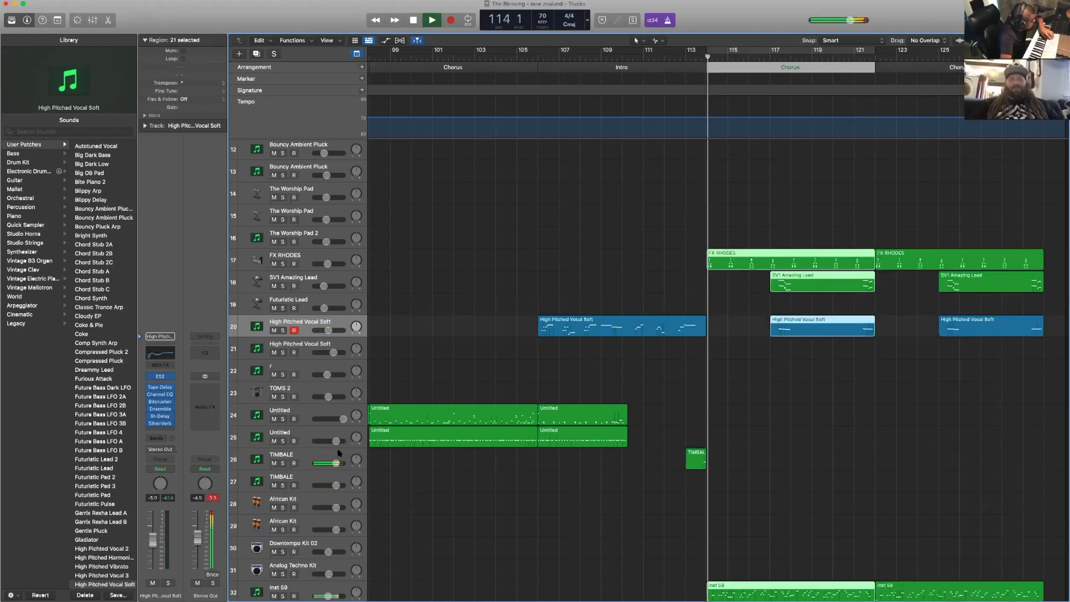
{"action": "left_click", "coordinate": [380, 465]}
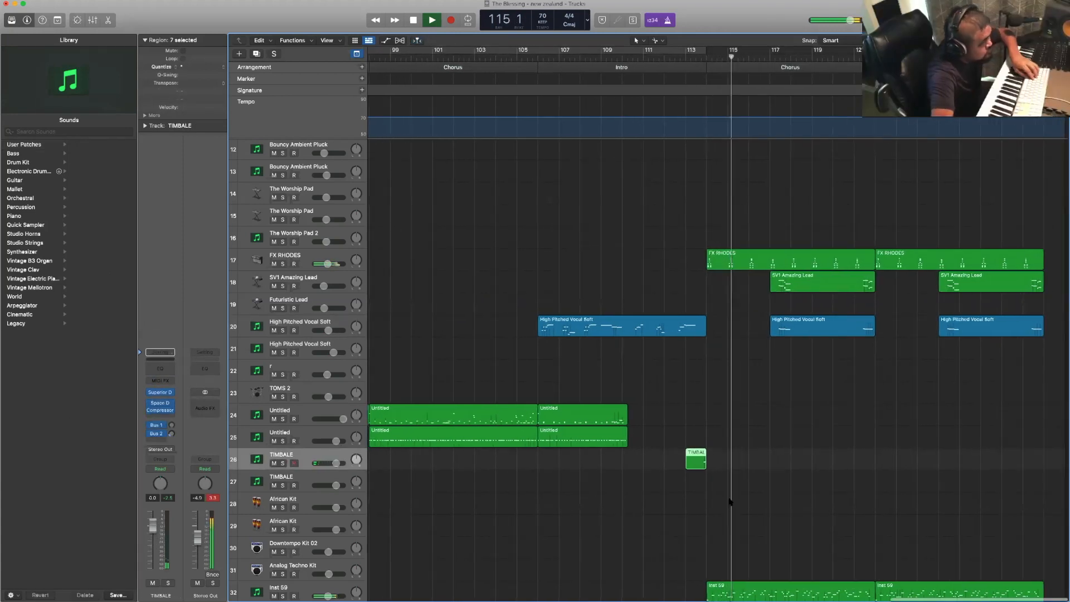
{"action": "left_click", "coordinate": [751, 504]}
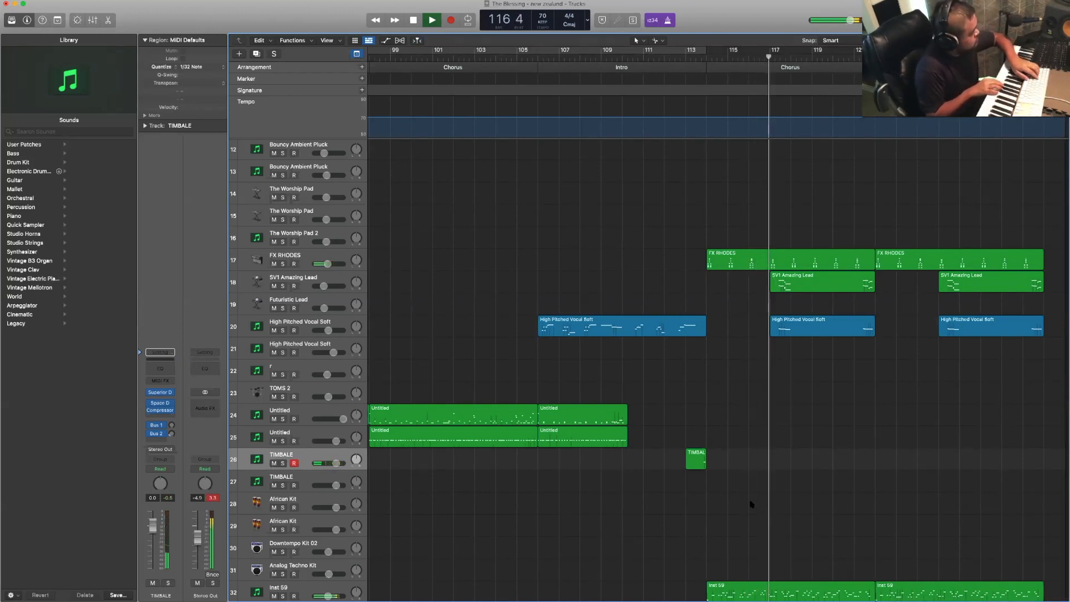
{"action": "key", "text": "r"}
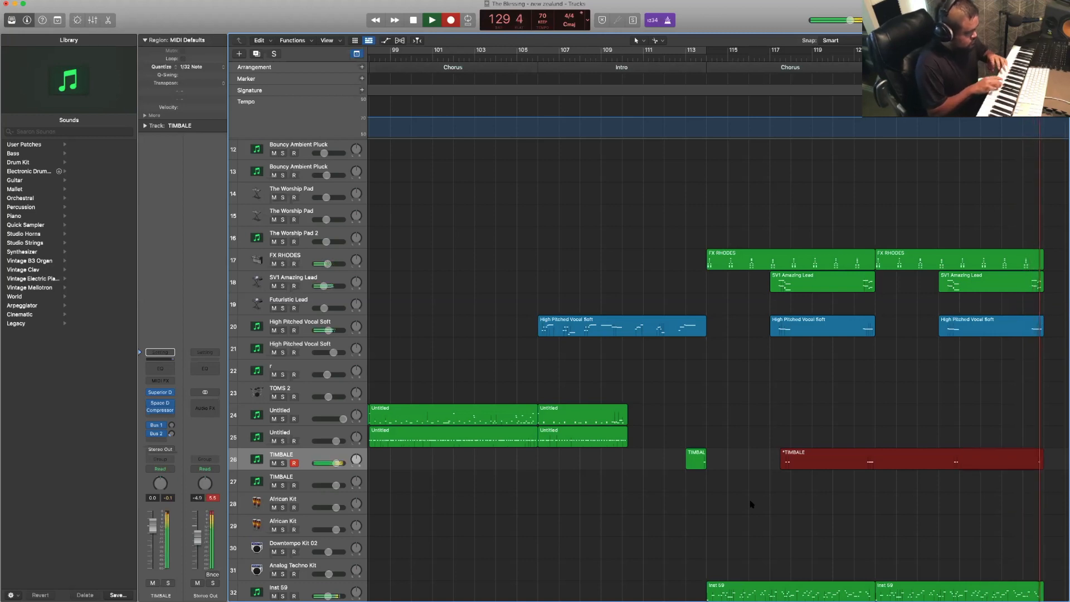
{"action": "key", "text": "space"}
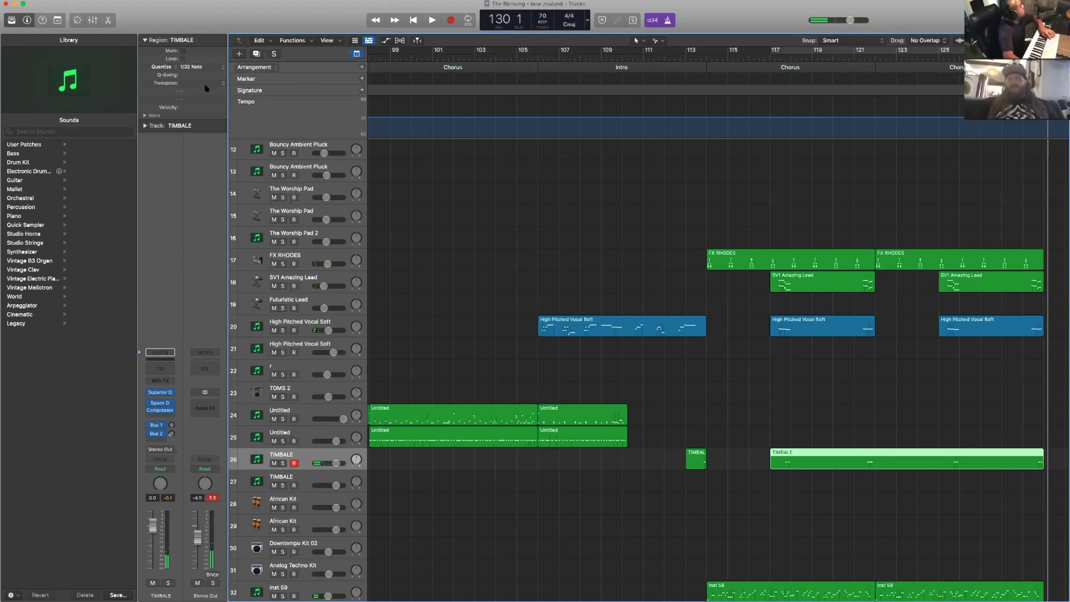
{"action": "left_click", "coordinate": [208, 68]}
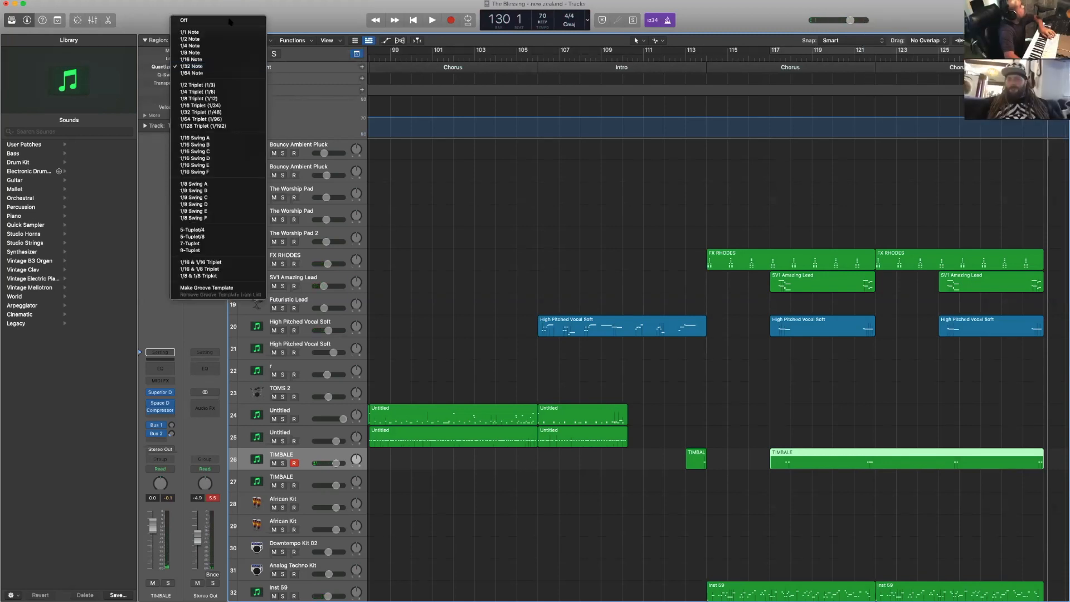
{"action": "left_click", "coordinate": [228, 22]}
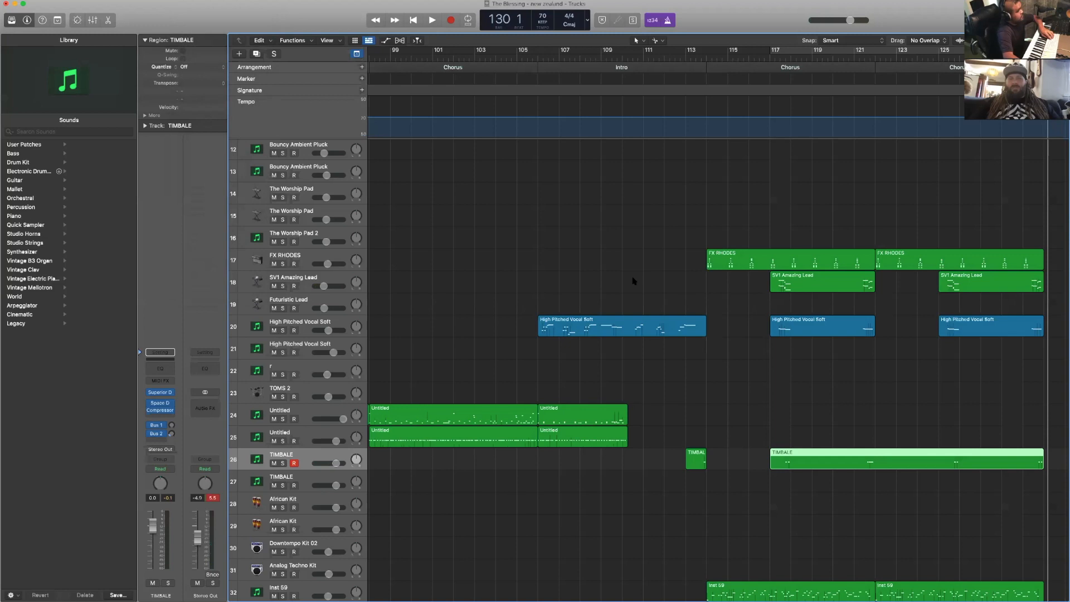
- Review the duplicated Chorus and audition the Untitled drum track 24 against playback from bar 115
{"action": "scroll", "coordinate": [633, 280], "scroll_direction": "right", "scroll_amount": 10}
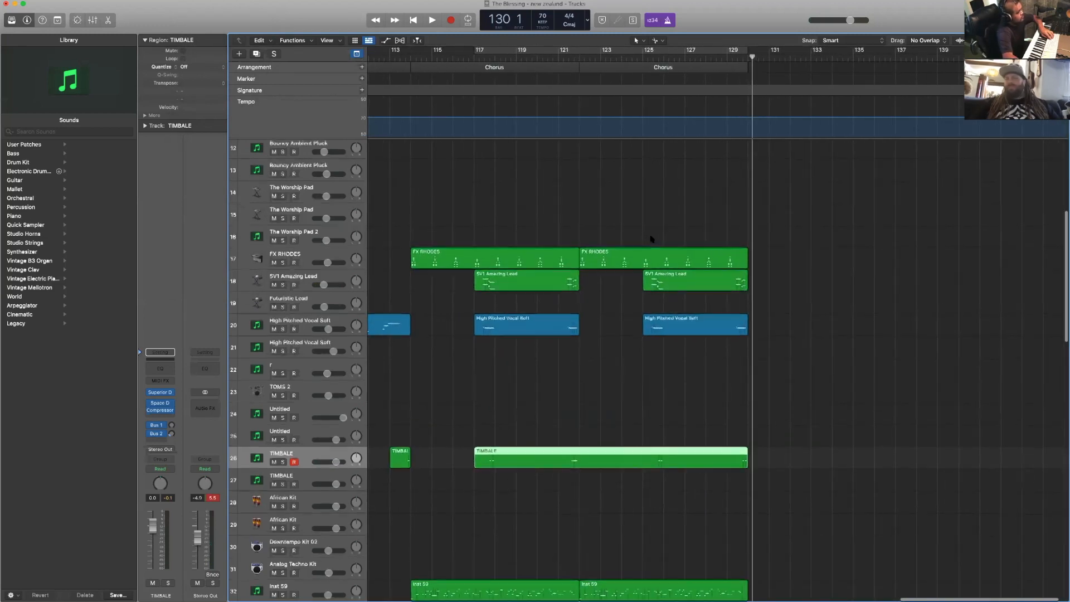
{"action": "scroll", "coordinate": [652, 238], "scroll_direction": "down", "scroll_amount": 10}
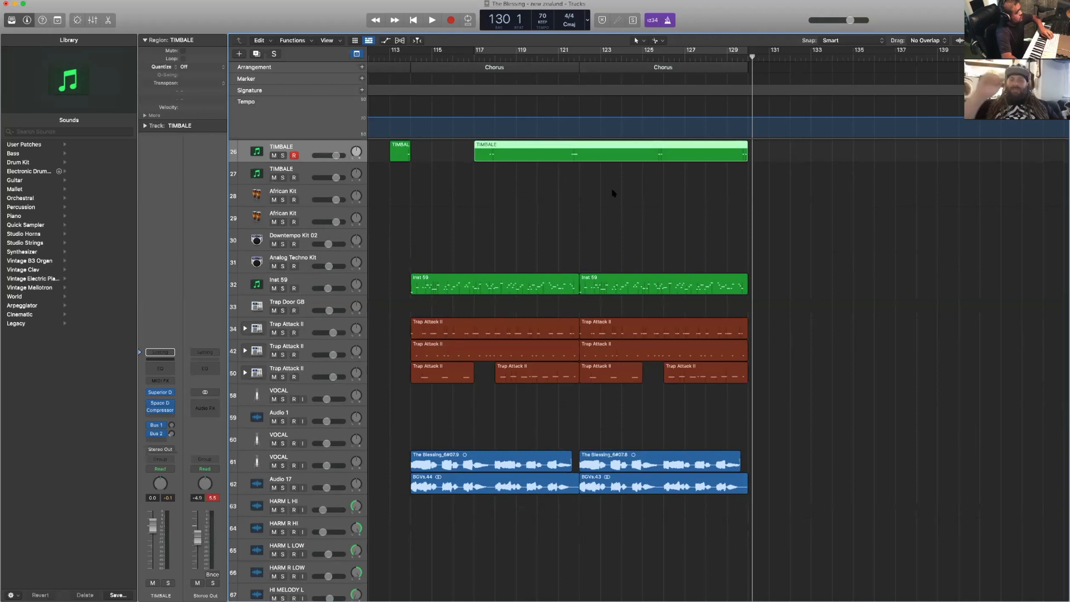
{"action": "scroll", "coordinate": [614, 193], "scroll_direction": "right", "scroll_amount": 2}
{"action": "scroll", "coordinate": [613, 193], "scroll_direction": "left", "scroll_amount": 2}
{"action": "scroll", "coordinate": [613, 194], "scroll_direction": "up", "scroll_amount": 8}
{"action": "scroll", "coordinate": [612, 201], "scroll_direction": "up", "scroll_amount": 2}
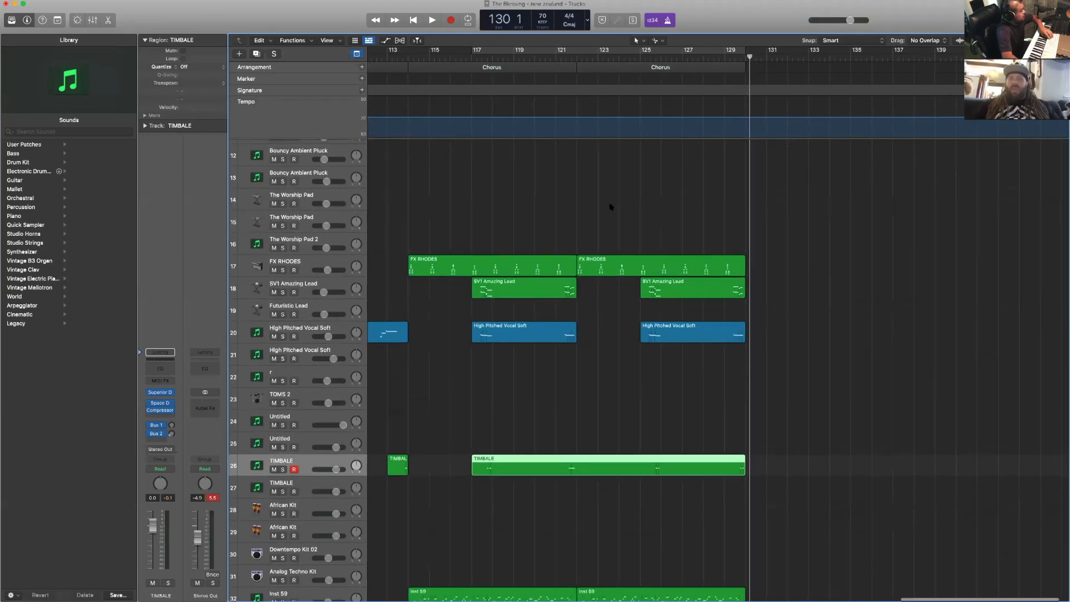
{"action": "left_click", "coordinate": [316, 419]}
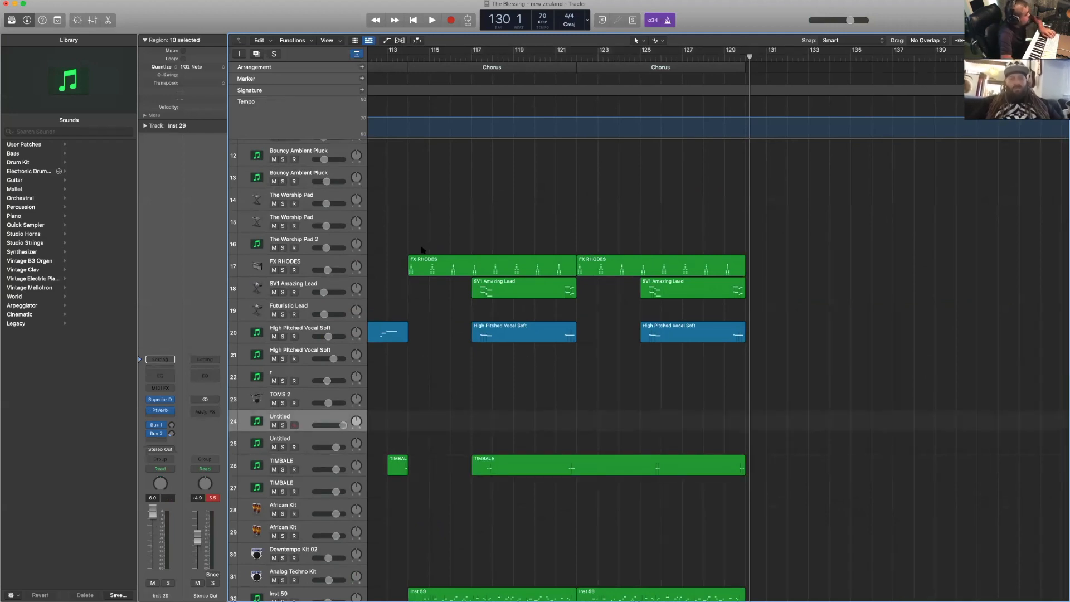
{"action": "left_click", "coordinate": [428, 60]}
{"action": "scroll", "coordinate": [575, 67], "scroll_direction": "right", "scroll_amount": 2}
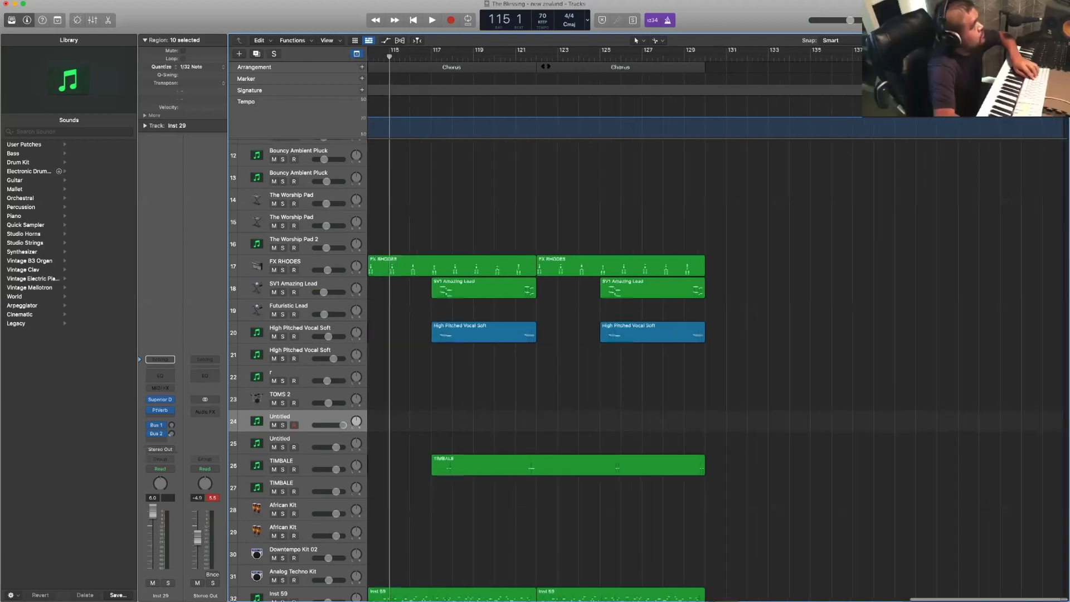
{"action": "scroll", "coordinate": [613, 368], "scroll_direction": "down", "scroll_amount": 1}
{"action": "left_click", "coordinate": [662, 66]}
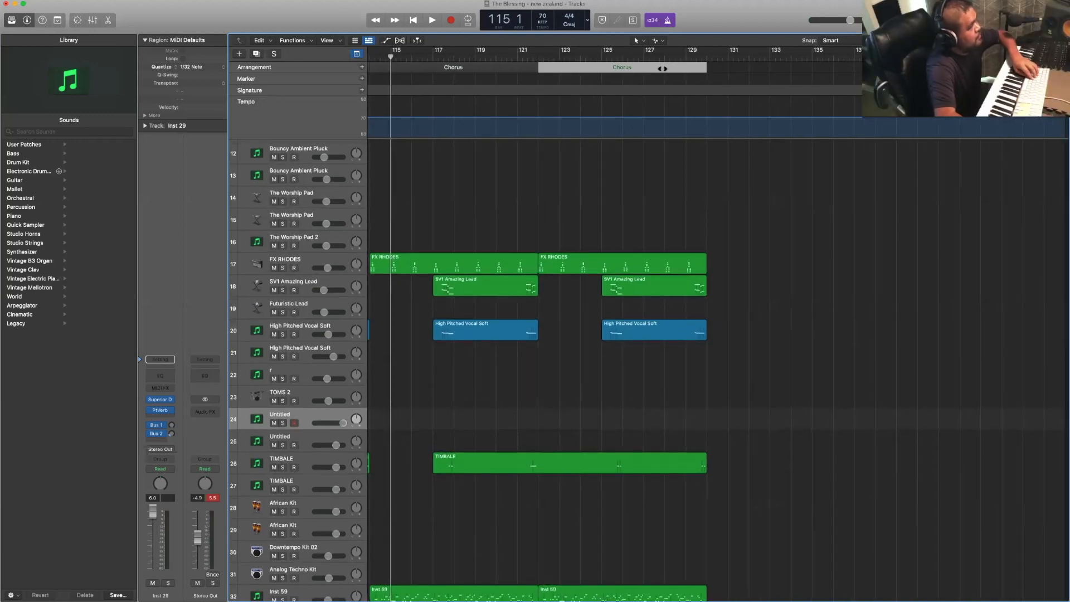
{"action": "key", "text": "space"}
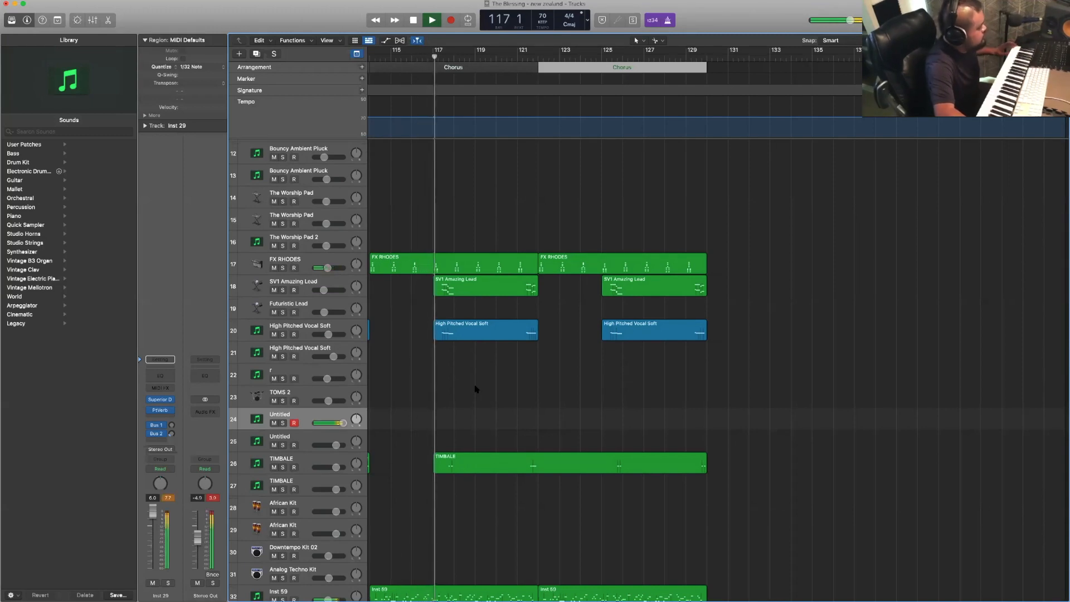
{"action": "scroll", "coordinate": [602, 384], "scroll_direction": "right", "scroll_amount": 1}
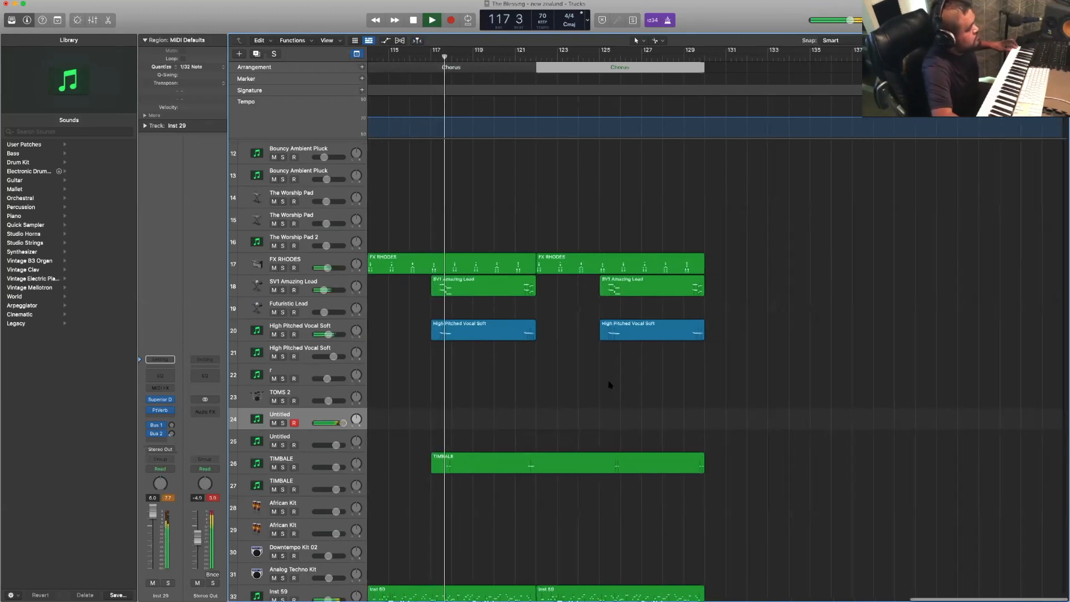
{"action": "key", "text": "space"}
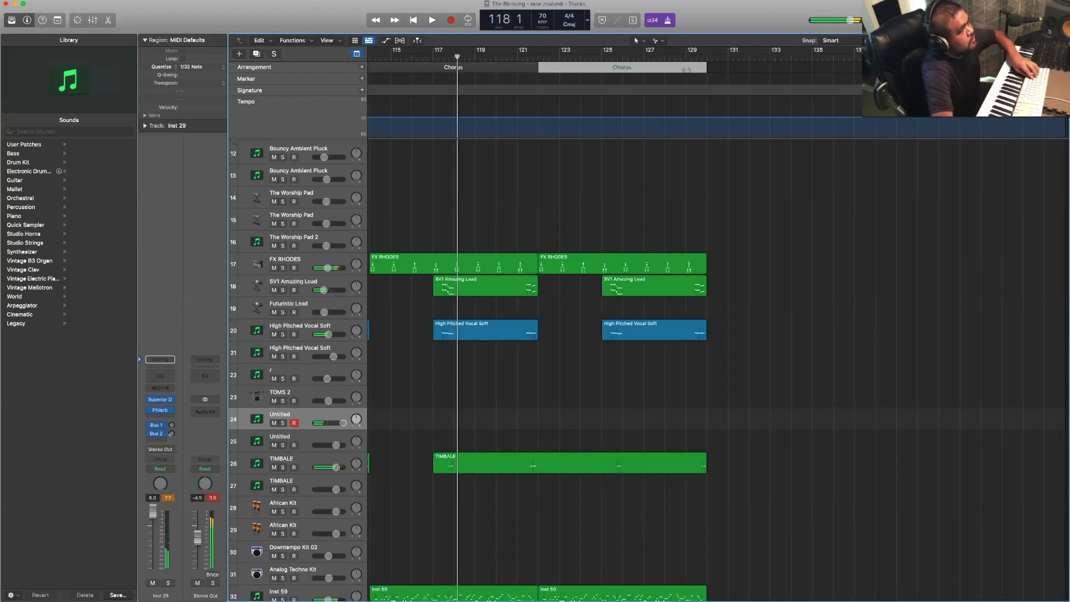
- Copy the second trap Chorus section with its regions to bar 130, directly after itself
{"action": "left_click_drag", "start_coordinate": [785, 84], "coordinate": [719, 70]}
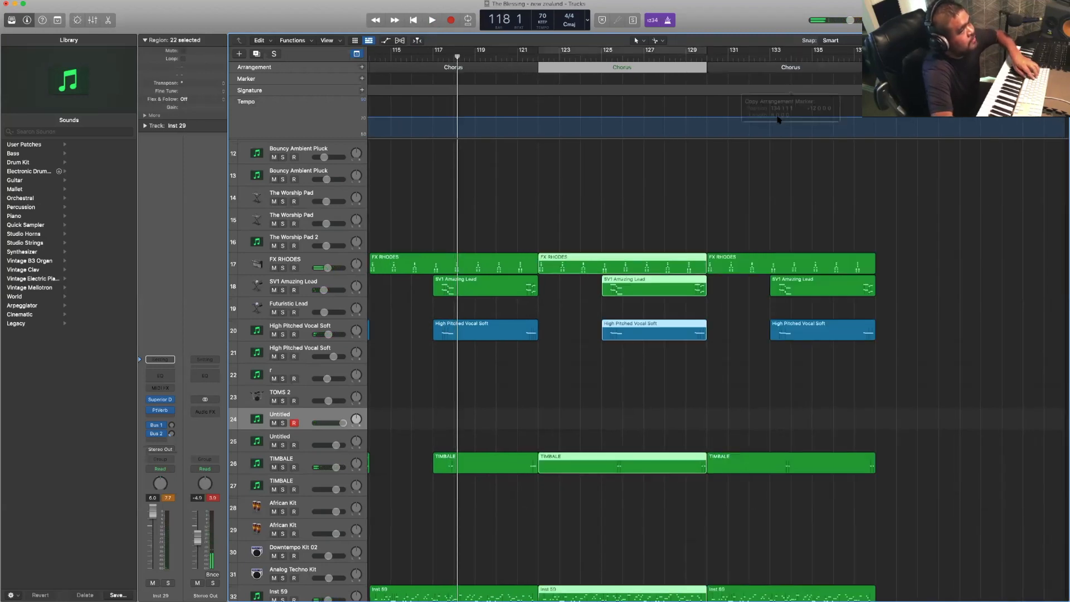
{"action": "left_click", "coordinate": [763, 222]}
{"action": "scroll", "coordinate": [800, 322], "scroll_direction": "down", "scroll_amount": 10}
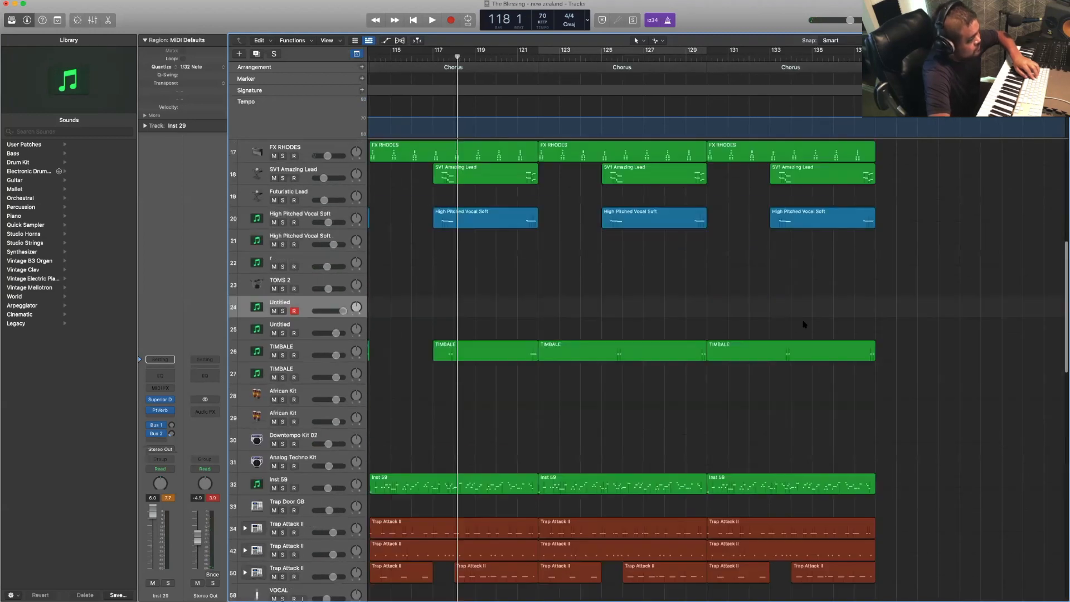
- Delete the regions on the upper two Trap Attack II tracks (34 and 42) in the last Chorus
{"action": "scroll", "coordinate": [804, 324], "scroll_direction": "up", "scroll_amount": 1}
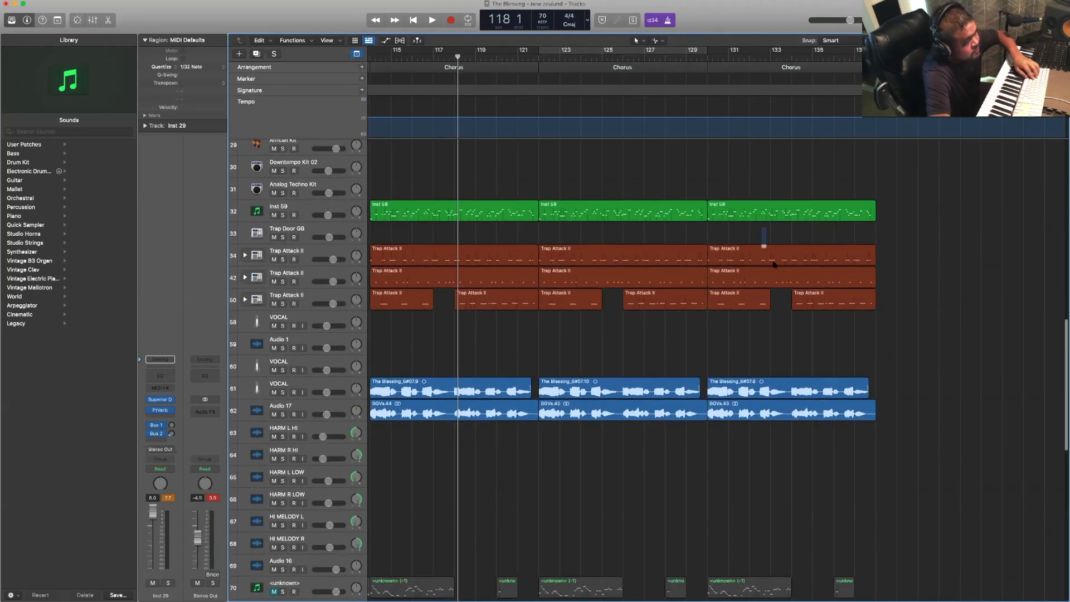
{"action": "left_click_drag", "start_coordinate": [774, 265], "coordinate": [792, 287]}
{"action": "key", "text": "Delete"}
{"action": "scroll", "coordinate": [792, 289], "scroll_direction": "up", "scroll_amount": 5}
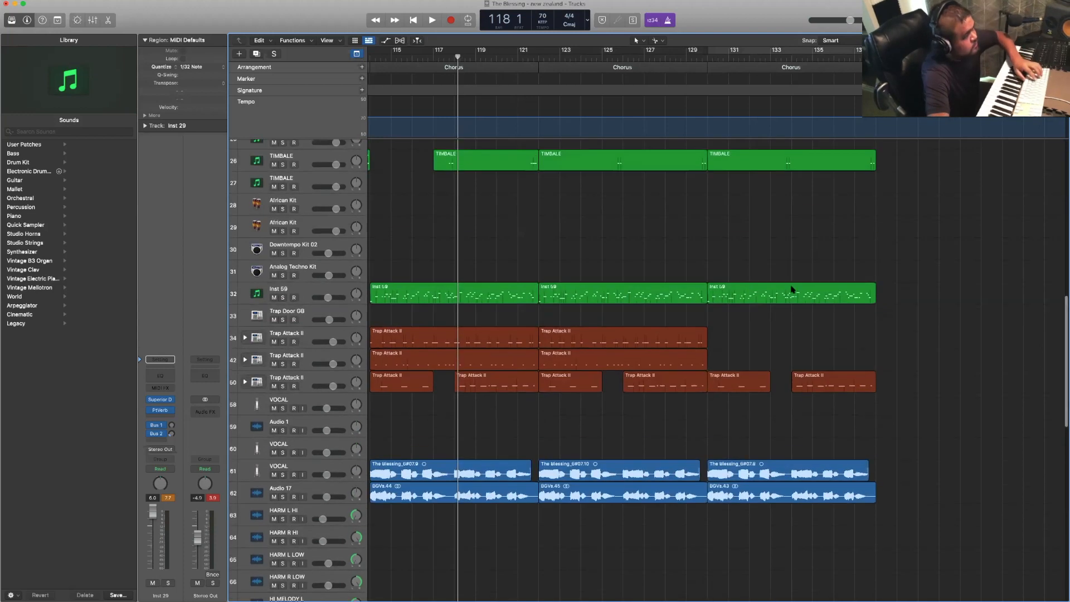
- Record a drum part on Untitled track 24 through the last Chorus, from bar 130 to bar 138
{"action": "key", "text": "space"}
{"action": "scroll", "coordinate": [792, 290], "scroll_direction": "up", "scroll_amount": 3}
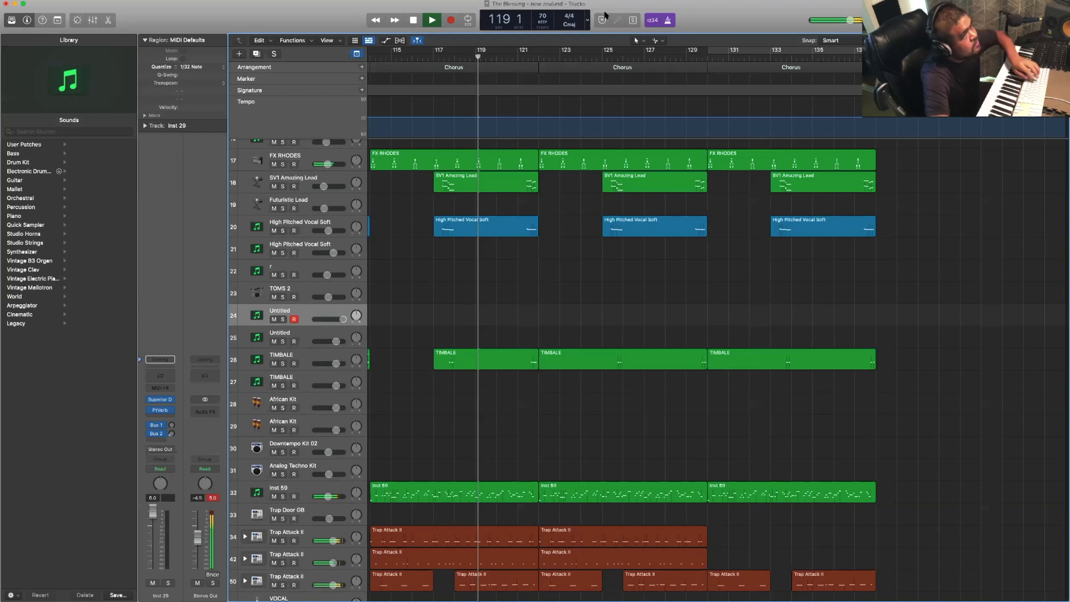
{"action": "left_click", "coordinate": [668, 55]}
{"action": "key", "text": "r"}
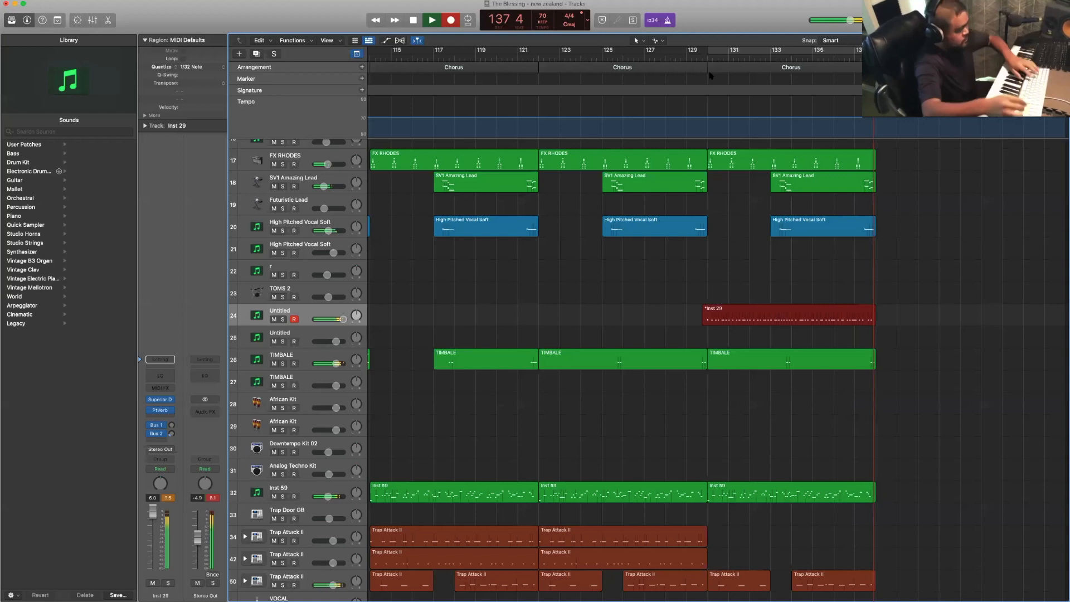
{"action": "key", "text": "space"}
{"action": "scroll", "coordinate": [529, 60], "scroll_direction": "down", "scroll_amount": 2}
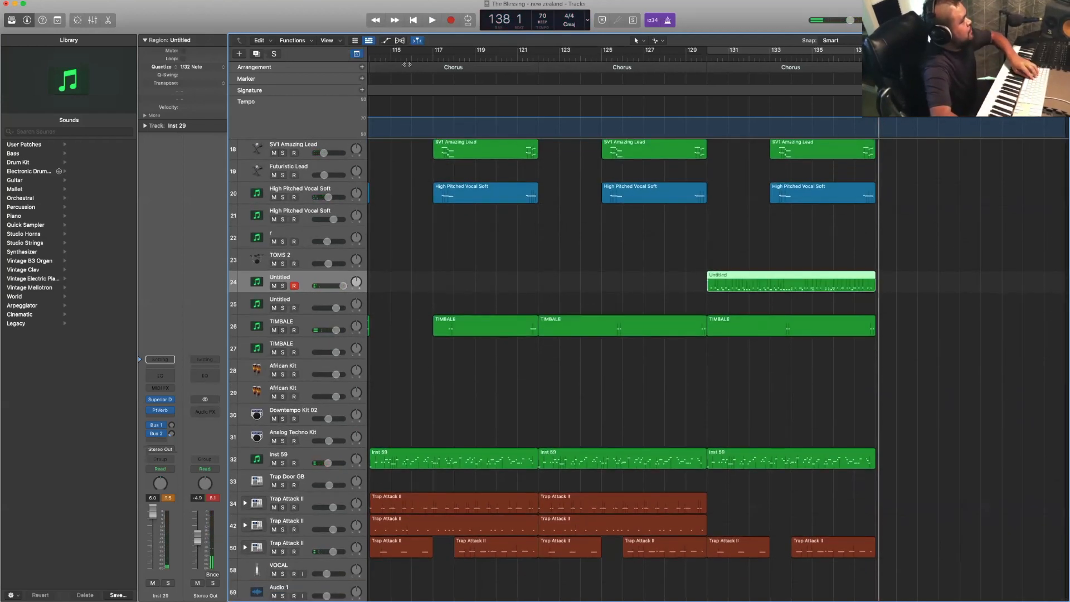
- Play the arrangement from just before the first trap Chorus at bar 114 and turn off the metronome
{"action": "scroll", "coordinate": [557, 112], "scroll_direction": "down", "scroll_amount": 1}
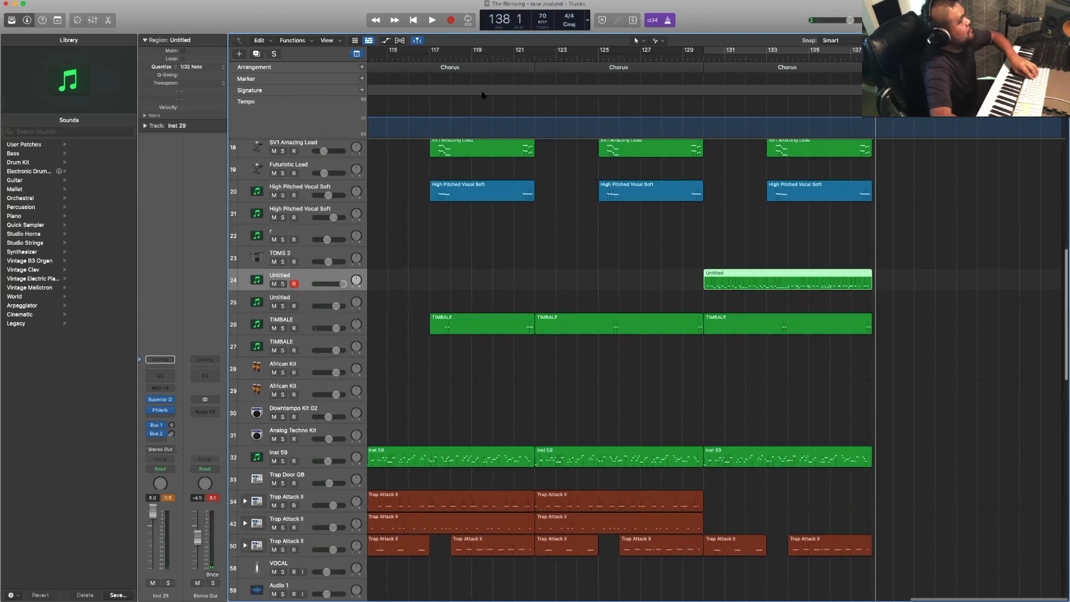
{"action": "left_click", "coordinate": [412, 59]}
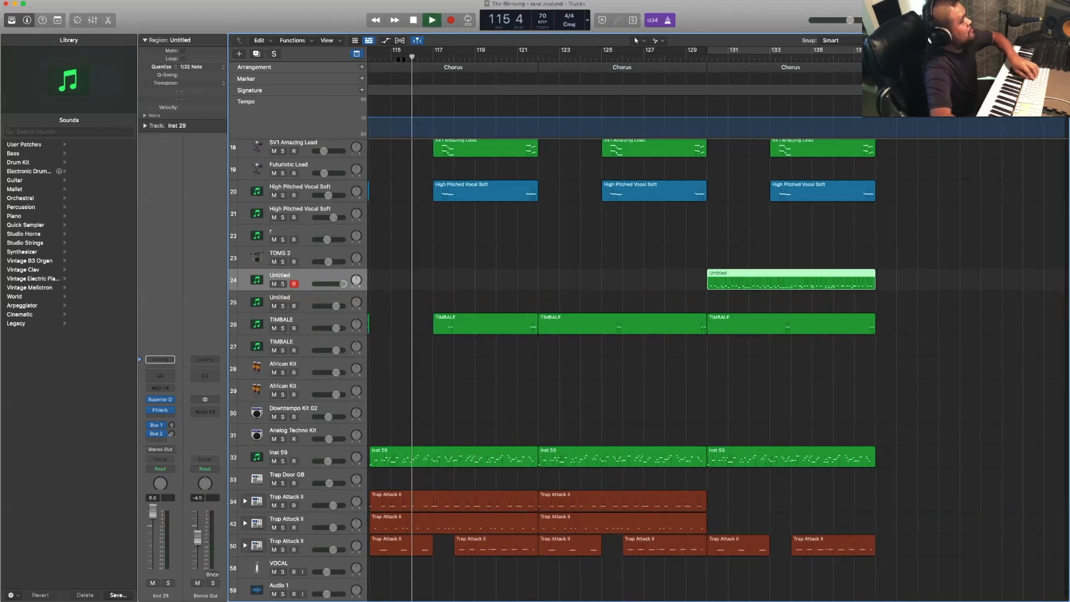
{"action": "scroll", "coordinate": [460, 67], "scroll_direction": "left", "scroll_amount": 3}
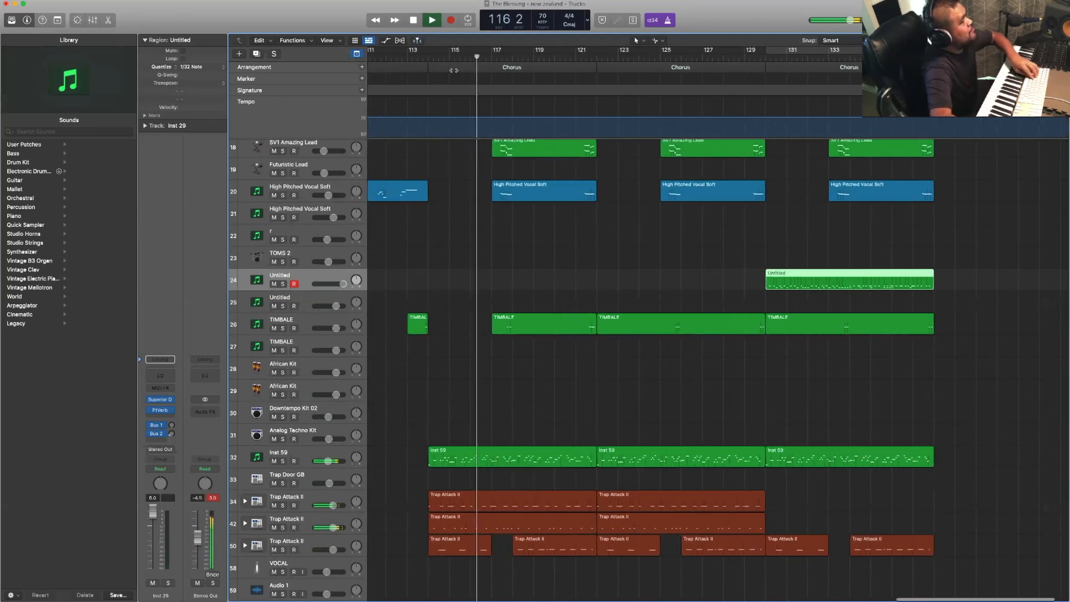
{"action": "left_click", "coordinate": [406, 57]}
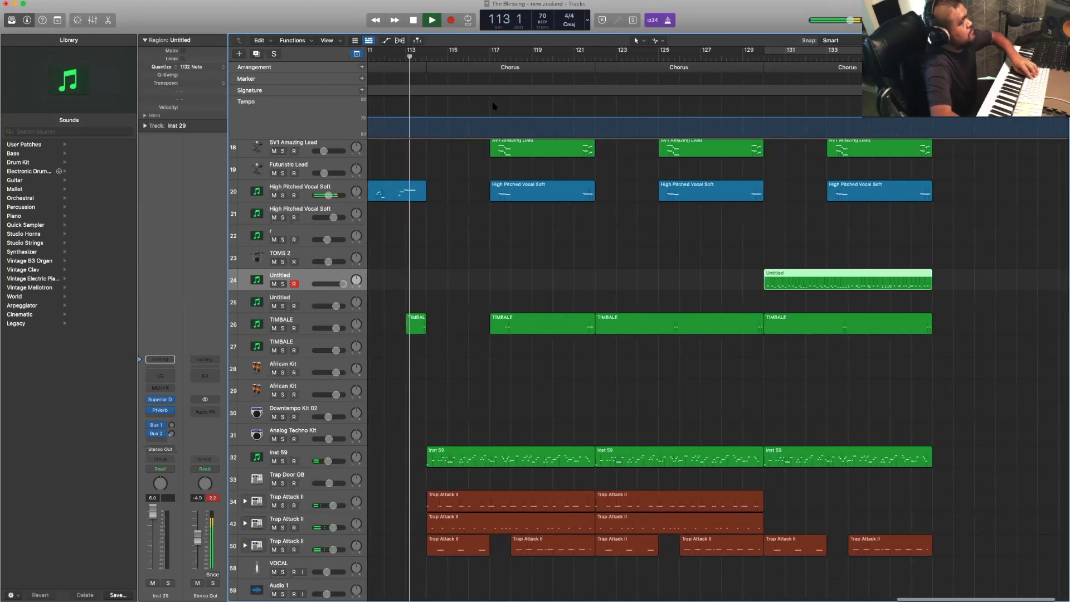
{"action": "left_click", "coordinate": [669, 21]}
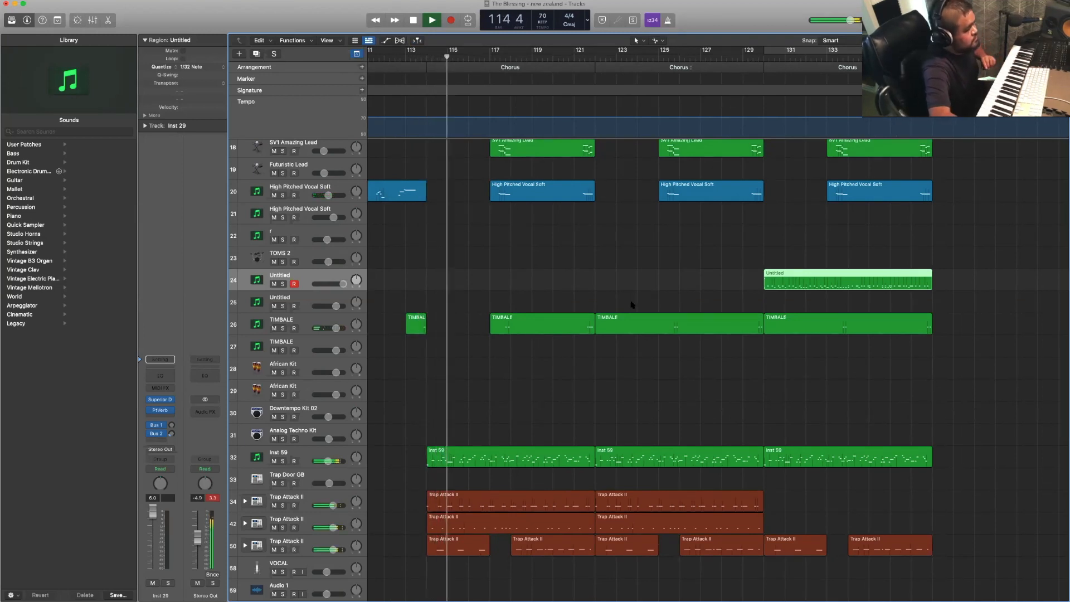
- Delete the vocal regions on the VOCAL track 61 and Audio 17 in the first trap Chorus
{"action": "scroll", "coordinate": [631, 304], "scroll_direction": "down", "scroll_amount": 10}
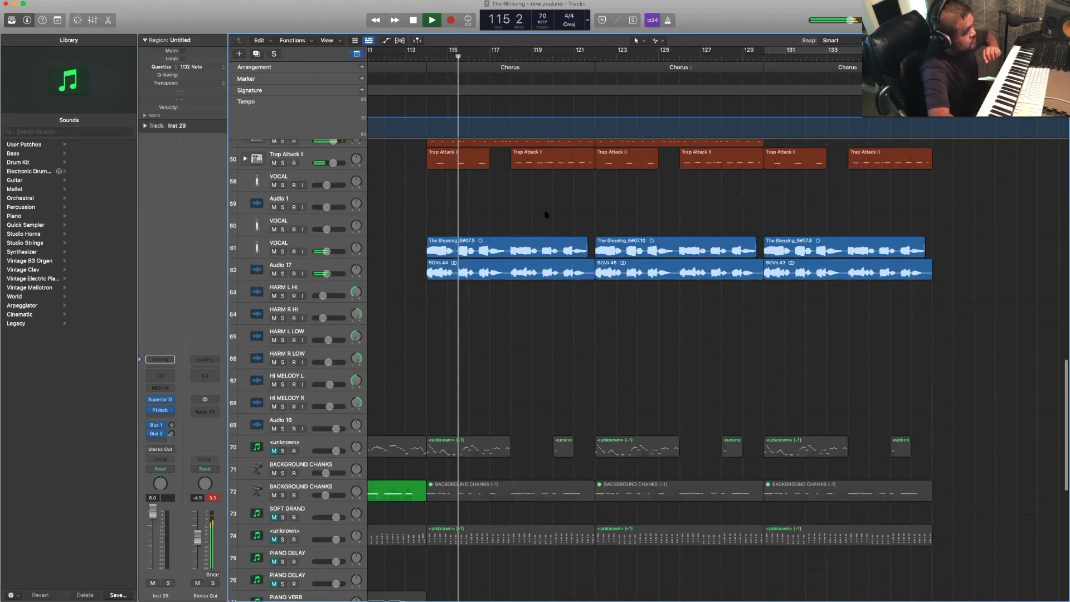
{"action": "left_click_drag", "start_coordinate": [546, 214], "coordinate": [578, 313]}
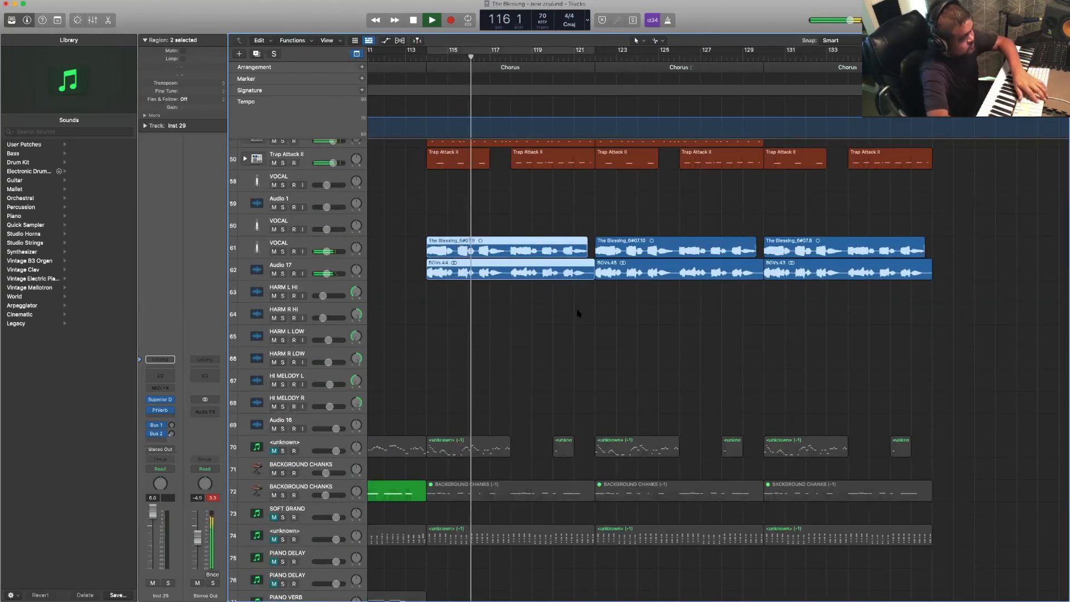
{"action": "key", "text": "Delete"}
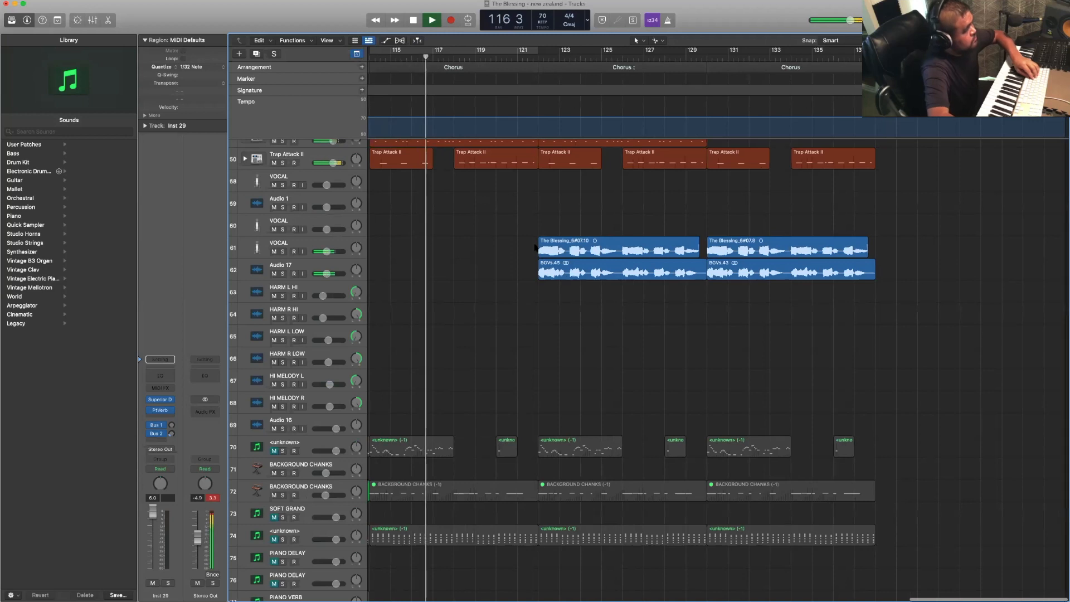
- Listen through the three trap Choruses to bar 138, stop playback and return the playhead to the song's start
{"action": "key", "text": "space"}
{"action": "key", "text": "space"}
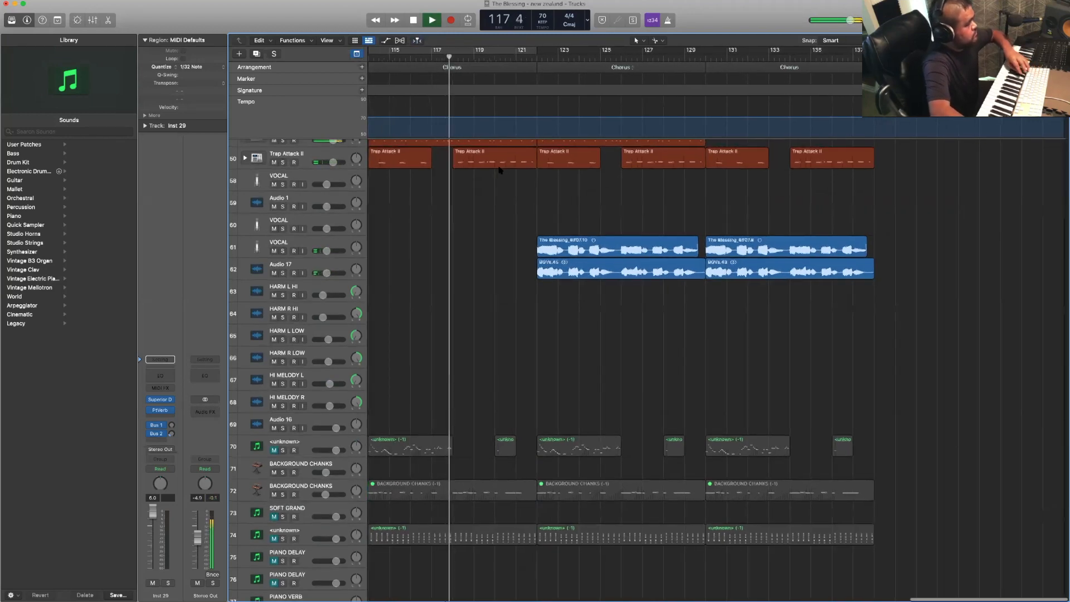
{"action": "scroll", "coordinate": [501, 170], "scroll_direction": "up", "scroll_amount": 2}
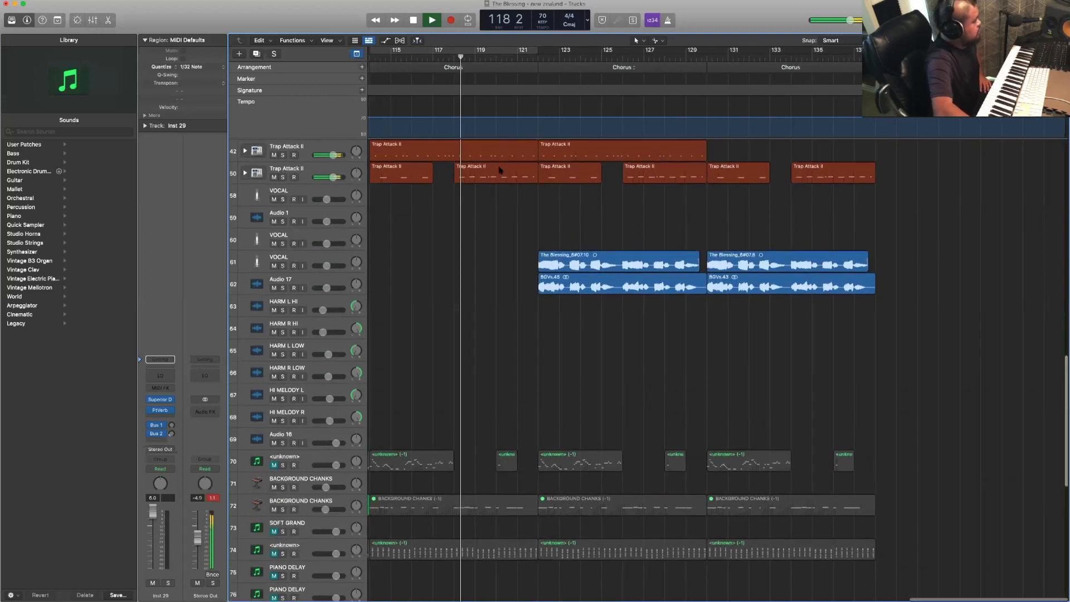
{"action": "scroll", "coordinate": [500, 170], "scroll_direction": "up", "scroll_amount": 2}
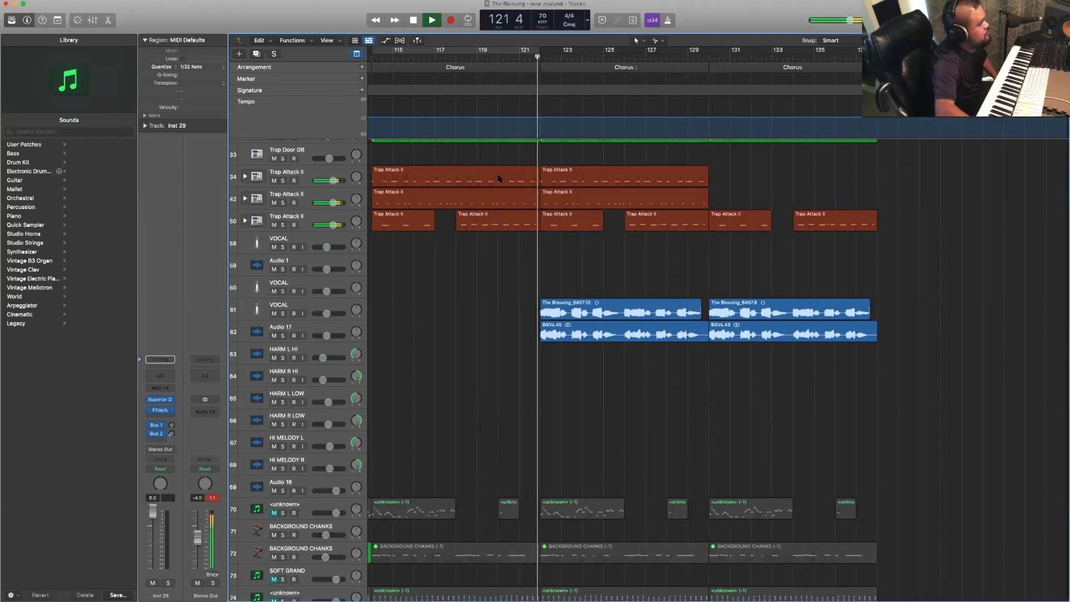
{"action": "scroll", "coordinate": [516, 282], "scroll_direction": "right", "scroll_amount": 1}
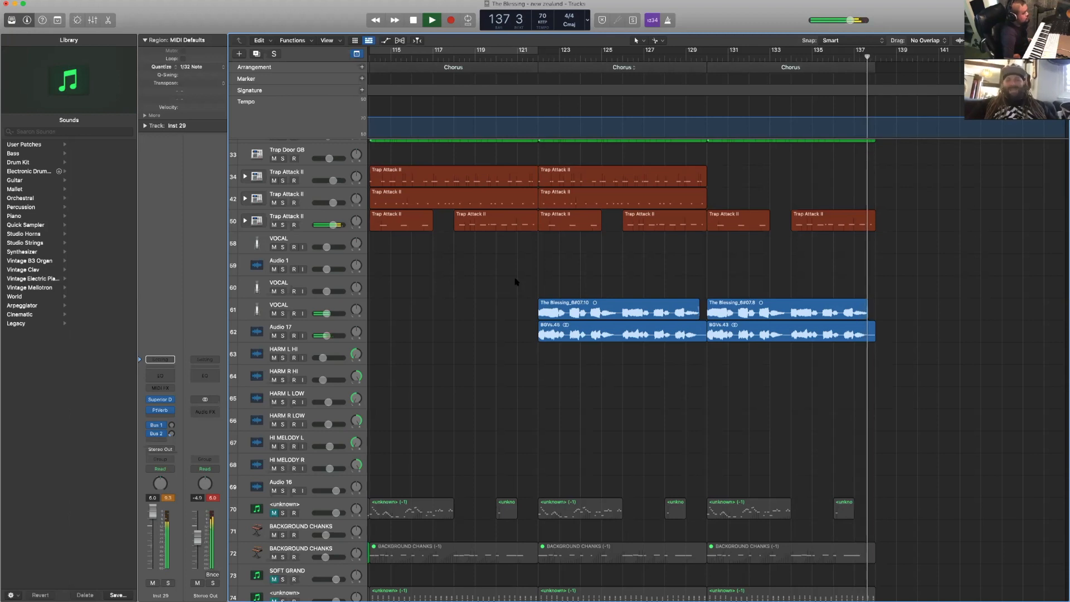
{"action": "key", "text": "space"}
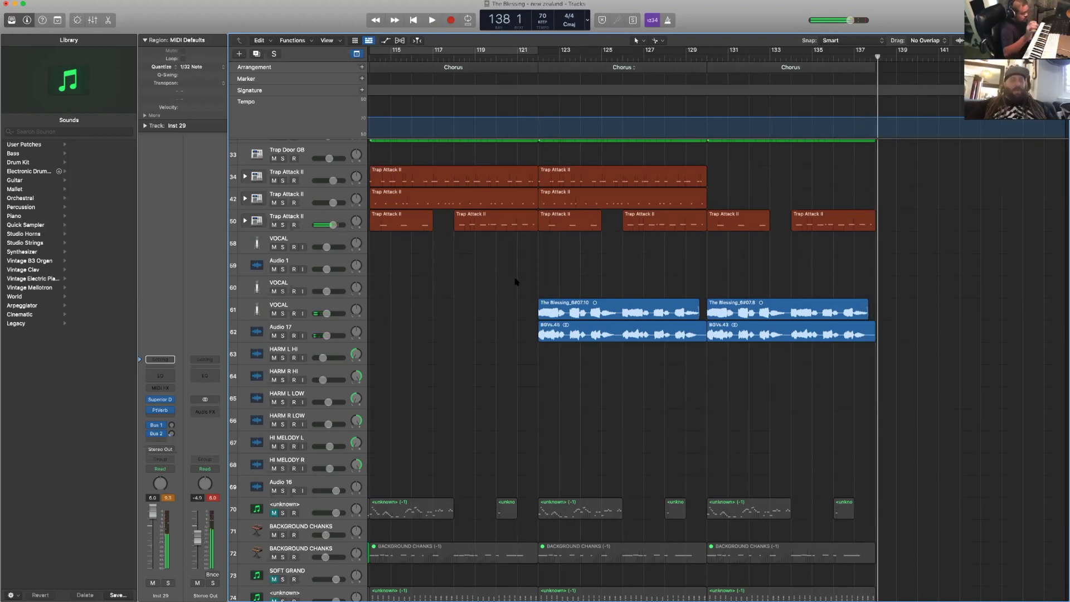
{"action": "key", "text": "Return"}
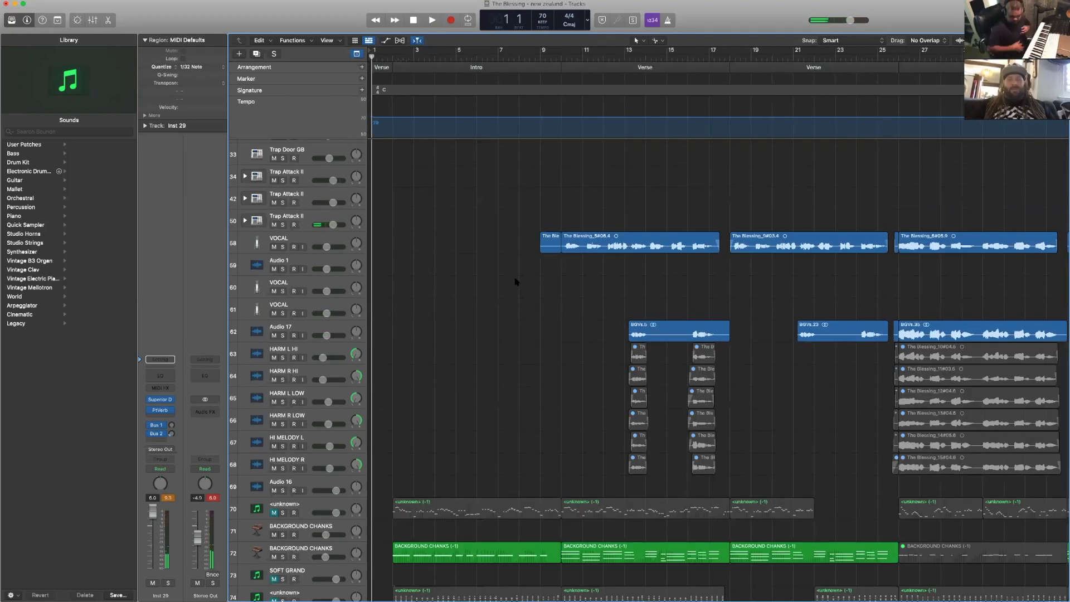
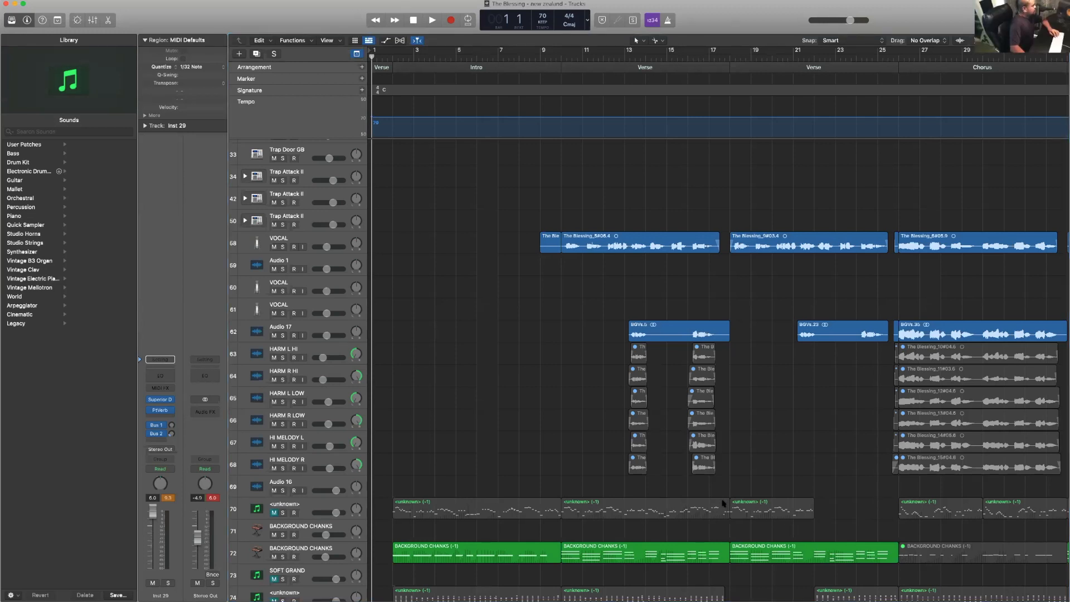
{"action": "scroll", "coordinate": [691, 481], "scroll_direction": "down", "scroll_amount": 1}
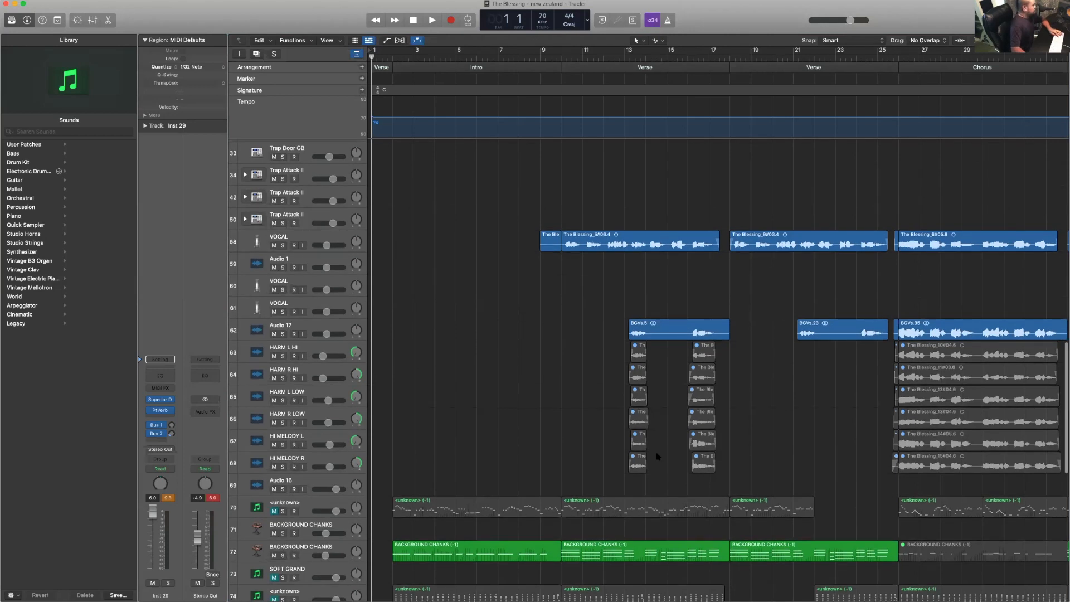
{"action": "scroll", "coordinate": [652, 446], "scroll_direction": "down", "scroll_amount": 2}
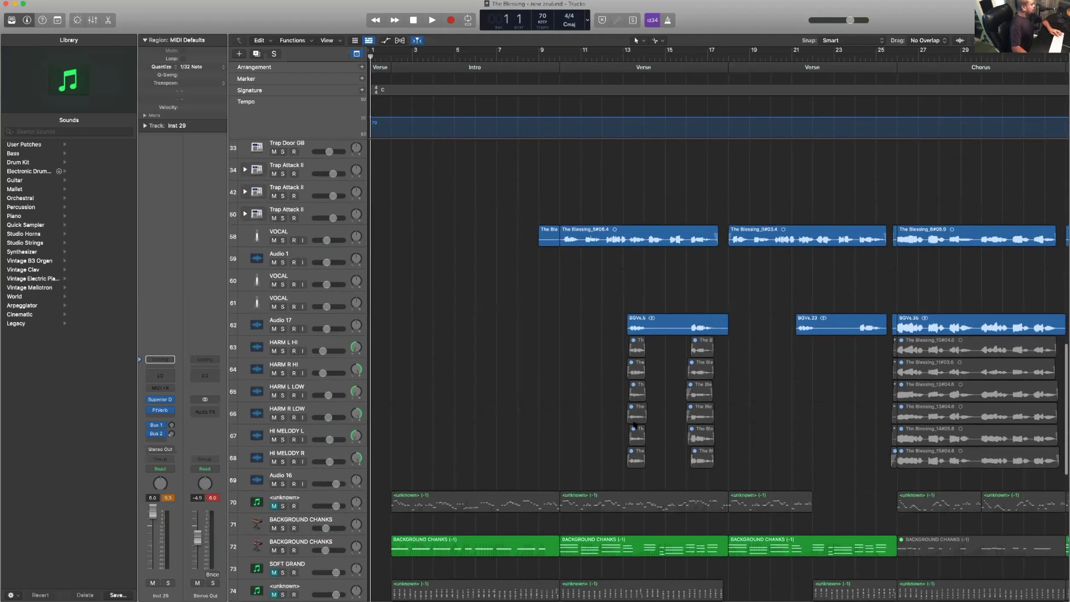
{"action": "scroll", "coordinate": [635, 425], "scroll_direction": "down", "scroll_amount": 1}
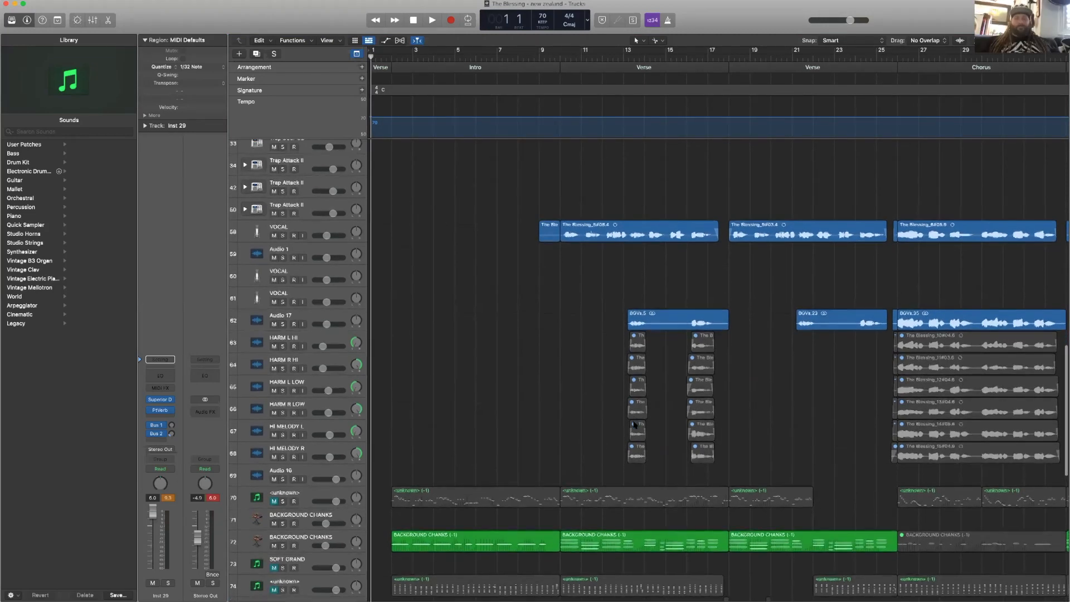